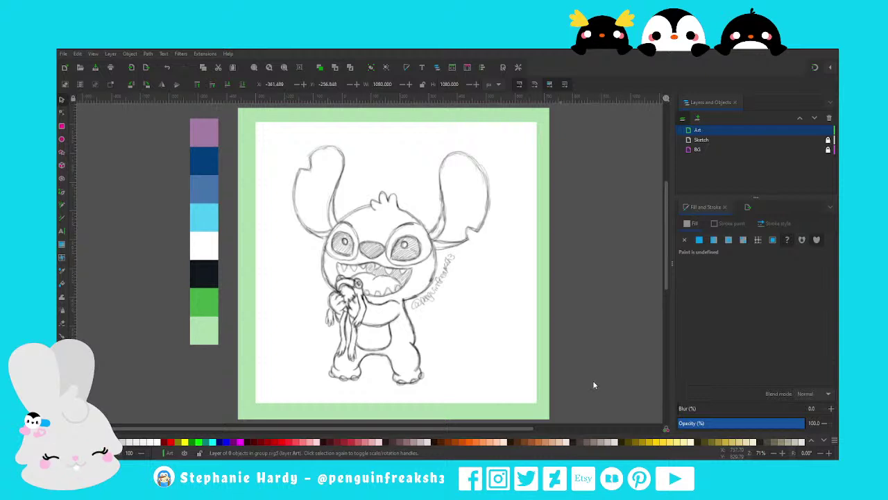
# Trace a closed triangle over Stitch's nose with the Pen tool
pyautogui.click(514, 305)
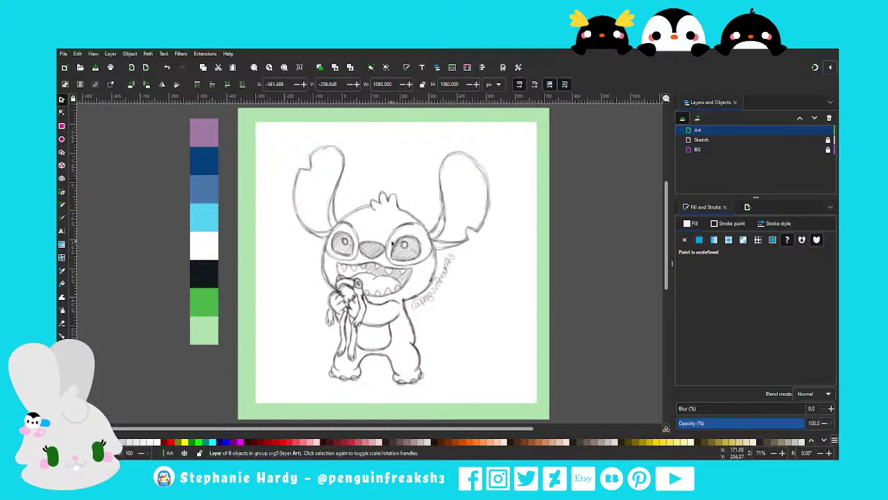
pyautogui.scroll(1, 400, 241)
pyautogui.moveTo(757, 129)
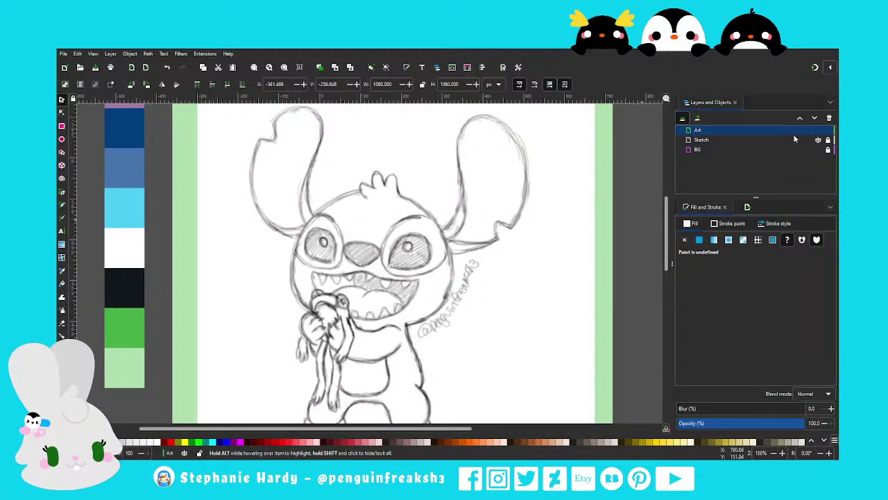
pyautogui.scroll(1, 356, 210)
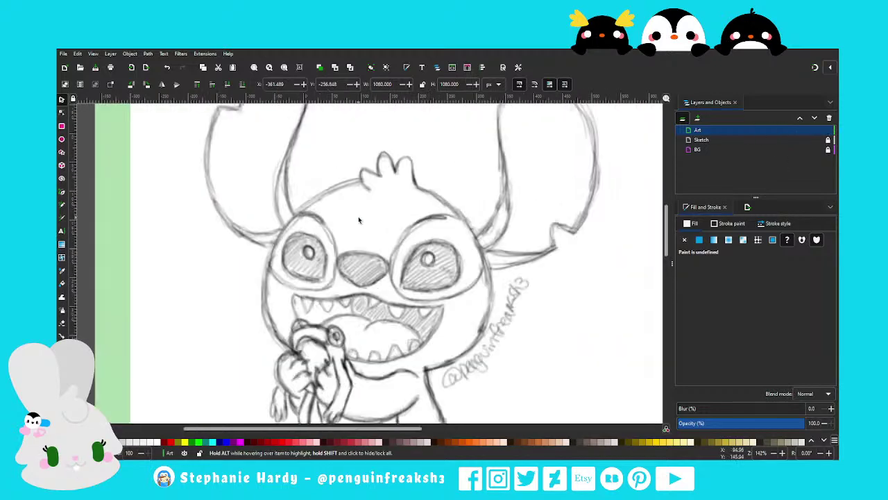
pyautogui.click(61, 193)
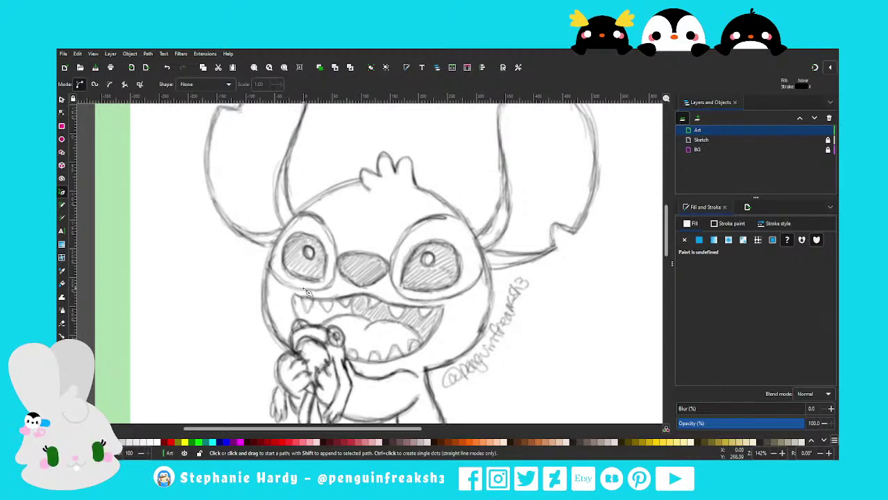
pyautogui.scroll(1, 402, 275)
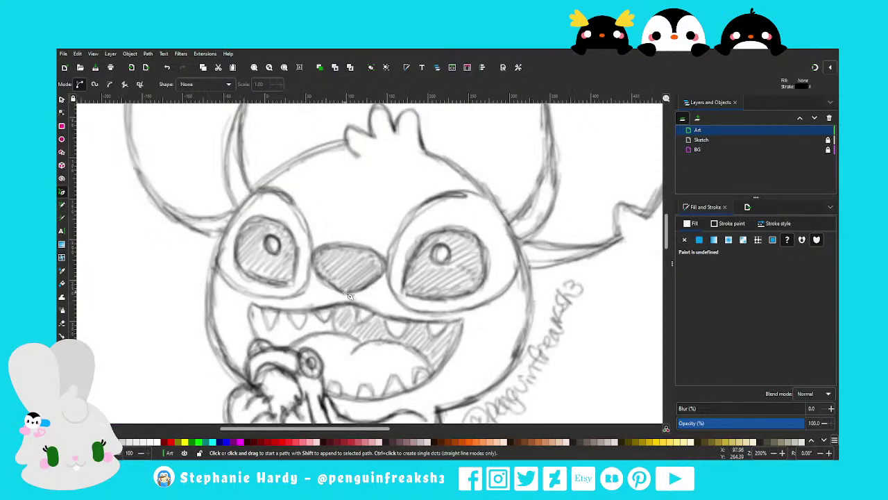
pyautogui.click(314, 254)
pyautogui.click(383, 264)
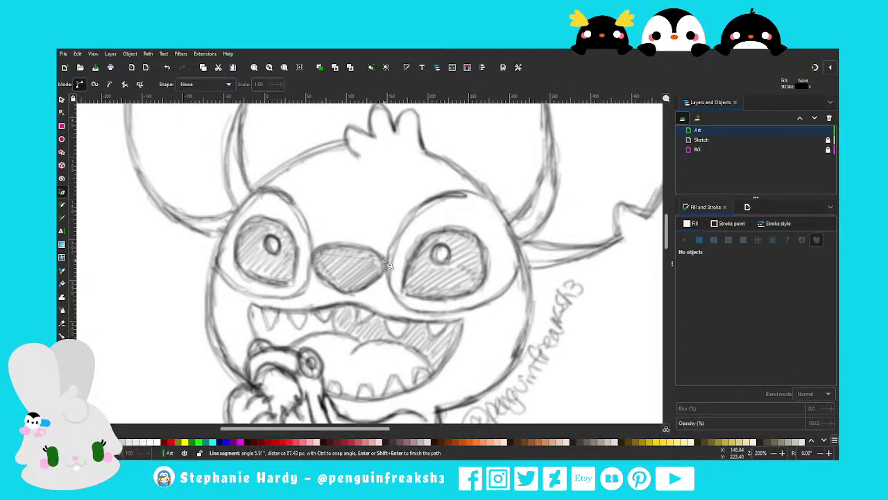
pyautogui.click(346, 291)
pyautogui.click(316, 255)
# Make the triangle's nodes smooth and reshape it into a rounded nose
pyautogui.press('n')
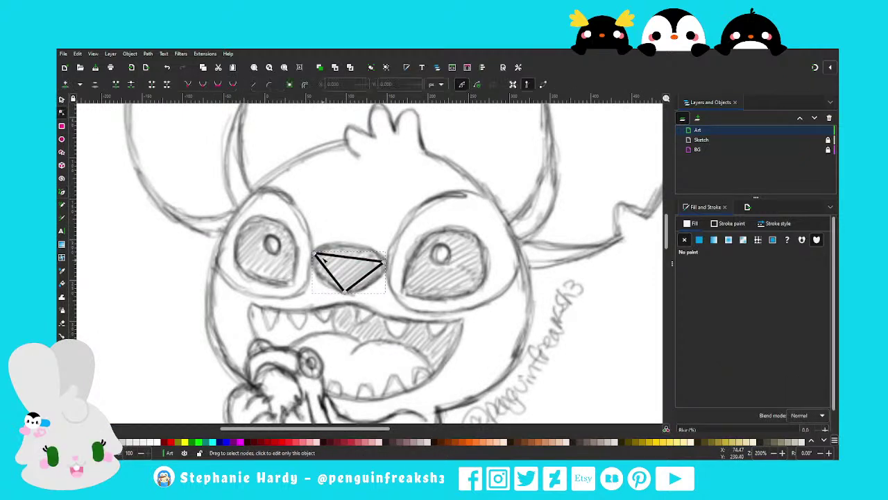
pyautogui.moveTo(315, 254); pyautogui.dragTo(313, 258)
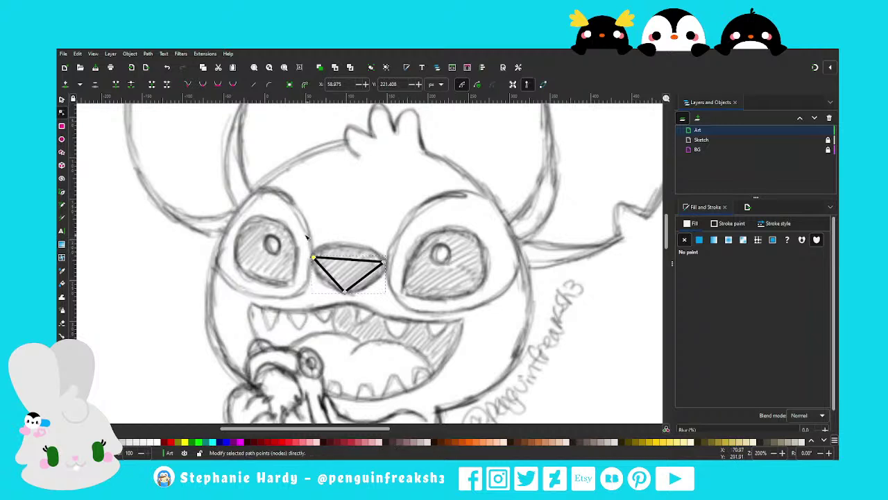
pyautogui.moveTo(302, 233); pyautogui.dragTo(413, 316)
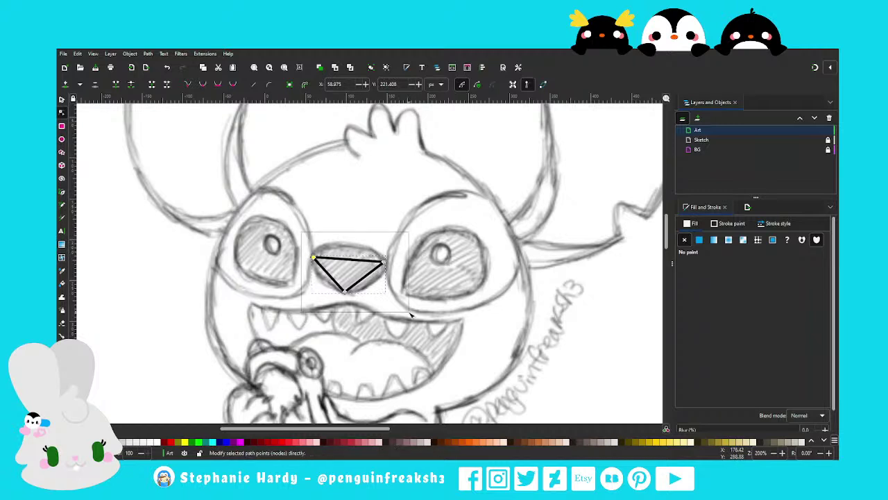
pyautogui.click(217, 84)
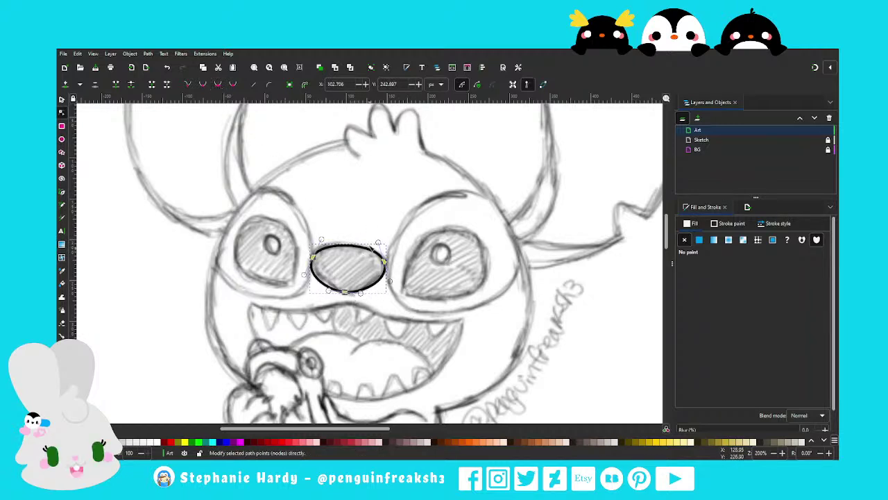
pyautogui.moveTo(319, 250); pyautogui.dragTo(381, 247)
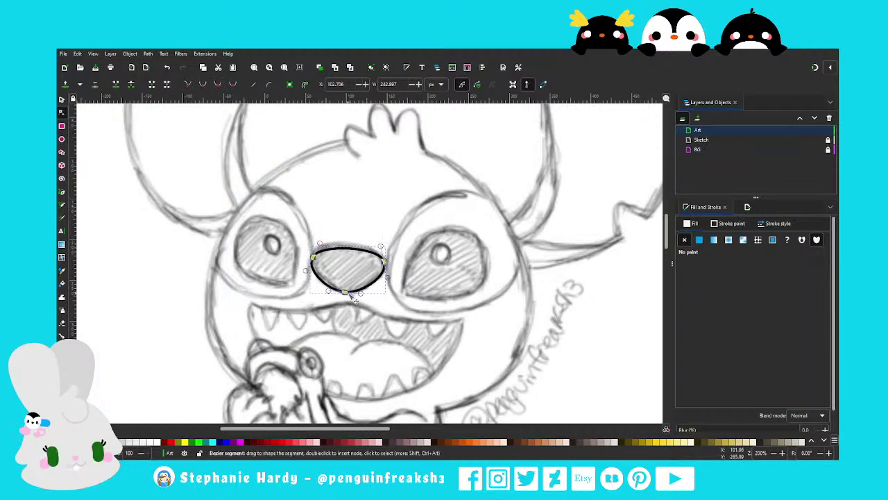
pyautogui.moveTo(362, 295); pyautogui.dragTo(360, 297)
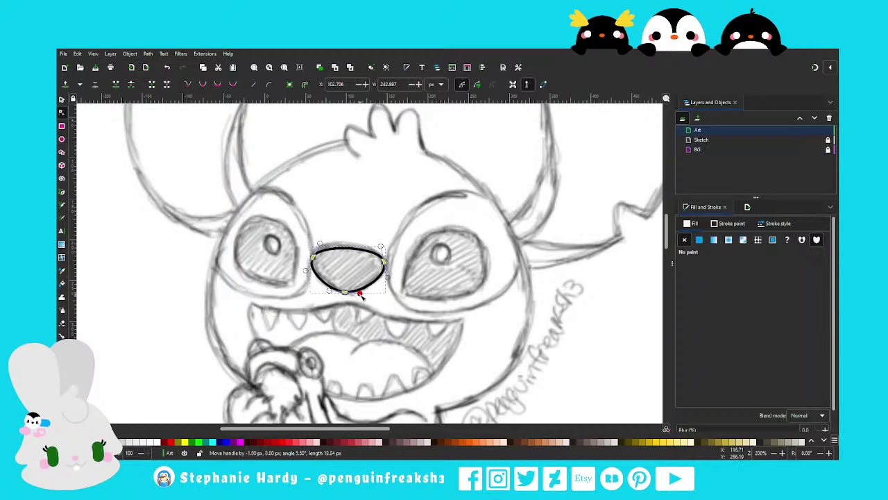
pyautogui.moveTo(313, 258); pyautogui.dragTo(321, 238)
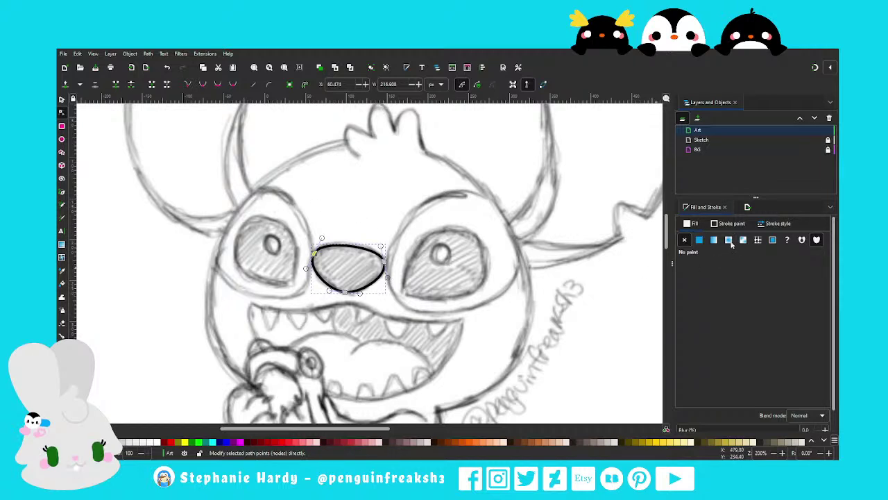
# Fill the nose shape with the dark blue swatch
pyautogui.click(699, 239)
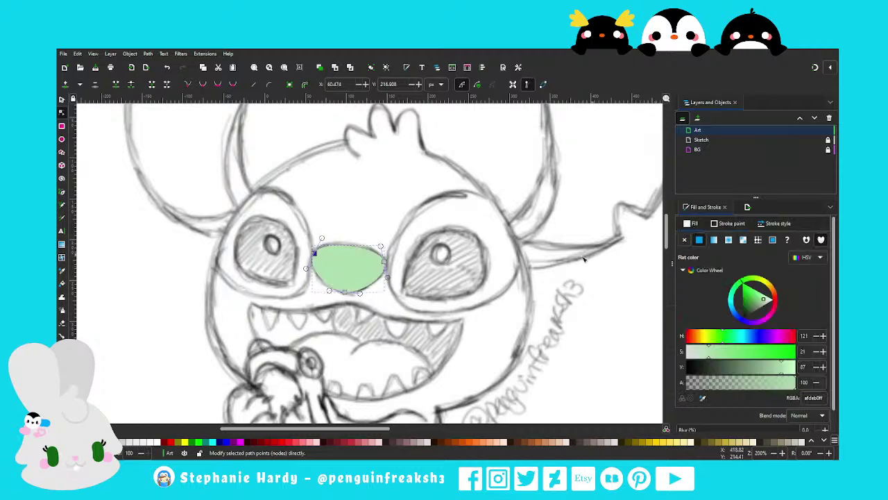
pyautogui.keyDown('ctrl'); pyautogui.scroll(-2, 421, 276); pyautogui.keyUp('ctrl')
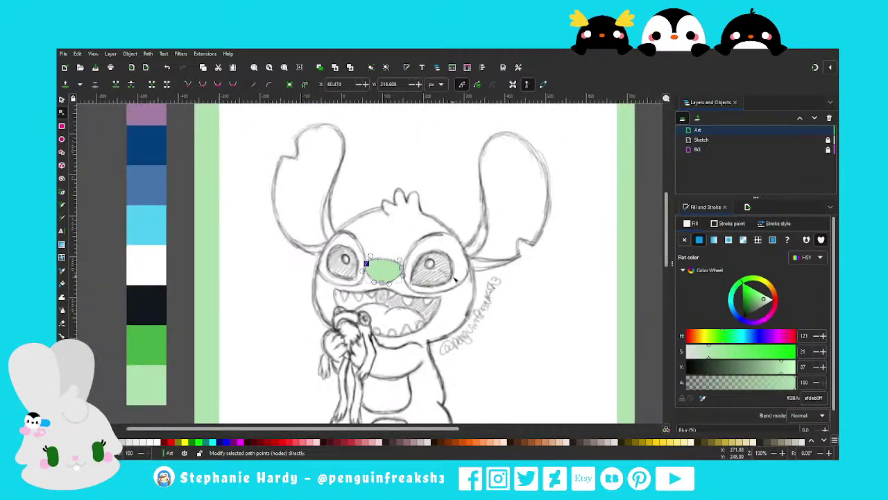
pyautogui.click(703, 399)
pyautogui.click(146, 146)
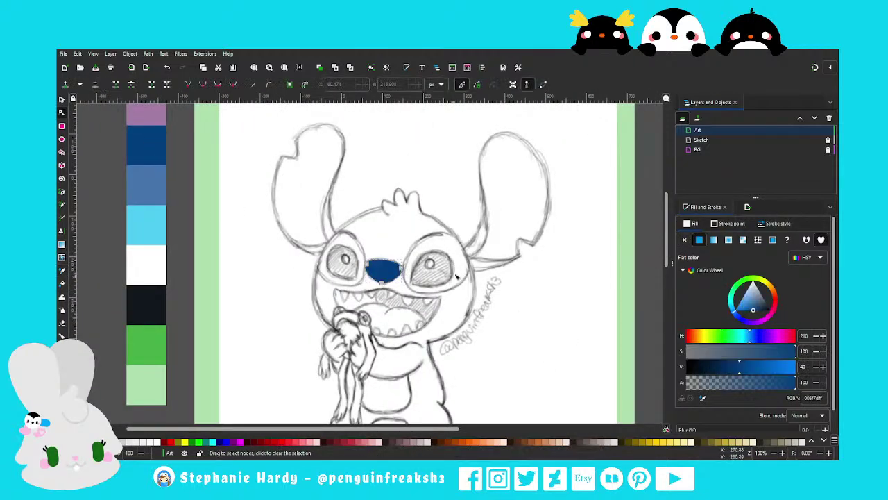
pyautogui.keyDown('ctrl'); pyautogui.scroll(1, 456, 270); pyautogui.keyUp('ctrl')
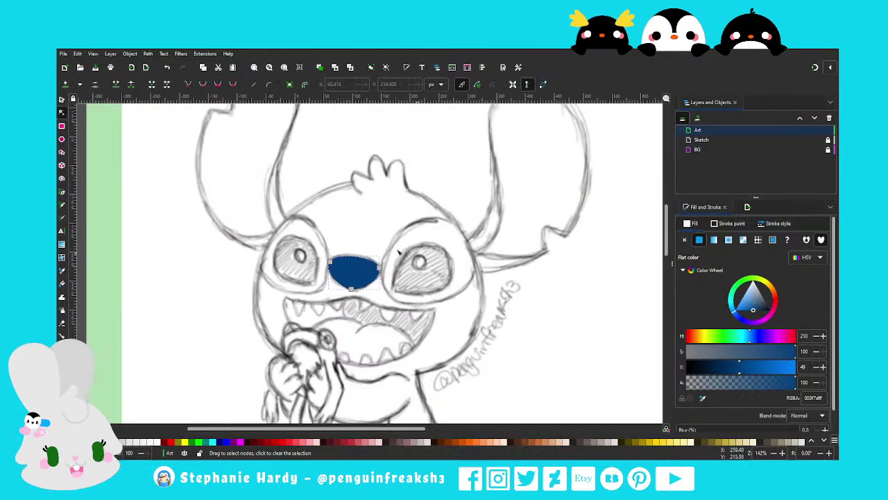
pyautogui.click(63, 194)
pyautogui.keyDown('ctrl'); pyautogui.scroll(1, 391, 287); pyautogui.keyUp('ctrl')
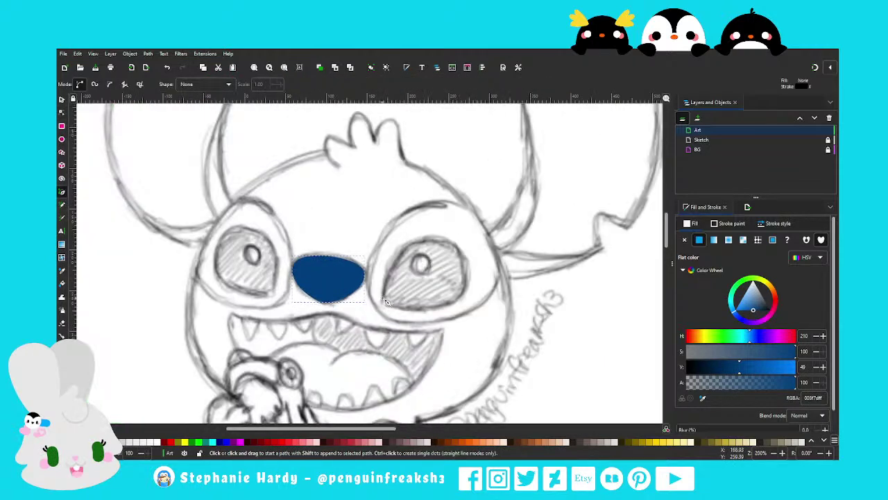
# Trace a triangle on the right eye and curve its sides into a teardrop
pyautogui.click(387, 302)
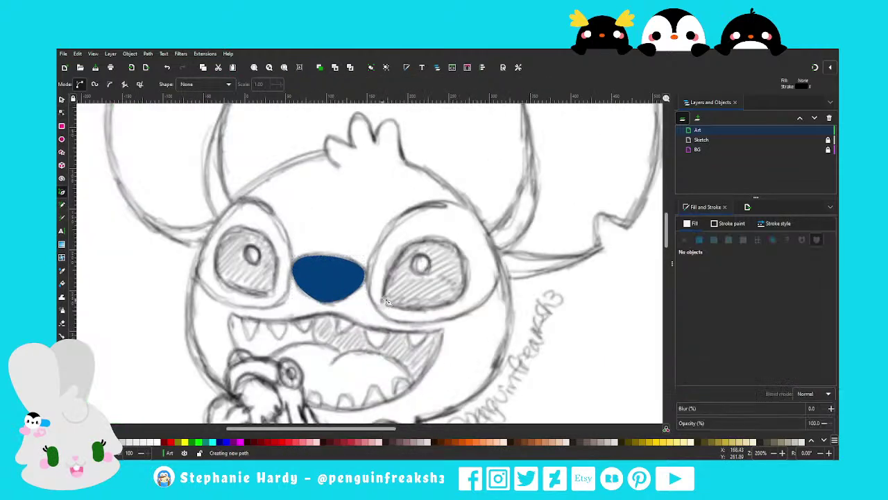
pyautogui.click(440, 237)
pyautogui.click(458, 299)
pyautogui.click(383, 301)
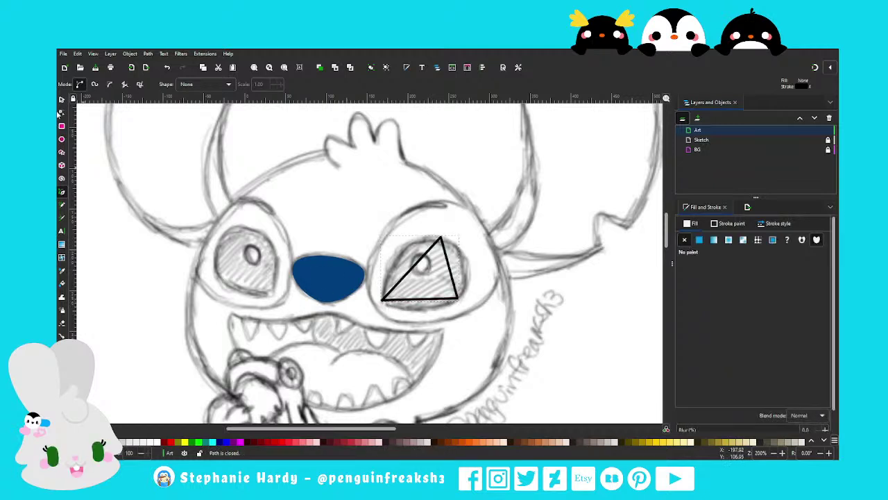
pyautogui.click(61, 112)
pyautogui.moveTo(450, 269); pyautogui.dragTo(479, 236)
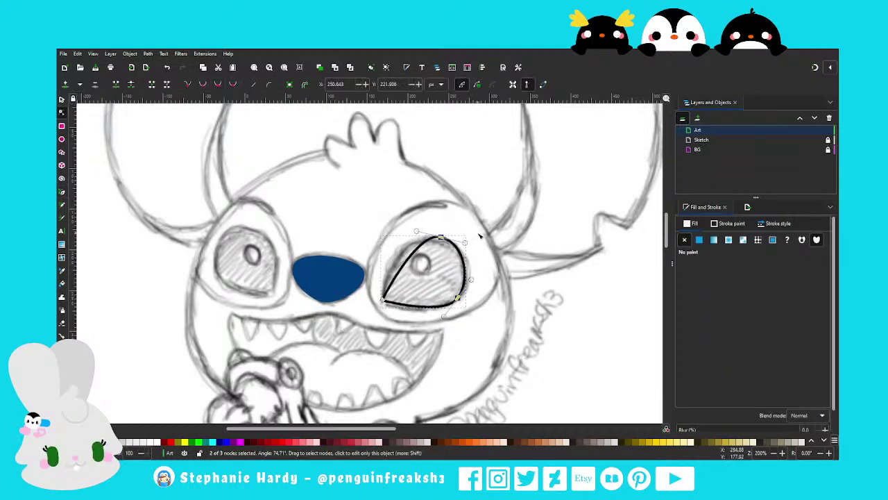
pyautogui.moveTo(416, 232)
pyautogui.mouseDown()
pyautogui.moveTo(407, 229)
pyautogui.moveTo(434, 240)
pyautogui.moveTo(467, 235)
pyautogui.mouseUp()
pyautogui.moveTo(471, 279)
pyautogui.mouseDown()
pyautogui.moveTo(479, 275)
pyautogui.moveTo(457, 301)
pyautogui.moveTo(478, 283)
pyautogui.mouseUp()
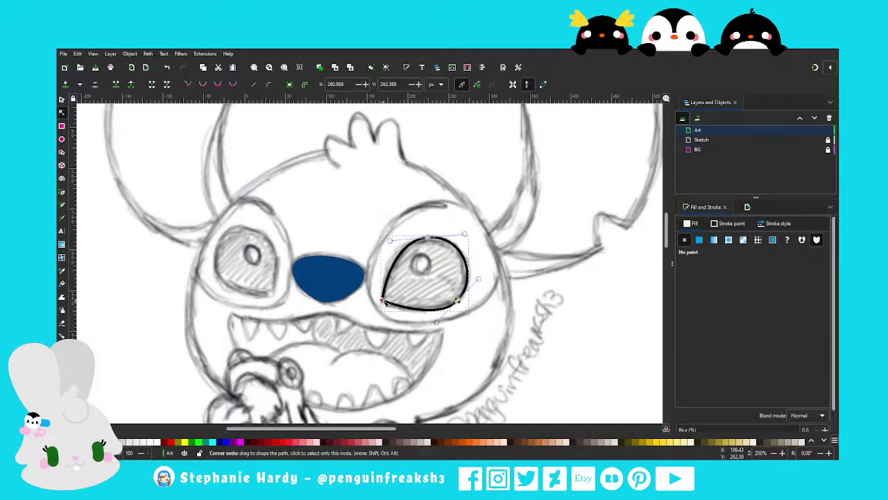
pyautogui.moveTo(386, 304); pyautogui.dragTo(384, 300)
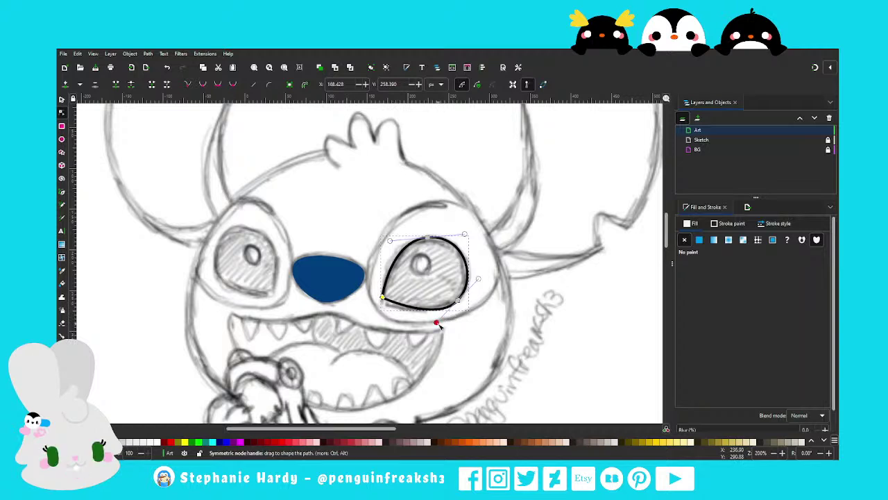
pyautogui.moveTo(436, 321); pyautogui.dragTo(454, 301)
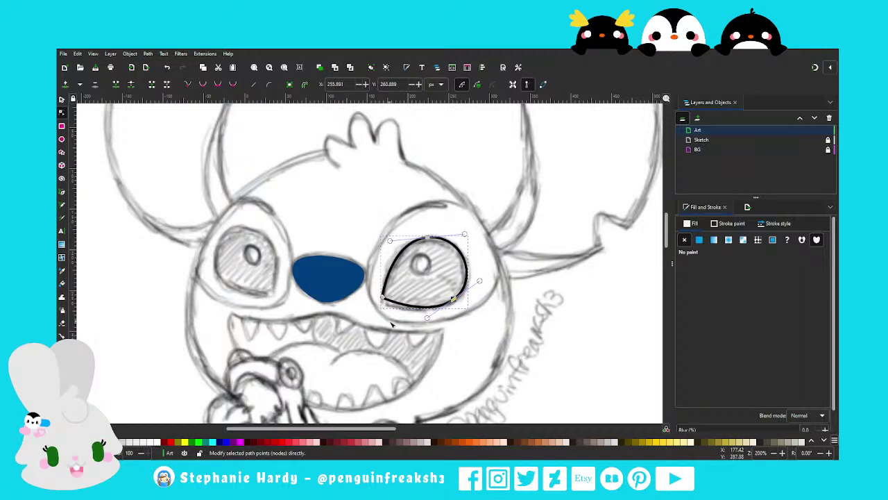
# Duplicate the right eye, flip it horizontally, move it onto the left eye and narrow it
pyautogui.press('s')
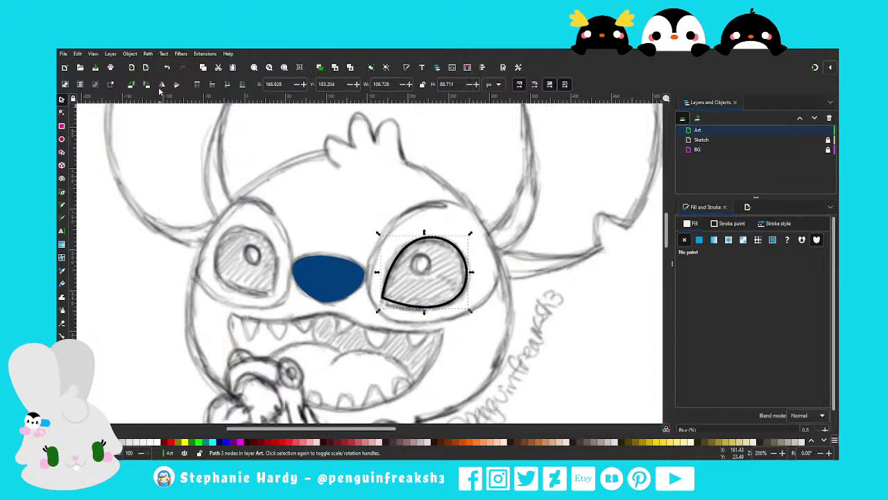
pyautogui.hotkey('ctrl', 'd')
pyautogui.press('h')
pyautogui.moveTo(427, 248); pyautogui.dragTo(252, 237)
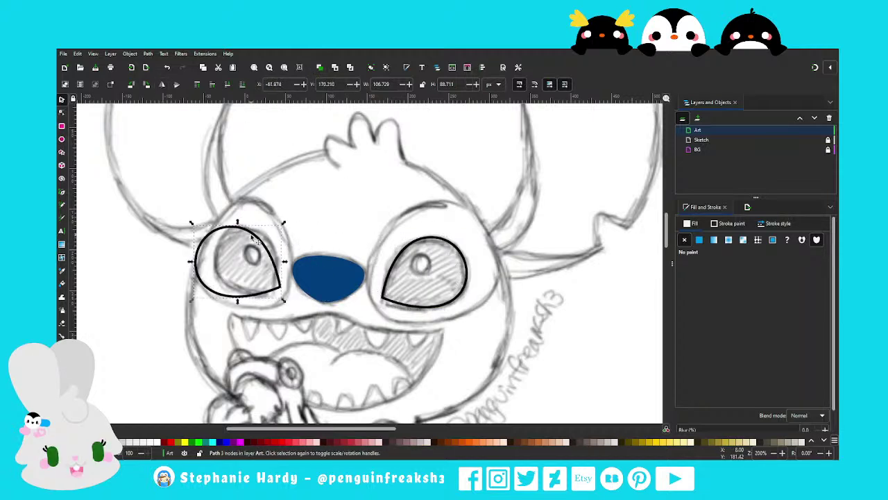
pyautogui.press('n')
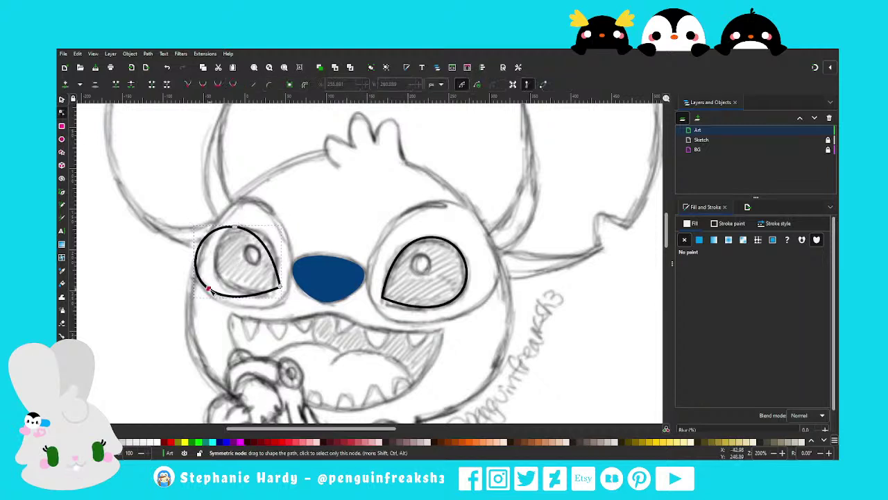
pyautogui.click(62, 99)
pyautogui.moveTo(193, 262); pyautogui.dragTo(209, 262)
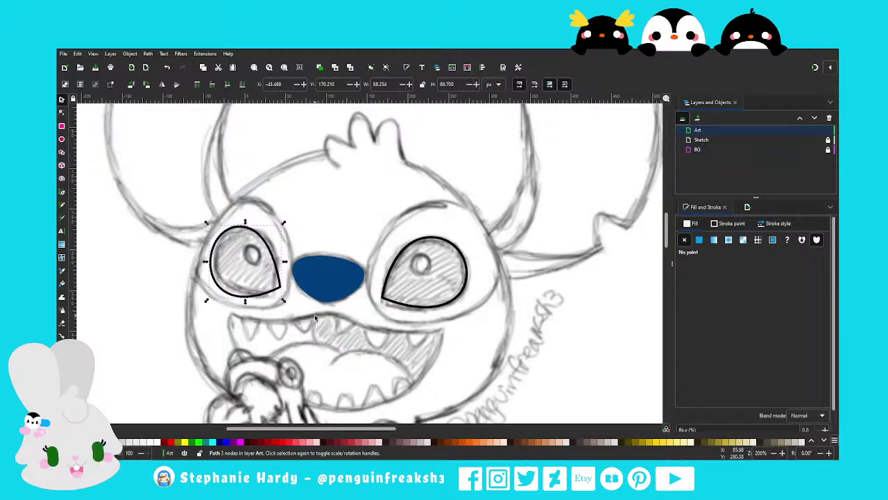
# Draw a small circle in the left eye and drag a duplicate into the right eye
pyautogui.click(61, 140)
pyautogui.moveTo(244, 248); pyautogui.dragTo(257, 261)
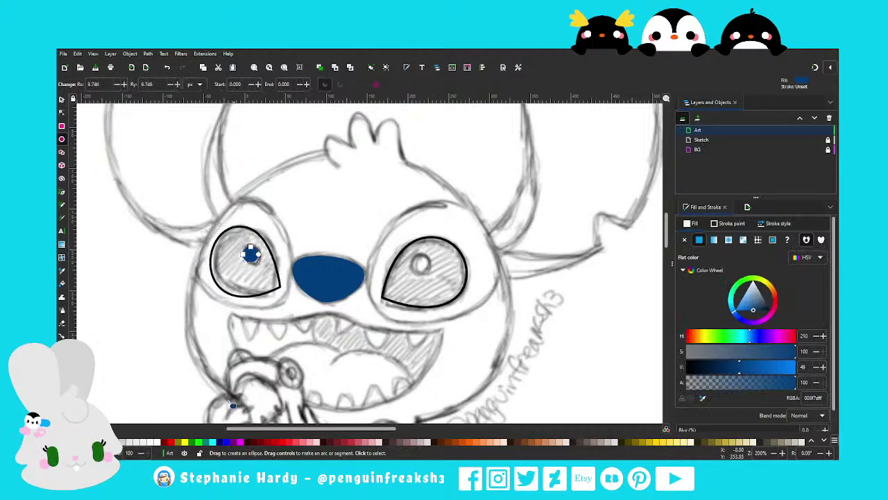
pyautogui.click(61, 100)
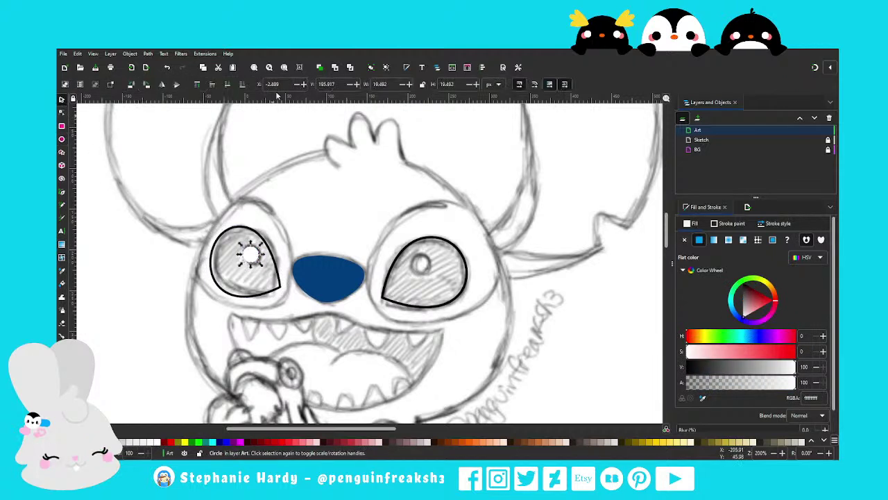
pyautogui.hotkey('ctrl', 'd')
pyautogui.moveTo(258, 267); pyautogui.dragTo(427, 270)
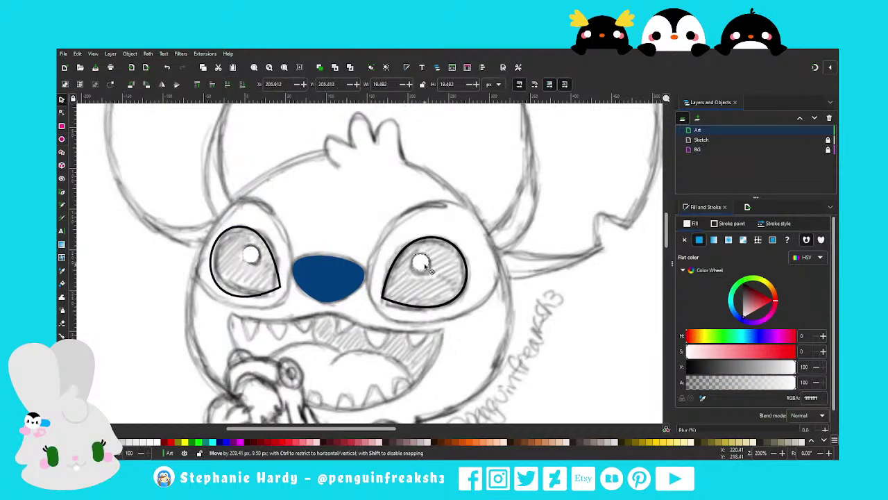
pyautogui.press('Escape')
# Scroll the canvas toward the frog with the Pen tool selected
pyautogui.scroll(-1, 384, 270)
pyautogui.scroll(-1, 383, 271)
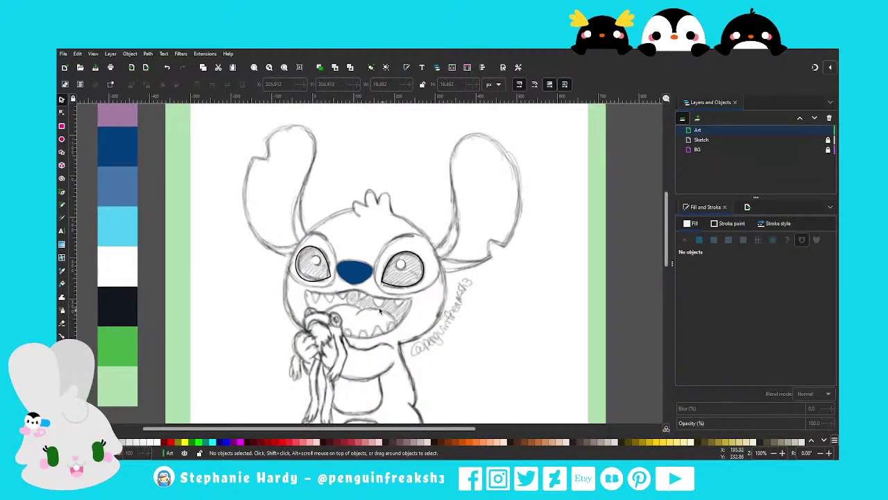
pyautogui.scroll(-1, 379, 310)
pyautogui.scroll(2, 347, 236)
pyautogui.scroll(-1, 132, 212)
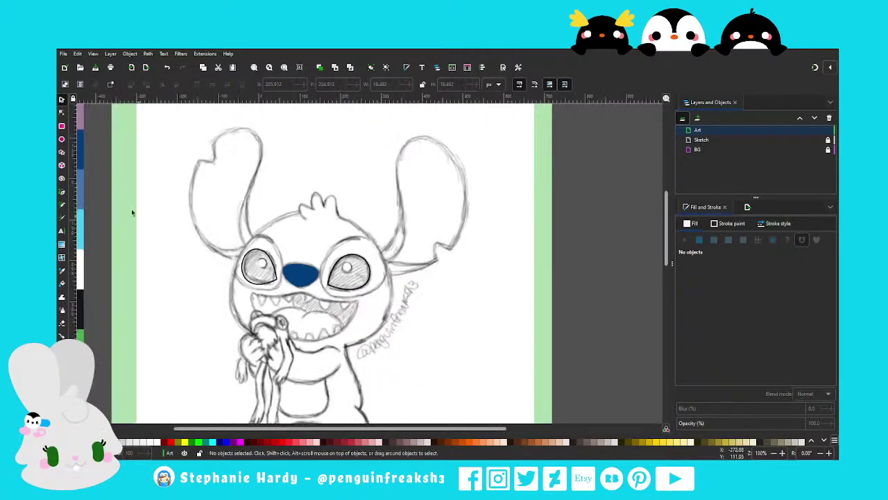
pyautogui.click(62, 193)
pyautogui.scroll(-1, 357, 211)
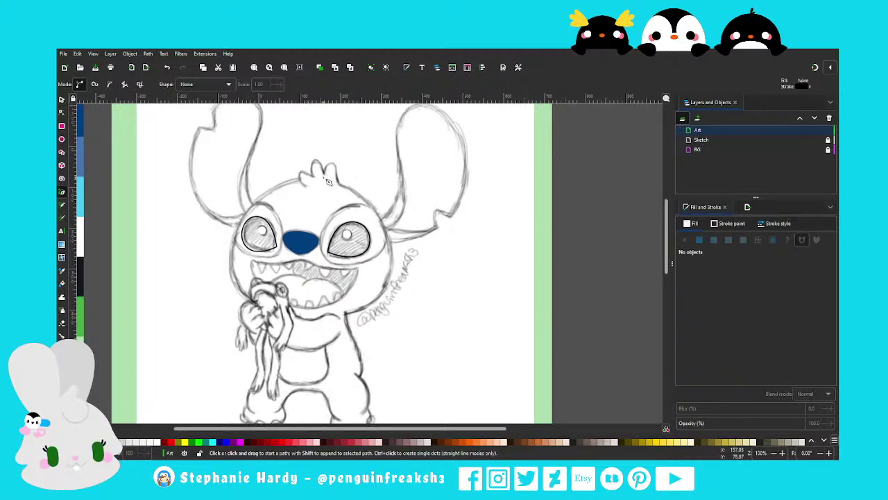
pyautogui.scroll(1, 260, 286)
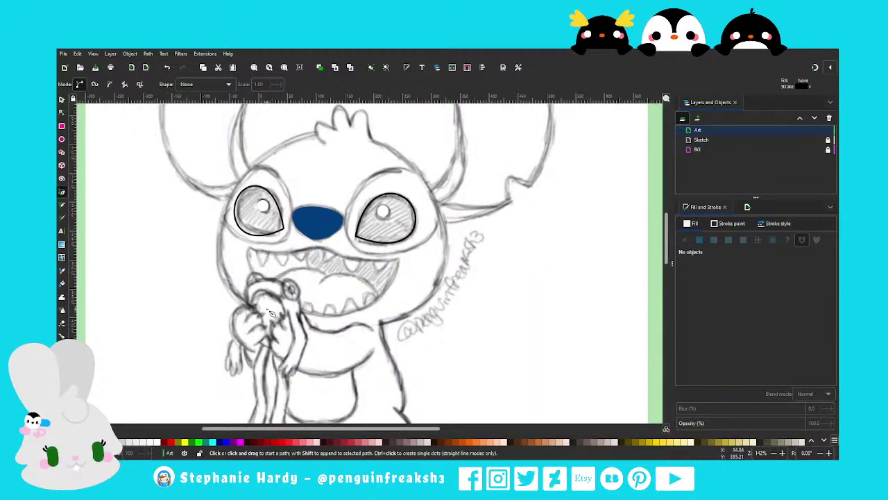
pyautogui.scroll(1, 305, 291)
pyautogui.scroll(1, 266, 255)
# Draw a small ellipse in the frog's eye and rotate it to a tilt
pyautogui.scroll(2, 266, 256)
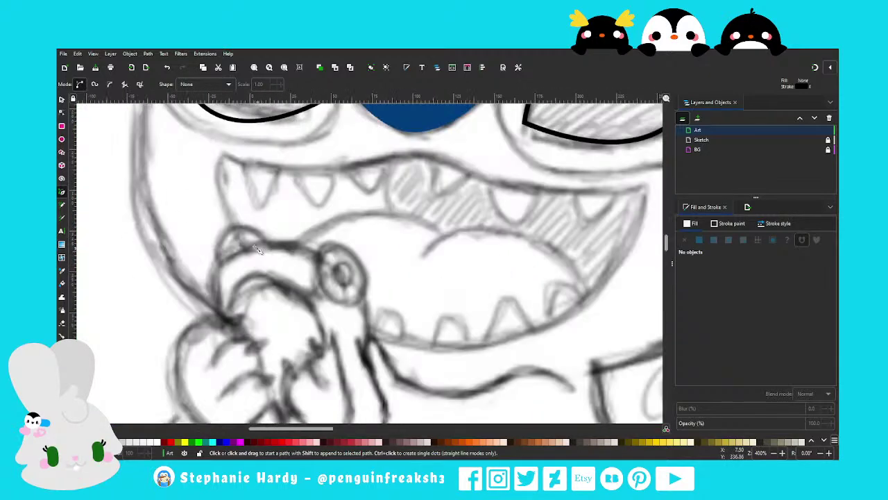
pyautogui.click(62, 139)
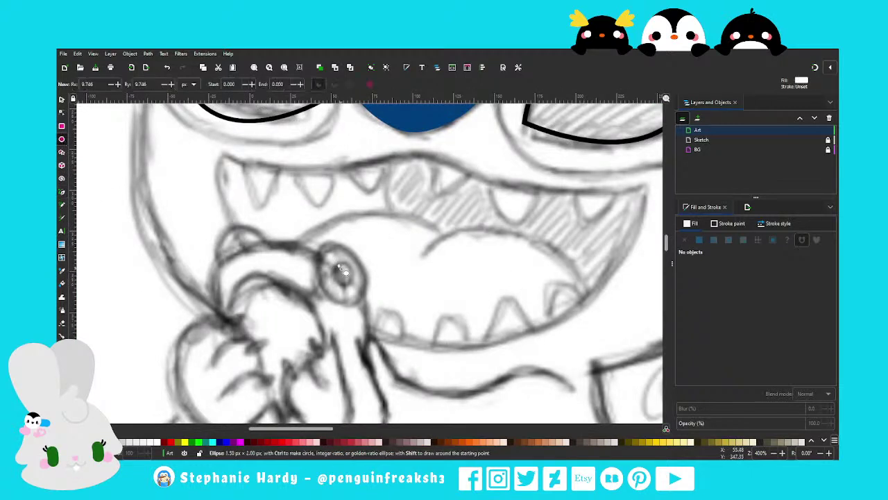
pyautogui.moveTo(338, 265); pyautogui.dragTo(354, 285)
pyautogui.press('s')
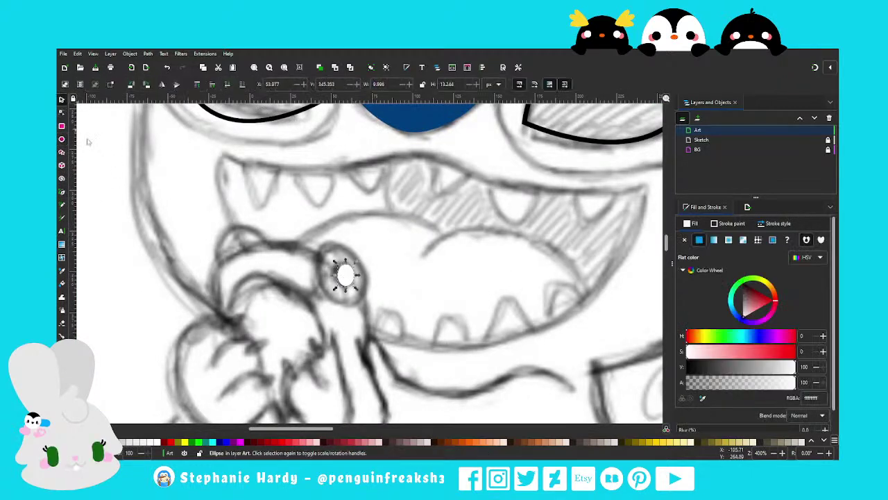
pyautogui.moveTo(334, 261); pyautogui.dragTo(352, 284)
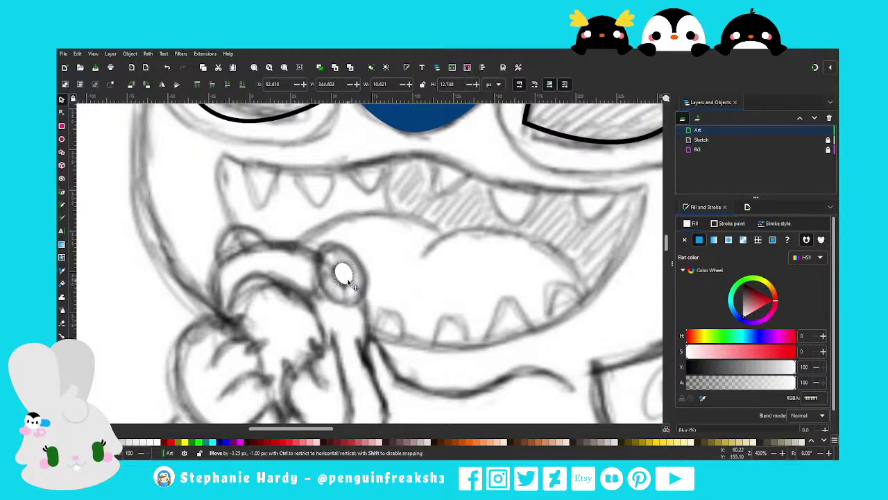
pyautogui.click(327, 260)
# Undo an enlargement of the eye ellipse, set its colour, and zoom to the whole page
pyautogui.click(340, 255)
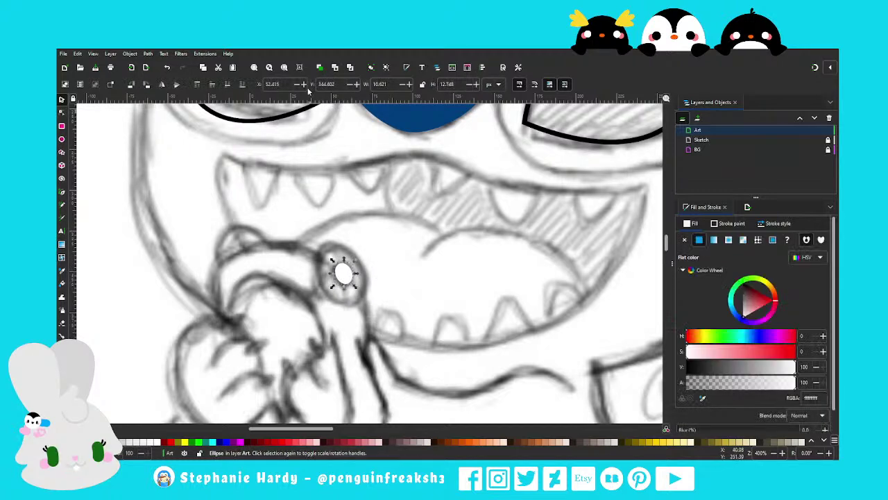
pyautogui.moveTo(333, 260); pyautogui.dragTo(317, 243)
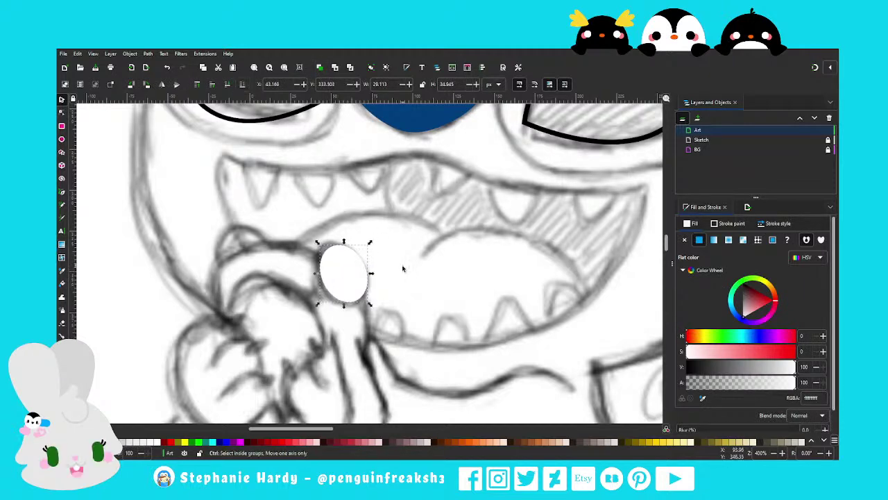
pyautogui.scroll(-3, 405, 271)
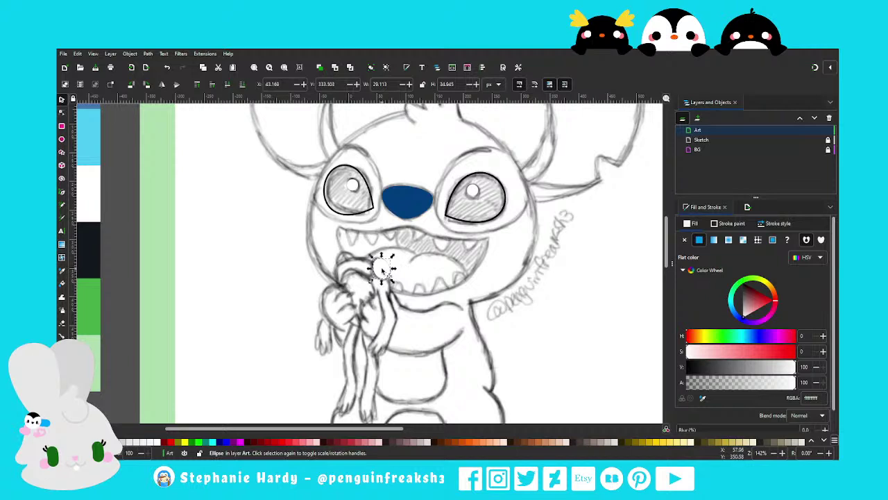
pyautogui.hotkey('ctrl', 'z')
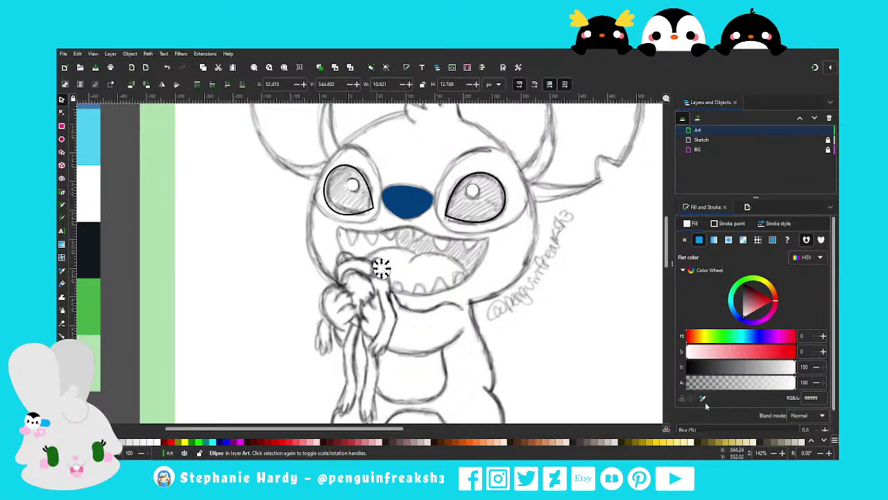
pyautogui.click(703, 399)
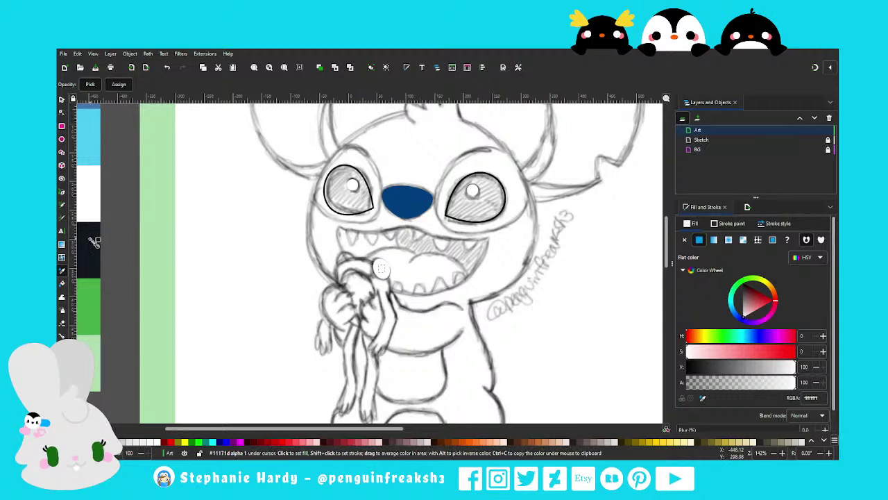
pyautogui.press('s')
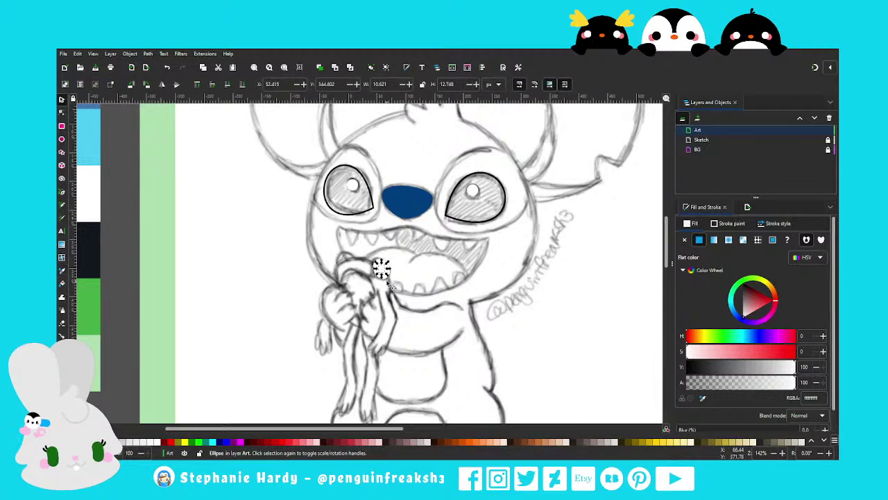
pyautogui.press('Escape')
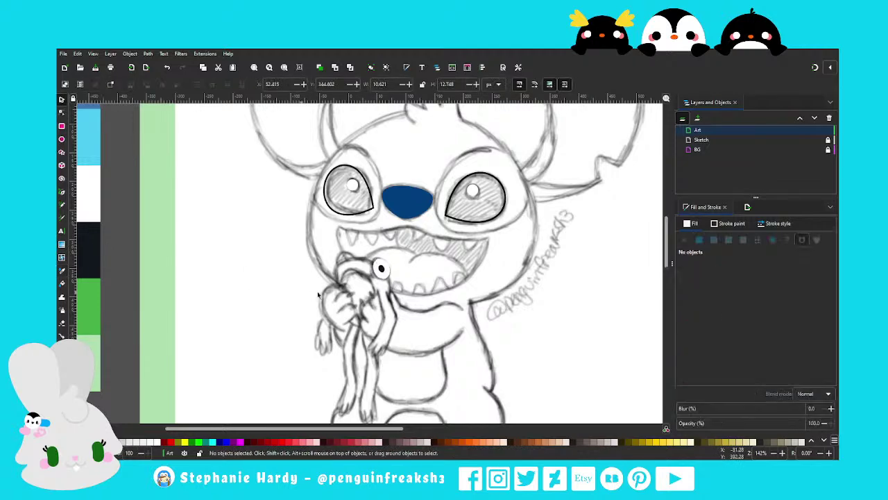
pyautogui.press('1')
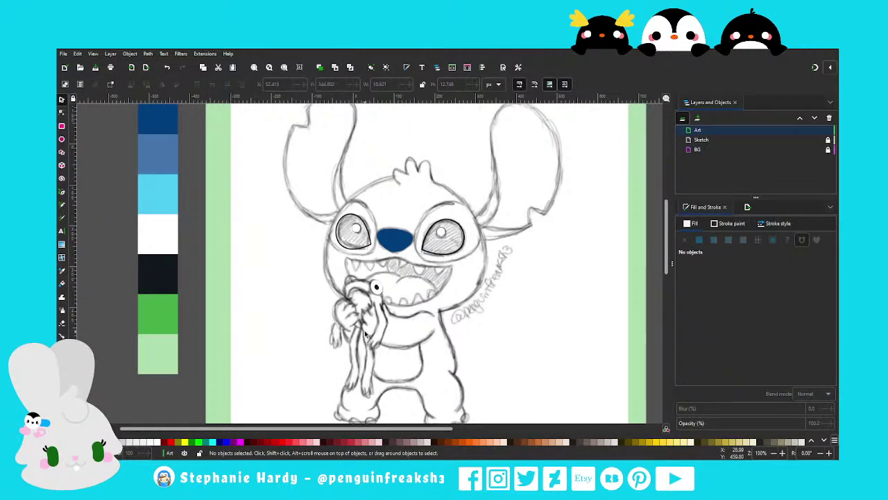
# Draw a three-point line under the mouth, ending at the frog's arm
pyautogui.scroll(1, 397, 312)
pyautogui.scroll(1, 394, 286)
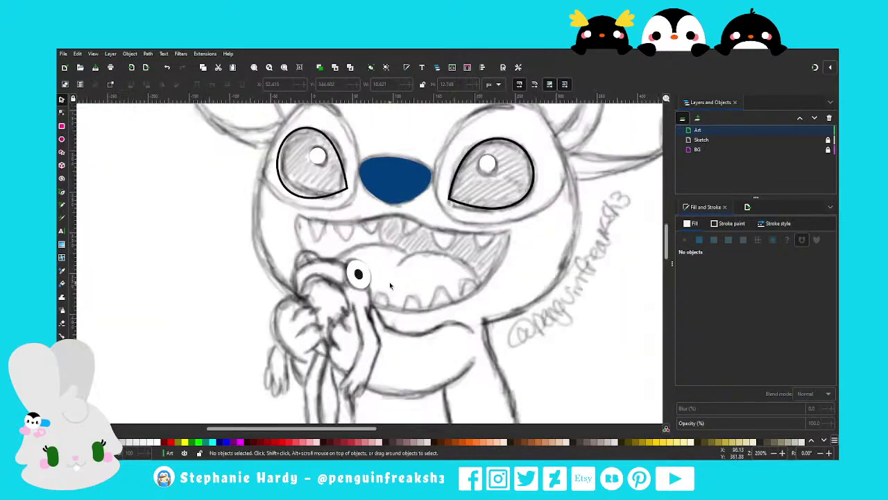
pyautogui.click(62, 193)
pyautogui.scroll(-1, 339, 287)
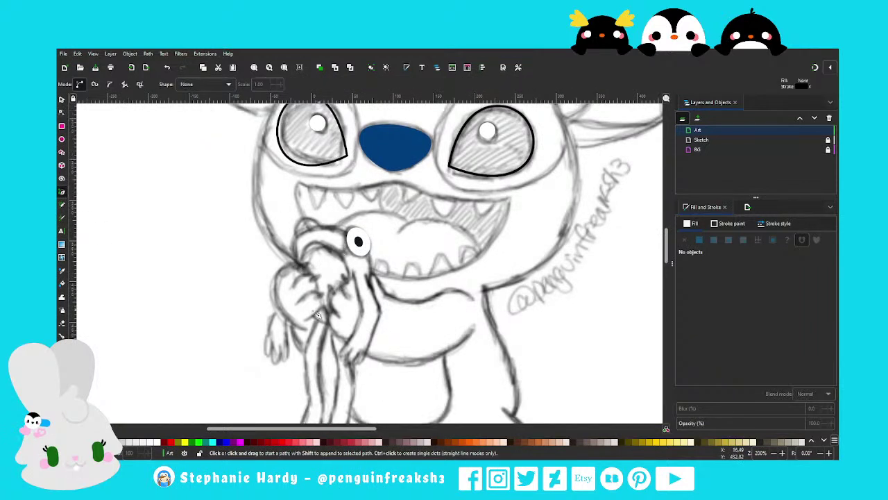
pyautogui.scroll(-1, 323, 313)
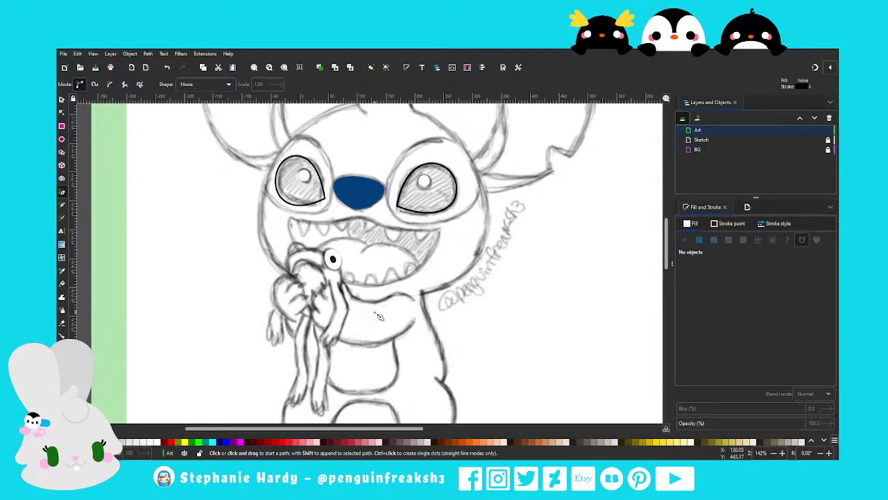
pyautogui.scroll(1, 378, 317)
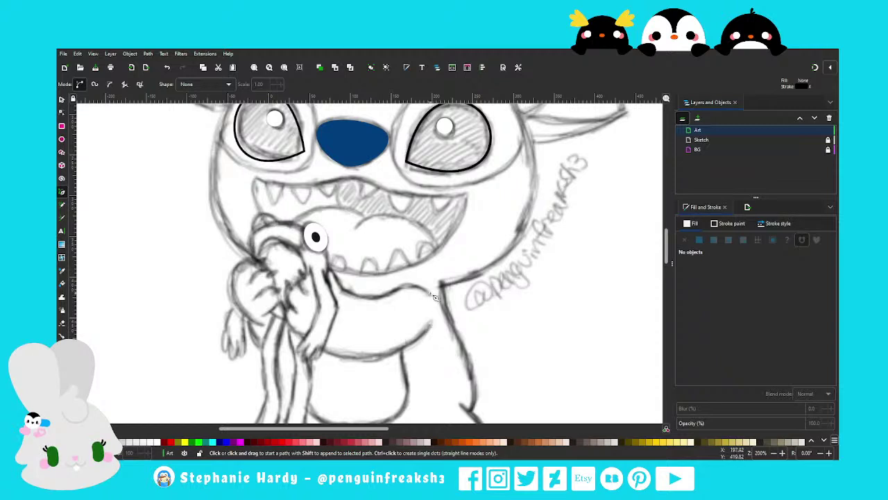
pyautogui.click(433, 296)
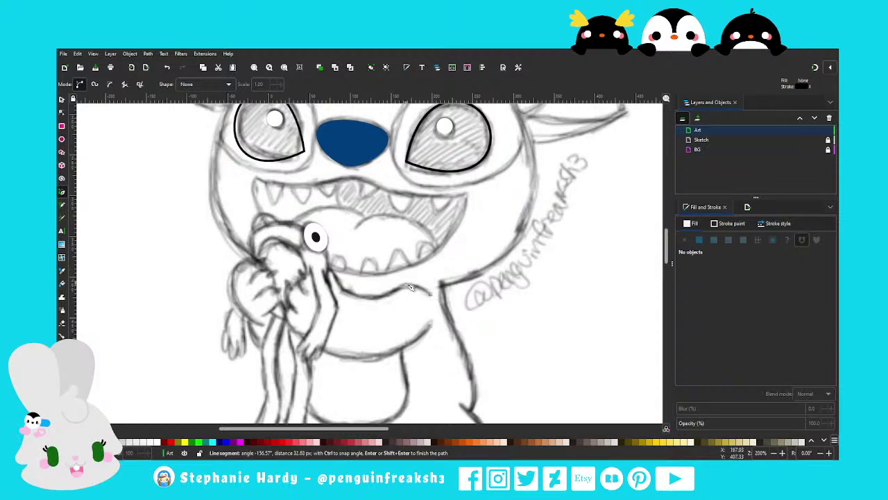
pyautogui.click(362, 295)
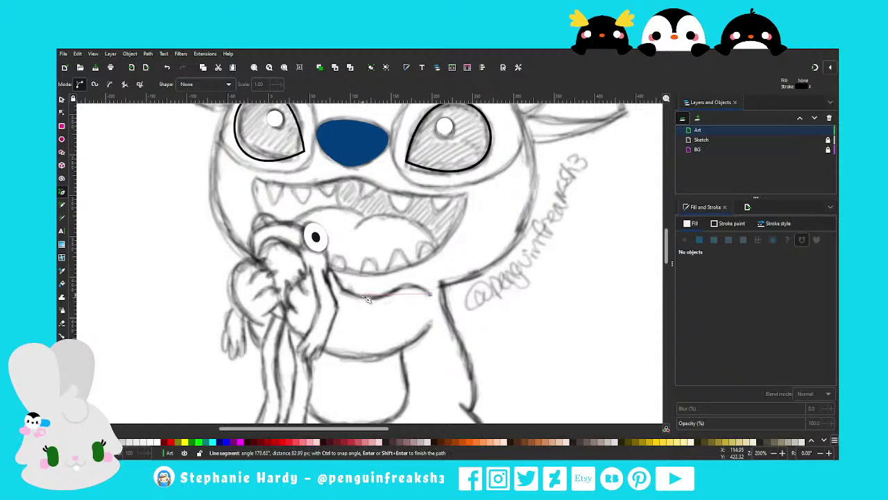
pyautogui.doubleClick(331, 270)
# Bend the line's middle node and handles to follow the sketched smile
pyautogui.press('n')
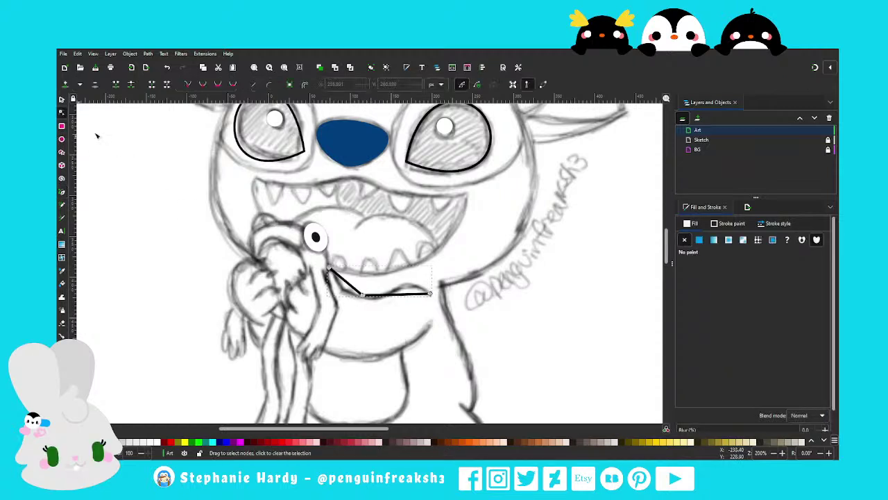
pyautogui.click(362, 295)
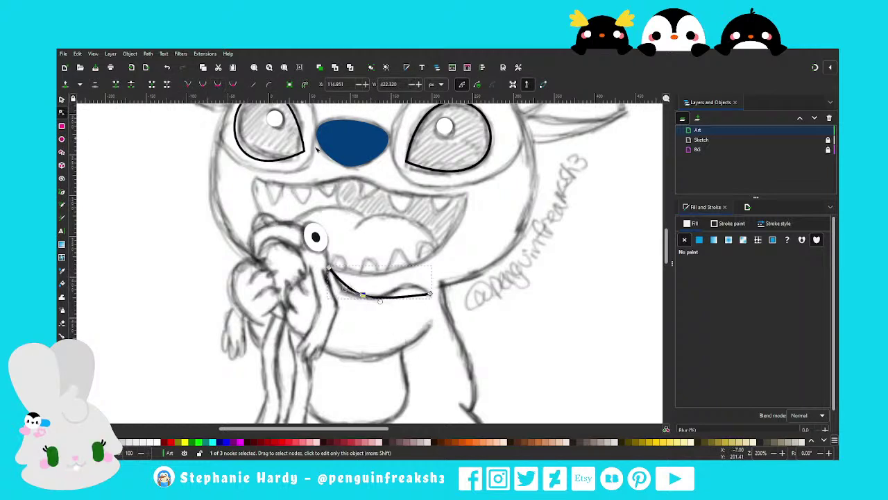
pyautogui.moveTo(416, 290); pyautogui.dragTo(407, 269)
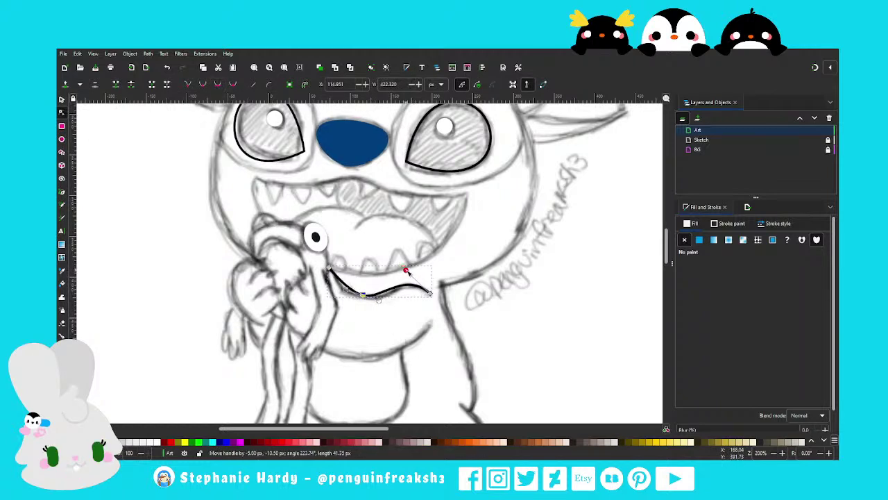
pyautogui.moveTo(345, 290); pyautogui.dragTo(343, 293)
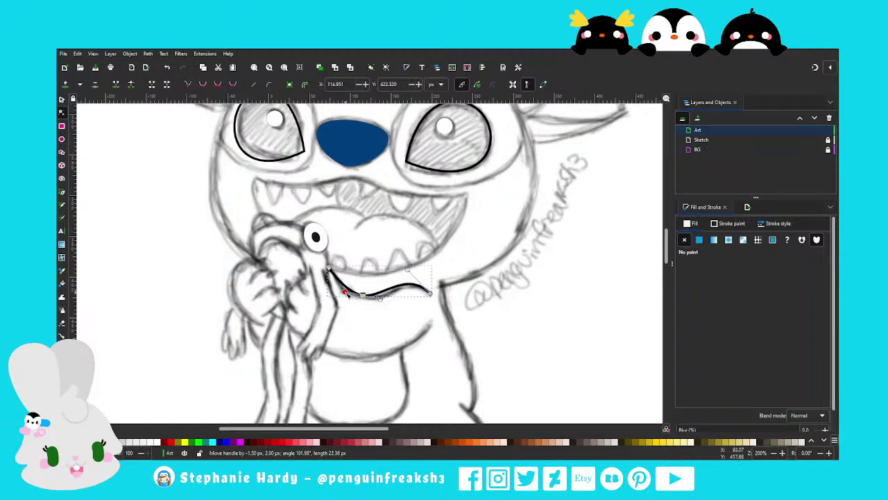
pyautogui.click(366, 297)
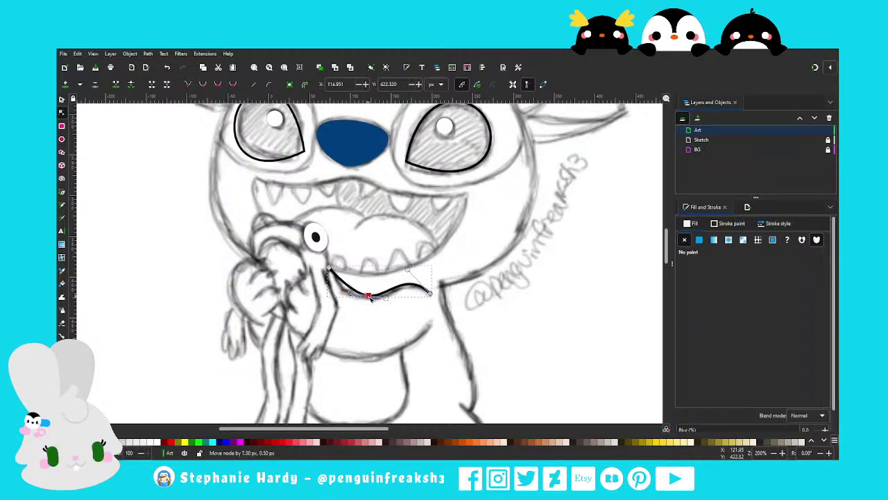
pyautogui.moveTo(359, 295); pyautogui.dragTo(349, 298)
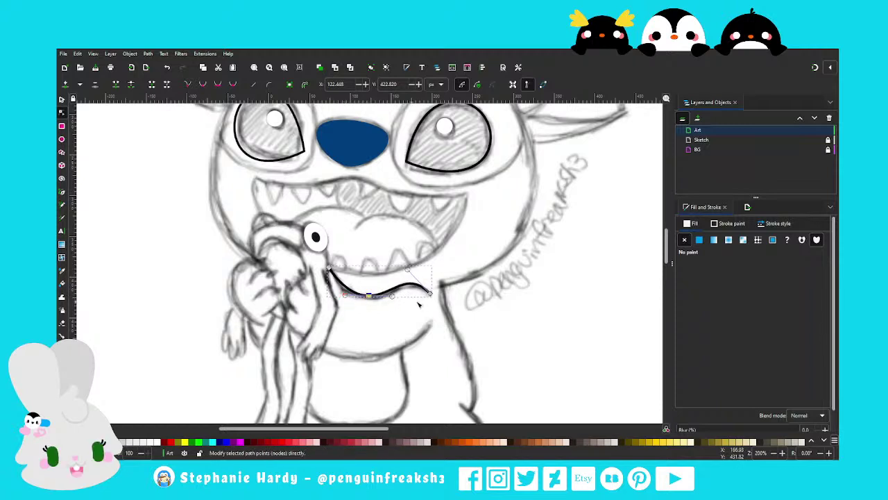
pyautogui.moveTo(409, 270); pyautogui.dragTo(413, 274)
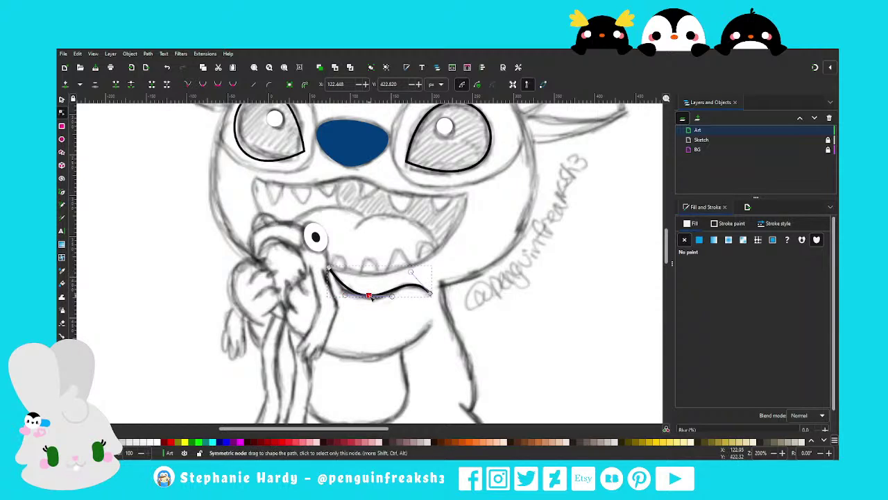
pyautogui.moveTo(368, 297); pyautogui.dragTo(368, 297)
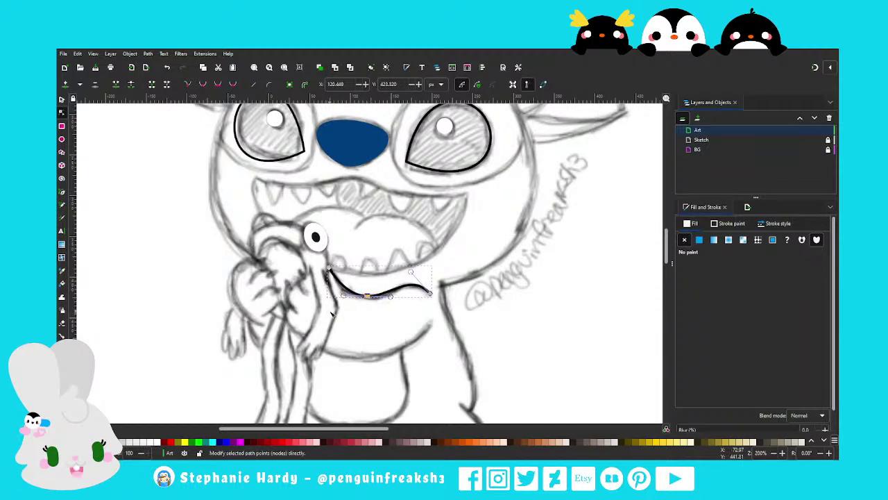
pyautogui.click(61, 99)
pyautogui.press('Escape')
# Select the Pen (Bezier) tool and zoom out to 100% over the sketch
pyautogui.scroll(-1, 326, 310)
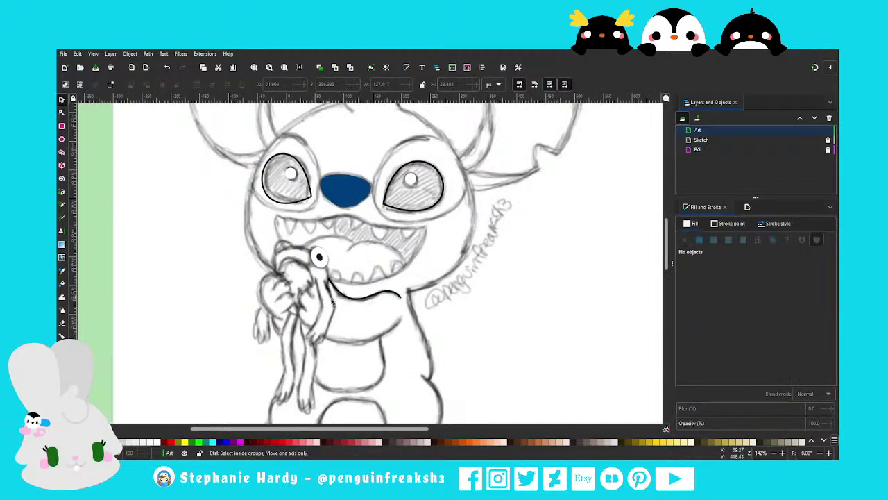
pyautogui.scroll(1, 379, 338)
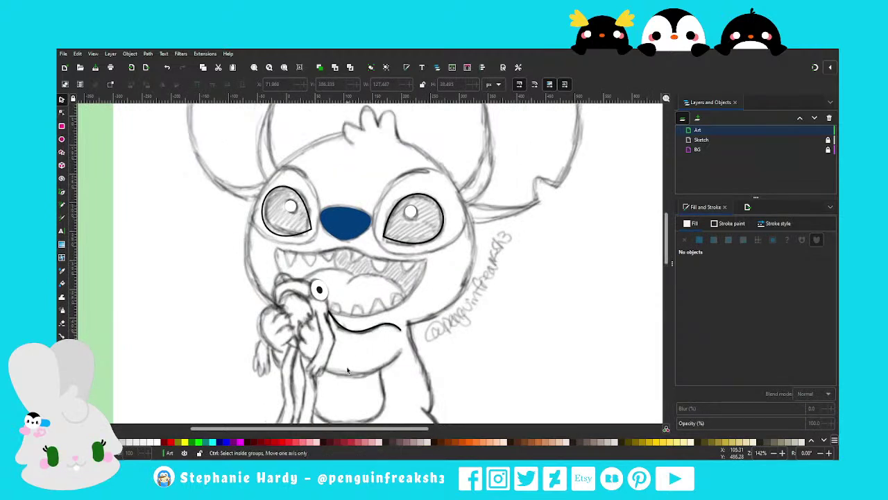
pyautogui.scroll(1, 324, 372)
pyautogui.scroll(-1, 141, 230)
pyautogui.click(61, 192)
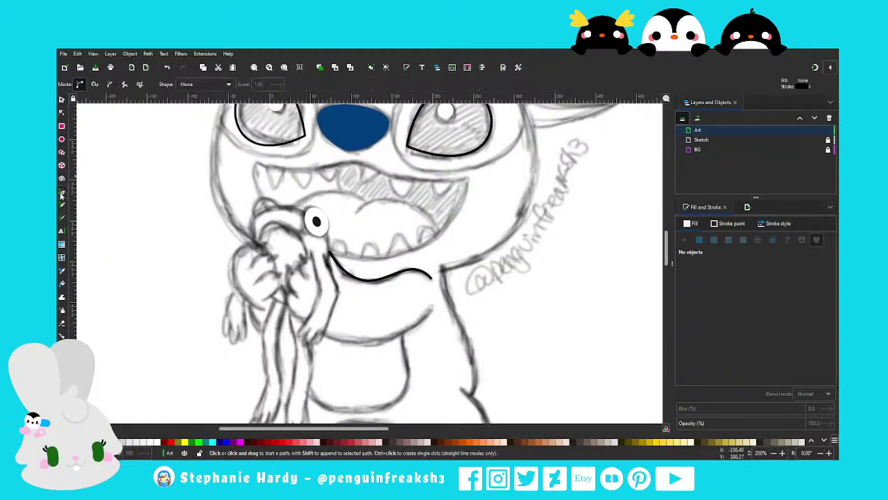
pyautogui.scroll(-2, 347, 326)
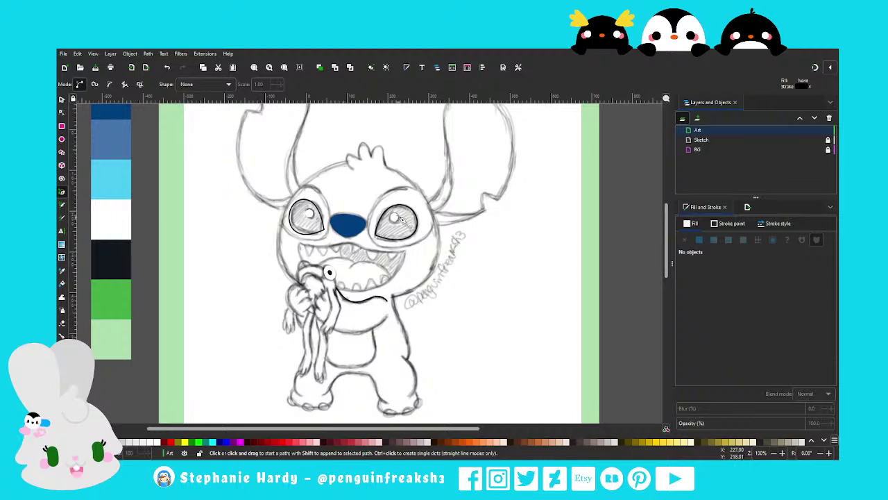
# Draw the zigzag tuft path atop the head and make its peak nodes smooth
pyautogui.click(347, 171)
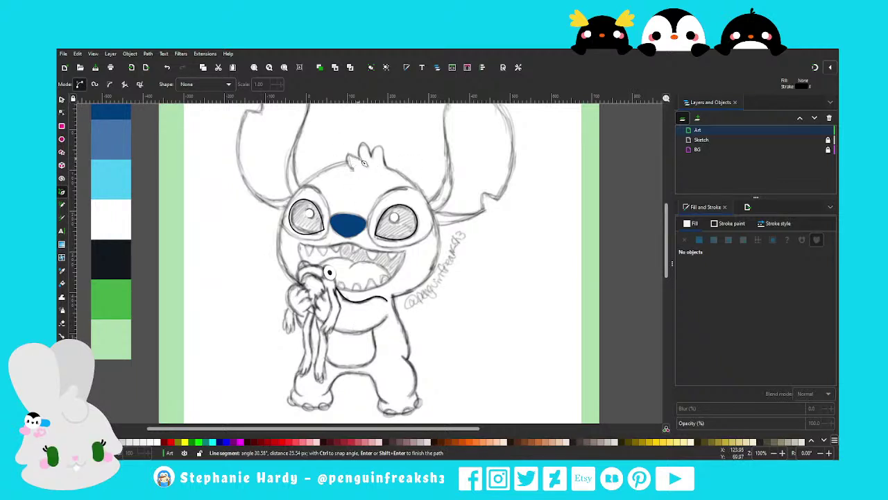
pyautogui.click(367, 147)
pyautogui.press('Return')
pyautogui.click(61, 112)
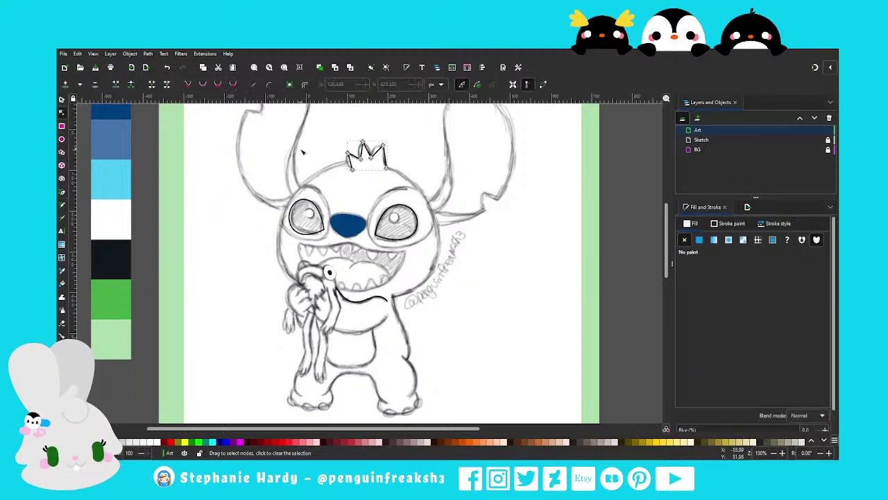
pyautogui.moveTo(306, 124); pyautogui.dragTo(401, 162)
pyautogui.click(217, 85)
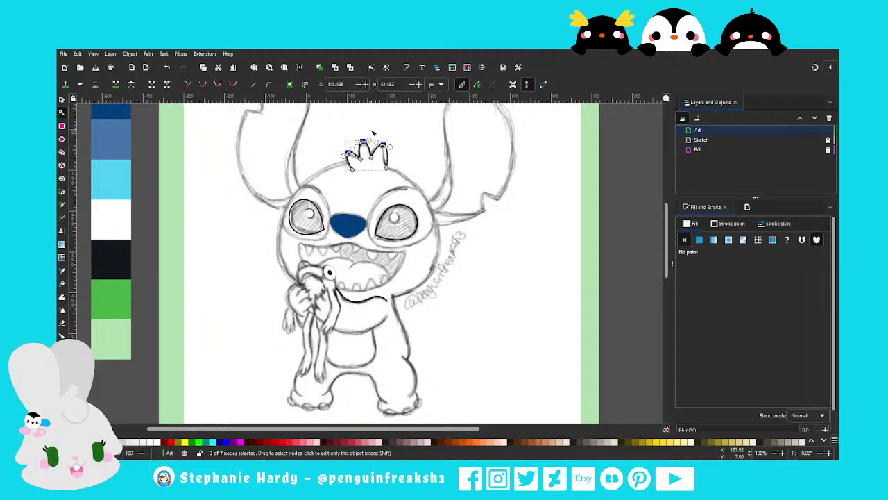
# Drag curve handles to shape the tuft's right and left lobes
pyautogui.scroll(2, 381, 132)
pyautogui.scroll(1, 381, 132)
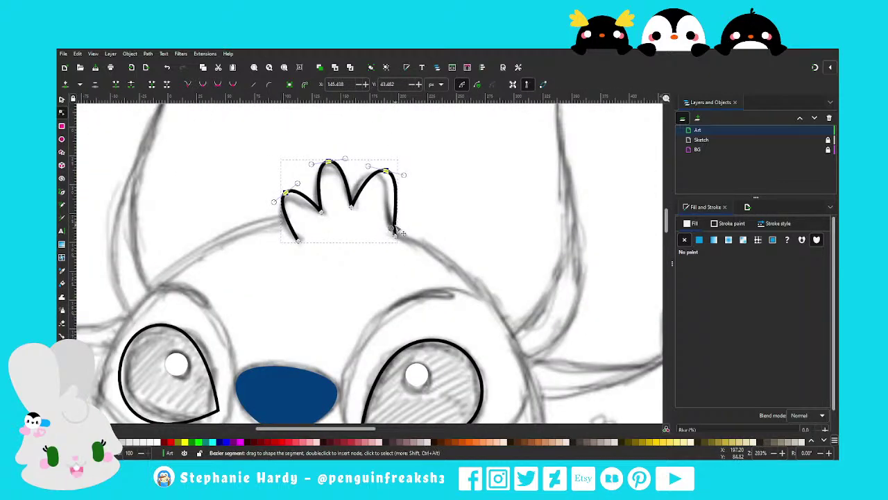
pyautogui.moveTo(399, 224)
pyautogui.mouseDown()
pyautogui.moveTo(382, 199)
pyautogui.moveTo(401, 179)
pyautogui.mouseUp()
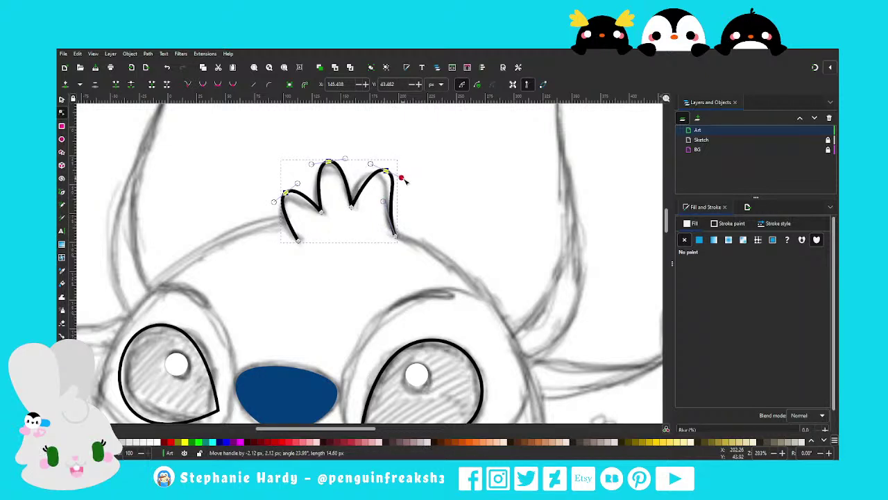
pyautogui.moveTo(354, 197); pyautogui.dragTo(375, 164)
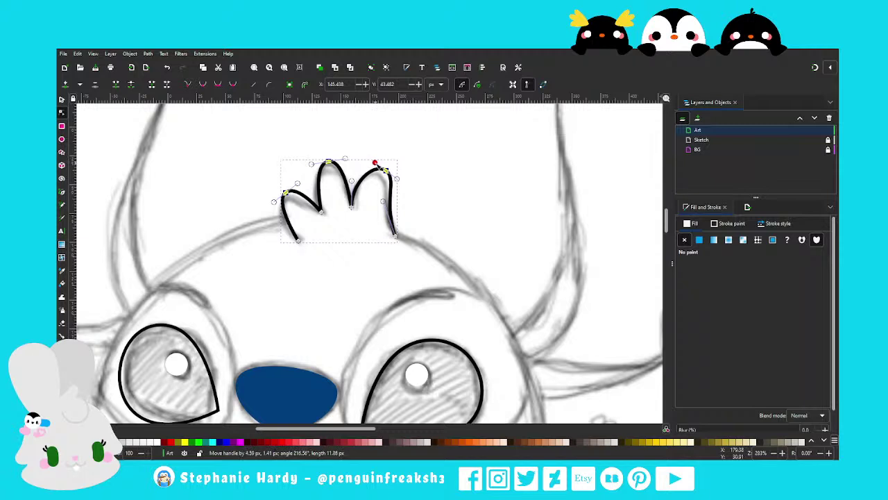
pyautogui.moveTo(383, 200); pyautogui.dragTo(382, 213)
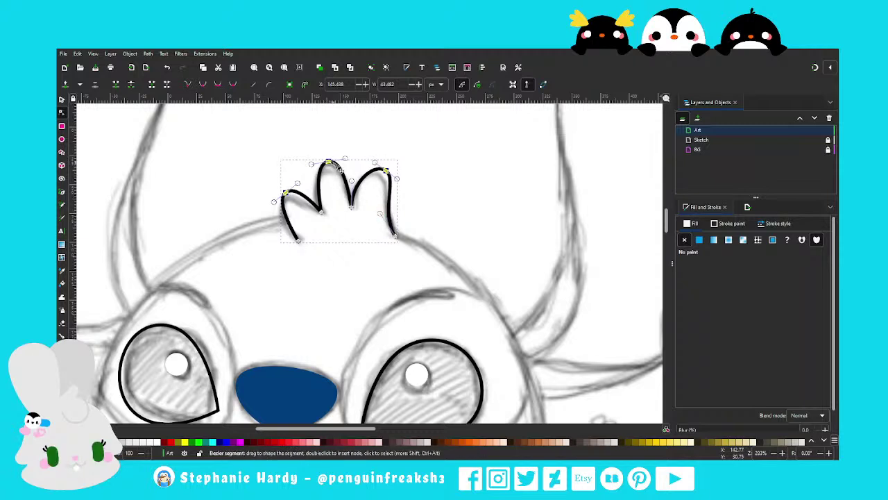
pyautogui.moveTo(345, 159); pyautogui.dragTo(352, 160)
pyautogui.moveTo(296, 182); pyautogui.dragTo(303, 181)
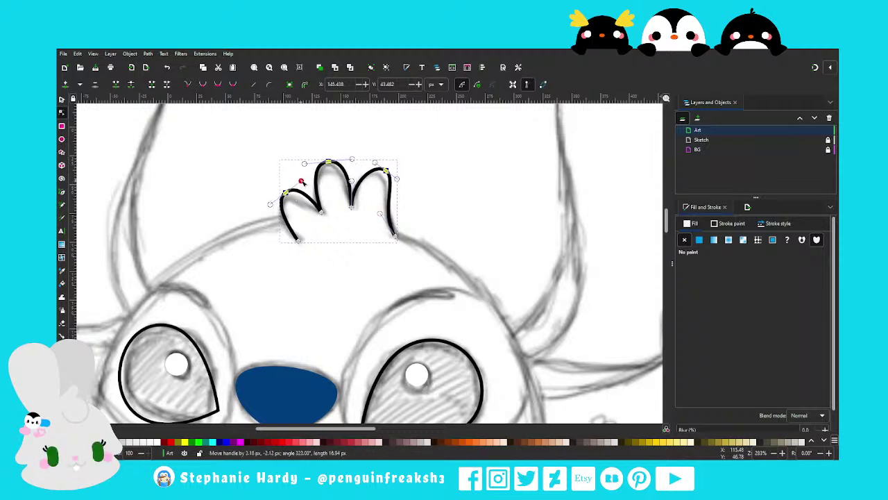
pyautogui.moveTo(298, 240); pyautogui.dragTo(276, 236)
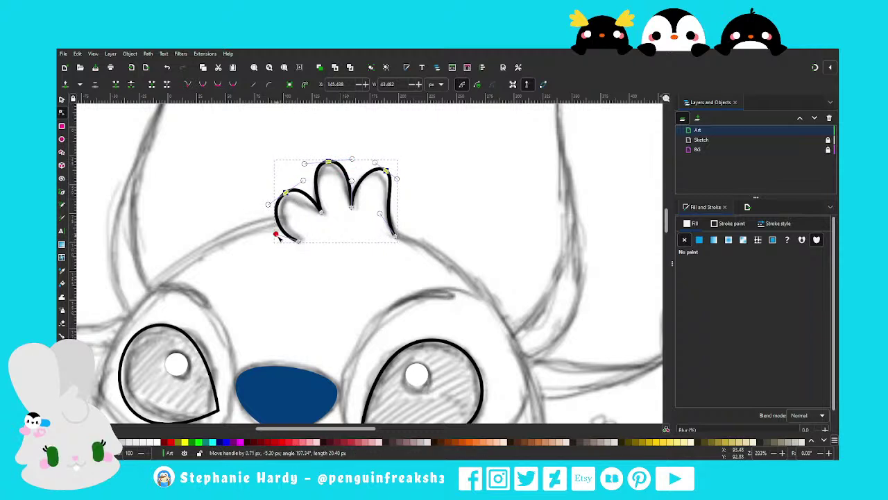
pyautogui.moveTo(319, 209)
pyautogui.mouseDown()
pyautogui.moveTo(303, 207)
pyautogui.moveTo(298, 188)
pyautogui.mouseUp()
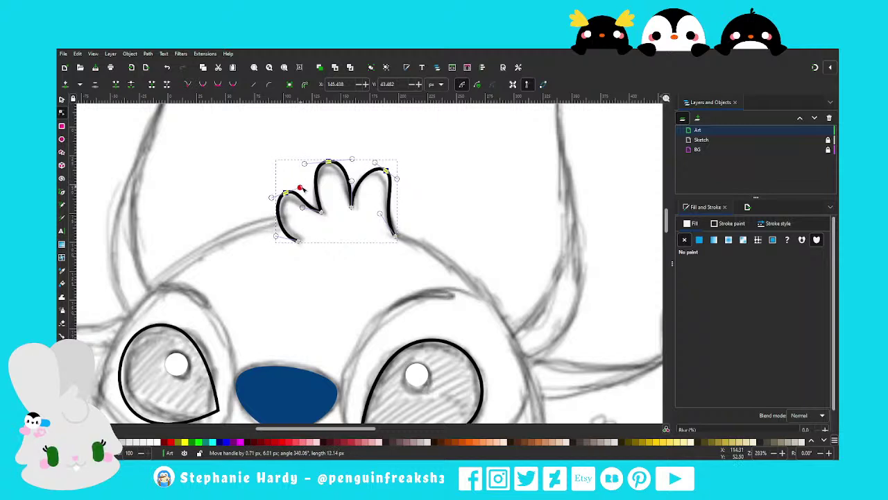
pyautogui.moveTo(276, 237); pyautogui.dragTo(273, 238)
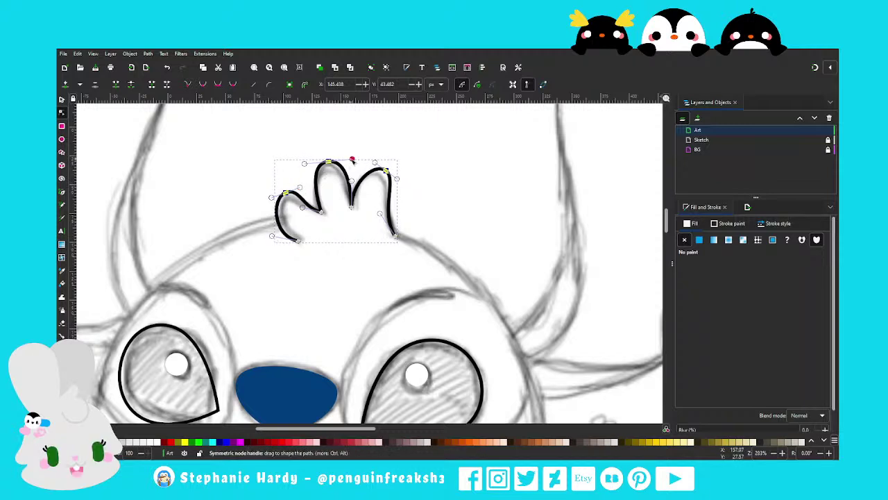
# Refine the middle lobe and the curves between lobes to finish the tuft
pyautogui.moveTo(352, 159); pyautogui.dragTo(344, 144)
pyautogui.hotkey('ctrl', 'z')
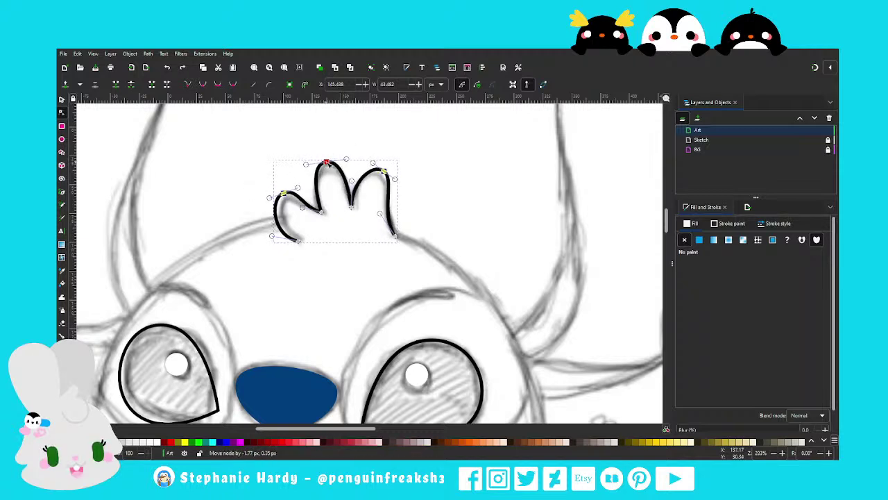
pyautogui.moveTo(329, 163); pyautogui.dragTo(347, 156)
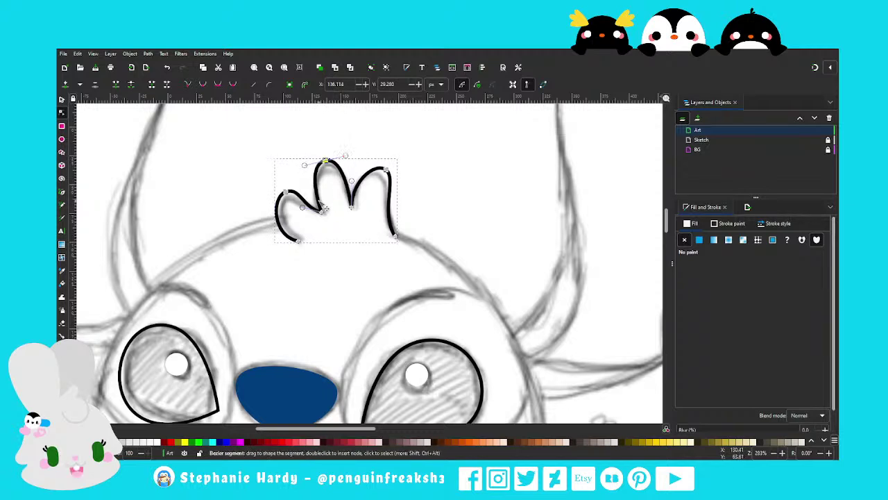
pyautogui.moveTo(311, 205); pyautogui.dragTo(308, 197)
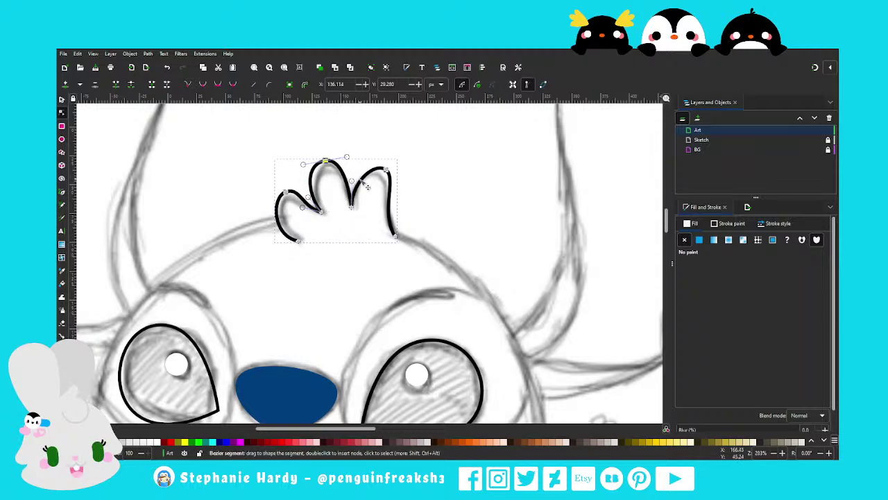
pyautogui.scroll(-1, 340, 186)
pyautogui.scroll(1, 346, 170)
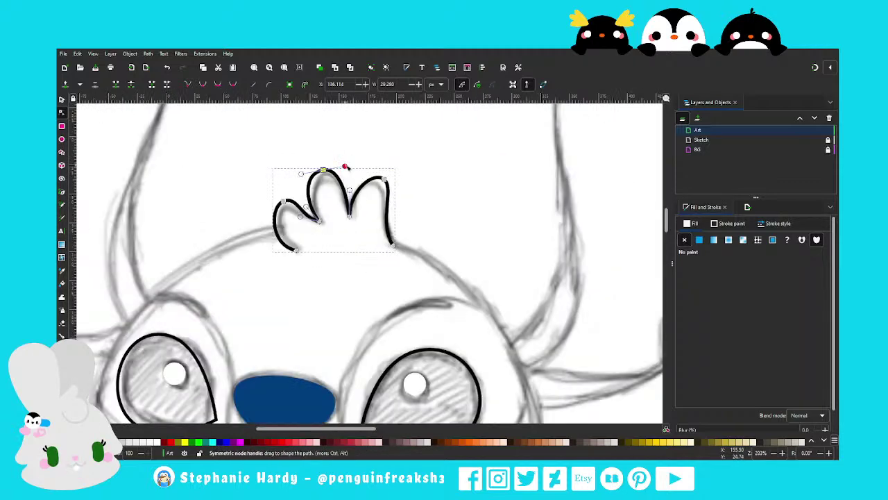
pyautogui.moveTo(347, 169); pyautogui.dragTo(345, 170)
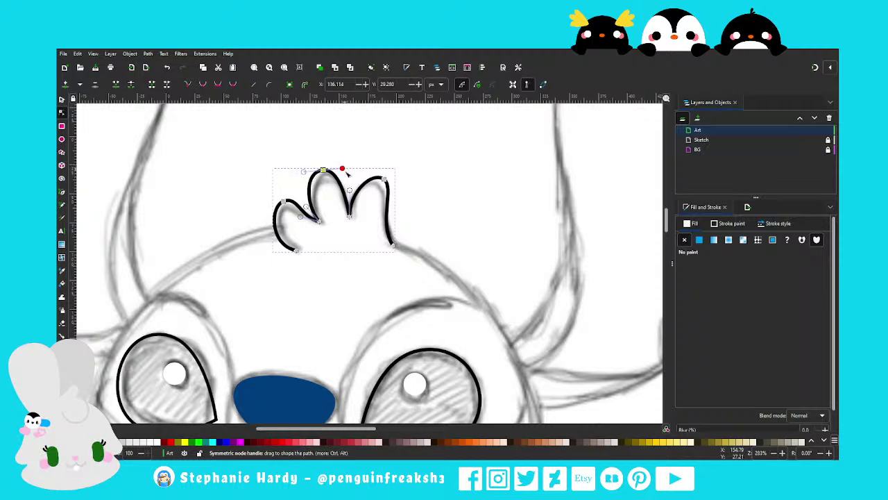
pyautogui.moveTo(349, 212); pyautogui.dragTo(336, 200)
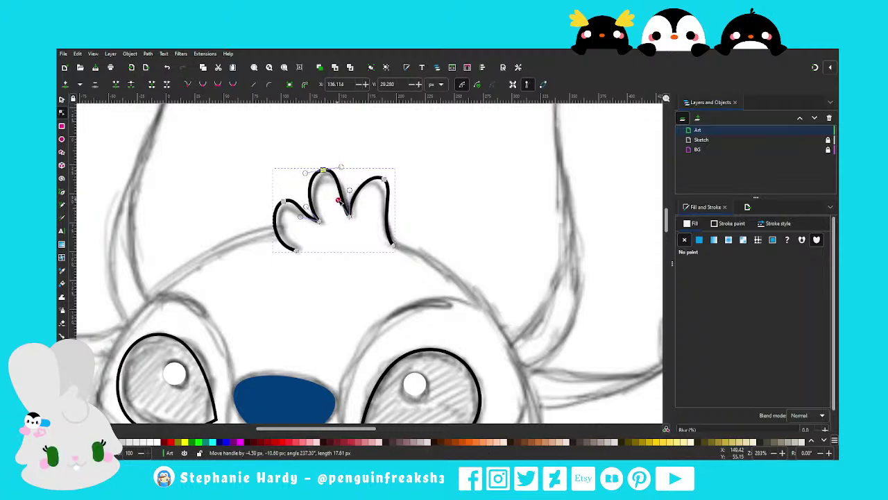
pyautogui.moveTo(341, 166); pyautogui.dragTo(342, 173)
pyautogui.scroll(-1, 342, 256)
pyautogui.scroll(-1, 342, 257)
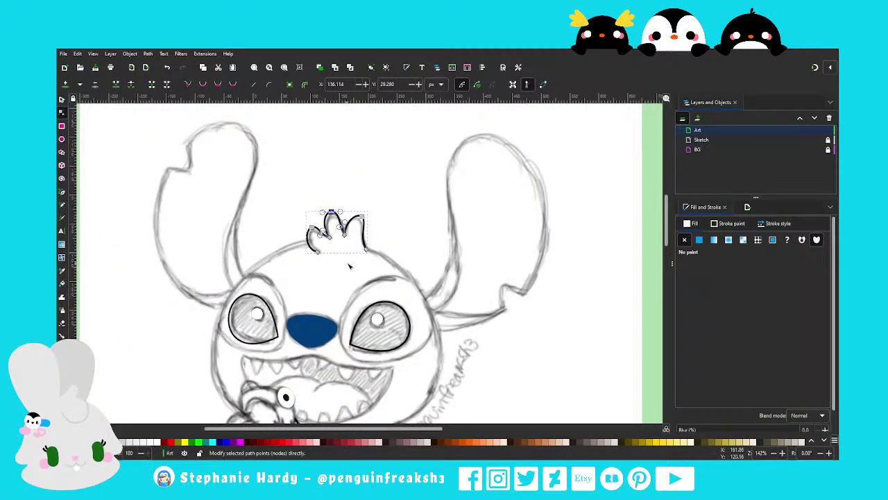
pyautogui.scroll(-2, 349, 266)
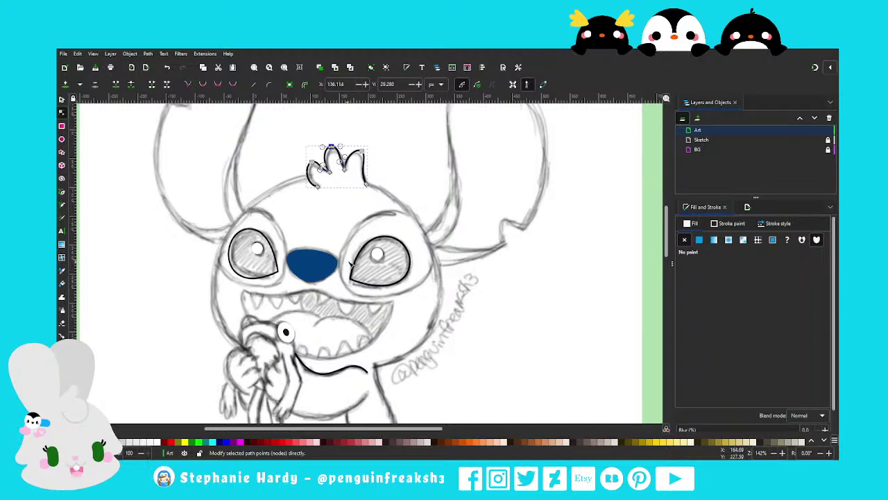
pyautogui.click(61, 99)
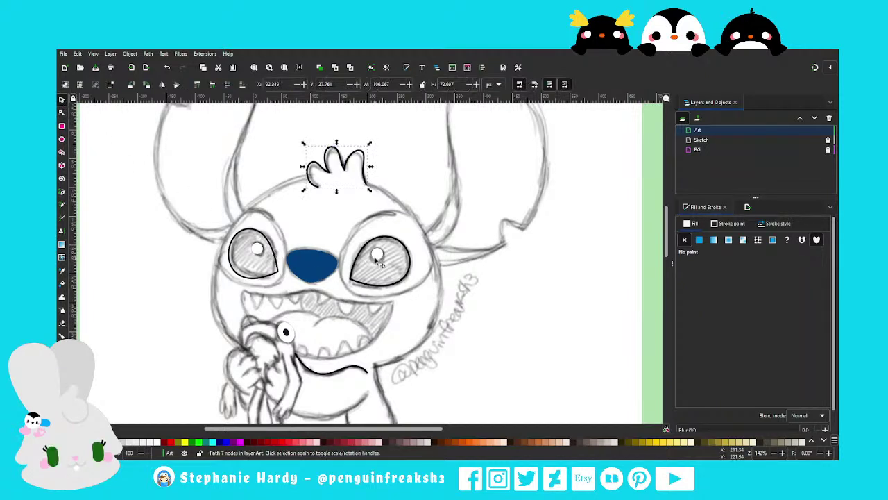
pyautogui.moveTo(259, 251); pyautogui.dragTo(262, 254)
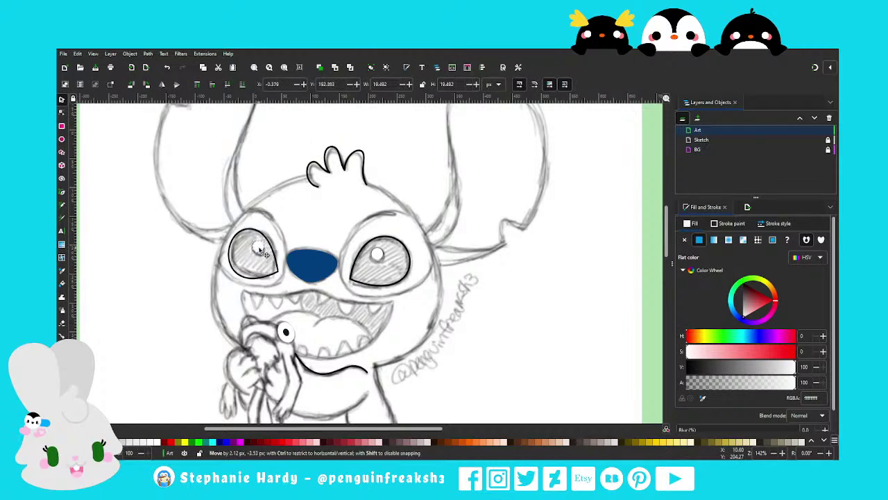
pyautogui.press('Escape')
pyautogui.press('1')
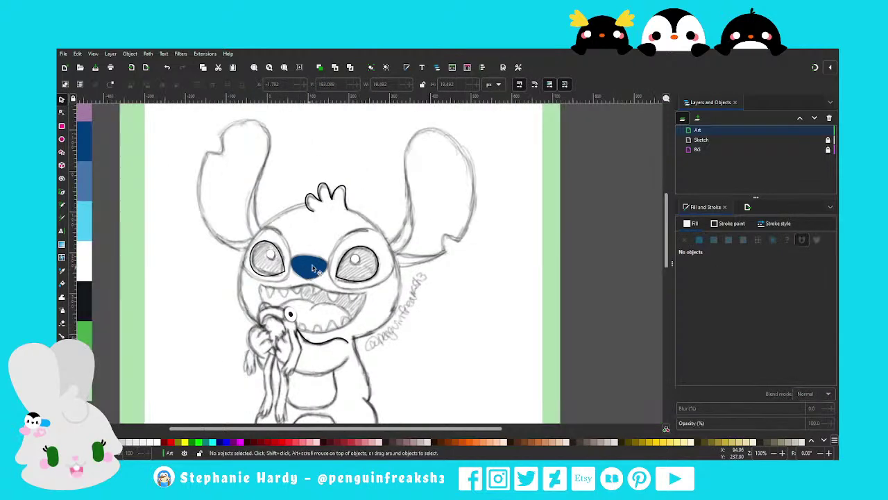
pyautogui.press('`')
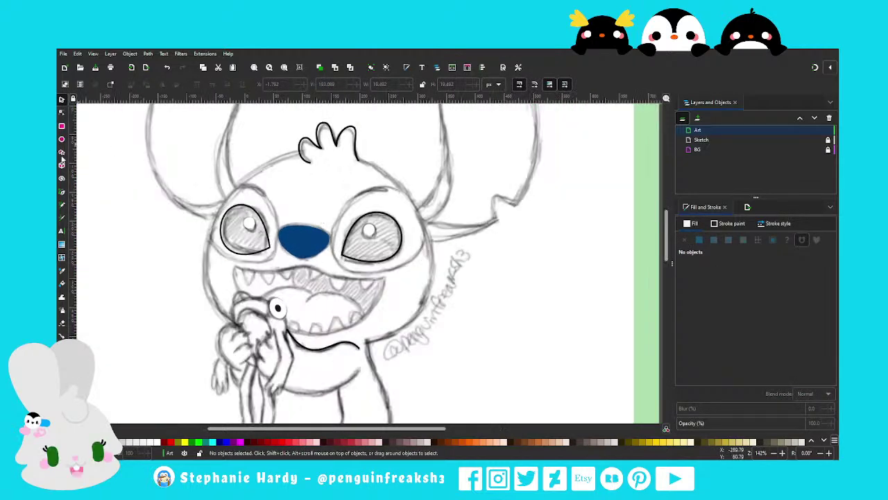
pyautogui.click(62, 193)
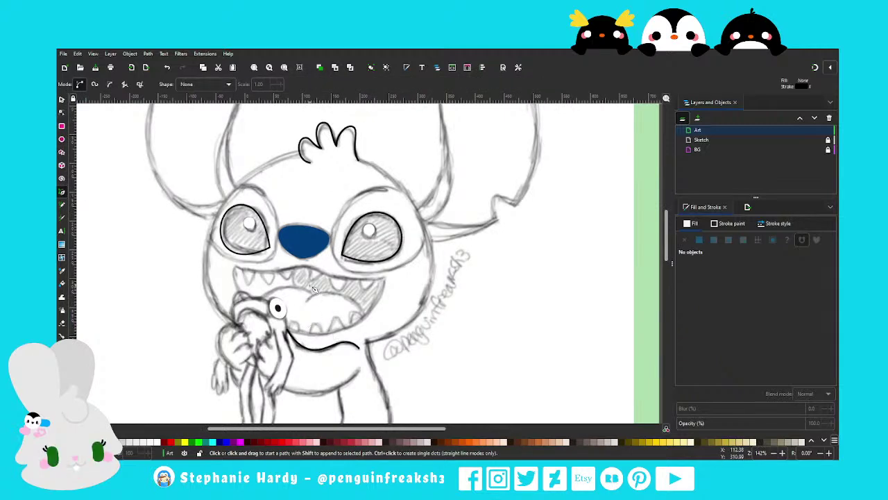
pyautogui.scroll(-1, 313, 288)
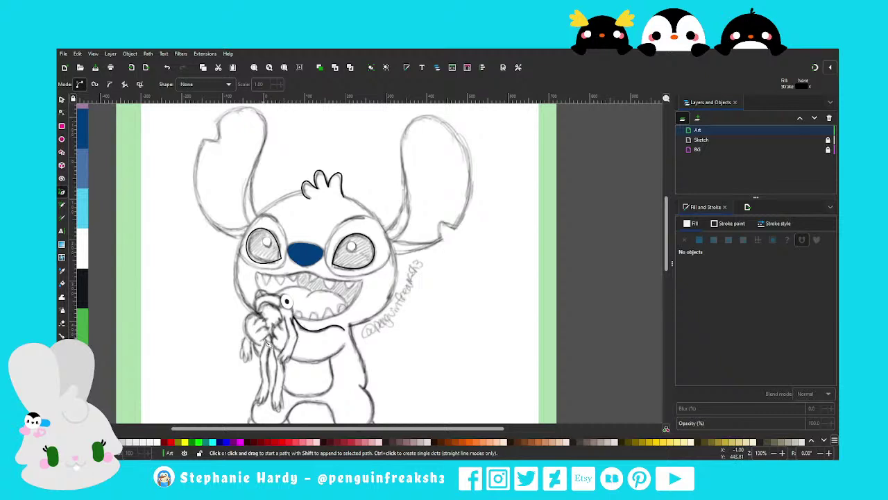
pyautogui.scroll(2, 267, 342)
# Draw a closed three-point outline around the frog that starts and ends at its eye
pyautogui.click(304, 258)
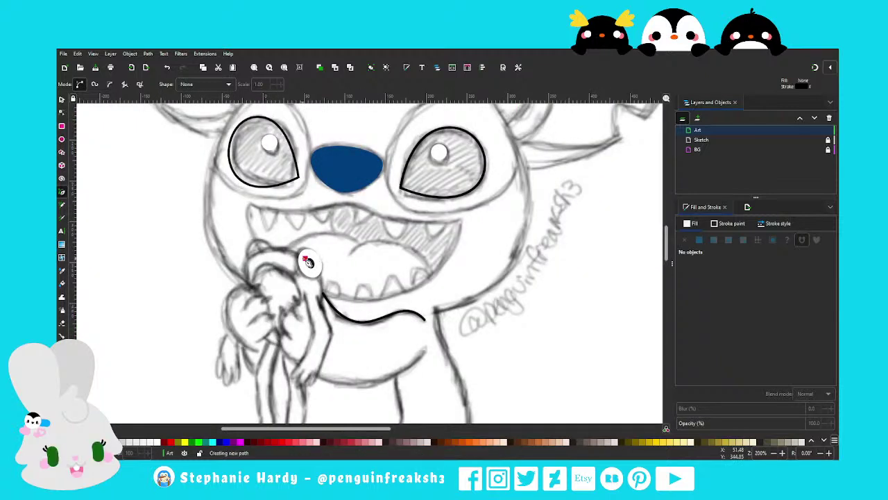
pyautogui.click(252, 259)
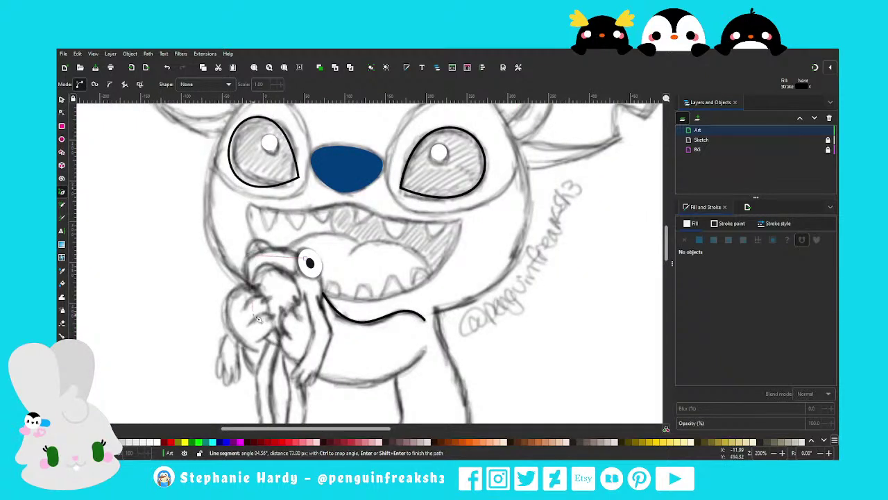
pyautogui.click(280, 351)
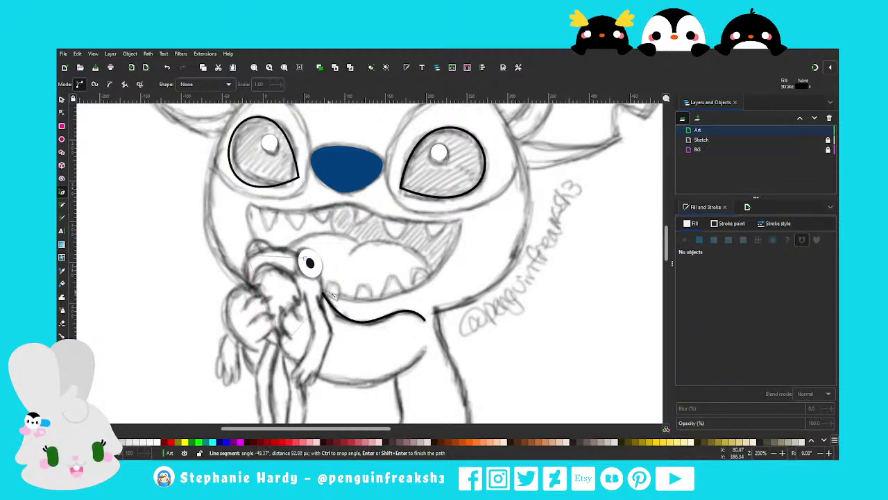
pyautogui.click(305, 259)
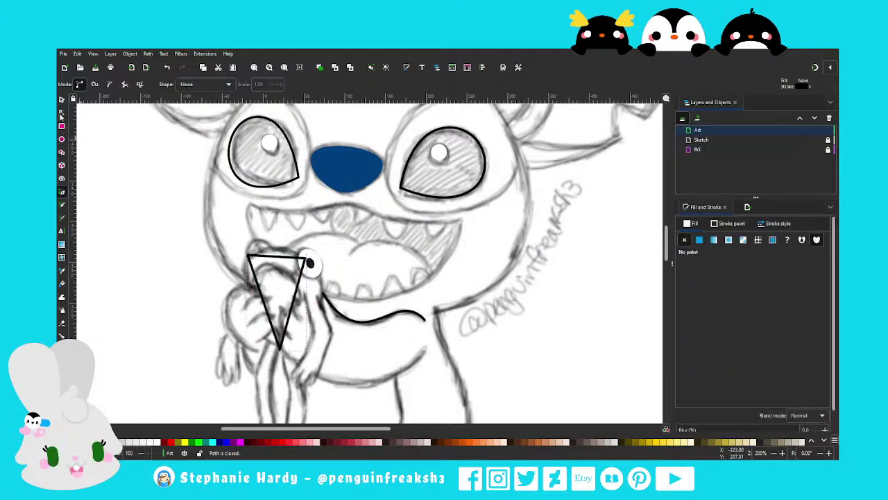
# Make the outline's bottom and top-left nodes smooth and round them into curves
pyautogui.click(61, 111)
pyautogui.click(279, 349)
pyautogui.click(217, 84)
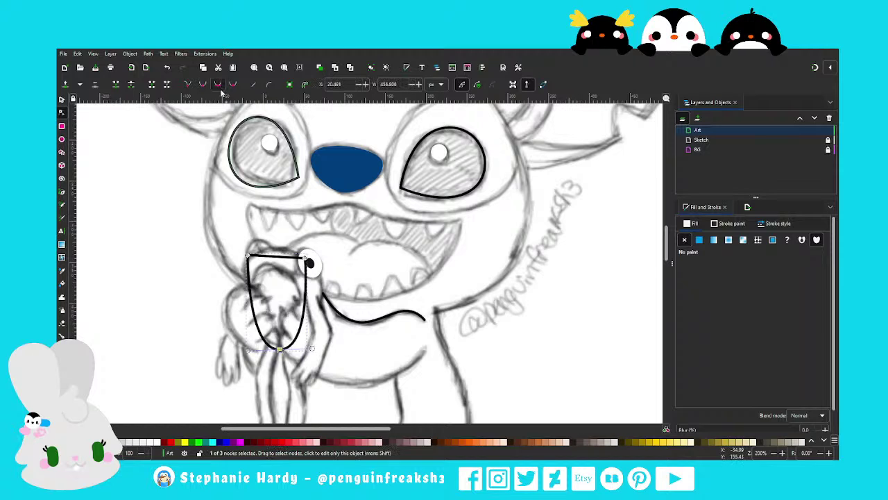
pyautogui.moveTo(312, 348); pyautogui.dragTo(333, 354)
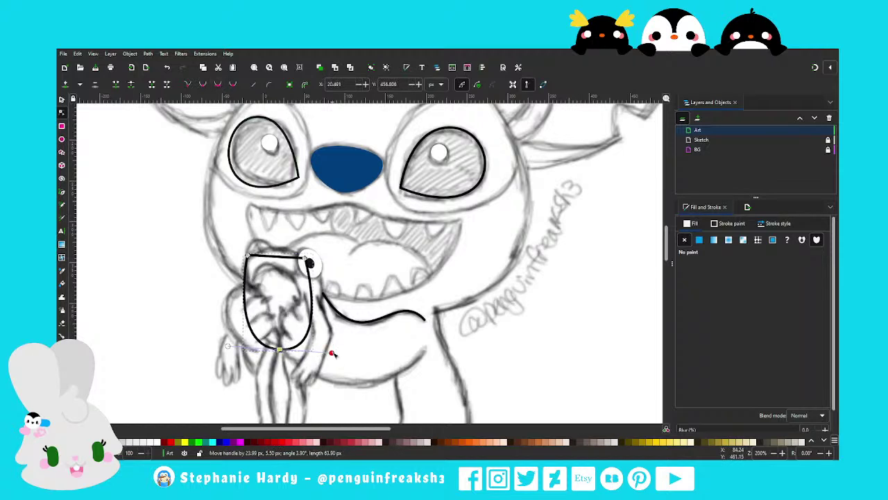
pyautogui.click(247, 255)
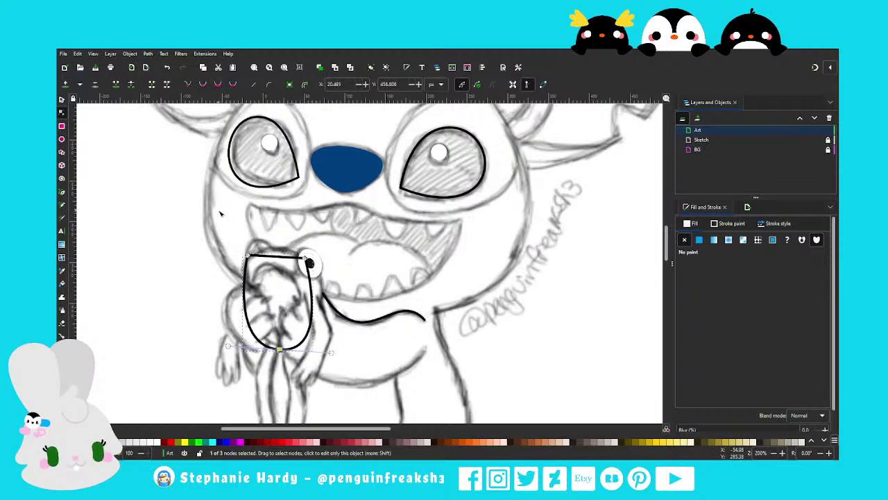
pyautogui.click(217, 84)
pyautogui.moveTo(262, 241); pyautogui.dragTo(274, 241)
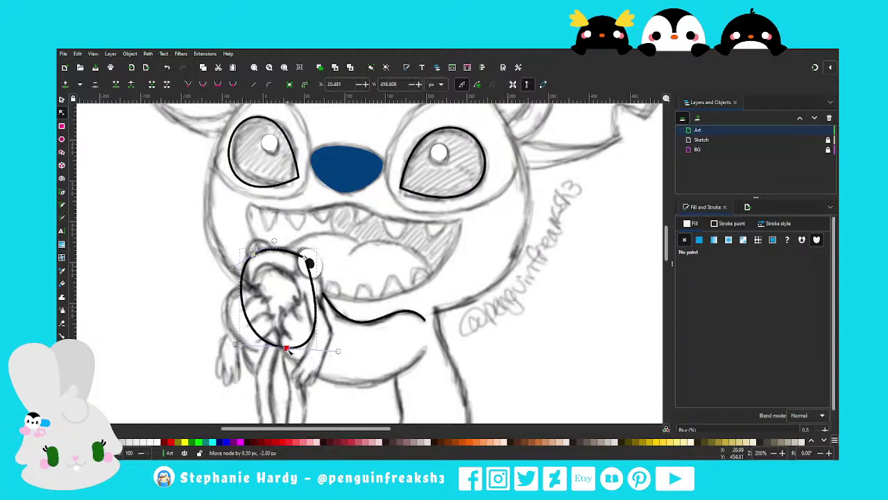
pyautogui.moveTo(293, 354); pyautogui.dragTo(302, 351)
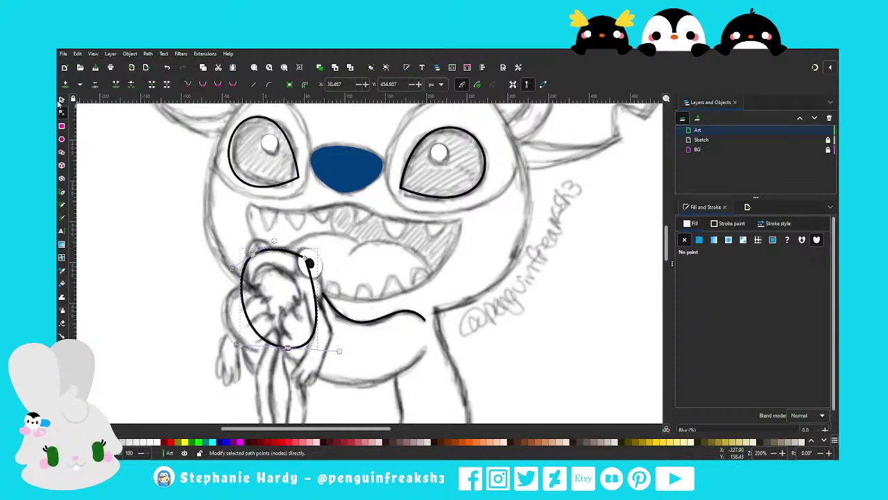
# Bulge the loop's upper-right curve, adjust its lower curve and pull its left side inward
pyautogui.click(61, 100)
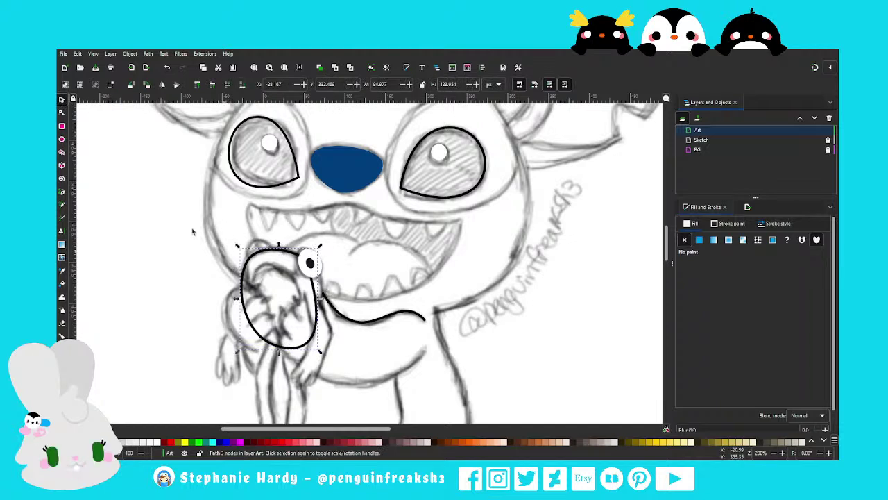
pyautogui.click(61, 112)
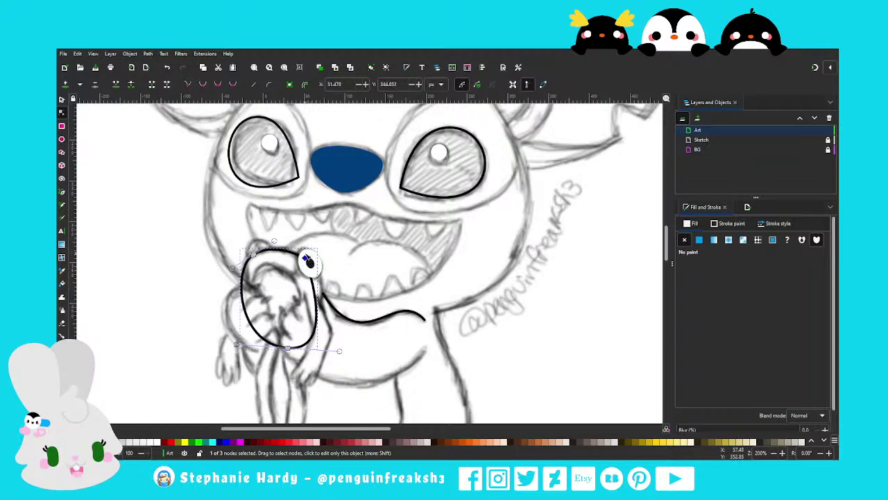
pyautogui.moveTo(303, 240); pyautogui.dragTo(309, 262)
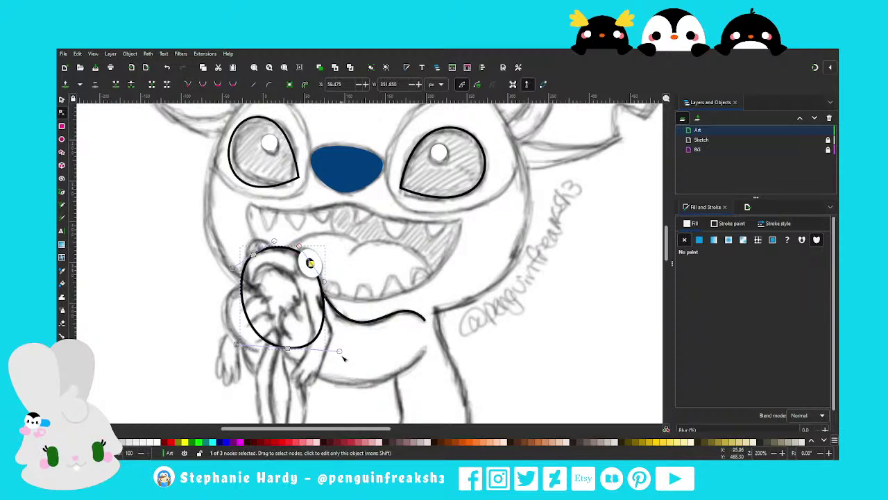
pyautogui.moveTo(338, 350); pyautogui.dragTo(342, 350)
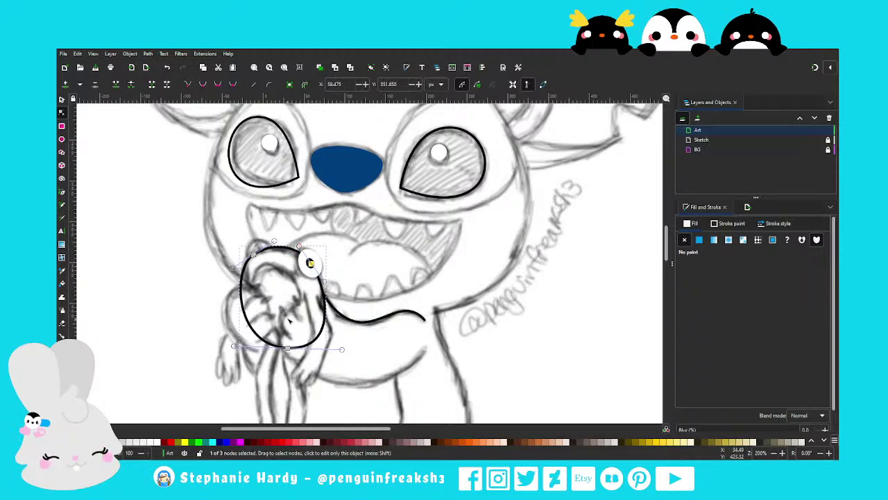
pyautogui.click(242, 305)
pyautogui.moveTo(248, 313); pyautogui.dragTo(256, 312)
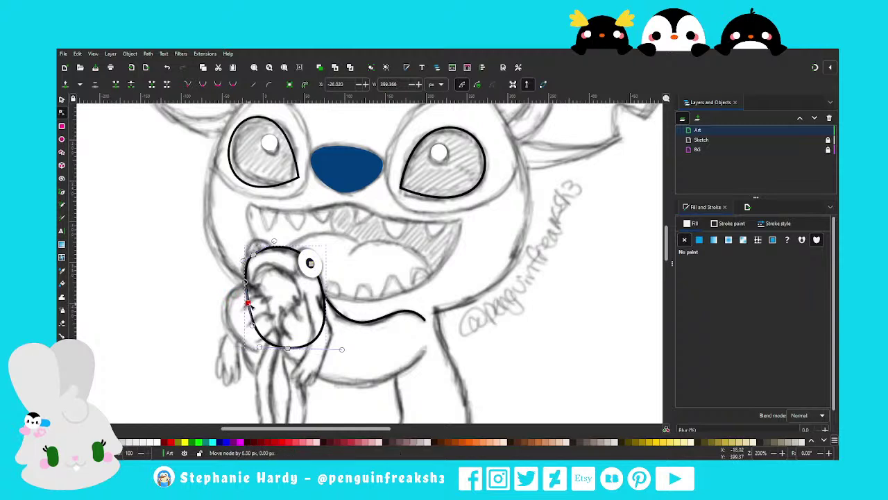
pyautogui.moveTo(219, 227); pyautogui.dragTo(276, 366)
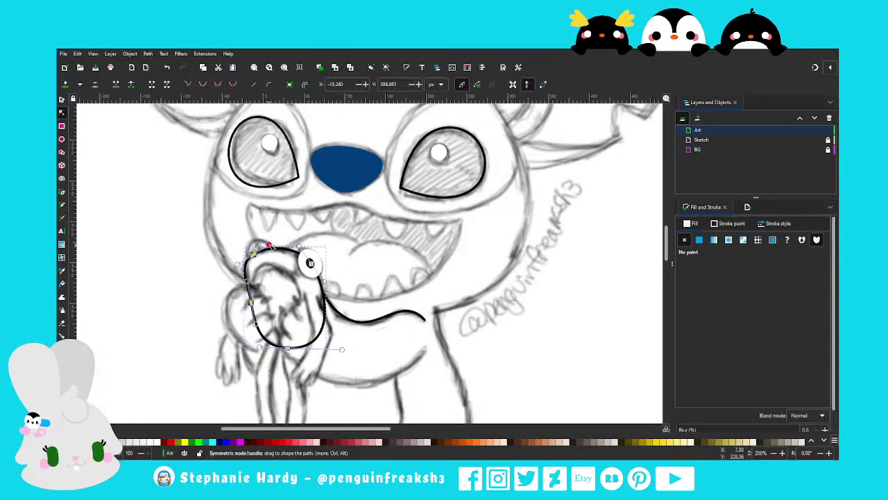
pyautogui.press('s')
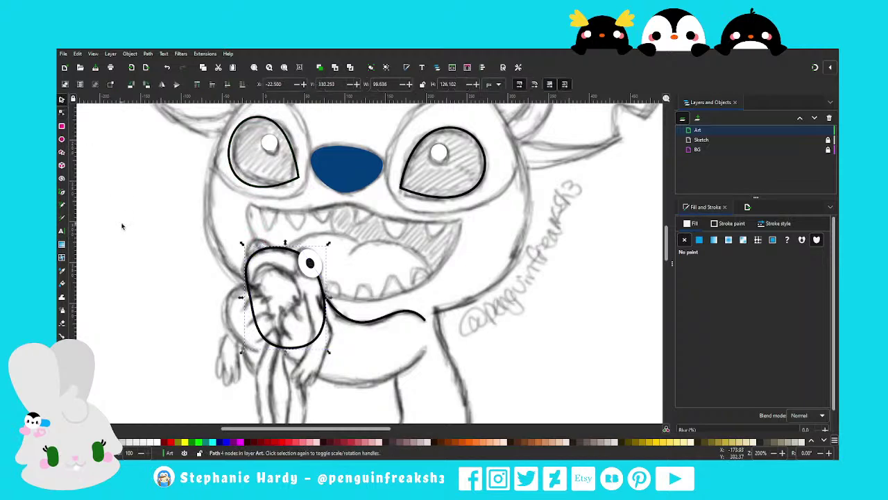
pyautogui.press('Escape')
pyautogui.keyDown('ctrl'); pyautogui.scroll(-2, 298, 305); pyautogui.keyUp('ctrl')
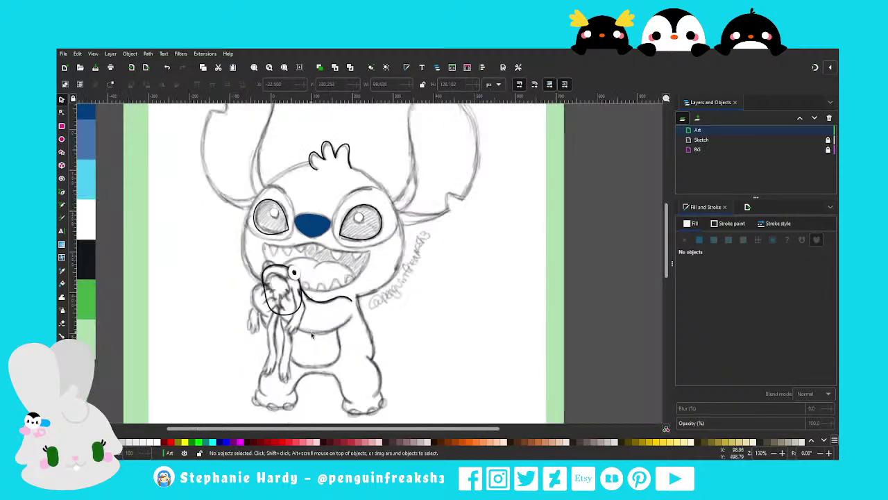
pyautogui.keyDown('ctrl'); pyautogui.scroll(2, 294, 289); pyautogui.keyUp('ctrl')
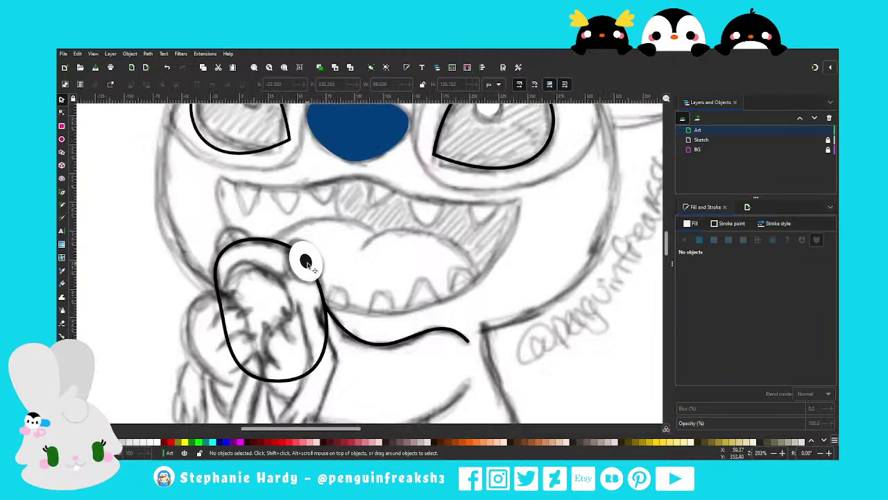
pyautogui.moveTo(305, 261); pyautogui.dragTo(308, 260)
pyautogui.press('Escape')
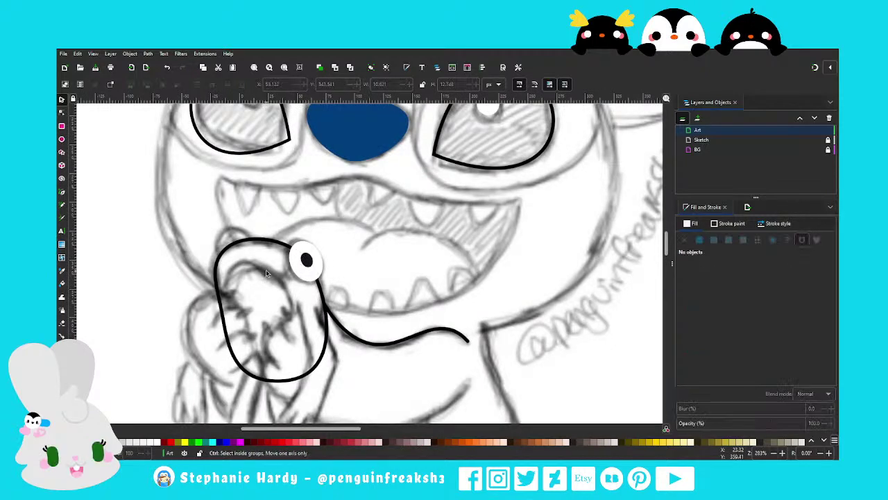
pyautogui.keyDown('ctrl'); pyautogui.scroll(-2, 266, 269); pyautogui.keyUp('ctrl')
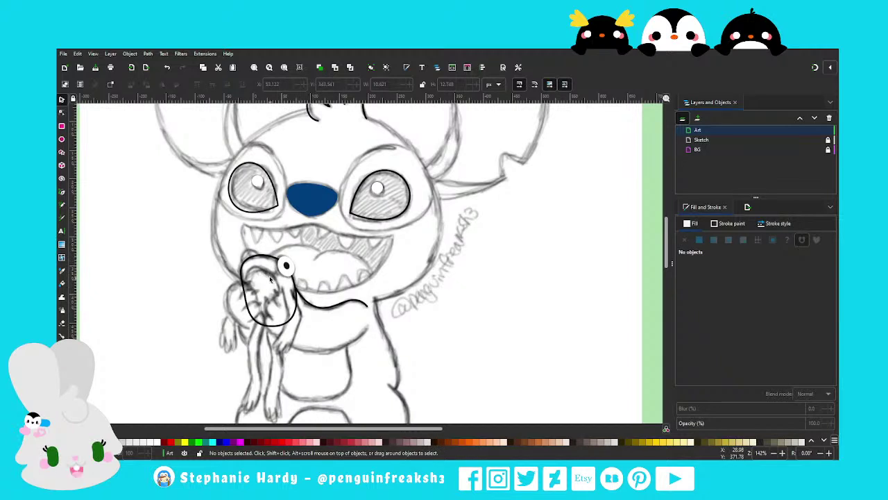
pyautogui.scroll(1, 364, 280)
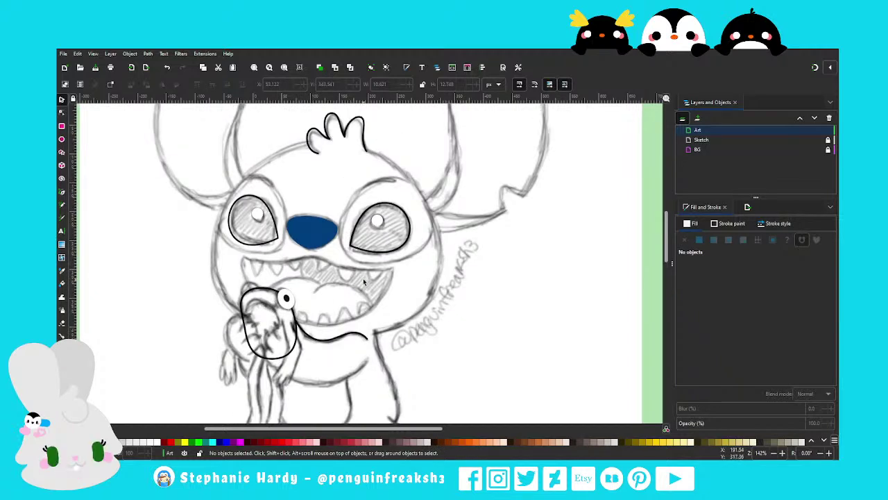
pyautogui.scroll(-1, 364, 281)
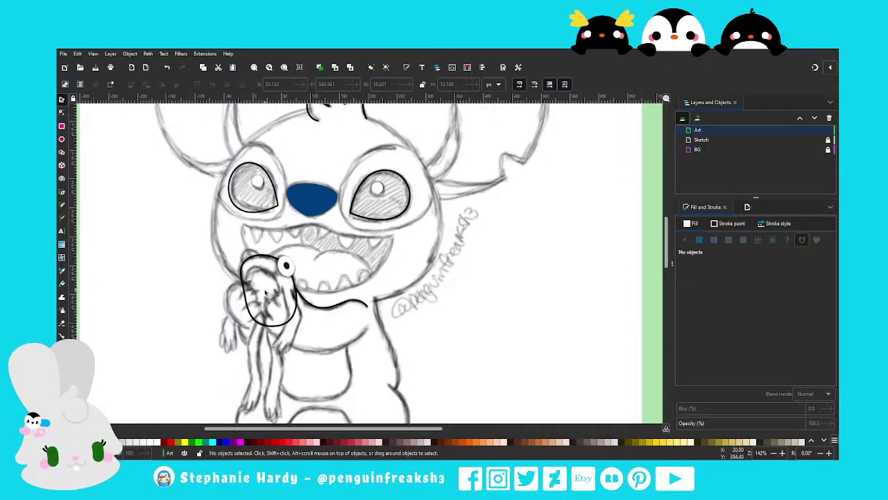
pyautogui.scroll(1, 335, 284)
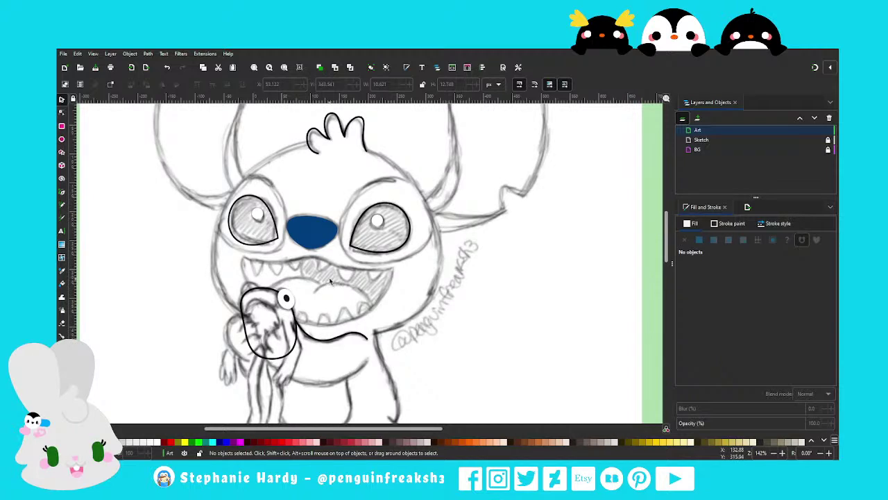
pyautogui.scroll(1, 330, 281)
# Give both of Stitch's eye outlines a solid black flat fill, then deselect them
pyautogui.click(255, 232)
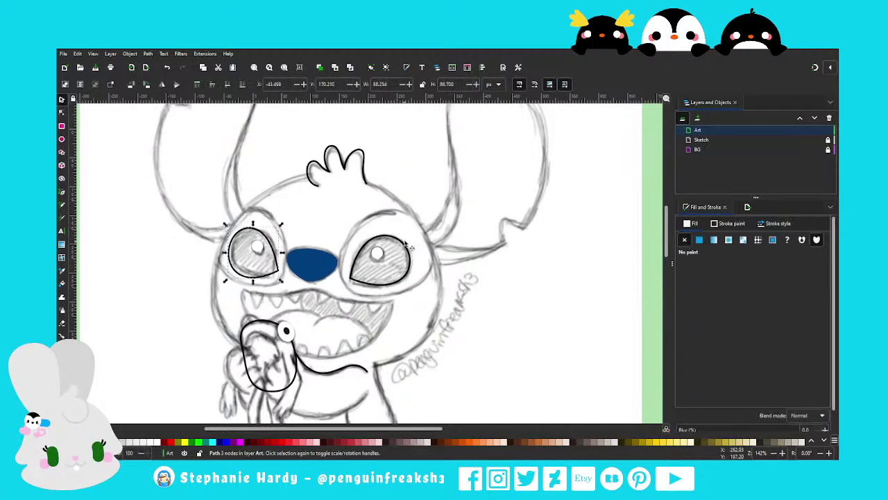
pyautogui.keyDown('shift'); pyautogui.click(399, 241); pyautogui.keyUp('shift')
pyautogui.scroll(-1, 324, 221)
pyautogui.click(698, 240)
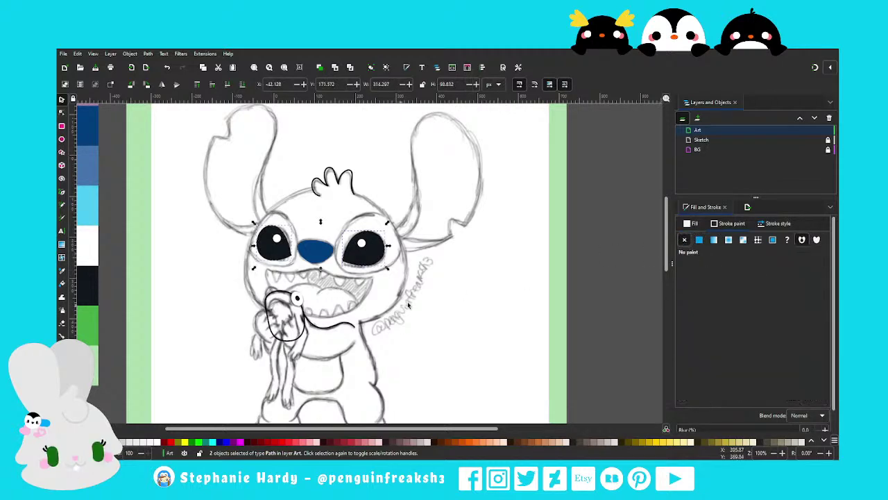
pyautogui.click(337, 311)
pyautogui.scroll(-1, 298, 276)
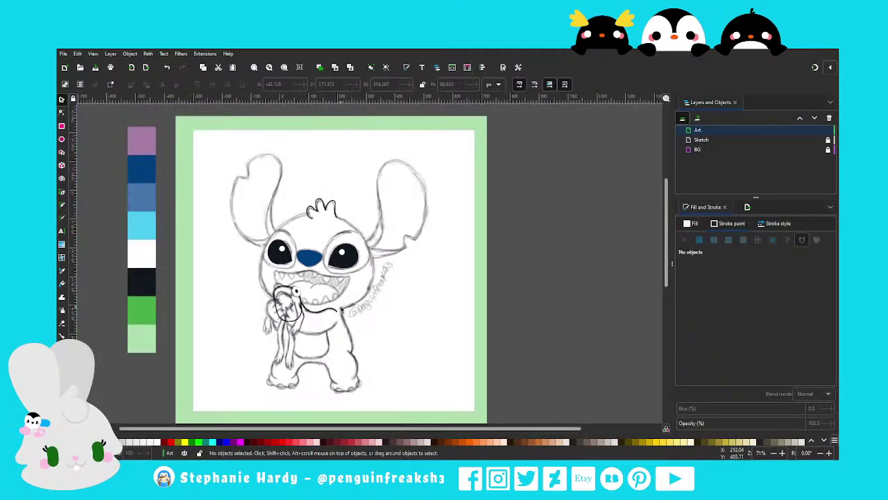
pyautogui.scroll(1, 336, 287)
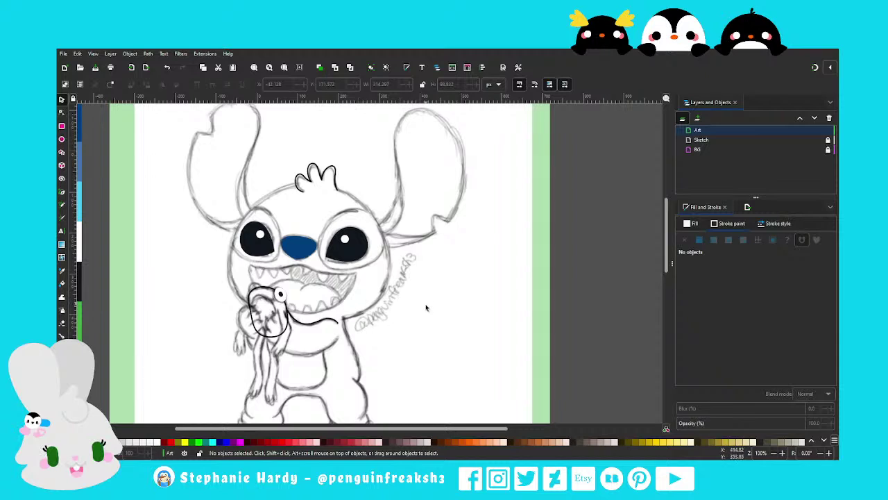
pyautogui.scroll(-1, 390, 286)
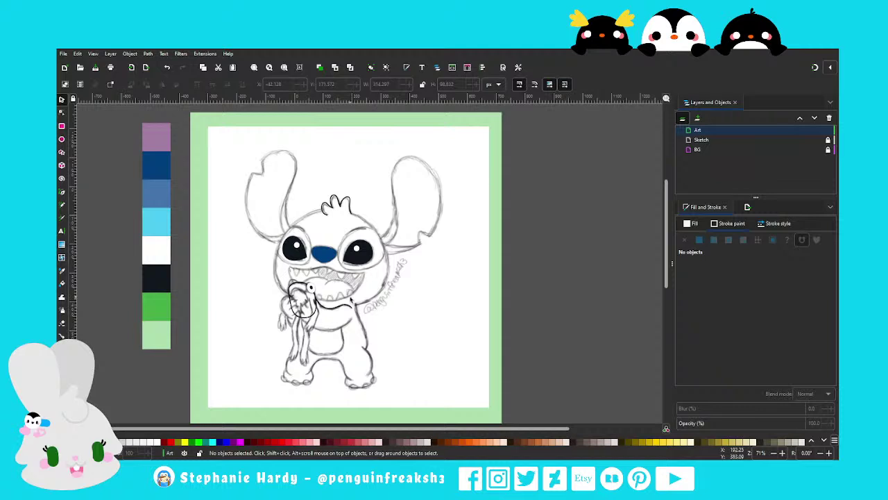
pyautogui.scroll(1, 352, 300)
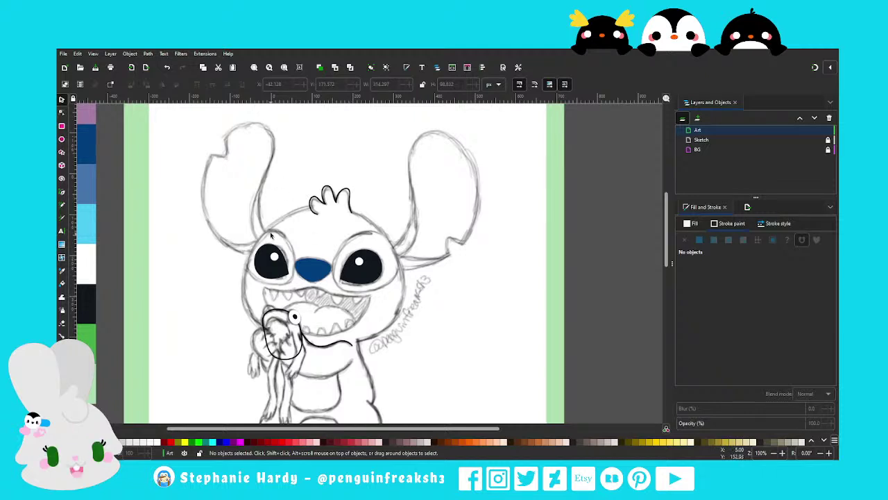
# Draw a closed triangular outline around Stitch's open mouth with the Pen tool
pyautogui.click(61, 193)
pyautogui.scroll(-1, 394, 237)
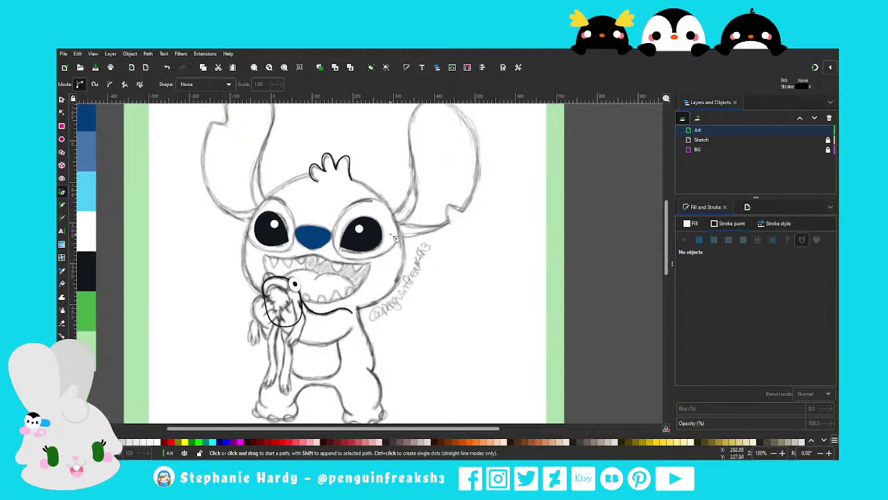
pyautogui.keyDown('ctrl'); pyautogui.scroll(1, 304, 309); pyautogui.keyUp('ctrl')
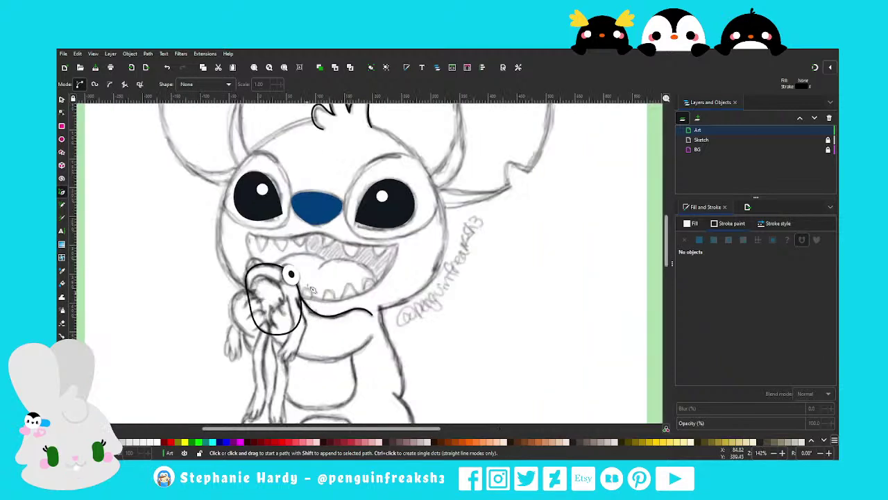
pyautogui.scroll(-1, 311, 258)
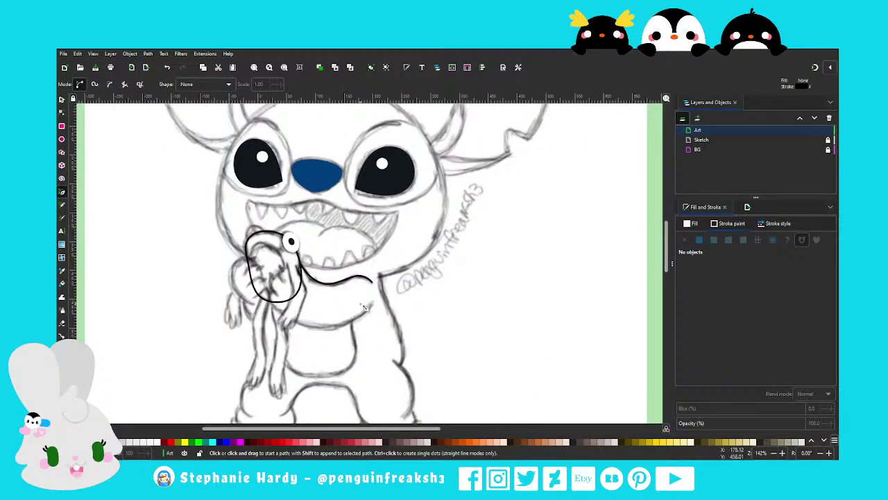
pyautogui.scroll(-1, 366, 312)
pyautogui.scroll(3, 366, 312)
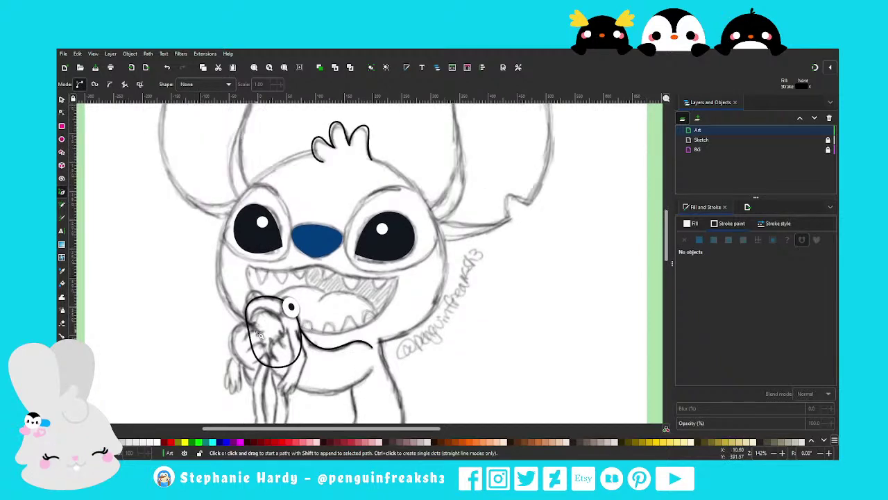
pyautogui.scroll(-1, 257, 299)
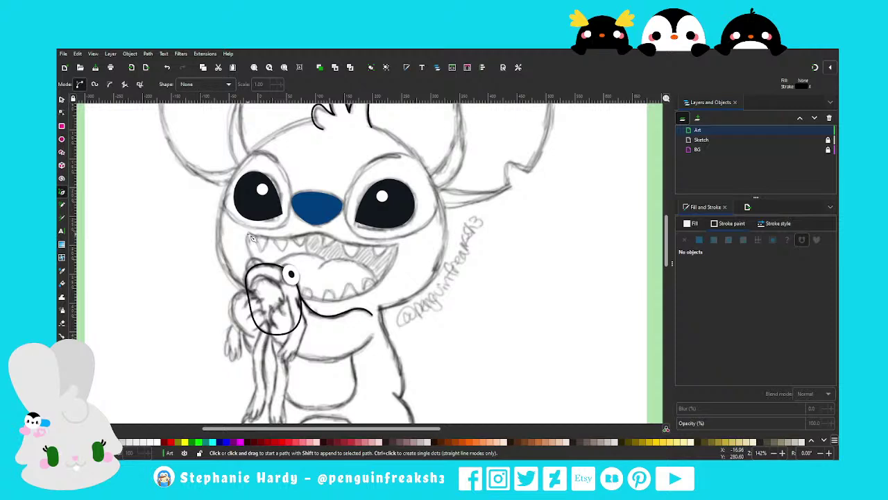
pyautogui.click(250, 236)
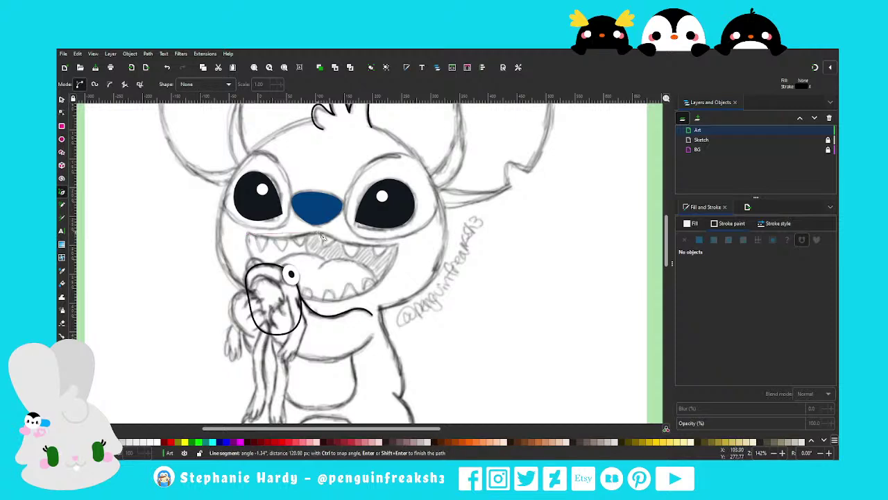
pyautogui.click(404, 244)
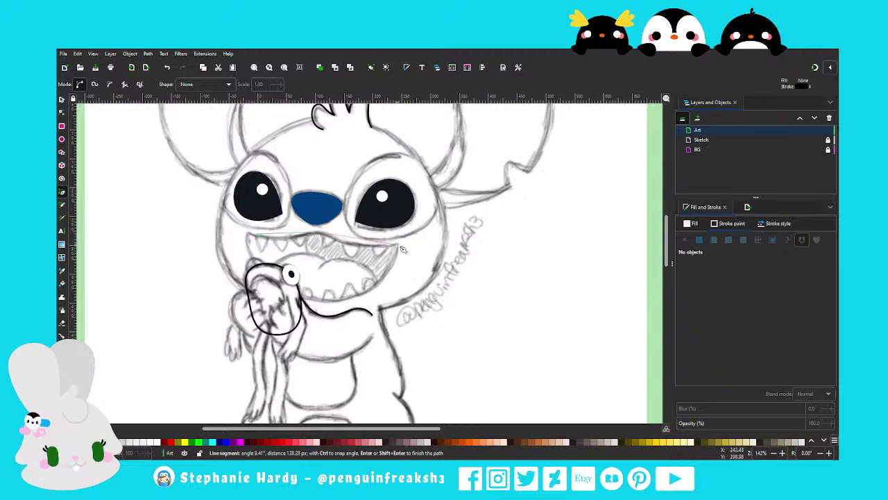
pyautogui.click(318, 302)
pyautogui.click(248, 235)
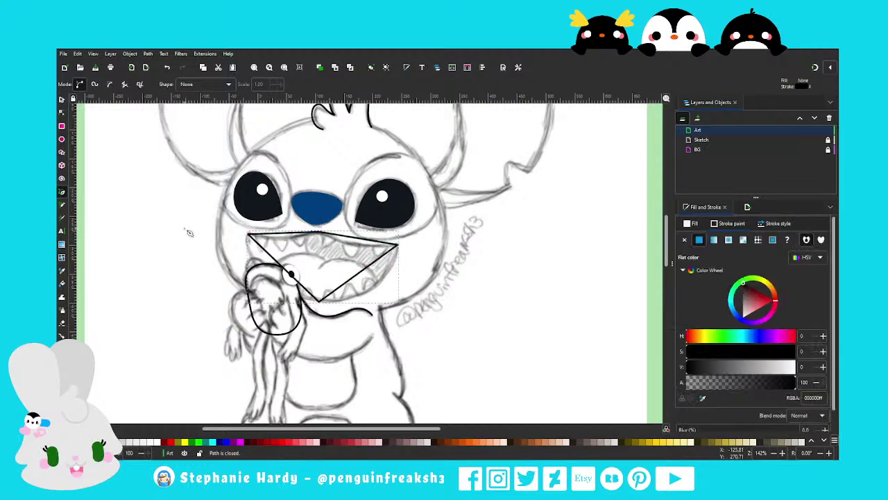
# Turn the mouth outline's sides into curves that follow the sketched upper lip and jaw
pyautogui.click(62, 112)
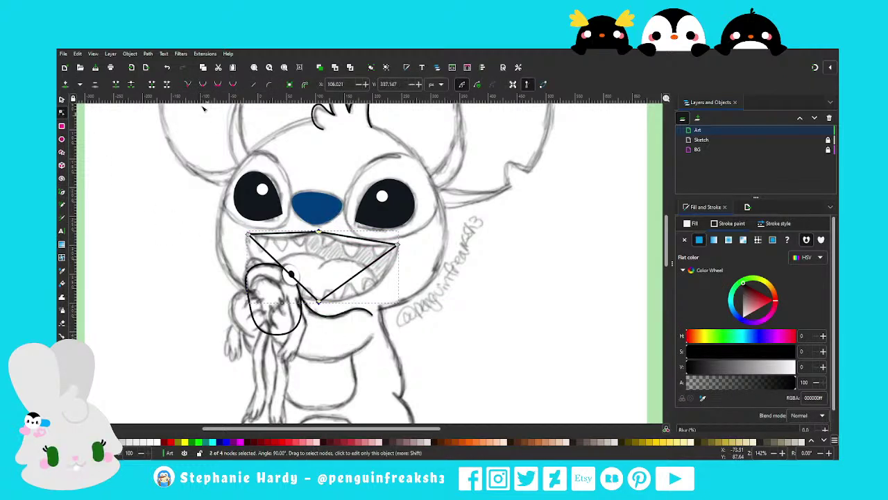
pyautogui.click(218, 84)
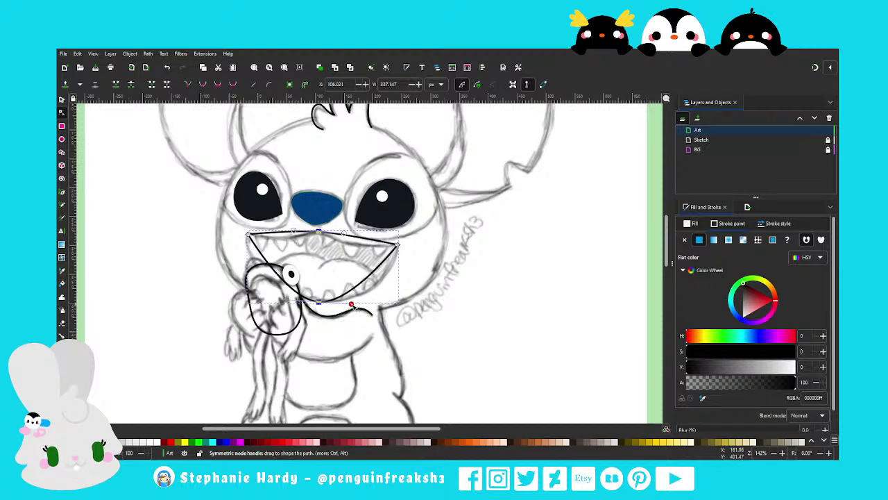
pyautogui.moveTo(333, 303); pyautogui.dragTo(375, 307)
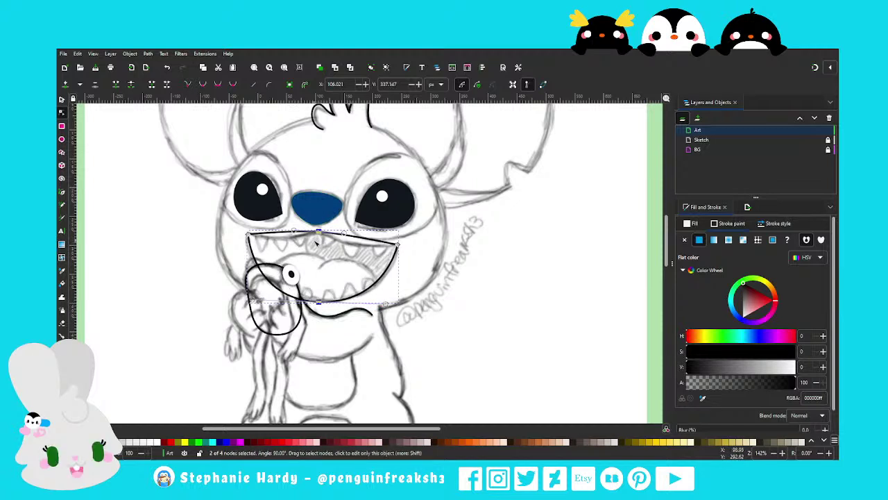
pyautogui.click(276, 237)
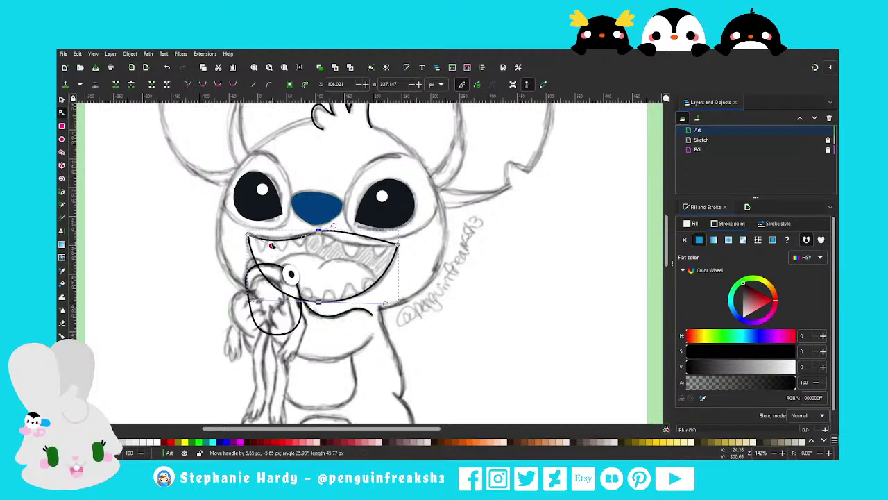
pyautogui.moveTo(333, 226); pyautogui.dragTo(376, 253)
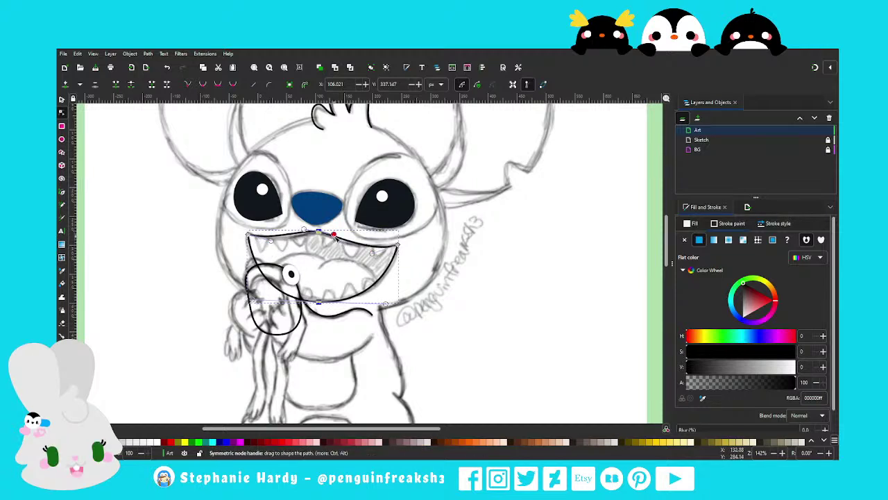
pyautogui.moveTo(376, 253)
pyautogui.mouseDown()
pyautogui.moveTo(313, 230)
pyautogui.moveTo(338, 233)
pyautogui.mouseUp()
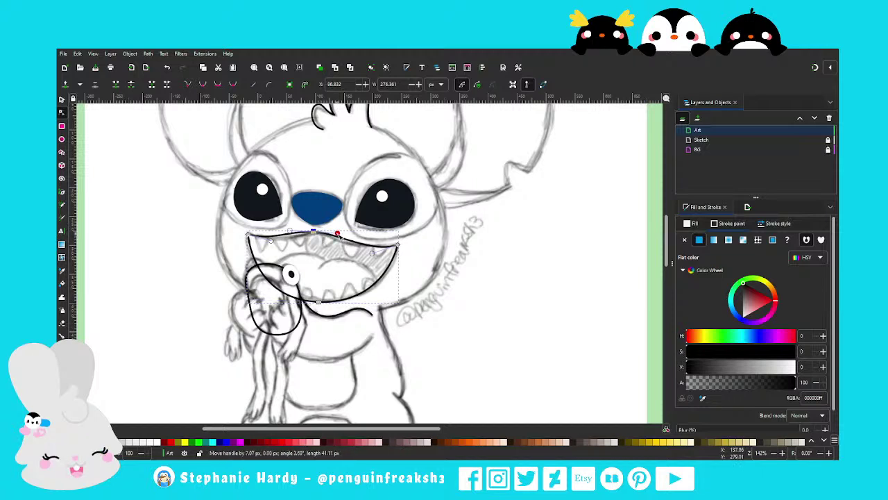
pyautogui.moveTo(271, 246); pyautogui.dragTo(274, 241)
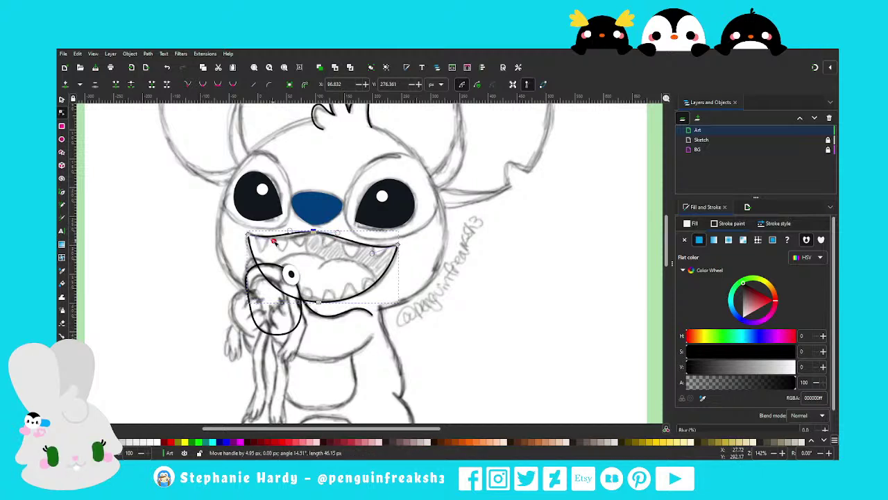
pyautogui.moveTo(376, 255); pyautogui.dragTo(368, 252)
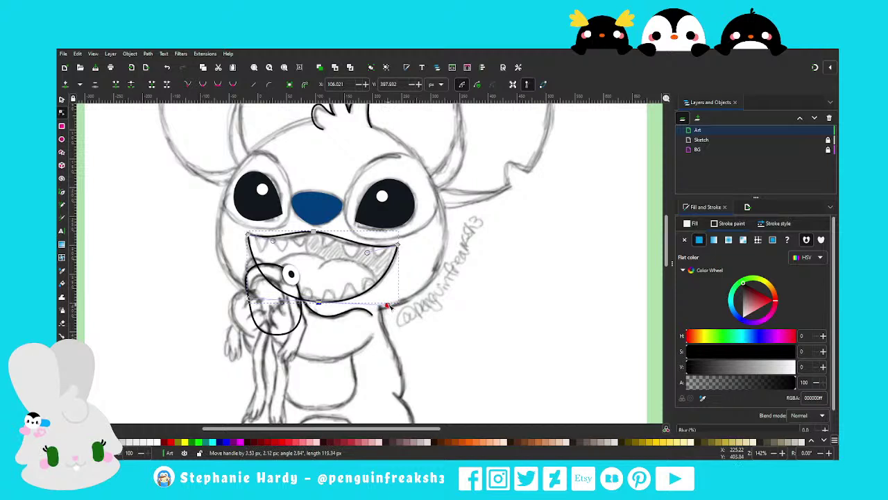
pyautogui.press('s')
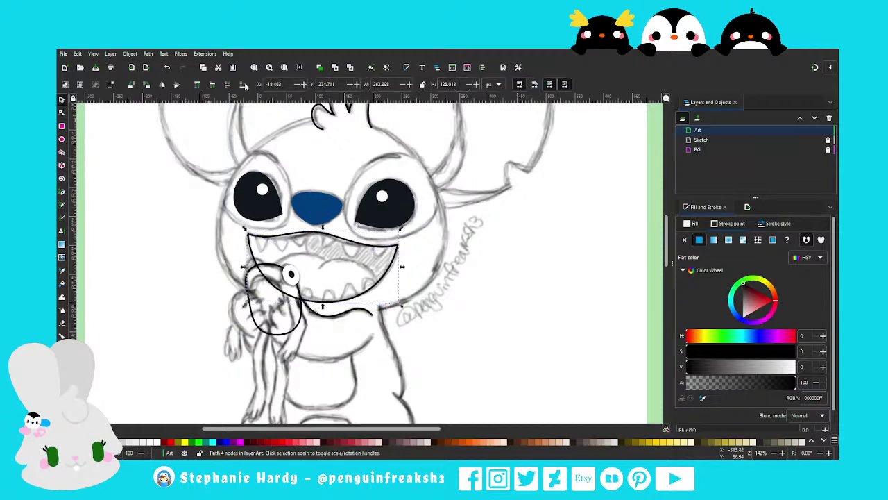
pyautogui.press('Escape')
pyautogui.press('1')
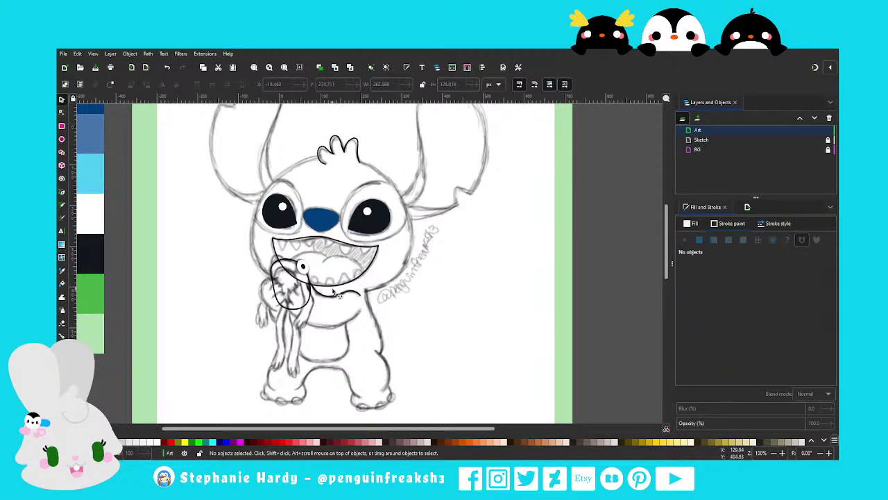
pyautogui.scroll(1, 381, 279)
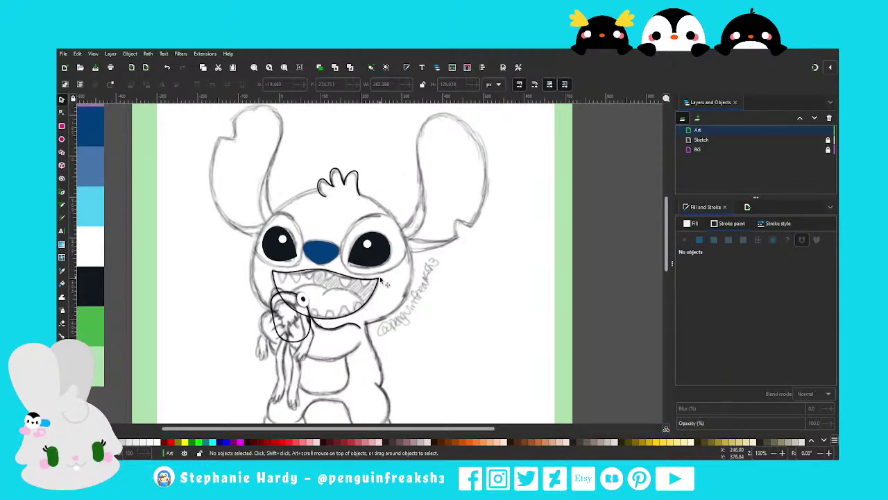
pyautogui.scroll(1, 381, 280)
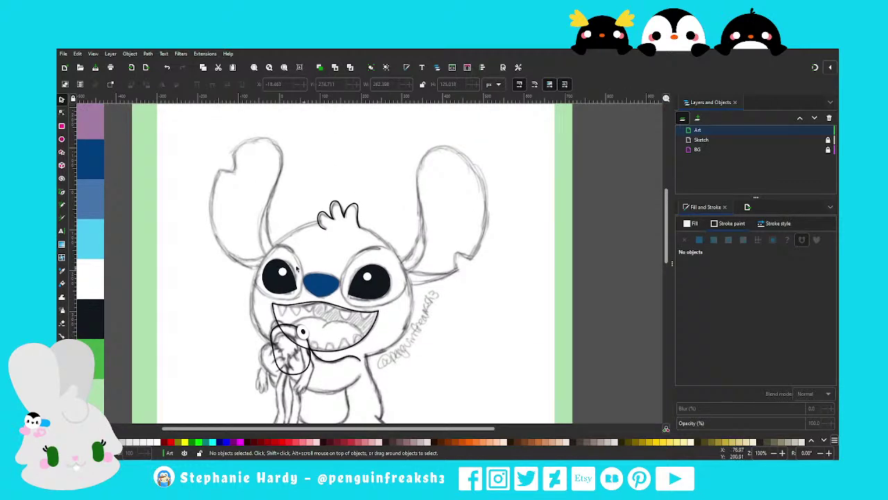
pyautogui.scroll(-1, 162, 213)
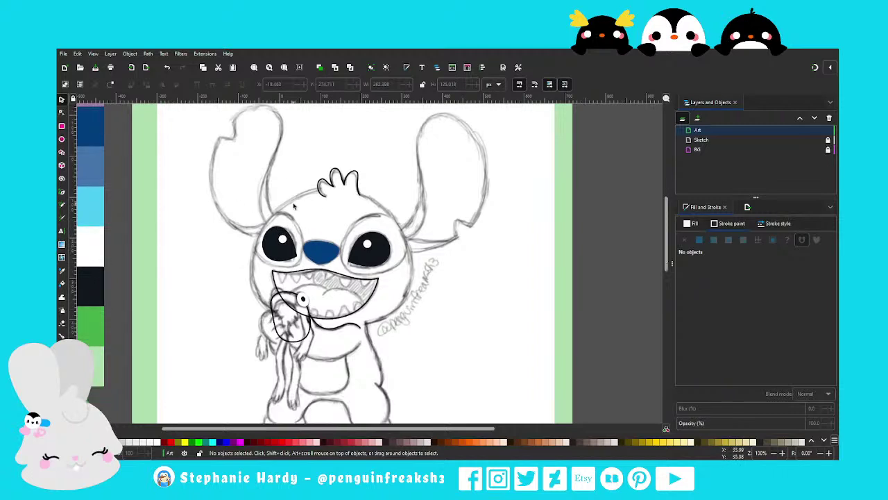
pyautogui.click(62, 195)
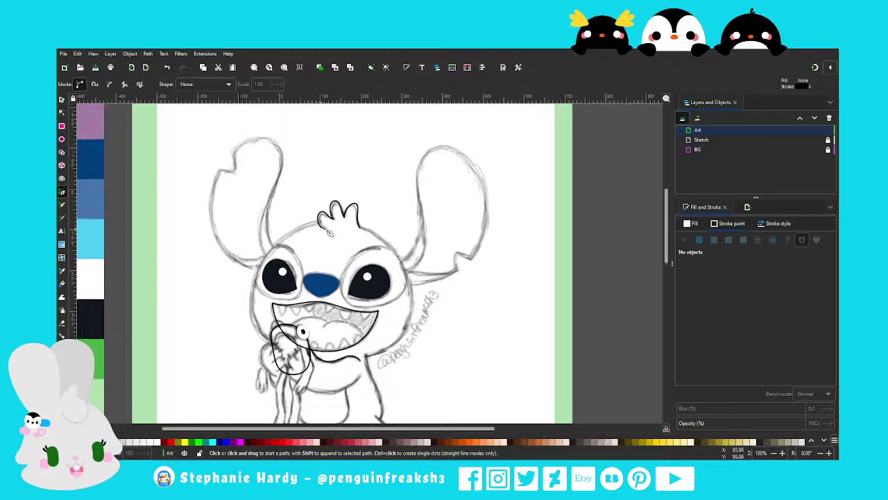
# Draw a short eyebrow above the left eye with stroke width 10, bent into an arch
pyautogui.keyDown('ctrl'); pyautogui.scroll(1, 323, 233); pyautogui.keyUp('ctrl')
pyautogui.click(283, 244)
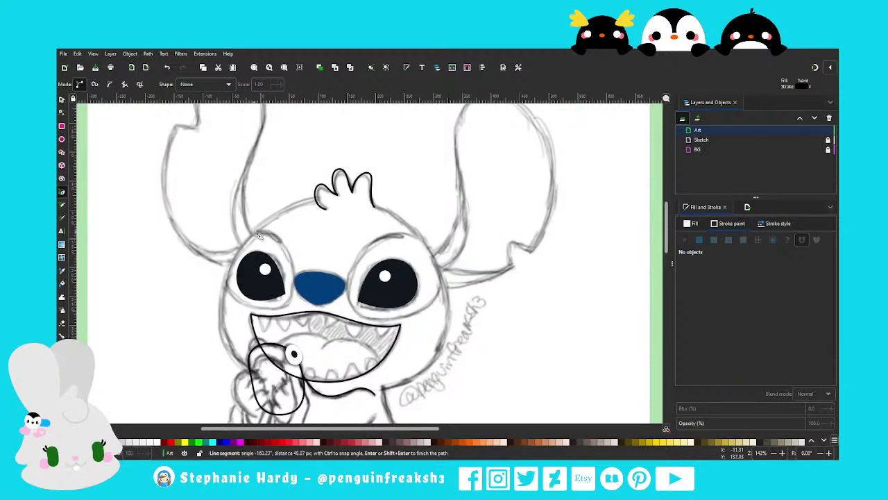
pyautogui.doubleClick(259, 234)
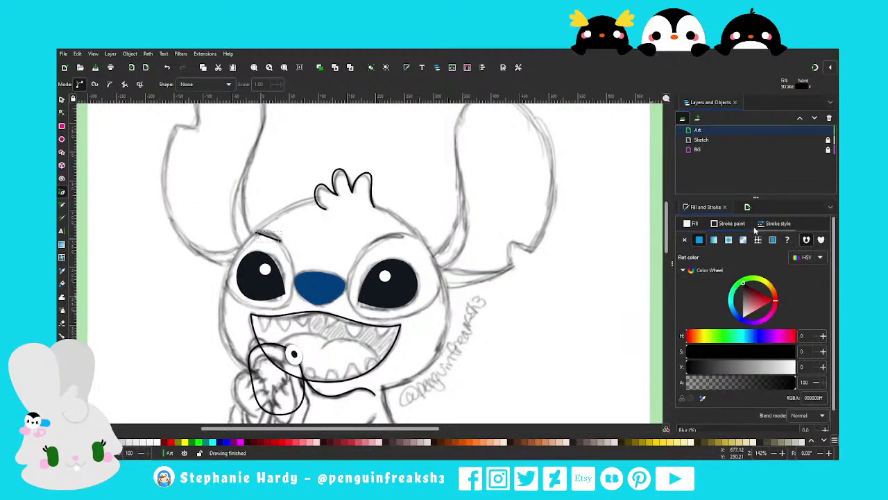
pyautogui.click(767, 224)
pyautogui.write('0')
pyautogui.press('Return')
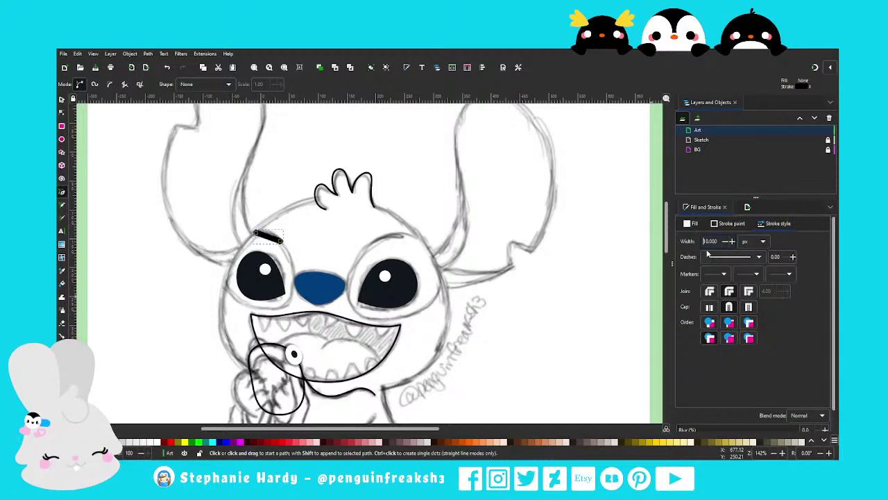
pyautogui.click(61, 113)
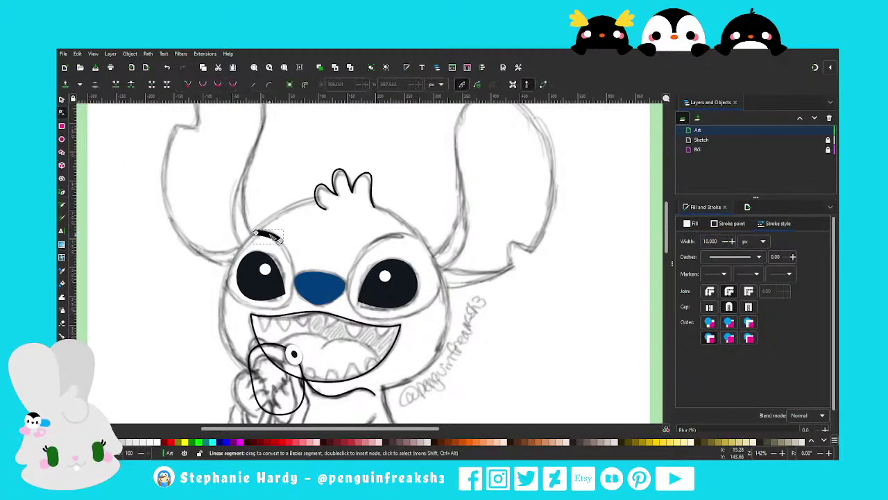
pyautogui.moveTo(278, 238); pyautogui.dragTo(279, 240)
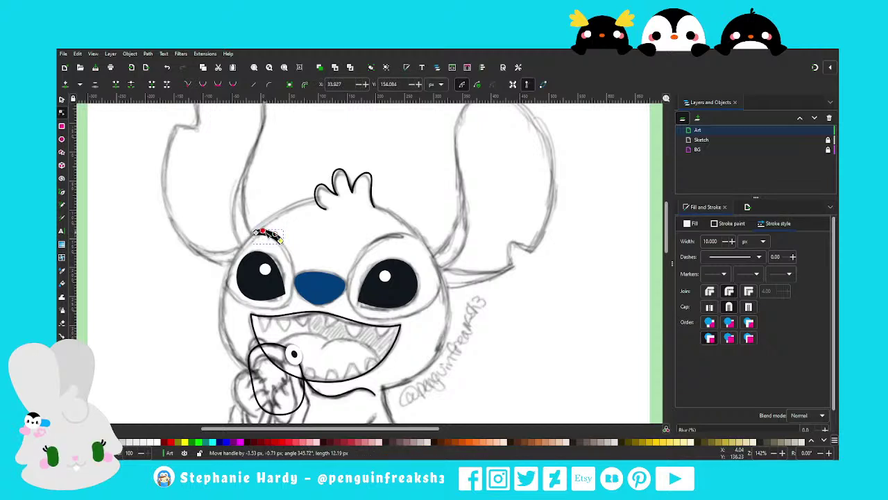
# Duplicate the eyebrow and move and tilt the copy above the right eye, then deselect
pyautogui.click(61, 100)
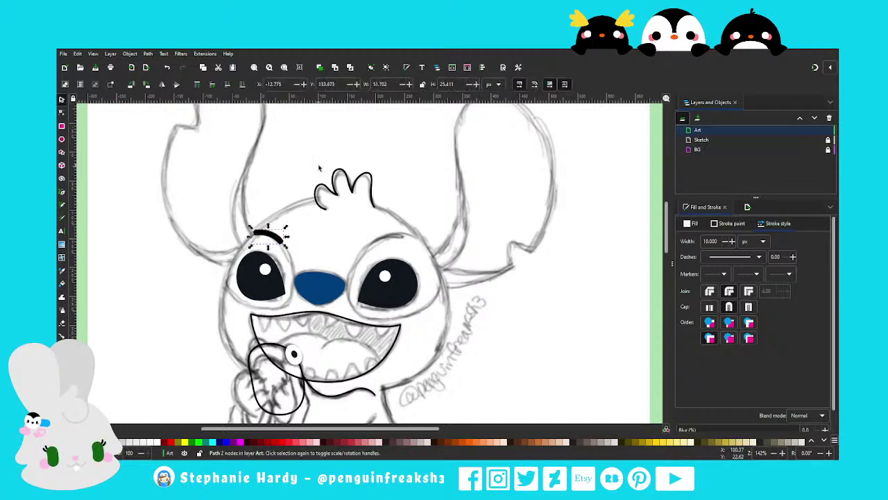
pyautogui.hotkey('ctrl', 'd')
pyautogui.moveTo(282, 237); pyautogui.dragTo(407, 234)
pyautogui.click(401, 238)
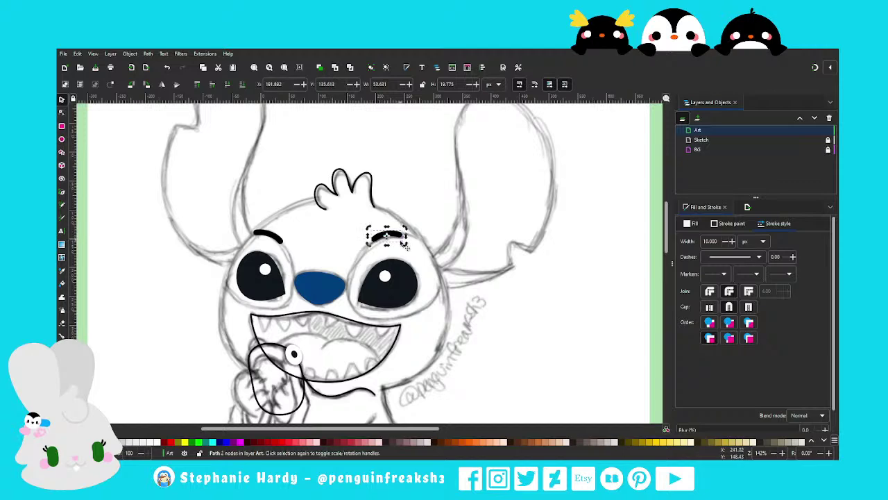
pyautogui.press('Escape')
pyautogui.click(402, 238)
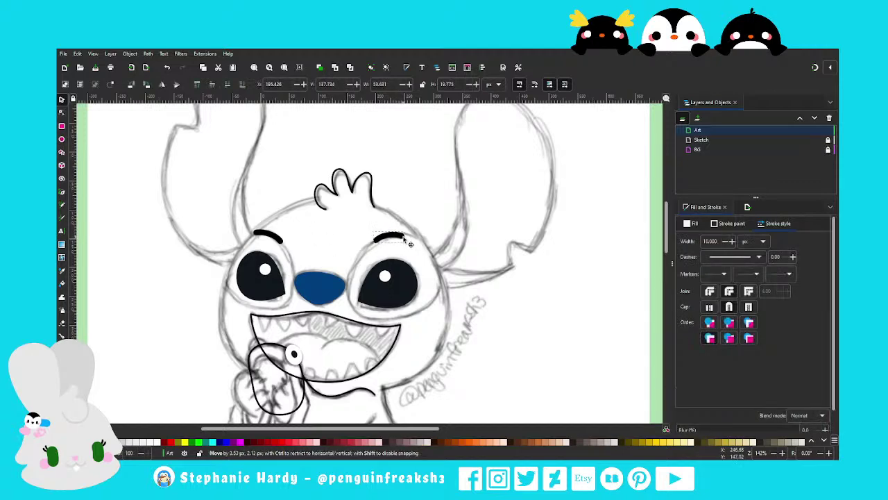
pyautogui.press('Escape')
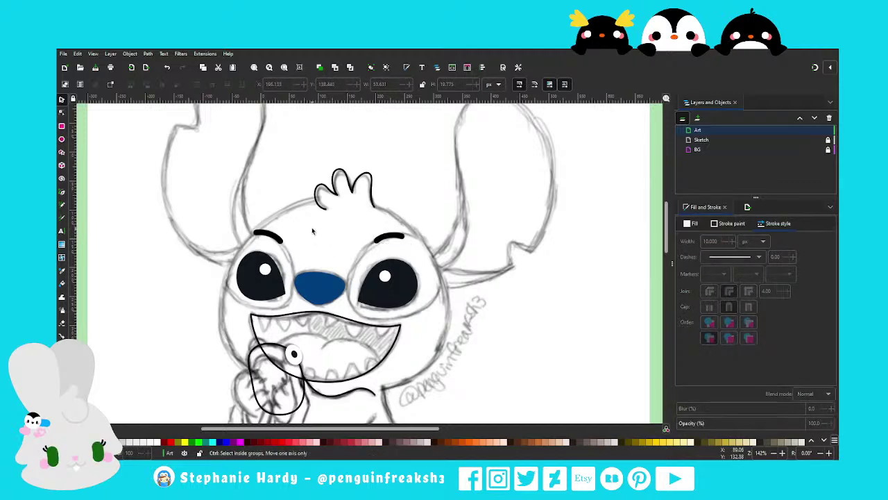
pyautogui.scroll(-2, 326, 234)
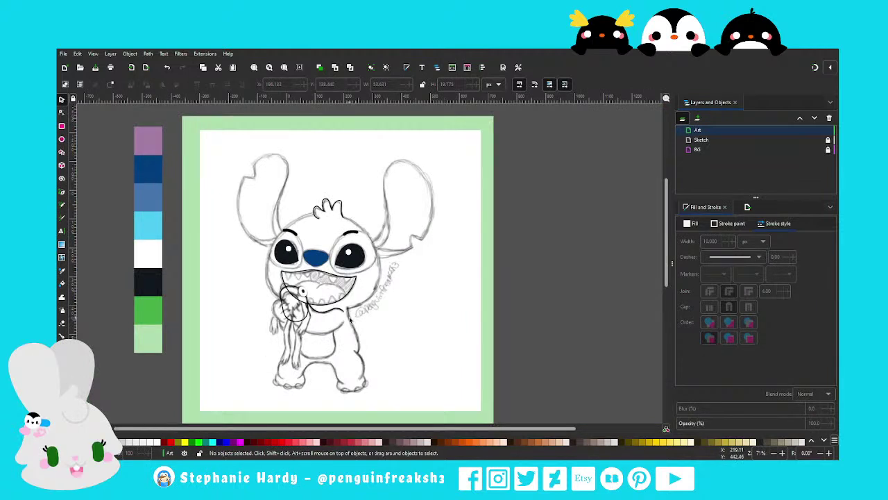
# Select the Pen (Bezier) tool and zoom to 200% around the frog and mouth
pyautogui.scroll(1, 314, 321)
pyautogui.scroll(-1, 336, 326)
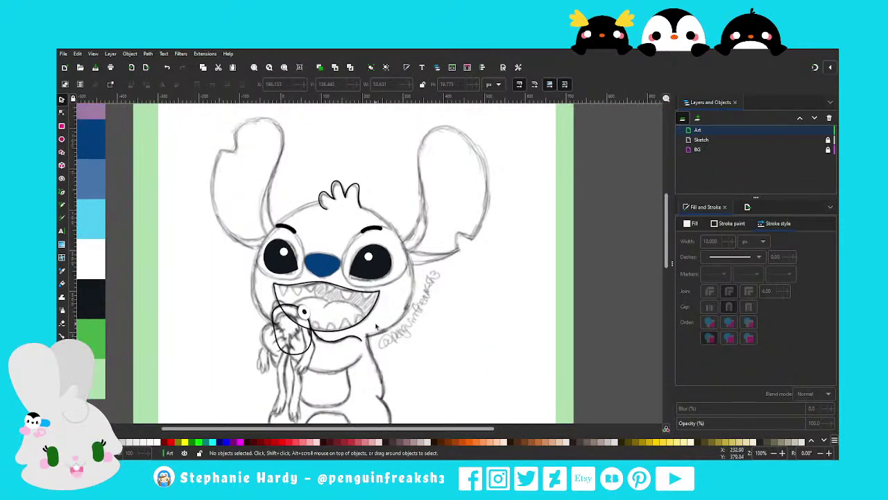
pyautogui.scroll(1, 326, 292)
pyautogui.scroll(1, 322, 274)
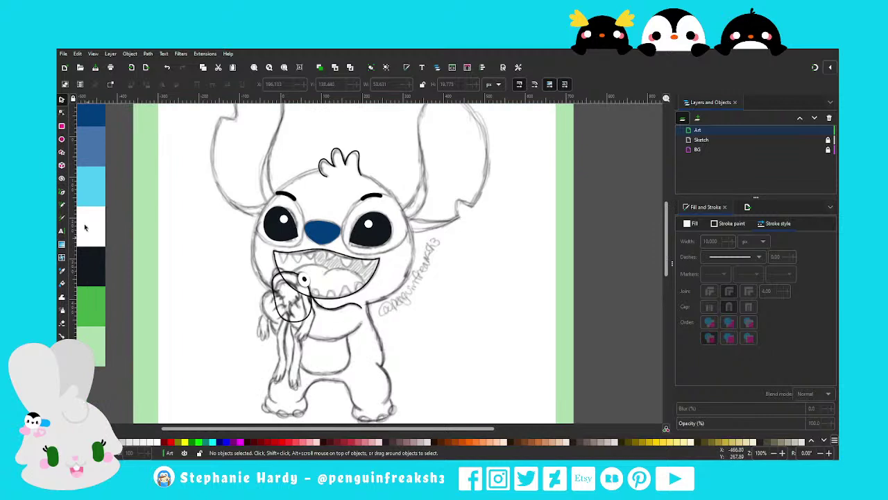
pyautogui.click(61, 193)
pyautogui.scroll(-1, 373, 329)
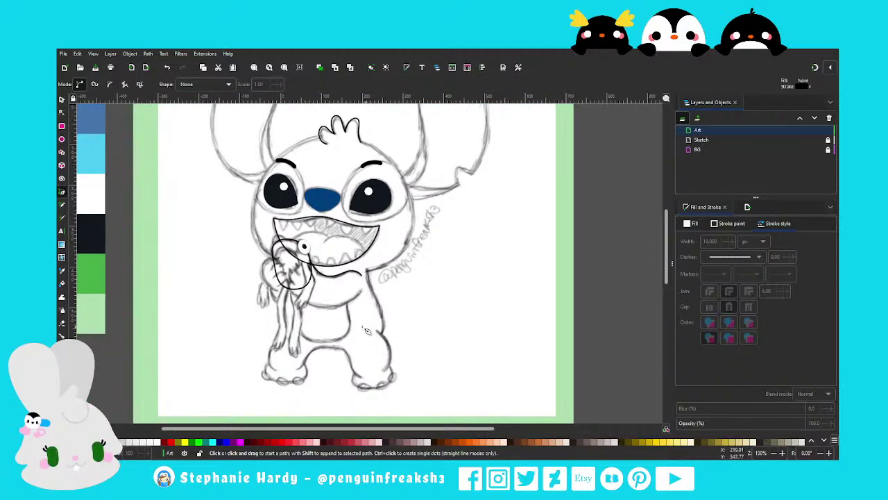
pyautogui.scroll(1, 347, 316)
pyautogui.keyDown('ctrl'); pyautogui.scroll(1, 283, 334); pyautogui.keyUp('ctrl')
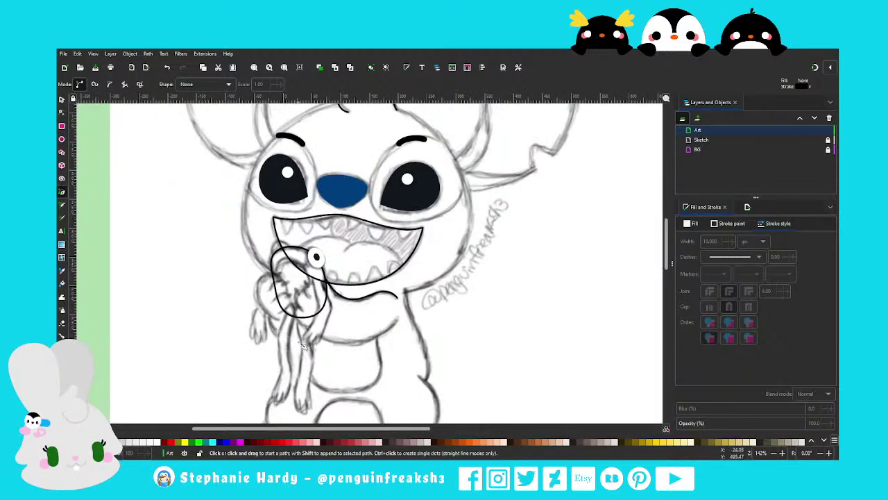
pyautogui.keyDown('ctrl'); pyautogui.scroll(1, 284, 334); pyautogui.keyUp('ctrl')
pyautogui.scroll(-1, 340, 284)
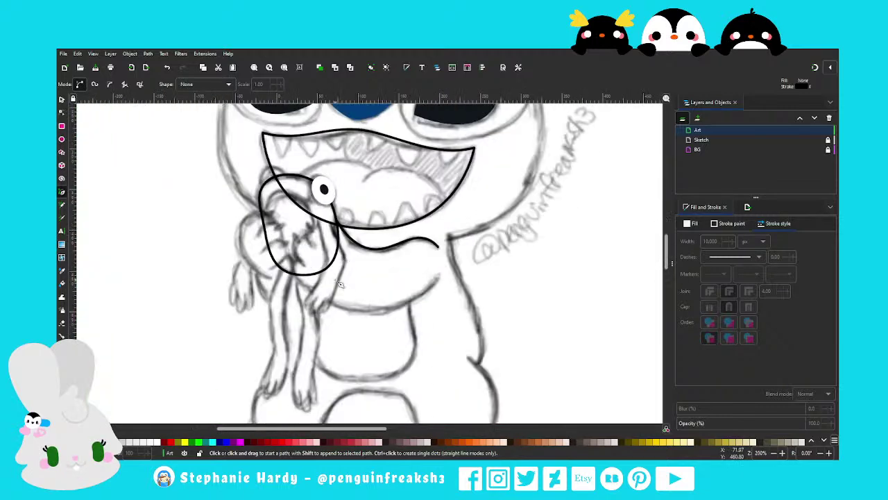
# Trace a closed five-point outline from below the mouth down the arm to the claws
pyautogui.click(320, 225)
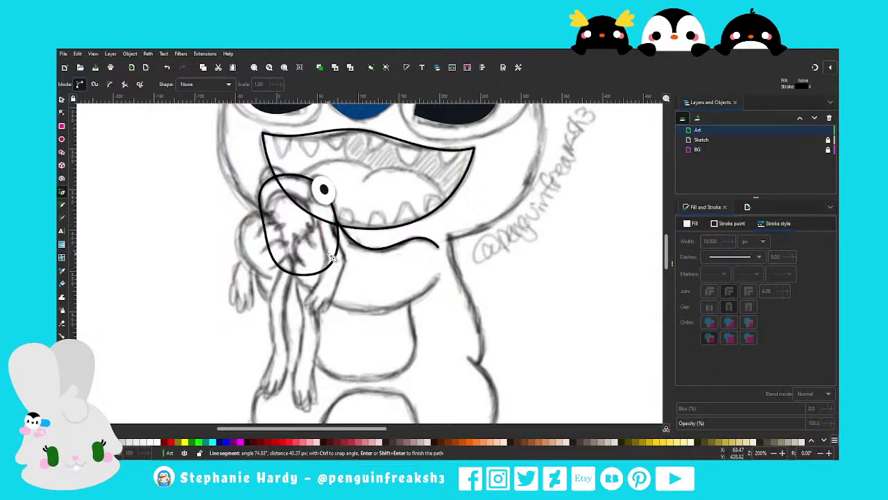
pyautogui.click(332, 257)
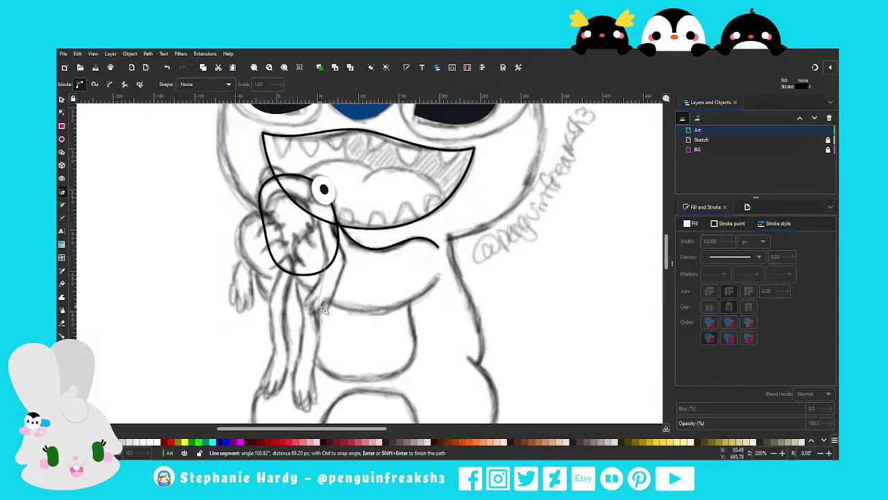
pyautogui.click(345, 309)
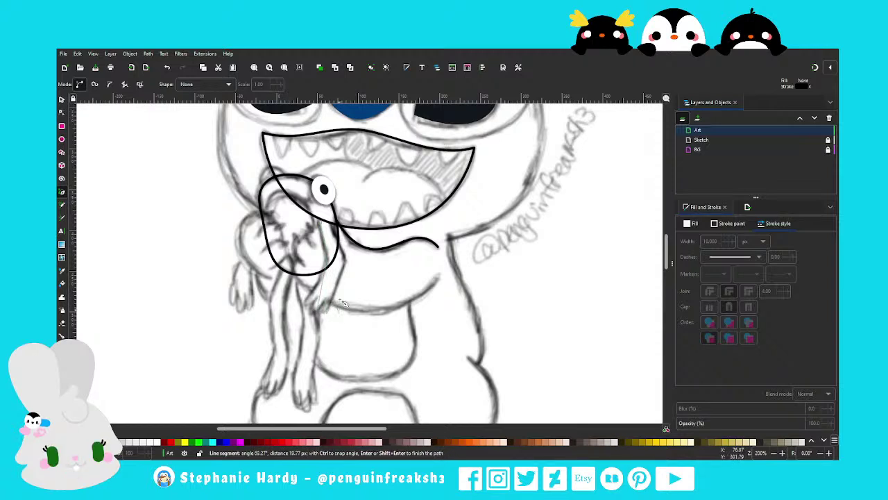
pyautogui.click(349, 257)
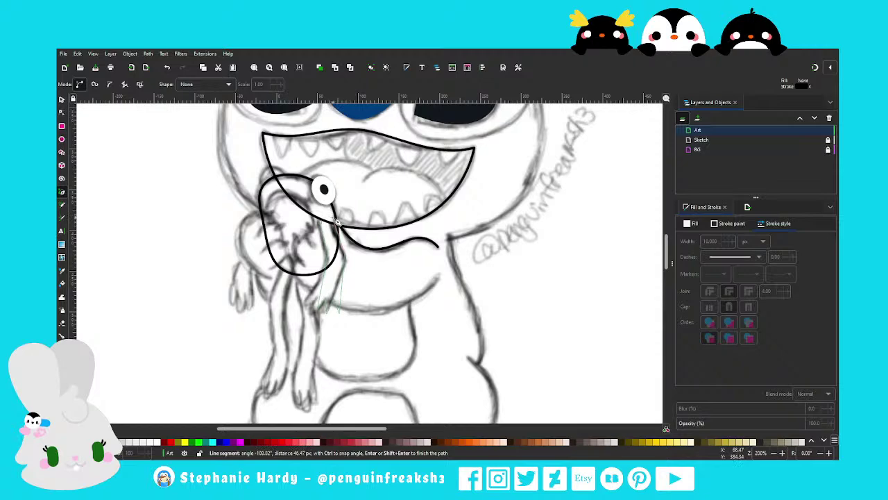
pyautogui.click(337, 222)
pyautogui.click(62, 112)
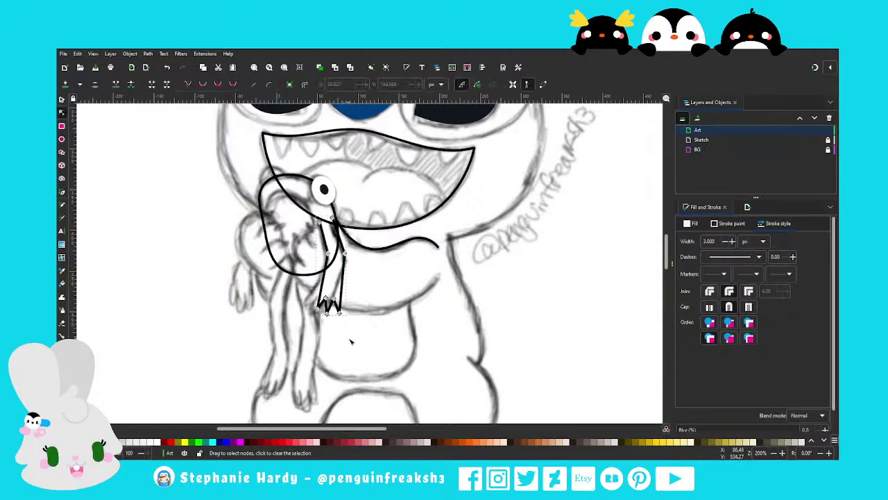
# Make the arm's middle nodes smooth and curve the lower-left edge of the hand
pyautogui.moveTo(351, 342)
pyautogui.mouseDown()
pyautogui.moveTo(308, 306)
pyautogui.moveTo(341, 313)
pyautogui.mouseUp()
pyautogui.scroll(2, 347, 312)
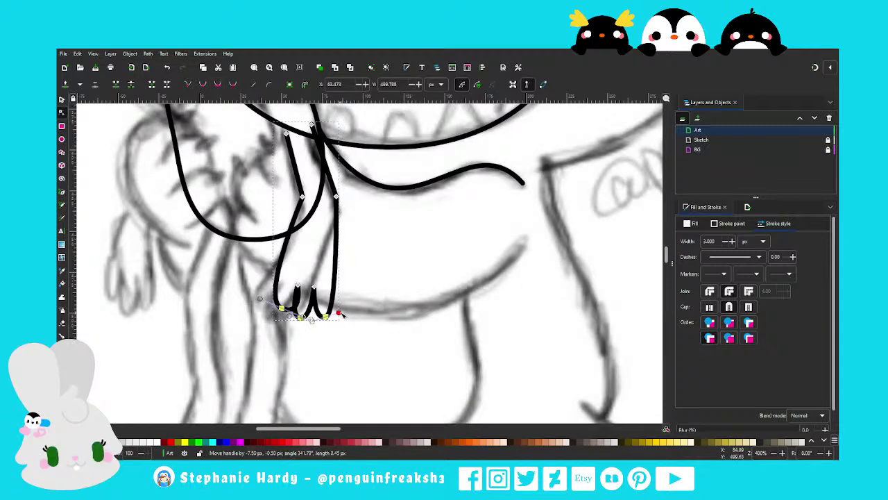
pyautogui.moveTo(361, 233)
pyautogui.mouseDown()
pyautogui.moveTo(286, 176)
pyautogui.moveTo(335, 184)
pyautogui.mouseUp()
pyautogui.hotkey('shift', 'y')
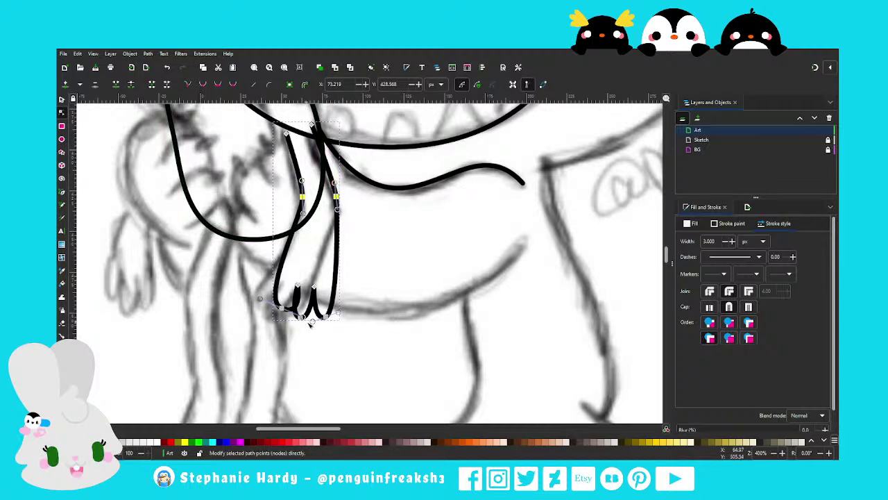
pyautogui.moveTo(307, 314)
pyautogui.mouseDown()
pyautogui.moveTo(294, 317)
pyautogui.moveTo(311, 324)
pyautogui.moveTo(302, 326)
pyautogui.moveTo(281, 308)
pyautogui.mouseUp()
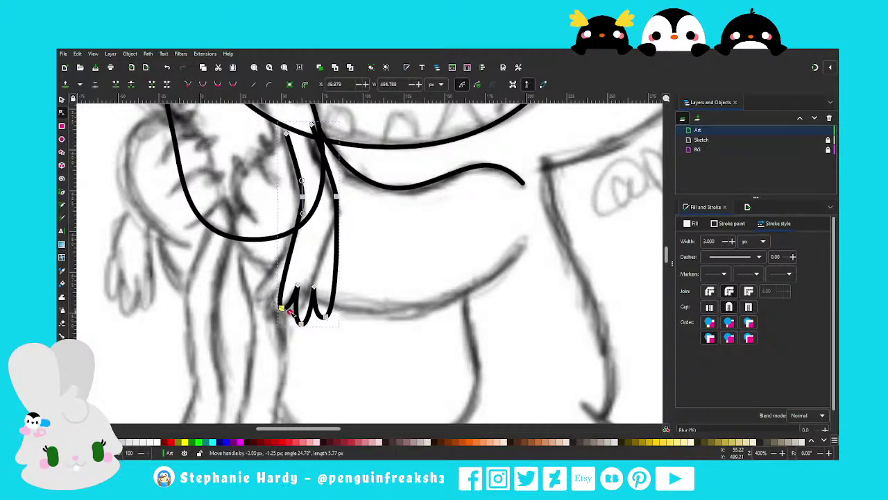
# Curve the bottom-right of the hand and nudge the bottom-left claw tip
pyautogui.click(325, 317)
pyautogui.moveTo(340, 313); pyautogui.dragTo(336, 316)
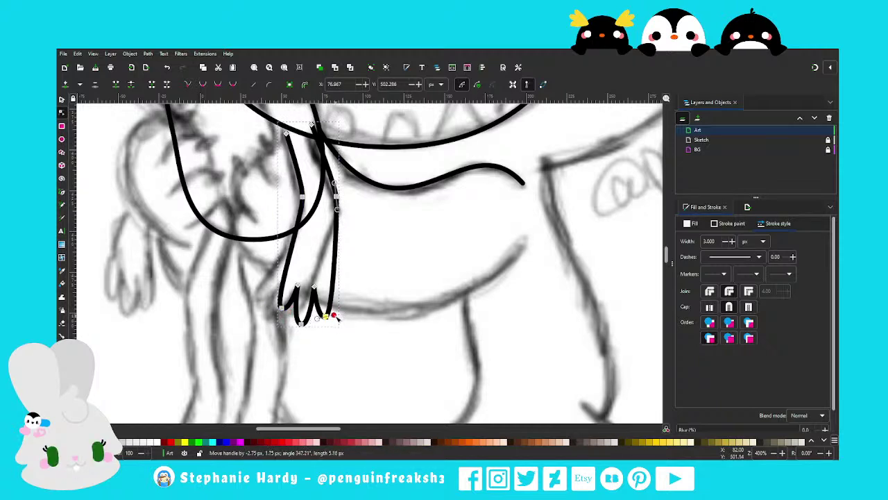
pyautogui.click(307, 325)
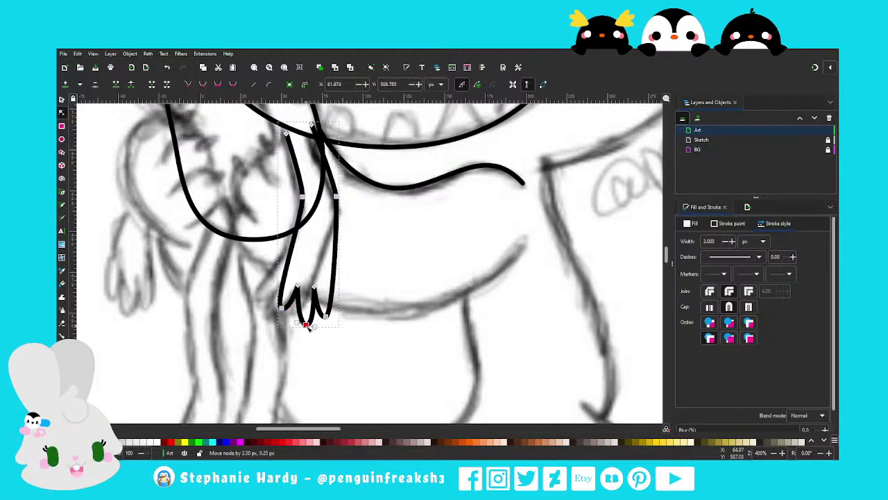
pyautogui.moveTo(281, 307); pyautogui.dragTo(300, 290)
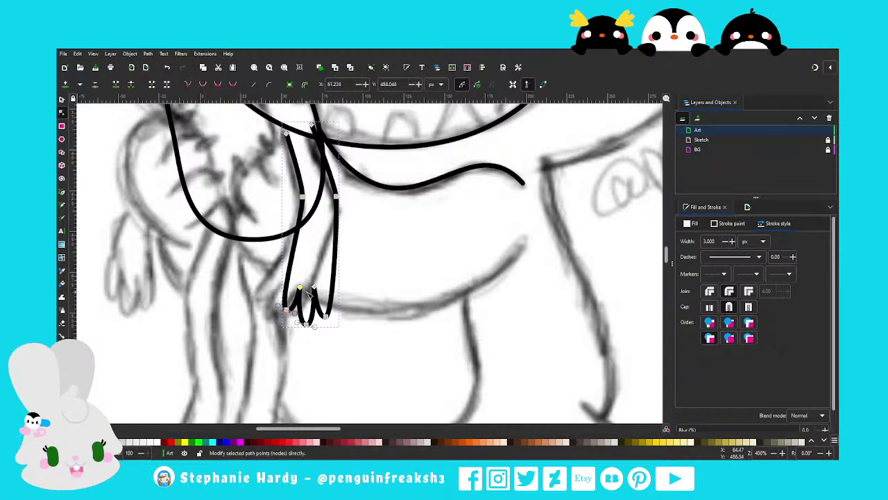
pyautogui.click(351, 326)
pyautogui.scroll(-1, 358, 302)
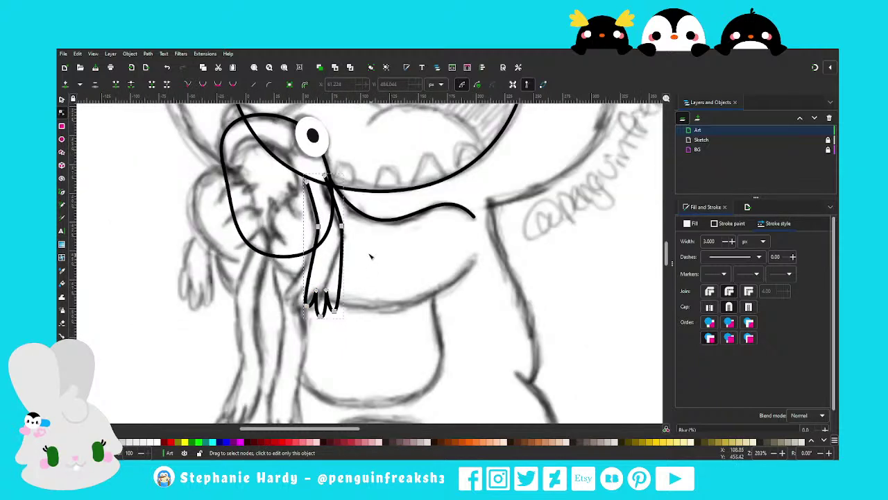
# Shift a node on the arm's left edge leftward and the hand's bottom nodes rightward
pyautogui.moveTo(316, 226); pyautogui.dragTo(312, 226)
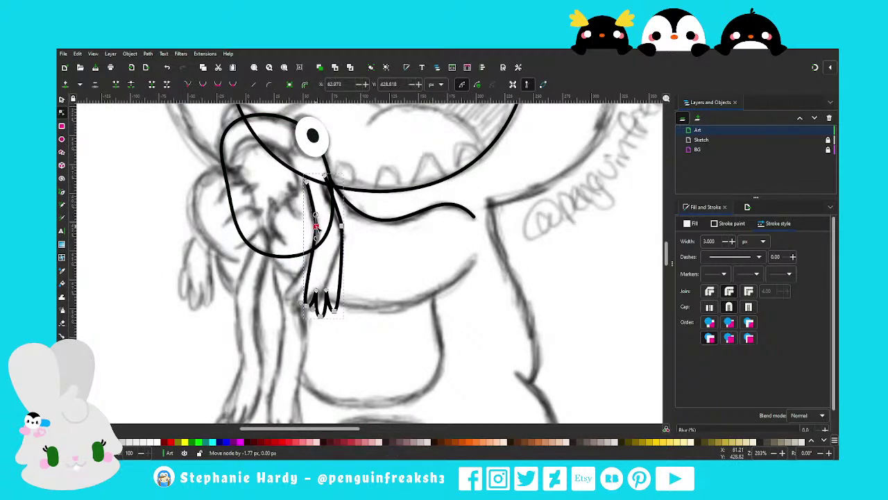
pyautogui.click(326, 176)
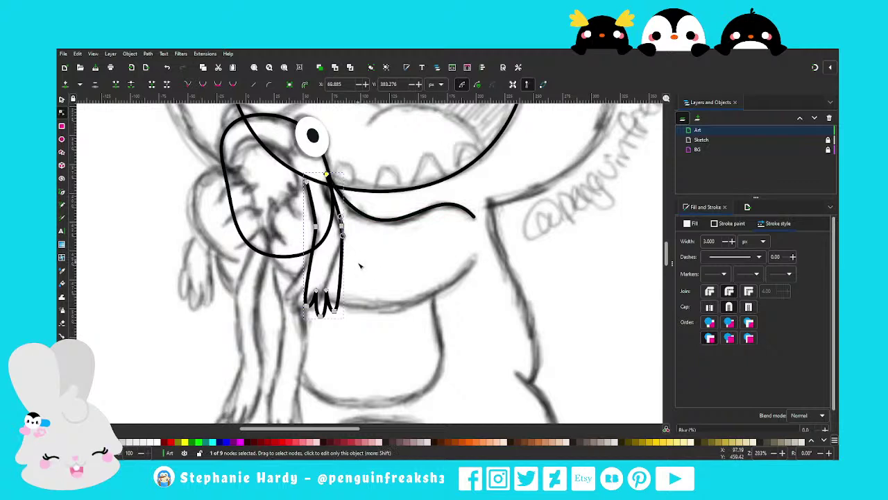
pyautogui.scroll(-1, 359, 265)
pyautogui.click(334, 285)
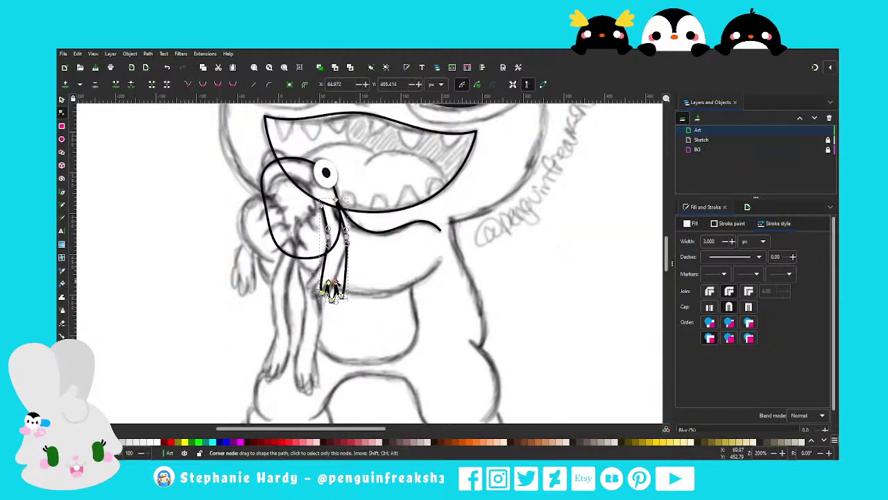
pyautogui.moveTo(334, 285); pyautogui.dragTo(340, 284)
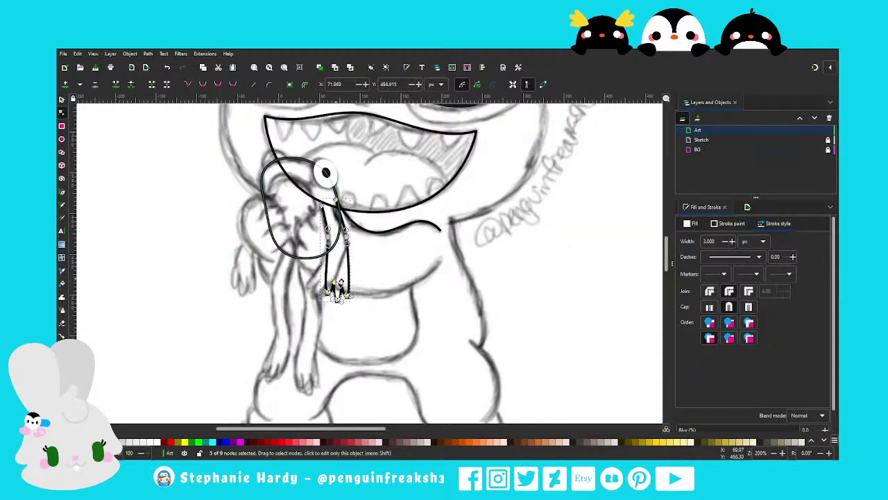
# Reposition the bottom-left and bottom-right claw points and refine the curve beneath the claws
pyautogui.scroll(1, 336, 292)
pyautogui.scroll(2, 320, 297)
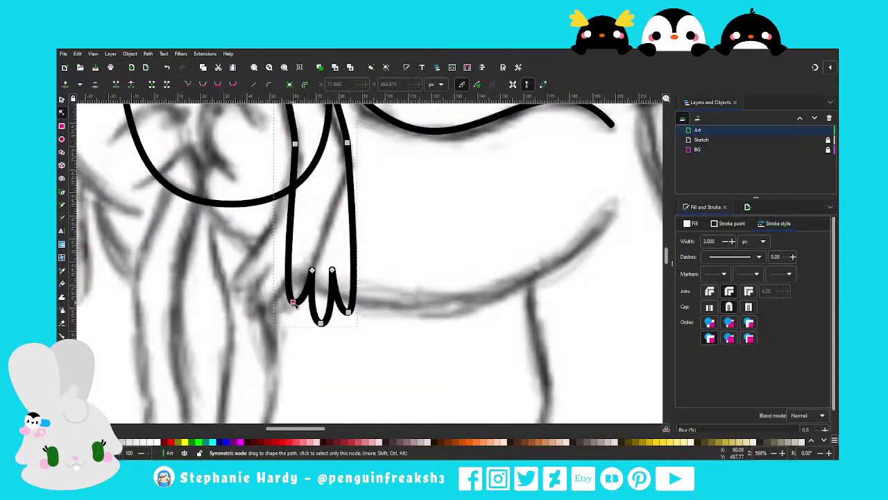
pyautogui.moveTo(292, 300); pyautogui.dragTo(299, 301)
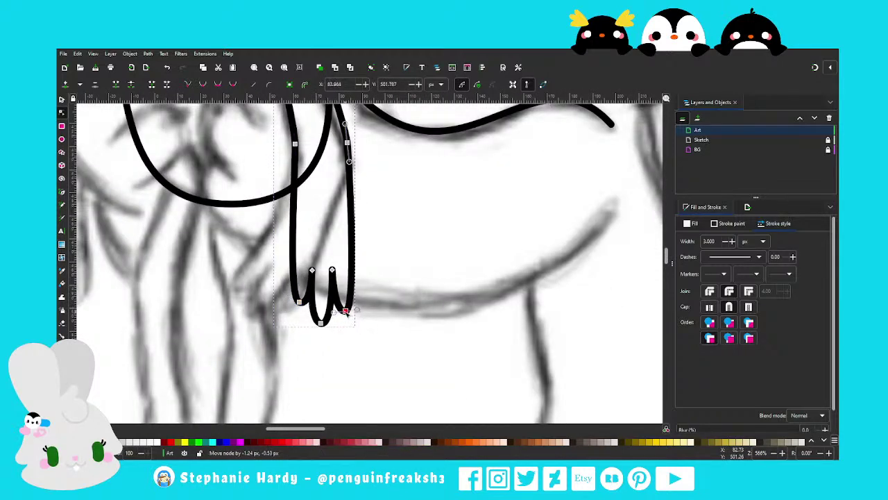
pyautogui.moveTo(354, 315); pyautogui.dragTo(344, 310)
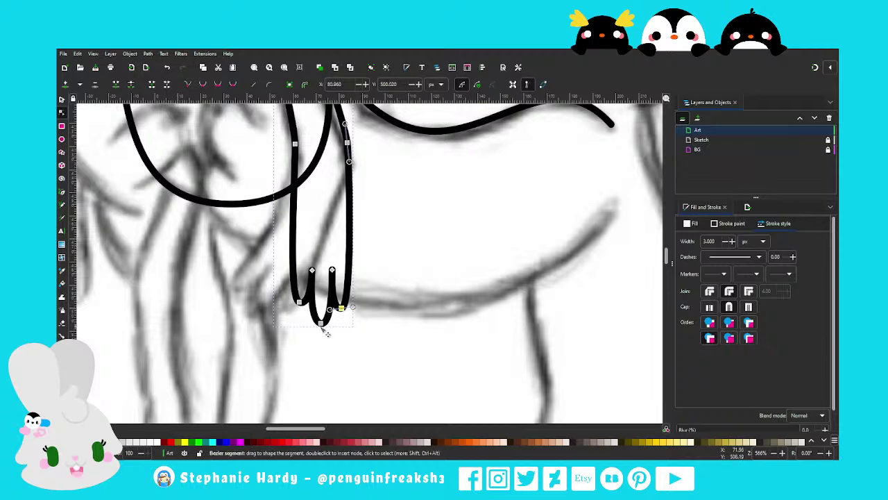
pyautogui.click(321, 323)
pyautogui.moveTo(333, 323); pyautogui.dragTo(343, 305)
# Move the arm's top-left point up and left, then finish node editing and clear the selection
pyautogui.keyDown('ctrl'); pyautogui.scroll(-1, 359, 333); pyautogui.keyUp('ctrl')
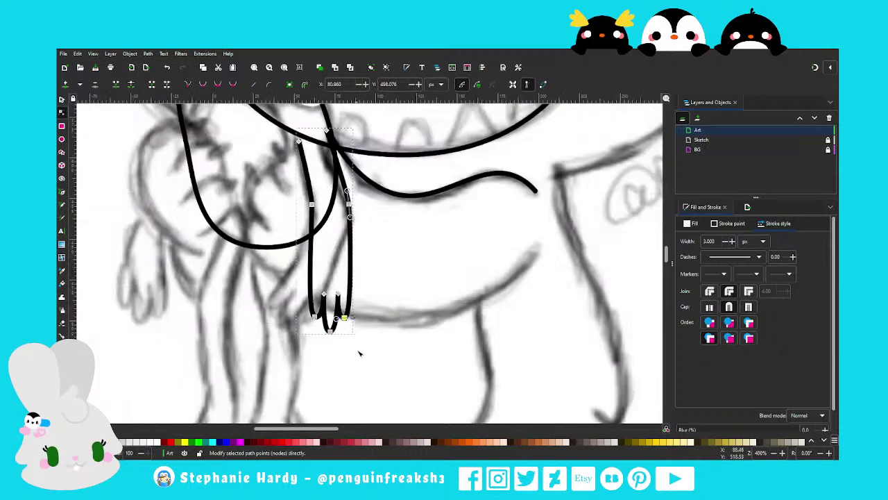
pyautogui.moveTo(298, 141); pyautogui.dragTo(294, 136)
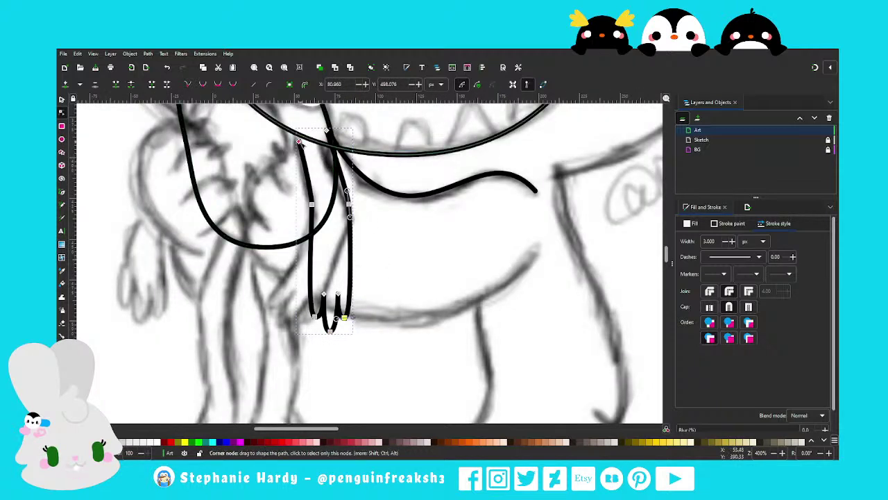
pyautogui.click(310, 204)
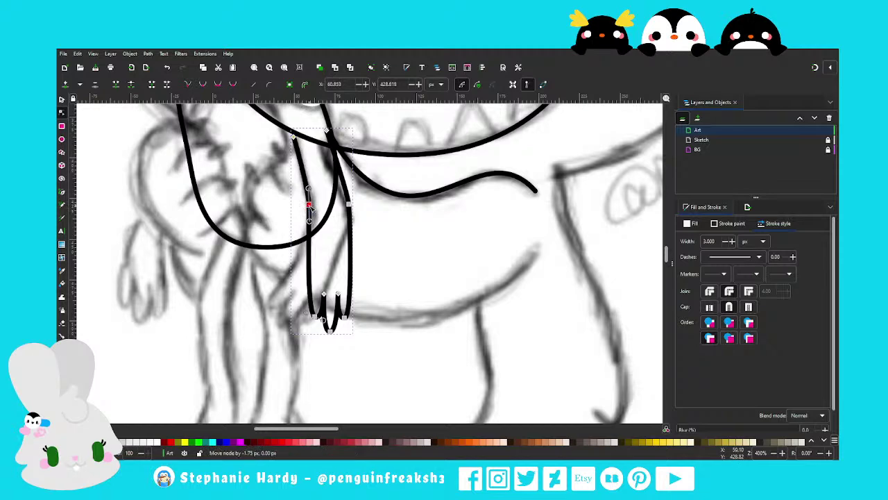
pyautogui.keyDown('ctrl'); pyautogui.scroll(-1, 338, 252); pyautogui.keyUp('ctrl')
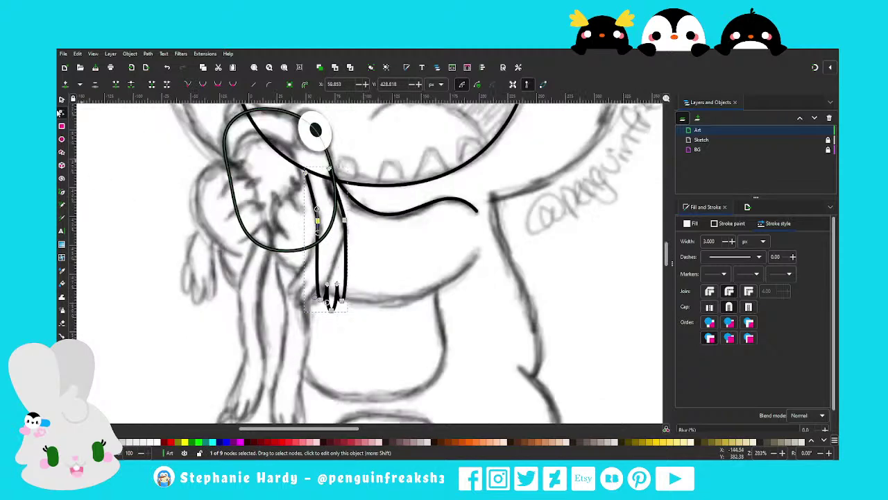
pyautogui.press('s')
pyautogui.press('Escape')
pyautogui.keyDown('ctrl'); pyautogui.scroll(-1, 319, 289); pyautogui.keyUp('ctrl')
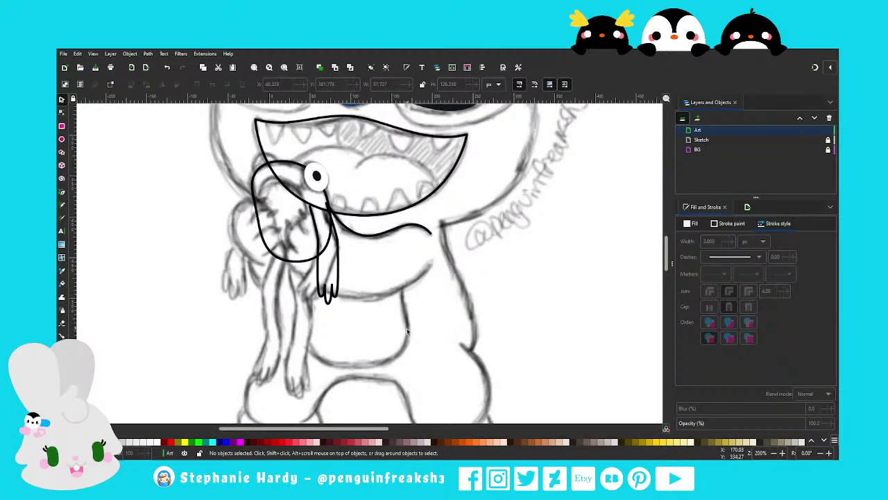
# Switch to the Pen (Bezier) tool for the next path over the sketch
pyautogui.keyDown('ctrl'); pyautogui.scroll(-1, 282, 227); pyautogui.keyUp('ctrl')
pyautogui.keyDown('ctrl'); pyautogui.scroll(1, 282, 227); pyautogui.keyUp('ctrl')
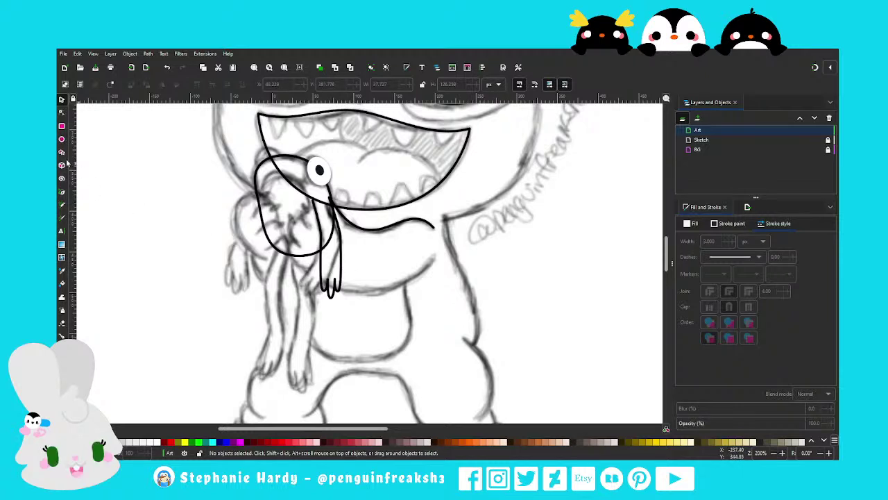
pyautogui.click(62, 193)
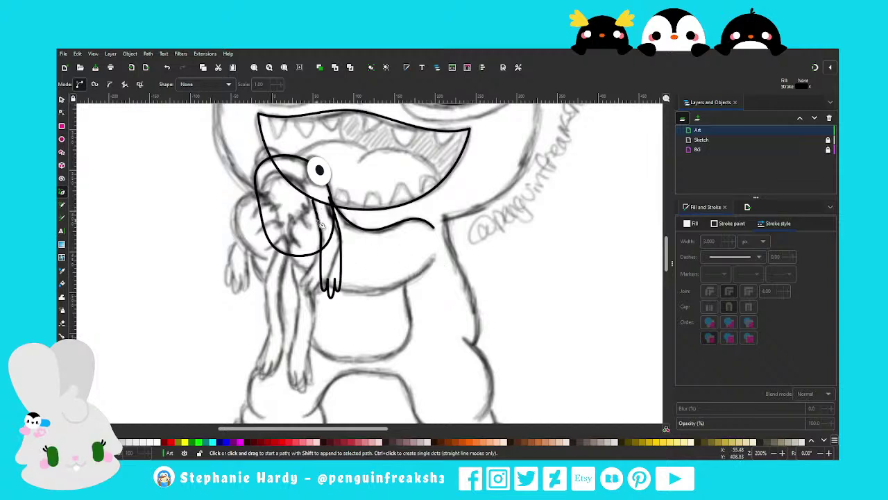
# Draw a closed four-corner straight-edged path from the mouth's right corner down below the frog
pyautogui.click(434, 262)
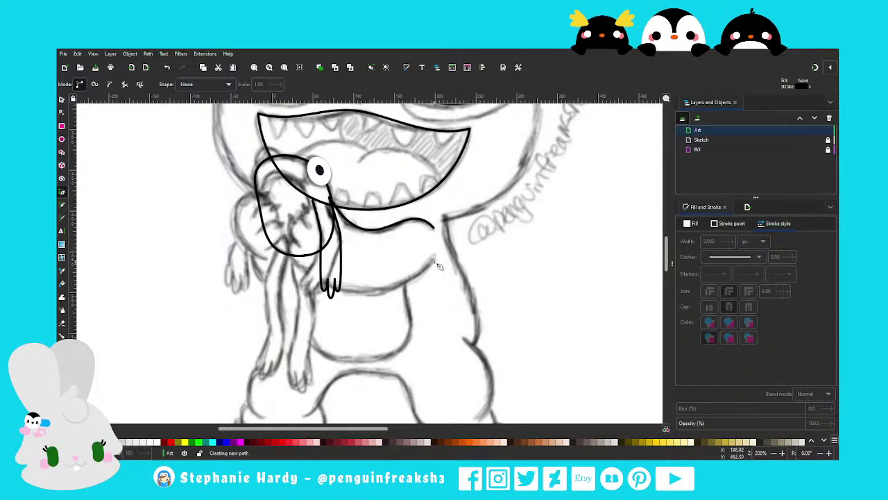
pyautogui.click(344, 298)
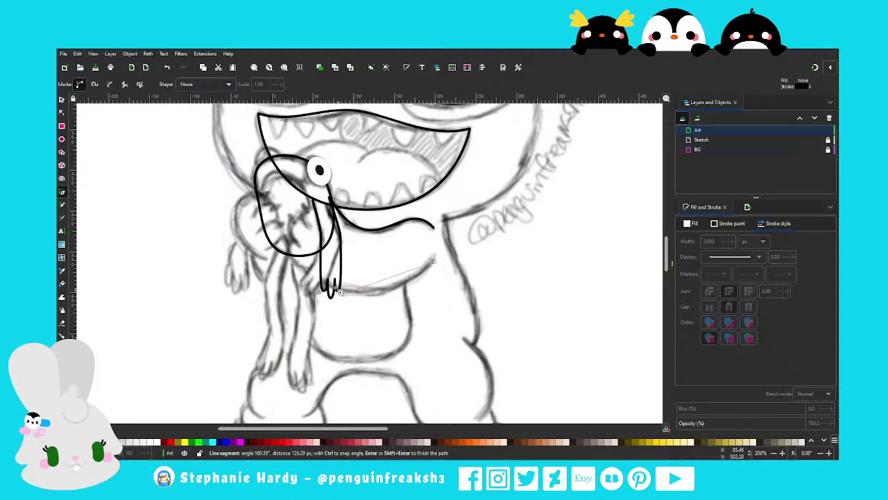
pyautogui.click(290, 252)
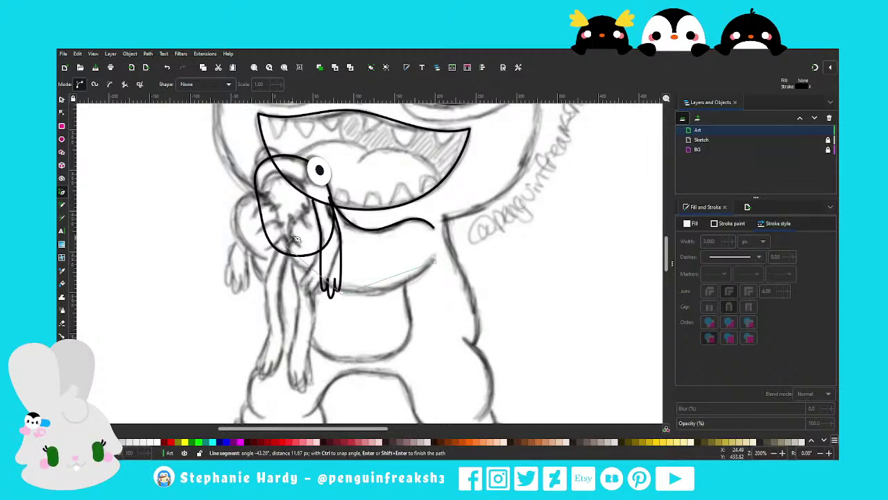
pyautogui.click(295, 223)
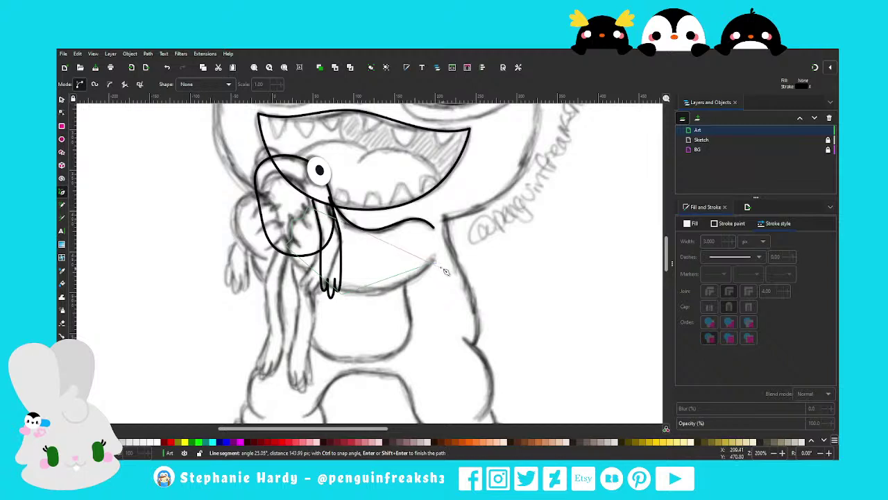
pyautogui.doubleClick(434, 263)
pyautogui.press('n')
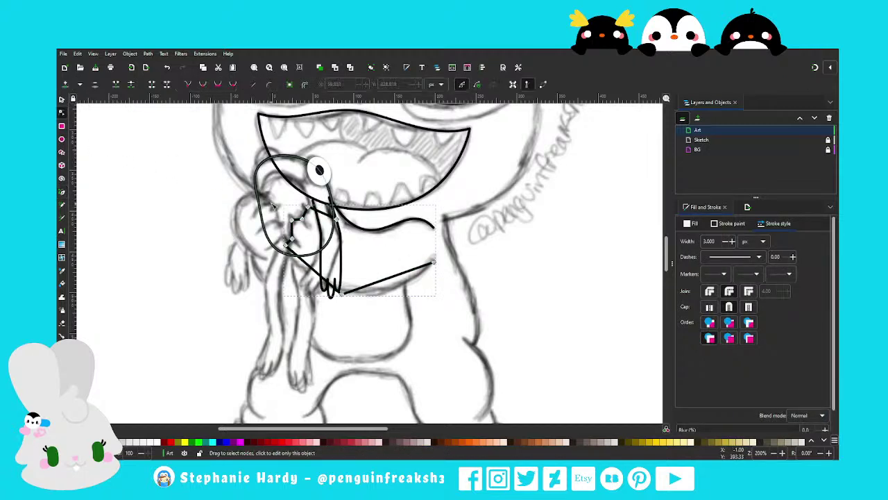
pyautogui.click(285, 244)
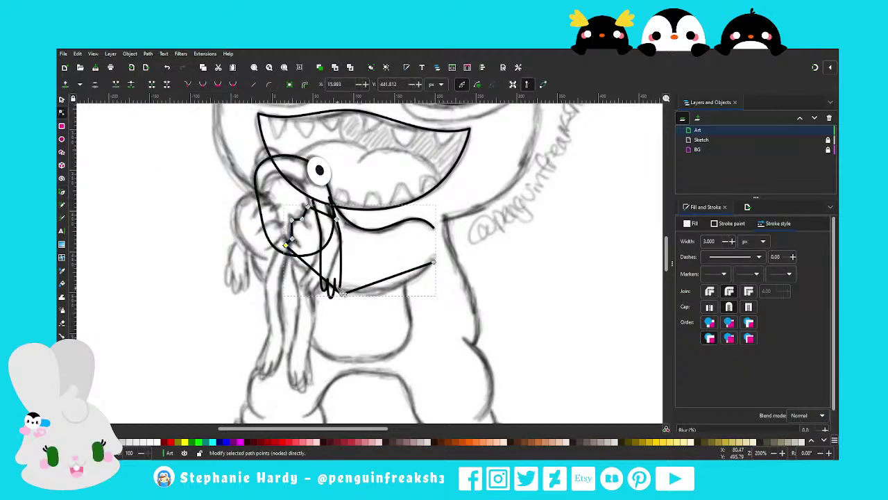
# Bend the outline's bottom edge into a smooth arc under the frog, easing the lower-left corner
pyautogui.keyDown('shift'); pyautogui.click(341, 293); pyautogui.keyUp('shift')
pyautogui.keyDown('shift'); pyautogui.click(292, 219); pyautogui.keyUp('shift')
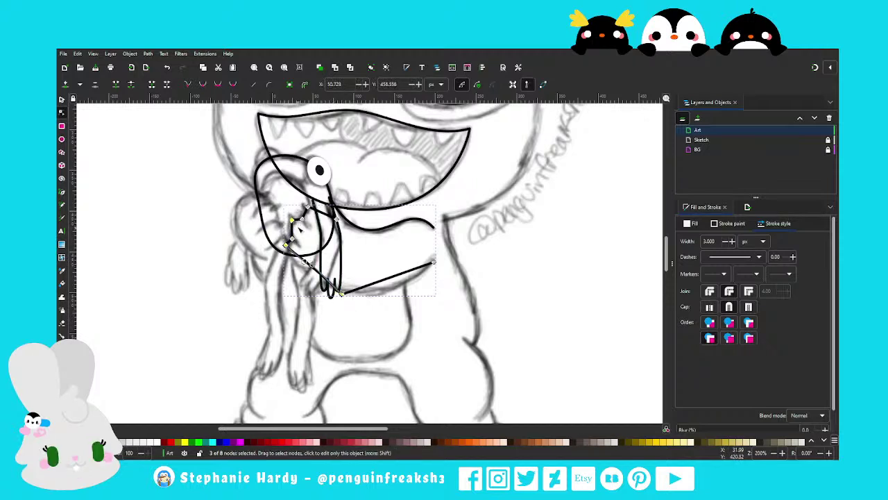
pyautogui.moveTo(341, 294)
pyautogui.mouseDown()
pyautogui.moveTo(358, 311)
pyautogui.moveTo(366, 300)
pyautogui.moveTo(414, 292)
pyautogui.mouseUp()
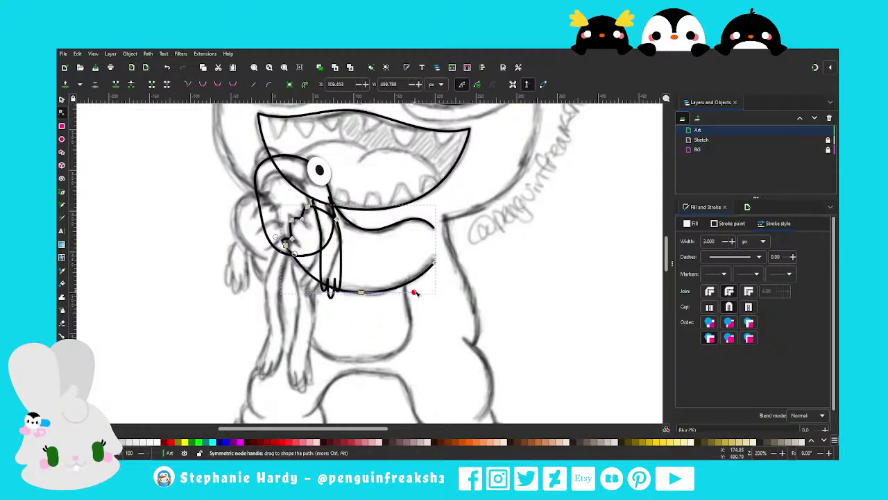
pyautogui.moveTo(296, 251)
pyautogui.mouseDown()
pyautogui.moveTo(290, 255)
pyautogui.moveTo(286, 241)
pyautogui.moveTo(266, 260)
pyautogui.mouseUp()
pyautogui.scroll(2, 307, 235)
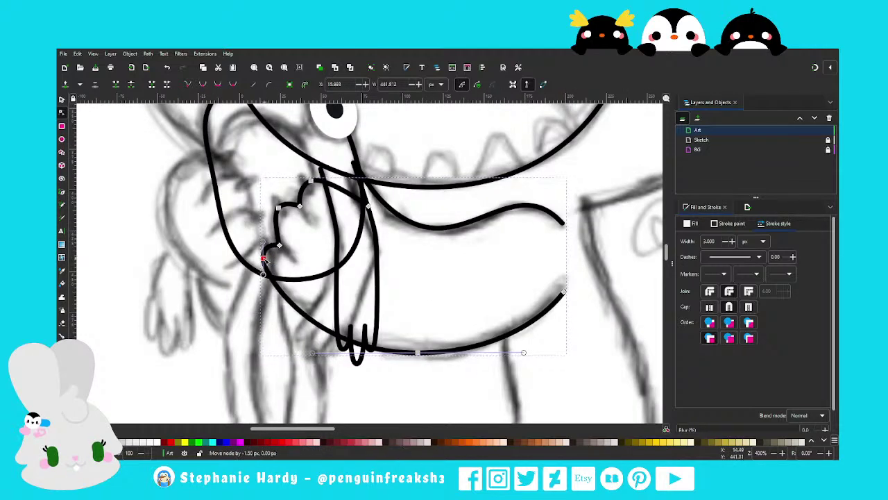
# Reshape the scalloped nodes into finger-like curves, rounding off the top finger
pyautogui.click(284, 206)
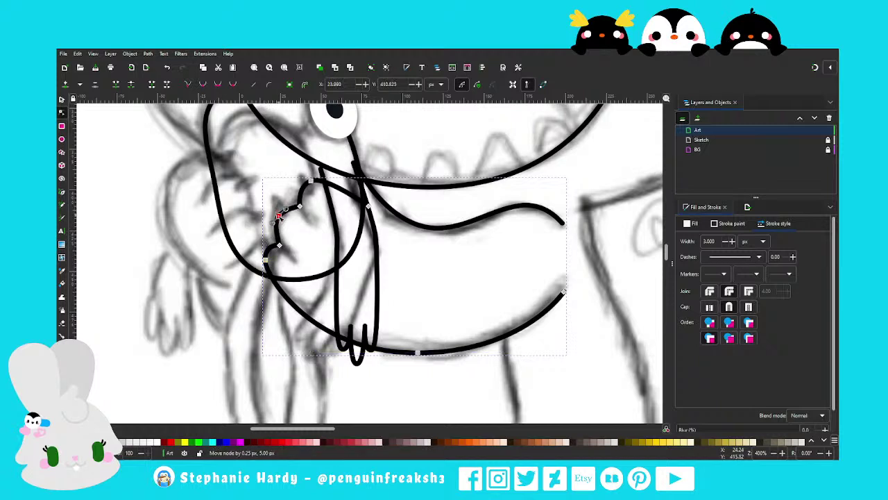
pyautogui.moveTo(276, 220); pyautogui.dragTo(277, 217)
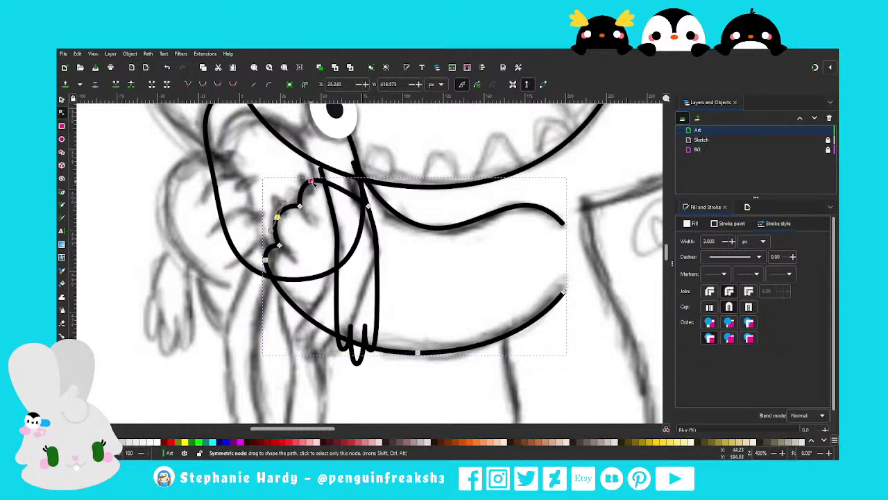
pyautogui.moveTo(311, 182); pyautogui.dragTo(316, 182)
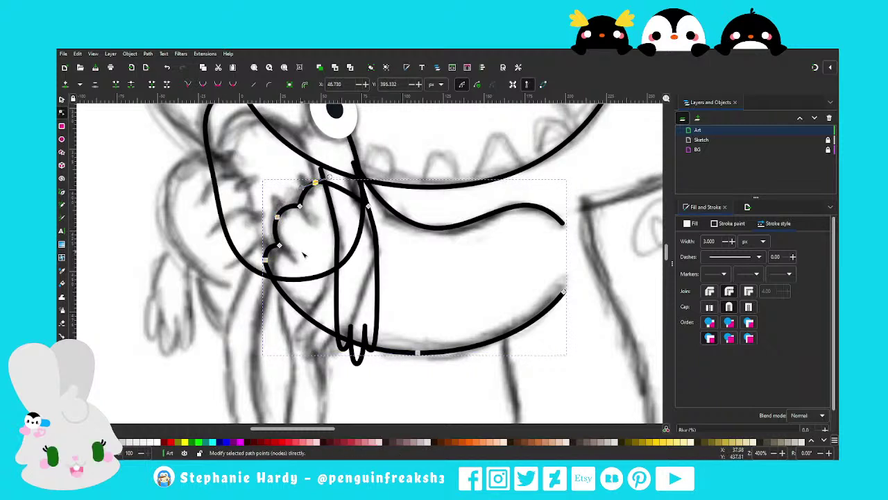
pyautogui.keyDown('ctrl'); pyautogui.scroll(-1, 316, 267); pyautogui.keyUp('ctrl')
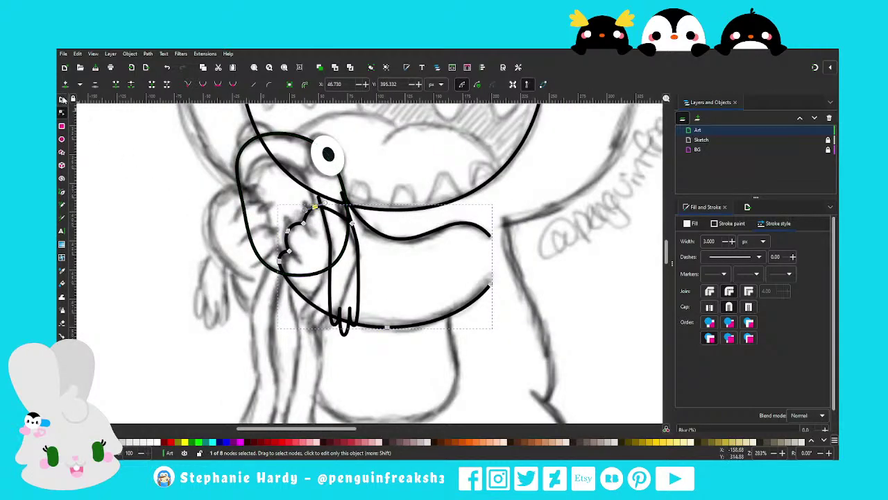
pyautogui.click(62, 99)
pyautogui.click(243, 302)
pyautogui.keyDown('ctrl'); pyautogui.scroll(-1, 243, 302); pyautogui.keyUp('ctrl')
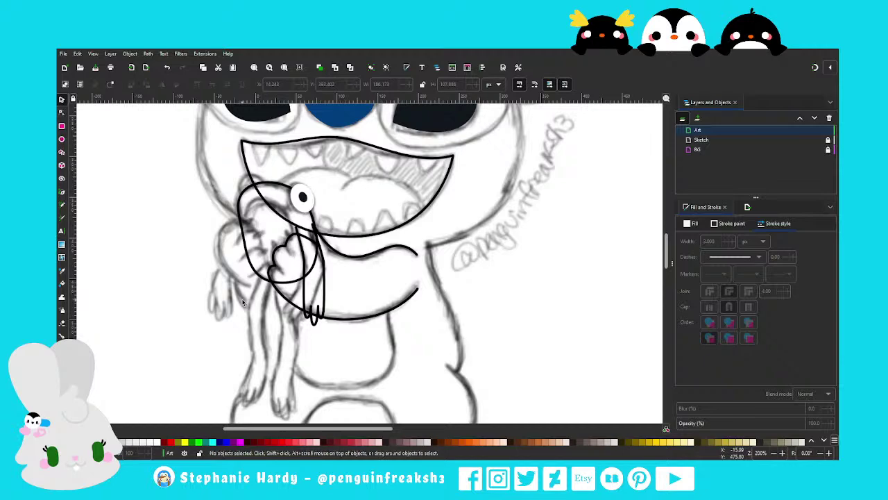
pyautogui.click(62, 113)
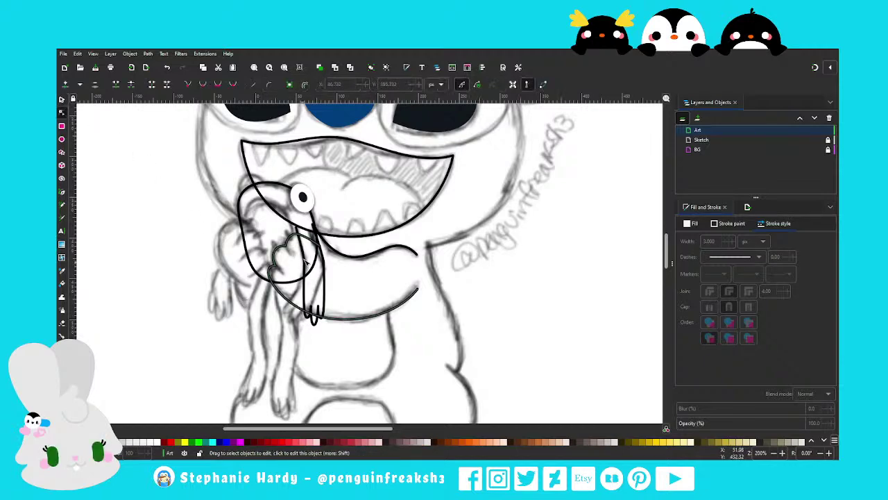
pyautogui.keyDown('ctrl'); pyautogui.scroll(2, 303, 261); pyautogui.keyUp('ctrl')
pyautogui.click(285, 208)
pyautogui.moveTo(283, 209); pyautogui.dragTo(302, 202)
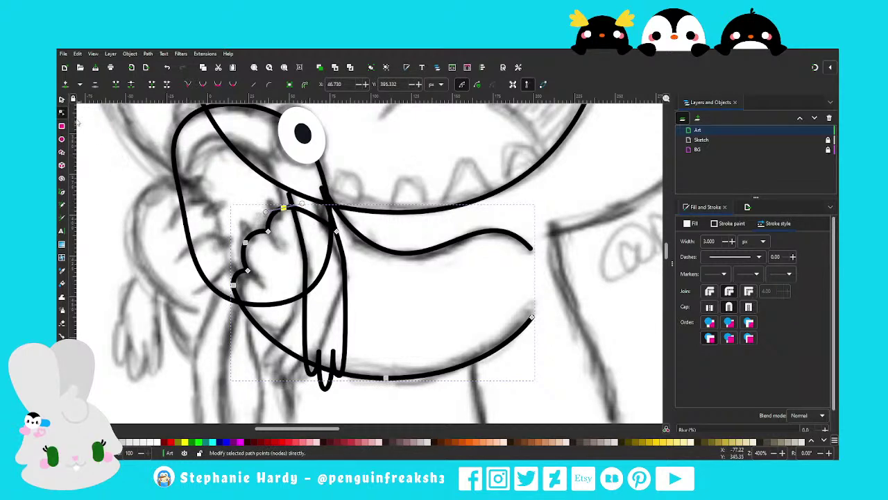
# Leave node editing, deselect the jaw and hand outline, and zoom out to review it
pyautogui.click(61, 100)
pyautogui.press('Escape')
pyautogui.keyDown('ctrl'); pyautogui.scroll(-1, 267, 309); pyautogui.keyUp('ctrl')
pyautogui.click(295, 251)
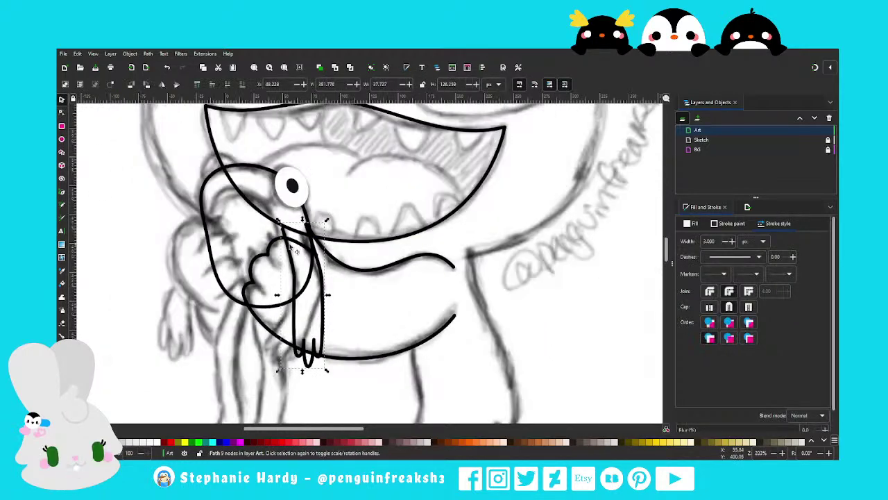
pyautogui.press('Escape')
pyautogui.keyDown('ctrl'); pyautogui.scroll(-2, 285, 282); pyautogui.keyUp('ctrl')
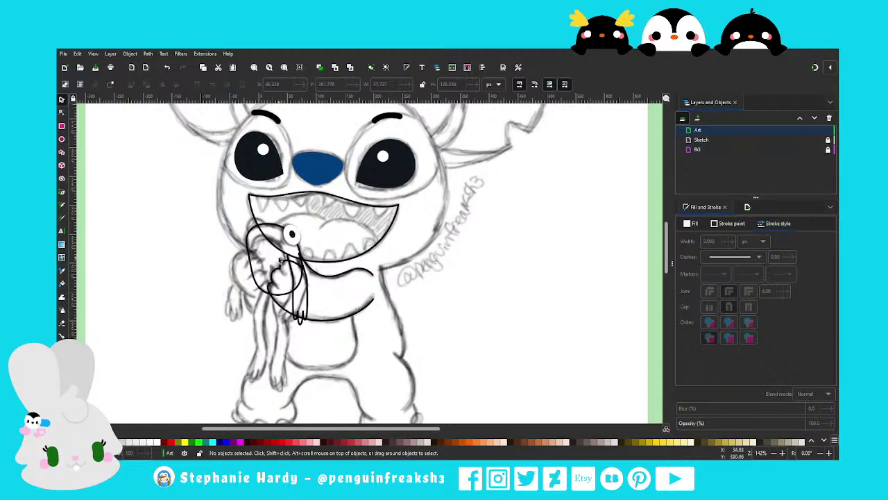
pyautogui.click(250, 233)
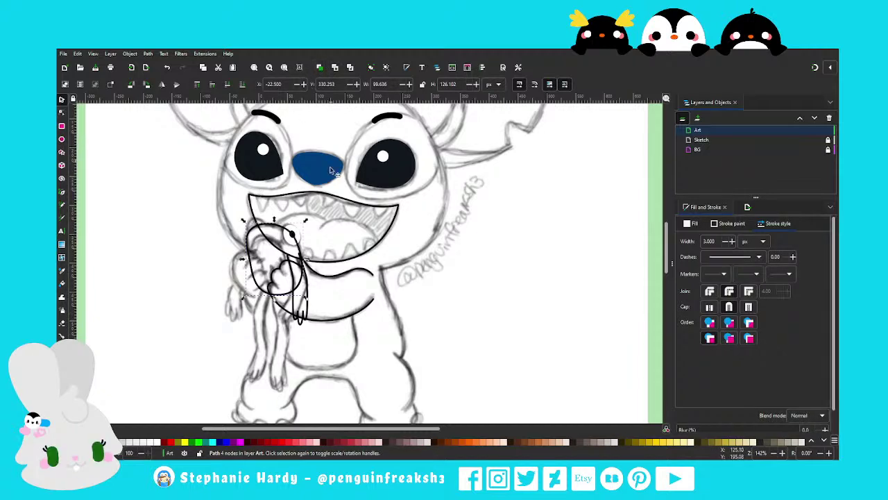
pyautogui.press(',')
pyautogui.press(',')
pyautogui.press(',')
pyautogui.press(',')
pyautogui.press(',')
pyautogui.press(',')
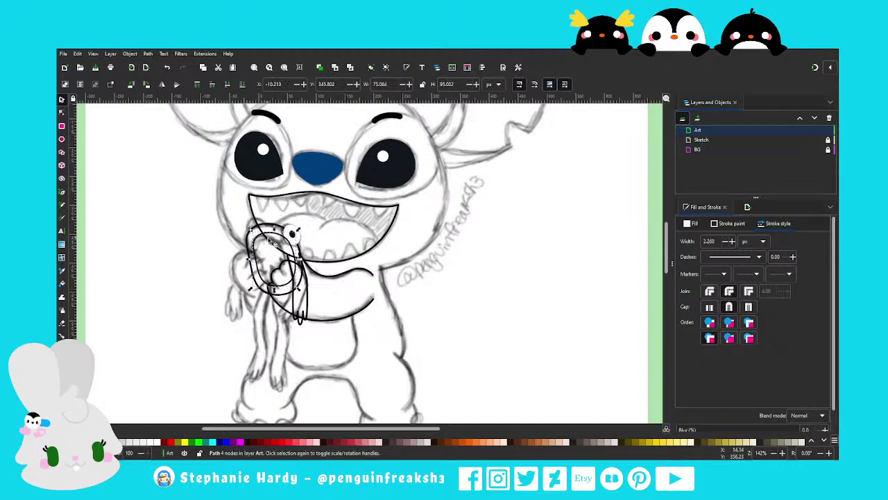
pyautogui.moveTo(282, 239); pyautogui.dragTo(278, 243)
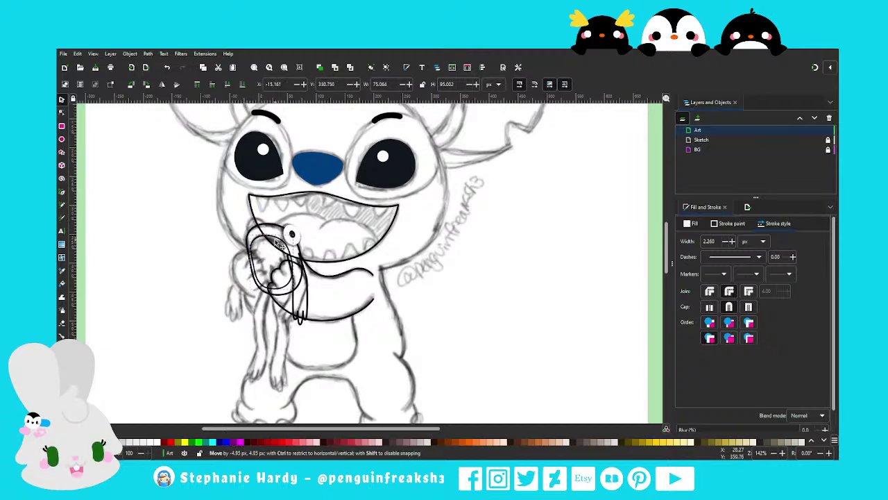
pyautogui.moveTo(277, 244); pyautogui.dragTo(275, 241)
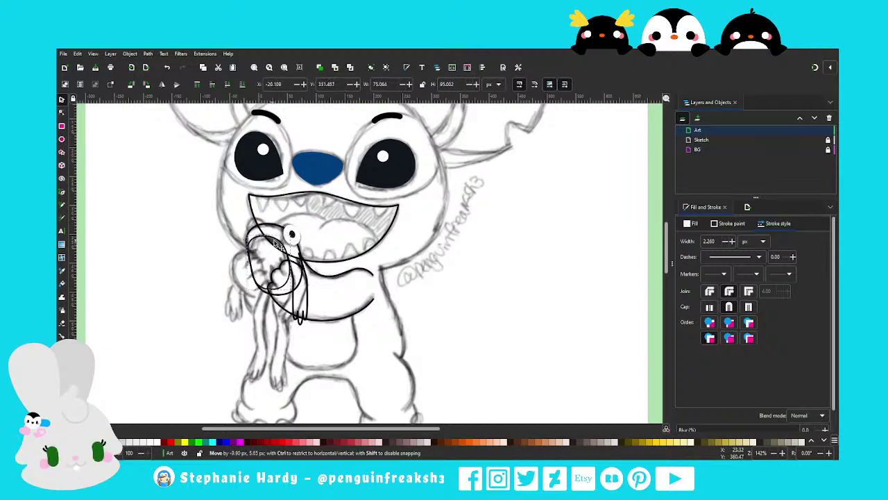
pyautogui.press('n')
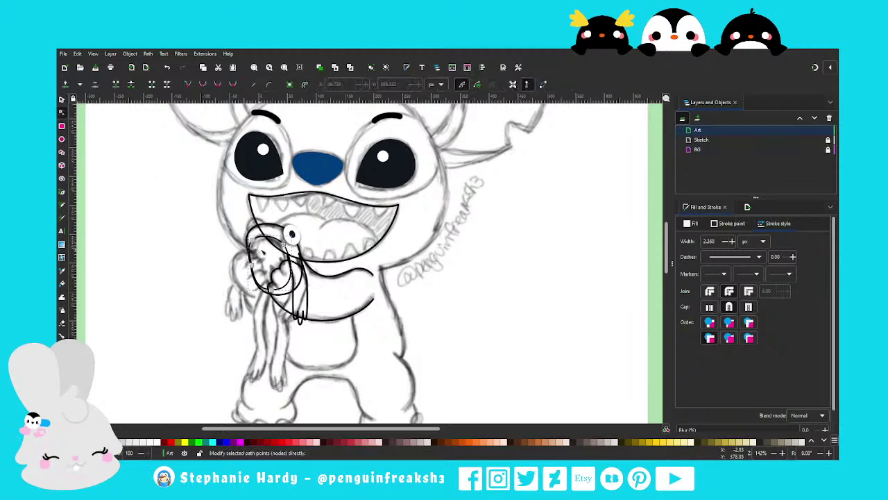
pyautogui.scroll(1, 262, 253)
pyautogui.scroll(1, 250, 264)
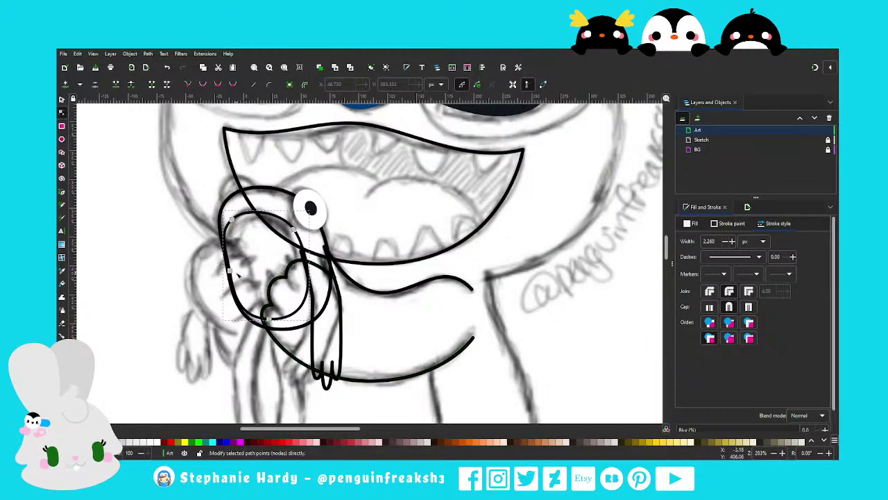
pyautogui.moveTo(231, 272); pyautogui.dragTo(225, 273)
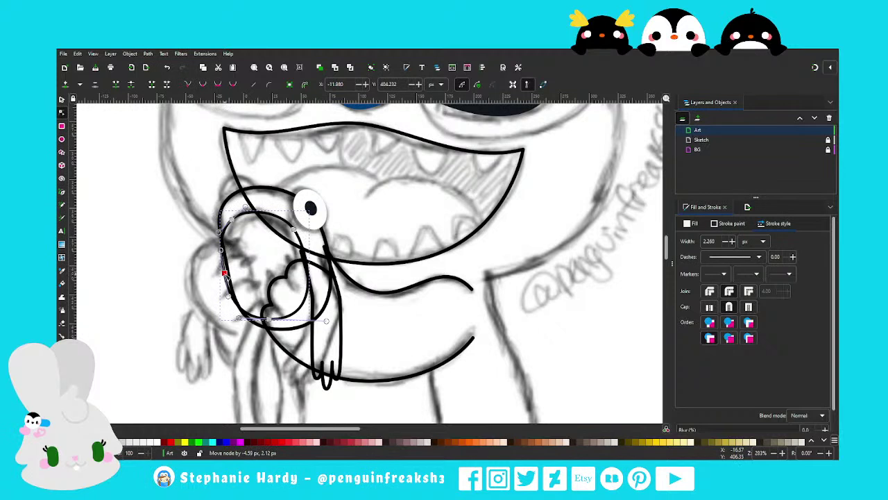
pyautogui.click(246, 208)
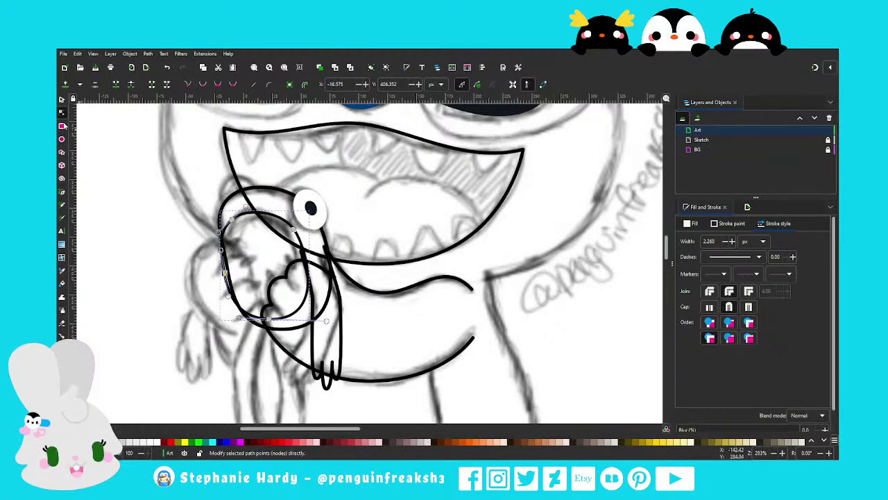
pyautogui.click(61, 99)
pyautogui.keyDown('ctrl'); pyautogui.scroll(-1, 248, 294); pyautogui.keyUp('ctrl')
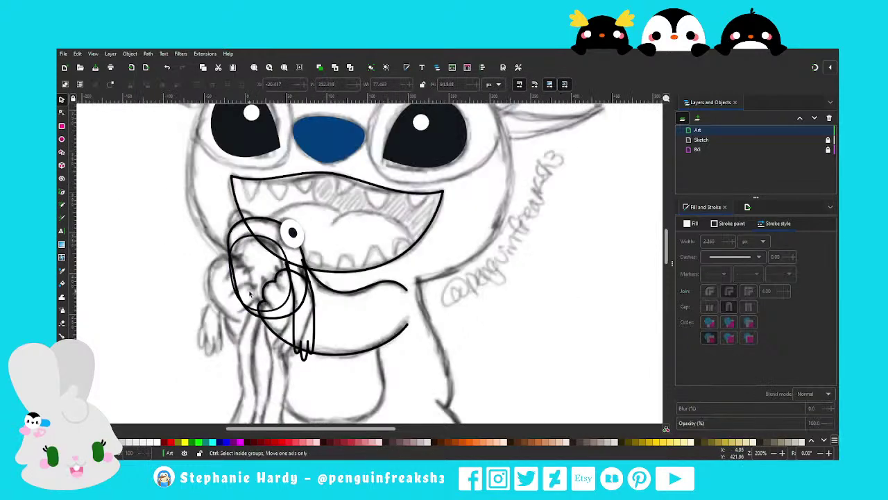
pyautogui.keyDown('ctrl'); pyautogui.scroll(-1, 251, 292); pyautogui.keyUp('ctrl')
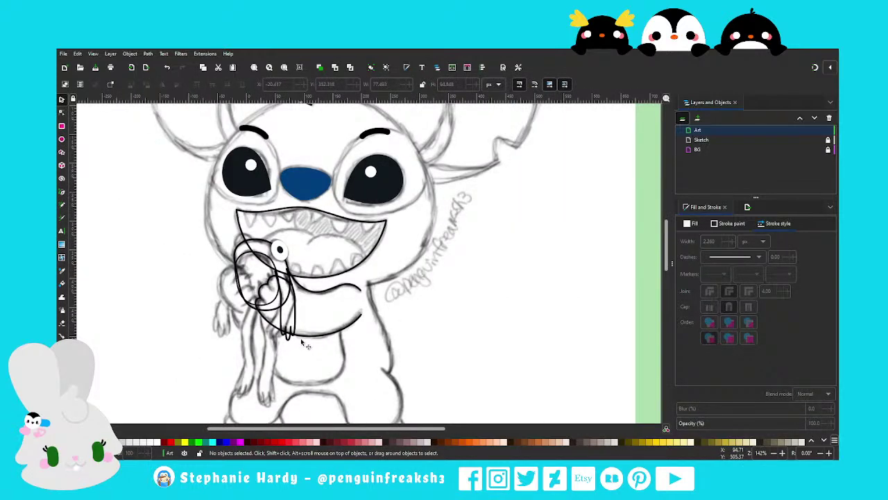
pyautogui.scroll(-1, 308, 287)
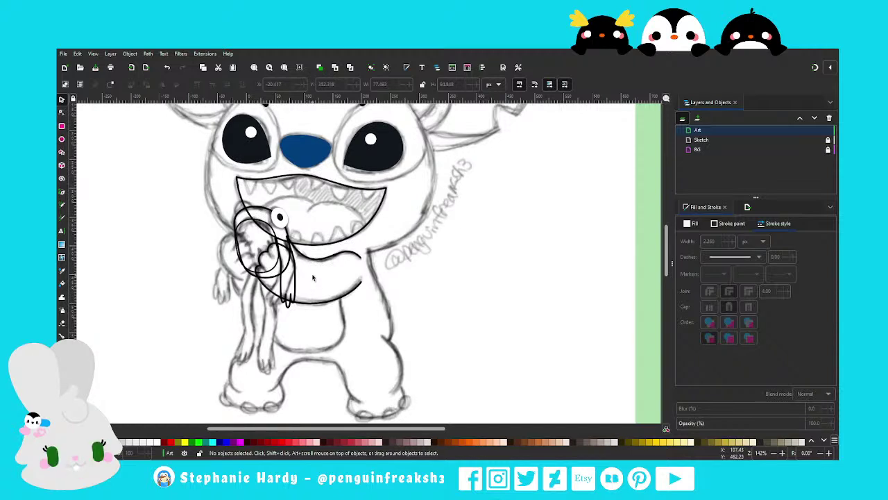
pyautogui.scroll(1, 248, 291)
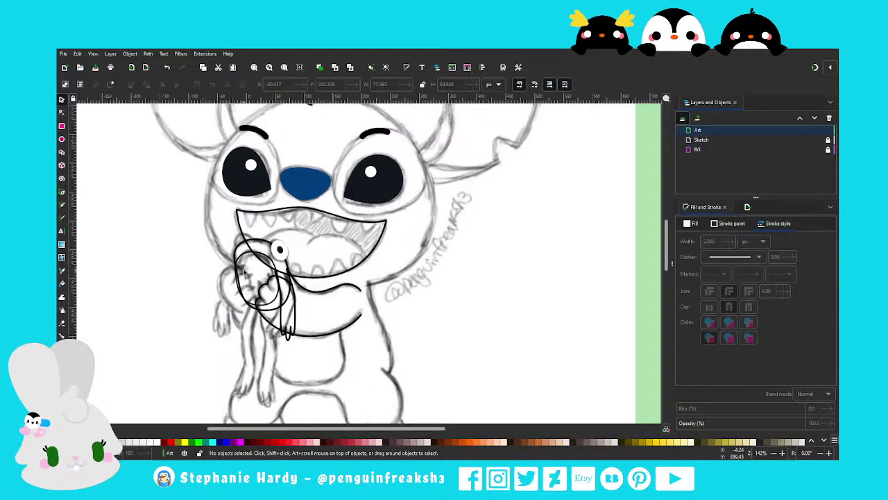
pyautogui.scroll(1, 244, 273)
pyautogui.click(293, 241)
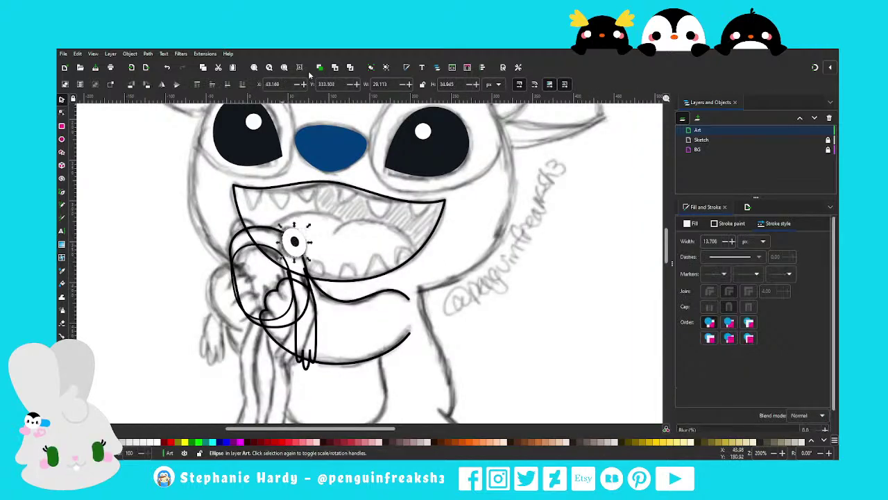
# Move the second white eye to the frog's left, lower it to the bottom, and select the frog outline
pyautogui.moveTo(308, 242); pyautogui.dragTo(237, 236)
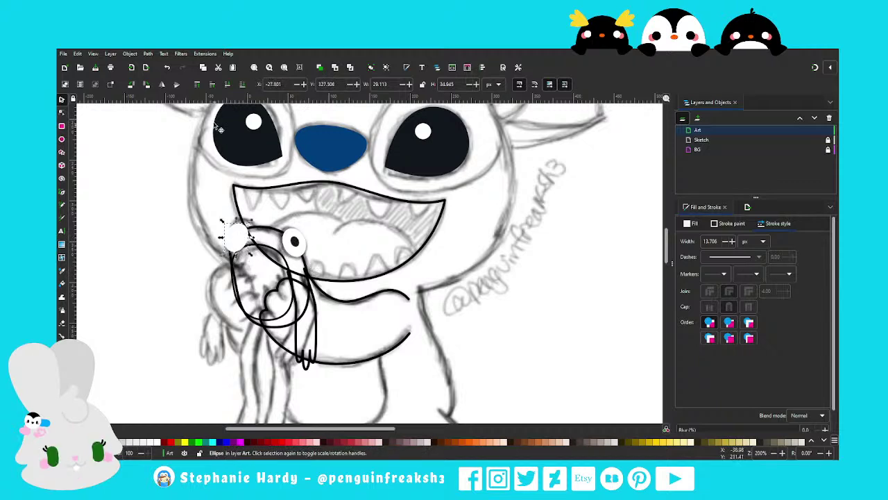
pyautogui.click(242, 86)
pyautogui.moveTo(243, 236); pyautogui.dragTo(239, 235)
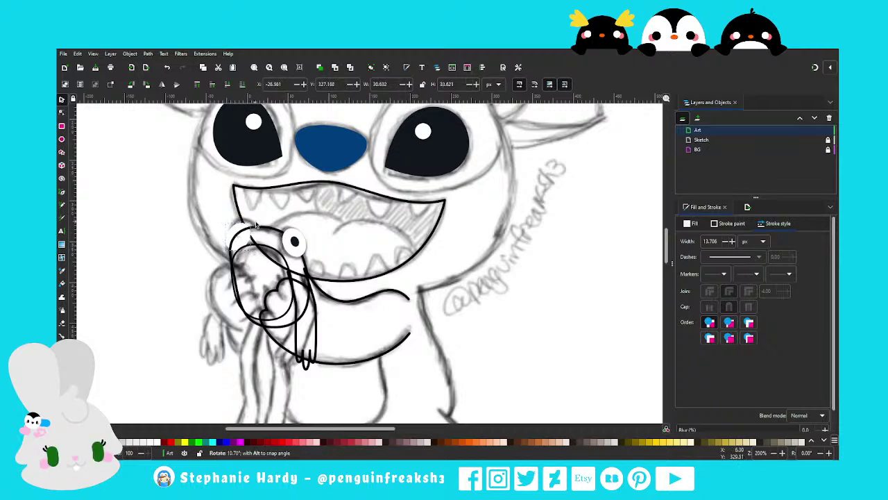
pyautogui.press('Escape')
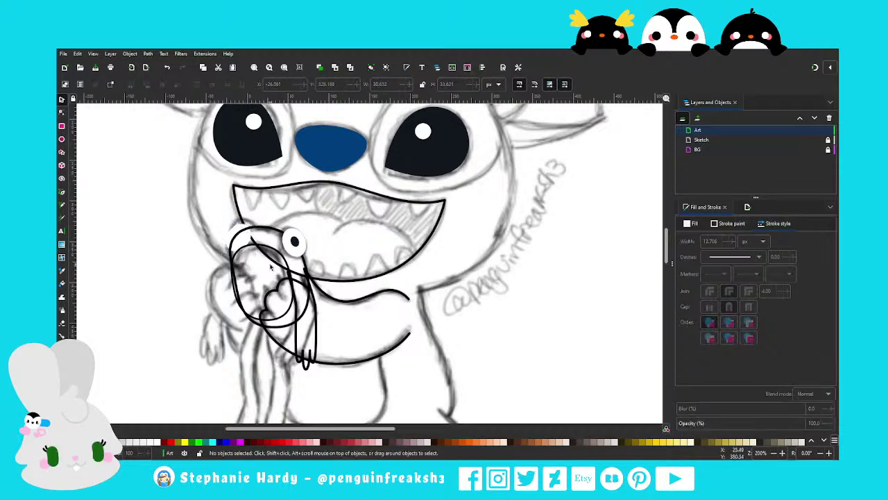
pyautogui.scroll(-1, 270, 240)
pyautogui.click(270, 233)
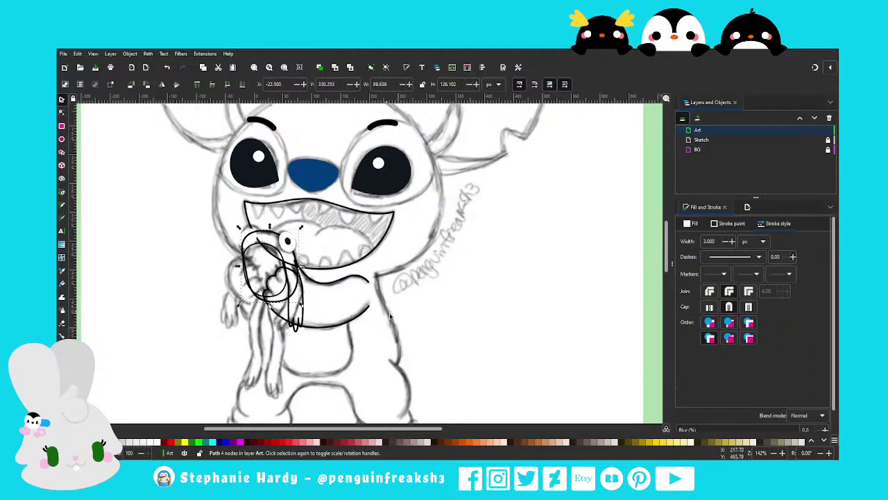
# Review the whole drawing, zoom to 283% on the mouth and hand, and pick the Pen/Pencil tool
pyautogui.press('Escape')
pyautogui.scroll(-1, 396, 288)
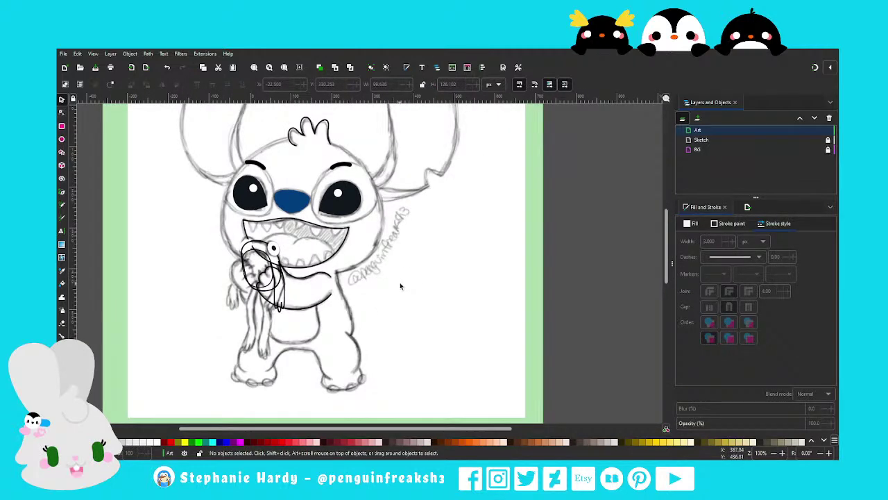
pyautogui.scroll(1, 400, 285)
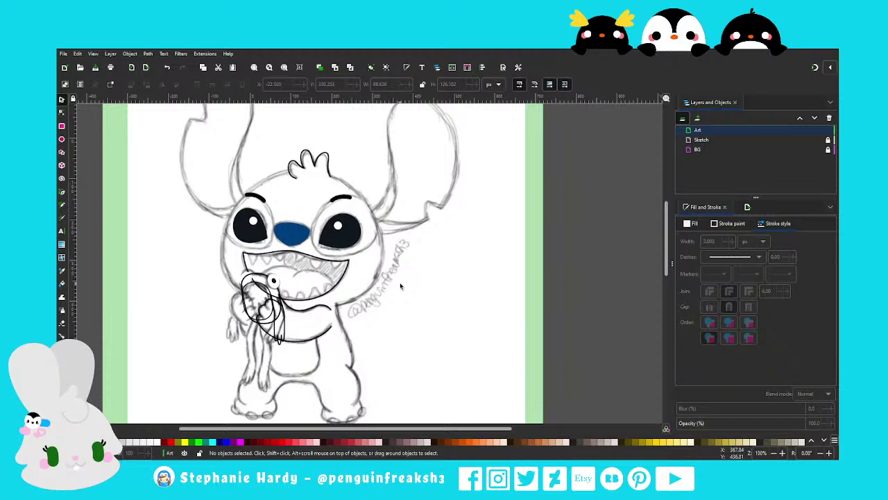
pyautogui.scroll(-1, 400, 286)
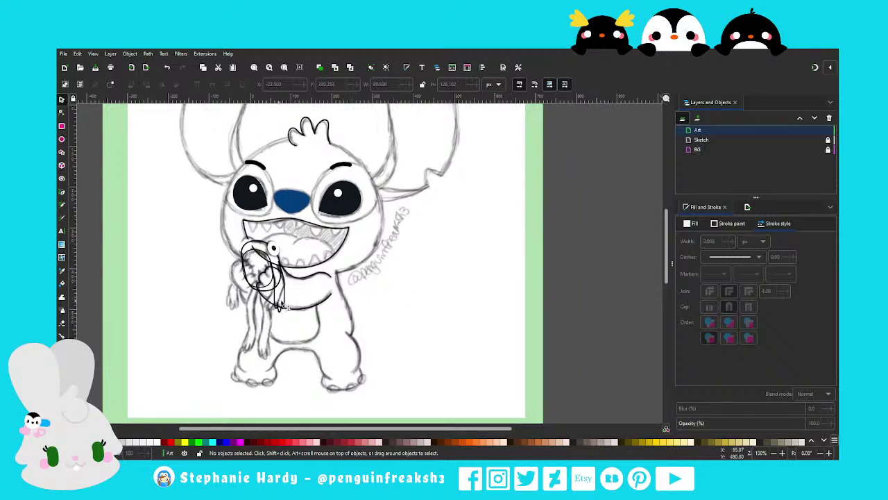
pyautogui.keyDown('ctrl'); pyautogui.scroll(1, 258, 312); pyautogui.keyUp('ctrl')
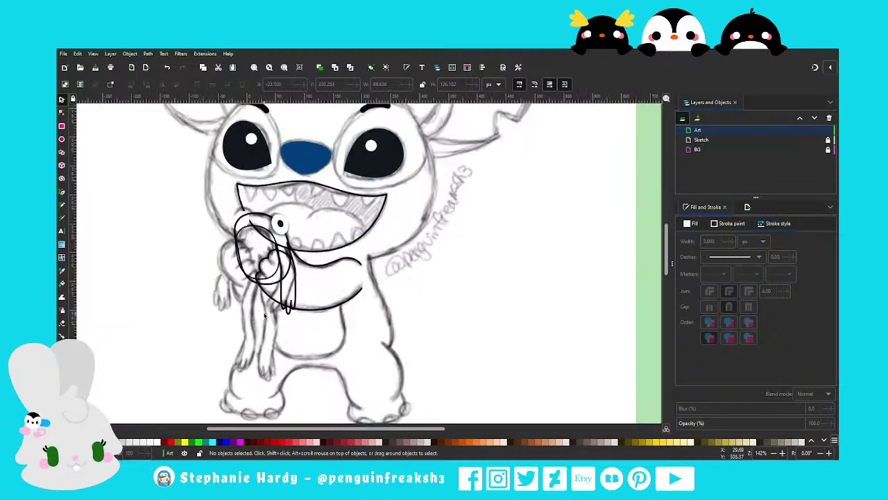
pyautogui.keyDown('ctrl'); pyautogui.scroll(1, 265, 313); pyautogui.keyUp('ctrl')
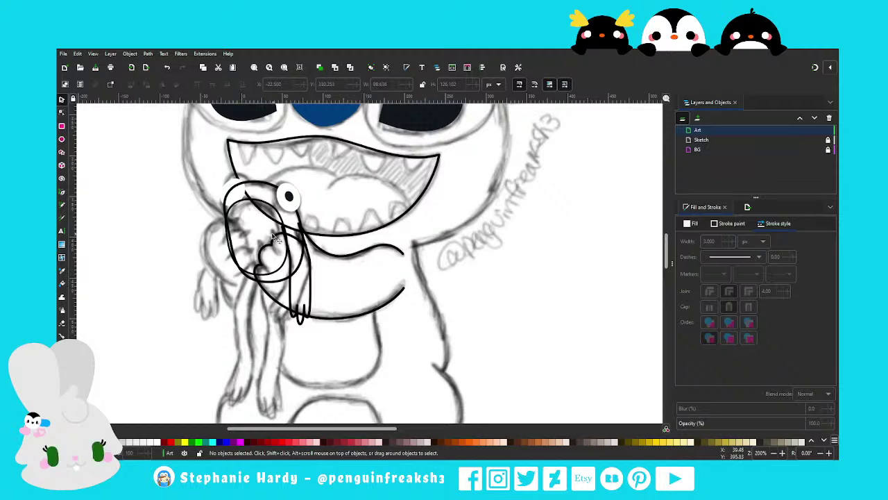
pyautogui.keyDown('ctrl'); pyautogui.scroll(-1, 312, 281); pyautogui.keyUp('ctrl')
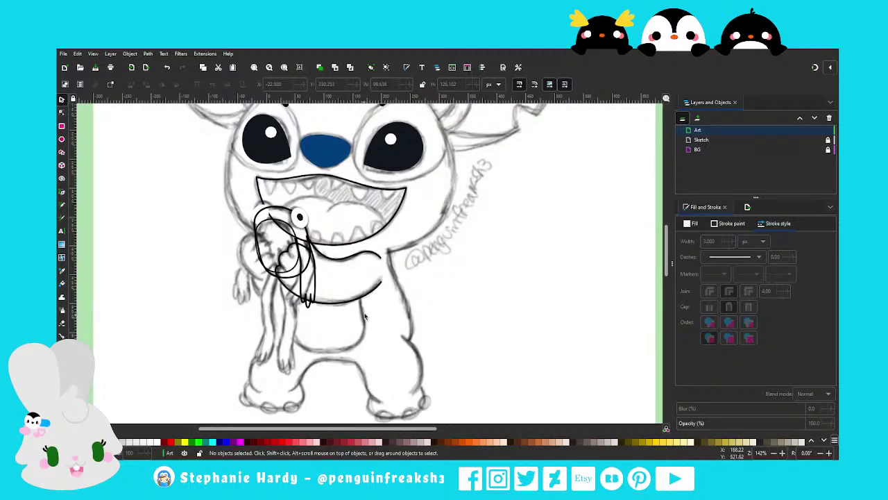
pyautogui.keyDown('ctrl'); pyautogui.scroll(-1, 320, 304); pyautogui.keyUp('ctrl')
pyautogui.keyDown('ctrl'); pyautogui.scroll(-1, 321, 304); pyautogui.keyUp('ctrl')
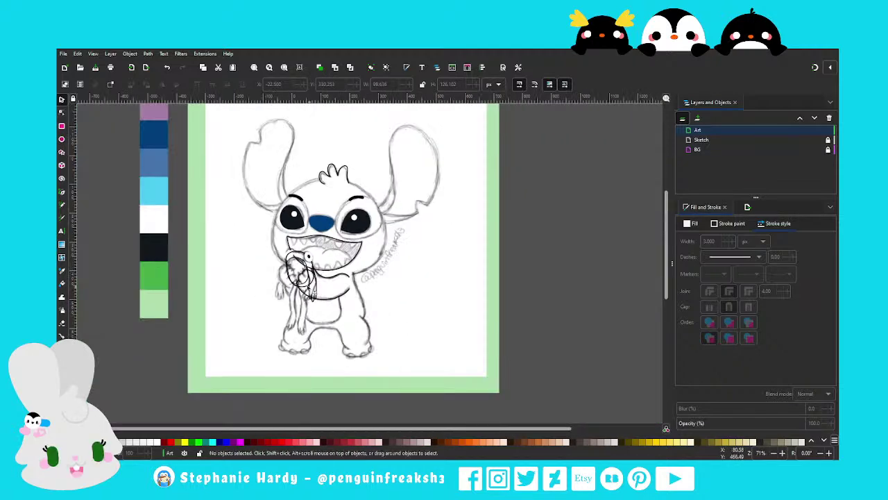
pyautogui.keyDown('ctrl'); pyautogui.scroll(1, 309, 289); pyautogui.keyUp('ctrl')
pyautogui.keyDown('ctrl'); pyautogui.scroll(2, 321, 266); pyautogui.keyUp('ctrl')
pyautogui.keyDown('ctrl'); pyautogui.scroll(1, 321, 266); pyautogui.keyUp('ctrl')
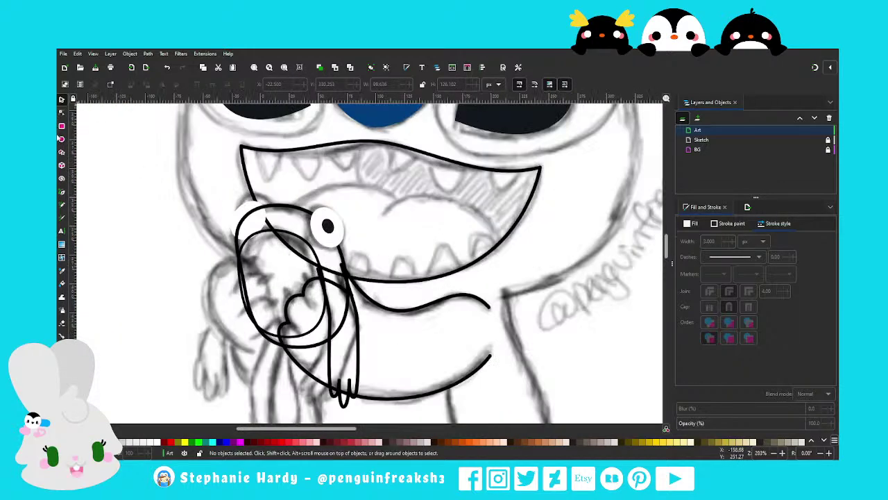
pyautogui.click(61, 192)
# Draw a short curved finger stroke inside the hand with a 5 px stroke width
pyautogui.scroll(-1, 352, 288)
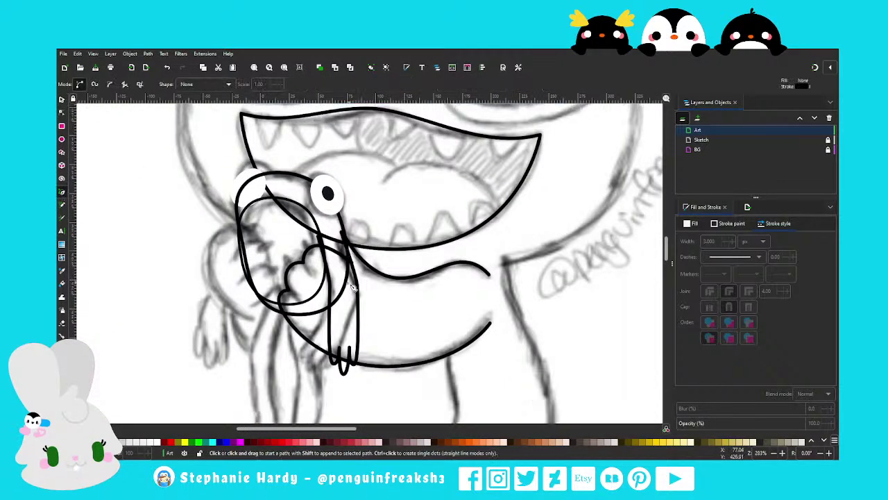
pyautogui.click(303, 262)
pyautogui.doubleClick(305, 302)
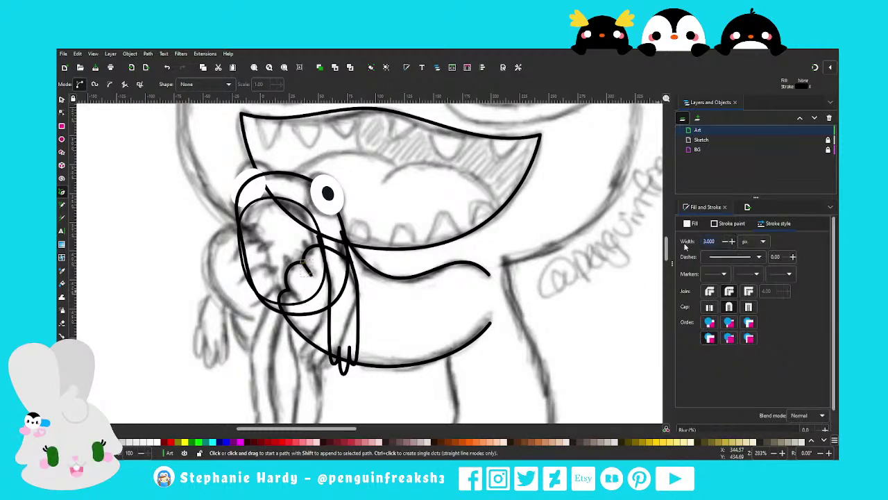
pyautogui.write('10')
pyautogui.press('Return')
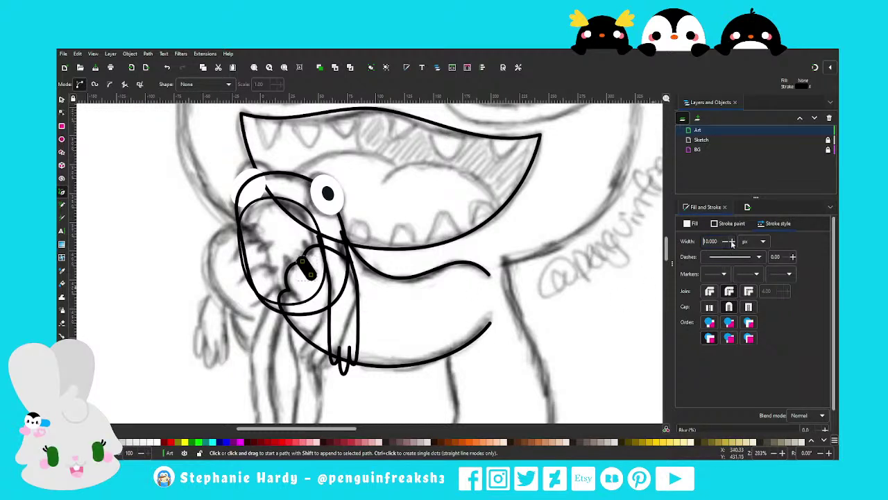
pyautogui.write('5')
pyautogui.press('Return')
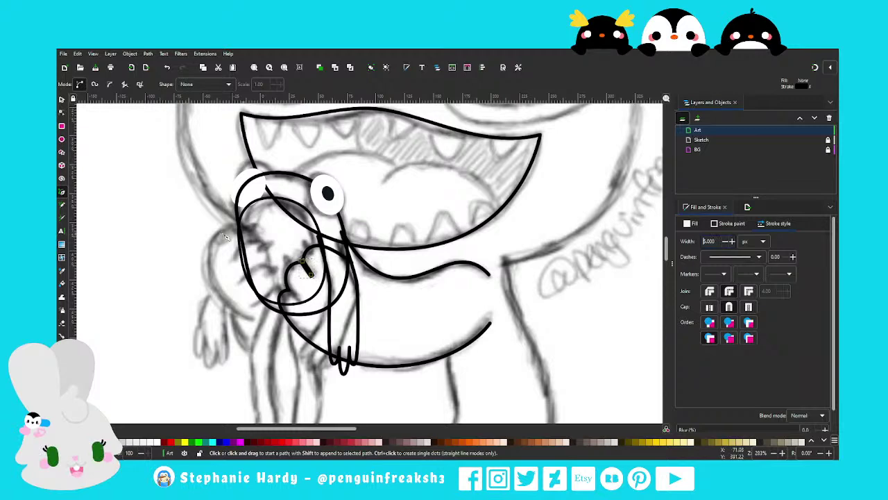
# Adjust the stroke's nodes, move it lower on the hand, and rotate it to lie flatter
pyautogui.click(61, 112)
pyautogui.keyDown('ctrl'); pyautogui.scroll(3, 307, 273); pyautogui.keyUp('ctrl')
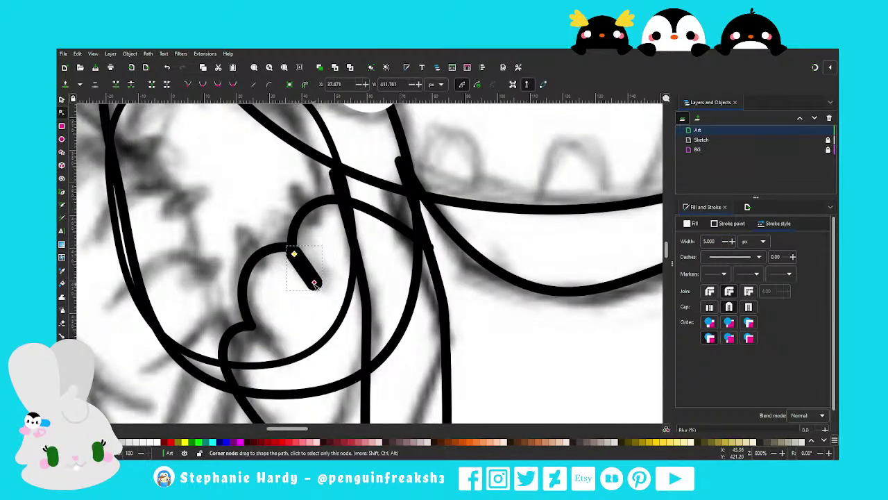
pyautogui.moveTo(313, 282); pyautogui.dragTo(309, 283)
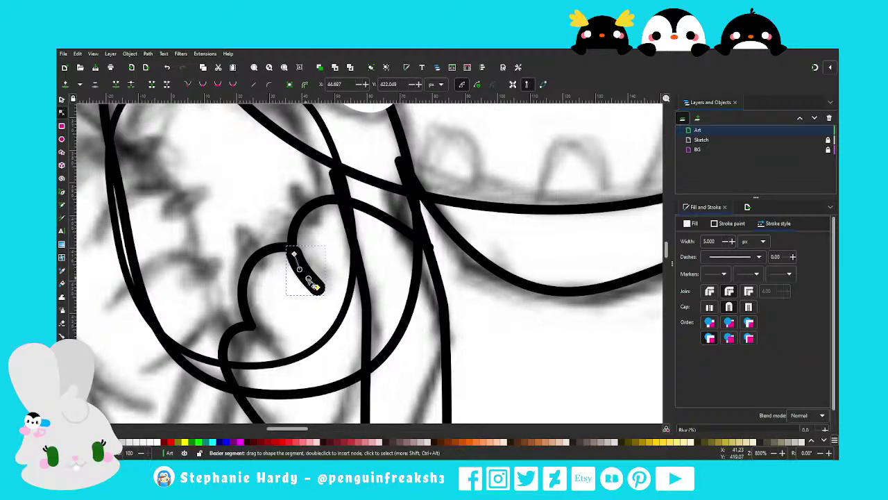
pyautogui.keyDown('ctrl'); pyautogui.scroll(-1, 246, 199); pyautogui.keyUp('ctrl')
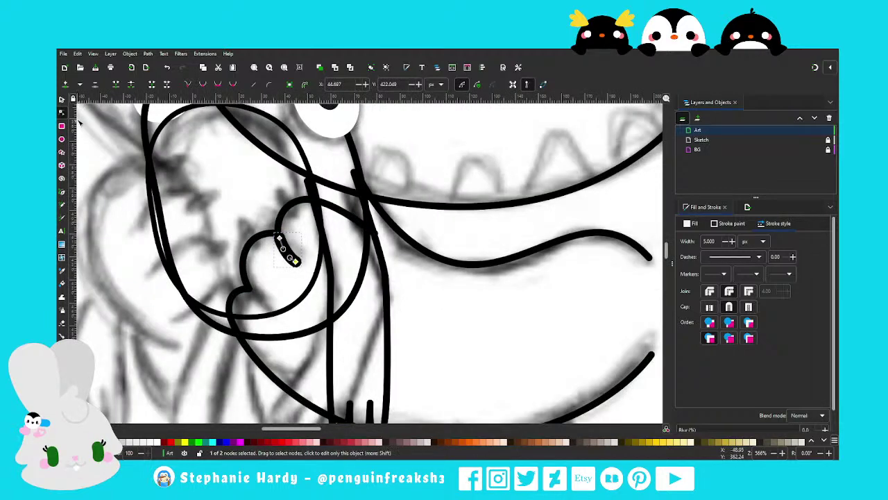
pyautogui.click(71, 100)
pyautogui.moveTo(286, 247)
pyautogui.mouseDown()
pyautogui.moveTo(266, 314)
pyautogui.moveTo(250, 300)
pyautogui.moveTo(284, 297)
pyautogui.mouseUp()
pyautogui.click(264, 310)
pyautogui.press('Escape')
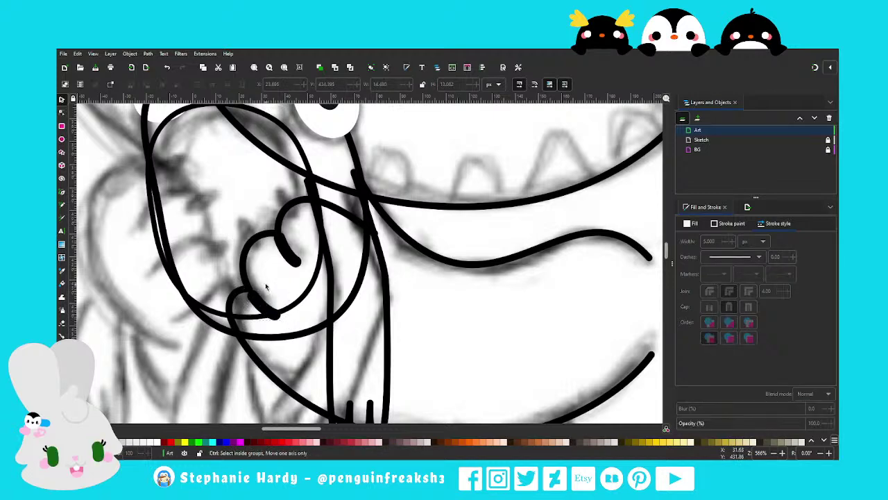
pyautogui.scroll(-3, 281, 295)
pyautogui.scroll(-1, 385, 303)
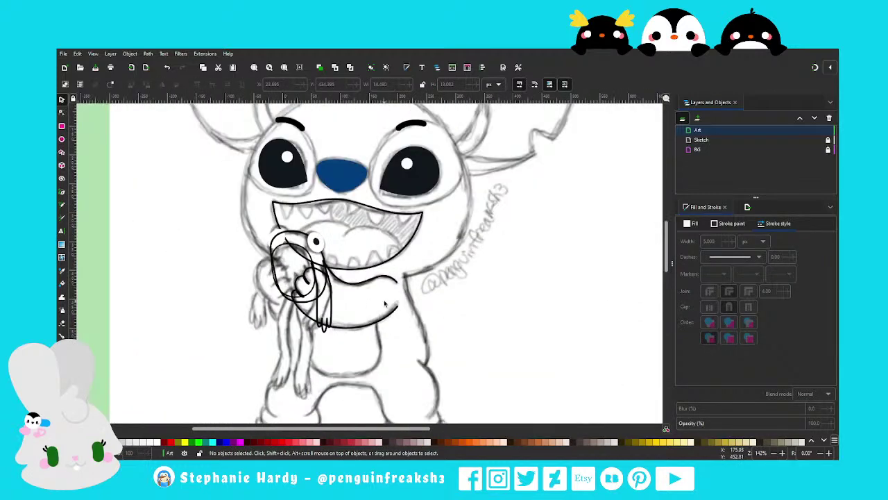
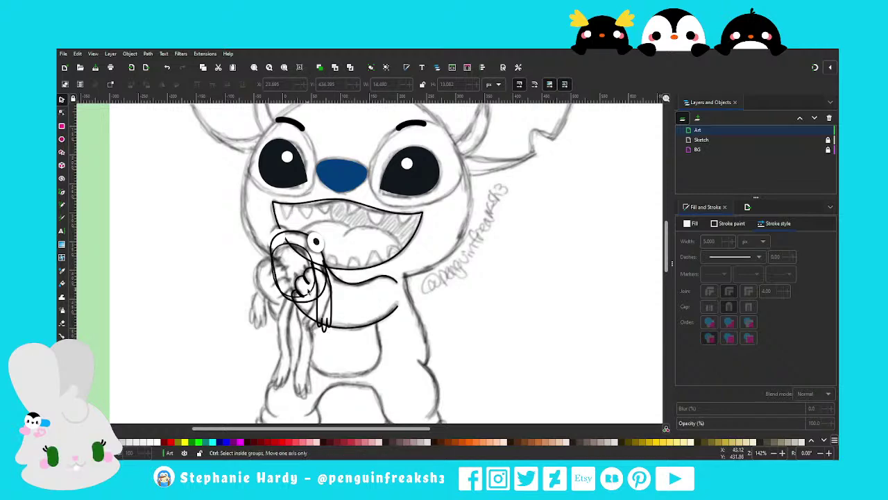
# Thin the lower chin curve to a 1 px stroke width
pyautogui.scroll(1, 303, 298)
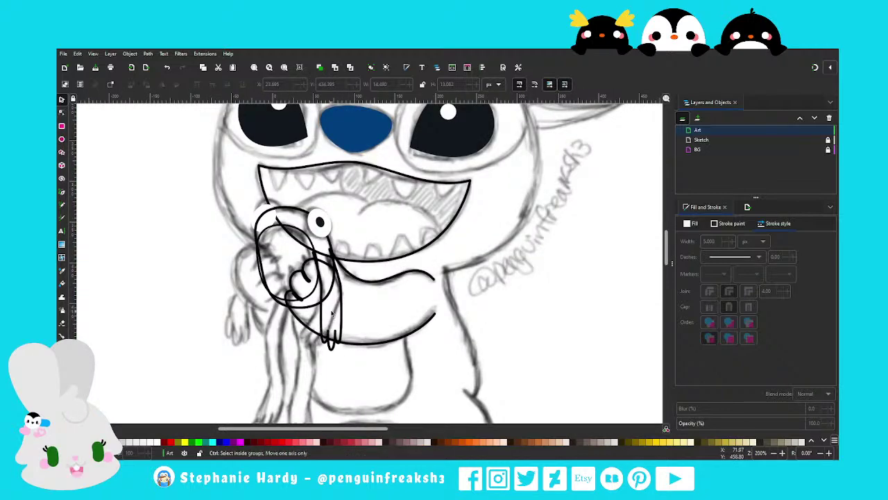
pyautogui.scroll(-1, 331, 314)
pyautogui.click(406, 319)
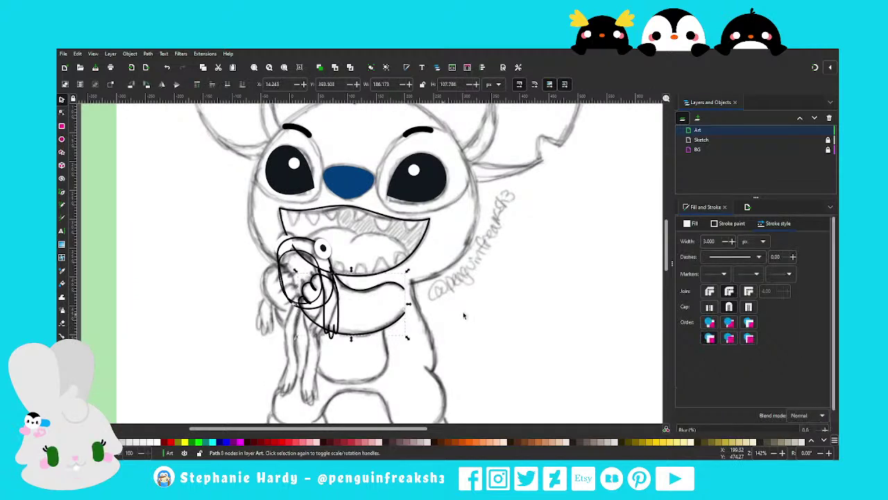
pyautogui.moveTo(718, 246); pyautogui.dragTo(701, 245)
pyautogui.write('10.000')
pyautogui.press('Return')
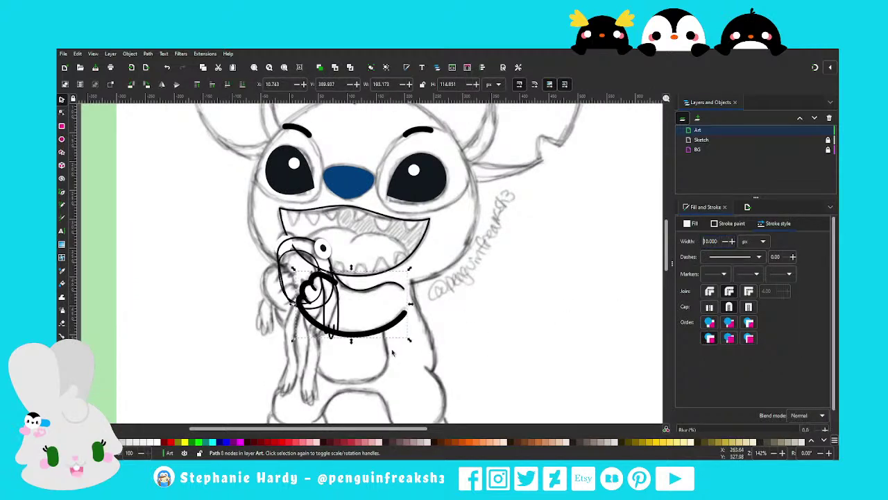
pyautogui.scroll(2, 368, 332)
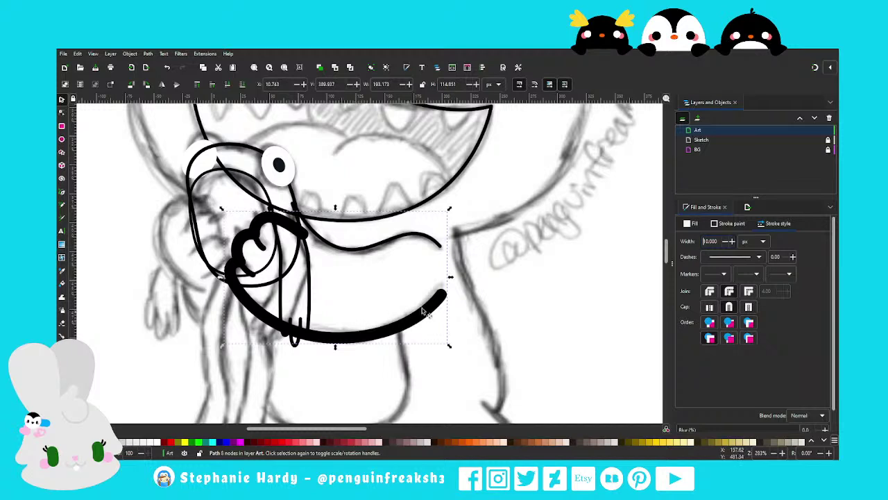
pyautogui.write('1')
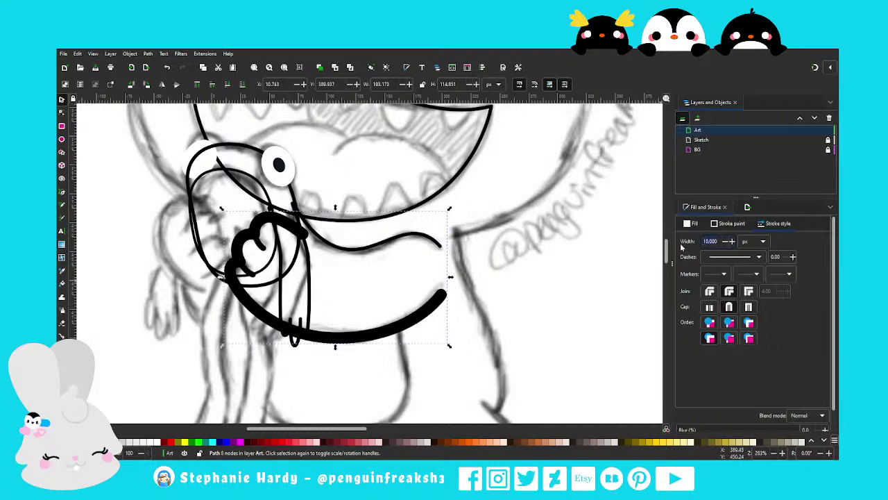
pyautogui.press('Return')
pyautogui.press('Escape')
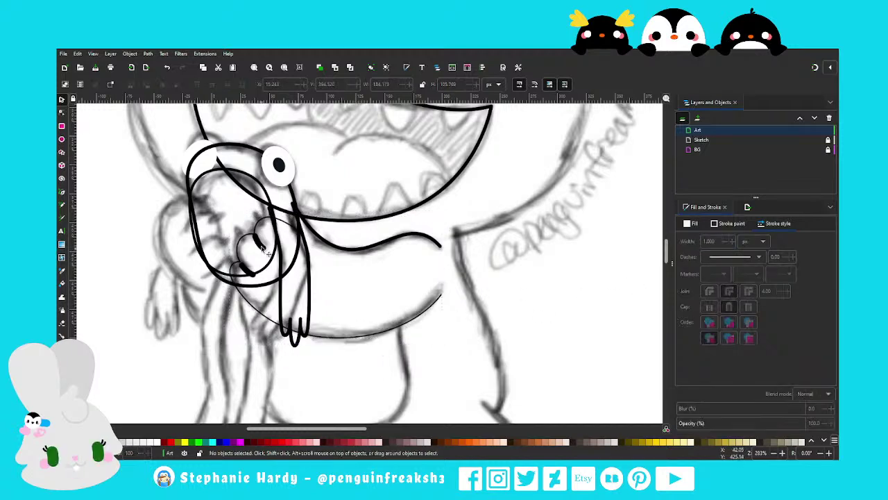
# Make the wavy line under the lower teeth a bold 10 px stroke
pyautogui.click(346, 247)
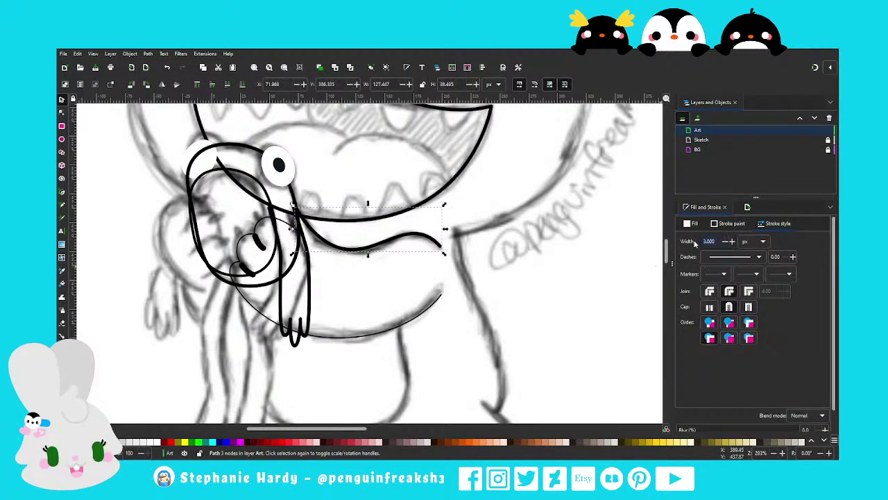
pyautogui.write('10')
pyautogui.press('Return')
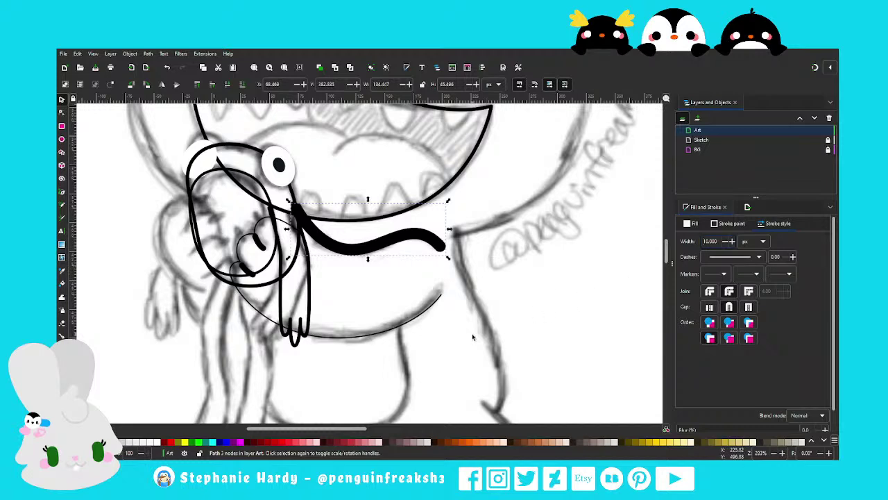
pyautogui.press('Escape')
pyautogui.scroll(-1, 341, 284)
pyautogui.scroll(-2, 341, 284)
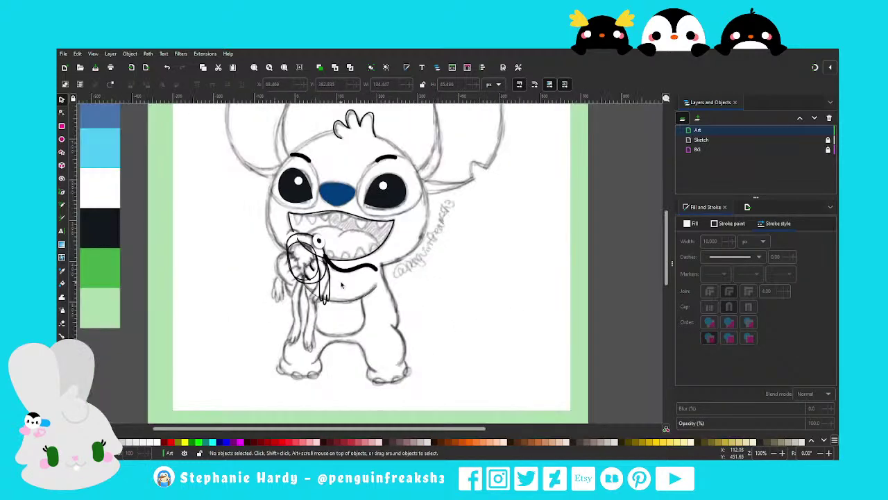
pyautogui.scroll(1, 340, 285)
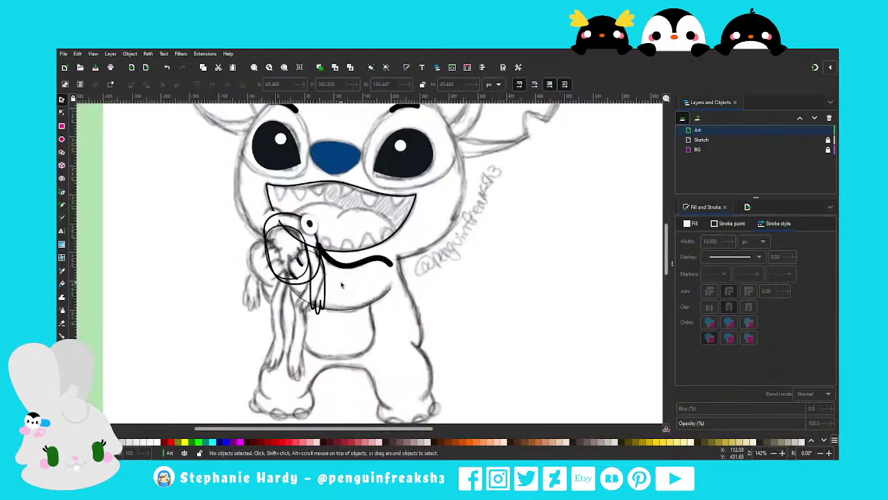
pyautogui.click(292, 214)
# Draw a short 5 px stitch stroke on the frog doll's face with the Pen tool
pyautogui.press('Escape')
pyautogui.scroll(2, 278, 267)
pyautogui.scroll(2, 245, 290)
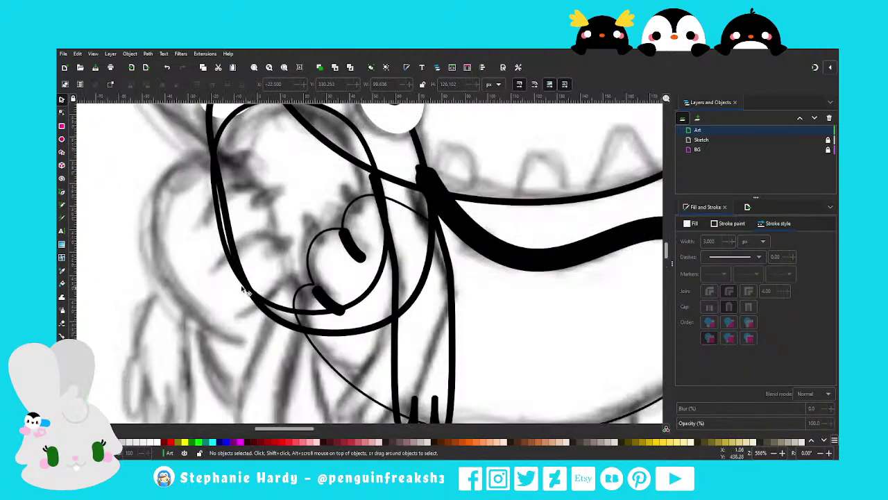
pyautogui.click(63, 193)
pyautogui.click(345, 192)
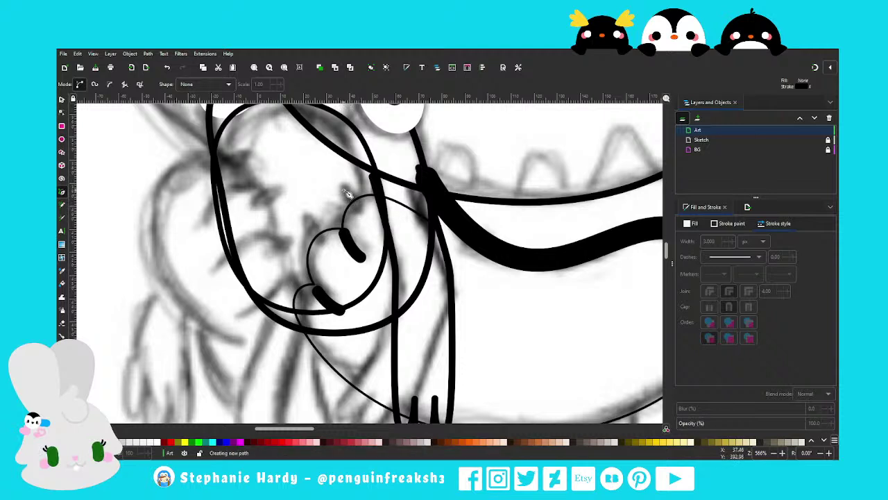
pyautogui.doubleClick(360, 208)
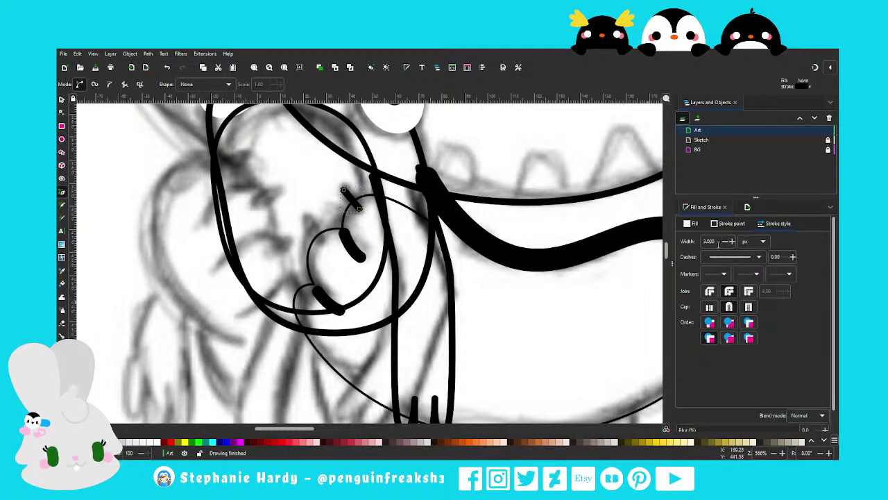
pyautogui.write('5')
pyautogui.press('Return')
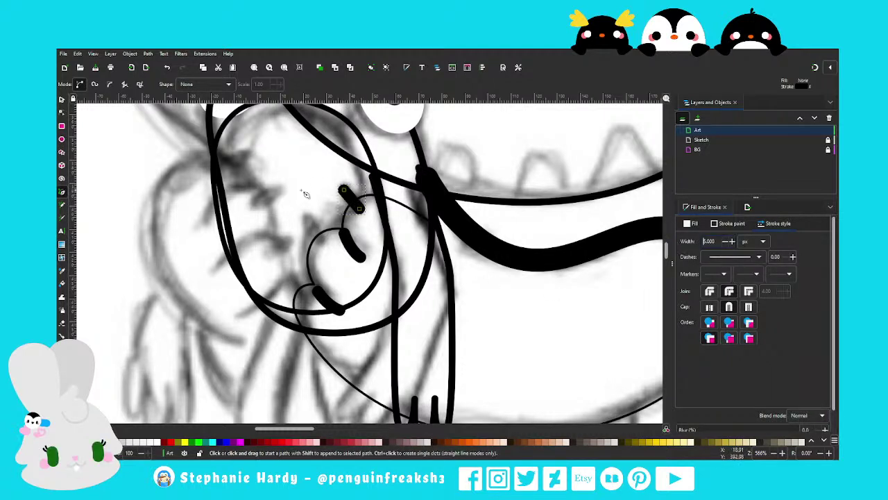
# Duplicate the stitch stroke twice and place the copies lower on the frog's face
pyautogui.click(61, 99)
pyautogui.hotkey('ctrl', 'd')
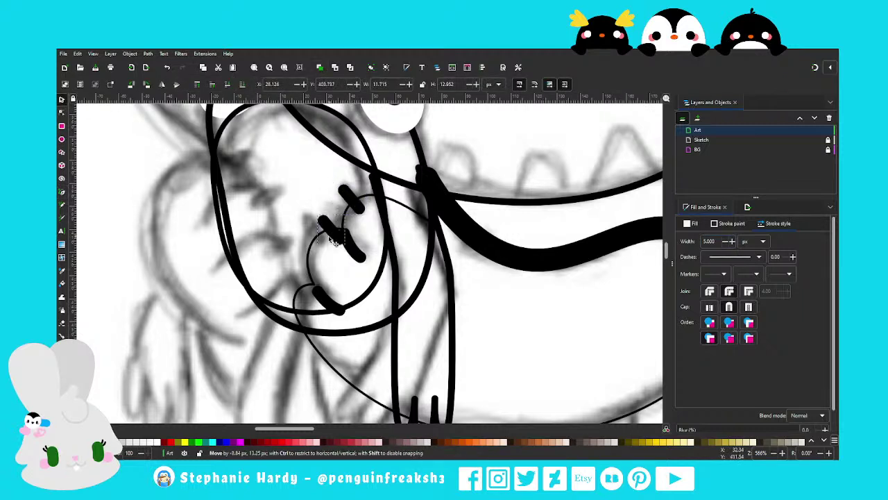
pyautogui.moveTo(351, 199)
pyautogui.mouseDown()
pyautogui.moveTo(312, 243)
pyautogui.moveTo(306, 300)
pyautogui.mouseUp()
pyautogui.hotkey('ctrl', 'd')
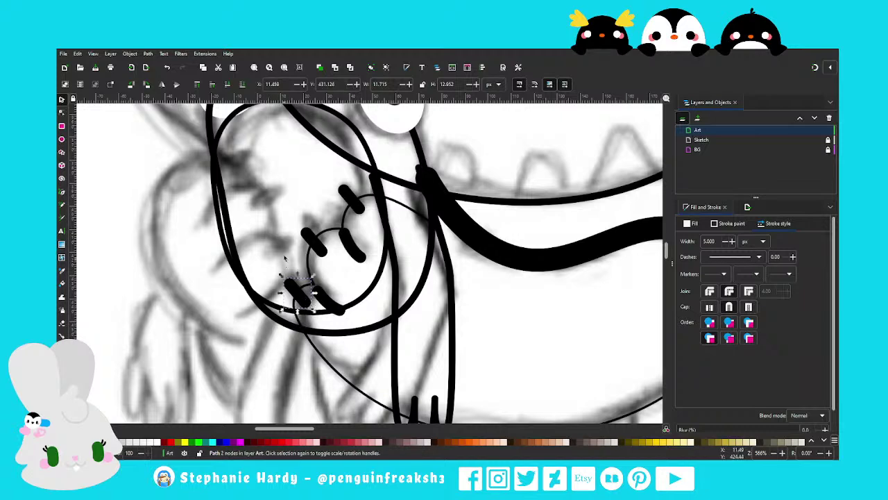
pyautogui.click(269, 224)
pyautogui.scroll(-2, 269, 223)
pyautogui.scroll(-1, 268, 223)
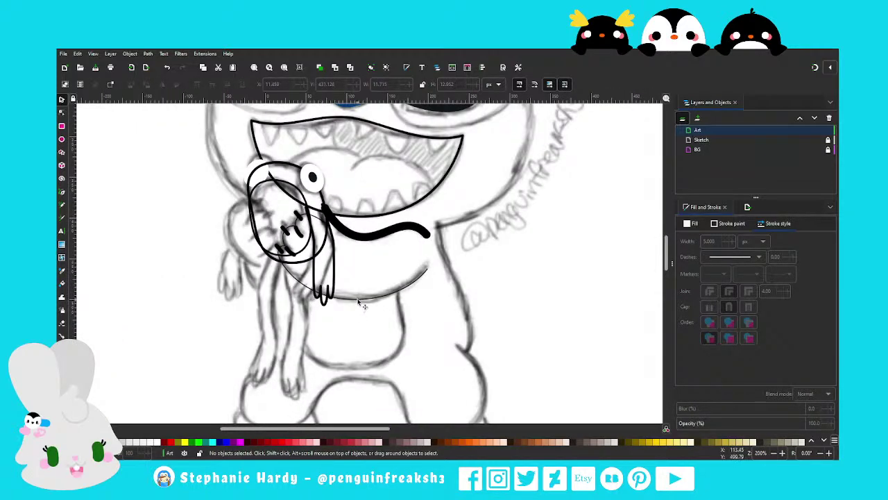
# Give the dripping shape beside the frog a flat colour fill
pyautogui.click(340, 279)
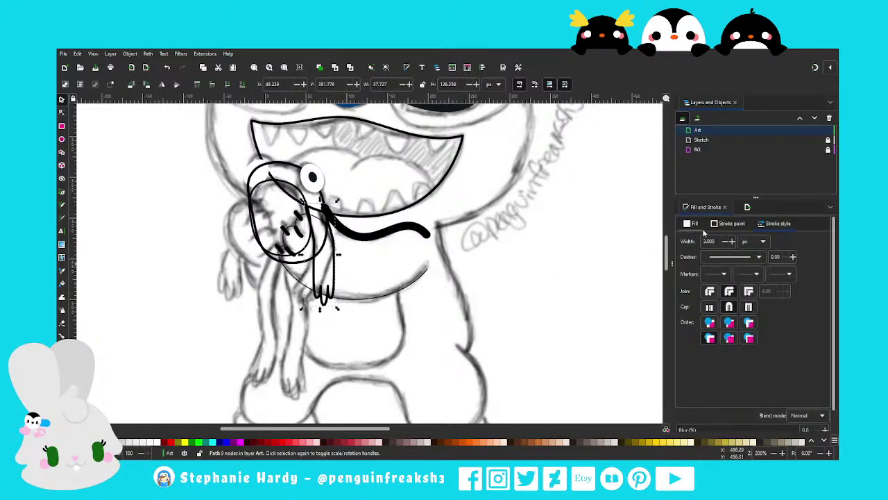
pyautogui.click(692, 223)
pyautogui.click(684, 240)
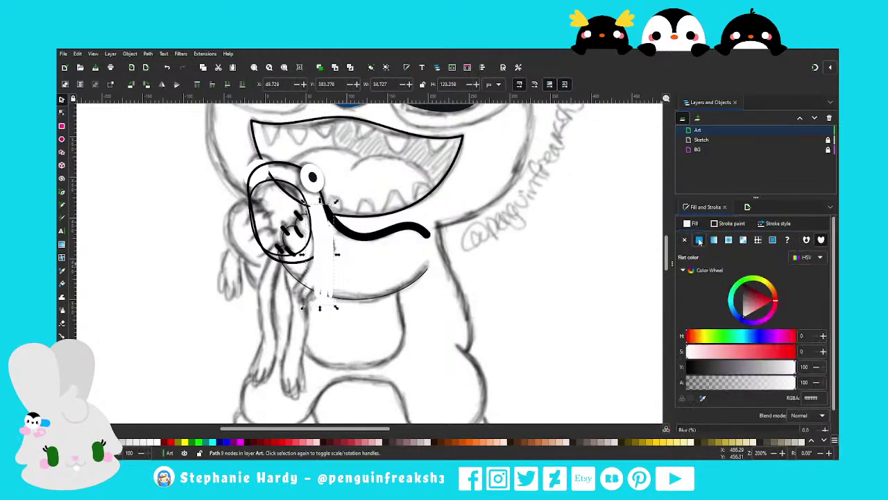
pyautogui.keyDown('ctrl'); pyautogui.scroll(-3, 436, 289); pyautogui.keyUp('ctrl')
# Fill the dripping shape with the green swatch colour
pyautogui.press('d')
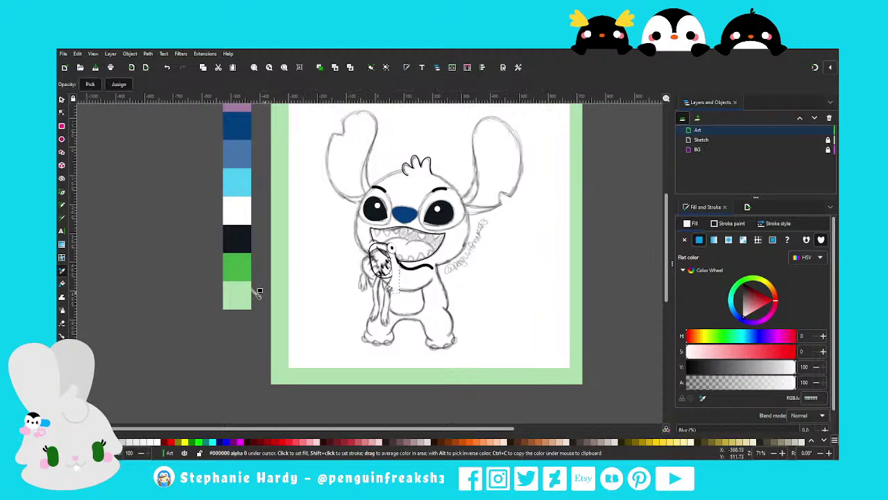
pyautogui.click(237, 267)
pyautogui.press('d')
pyautogui.click(506, 313)
pyautogui.keyDown('ctrl'); pyautogui.scroll(1, 486, 305); pyautogui.keyUp('ctrl')
pyautogui.keyDown('ctrl'); pyautogui.scroll(2, 437, 292); pyautogui.keyUp('ctrl')
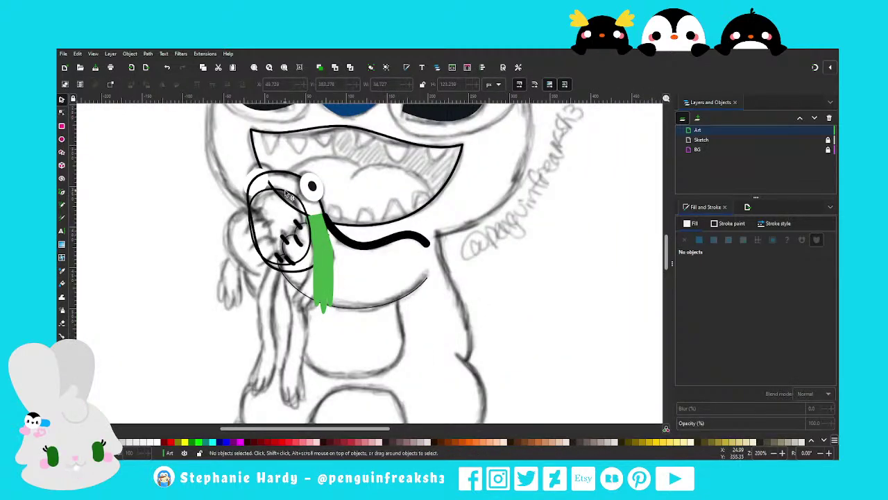
pyautogui.click(303, 206)
pyautogui.press('Escape')
pyautogui.scroll(1, 307, 278)
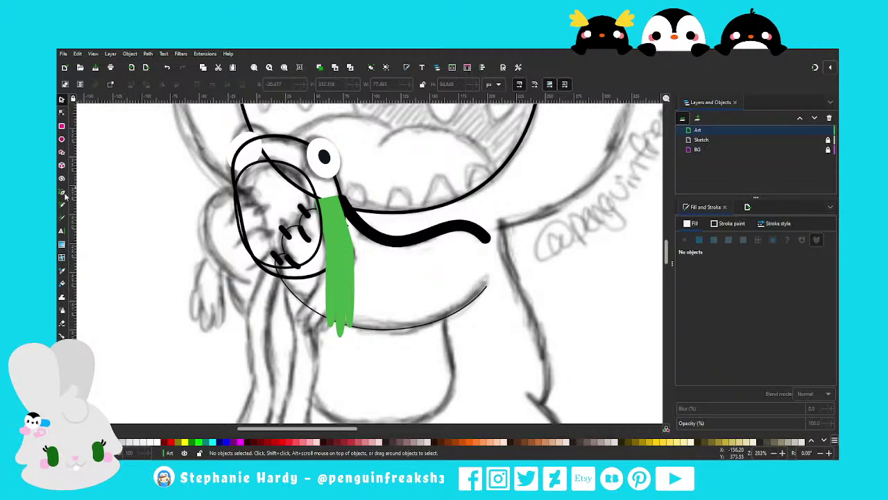
pyautogui.scroll(1, 248, 197)
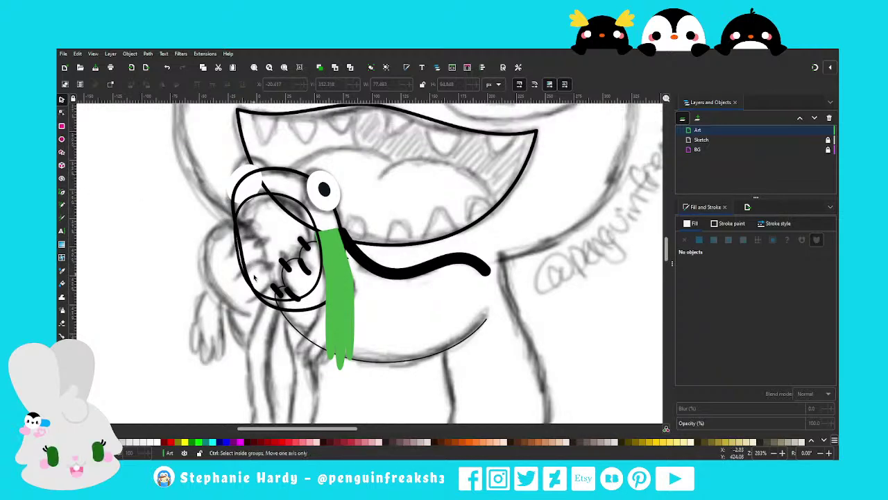
pyautogui.scroll(1, 236, 277)
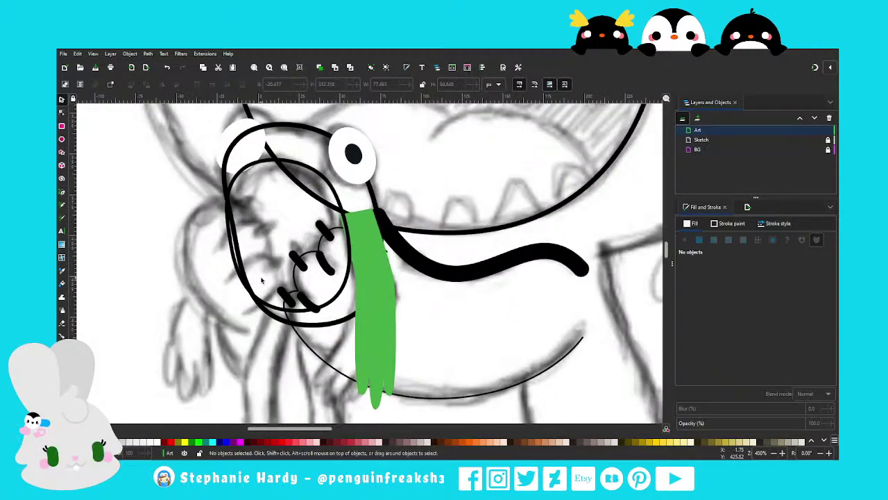
# Duplicate a stitch mark, move it to the frog's left edge, rotate it, and place another copy higher
pyautogui.click(62, 192)
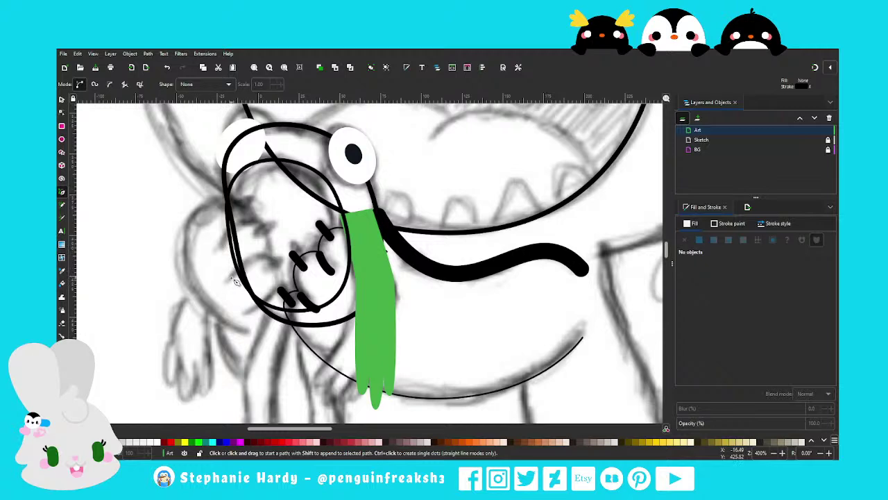
pyautogui.click(61, 99)
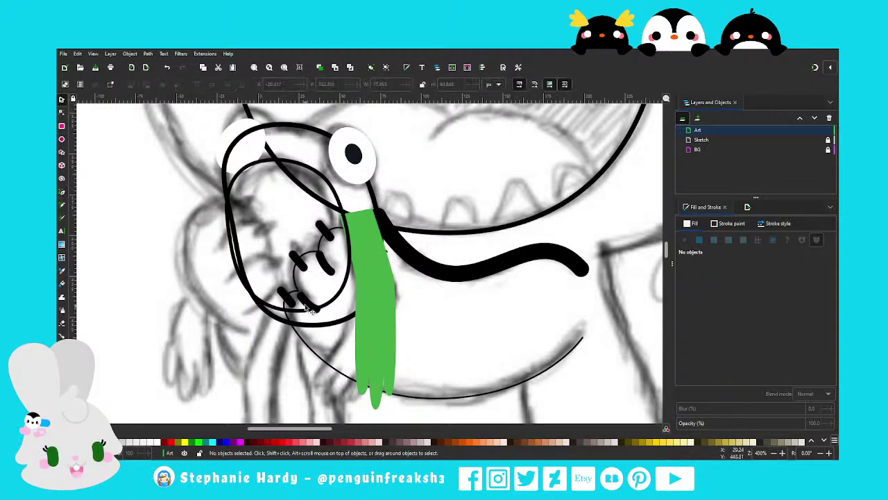
pyautogui.click(306, 301)
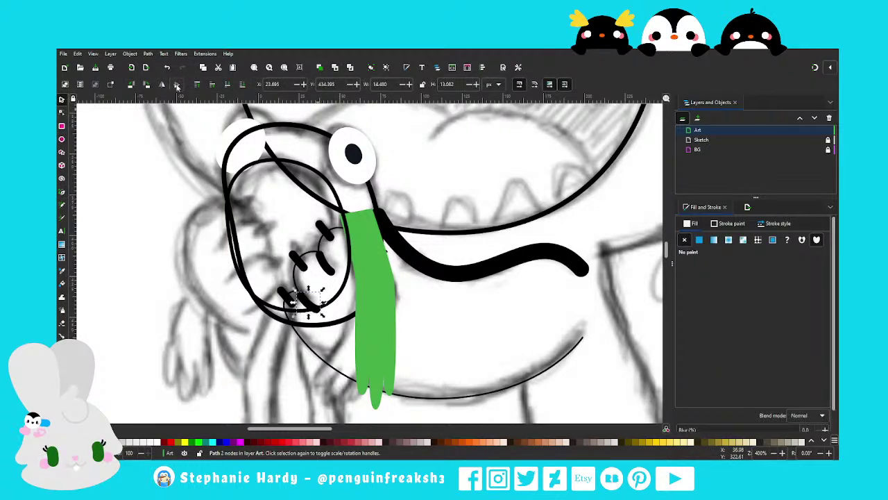
pyautogui.hotkey('ctrl', 'd')
pyautogui.moveTo(309, 302)
pyautogui.mouseDown()
pyautogui.moveTo(243, 259)
pyautogui.moveTo(256, 282)
pyautogui.moveTo(266, 269)
pyautogui.moveTo(242, 221)
pyautogui.mouseUp()
pyautogui.click(240, 257)
pyautogui.click(325, 67)
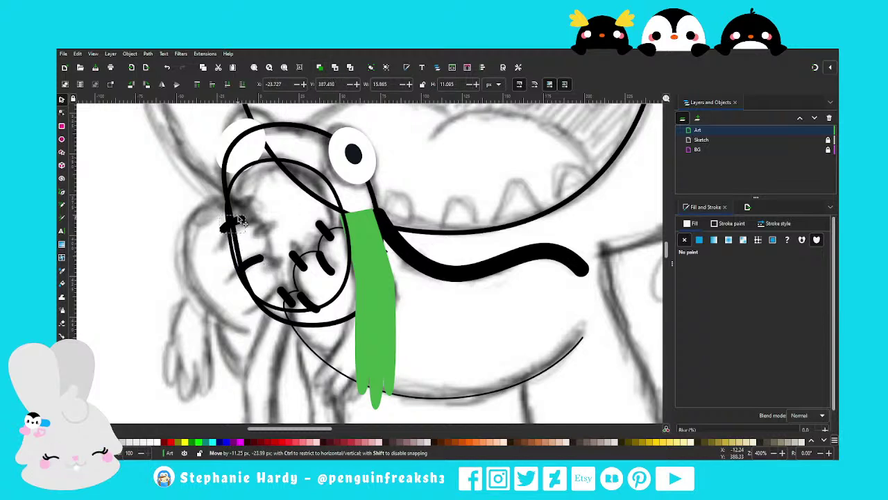
pyautogui.press('Escape')
pyautogui.scroll(-1, 268, 227)
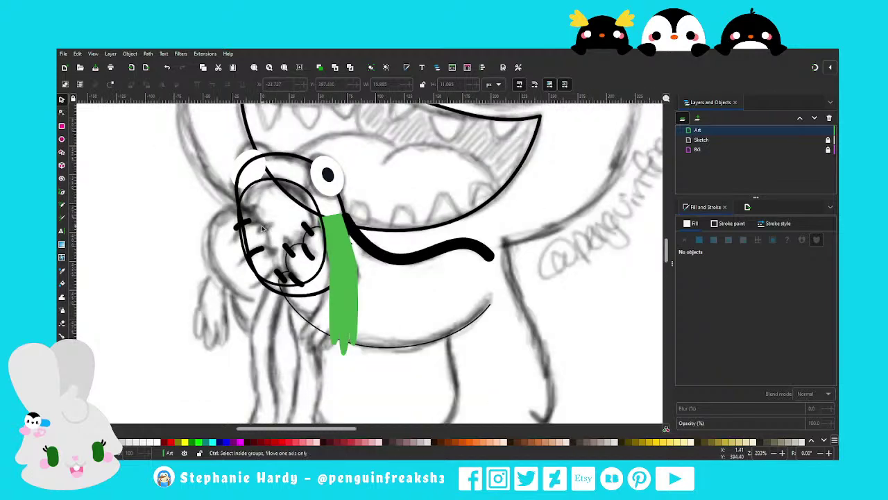
pyautogui.scroll(1, 262, 229)
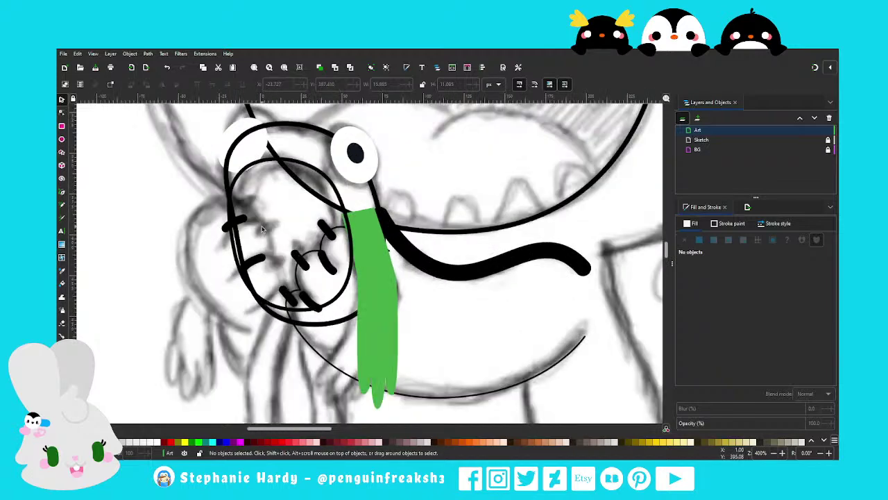
pyautogui.click(62, 194)
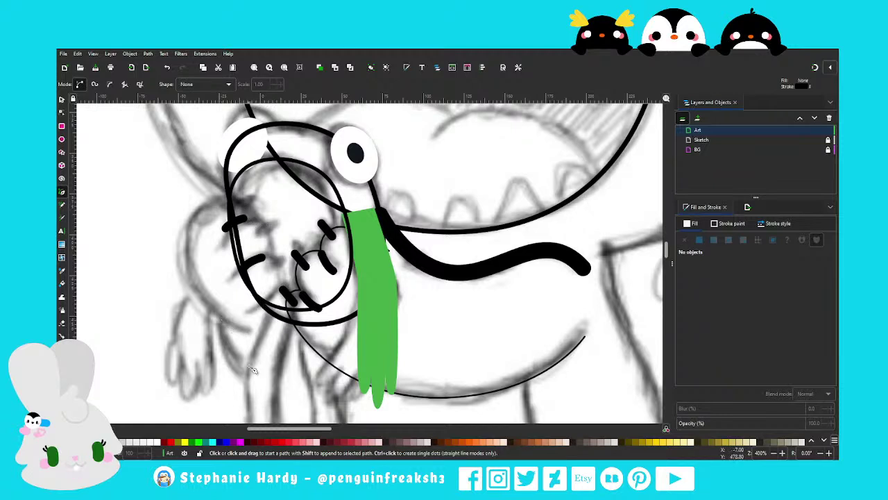
# Click out a closed arm outline hanging below the frog doll's head
pyautogui.keyDown('ctrl'); pyautogui.scroll(-1, 243, 375); pyautogui.keyUp('ctrl')
pyautogui.scroll(-3, 319, 309)
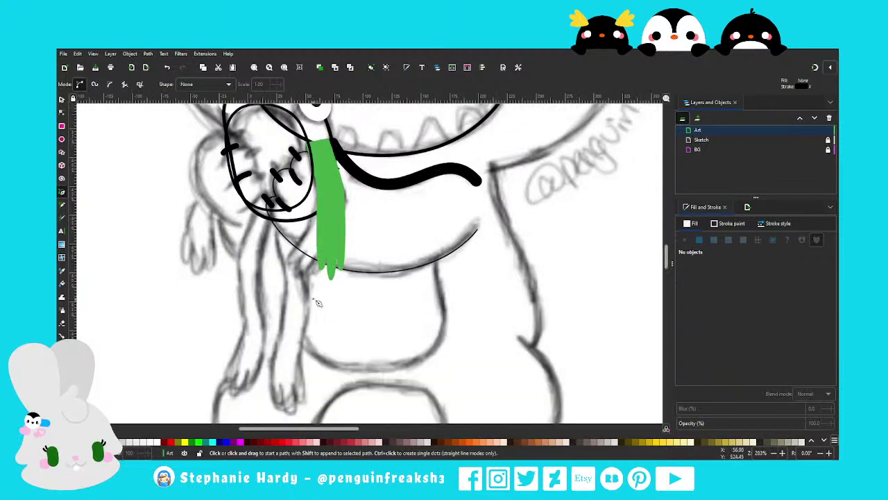
pyautogui.scroll(-1, 309, 229)
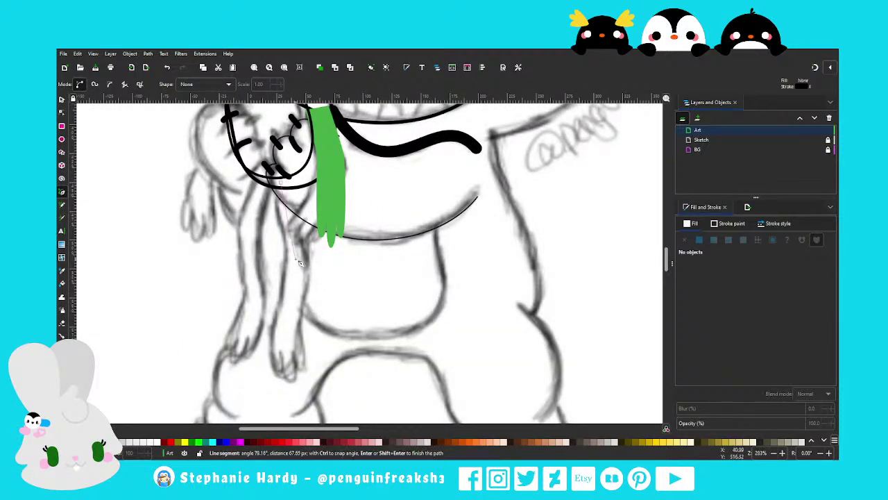
pyautogui.click(280, 373)
pyautogui.click(307, 379)
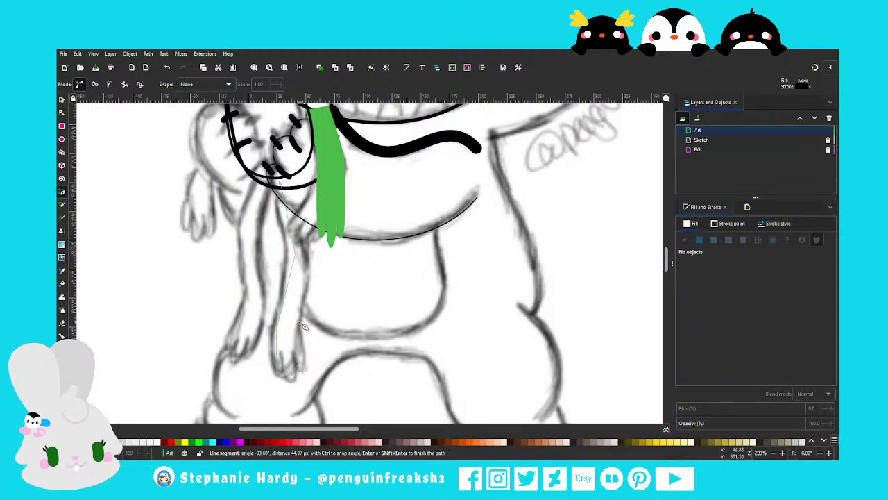
pyautogui.click(322, 262)
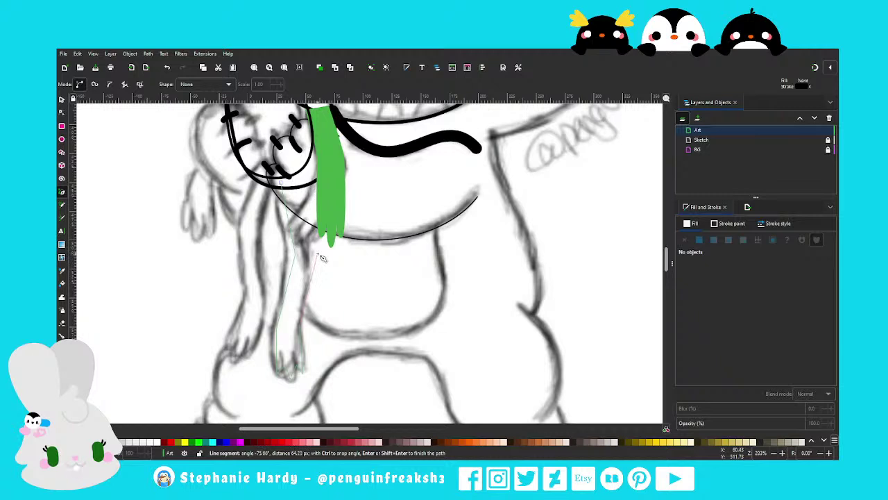
pyautogui.click(303, 179)
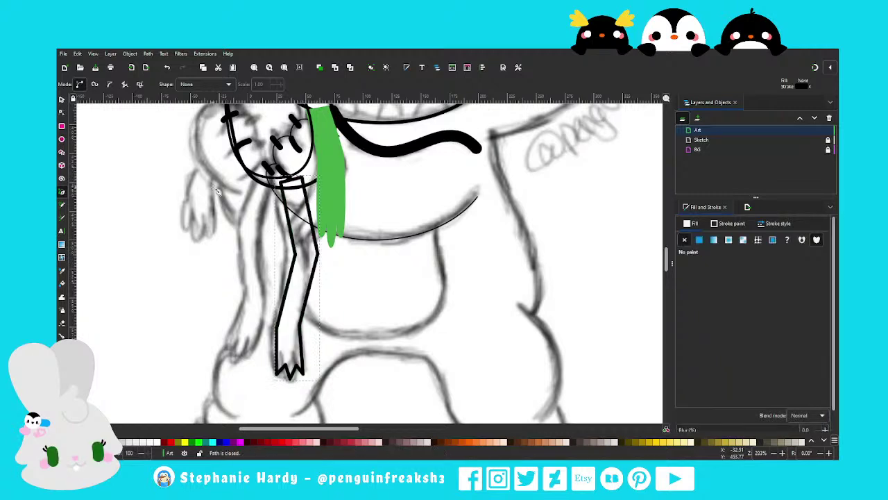
# Turn the arm's middle segments into curves and bend both sides
pyautogui.click(62, 114)
pyautogui.moveTo(349, 337); pyautogui.dragTo(260, 246)
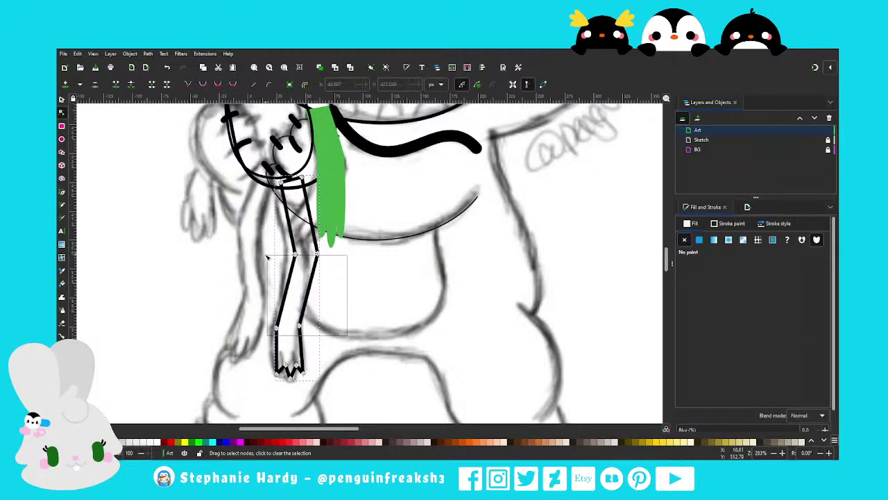
pyautogui.click(217, 84)
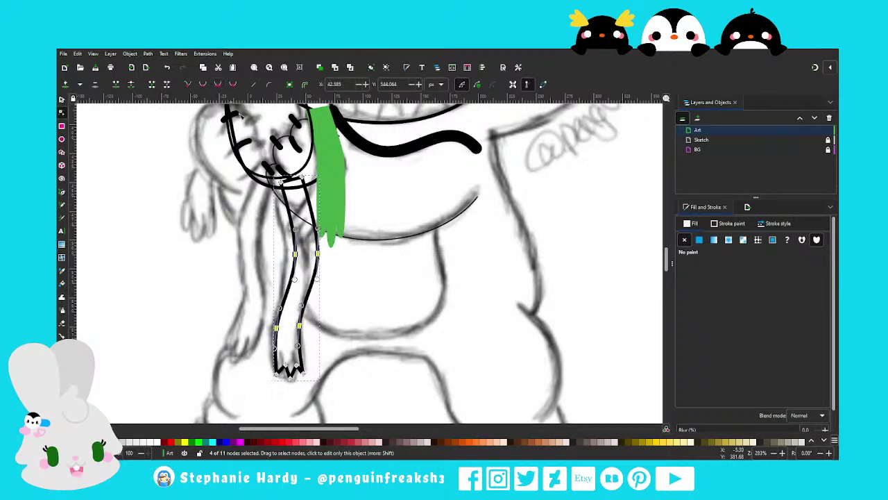
pyautogui.moveTo(297, 222)
pyautogui.mouseDown()
pyautogui.moveTo(292, 240)
pyautogui.moveTo(317, 240)
pyautogui.mouseUp()
pyautogui.moveTo(281, 310)
pyautogui.mouseDown()
pyautogui.moveTo(277, 318)
pyautogui.moveTo(299, 321)
pyautogui.mouseUp()
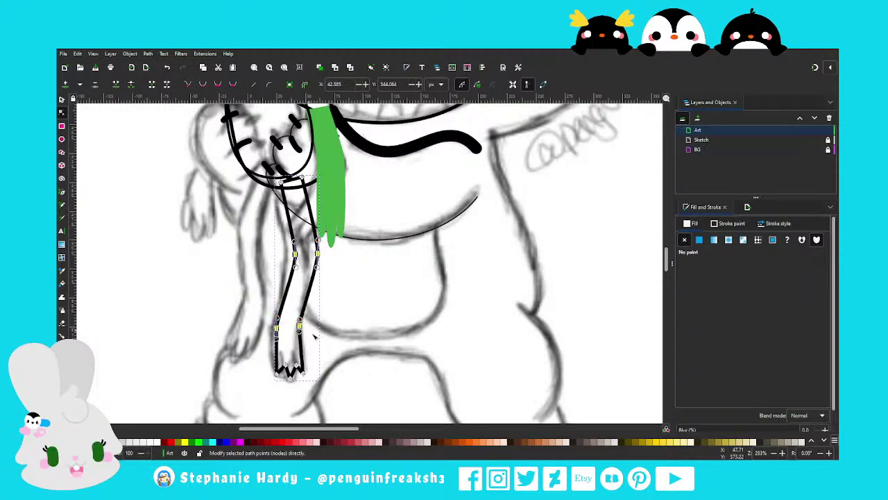
# Smooth the three paw nodes and reshape the paw's lobes and left contour
pyautogui.scroll(-1, 323, 367)
pyautogui.moveTo(329, 380); pyautogui.dragTo(267, 340)
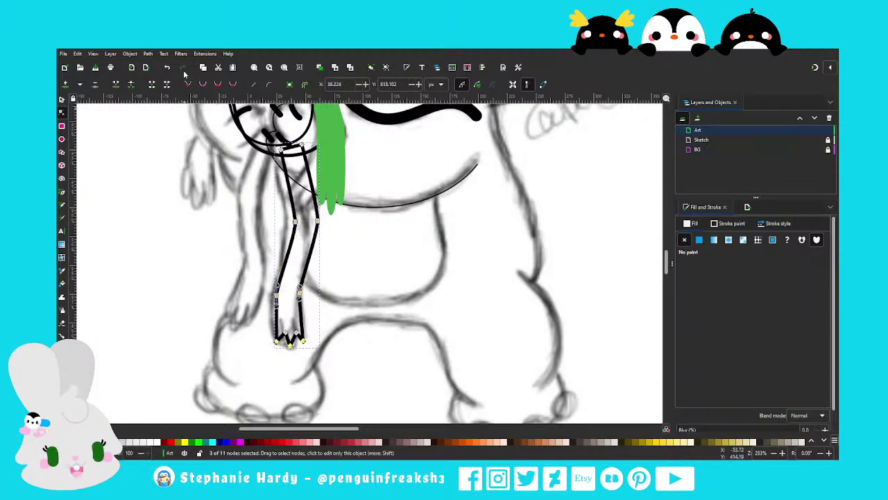
pyautogui.click(218, 85)
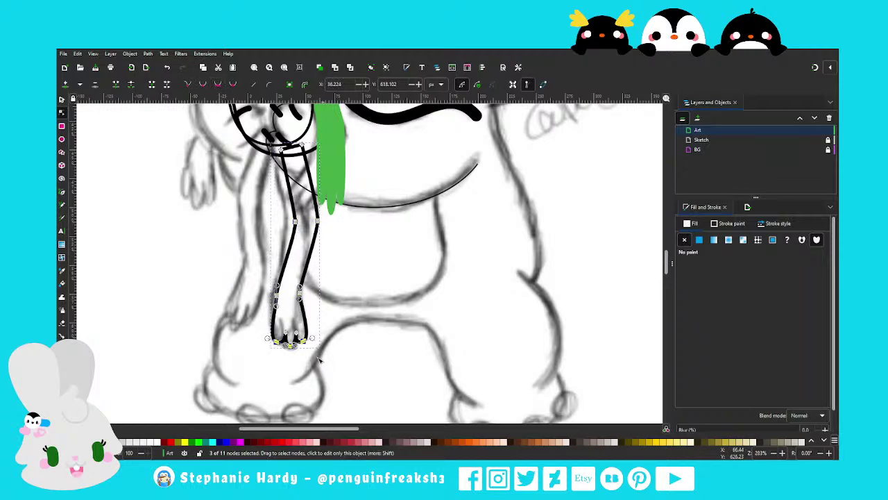
pyautogui.scroll(2, 298, 365)
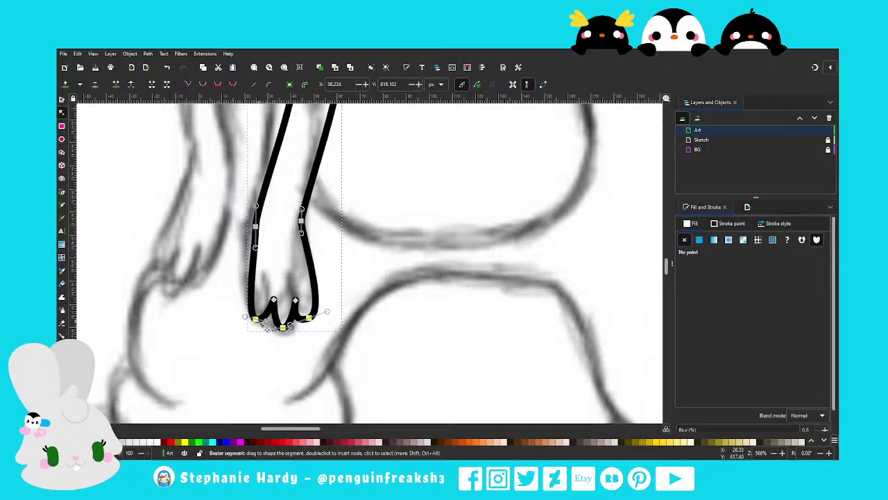
pyautogui.moveTo(256, 320); pyautogui.dragTo(260, 317)
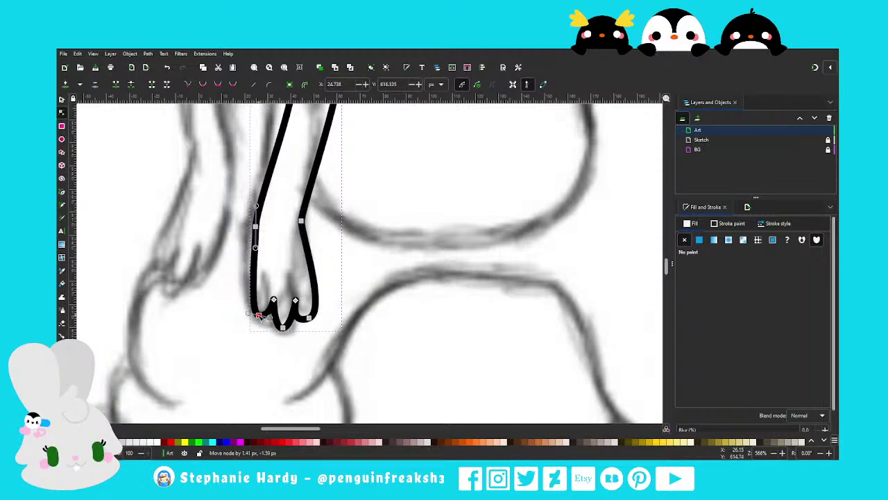
pyautogui.click(309, 318)
pyautogui.moveTo(327, 311)
pyautogui.mouseDown()
pyautogui.moveTo(274, 289)
pyautogui.moveTo(294, 287)
pyautogui.mouseUp()
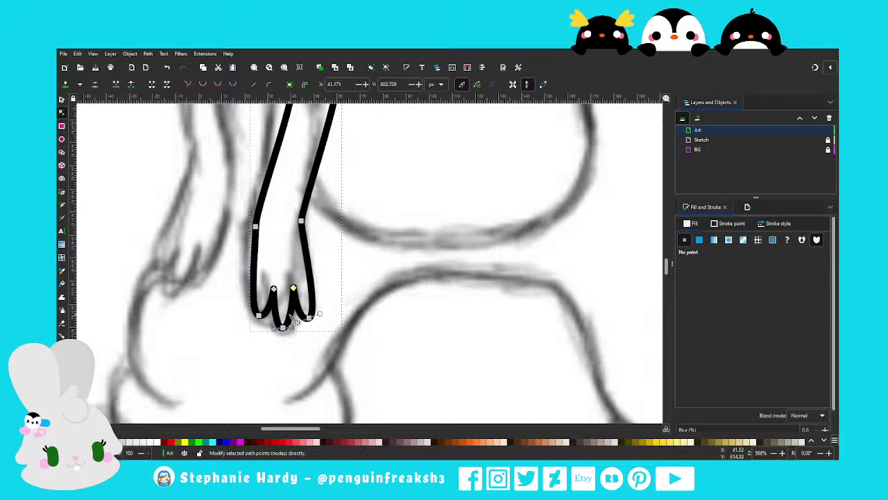
pyautogui.click(254, 224)
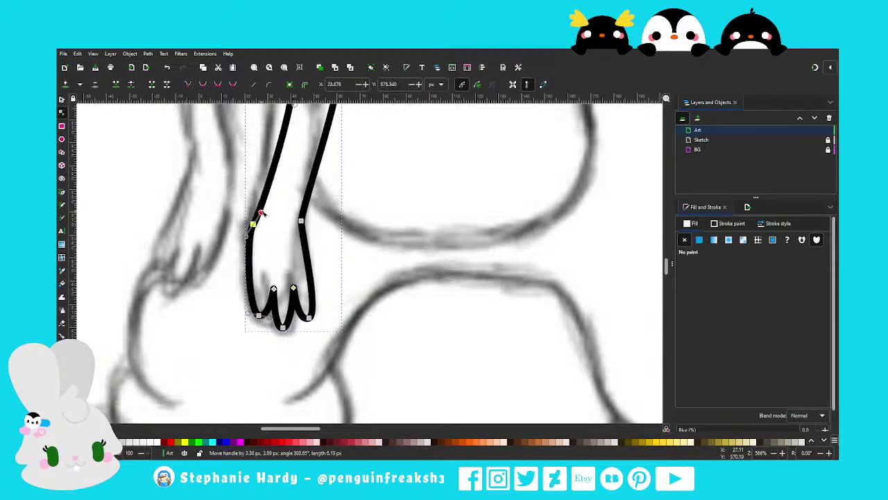
pyautogui.moveTo(255, 204); pyautogui.dragTo(258, 206)
# Shift the paw's nodes slightly right to fit the sketch
pyautogui.scroll(-2, 271, 235)
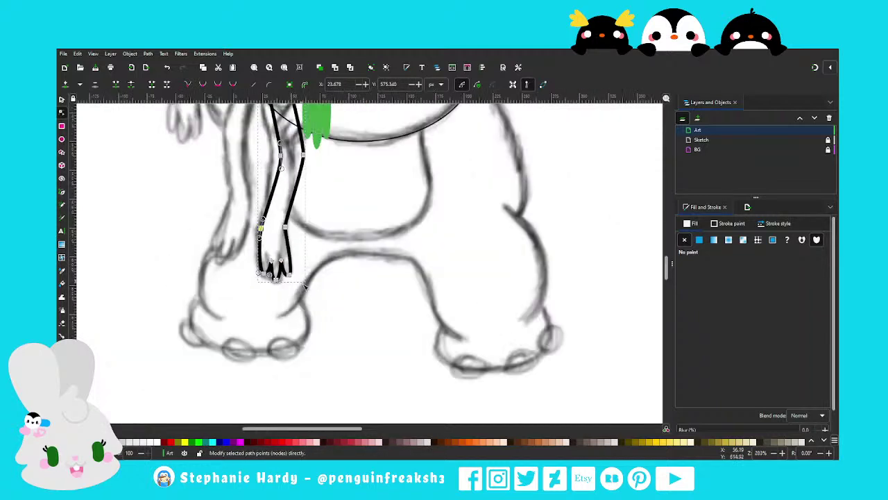
pyautogui.moveTo(311, 309); pyautogui.dragTo(243, 202)
pyautogui.moveTo(280, 230); pyautogui.dragTo(294, 225)
pyautogui.scroll(-1, 323, 316)
pyautogui.scroll(2, 329, 317)
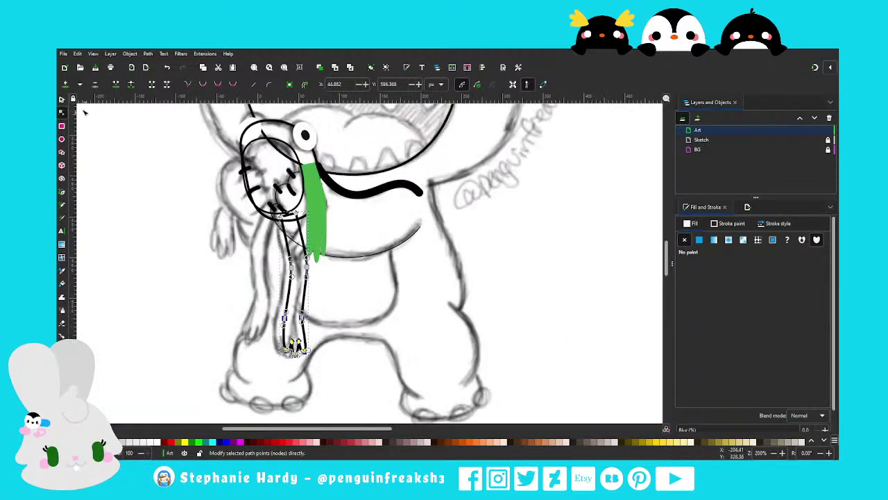
pyautogui.click(62, 100)
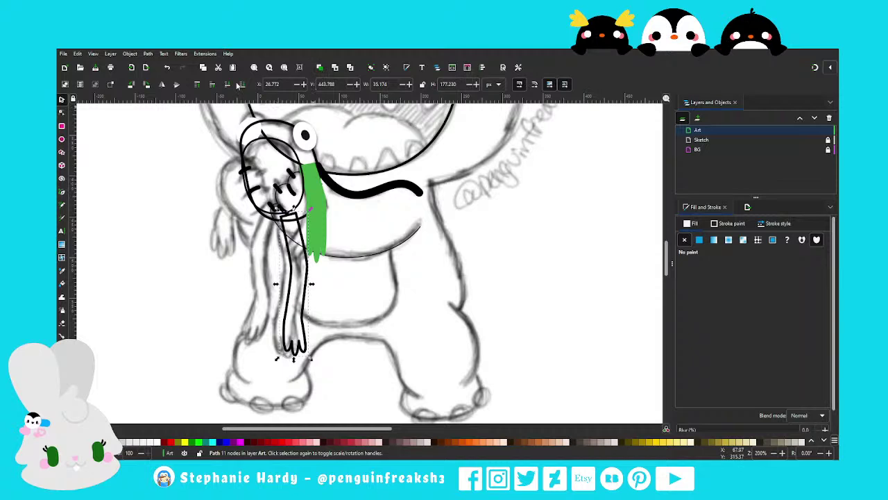
# Duplicate the arm and move the copy to the left
pyautogui.hotkey('ctrl', 'd')
pyautogui.moveTo(292, 221); pyautogui.dragTo(272, 222)
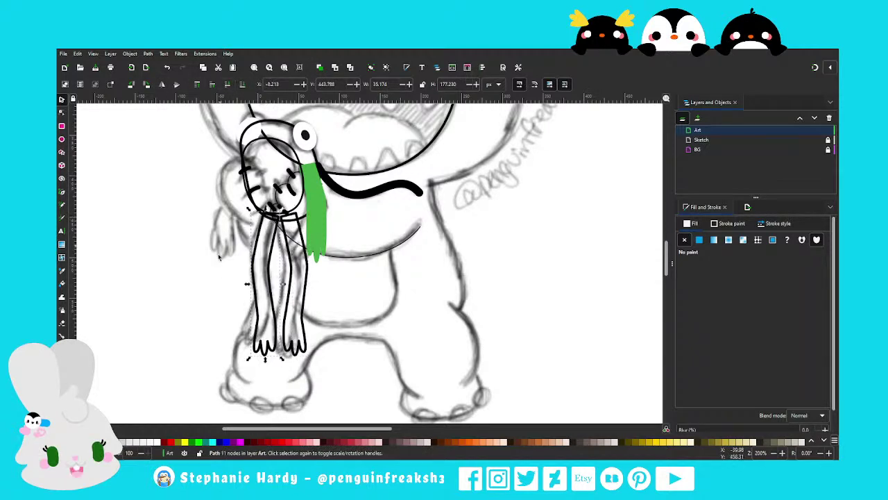
pyautogui.click(223, 285)
# Fill both arms green and remove their outline
pyautogui.click(276, 319)
pyautogui.keyDown('shift'); pyautogui.click(307, 316); pyautogui.keyUp('shift')
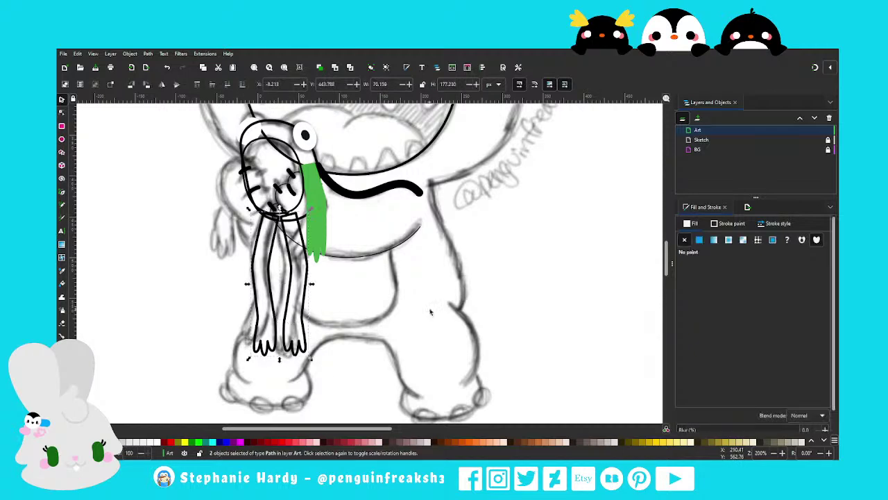
pyautogui.click(699, 239)
pyautogui.click(729, 224)
pyautogui.click(684, 240)
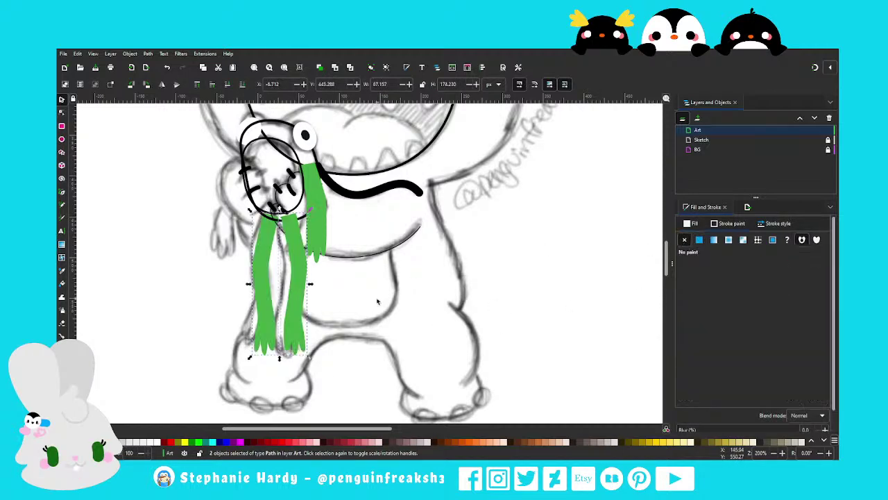
pyautogui.press('Escape')
pyautogui.scroll(-2, 285, 295)
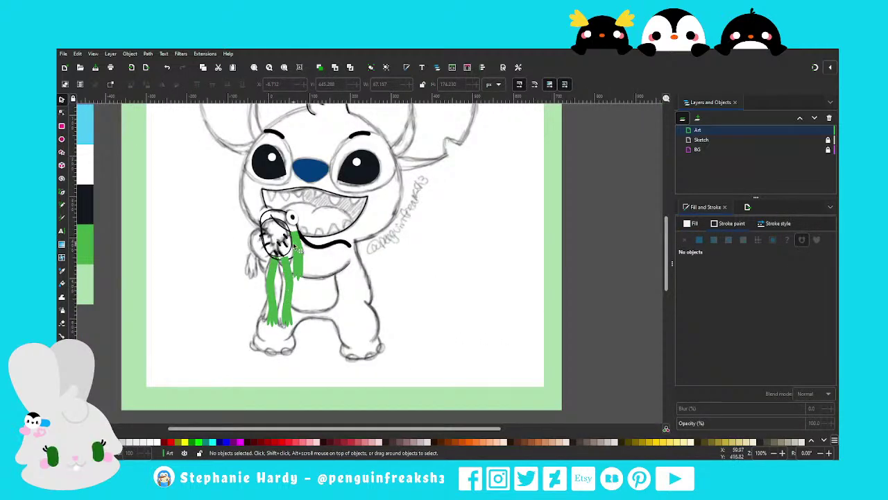
pyautogui.scroll(2, 297, 249)
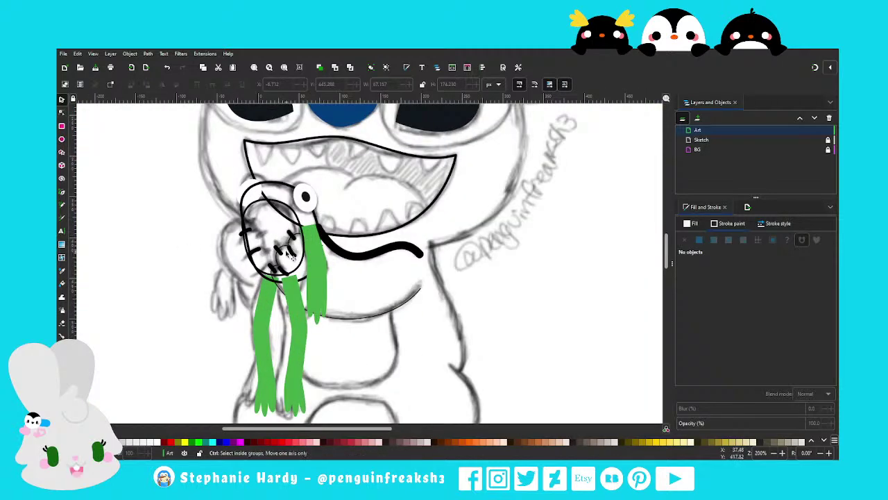
pyautogui.scroll(1, 287, 254)
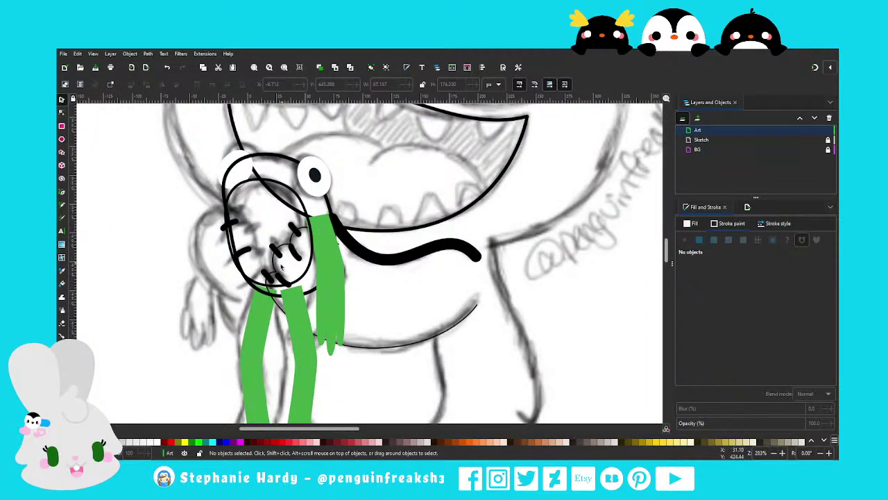
# Tilt a stitch mark about 28°, move it to the head's left edge, and duplicate it
pyautogui.click(272, 276)
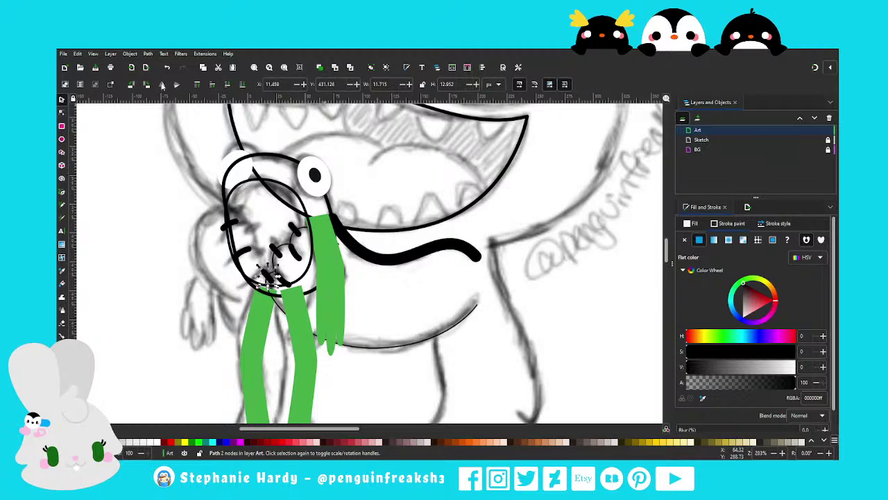
pyautogui.click(270, 273)
pyautogui.moveTo(276, 272); pyautogui.dragTo(272, 252)
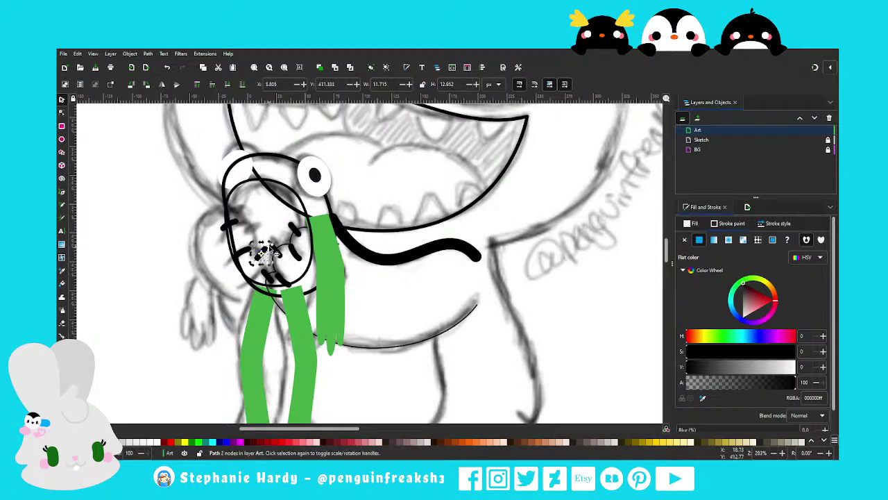
pyautogui.scroll(2, 272, 252)
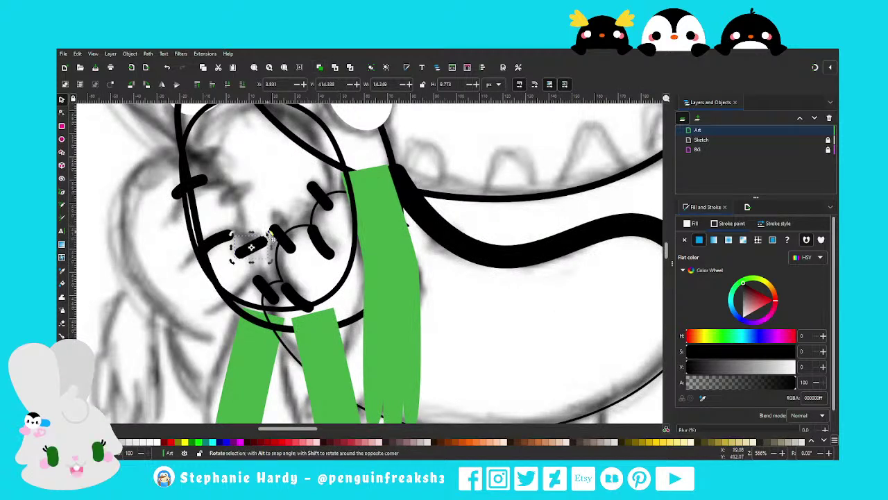
pyautogui.moveTo(270, 243)
pyautogui.mouseDown()
pyautogui.moveTo(257, 185)
pyautogui.moveTo(217, 155)
pyautogui.mouseUp()
pyautogui.hotkey('ctrl', 'd')
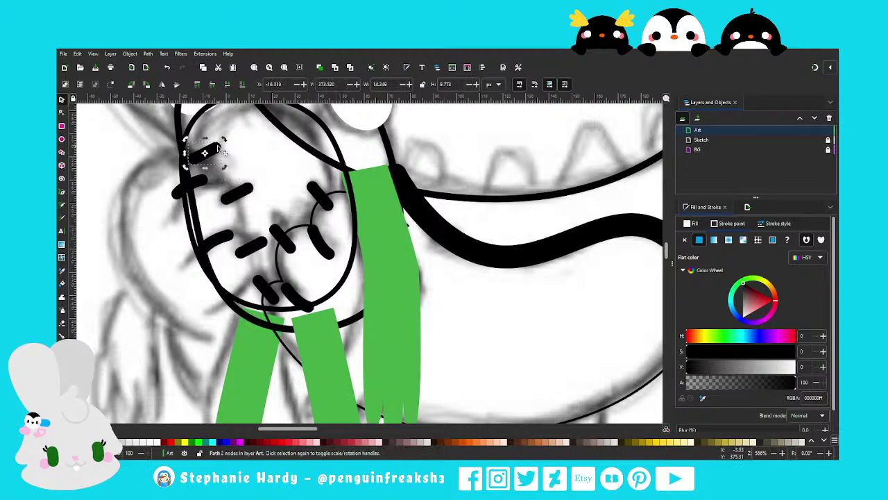
pyautogui.click(267, 222)
pyautogui.scroll(-2, 267, 222)
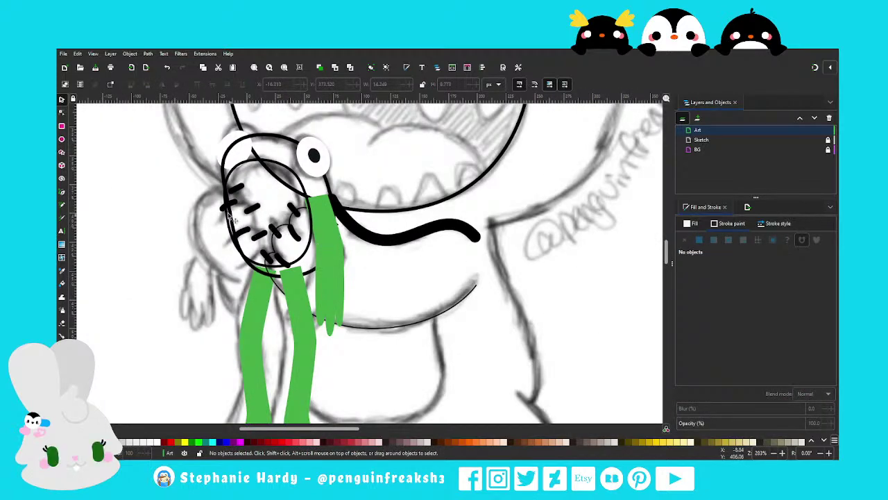
pyautogui.scroll(1, 229, 217)
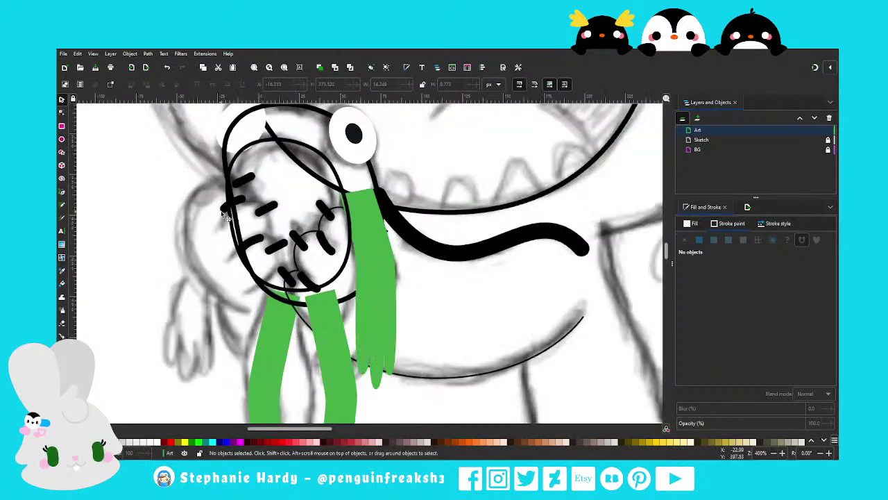
pyautogui.click(61, 193)
# Draw a closed outline left of the frog doll's head with the Pen tool
pyautogui.click(264, 287)
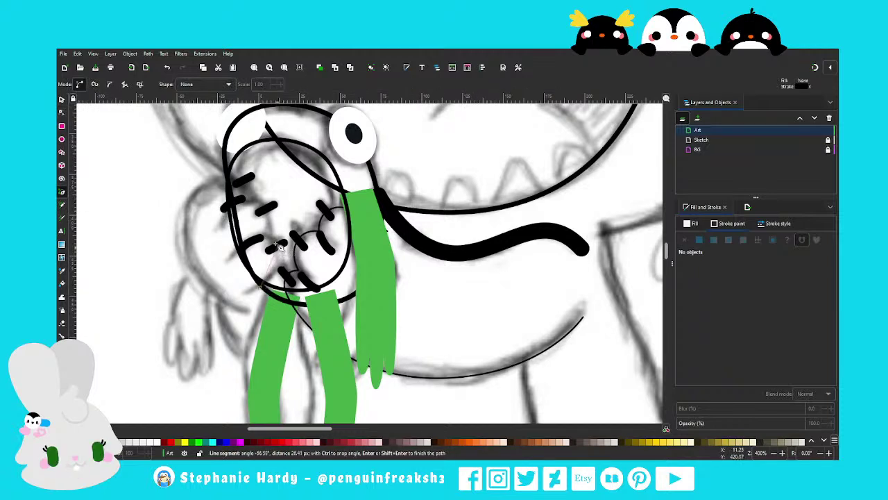
pyautogui.click(272, 241)
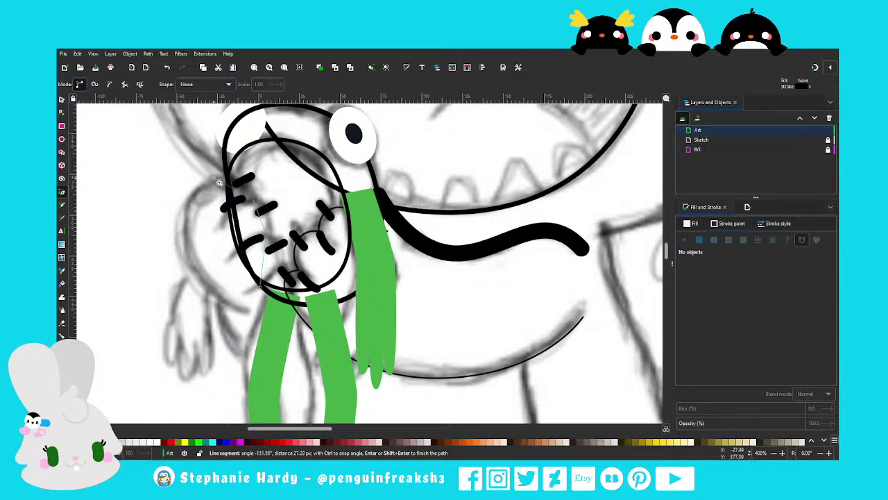
pyautogui.click(218, 182)
pyautogui.click(201, 257)
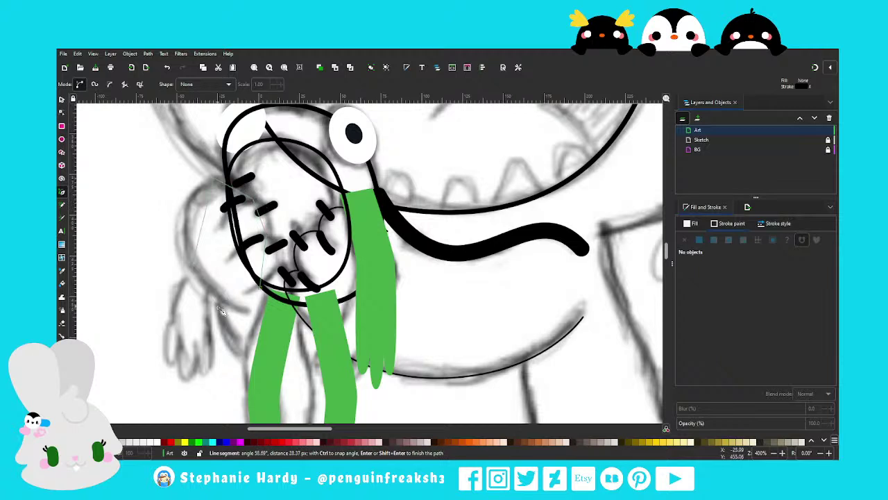
pyautogui.click(255, 375)
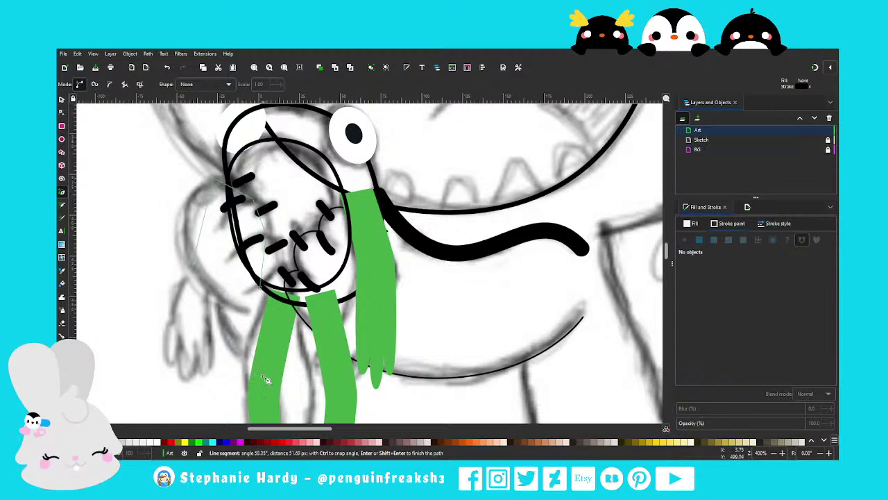
pyautogui.click(279, 300)
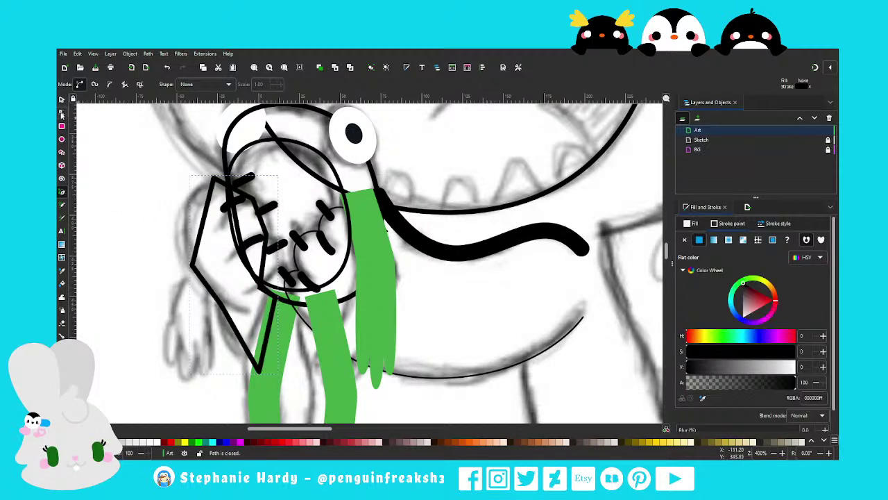
# Smooth the outline's left corner nodes and bulge its left side outward
pyautogui.click(61, 112)
pyautogui.click(211, 180)
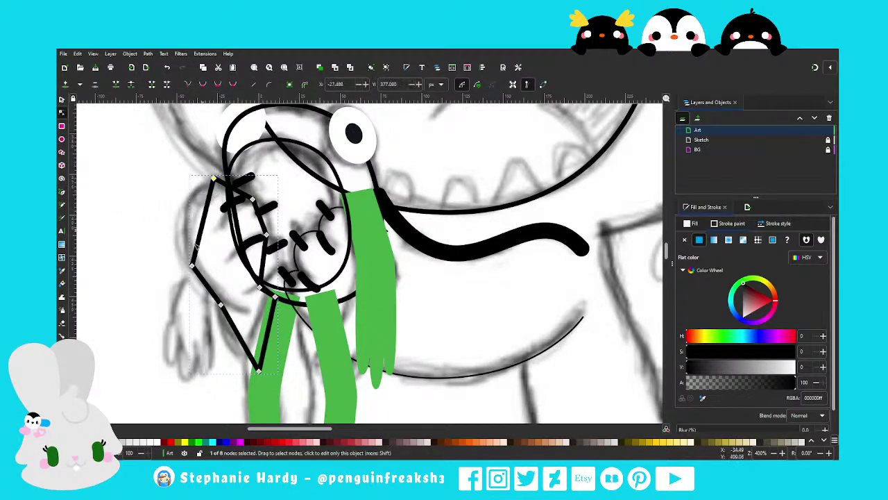
pyautogui.moveTo(196, 241); pyautogui.dragTo(168, 292)
pyautogui.click(217, 84)
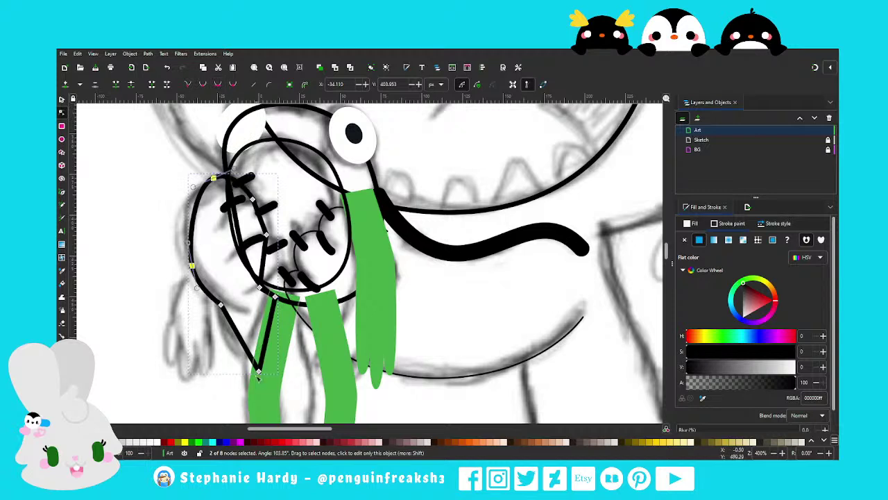
pyautogui.moveTo(241, 340); pyautogui.dragTo(220, 346)
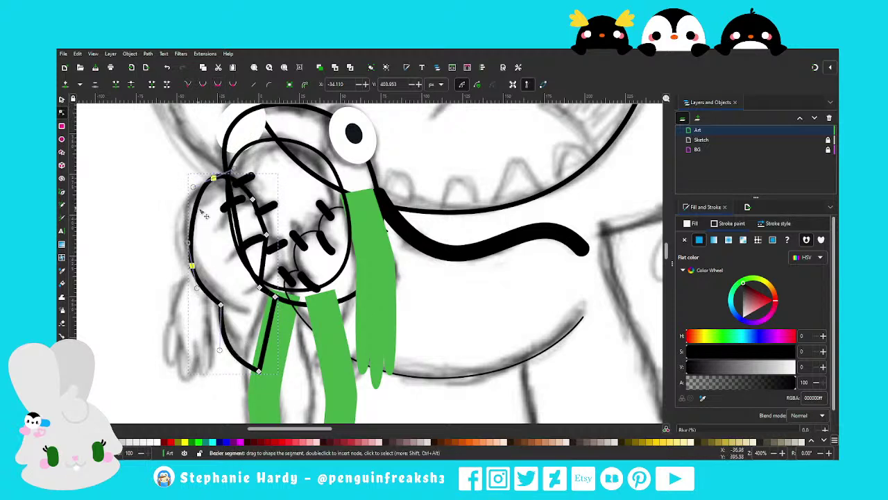
pyautogui.moveTo(213, 179); pyautogui.dragTo(176, 199)
pyautogui.click(206, 183)
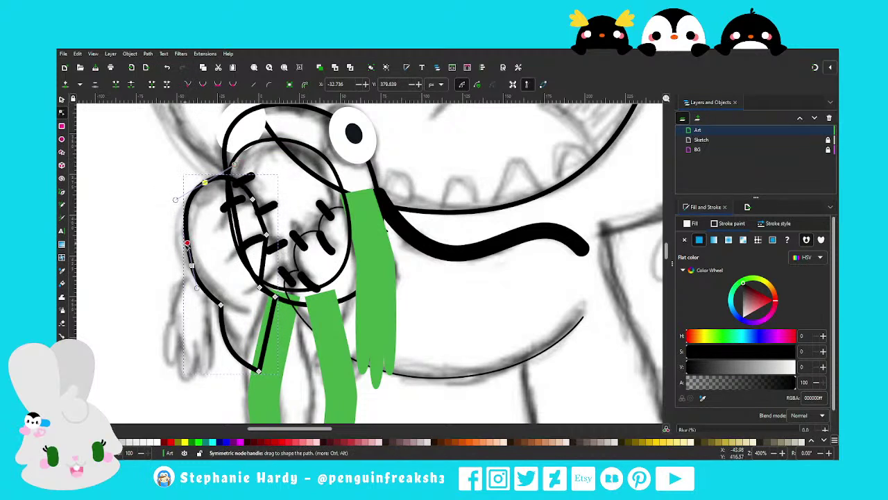
pyautogui.moveTo(186, 245); pyautogui.dragTo(179, 245)
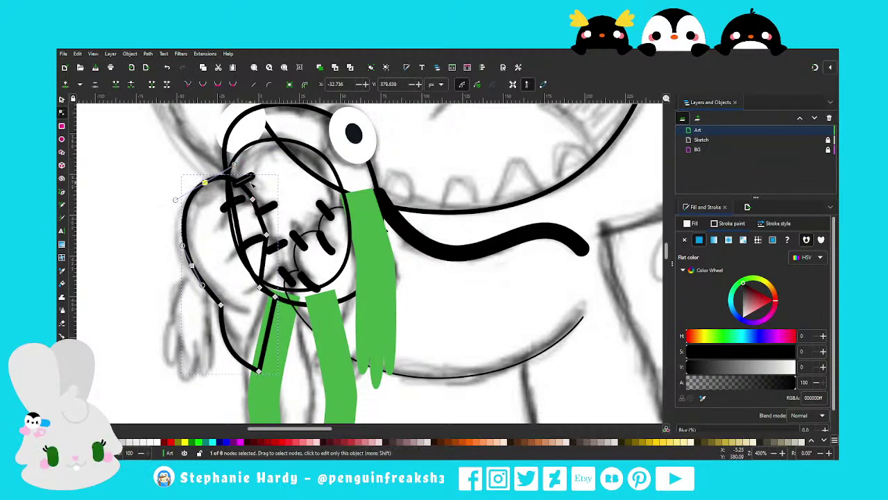
pyautogui.moveTo(254, 181); pyautogui.dragTo(253, 177)
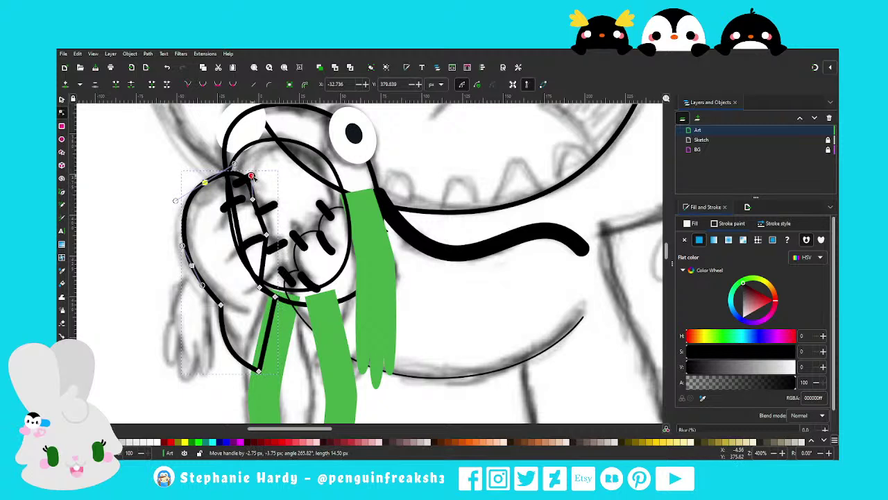
# Curve the outline's right side, top and lower edge to follow the sketch
pyautogui.click(272, 218)
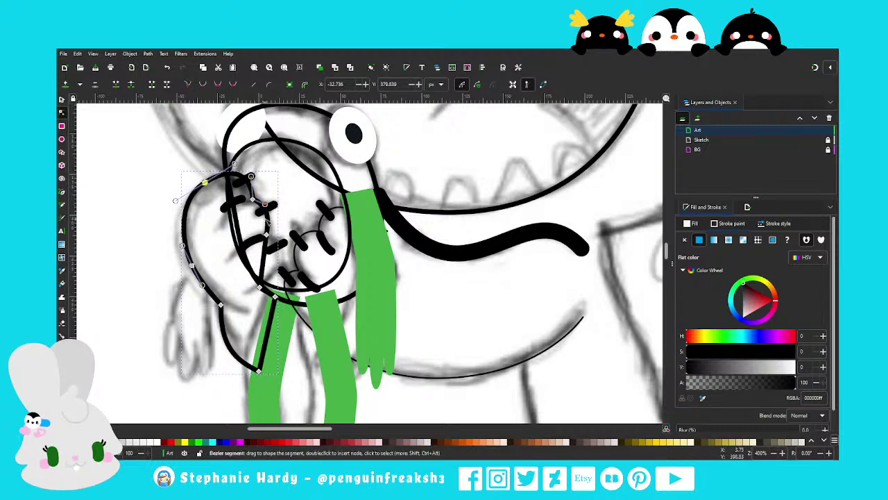
pyautogui.moveTo(268, 259)
pyautogui.mouseDown()
pyautogui.moveTo(275, 278)
pyautogui.moveTo(283, 249)
pyautogui.mouseUp()
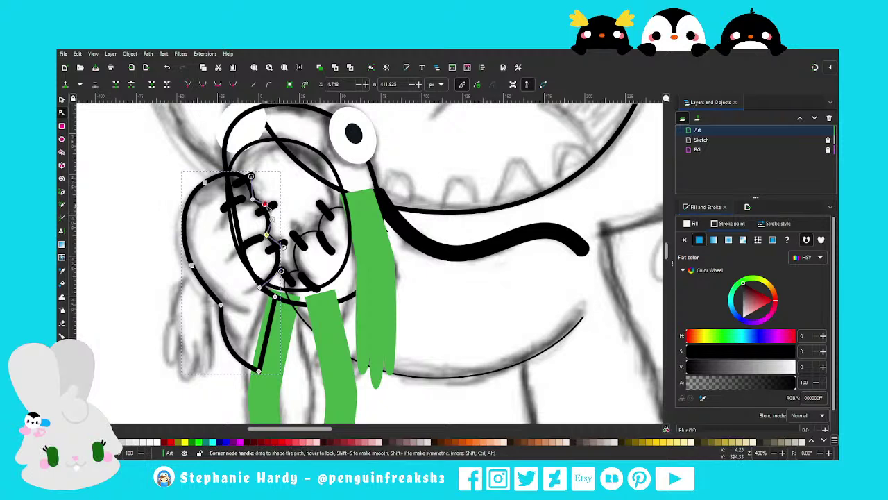
pyautogui.moveTo(266, 203); pyautogui.dragTo(267, 202)
pyautogui.click(205, 183)
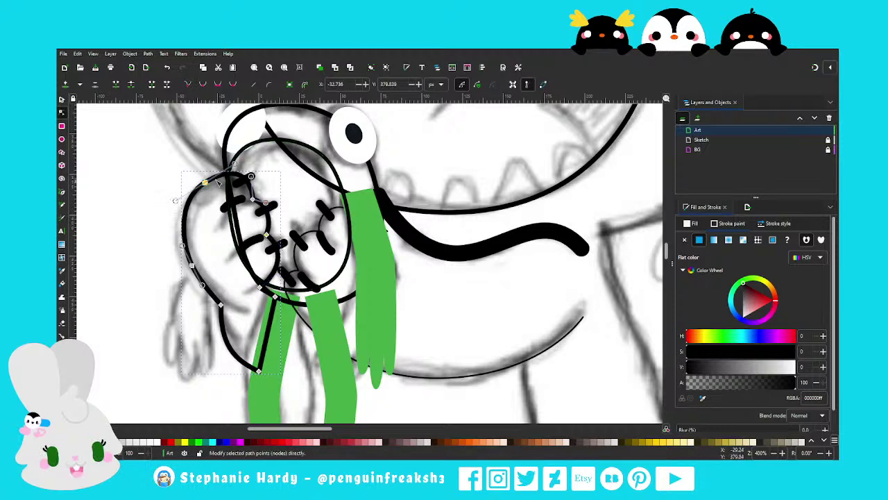
pyautogui.moveTo(234, 165); pyautogui.dragTo(231, 165)
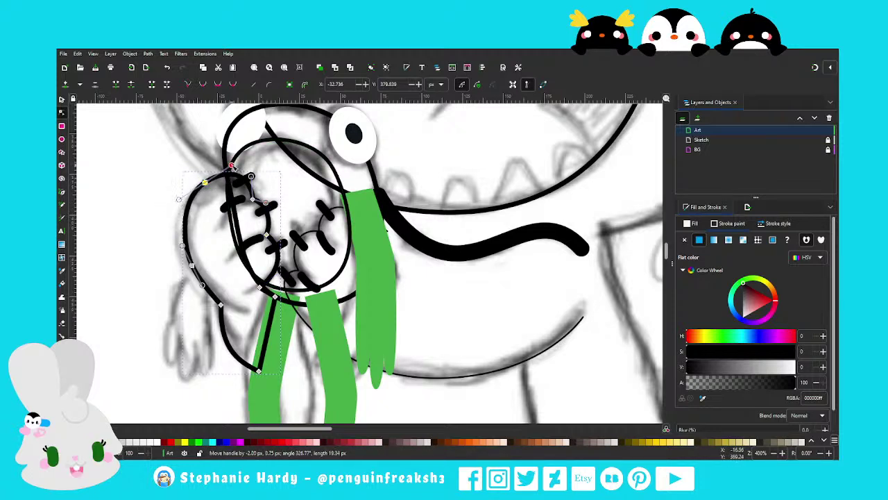
pyautogui.click(259, 371)
pyautogui.moveTo(240, 364); pyautogui.dragTo(216, 349)
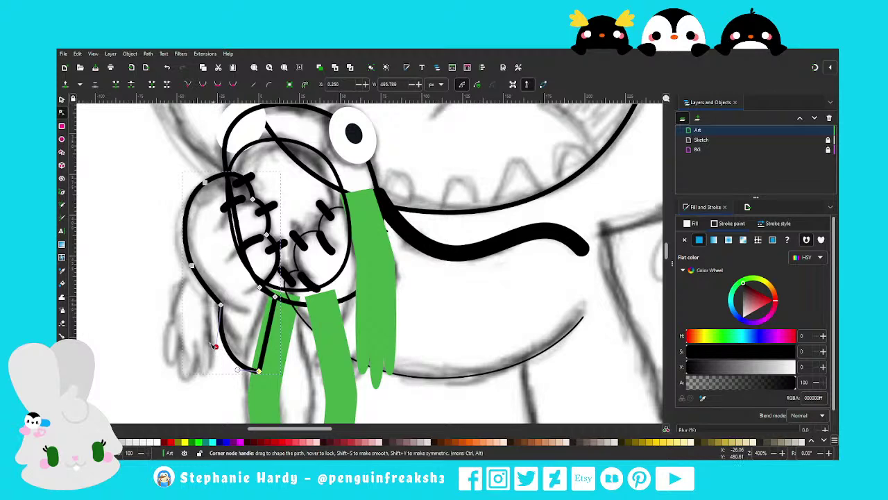
pyautogui.click(62, 99)
pyautogui.press('Escape')
pyautogui.keyDown('ctrl'); pyautogui.scroll(-1, 270, 230); pyautogui.keyUp('ctrl')
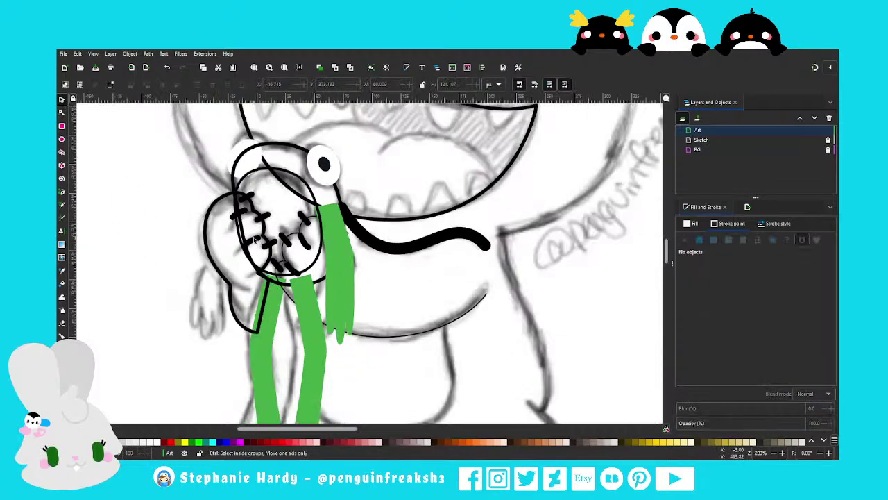
pyautogui.keyDown('ctrl'); pyautogui.scroll(1, 268, 228); pyautogui.keyUp('ctrl')
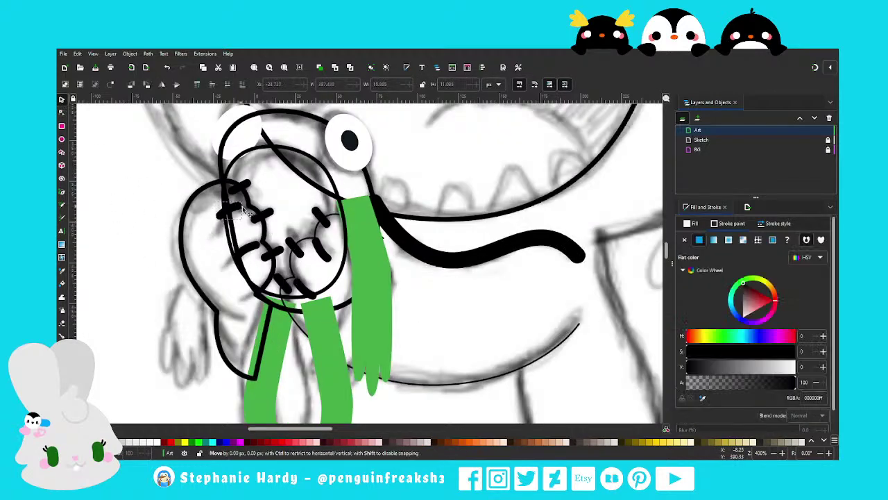
pyautogui.moveTo(239, 208); pyautogui.dragTo(244, 214)
pyautogui.press('Escape')
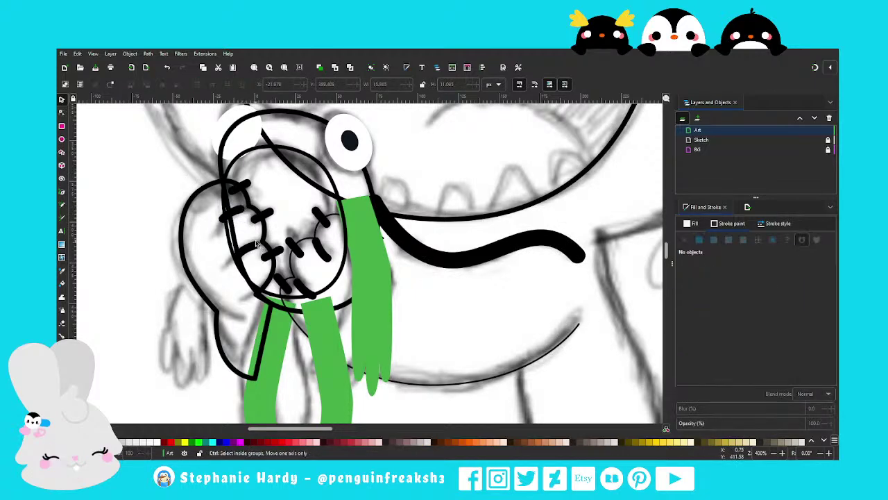
pyautogui.keyDown('ctrl'); pyautogui.scroll(-2, 257, 236); pyautogui.keyUp('ctrl')
pyautogui.keyDown('ctrl'); pyautogui.scroll(-1, 322, 266); pyautogui.keyUp('ctrl')
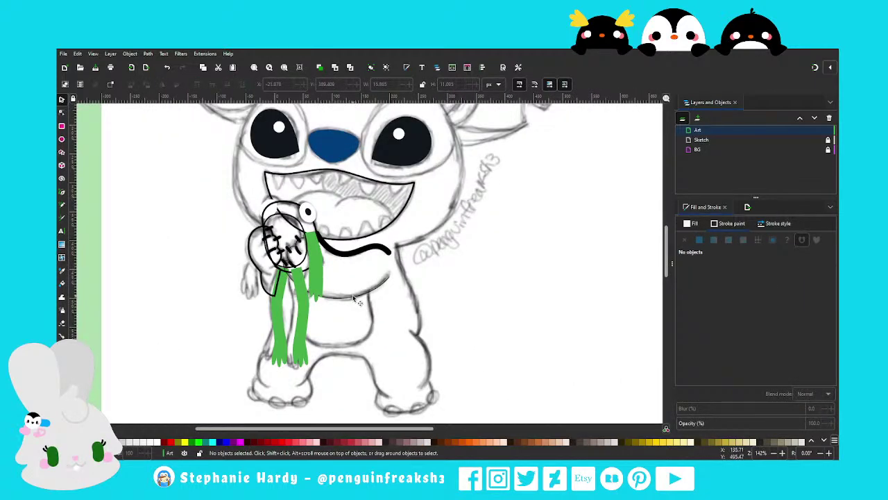
pyautogui.click(295, 319)
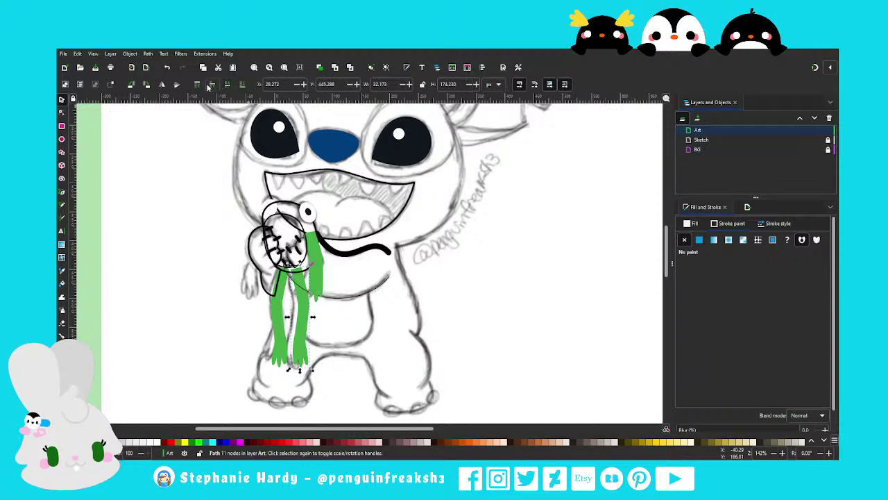
pyautogui.click(354, 331)
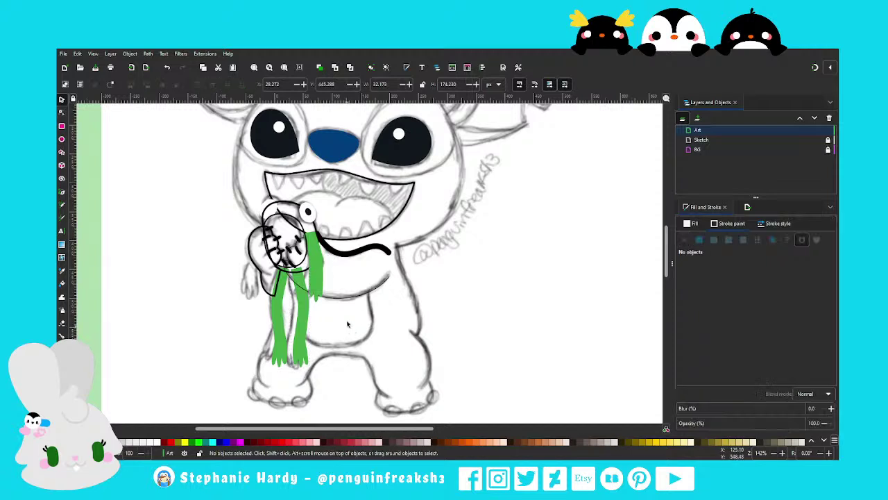
pyautogui.click(298, 210)
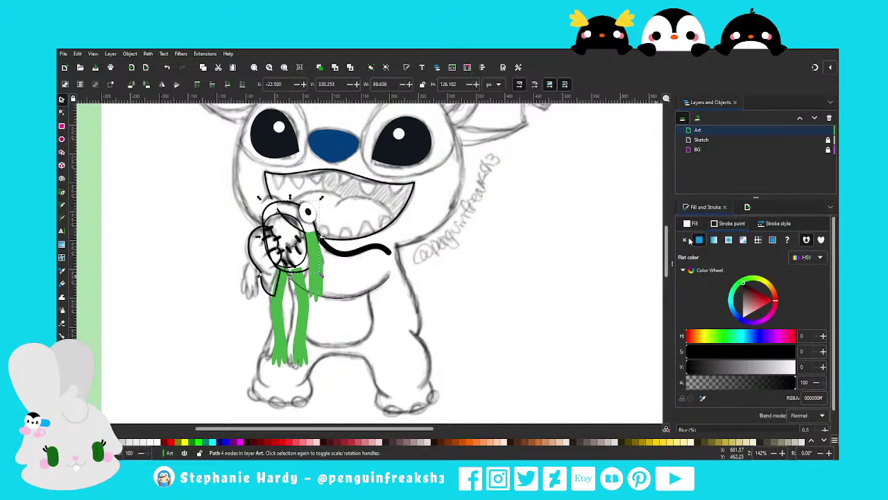
pyautogui.click(699, 240)
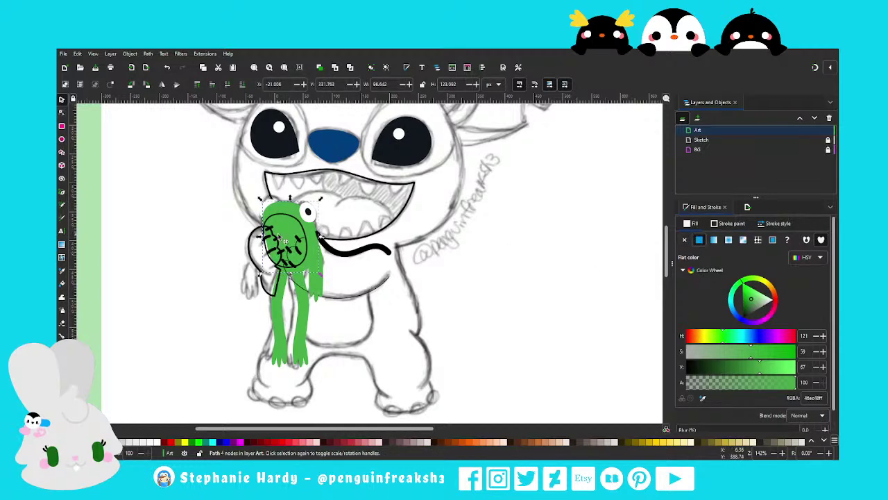
pyautogui.scroll(2, 285, 240)
pyautogui.click(684, 239)
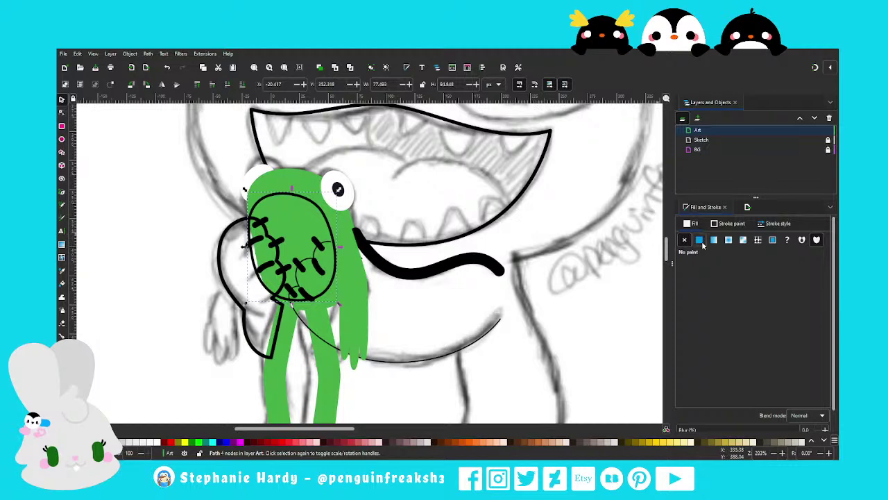
pyautogui.click(699, 240)
pyautogui.press('1')
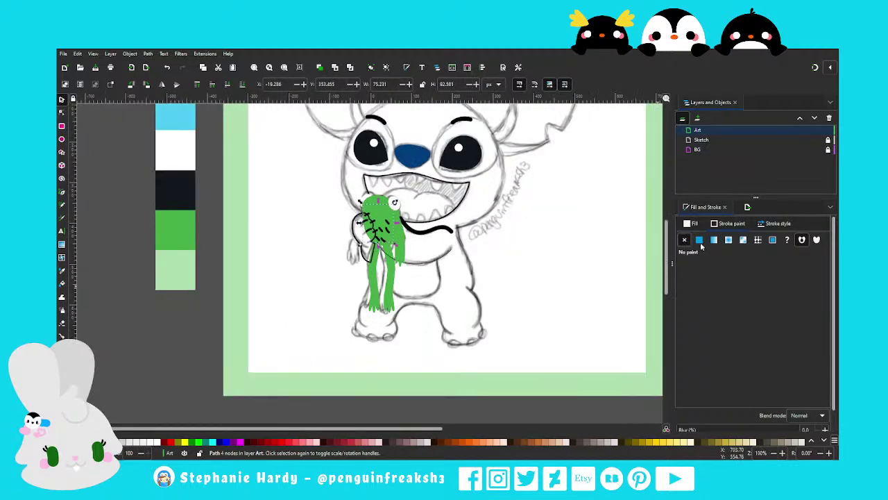
pyautogui.click(699, 239)
pyautogui.press('d')
pyautogui.click(174, 269)
pyautogui.press('d')
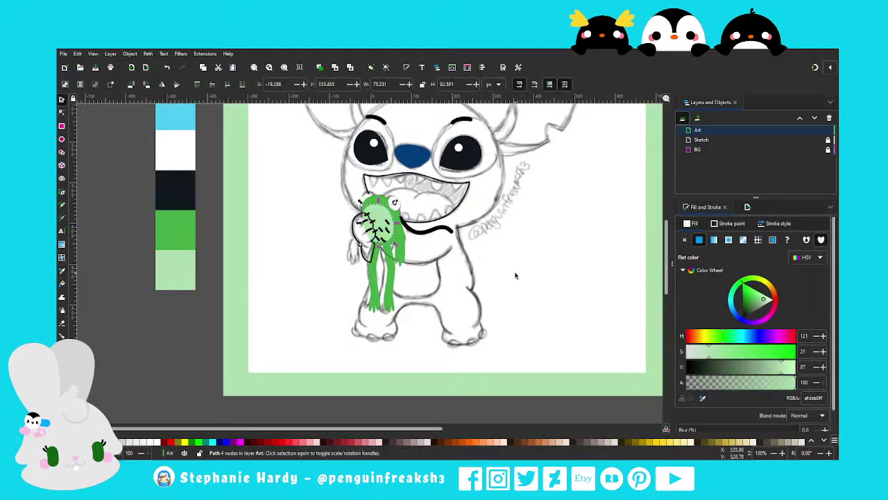
pyautogui.click(504, 268)
pyautogui.scroll(3, 402, 223)
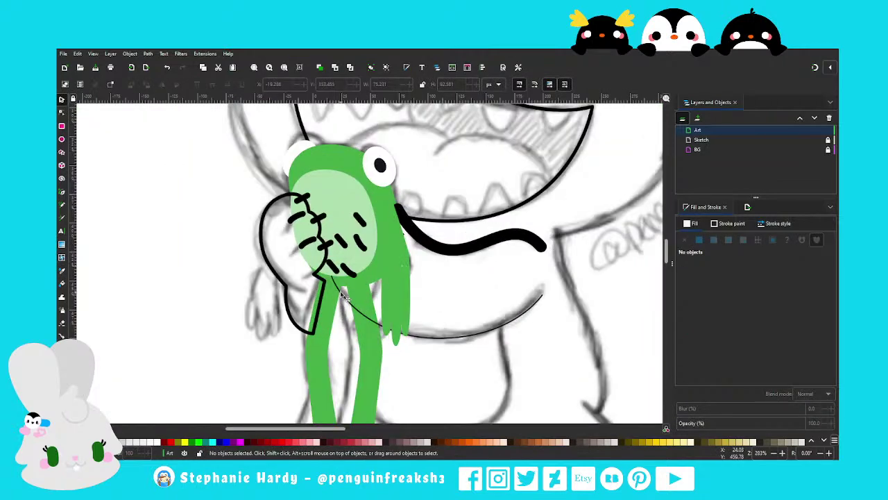
pyautogui.click(345, 297)
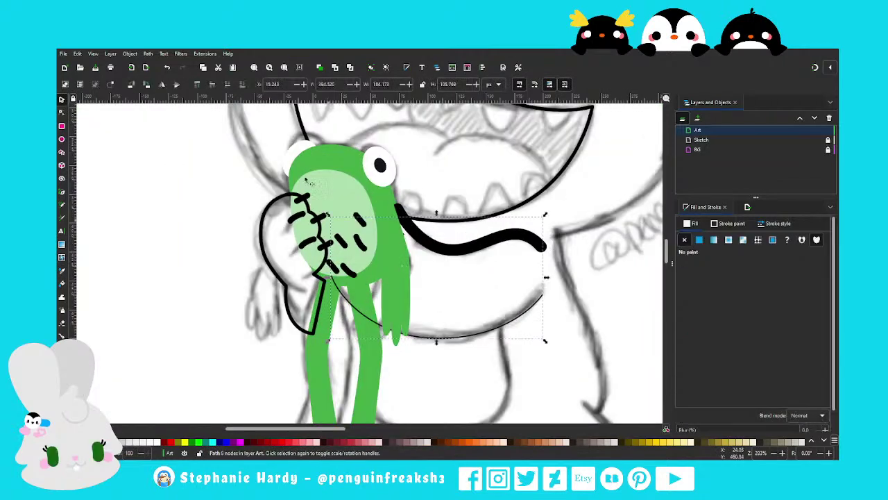
pyautogui.click(213, 84)
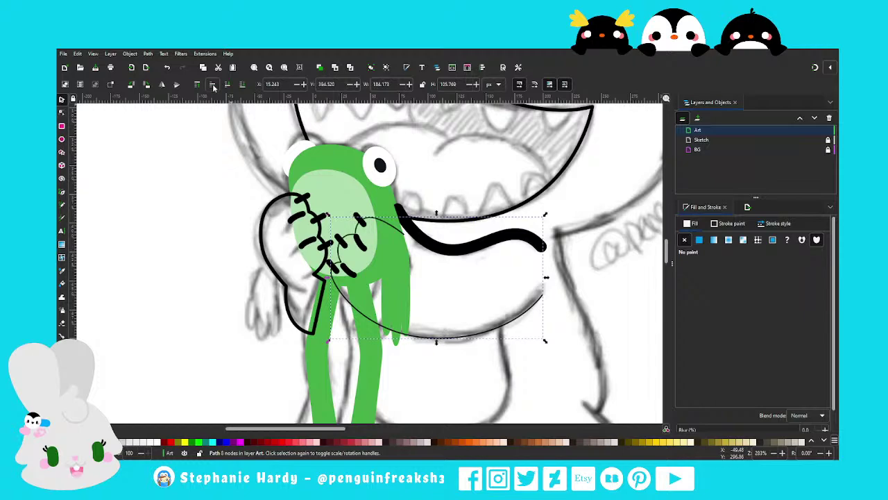
pyautogui.click(396, 361)
pyautogui.click(369, 335)
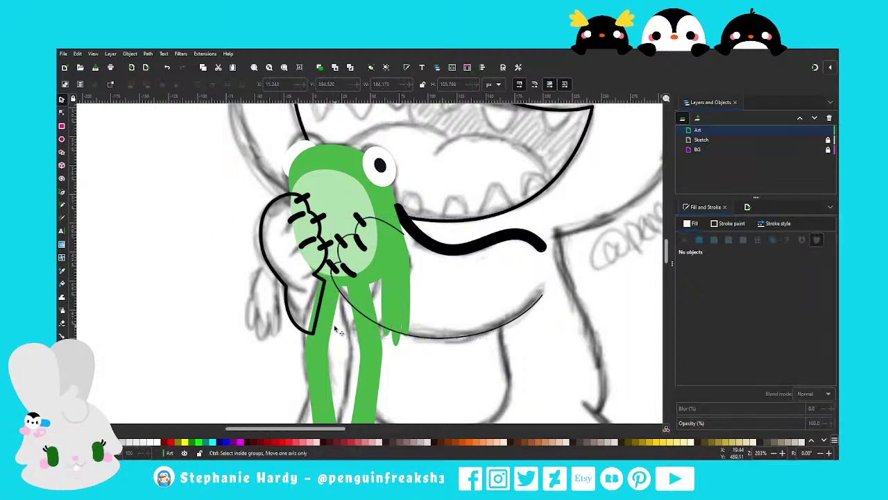
pyautogui.scroll(-1, 334, 326)
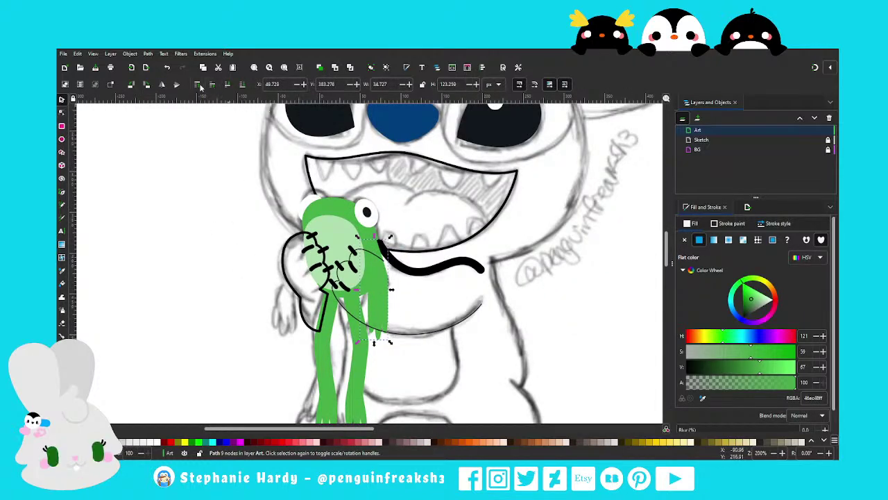
pyautogui.click(209, 189)
pyautogui.scroll(2, 380, 262)
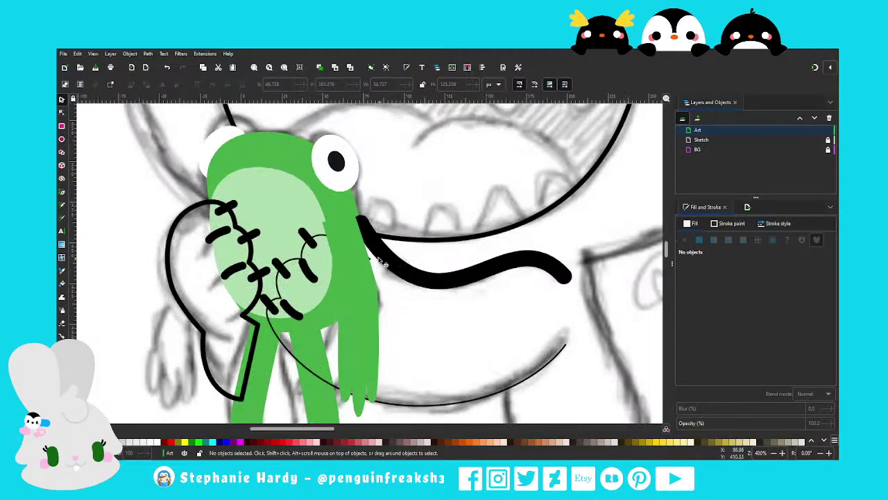
pyautogui.press('n')
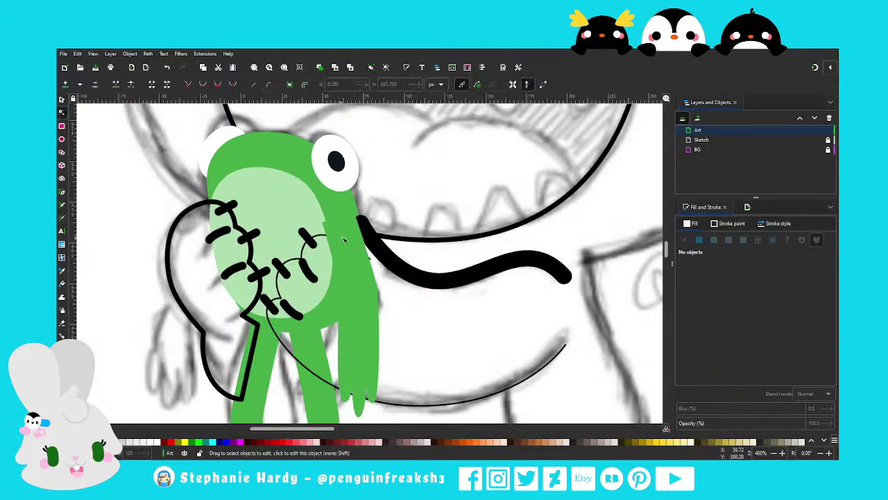
pyautogui.click(331, 232)
pyautogui.moveTo(323, 222); pyautogui.dragTo(329, 222)
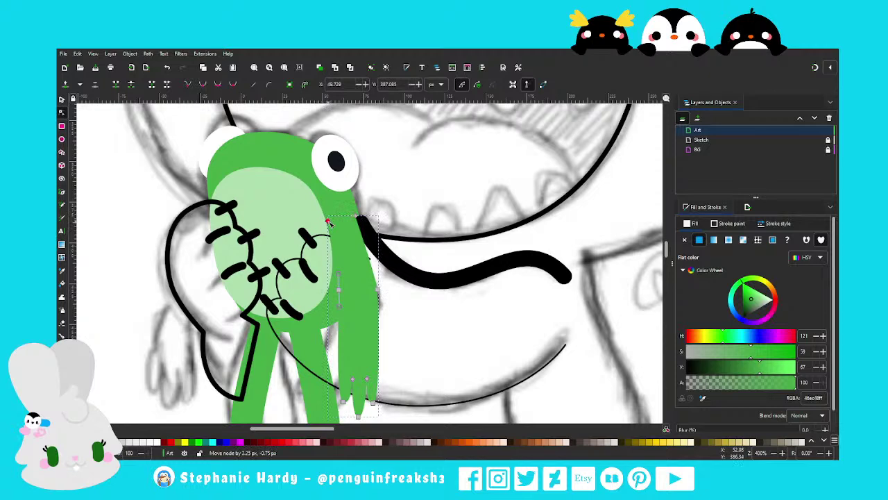
pyautogui.press('s')
pyautogui.press('Escape')
pyautogui.scroll(-2, 380, 315)
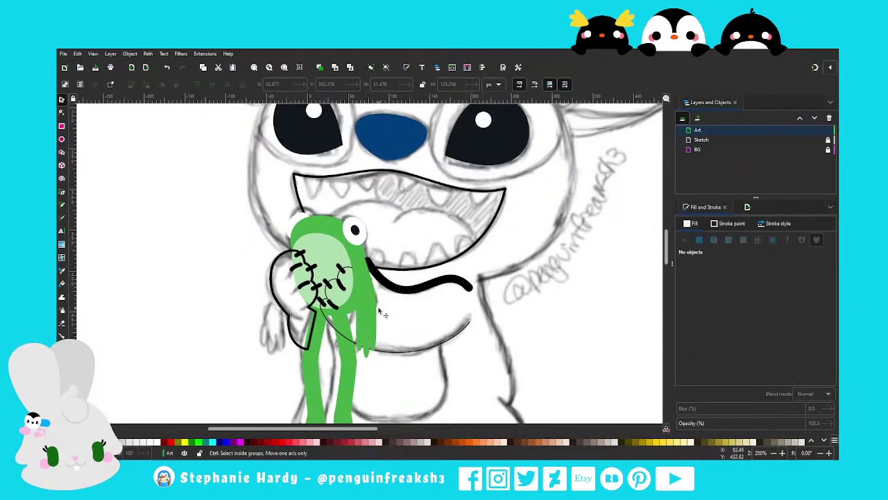
pyautogui.scroll(-1, 343, 285)
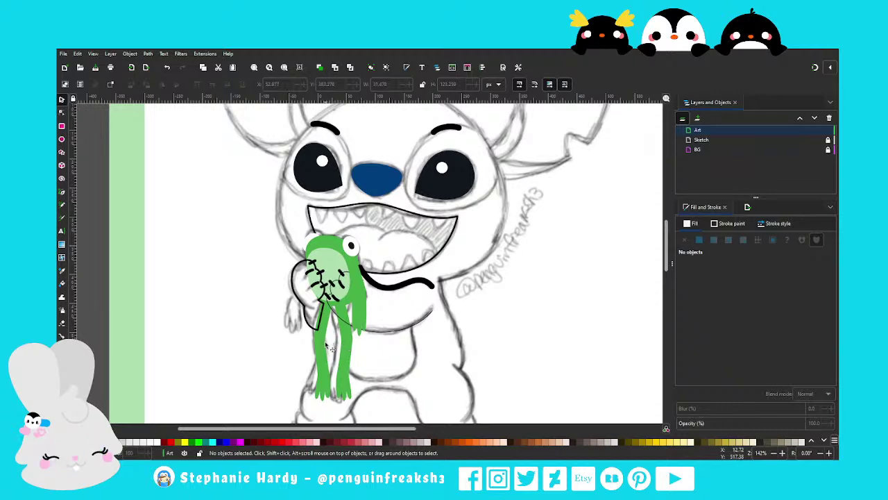
pyautogui.scroll(1, 326, 342)
pyautogui.scroll(-1, 317, 332)
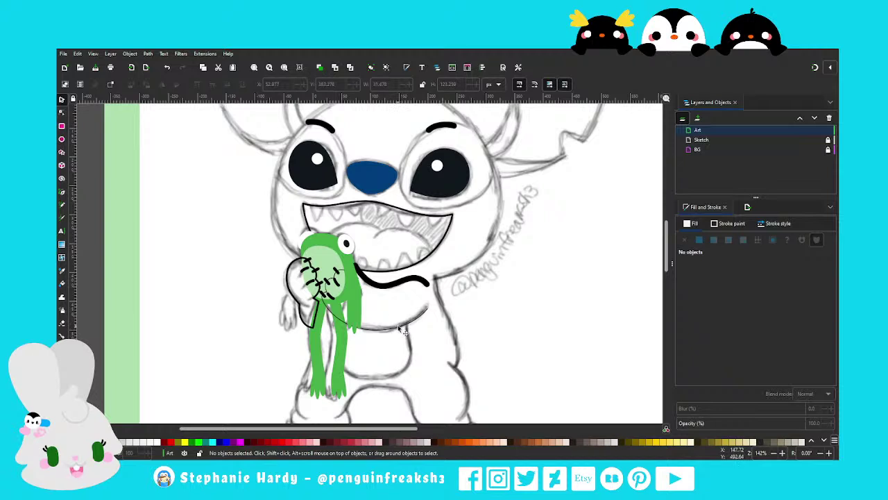
pyautogui.scroll(1, 387, 309)
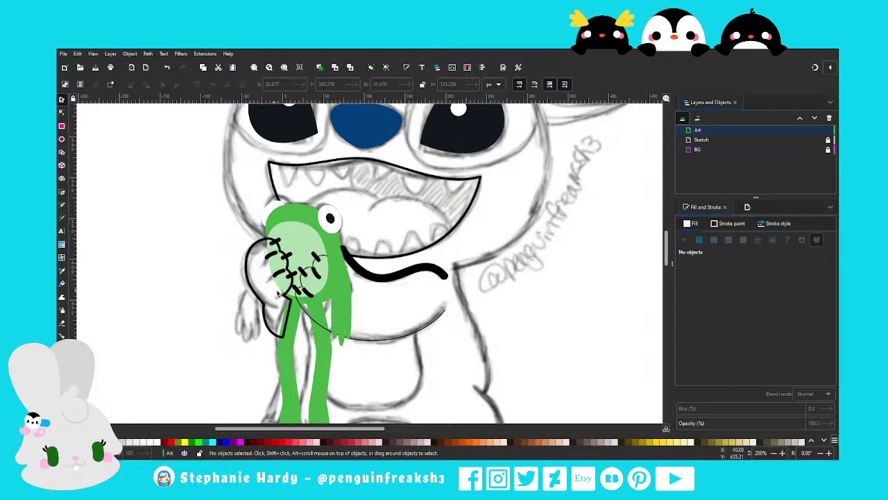
pyautogui.scroll(-1, 324, 300)
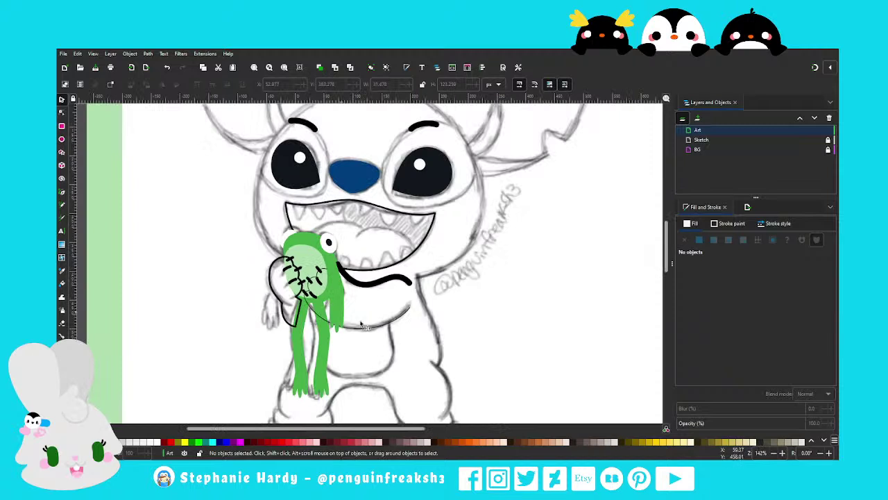
# Fill the arm shape under the mouth with the palette's blue using the Dropper
pyautogui.click(389, 324)
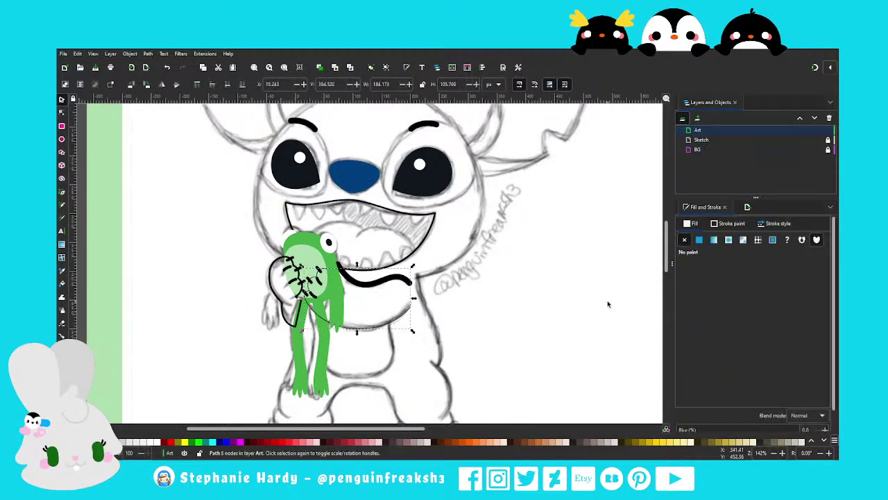
pyautogui.click(699, 240)
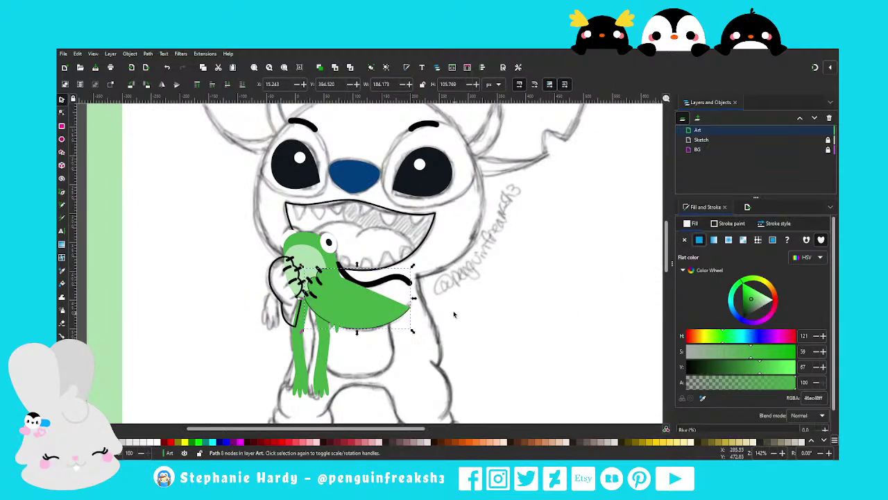
pyautogui.scroll(-1, 456, 295)
pyautogui.press('d')
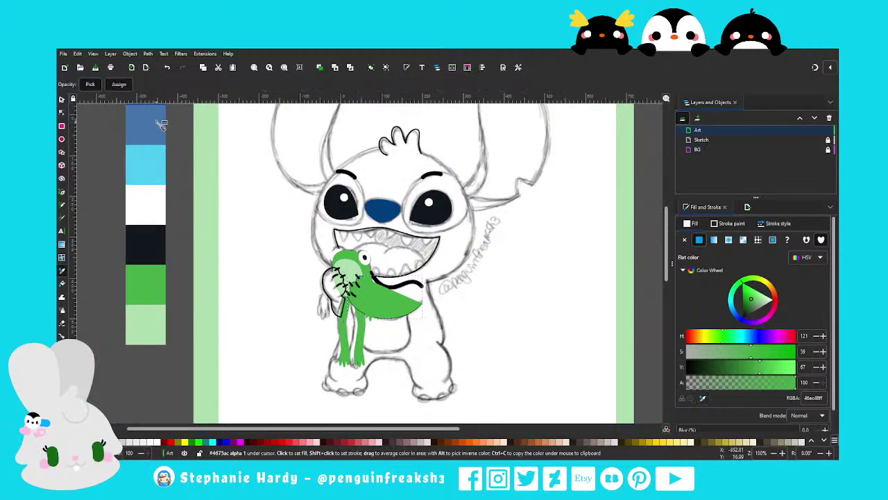
pyautogui.click(495, 363)
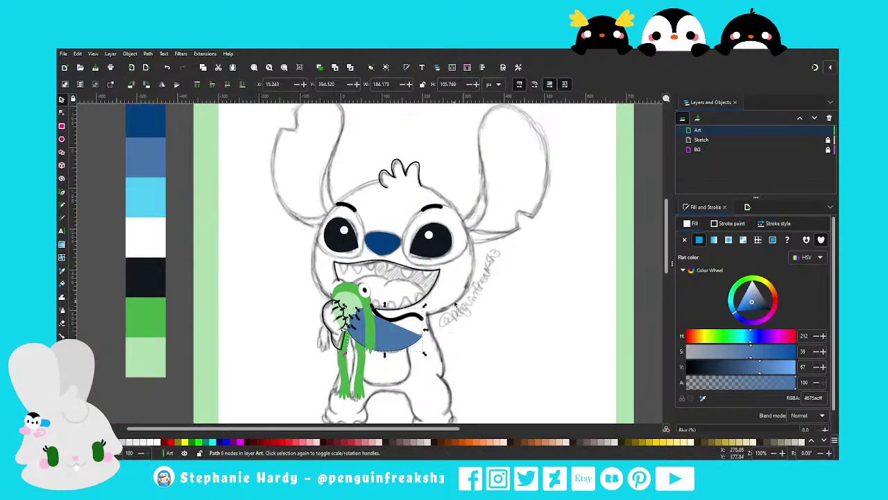
# Rotate one short black dash on the blue arm to a new angle
pyautogui.scroll(1, 460, 305)
pyautogui.scroll(1, 385, 306)
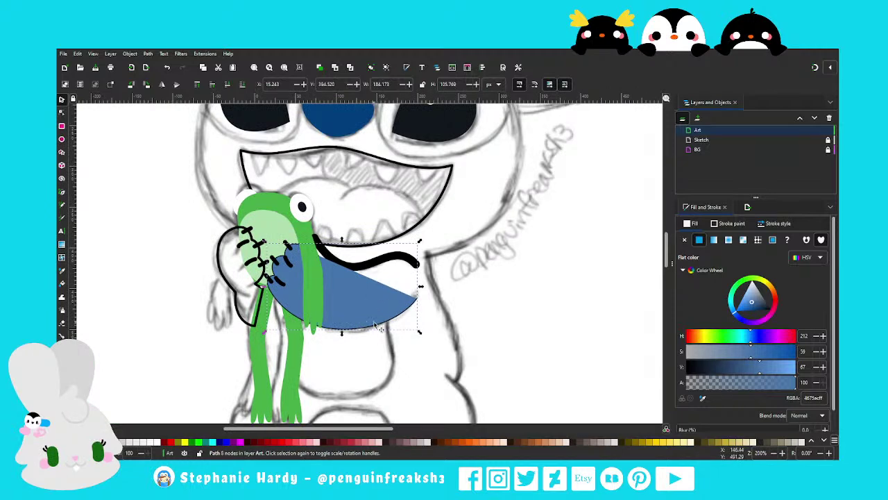
pyautogui.keyDown('ctrl'); pyautogui.scroll(1, 338, 294); pyautogui.keyUp('ctrl')
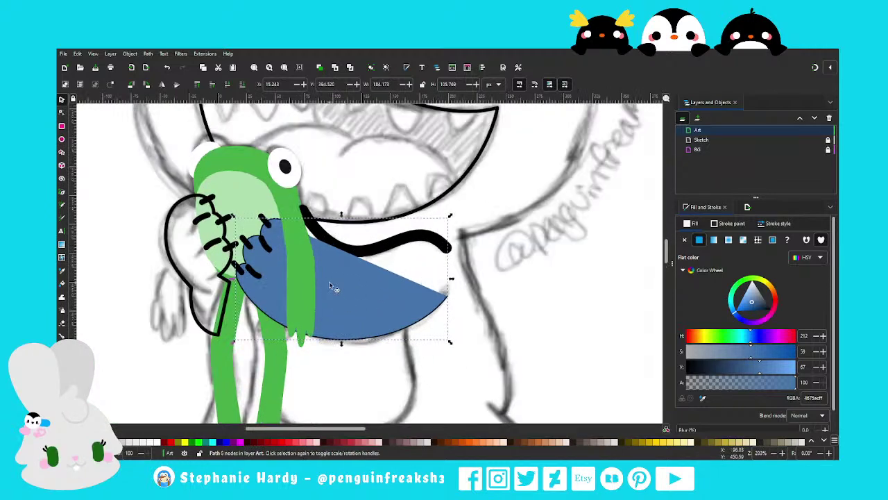
pyautogui.keyDown('ctrl'); pyautogui.scroll(1, 255, 256); pyautogui.keyUp('ctrl')
pyautogui.click(297, 237)
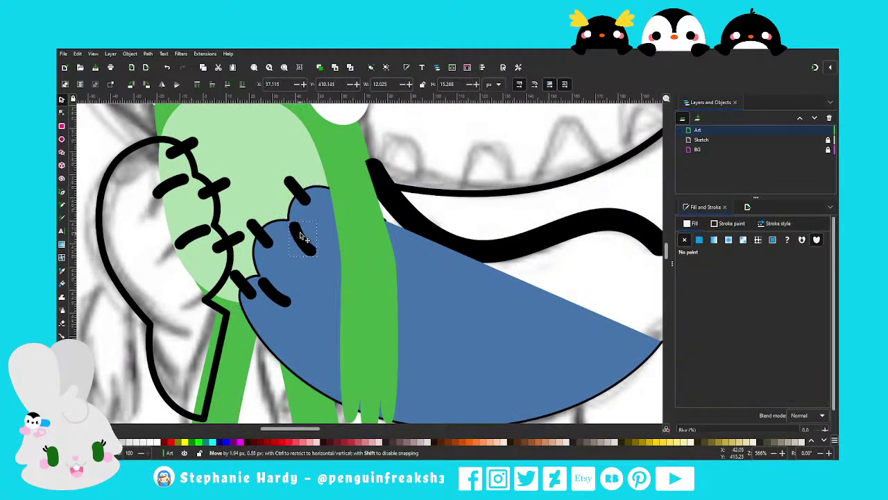
pyautogui.press('Escape')
pyautogui.keyDown('ctrl'); pyautogui.scroll(-1, 292, 261); pyautogui.keyUp('ctrl')
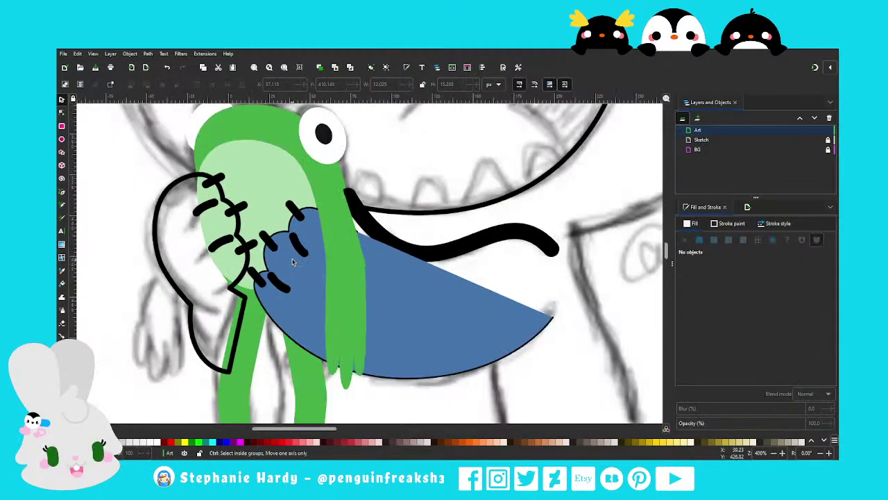
pyautogui.keyDown('ctrl'); pyautogui.scroll(-1, 292, 261); pyautogui.keyUp('ctrl')
pyautogui.keyDown('ctrl'); pyautogui.scroll(1, 292, 261); pyautogui.keyUp('ctrl')
pyautogui.click(306, 239)
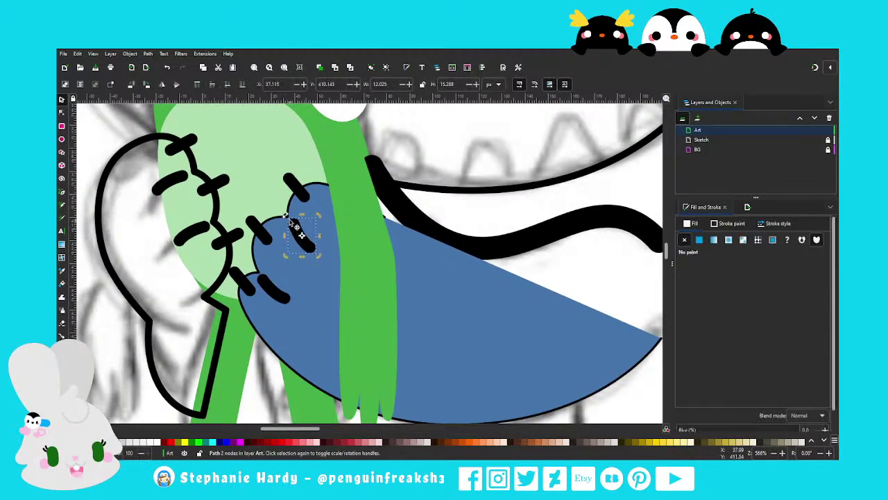
pyautogui.moveTo(287, 220); pyautogui.dragTo(306, 246)
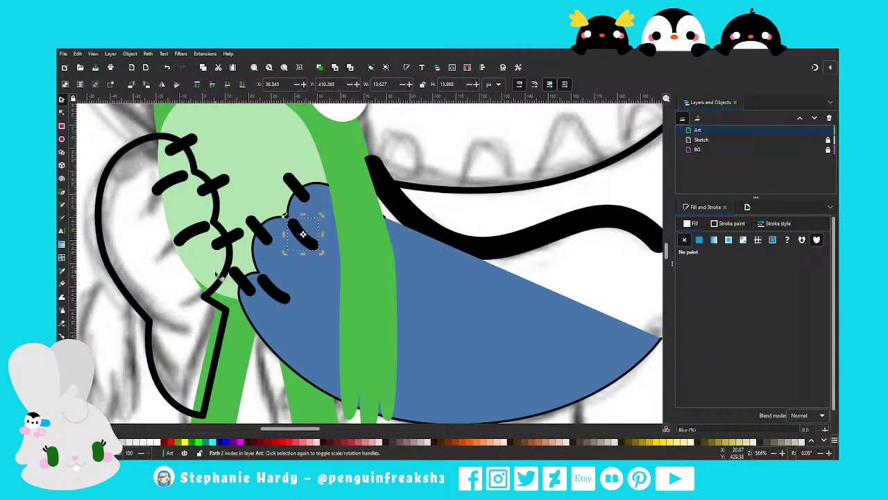
pyautogui.click(165, 304)
# Select the black mouth curve to check it, then deselect it
pyautogui.keyDown('ctrl'); pyautogui.scroll(-1, 278, 306); pyautogui.keyUp('ctrl')
pyautogui.keyDown('ctrl'); pyautogui.scroll(-1, 312, 309); pyautogui.keyUp('ctrl')
pyautogui.keyDown('ctrl'); pyautogui.scroll(-1, 334, 310); pyautogui.keyUp('ctrl')
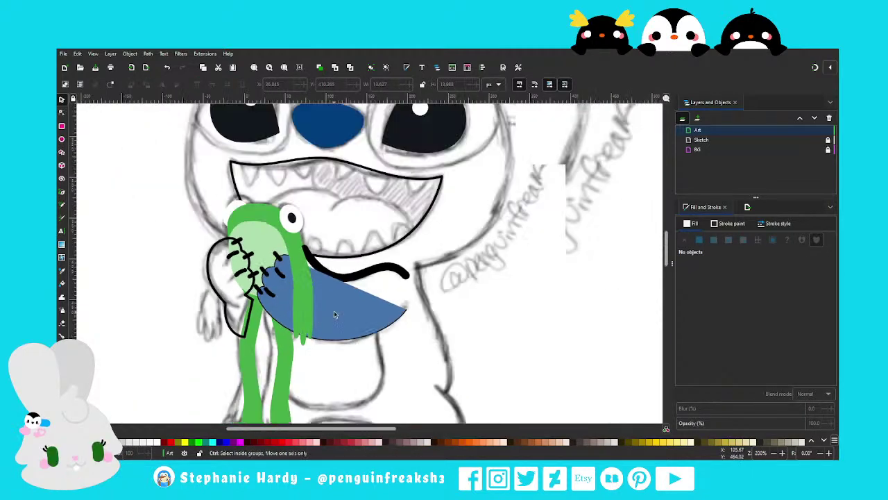
pyautogui.keyDown('ctrl'); pyautogui.scroll(-1, 333, 310); pyautogui.keyUp('ctrl')
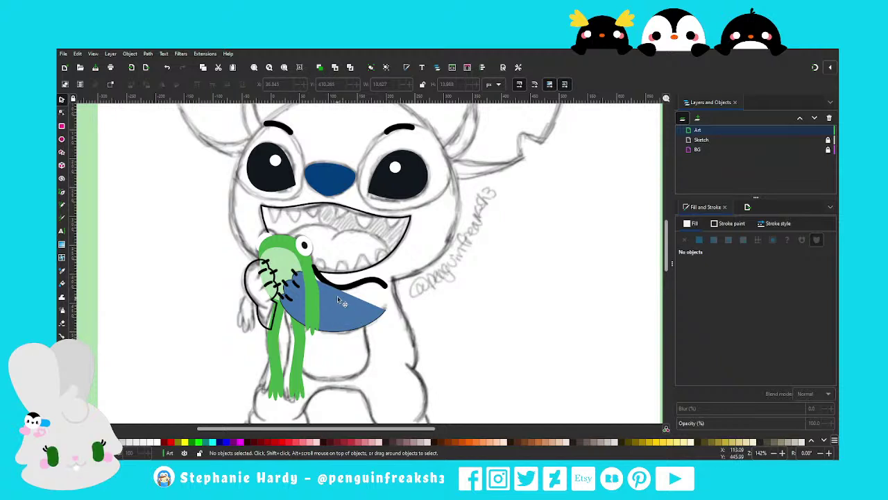
pyautogui.click(368, 285)
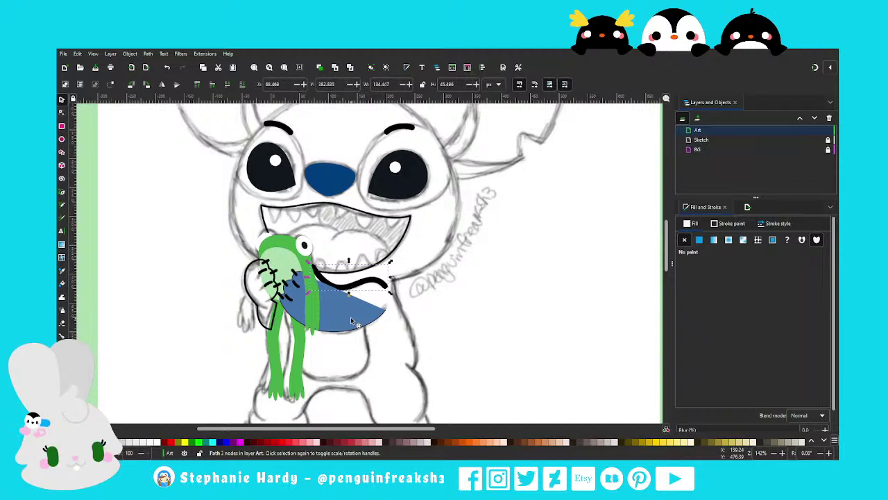
pyautogui.press('Escape')
pyautogui.scroll(1, 335, 321)
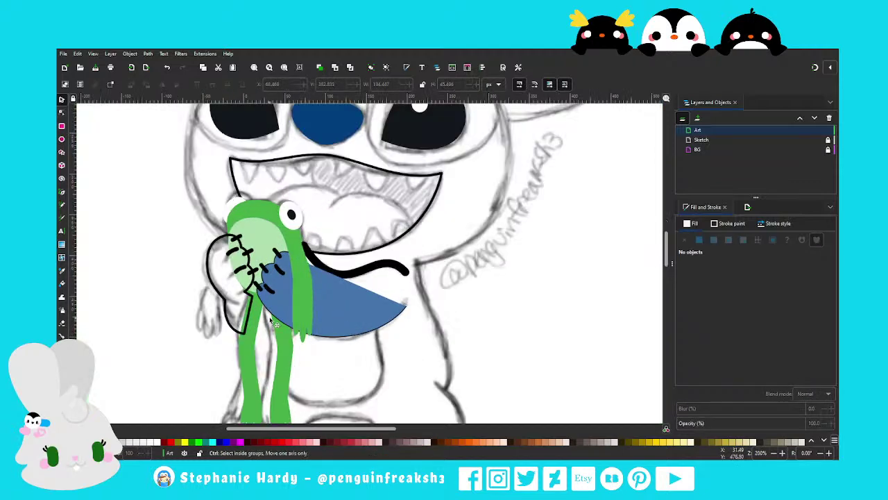
# Give the left hand a flat blue fill and set its stroke to No paint
pyautogui.scroll(1, 272, 322)
pyautogui.click(188, 231)
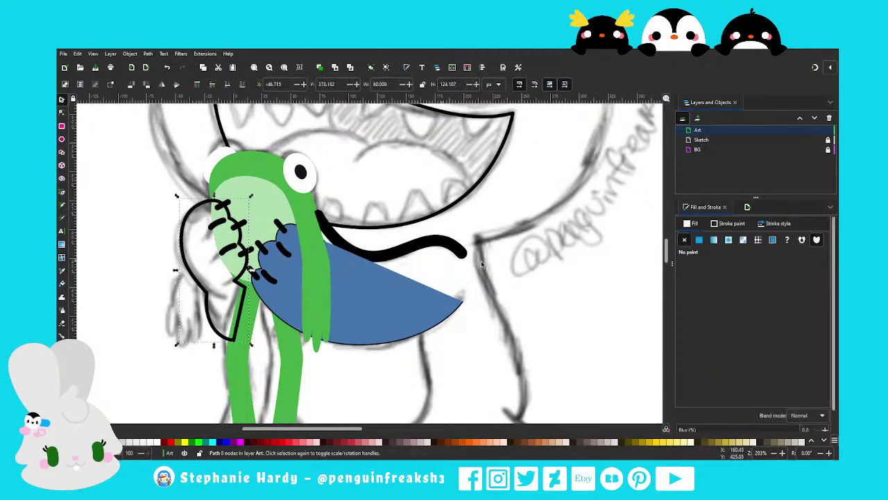
pyautogui.click(700, 239)
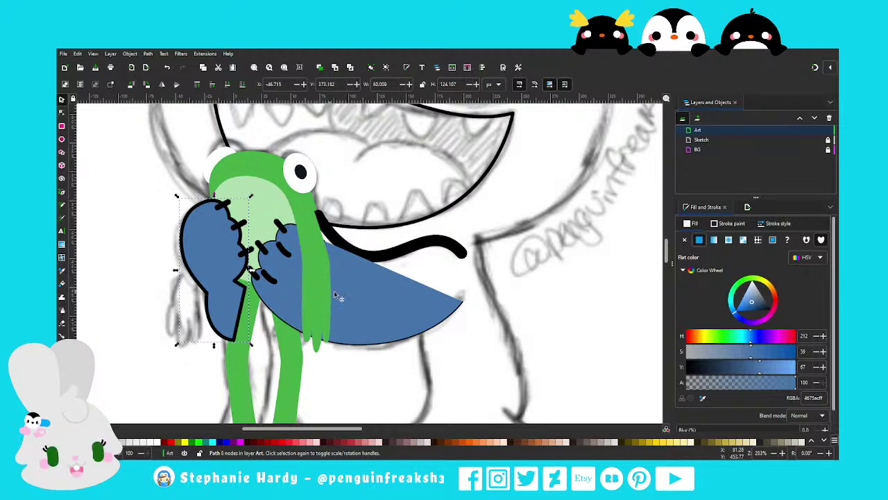
pyautogui.click(722, 226)
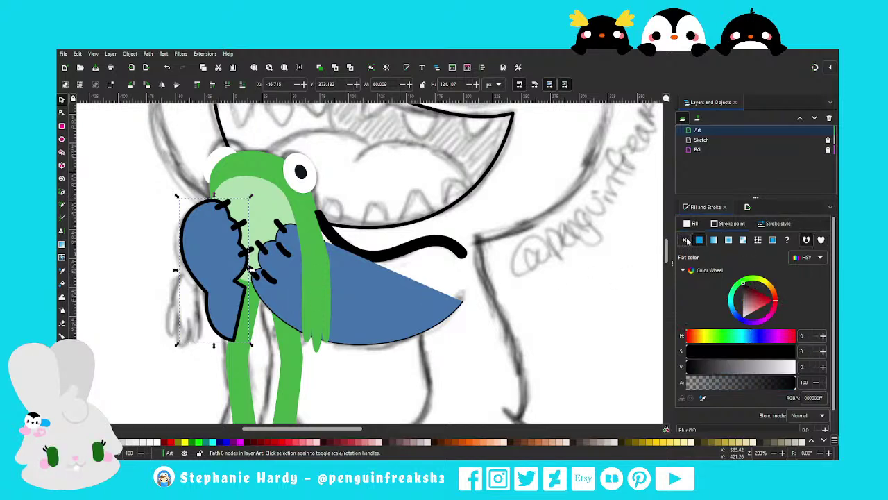
pyautogui.click(685, 239)
# Drag a node along the hand's lower edge with the Node tool to reshape it
pyautogui.click(394, 354)
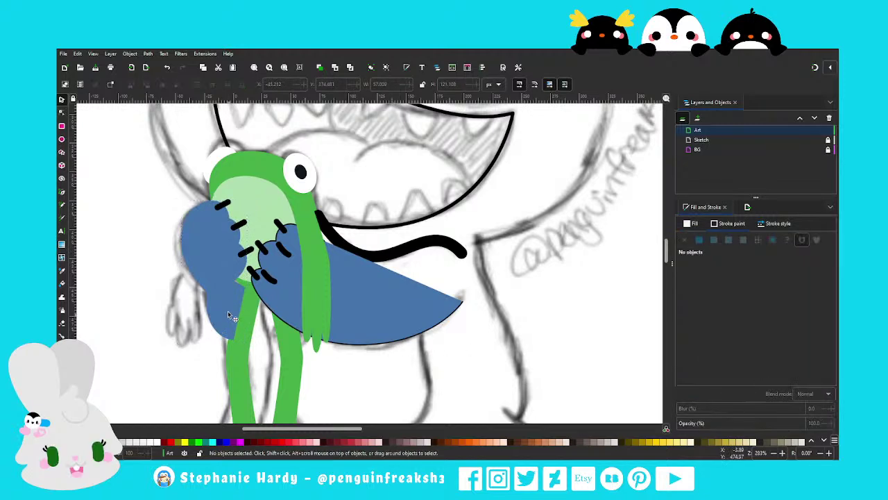
pyautogui.press('n')
pyautogui.keyDown('ctrl'); pyautogui.scroll(2, 229, 285); pyautogui.keyUp('ctrl')
pyautogui.click(175, 217)
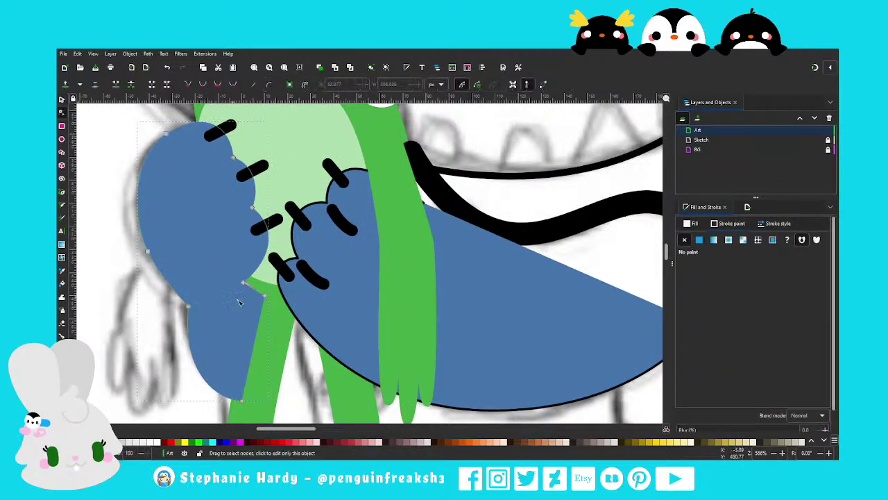
pyautogui.moveTo(243, 285)
pyautogui.mouseDown()
pyautogui.moveTo(268, 260)
pyautogui.moveTo(303, 288)
pyautogui.mouseUp()
pyautogui.keyDown('ctrl'); pyautogui.scroll(2, 251, 297); pyautogui.keyUp('ctrl')
pyautogui.keyDown('ctrl'); pyautogui.scroll(2, 252, 298); pyautogui.keyUp('ctrl')
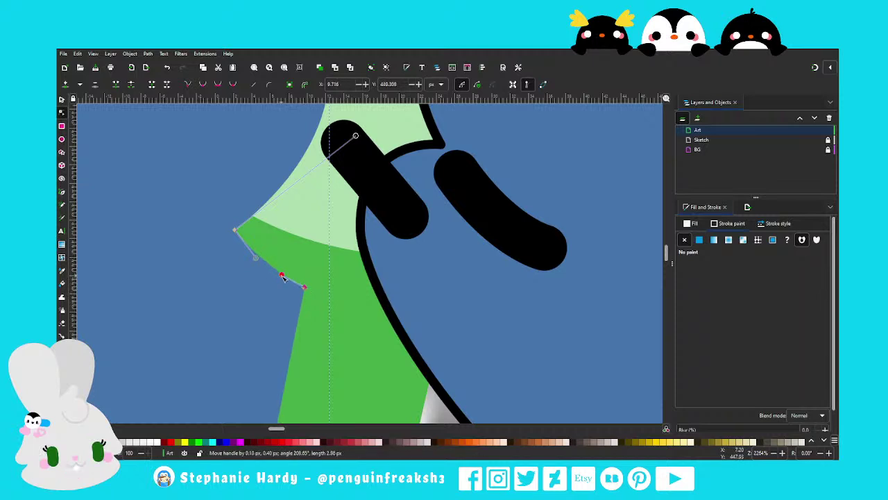
pyautogui.keyDown('ctrl'); pyautogui.scroll(-3, 277, 272); pyautogui.keyUp('ctrl')
pyautogui.scroll(-3, 275, 265)
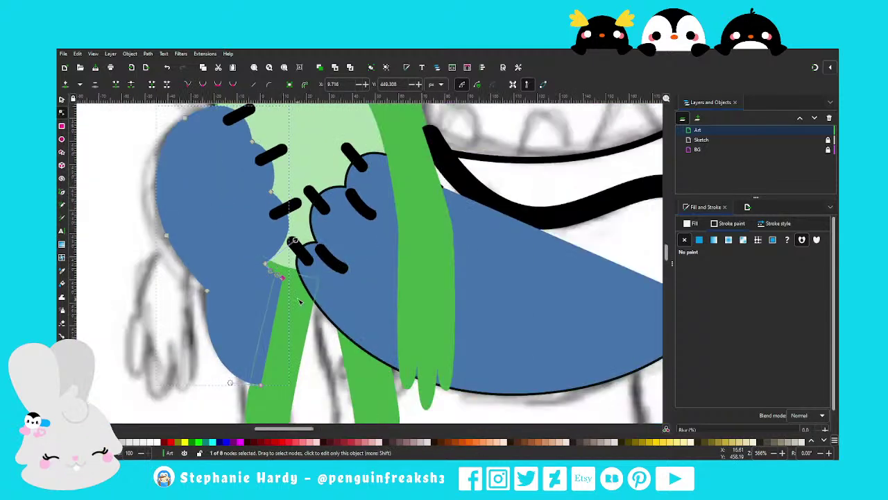
pyautogui.keyDown('ctrl'); pyautogui.scroll(-1, 236, 233); pyautogui.keyUp('ctrl')
# Raise the frog's green left leg two levels, above the blue hand
pyautogui.press('s')
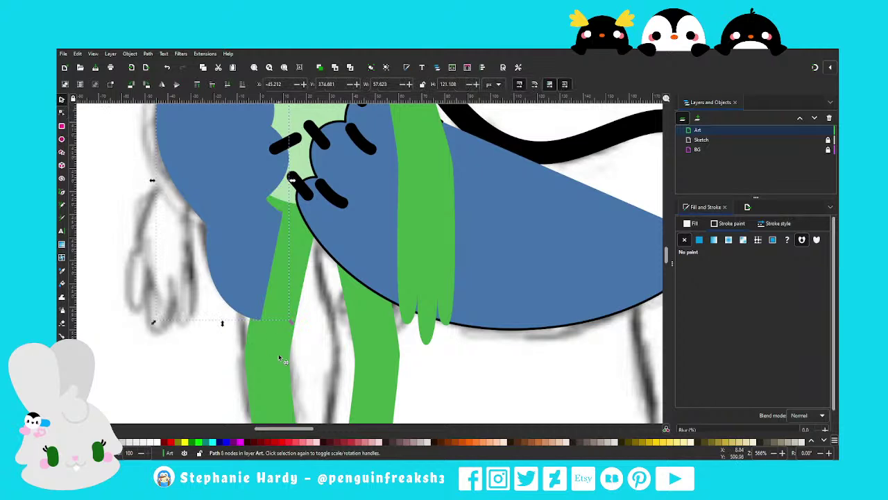
pyautogui.click(279, 359)
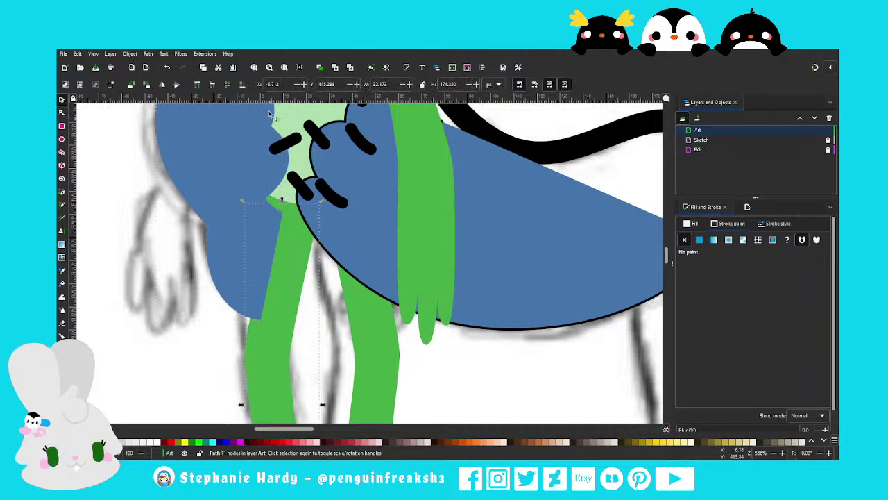
pyautogui.click(212, 84)
pyautogui.click(213, 85)
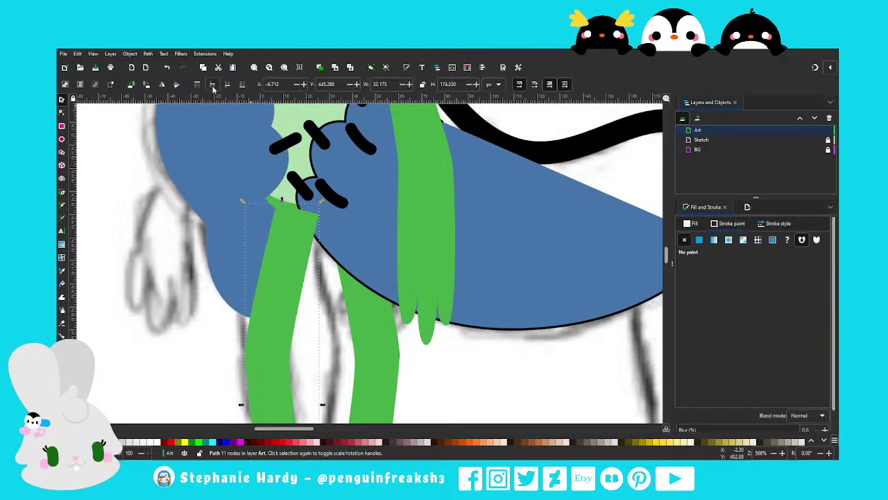
# Select the blue hand, the dashes, the small finger shapes and the large blue arm wedge
pyautogui.click(201, 268)
pyautogui.scroll(-2, 229, 285)
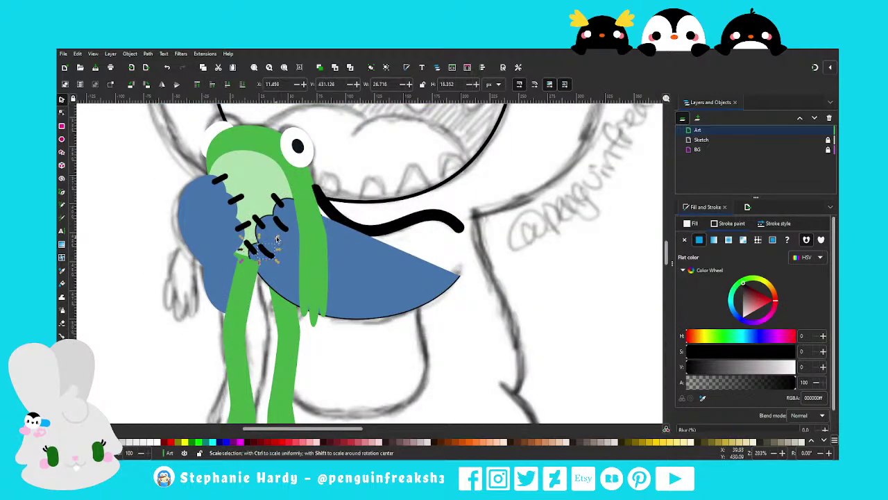
pyautogui.moveTo(262, 250)
pyautogui.mouseDown()
pyautogui.moveTo(263, 222)
pyautogui.moveTo(281, 208)
pyautogui.mouseUp()
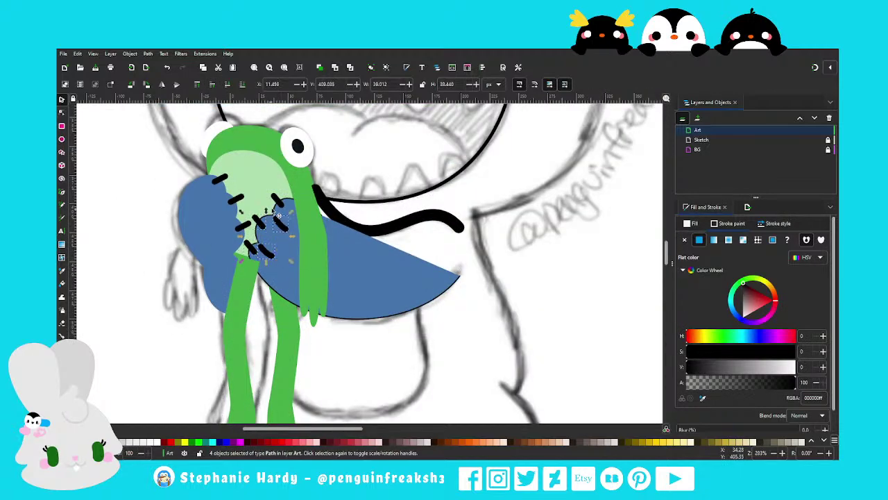
pyautogui.keyDown('shift'); pyautogui.click(283, 269); pyautogui.keyUp('shift')
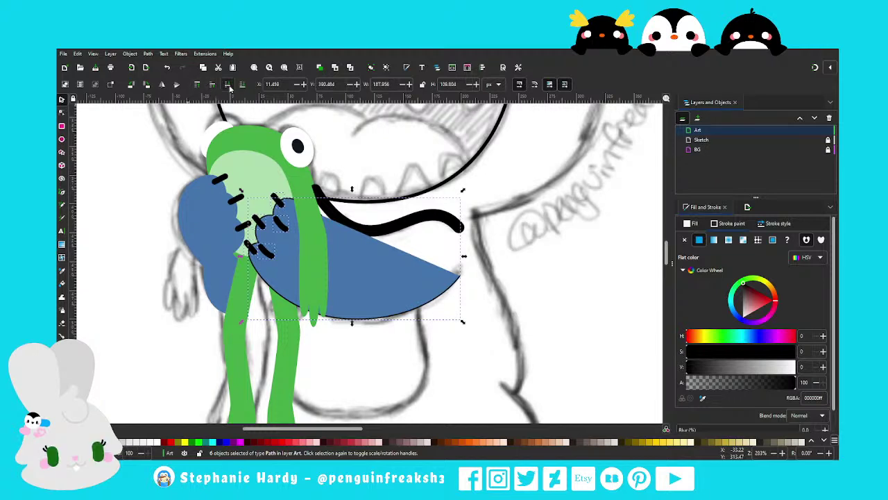
pyautogui.click(164, 183)
pyautogui.scroll(-1, 288, 285)
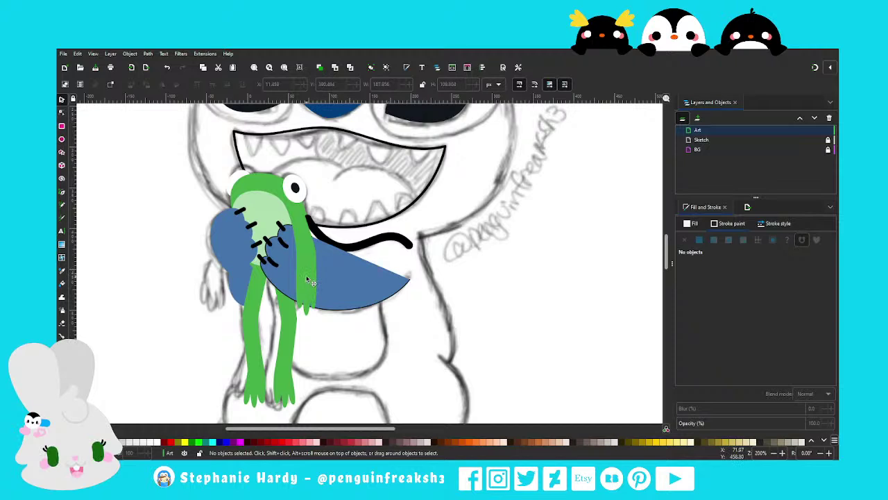
# Pull the green strand's curve handle upward and adjust its tip nodes
pyautogui.click(309, 283)
pyautogui.scroll(2, 320, 316)
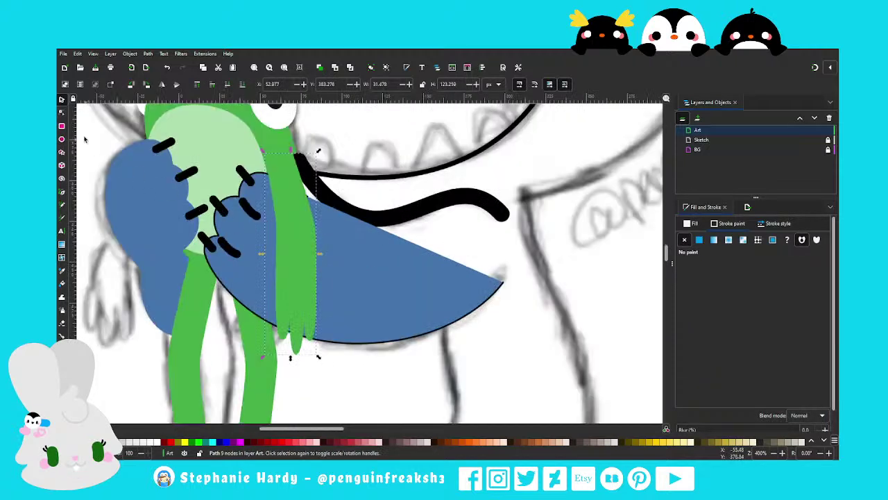
pyautogui.click(63, 115)
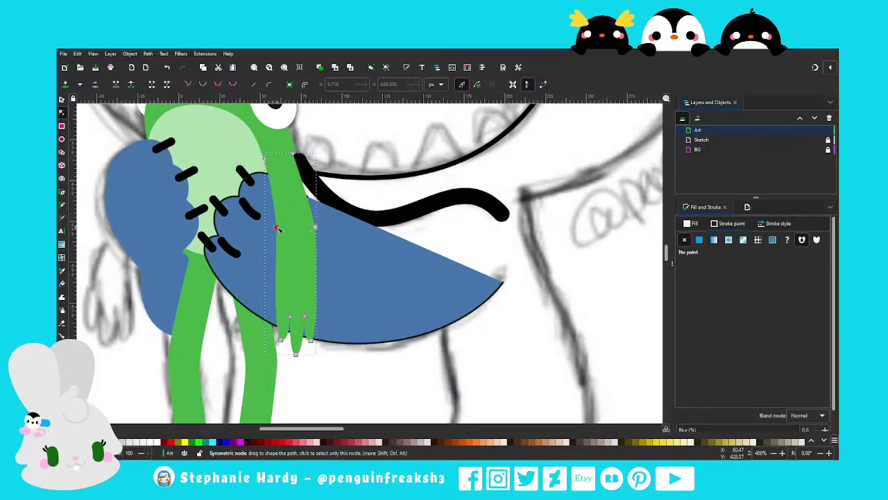
pyautogui.moveTo(276, 228); pyautogui.dragTo(283, 204)
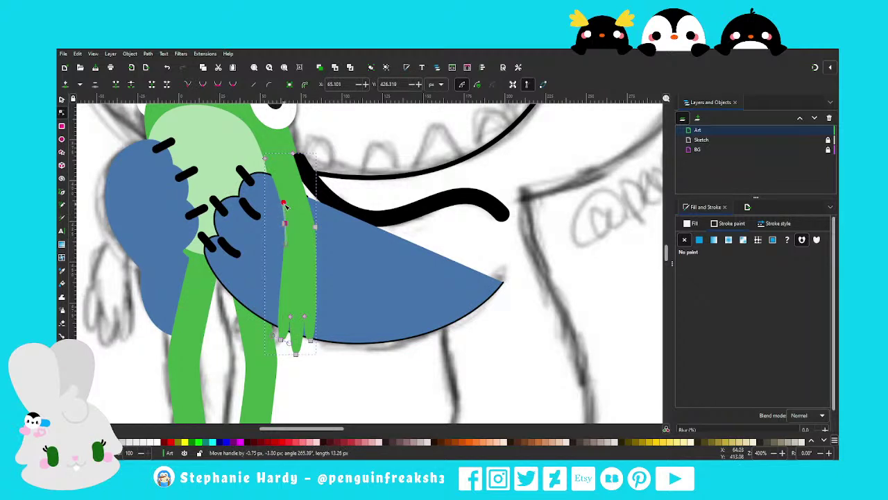
pyautogui.moveTo(304, 319); pyautogui.dragTo(313, 316)
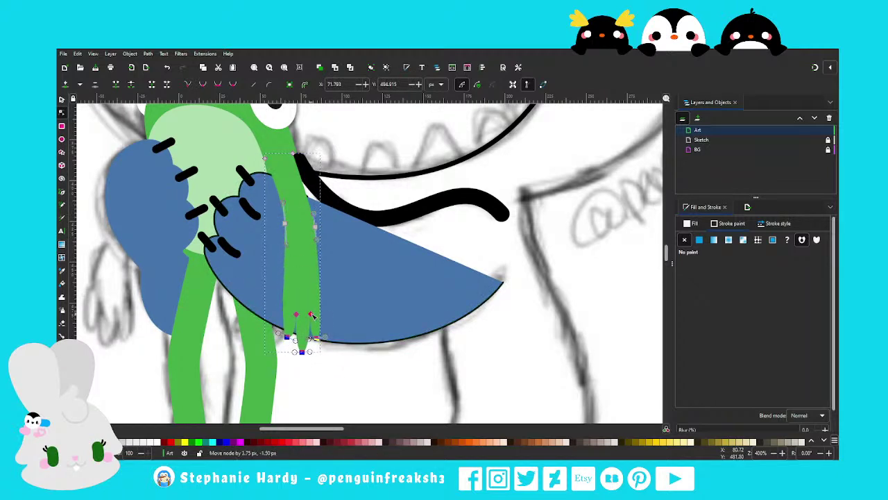
pyautogui.hotkey('ctrl', 'z')
pyautogui.click(61, 101)
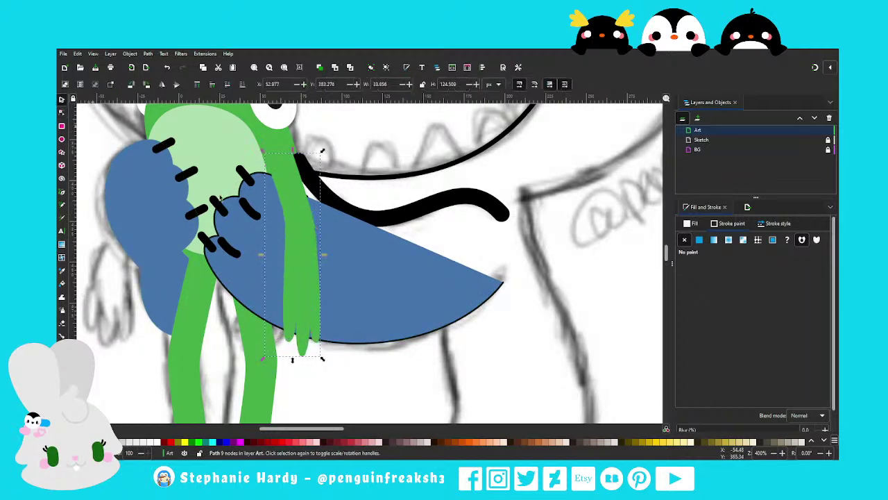
pyautogui.press('Escape')
pyautogui.scroll(-3, 357, 248)
# Move the green strand left so it hangs beside the blue arm, then view the whole page
pyautogui.click(340, 256)
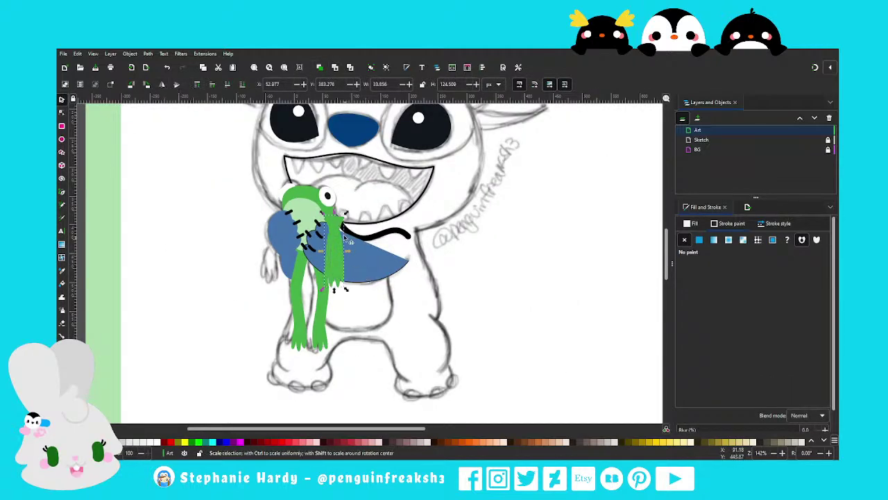
pyautogui.moveTo(338, 238); pyautogui.dragTo(279, 239)
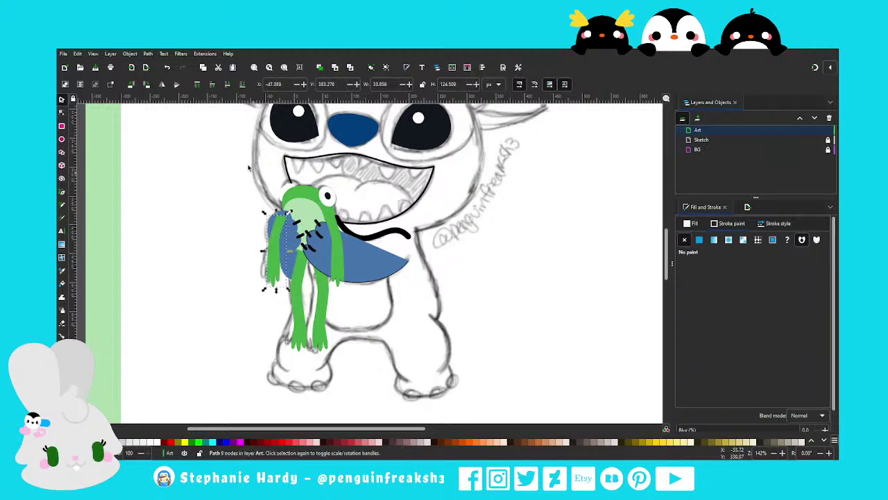
pyautogui.moveTo(275, 269); pyautogui.dragTo(277, 269)
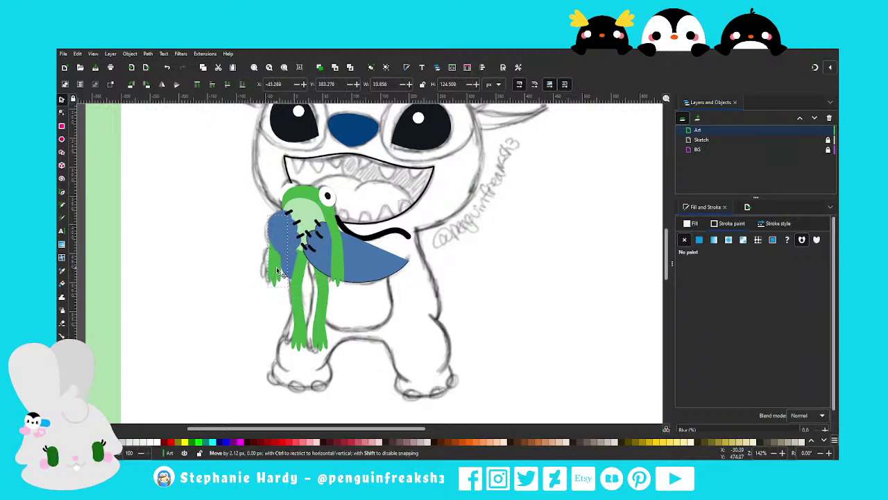
pyautogui.click(232, 246)
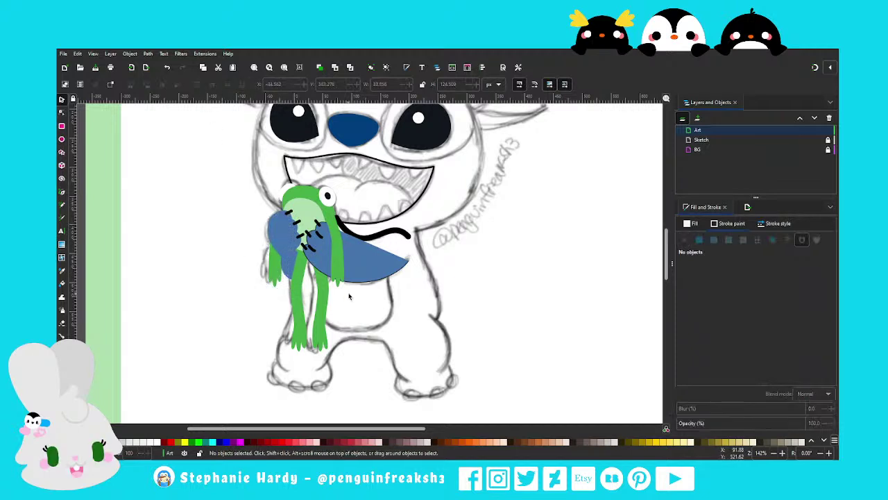
pyautogui.scroll(-1, 342, 268)
pyautogui.scroll(1, 341, 267)
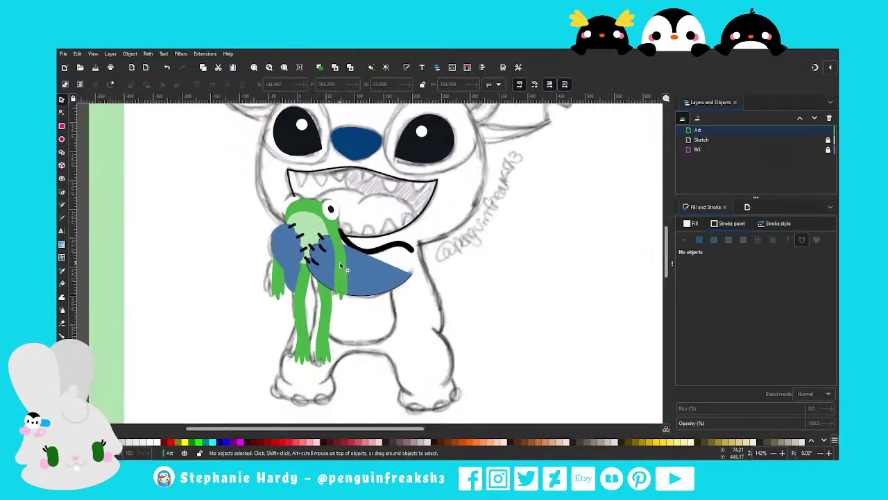
pyautogui.scroll(1, 345, 275)
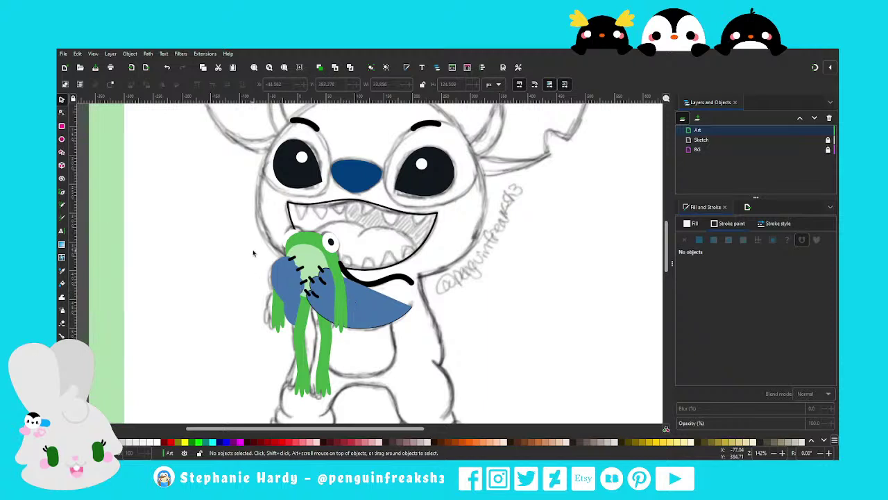
pyautogui.moveTo(253, 253); pyautogui.dragTo(304, 298)
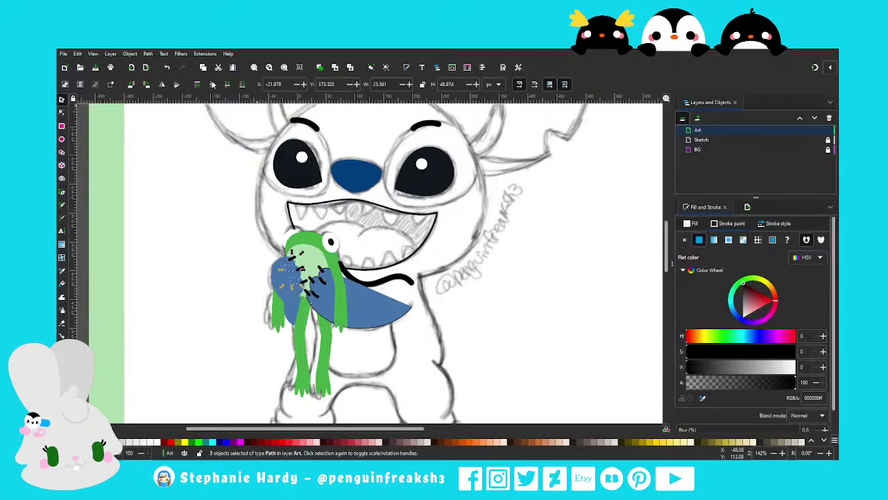
pyautogui.press('Escape')
pyautogui.press('1')
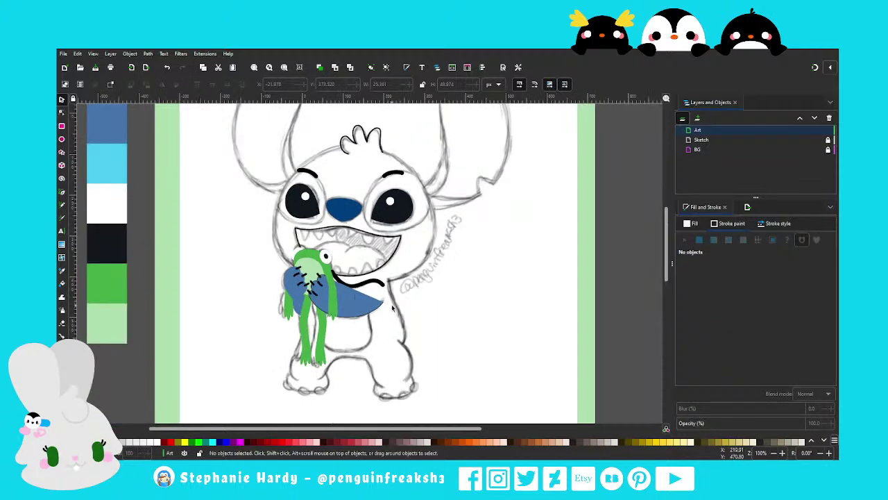
pyautogui.scroll(1, 409, 307)
pyautogui.scroll(-1, 415, 307)
pyautogui.click(369, 309)
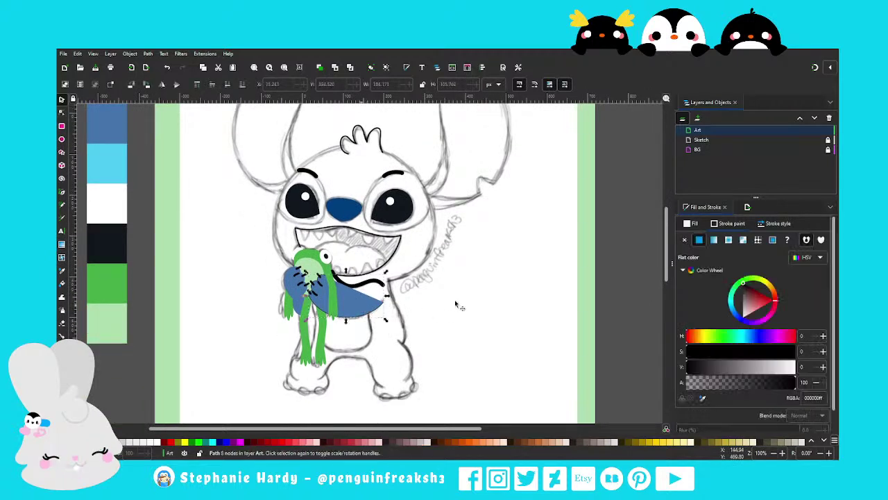
pyautogui.click(733, 224)
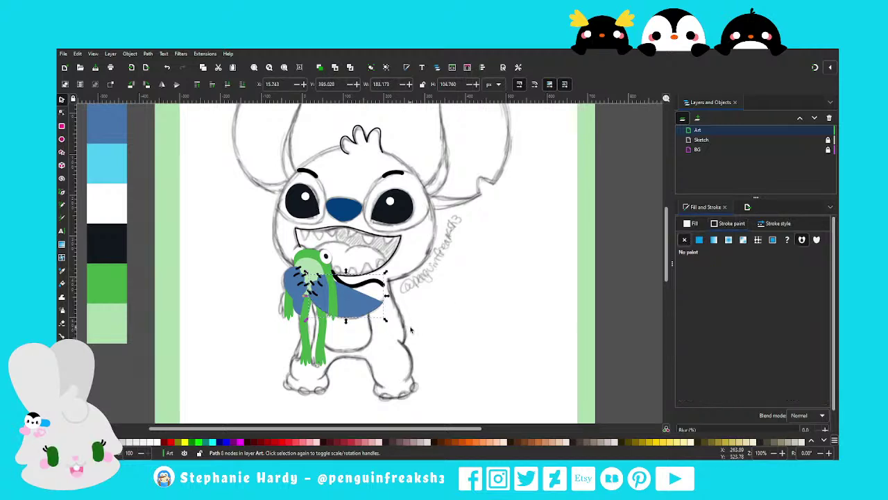
pyautogui.click(408, 332)
pyautogui.scroll(1, 357, 308)
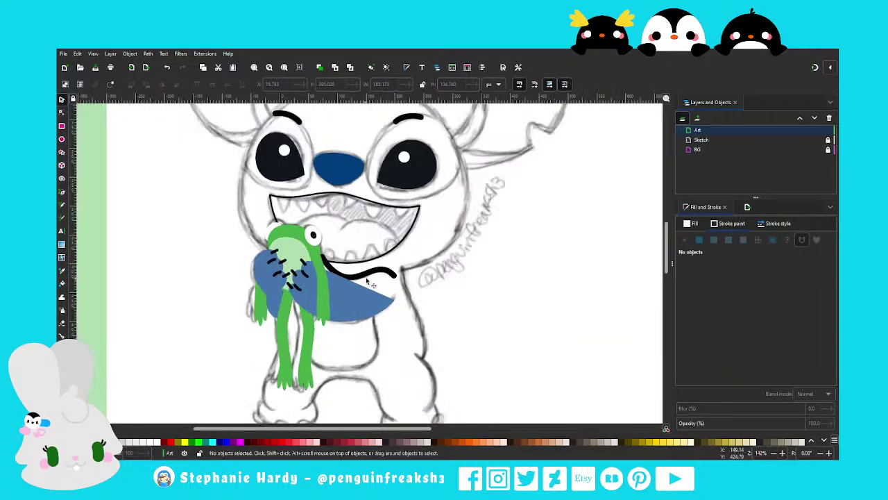
pyautogui.click(368, 273)
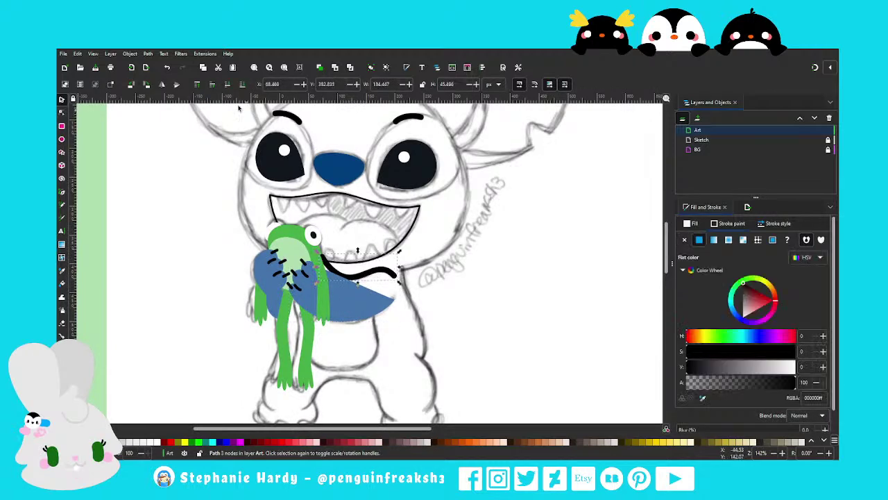
pyautogui.click(429, 313)
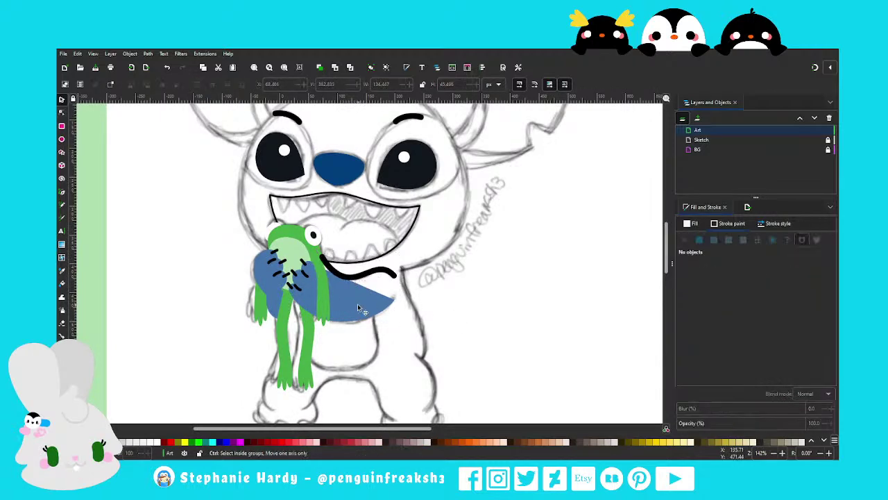
pyautogui.scroll(-2, 331, 285)
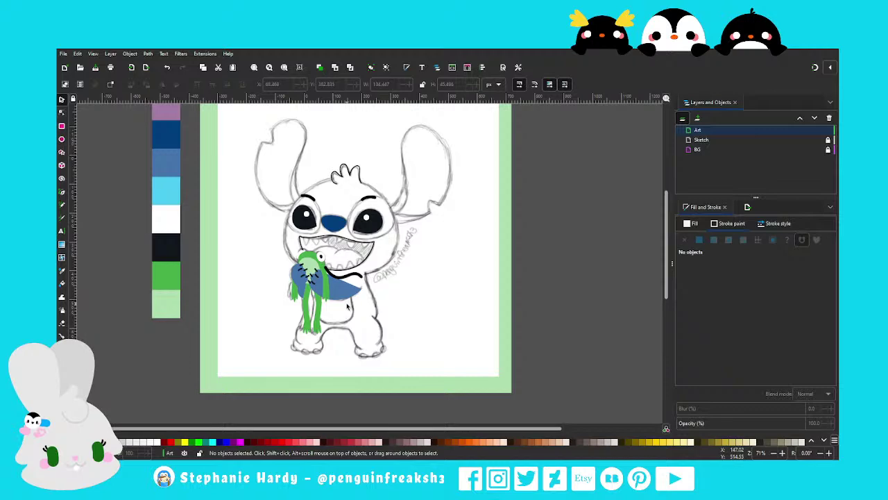
pyautogui.scroll(1, 375, 266)
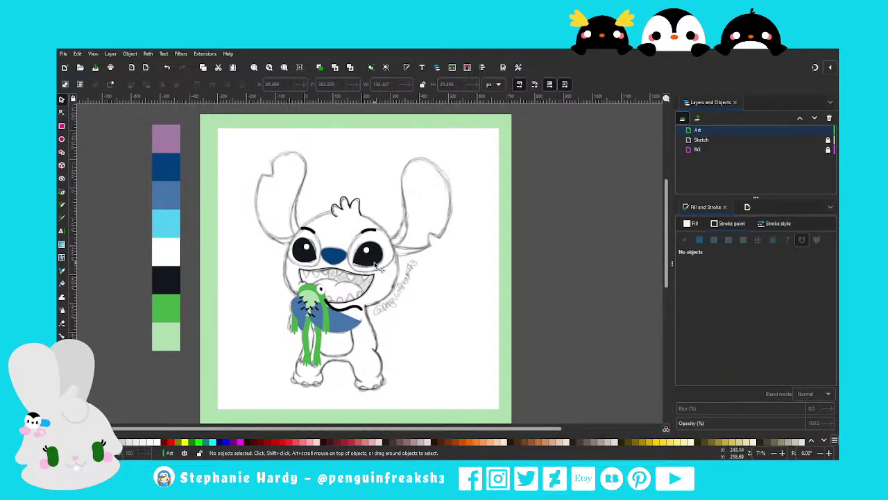
pyautogui.scroll(2, 373, 254)
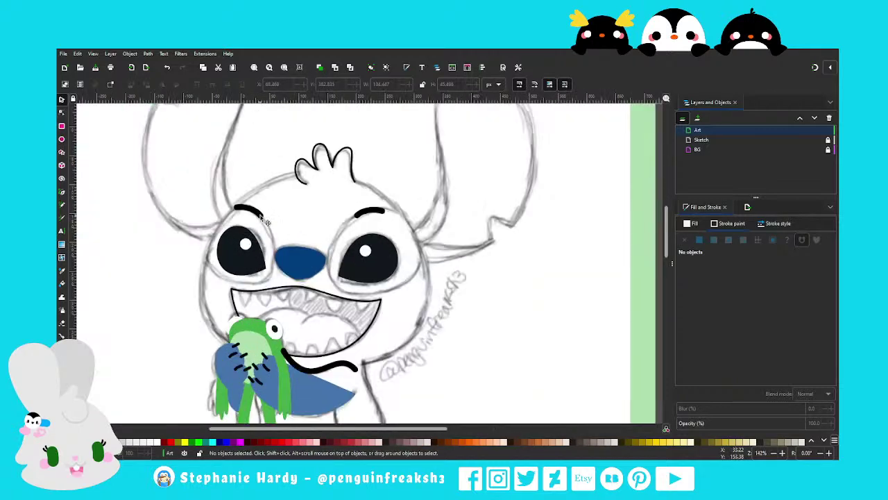
# Drag the right eyebrow's outer end node to the right
pyautogui.click(263, 214)
pyautogui.keyDown('shift'); pyautogui.click(370, 214); pyautogui.keyUp('shift')
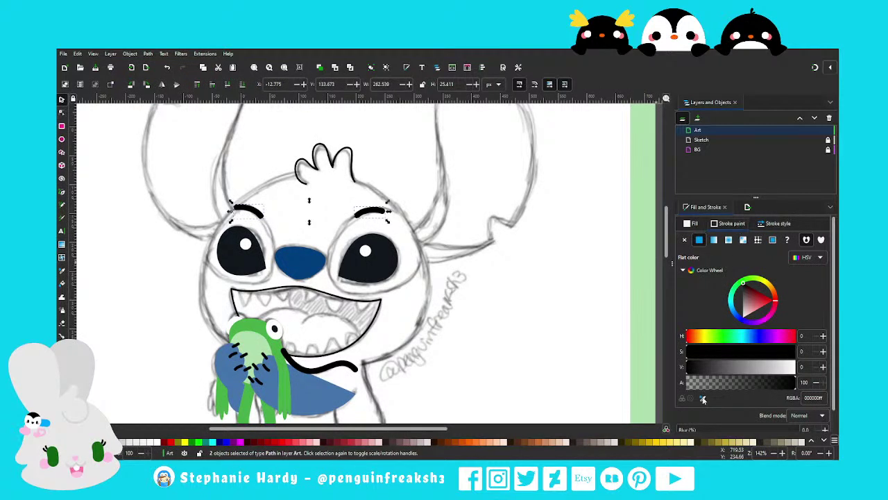
pyautogui.click(417, 286)
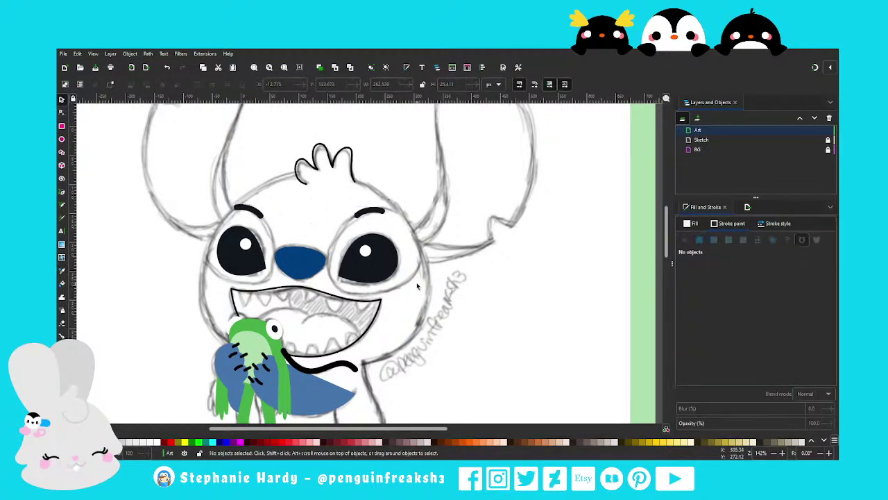
pyautogui.click(61, 113)
pyautogui.click(368, 211)
pyautogui.moveTo(384, 211); pyautogui.dragTo(390, 211)
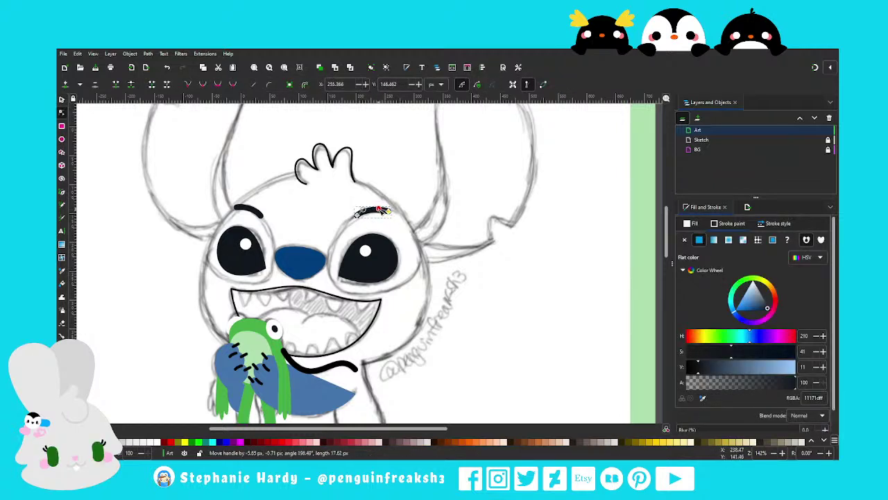
pyautogui.click(62, 101)
pyautogui.click(75, 114)
pyautogui.press('5')
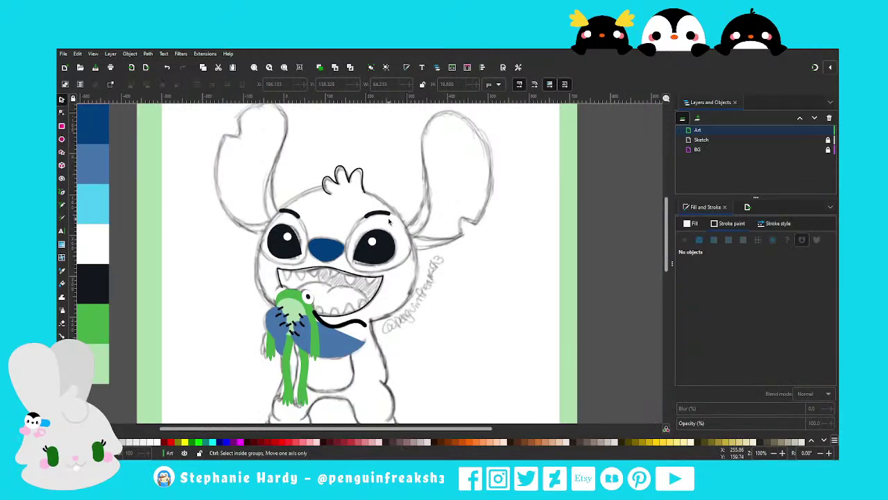
pyautogui.scroll(4, 129, 125)
# Check a node on the right eyebrow again, then choose the Pen (Bezier) tool
pyautogui.click(61, 112)
pyautogui.click(371, 202)
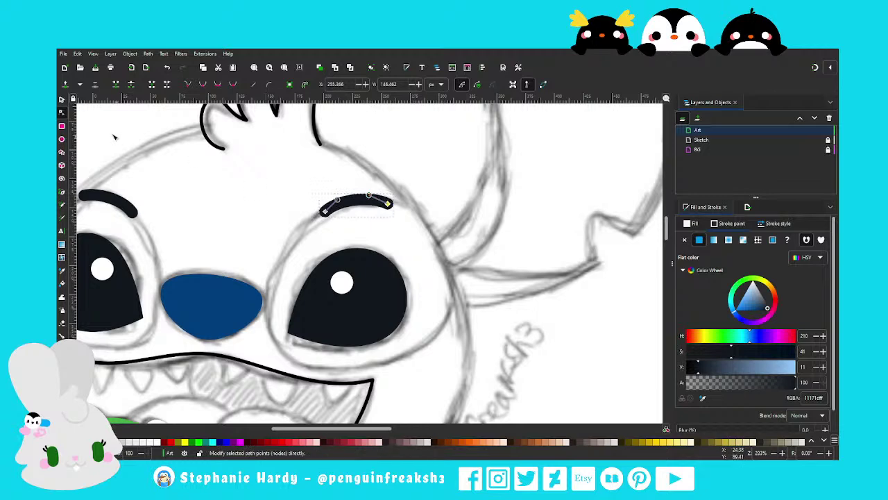
pyautogui.click(62, 101)
pyautogui.press('Escape')
pyautogui.scroll(-2, 345, 231)
pyautogui.scroll(-2, 346, 231)
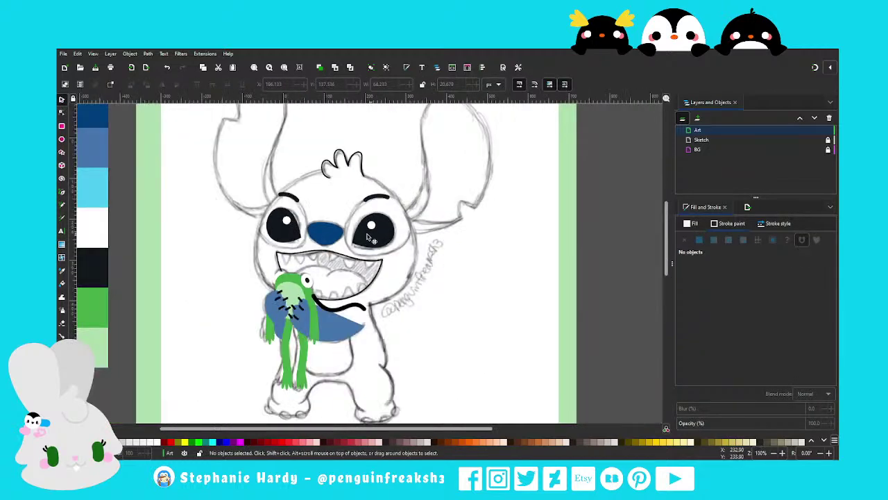
pyautogui.scroll(3, 346, 231)
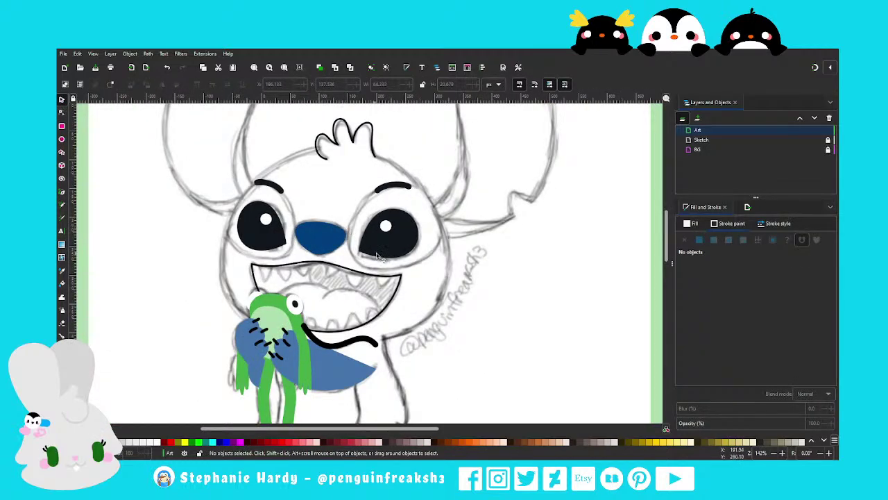
pyautogui.scroll(-1, 381, 252)
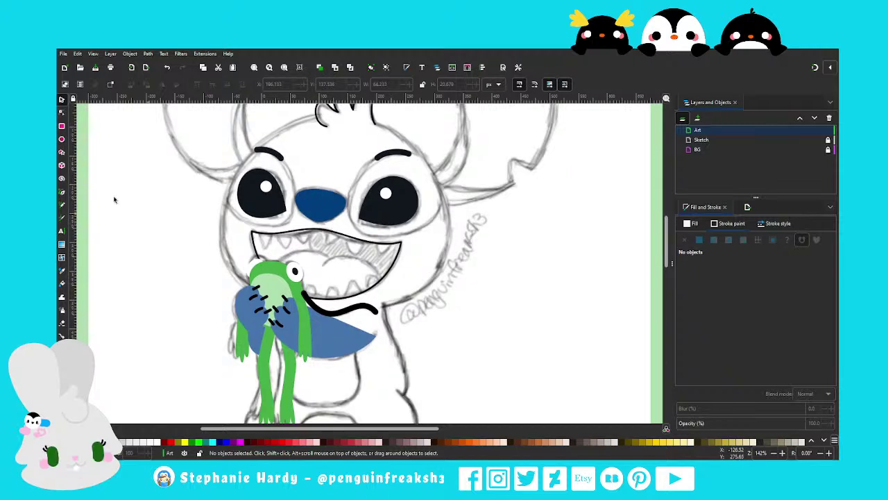
pyautogui.click(61, 191)
# Draw a closed triangular path hanging from the top of the mouth
pyautogui.scroll(1, 329, 279)
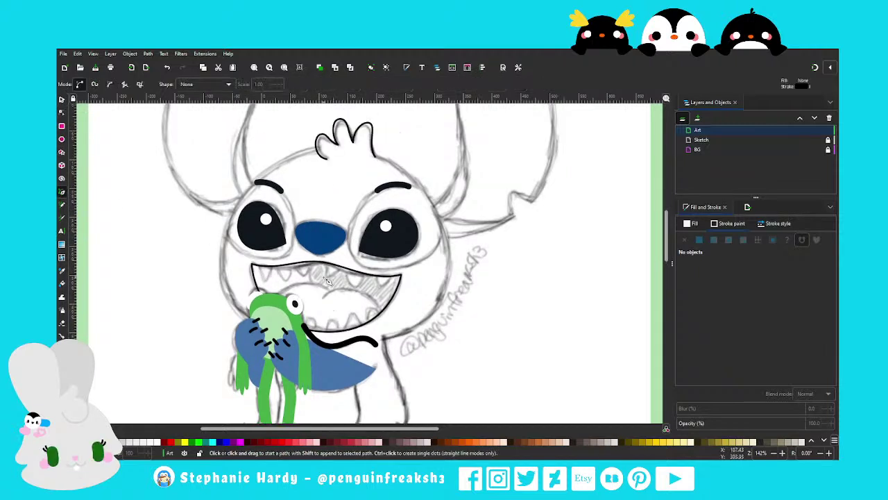
pyautogui.scroll(-1, 329, 280)
pyautogui.scroll(1, 330, 279)
pyautogui.scroll(-1, 330, 280)
pyautogui.scroll(1, 333, 274)
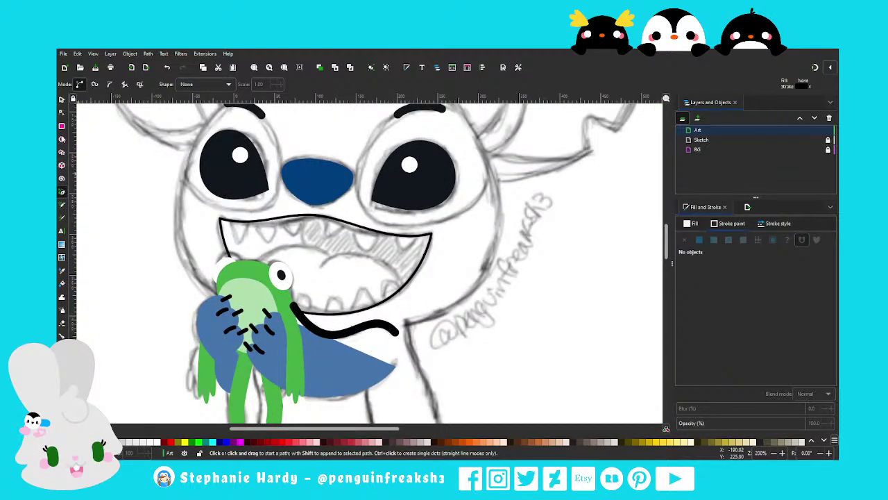
pyautogui.click(323, 209)
pyautogui.click(326, 235)
pyautogui.click(349, 221)
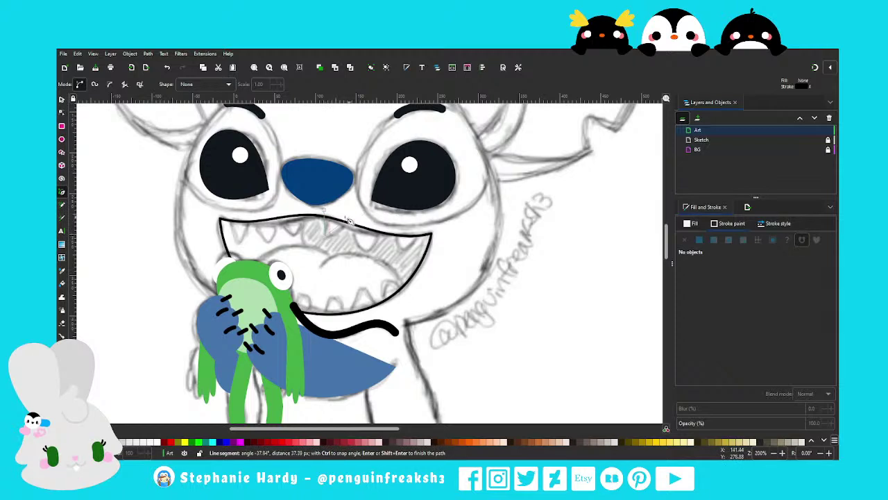
pyautogui.click(324, 209)
# Bend the triangle's edge into a curved fang and tilt it slightly
pyautogui.click(62, 112)
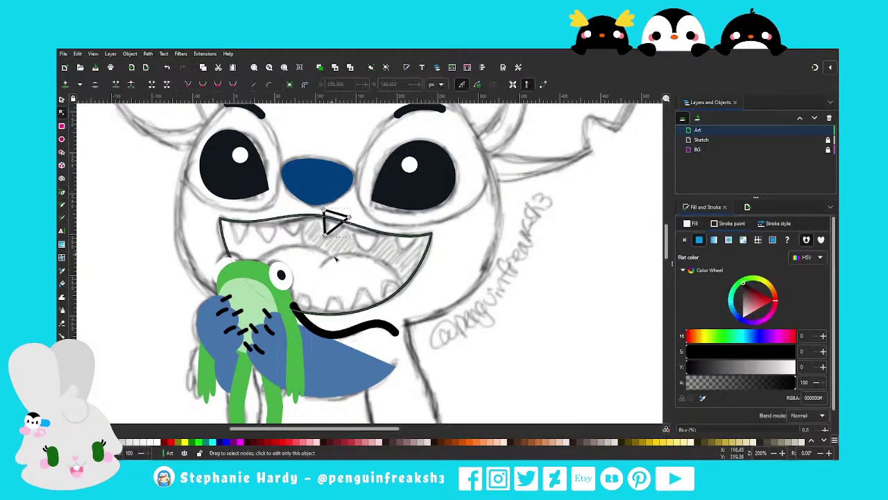
pyautogui.moveTo(317, 226); pyautogui.dragTo(316, 223)
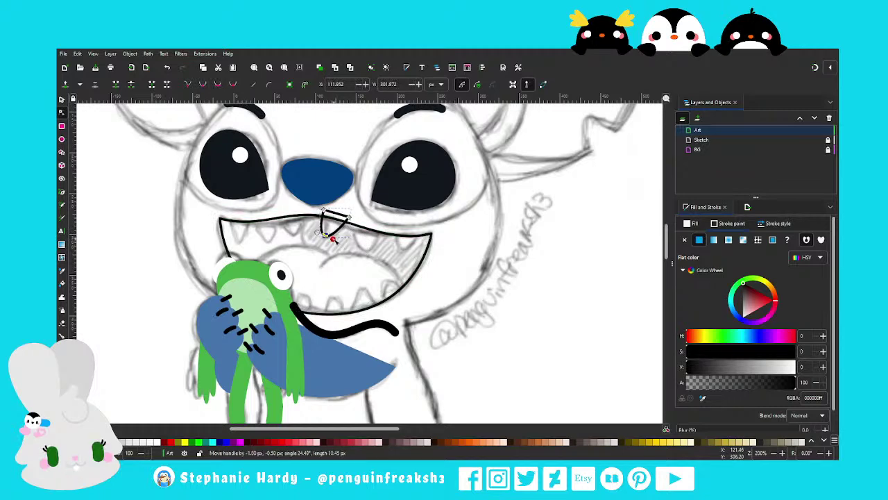
pyautogui.click(61, 99)
pyautogui.scroll(3, 326, 233)
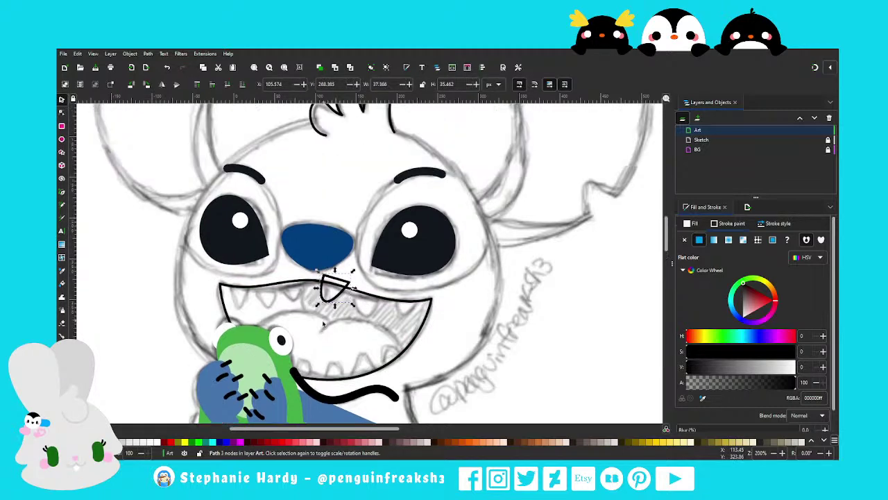
pyautogui.scroll(2, 323, 324)
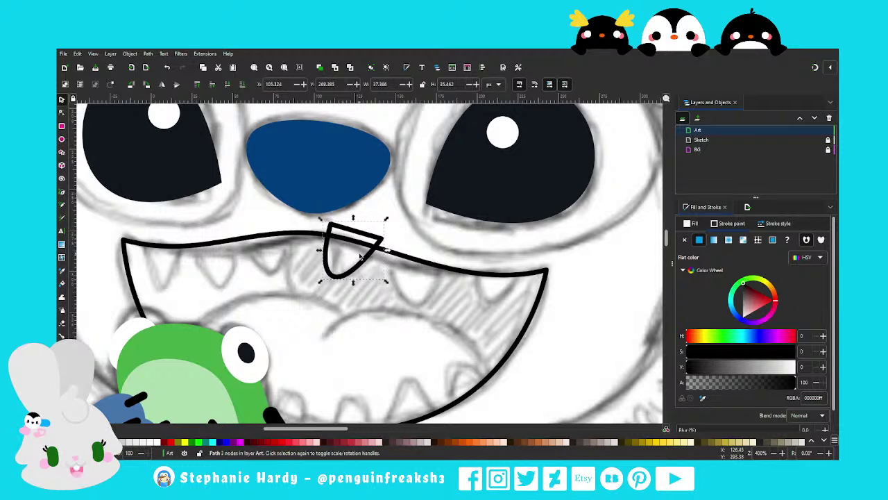
pyautogui.click(368, 237)
pyautogui.moveTo(385, 220); pyautogui.dragTo(385, 226)
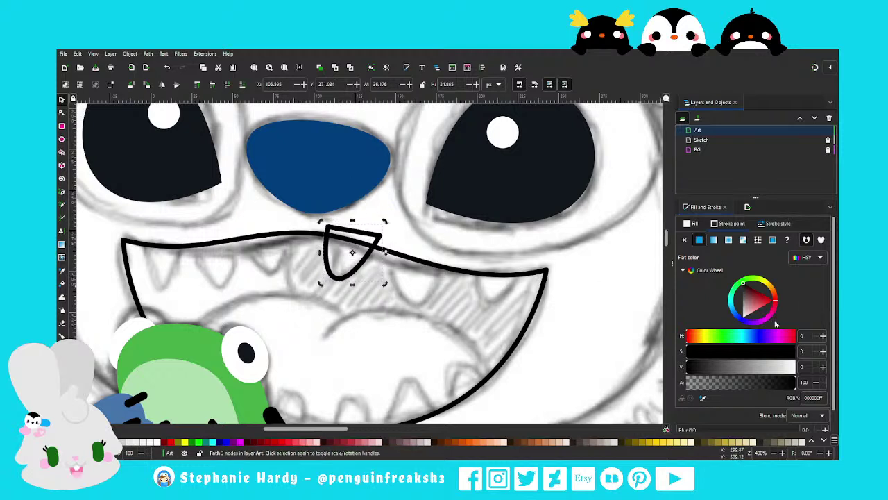
# Fill the fang pure white with no outline and place a duplicate further left
pyautogui.click(685, 239)
pyautogui.click(691, 224)
pyautogui.click(699, 240)
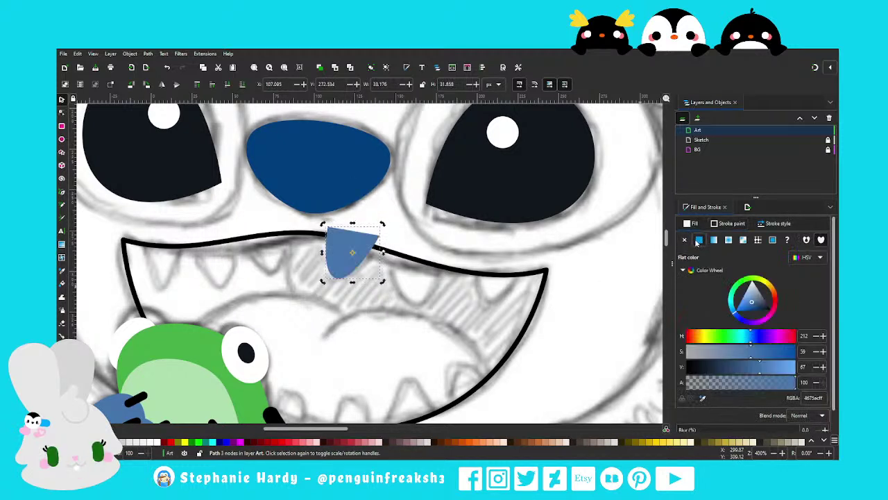
pyautogui.click(132, 441)
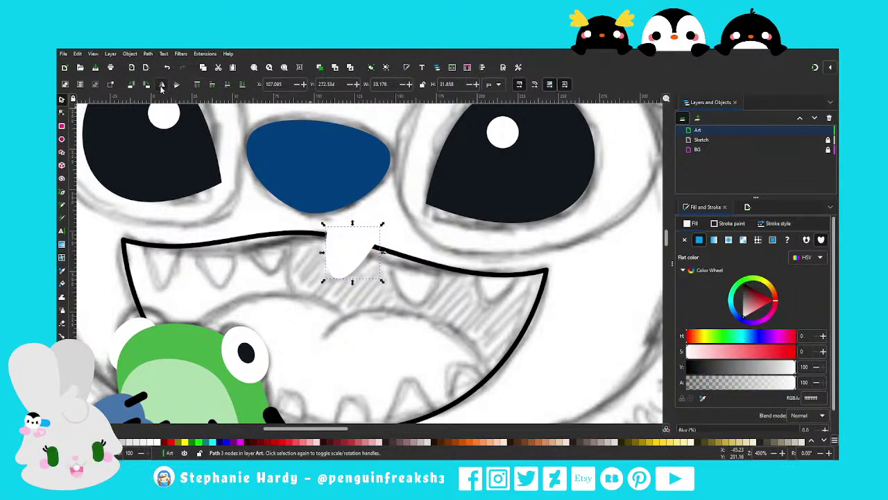
pyautogui.hotkey('ctrl', 'd')
pyautogui.moveTo(364, 256); pyautogui.dragTo(269, 258)
# Shrink both teeth and place a horizontally mirrored tooth along the upper lip
pyautogui.press('Escape')
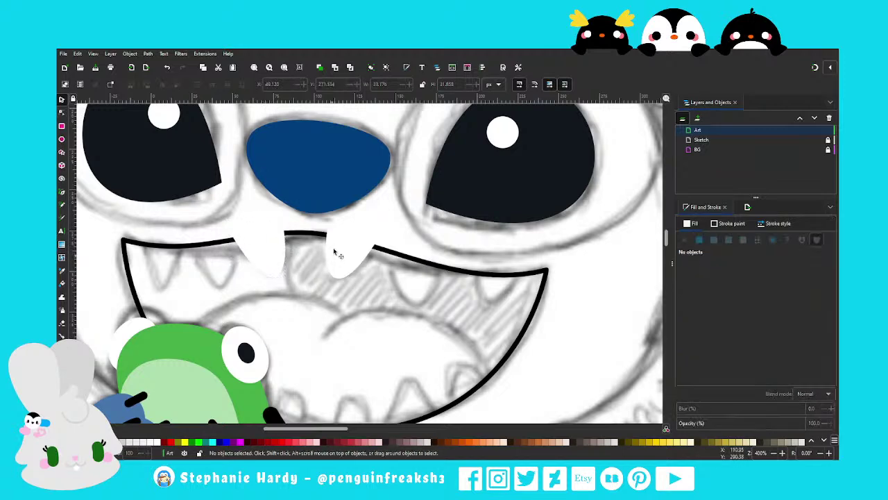
pyautogui.scroll(-3, 336, 243)
pyautogui.scroll(1, 332, 261)
pyautogui.click(347, 256)
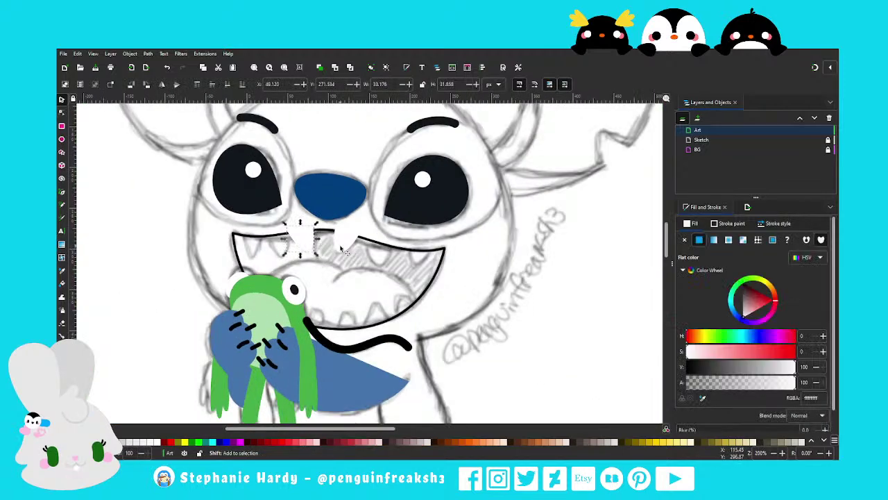
pyautogui.keyDown('shift'); pyautogui.click(292, 258); pyautogui.keyUp('shift')
pyautogui.moveTo(286, 256); pyautogui.dragTo(315, 243)
pyautogui.click(341, 238)
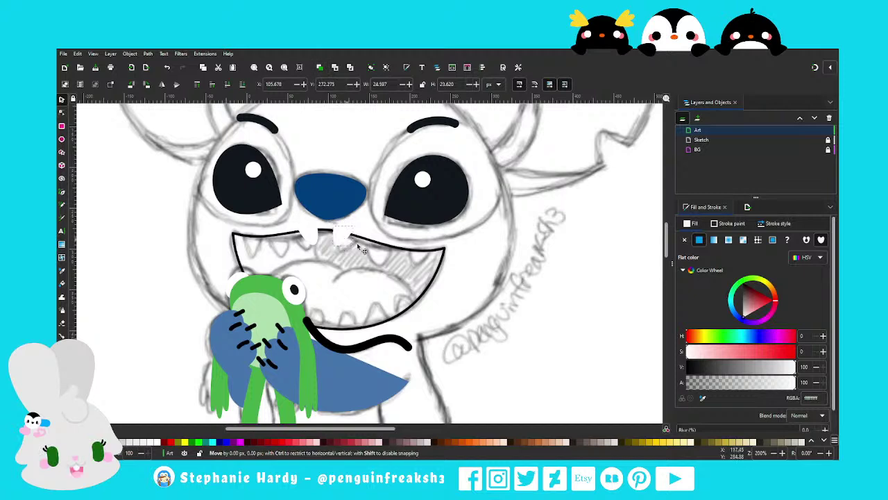
pyautogui.moveTo(343, 239)
pyautogui.mouseDown()
pyautogui.moveTo(378, 253)
pyautogui.moveTo(401, 231)
pyautogui.mouseUp()
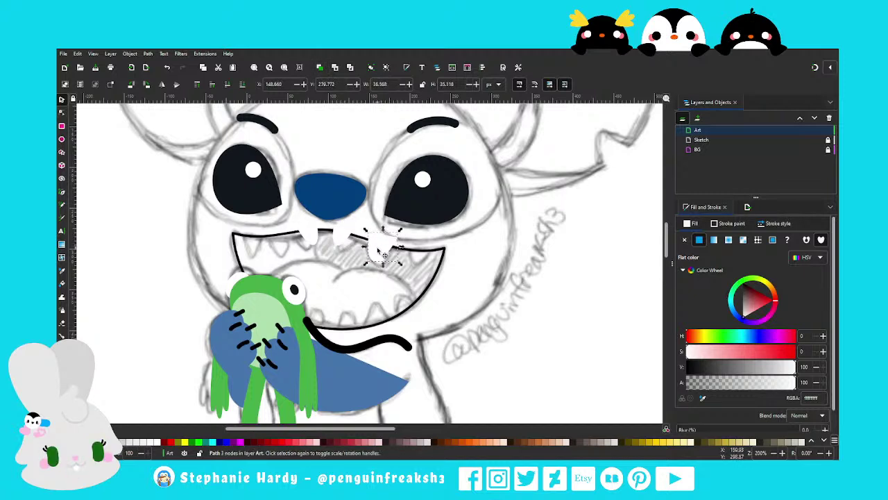
pyautogui.click(161, 84)
pyautogui.moveTo(382, 246)
pyautogui.mouseDown()
pyautogui.moveTo(281, 241)
pyautogui.moveTo(299, 233)
pyautogui.mouseUp()
# Move and tilt tooth copies toward the left and right mouth corners along the lip
pyautogui.click(279, 240)
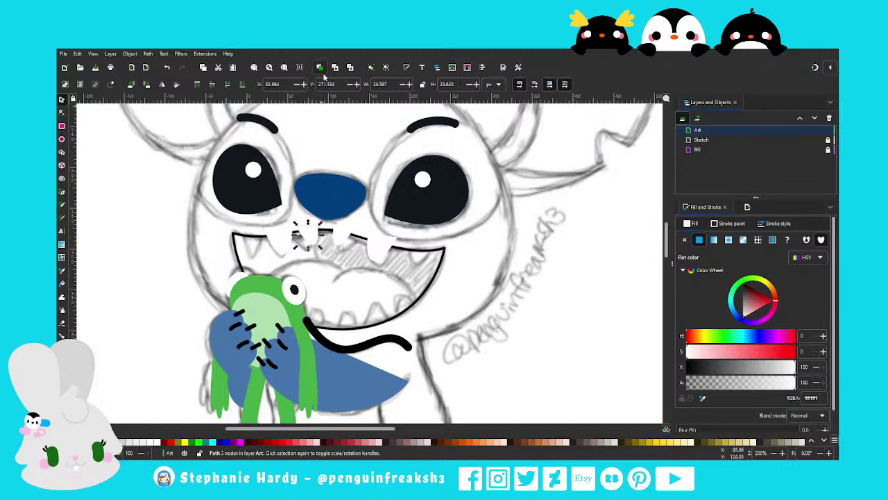
pyautogui.moveTo(280, 244); pyautogui.dragTo(262, 247)
pyautogui.click(253, 247)
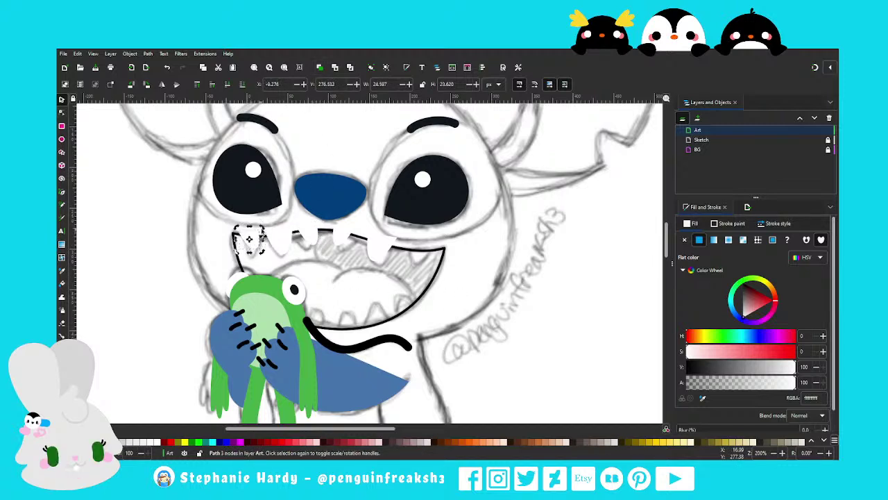
pyautogui.moveTo(262, 231); pyautogui.dragTo(265, 237)
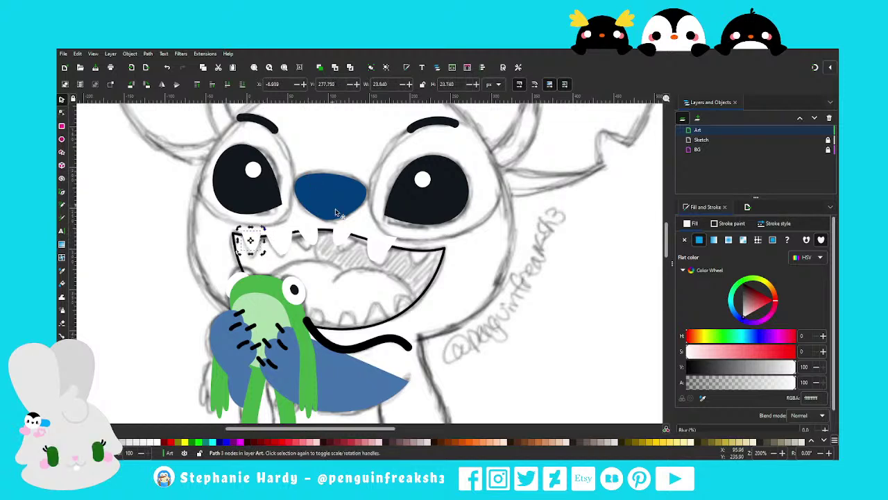
pyautogui.click(344, 244)
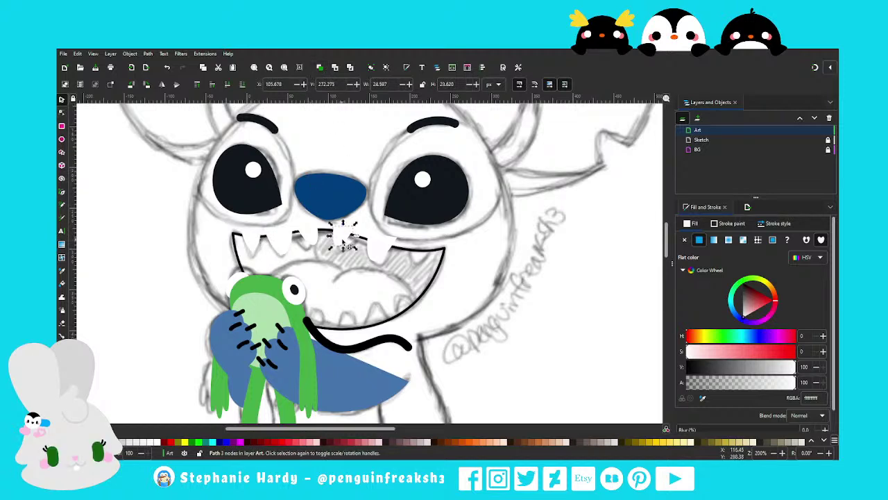
pyautogui.moveTo(344, 238); pyautogui.dragTo(419, 257)
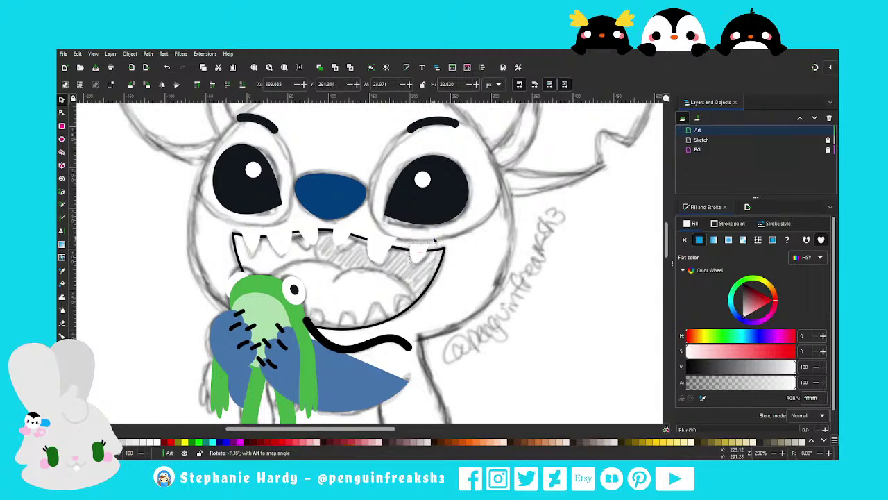
pyautogui.press('Escape')
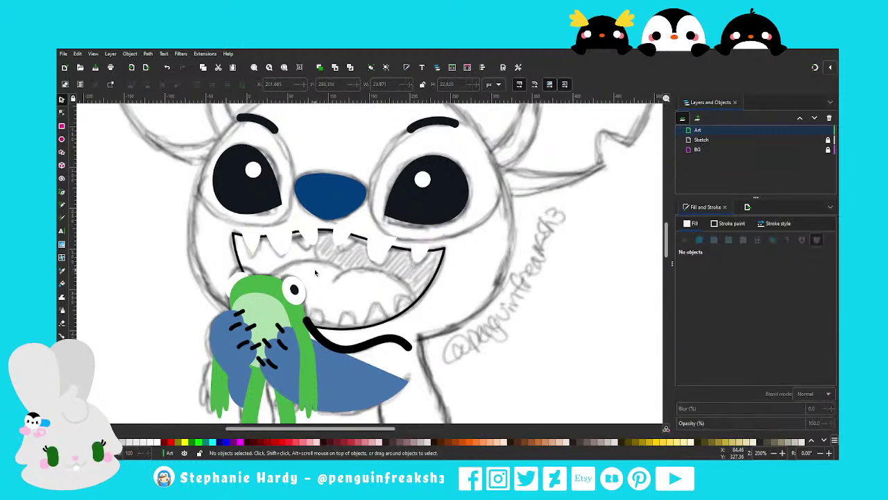
pyautogui.keyDown('ctrl'); pyautogui.scroll(-2, 341, 272); pyautogui.keyUp('ctrl')
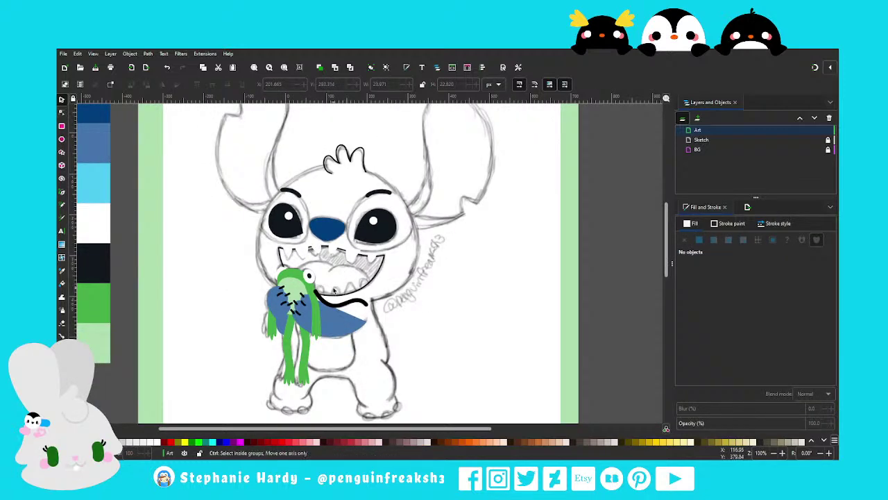
pyautogui.keyDown('ctrl'); pyautogui.scroll(2, 334, 290); pyautogui.keyUp('ctrl')
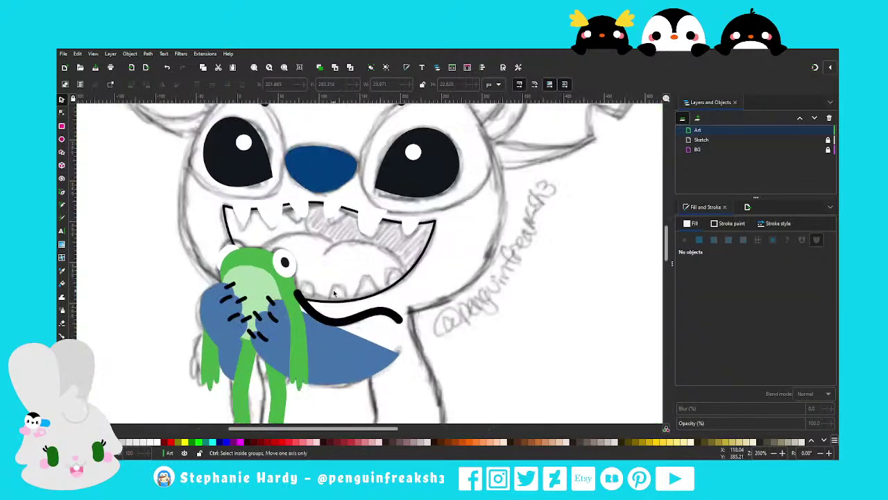
pyautogui.click(414, 225)
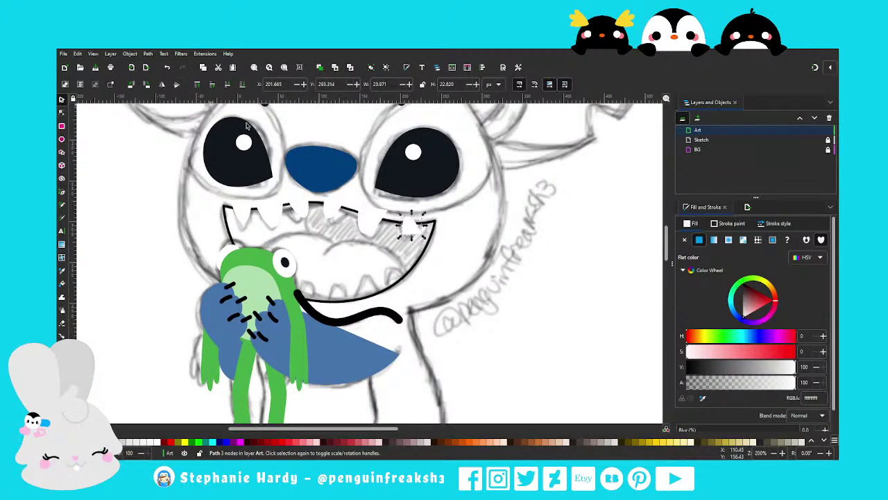
pyautogui.moveTo(414, 232); pyautogui.dragTo(410, 276)
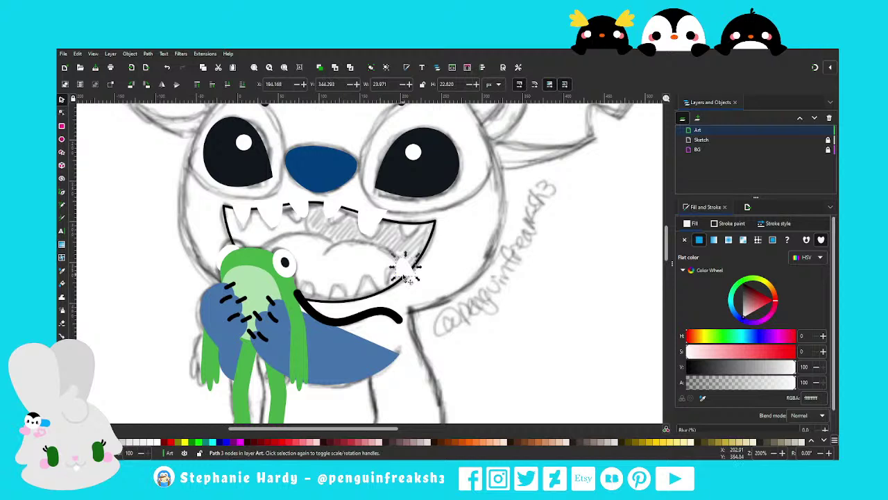
# Undo the last move, duplicate a tooth and place the copy on the lower jaw
pyautogui.hotkey('ctrl', 'z')
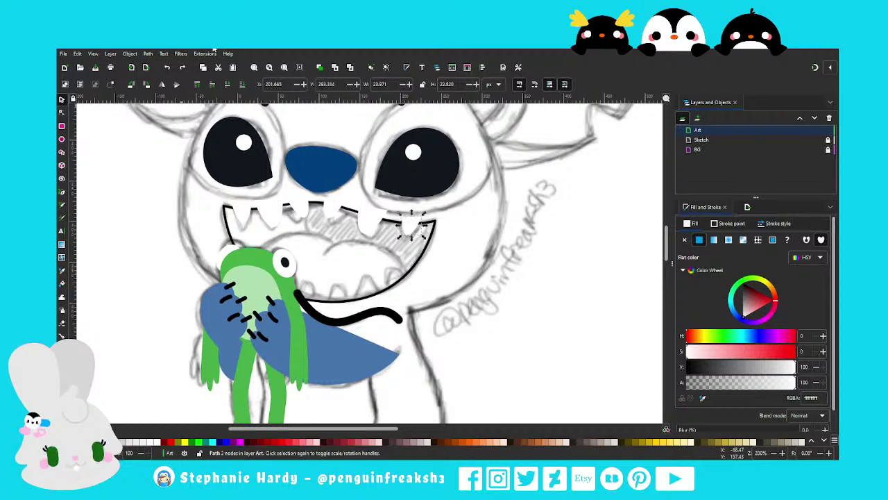
pyautogui.click(319, 67)
pyautogui.moveTo(416, 229); pyautogui.dragTo(395, 276)
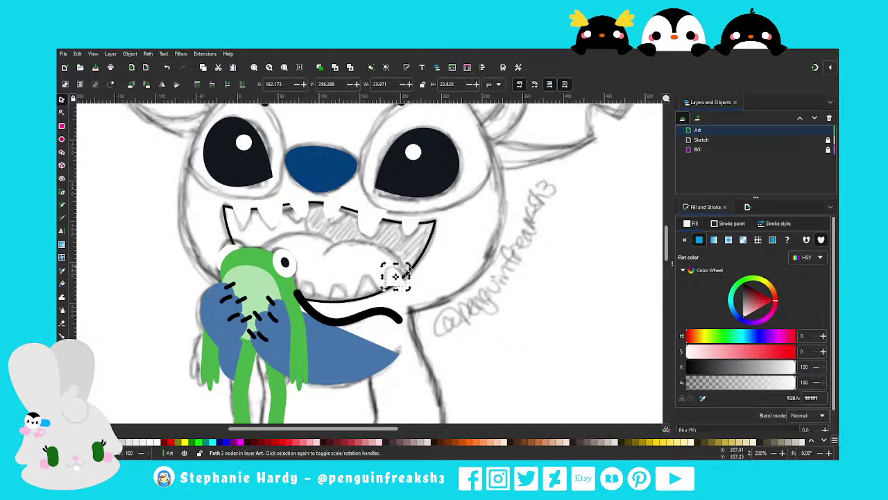
pyautogui.moveTo(395, 276); pyautogui.dragTo(416, 285)
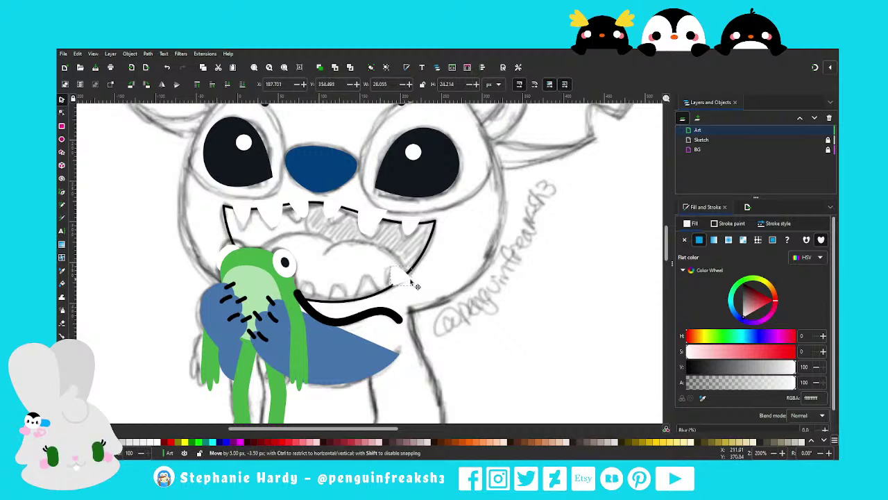
pyautogui.click(415, 276)
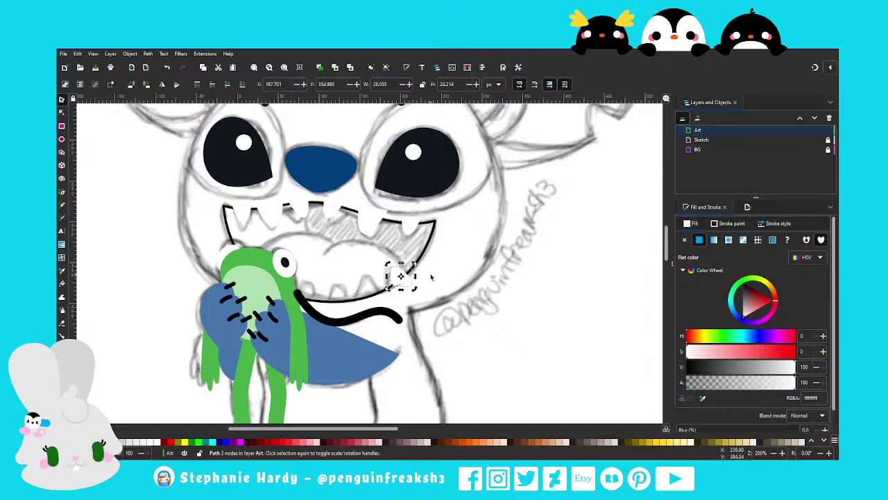
# Move two upper teeth down onto the lower mouth line and angle them along the jaw
pyautogui.click(373, 218)
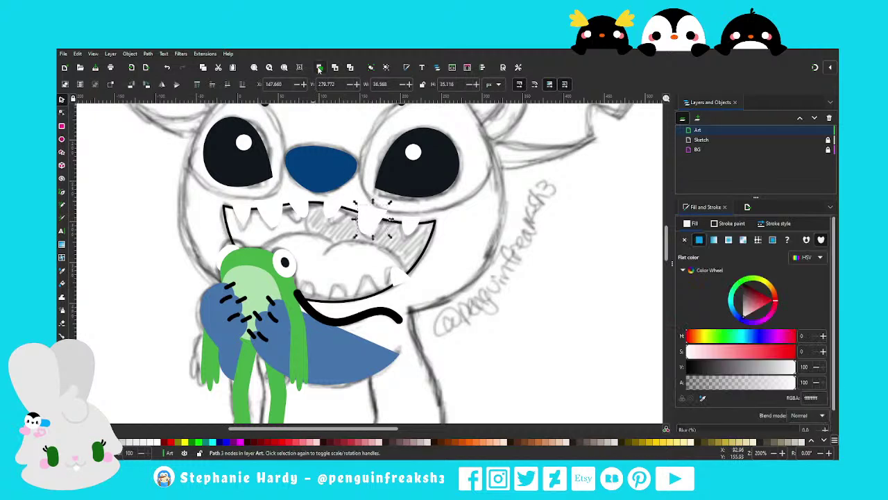
pyautogui.moveTo(374, 225)
pyautogui.mouseDown()
pyautogui.moveTo(375, 295)
pyautogui.moveTo(371, 286)
pyautogui.mouseUp()
pyautogui.click(375, 295)
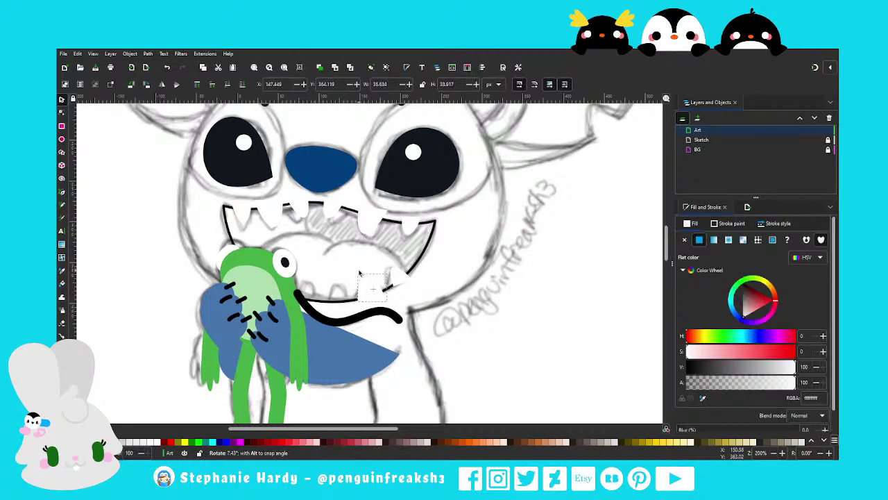
pyautogui.click(340, 205)
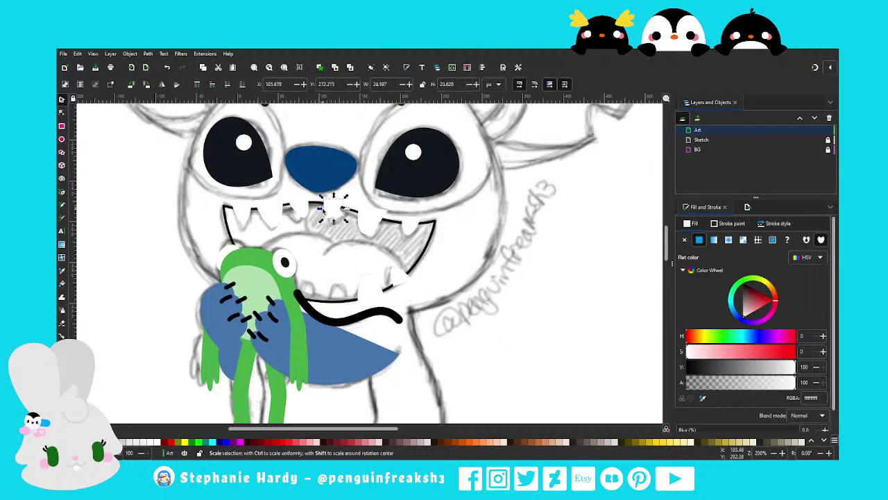
pyautogui.moveTo(336, 210); pyautogui.dragTo(339, 292)
pyautogui.click(342, 297)
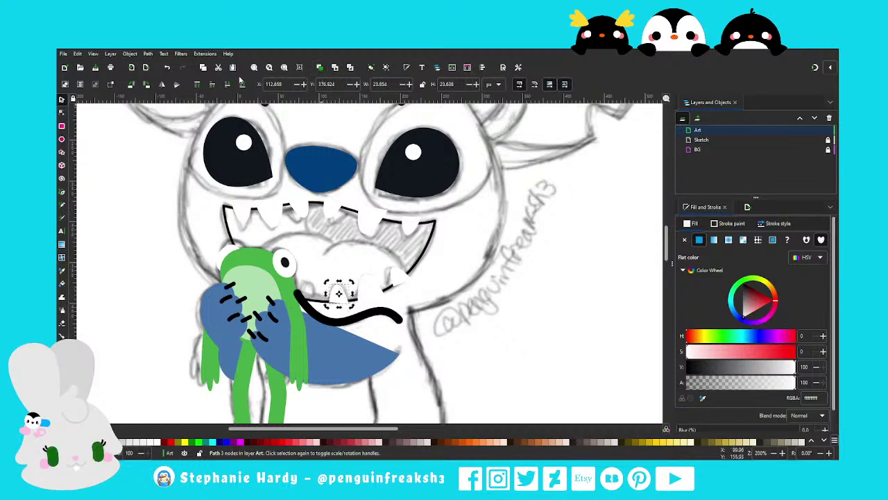
pyautogui.moveTo(339, 293); pyautogui.dragTo(309, 307)
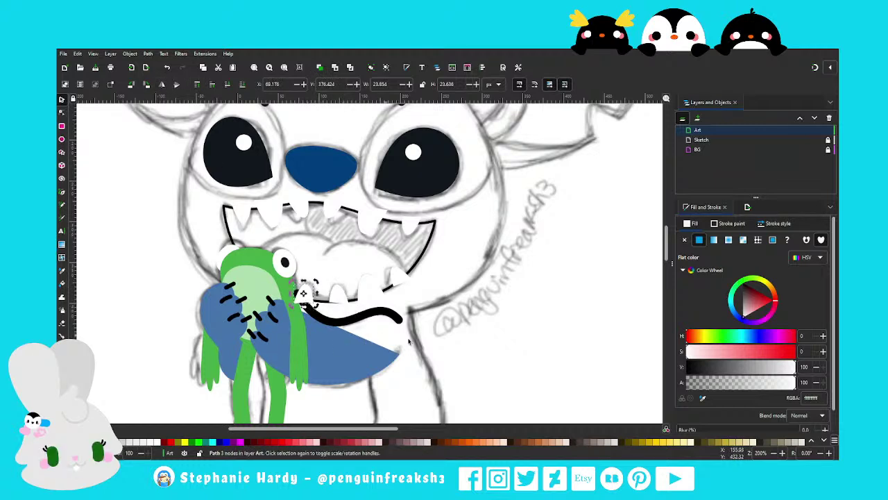
# Reposition the small lower tooth, deselect it, and zoom out to check the teeth row
pyautogui.press('Escape')
pyautogui.scroll(-1, 386, 288)
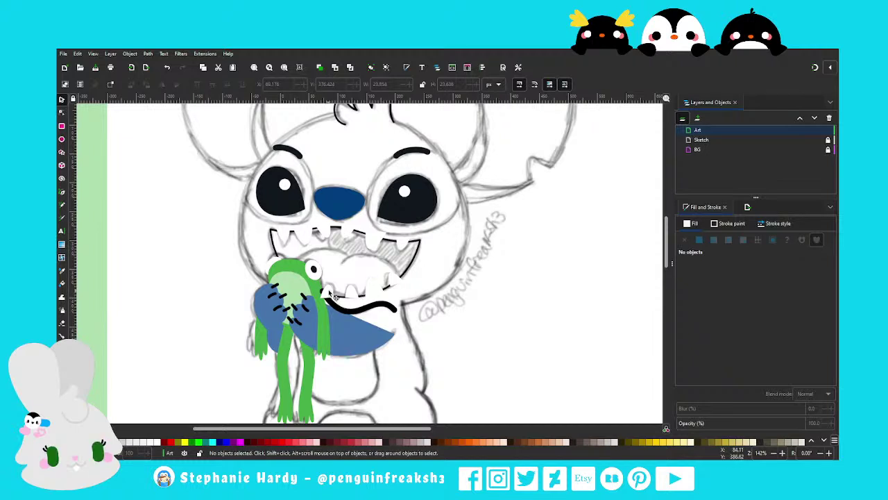
pyautogui.moveTo(333, 294); pyautogui.dragTo(353, 299)
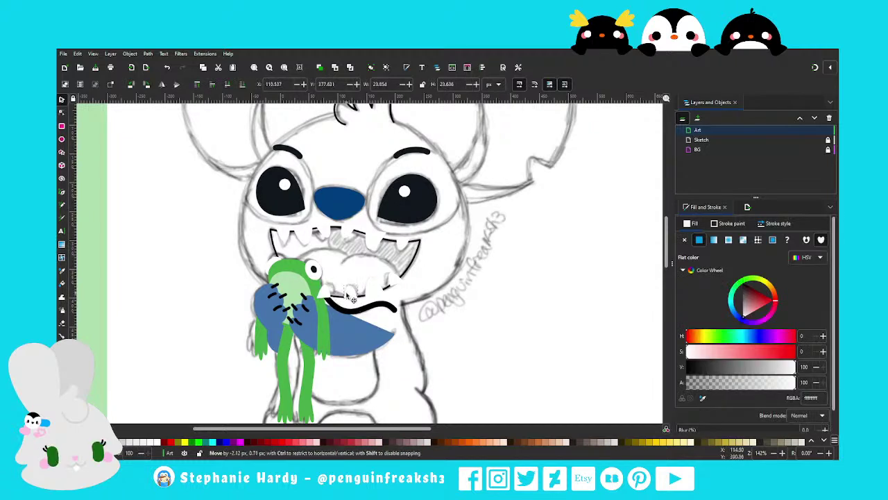
pyautogui.press('Escape')
pyautogui.keyDown('ctrl'); pyautogui.scroll(-1, 350, 267); pyautogui.keyUp('ctrl')
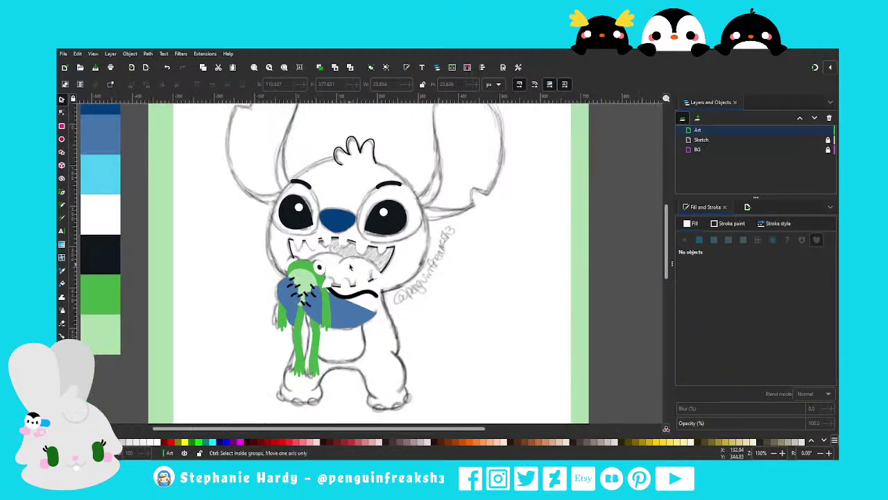
pyautogui.keyDown('ctrl'); pyautogui.scroll(2, 350, 267); pyautogui.keyUp('ctrl')
# Draw a closed four-point Bezier outline for the tongue inside the mouth
pyautogui.press('b')
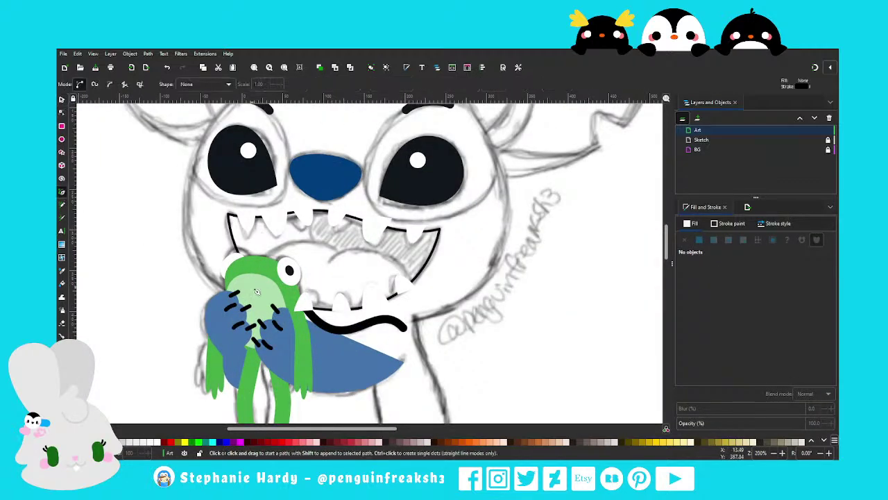
pyautogui.click(422, 302)
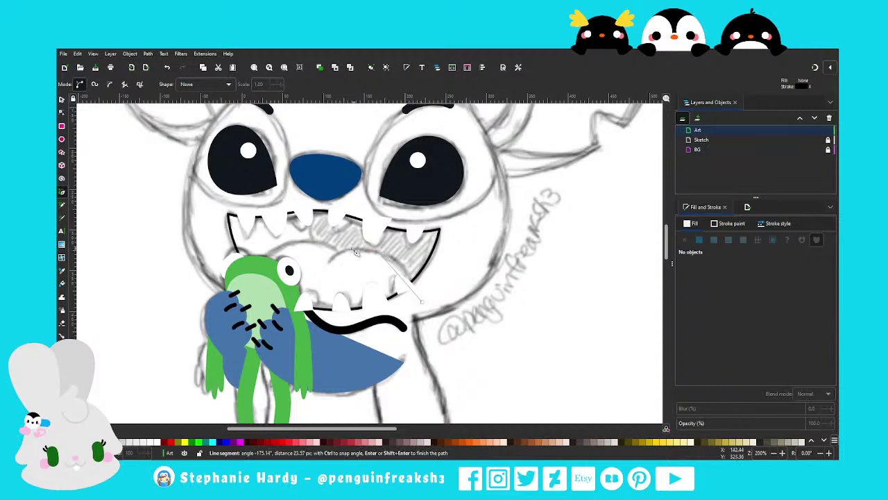
pyautogui.click(295, 244)
pyautogui.click(245, 286)
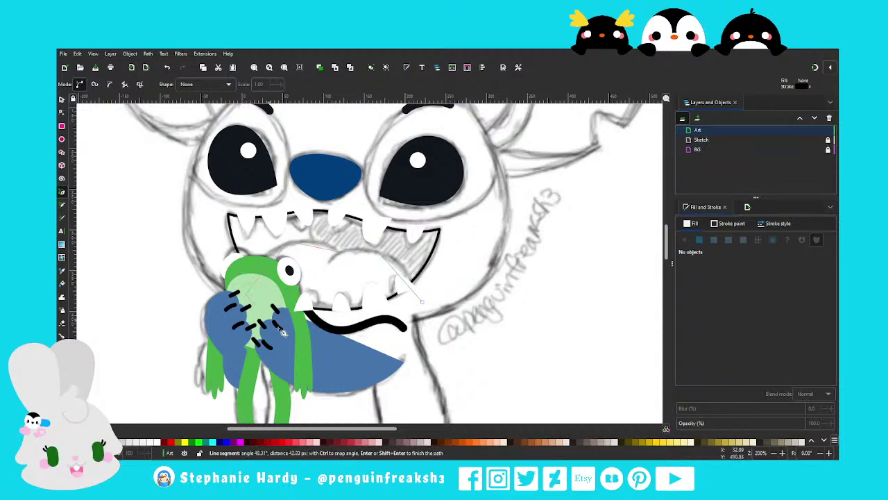
pyautogui.click(302, 333)
pyautogui.click(422, 301)
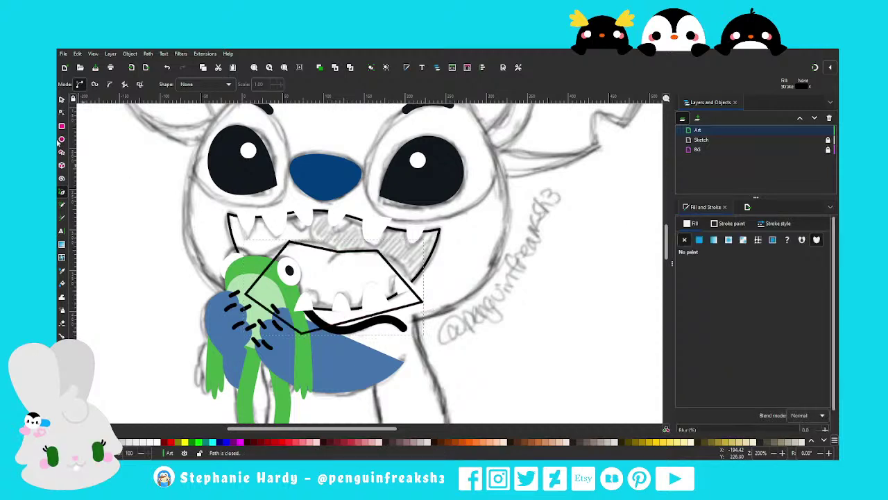
# Curve the tongue outline's edges into a rounded shape with the Node tool
pyautogui.click(61, 113)
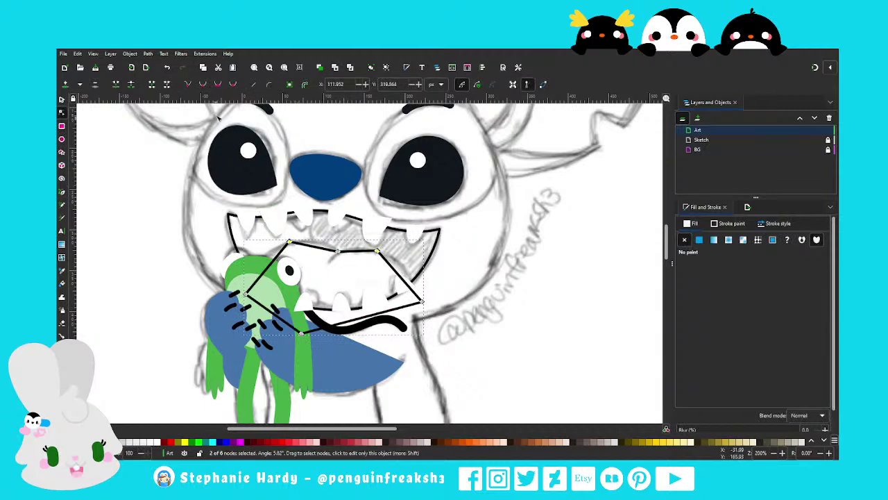
pyautogui.moveTo(395, 258); pyautogui.dragTo(401, 258)
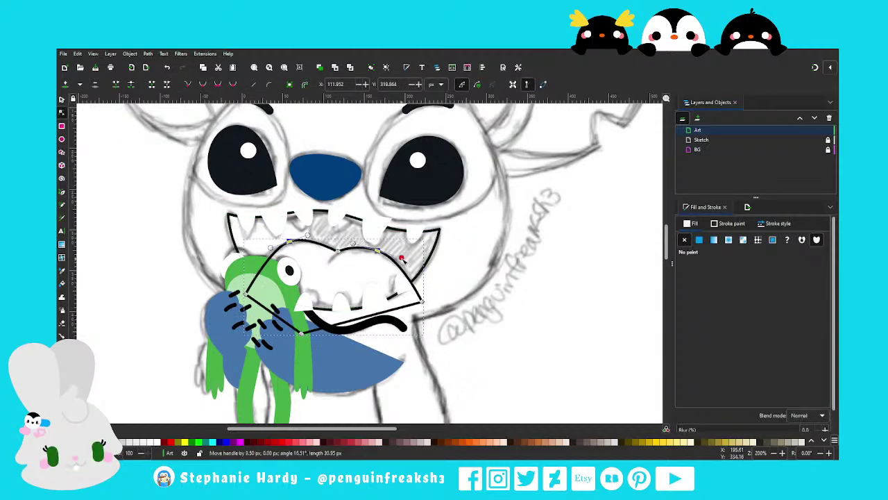
pyautogui.moveTo(295, 244); pyautogui.dragTo(310, 238)
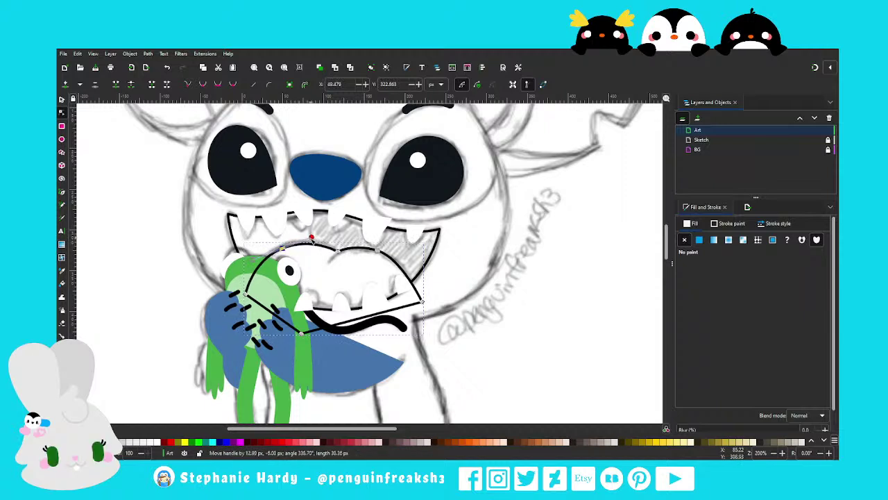
pyautogui.click(377, 249)
pyautogui.moveTo(401, 256); pyautogui.dragTo(410, 268)
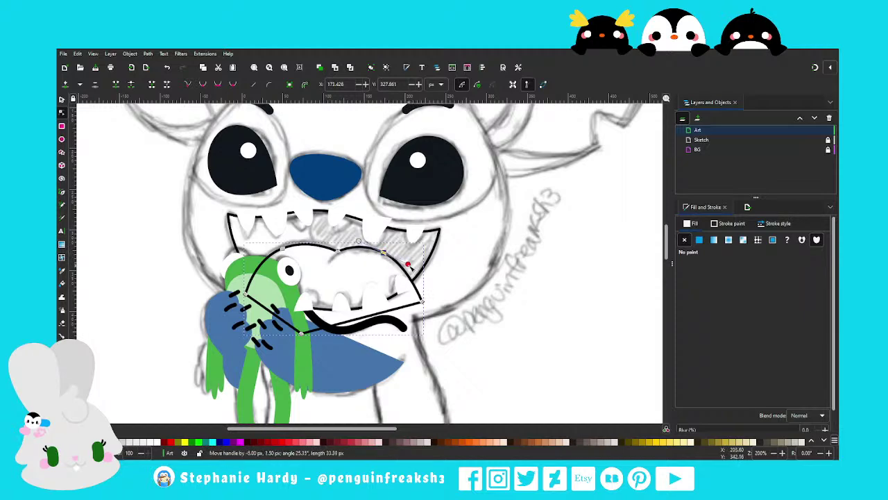
# Paste a copy of a frog stitch dash and rotate it to mark the tongue's centre dip
pyautogui.click(61, 101)
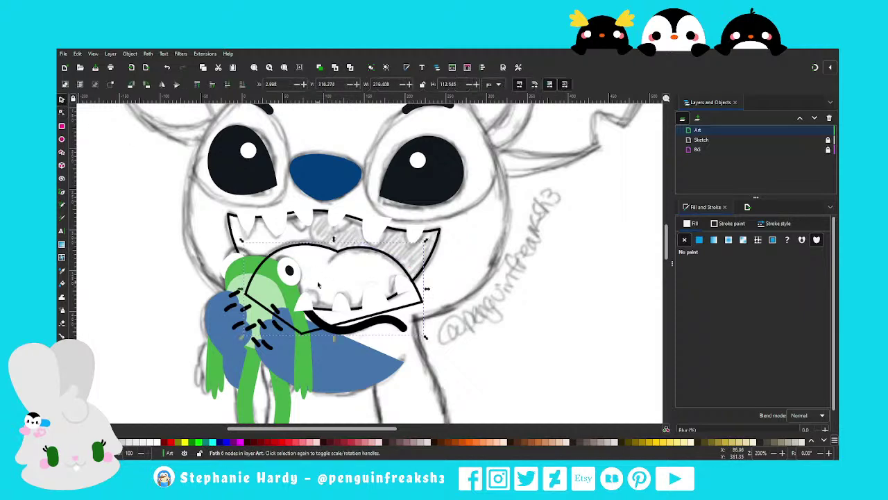
pyautogui.scroll(1, 305, 291)
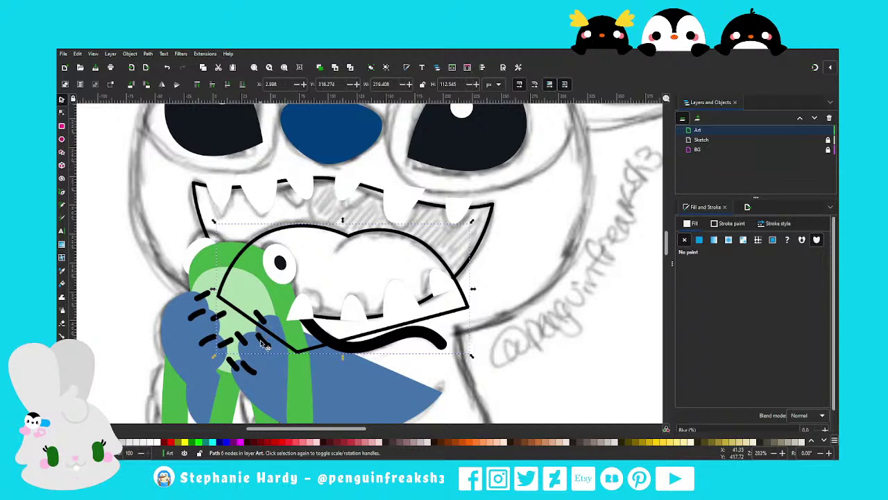
pyautogui.click(264, 344)
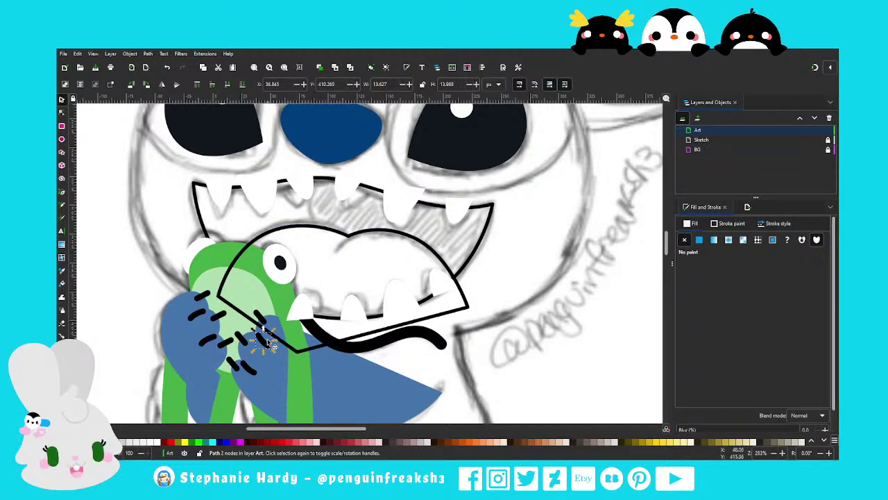
pyautogui.hotkey('ctrl', 'v')
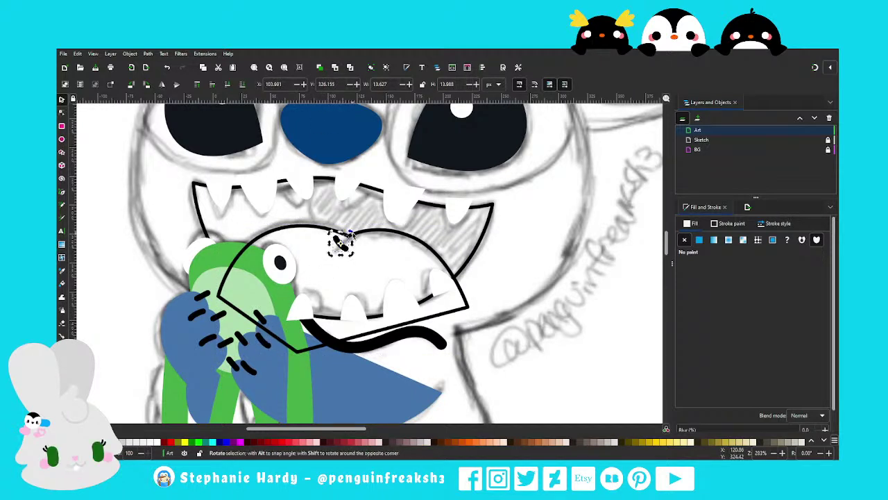
pyautogui.click(340, 243)
pyautogui.moveTo(352, 255)
pyautogui.mouseDown()
pyautogui.moveTo(337, 242)
pyautogui.moveTo(340, 258)
pyautogui.mouseUp()
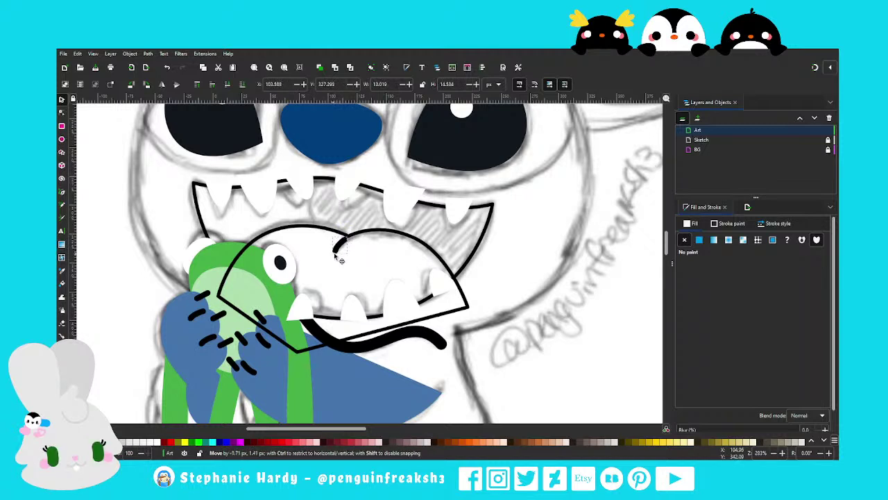
pyautogui.press('Escape')
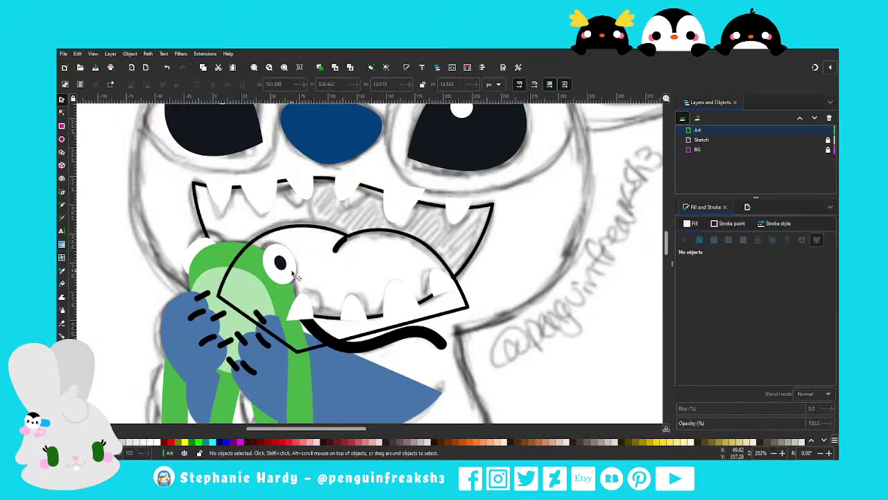
pyautogui.scroll(-2, 333, 277)
# Select the tongue and sample a palette colour for its fill with the Dropper
pyautogui.click(373, 266)
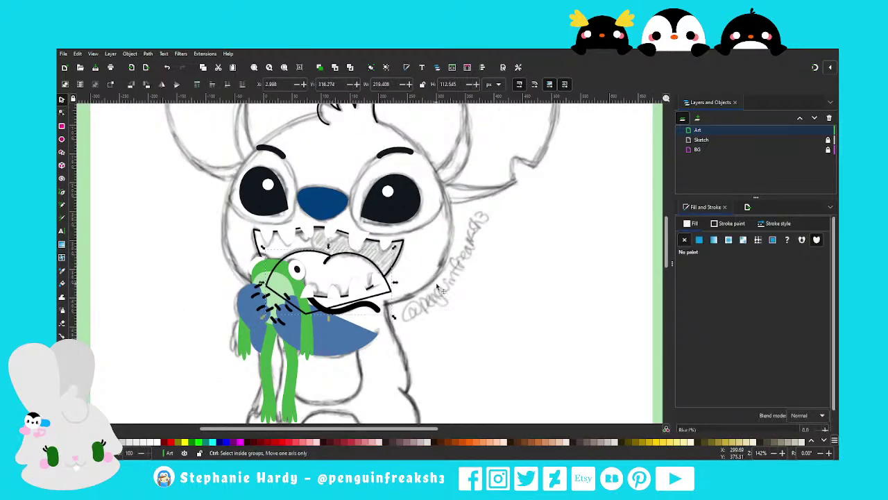
pyautogui.scroll(-1, 432, 279)
pyautogui.click(722, 224)
pyautogui.click(692, 223)
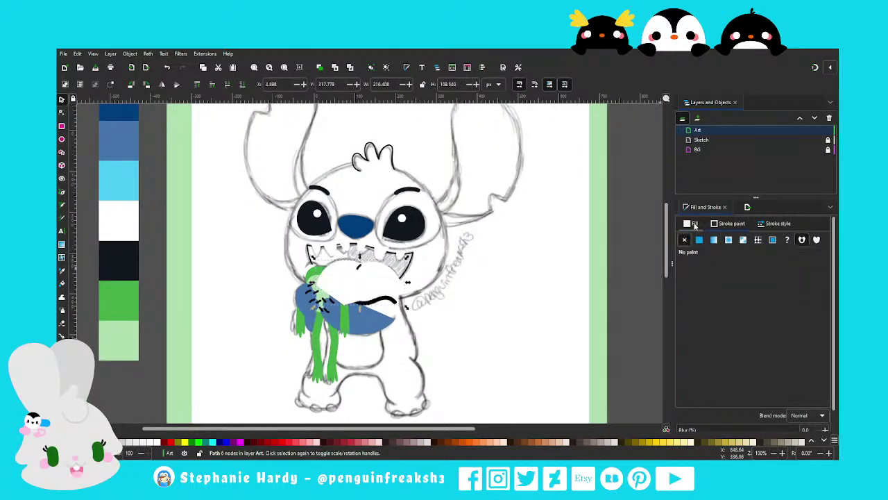
pyautogui.press('d')
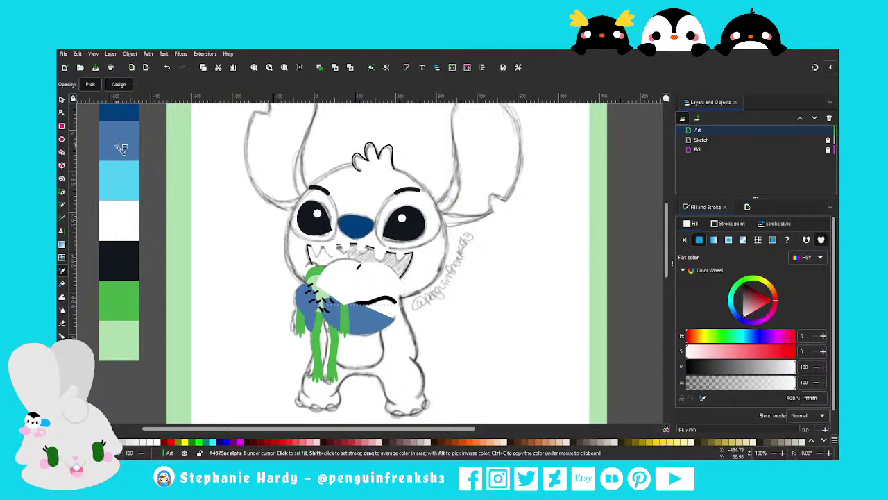
pyautogui.click(116, 148)
# Resample the purple swatch as the tongue's fill and deselect it
pyautogui.scroll(1, 312, 292)
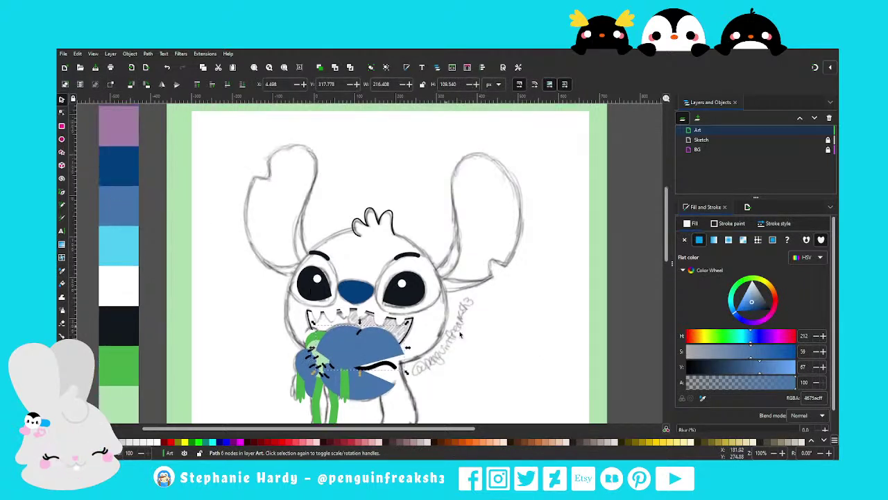
pyautogui.scroll(1, 312, 293)
pyautogui.press('d')
pyautogui.click(118, 128)
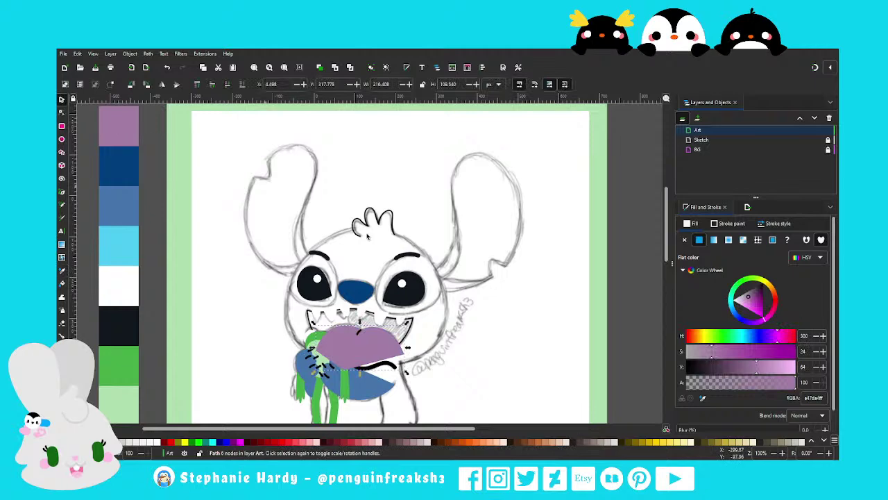
pyautogui.press('Escape')
pyautogui.scroll(-1, 474, 338)
pyautogui.scroll(-2, 474, 339)
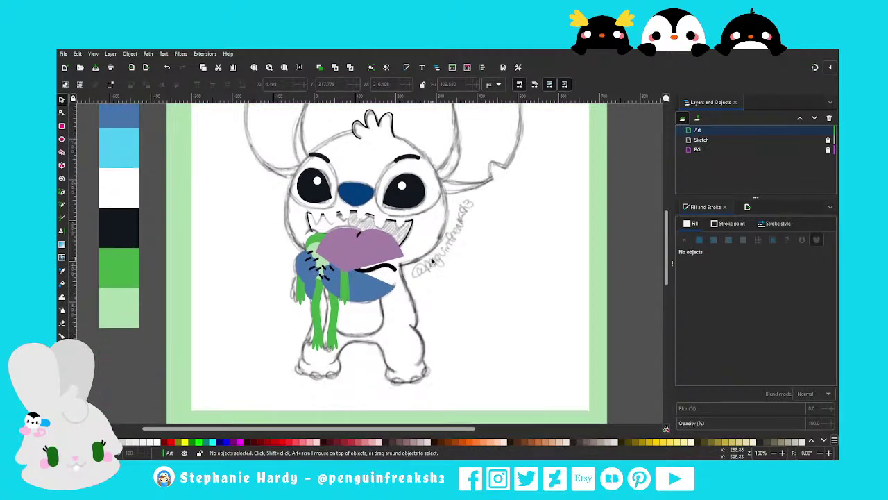
pyautogui.keyDown('ctrl'); pyautogui.scroll(1, 371, 220); pyautogui.keyUp('ctrl')
pyautogui.keyDown('ctrl'); pyautogui.scroll(1, 370, 220); pyautogui.keyUp('ctrl')
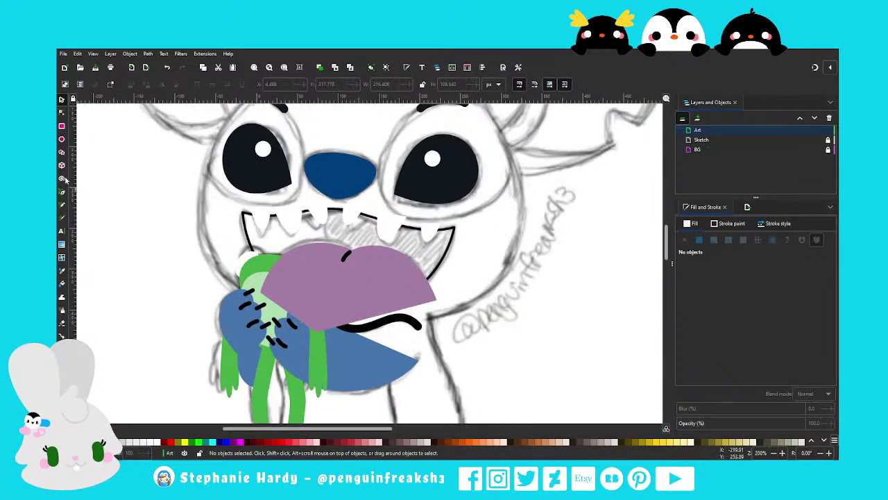
# Draw a large circle over the mouth, nudge it into place, and fill it dark navy
pyautogui.click(62, 139)
pyautogui.moveTo(327, 174); pyautogui.dragTo(533, 356)
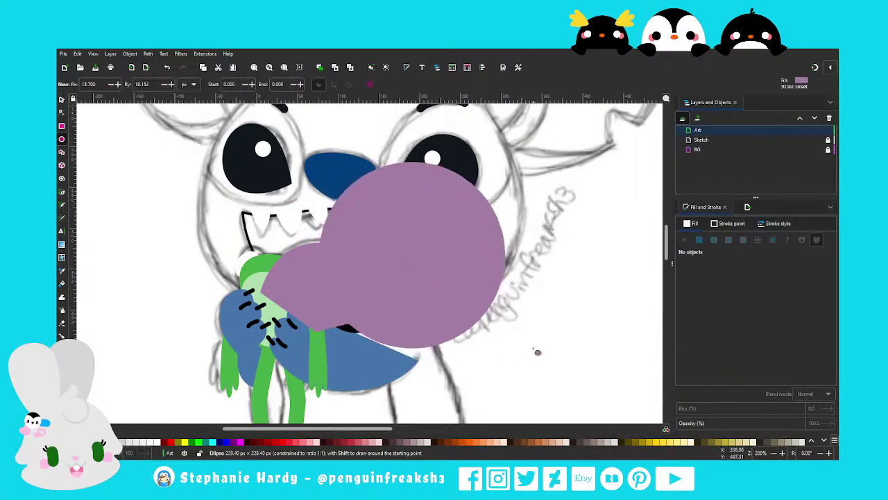
pyautogui.moveTo(533, 355); pyautogui.dragTo(529, 341)
pyautogui.press('s')
pyautogui.moveTo(451, 280); pyautogui.dragTo(451, 262)
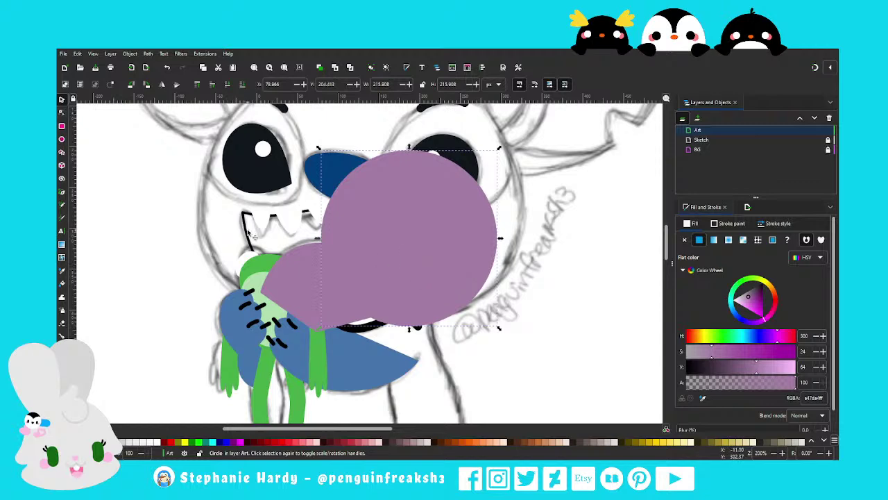
pyautogui.press('1')
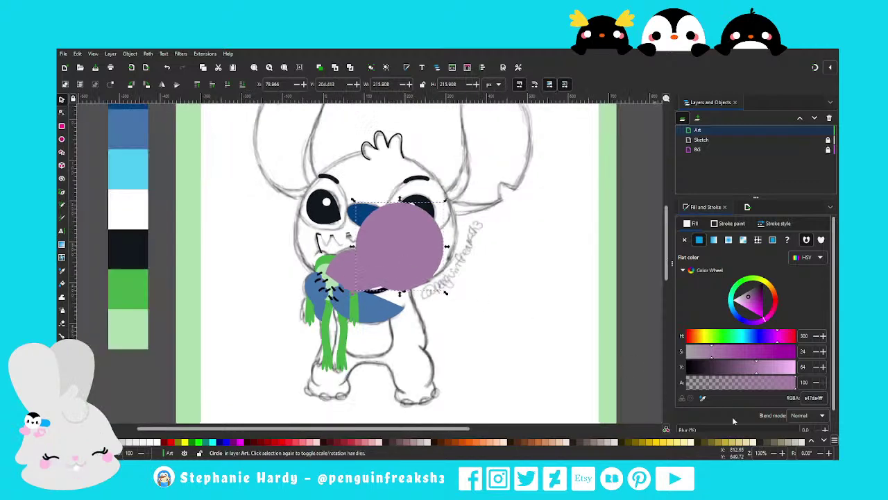
pyautogui.click(702, 398)
pyautogui.click(318, 211)
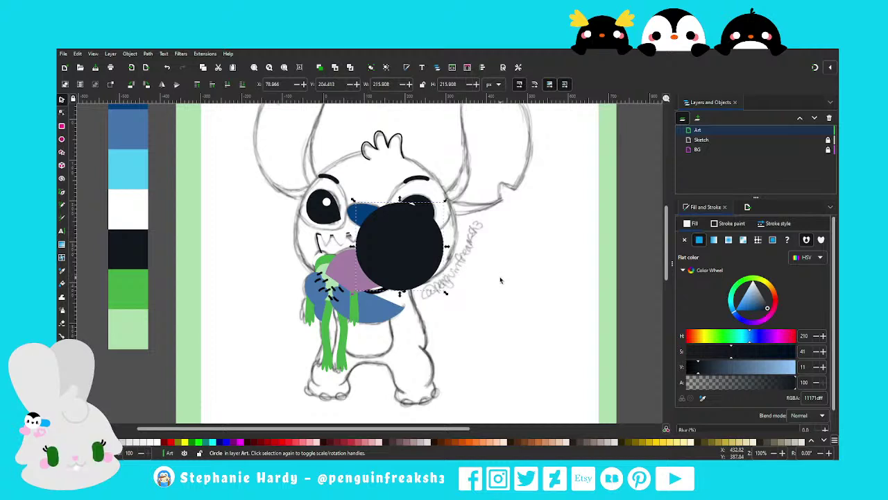
# Give the upper teeth path a flat fill and ready the Dropper to recolour it
pyautogui.keyDown('ctrl'); pyautogui.scroll(1, 379, 243); pyautogui.keyUp('ctrl')
pyautogui.click(303, 238)
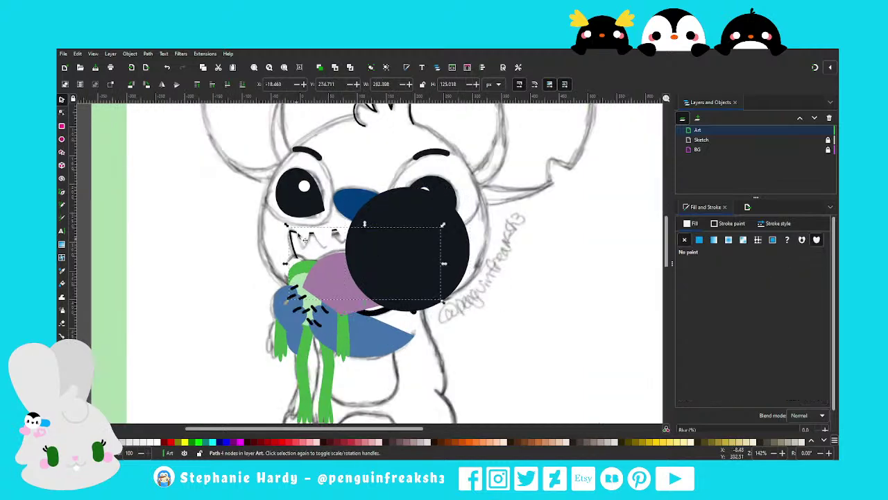
pyautogui.keyDown('ctrl'); pyautogui.scroll(-1, 442, 264); pyautogui.keyUp('ctrl')
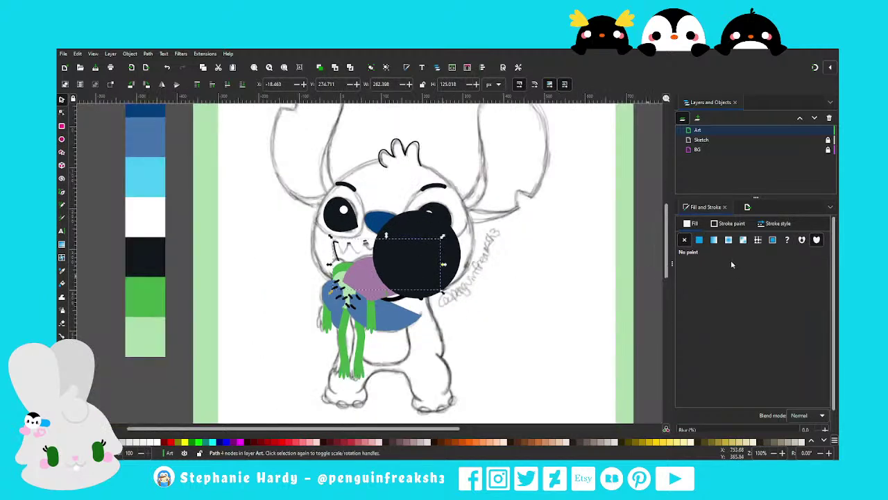
pyautogui.click(699, 240)
pyautogui.click(684, 239)
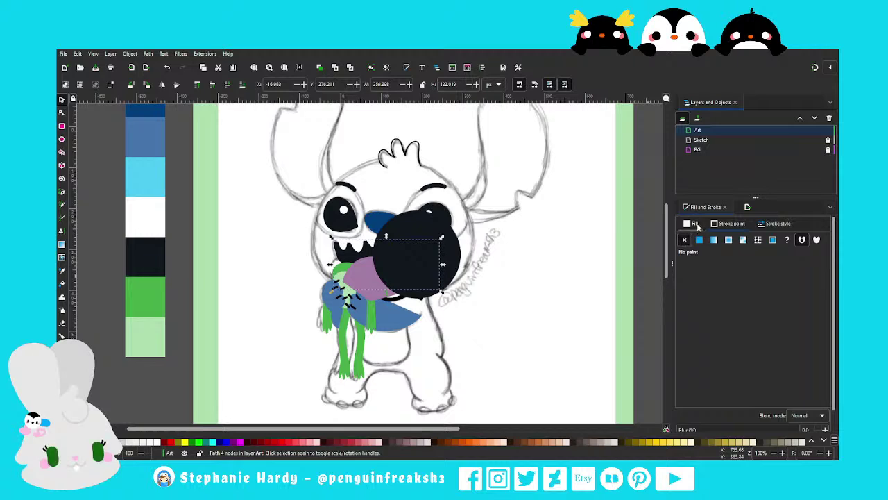
pyautogui.click(699, 239)
pyautogui.press('d')
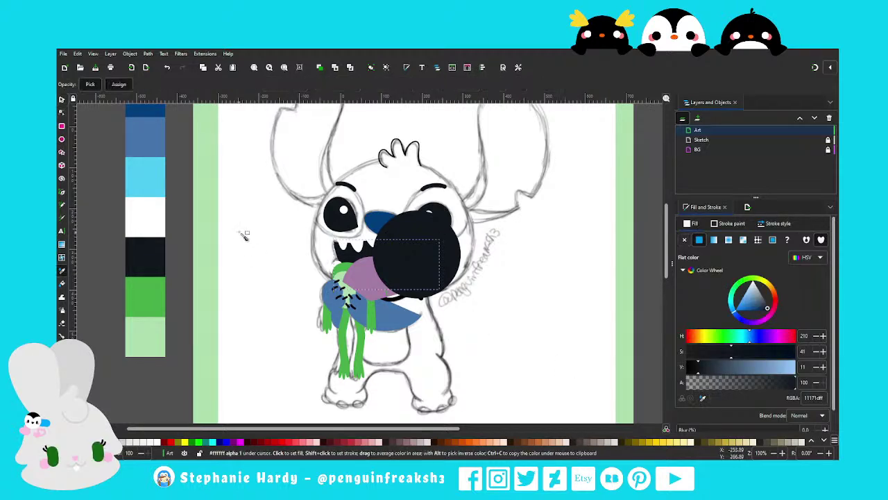
pyautogui.scroll(1, 248, 231)
pyautogui.scroll(1, 248, 231)
pyautogui.scroll(-1, 249, 232)
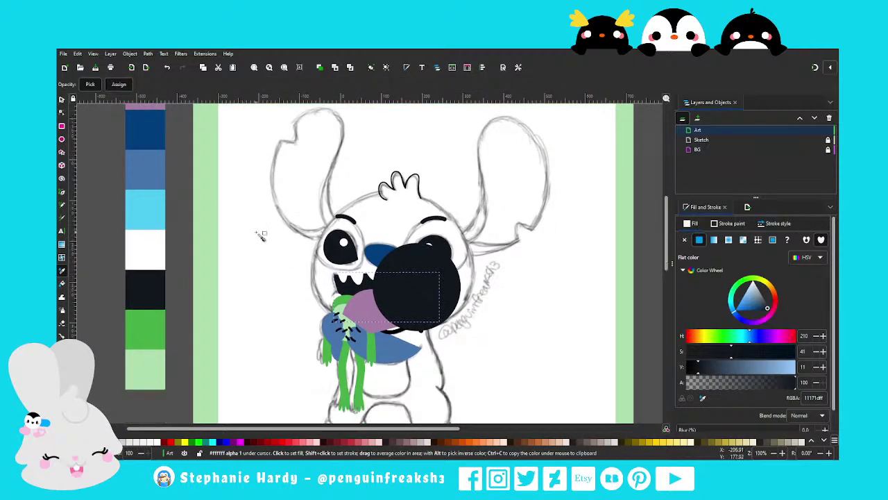
pyautogui.scroll(1, 256, 246)
pyautogui.scroll(-1, 247, 260)
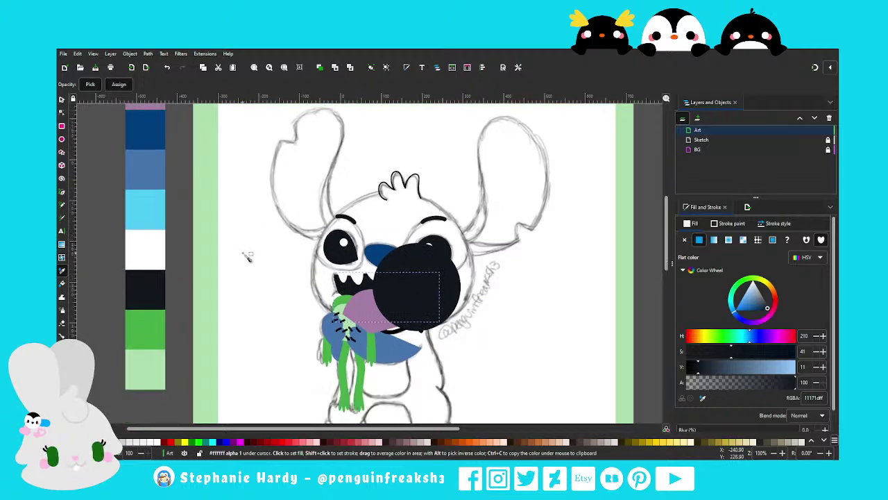
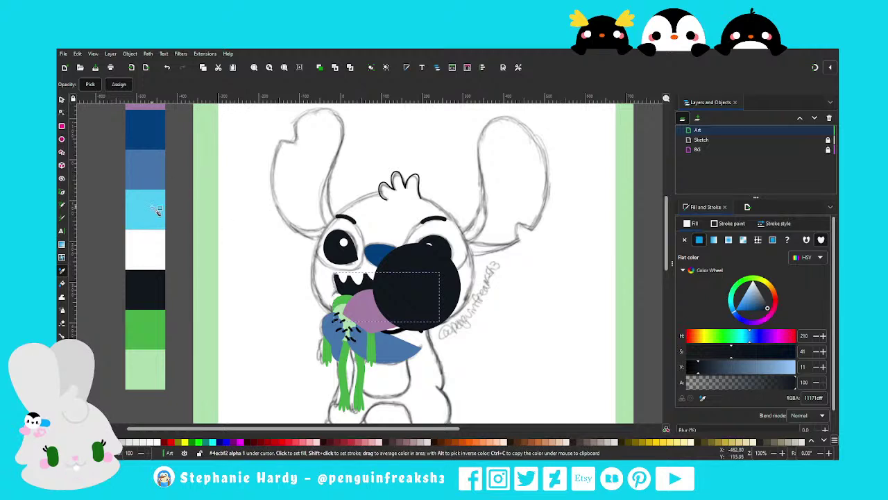
# Lower the black mouth interior beneath the teeth and tongue
pyautogui.press('s')
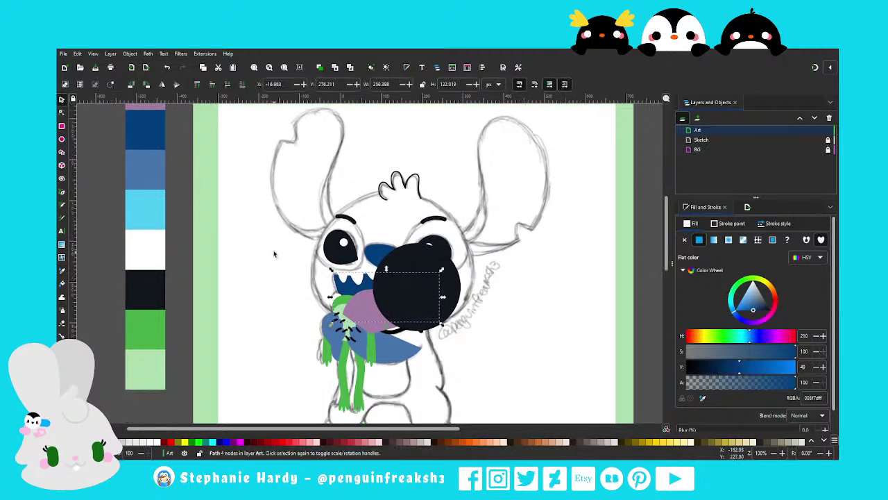
pyautogui.scroll(1, 528, 360)
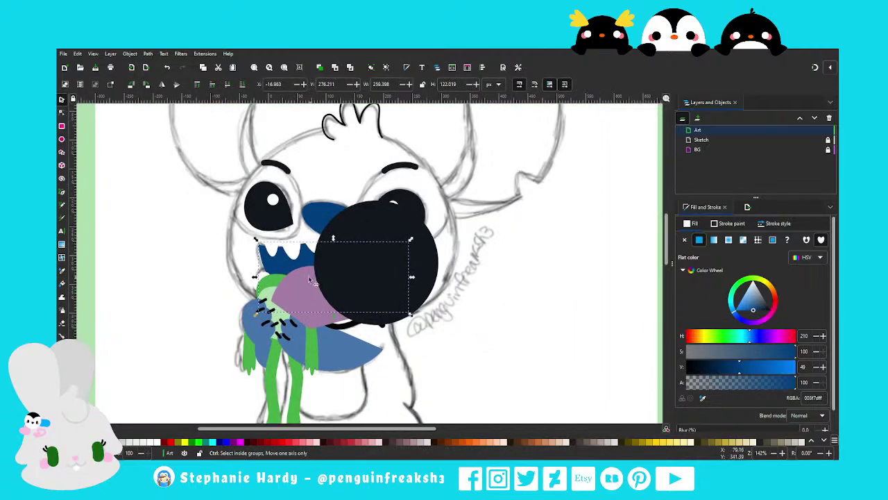
pyautogui.click(318, 68)
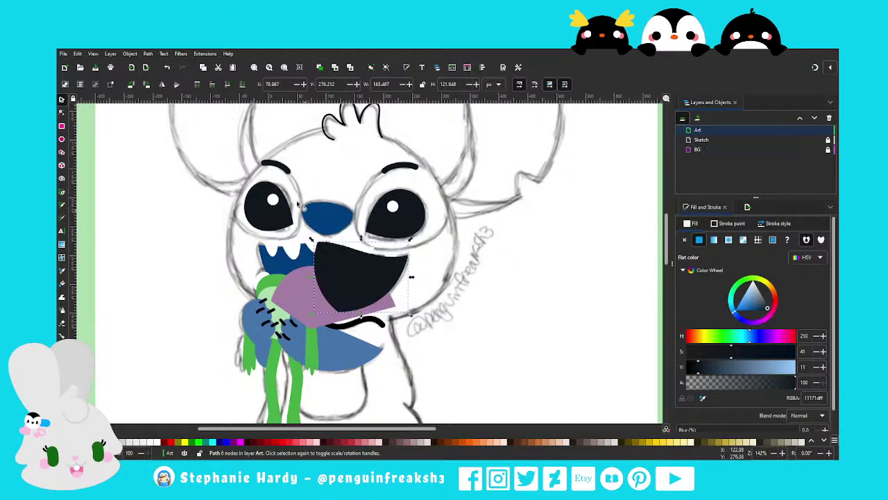
pyautogui.click(243, 85)
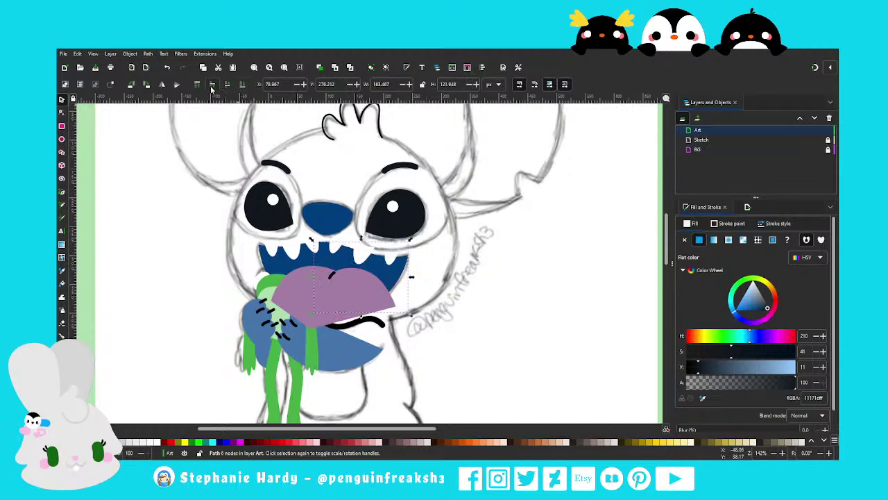
pyautogui.click(501, 324)
# Send the blue mouth shape behind the teeth and tongue
pyautogui.scroll(1, 354, 305)
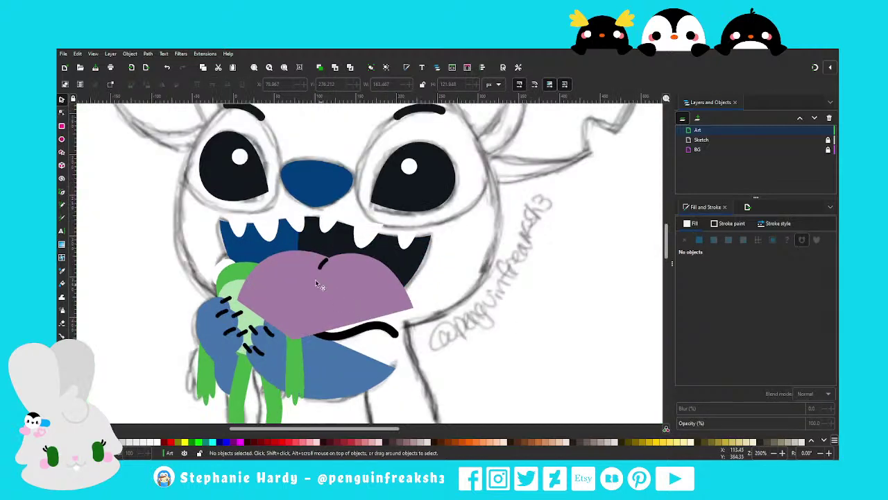
pyautogui.click(284, 239)
pyautogui.click(319, 67)
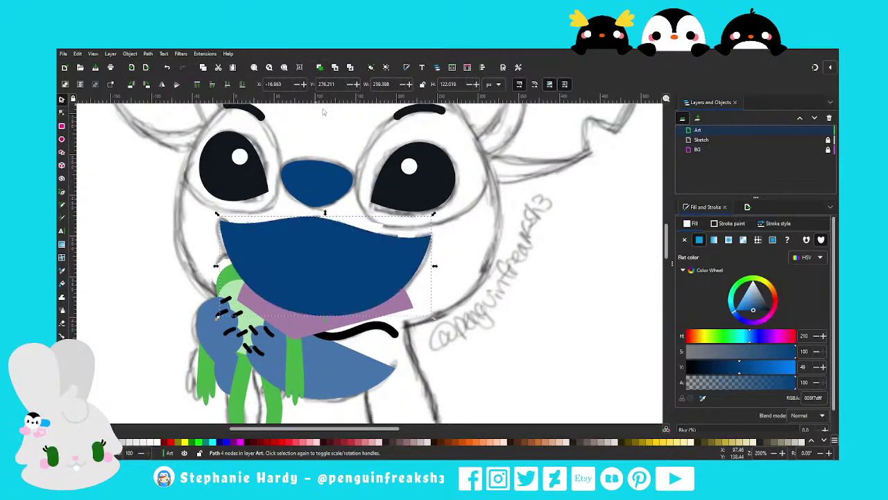
pyautogui.keyDown('shift'); pyautogui.click(287, 323); pyautogui.keyUp('shift')
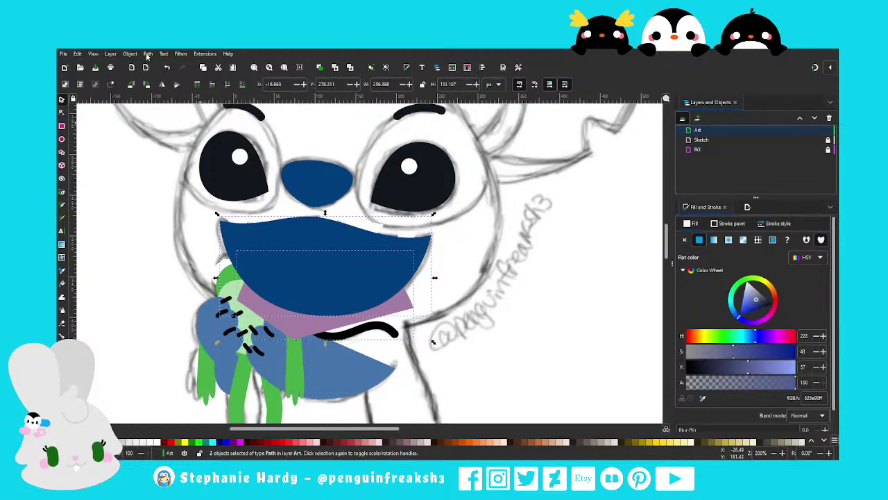
pyautogui.press('End')
# Lower the pink tongue behind the teeth and the frog plush
pyautogui.click(397, 282)
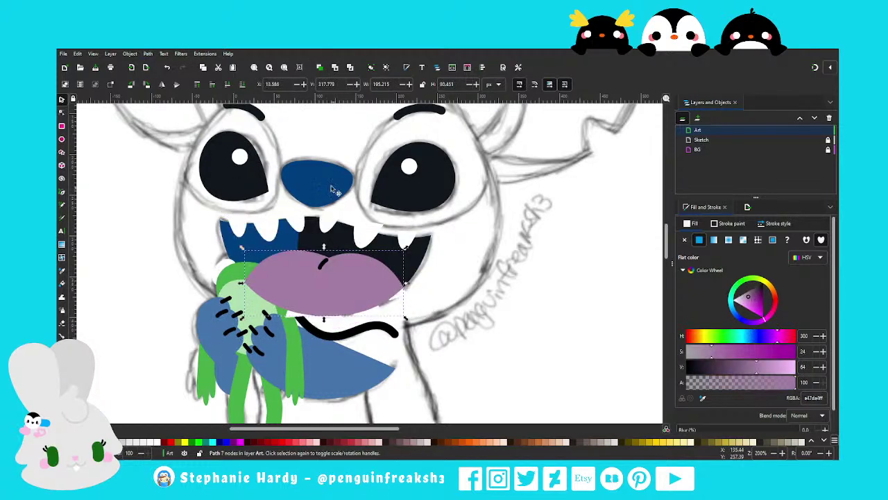
pyautogui.click(239, 84)
pyautogui.click(212, 84)
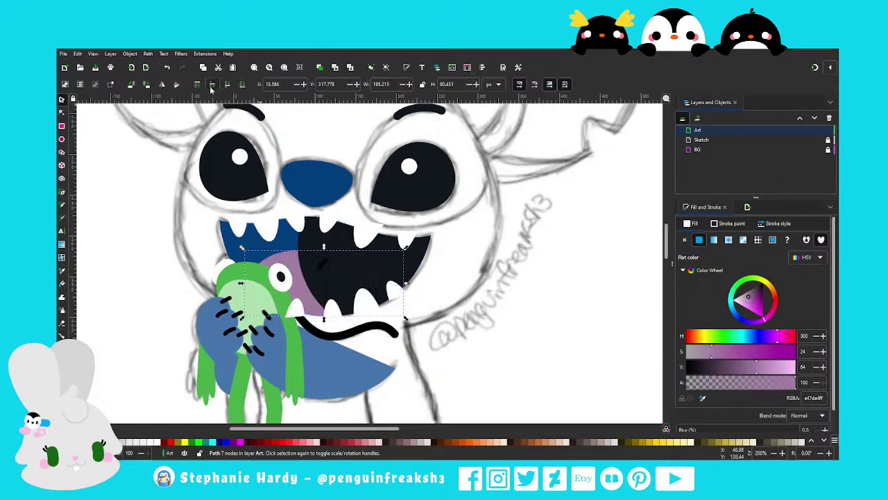
pyautogui.click(529, 305)
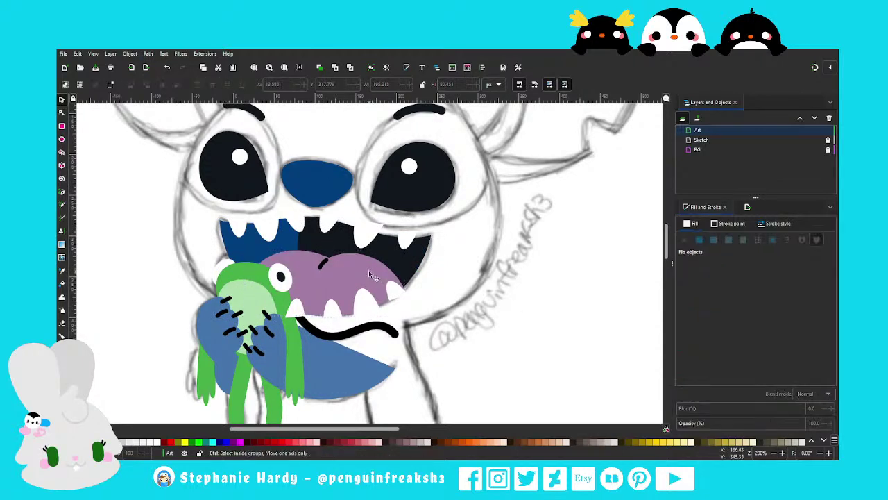
# Raise the blue mouth shape to the top and add the small hidden tooth to the selection
pyautogui.click(269, 217)
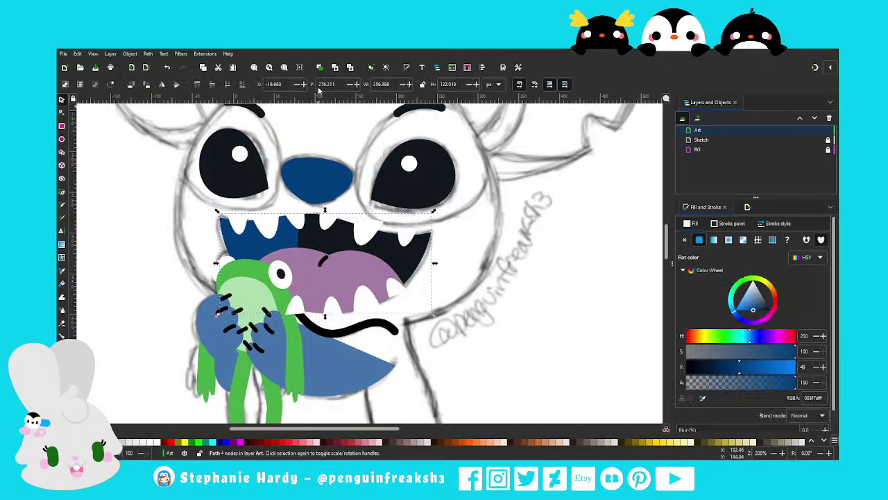
pyautogui.press('Home')
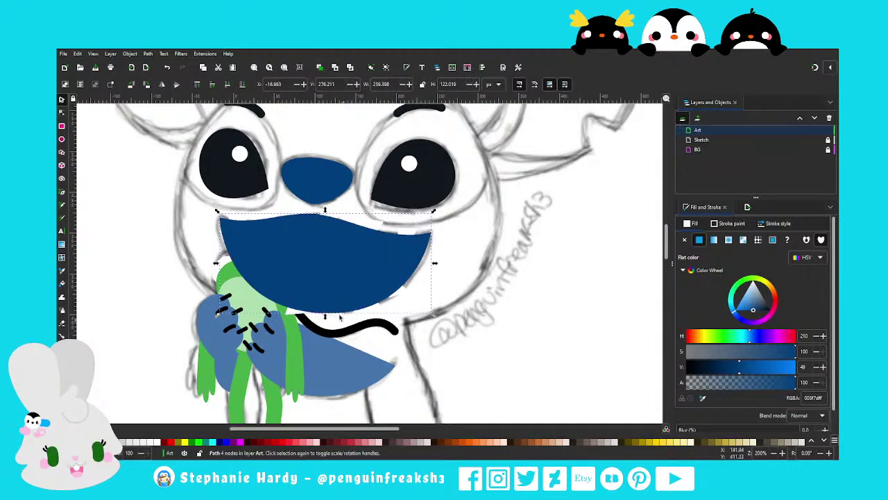
pyautogui.scroll(2, 270, 226)
pyautogui.keyDown('alt'); pyautogui.keyDown('shift'); pyautogui.click(211, 210); pyautogui.keyUp('shift'); pyautogui.keyUp('alt')
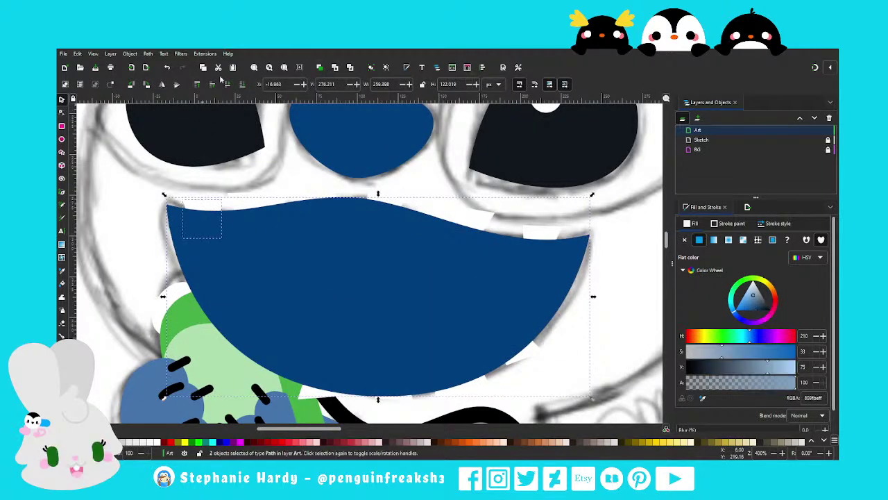
# Try the blue mouth shape above and below the teeth, leaving it behind them
pyautogui.hotkey('ctrl', 'z')
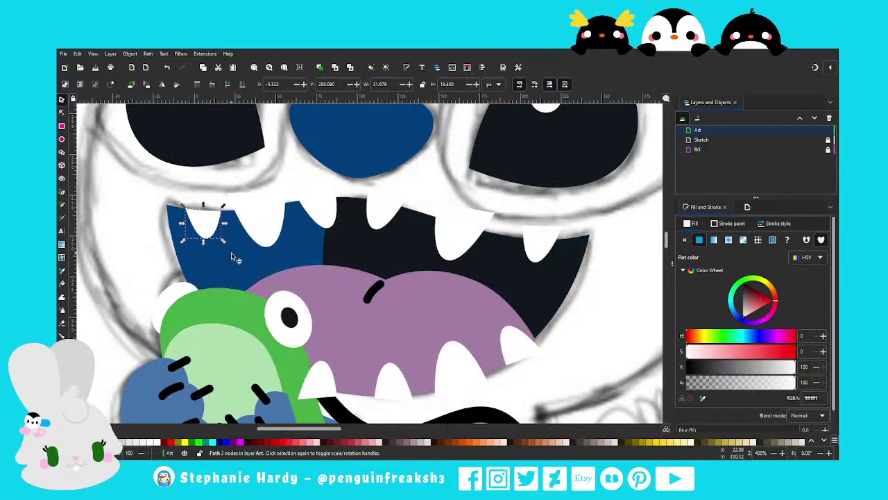
pyautogui.hotkey('ctrl', 'shift', 'z')
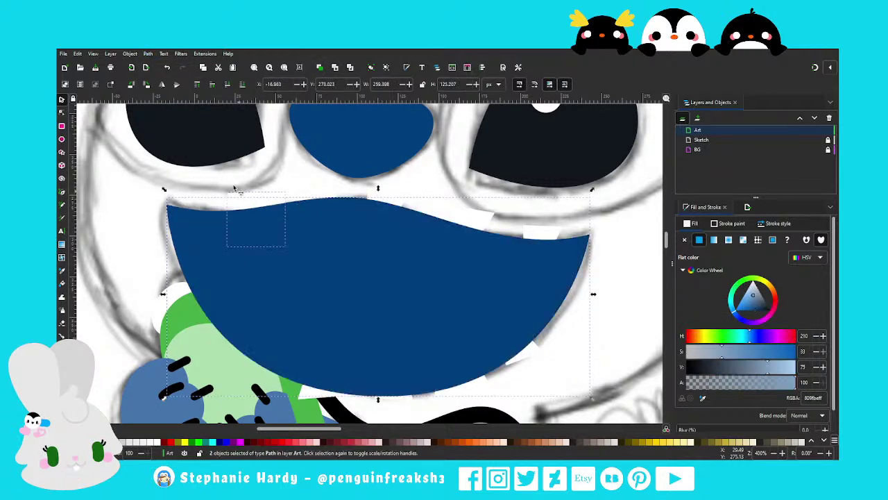
pyautogui.hotkey('ctrl', 'z')
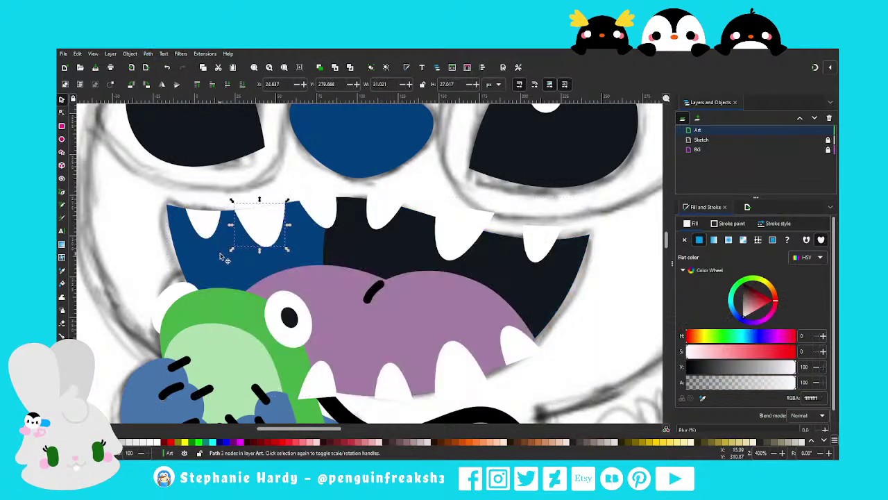
pyautogui.click(224, 258)
pyautogui.click(320, 68)
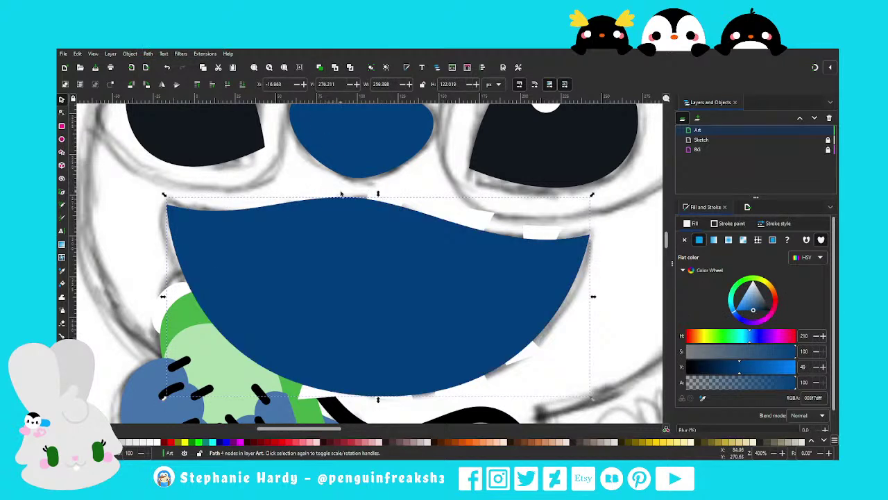
pyautogui.keyDown('alt'); pyautogui.keyDown('shift'); pyautogui.click(401, 205); pyautogui.keyUp('shift'); pyautogui.keyUp('alt')
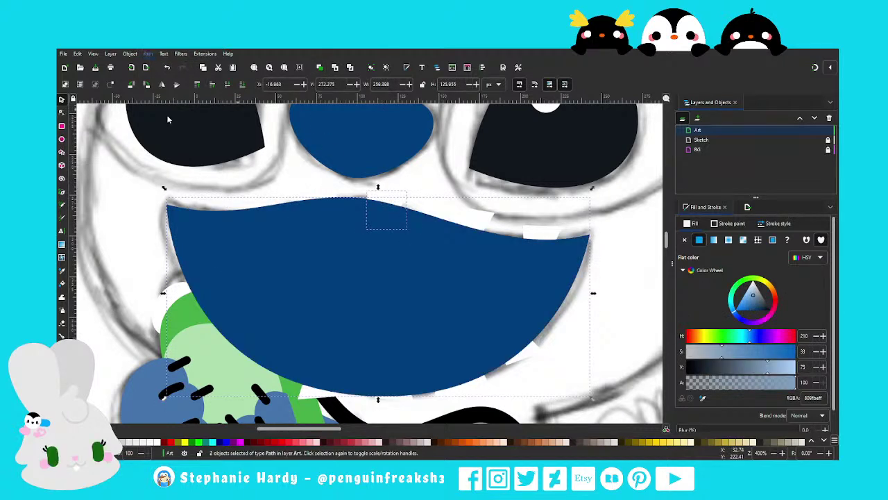
pyautogui.hotkey('ctrl', 'z')
pyautogui.click(303, 254)
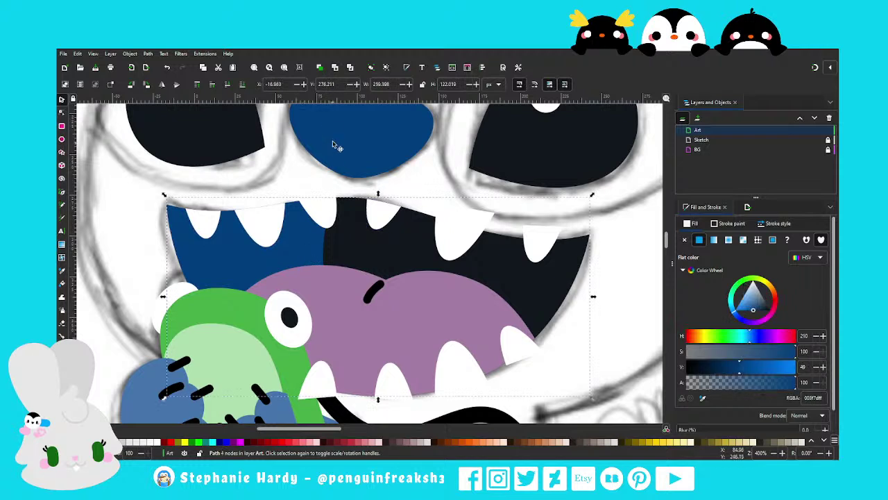
pyautogui.click(320, 70)
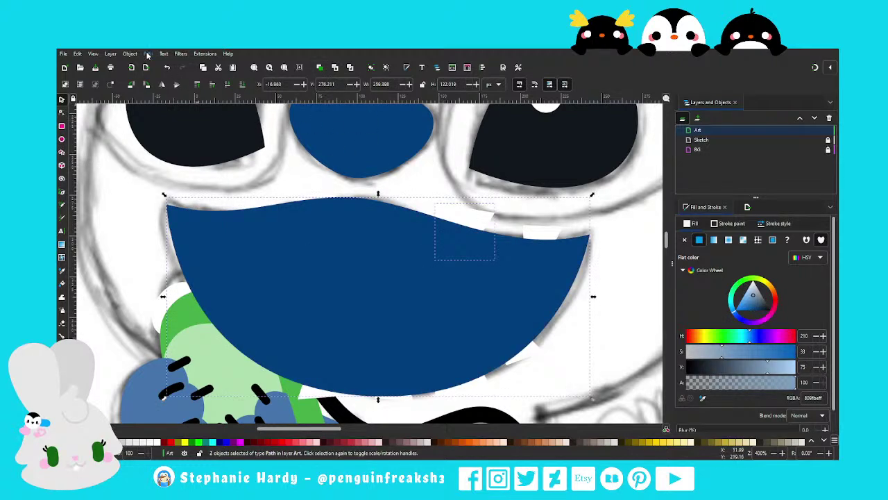
pyautogui.hotkey('ctrl', 'z')
pyautogui.click(303, 241)
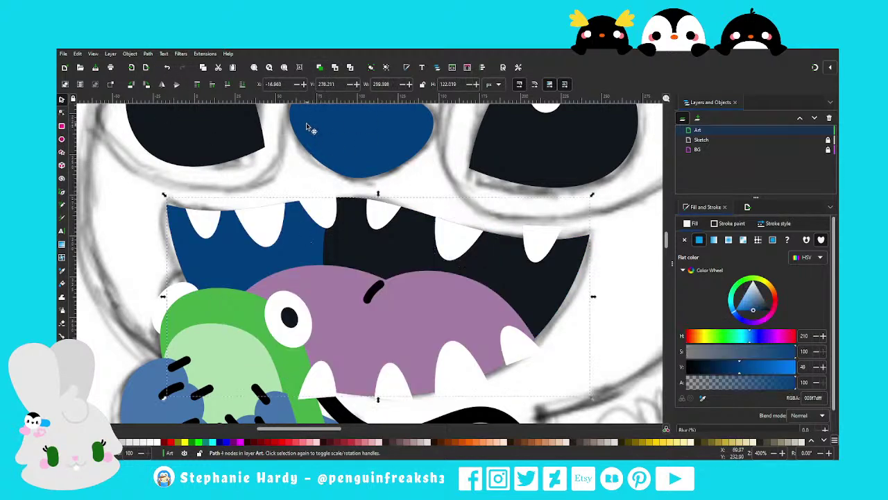
pyautogui.click(319, 70)
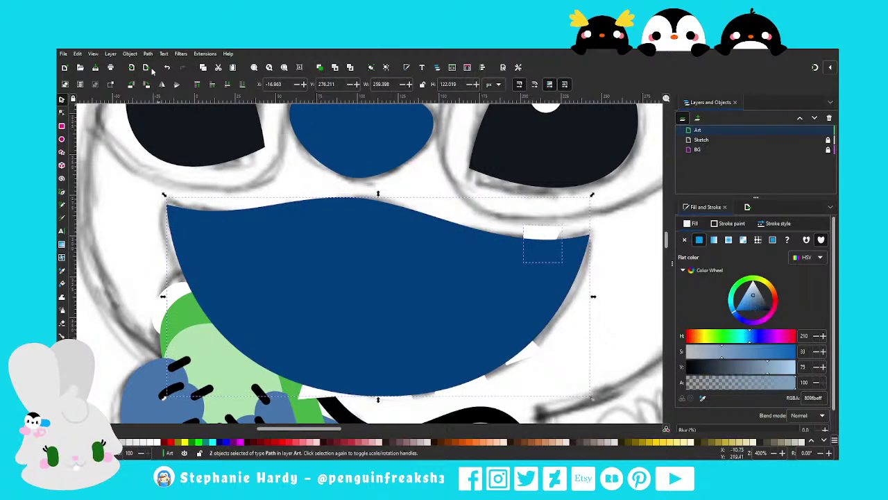
pyautogui.press('End')
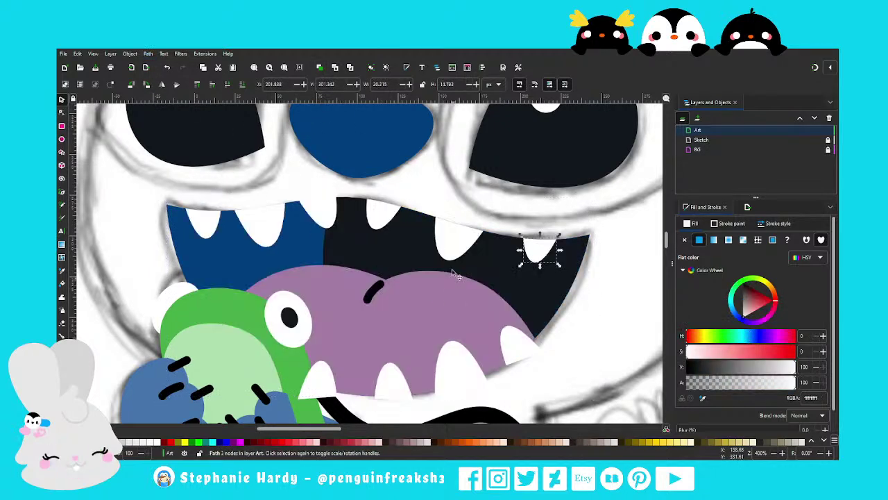
# Separate a tooth from the blue shape and lower it below the black curve
pyautogui.scroll(-3, 416, 232)
pyautogui.click(319, 67)
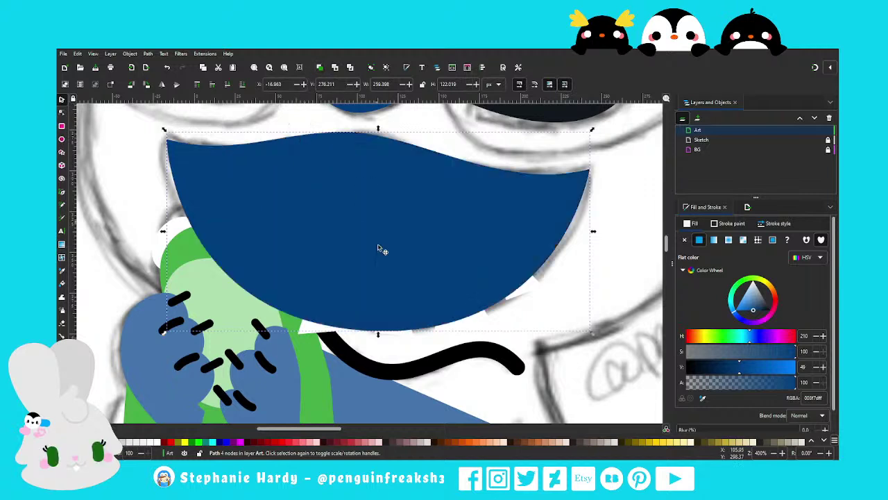
pyautogui.keyDown('shift'); pyautogui.click(326, 329); pyautogui.keyUp('shift')
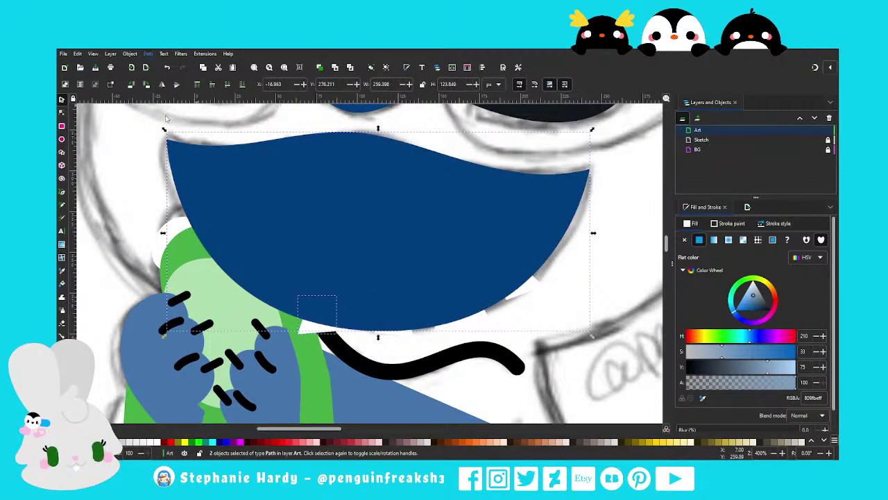
pyautogui.hotkey('ctrl', '*')
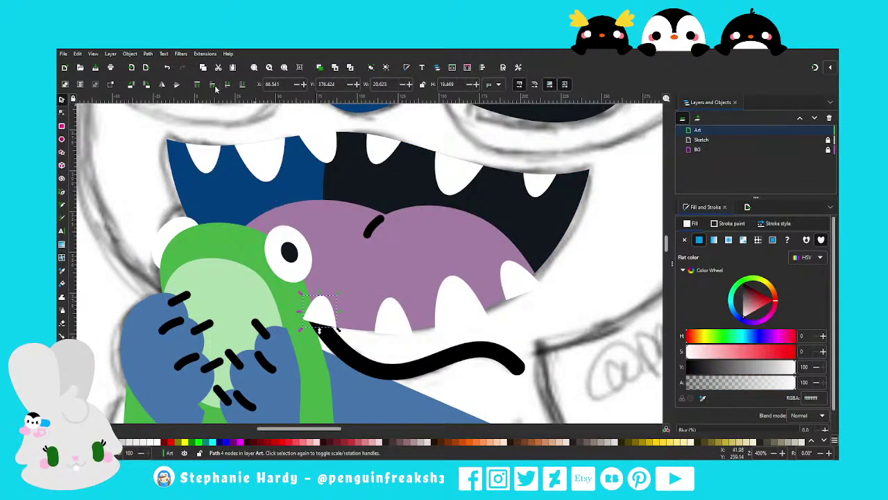
pyautogui.click(226, 85)
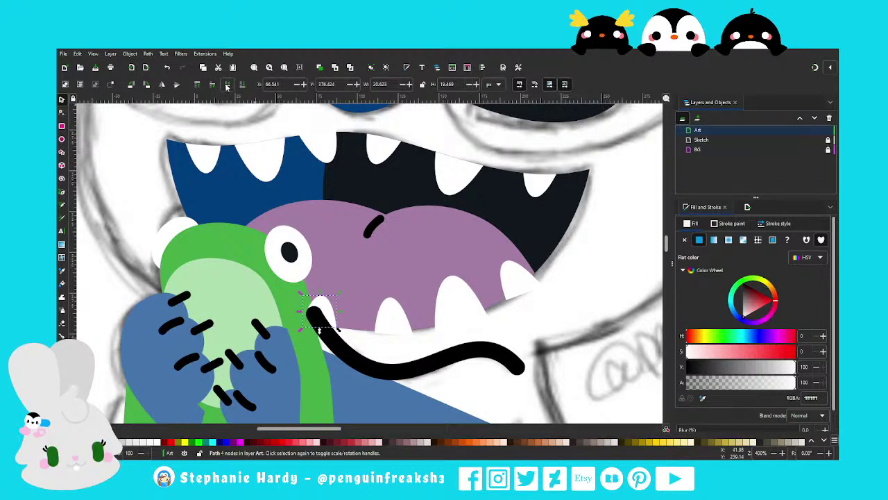
# Cut the mouth opening out of the blue shape with Path Difference, undoing an unwanted merge
pyautogui.click(296, 189)
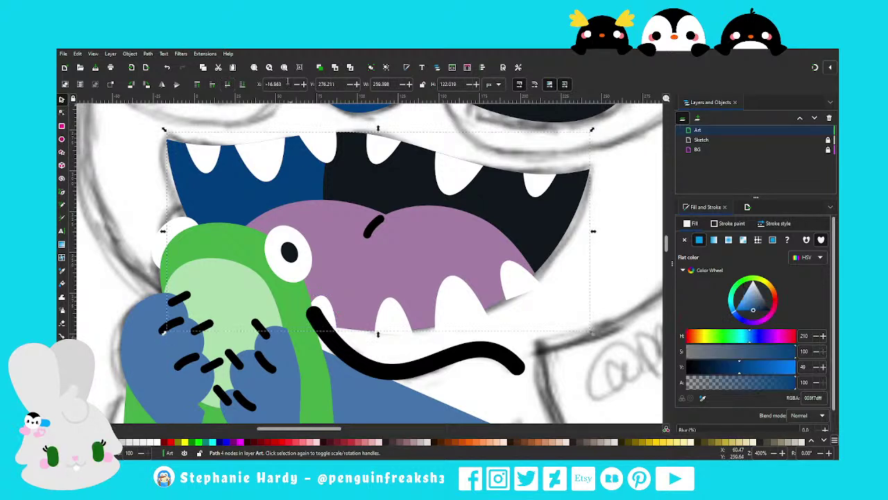
pyautogui.click(319, 68)
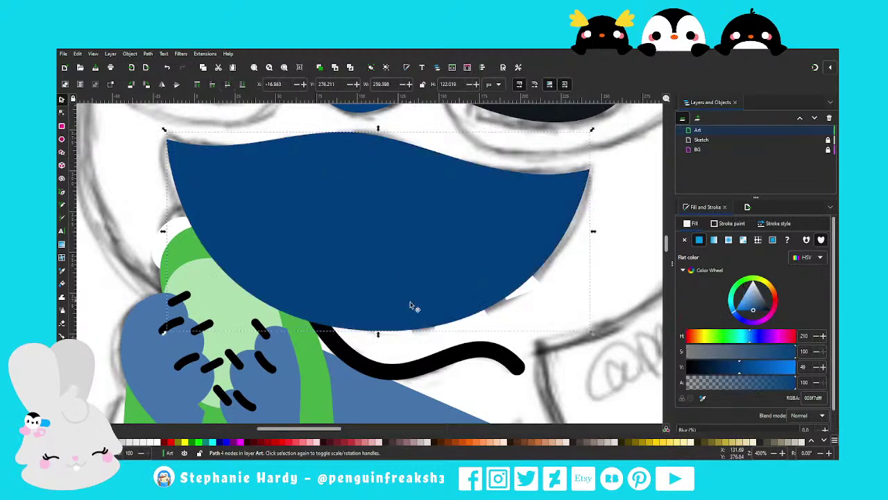
pyautogui.keyDown('shift'); pyautogui.click(539, 290); pyautogui.keyUp('shift')
pyautogui.hotkey('ctrl', '+')
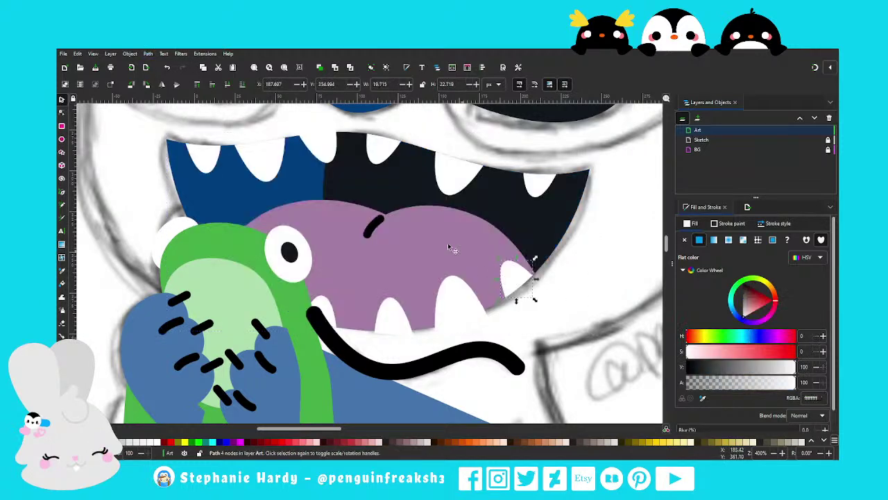
pyautogui.keyDown('shift'); pyautogui.click(465, 313); pyautogui.keyUp('shift')
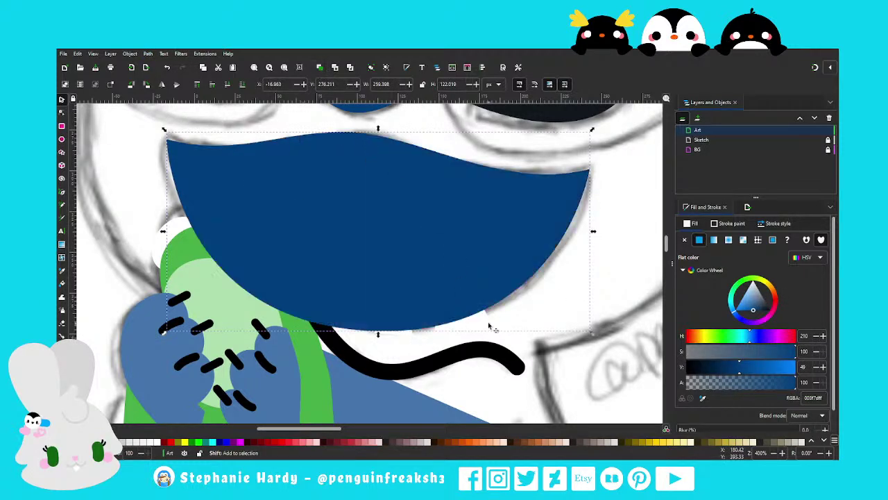
pyautogui.hotkey('ctrl', '-')
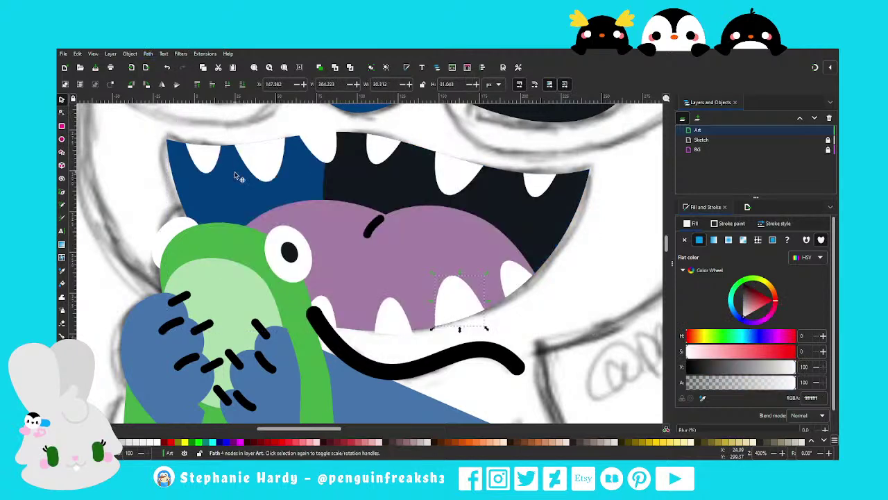
pyautogui.hotkey('ctrl', 'z')
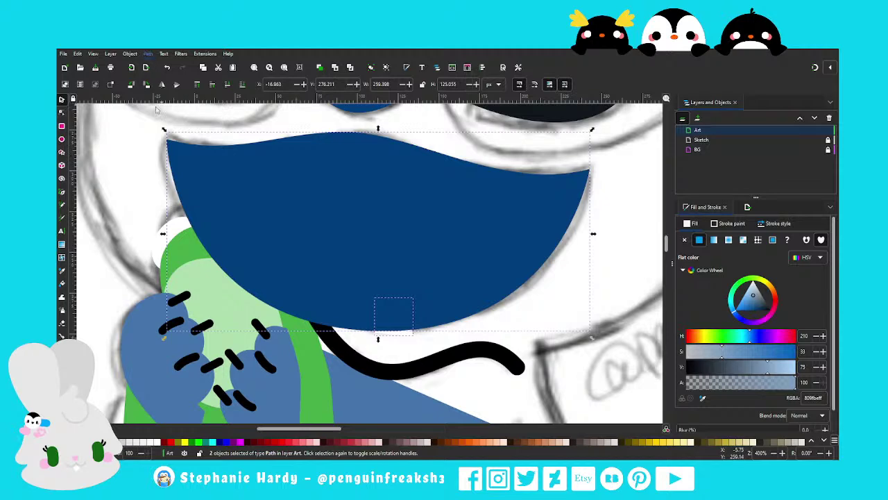
pyautogui.hotkey('ctrl', '-')
# Clear the selection, zoom out and save the drawing as Stitch_and_Frog_Friend.svg
pyautogui.press('Escape')
pyautogui.keyDown('ctrl'); pyautogui.scroll(-3, 336, 288); pyautogui.keyUp('ctrl')
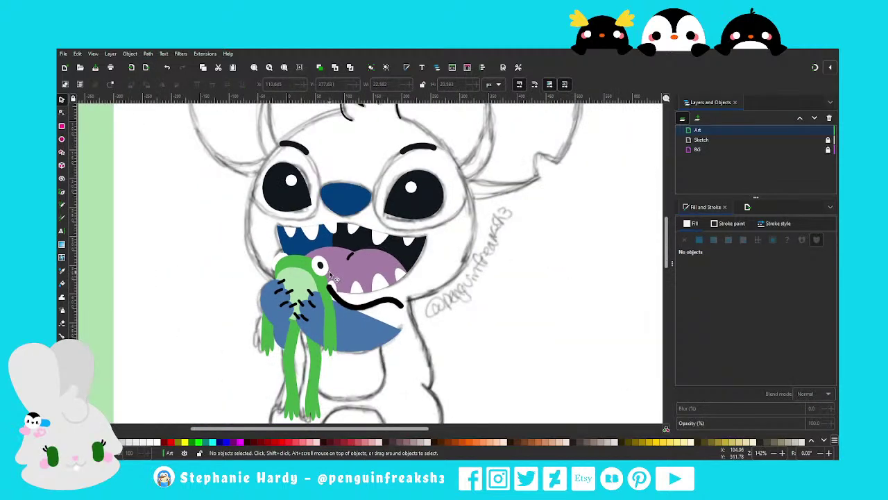
pyautogui.keyDown('ctrl'); pyautogui.scroll(-1, 335, 278); pyautogui.keyUp('ctrl')
pyautogui.scroll(1, 298, 274)
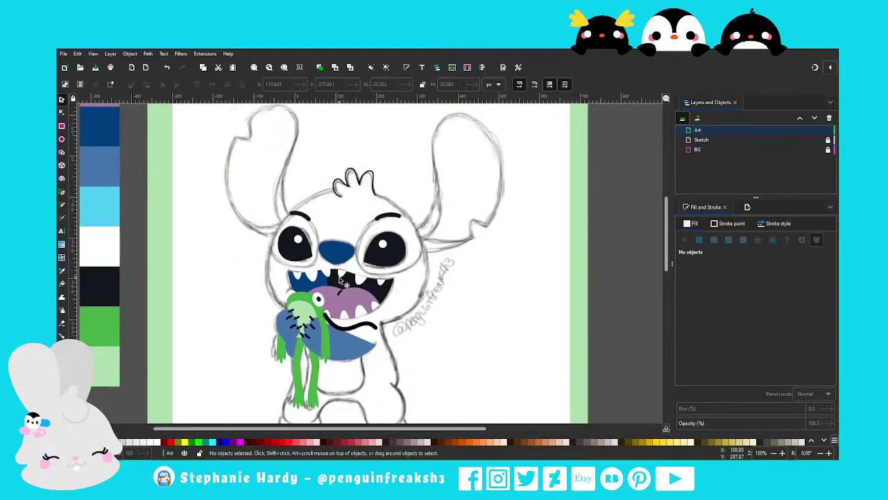
pyautogui.hotkey('ctrl', 's')
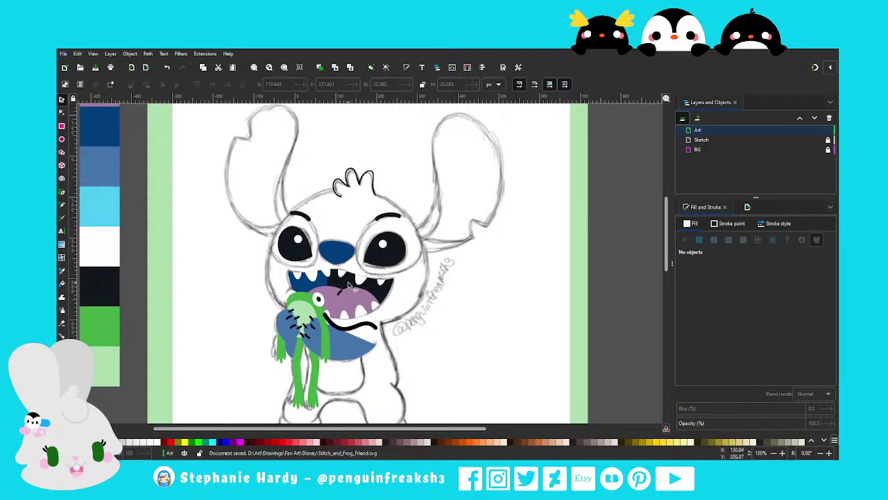
pyautogui.scroll(-1, 381, 295)
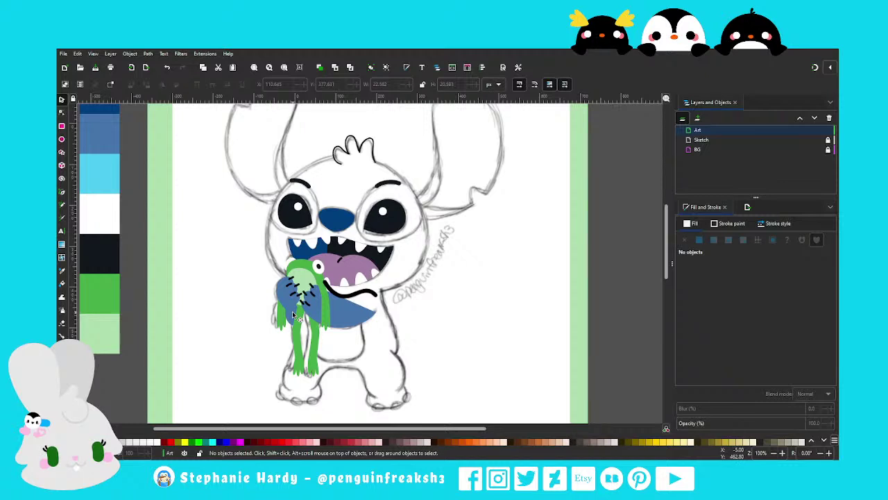
pyautogui.scroll(2, 426, 303)
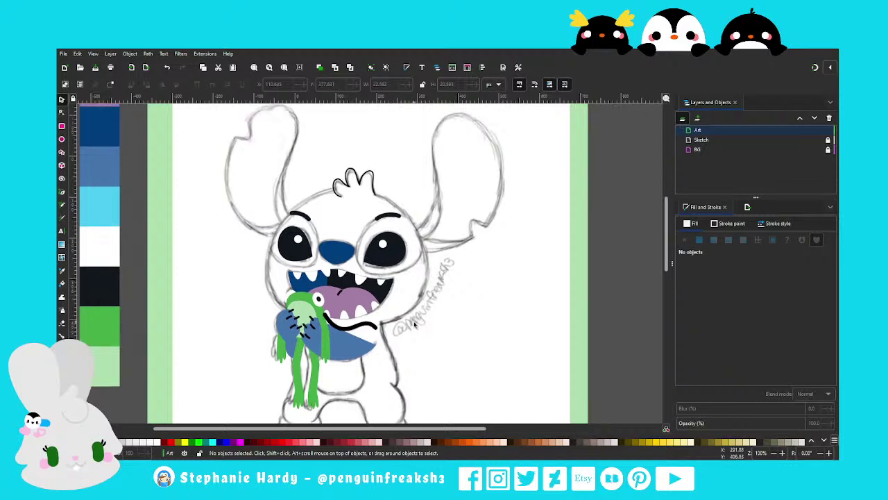
# Set the black mouth line's stroke width to 5 px
pyautogui.click(377, 332)
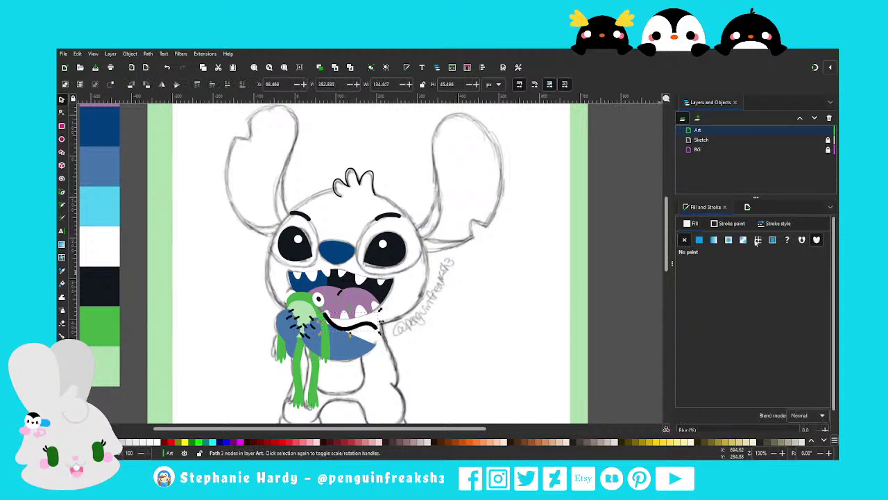
pyautogui.click(773, 223)
pyautogui.write('5')
pyautogui.press('Return')
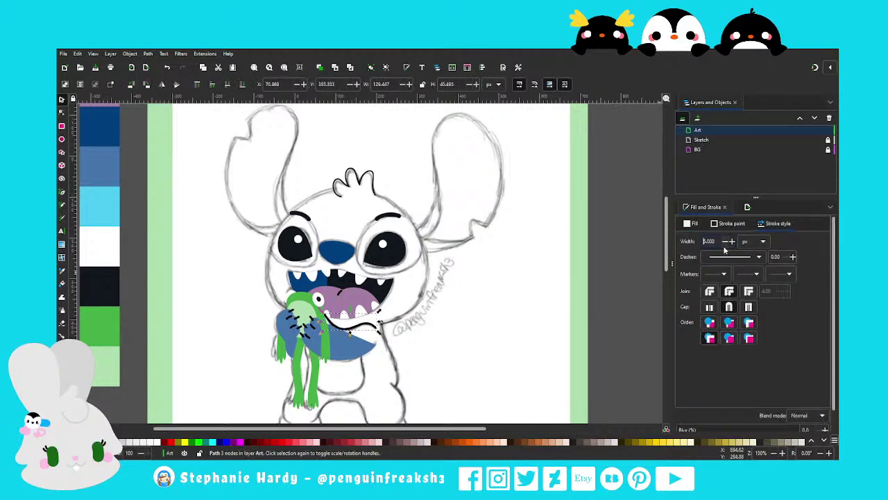
pyautogui.click(484, 358)
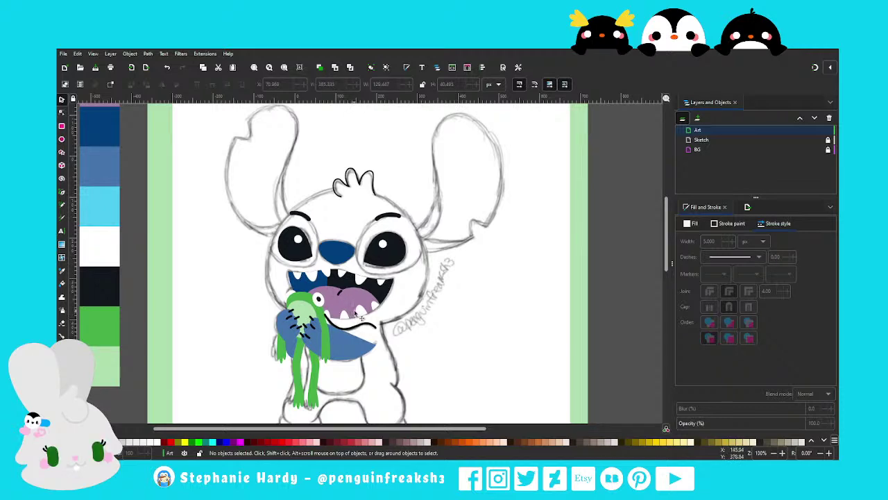
# Draw a closed triangle from the top of the head to both cheeks with the Pen tool
pyautogui.keyDown('ctrl'); pyautogui.scroll(-1, 359, 297); pyautogui.keyUp('ctrl')
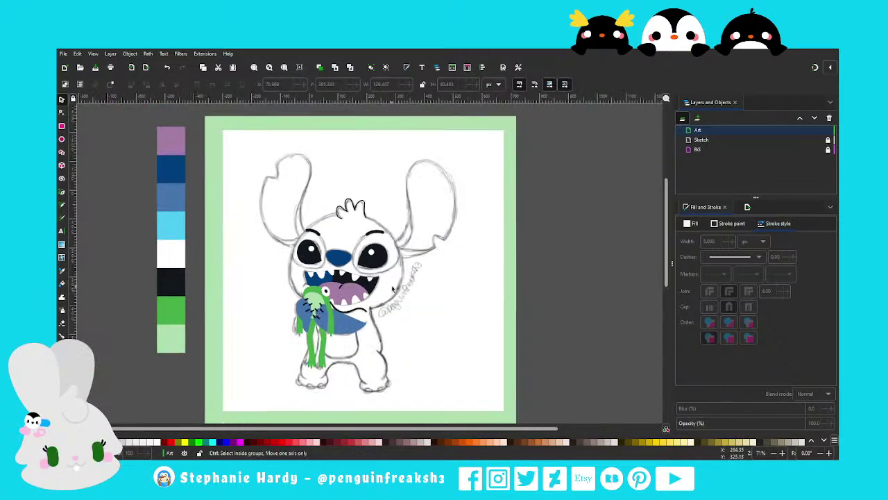
pyautogui.scroll(1, 401, 294)
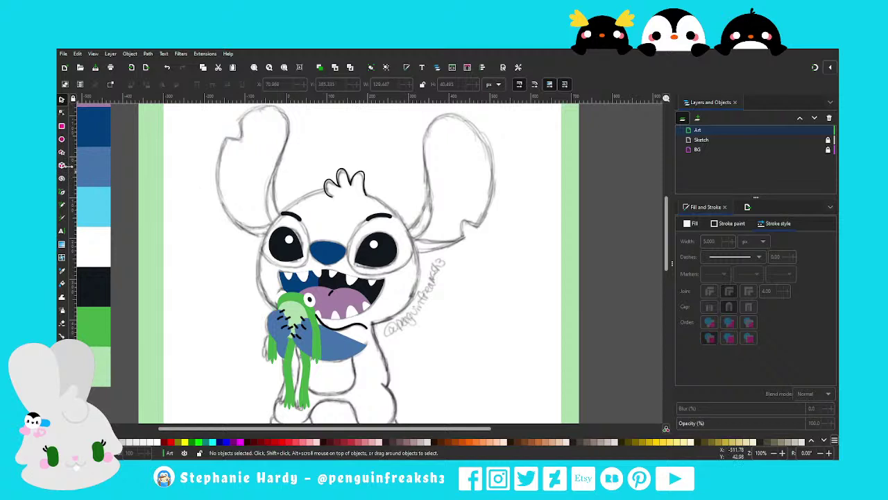
pyautogui.click(62, 193)
pyautogui.click(347, 186)
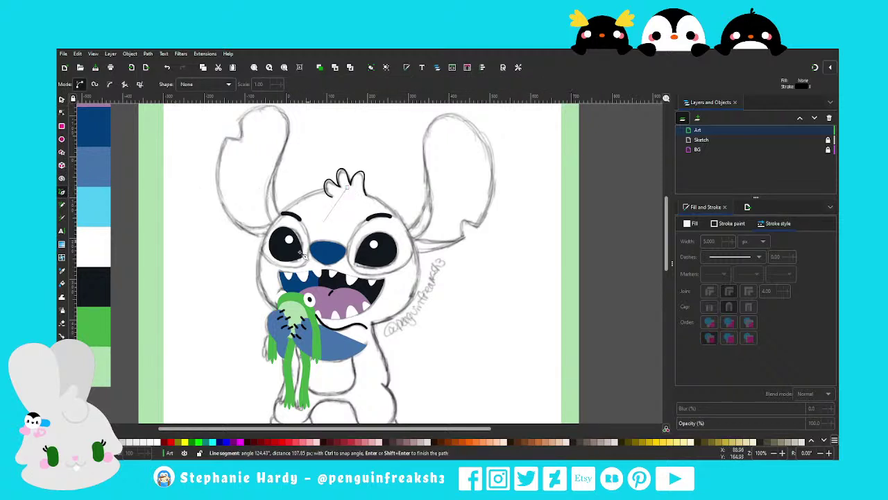
pyautogui.click(260, 290)
pyautogui.click(414, 295)
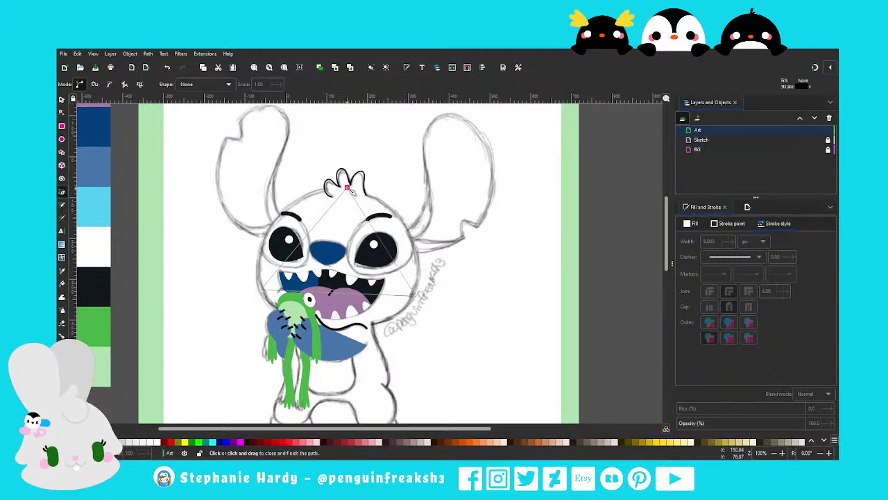
pyautogui.click(347, 186)
pyautogui.click(62, 113)
# Make the triangle's nodes smooth and shape the crown and left side of the head
pyautogui.hotkey('ctrl', 'a')
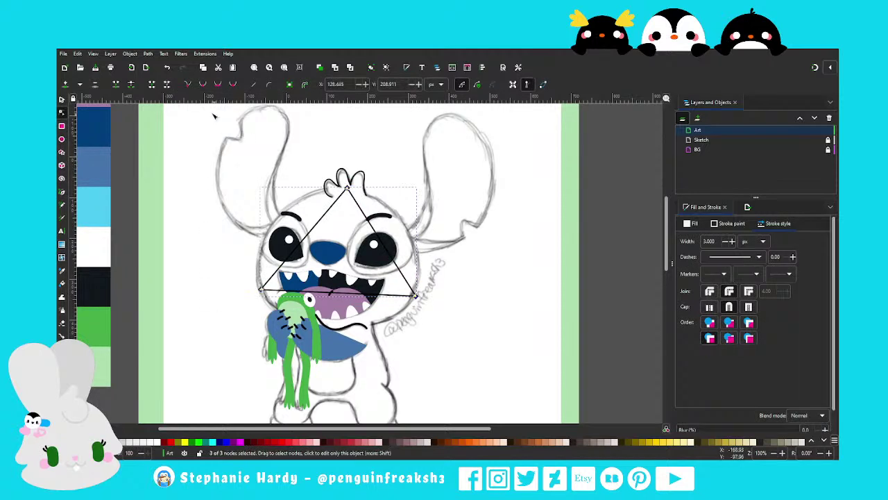
pyautogui.click(217, 84)
pyautogui.moveTo(390, 191)
pyautogui.mouseDown()
pyautogui.moveTo(343, 189)
pyautogui.moveTo(397, 190)
pyautogui.mouseUp()
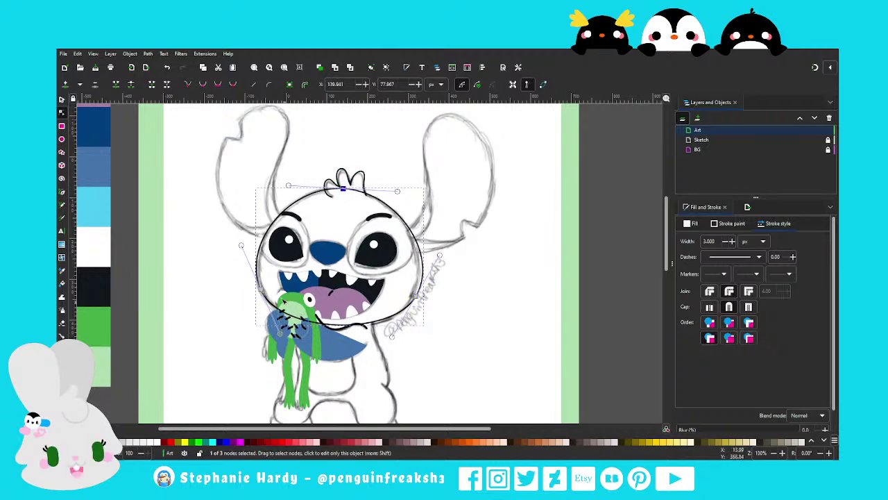
pyautogui.click(264, 297)
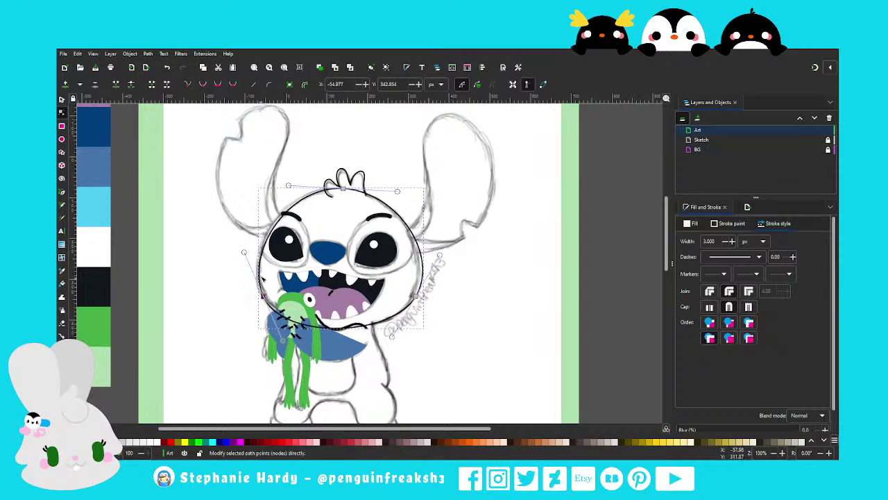
pyautogui.moveTo(240, 245); pyautogui.dragTo(242, 249)
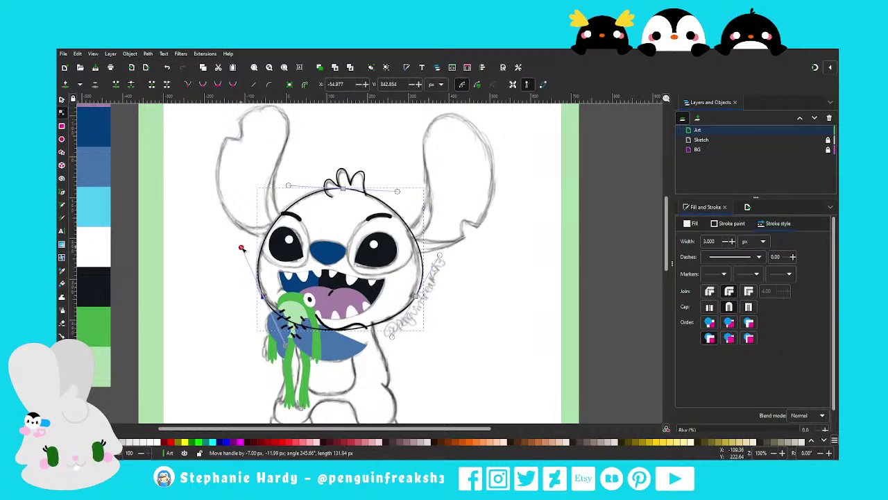
# Fit the right cheek node and the crown handles to the sketched head outline
pyautogui.click(415, 297)
pyautogui.moveTo(415, 297); pyautogui.dragTo(412, 300)
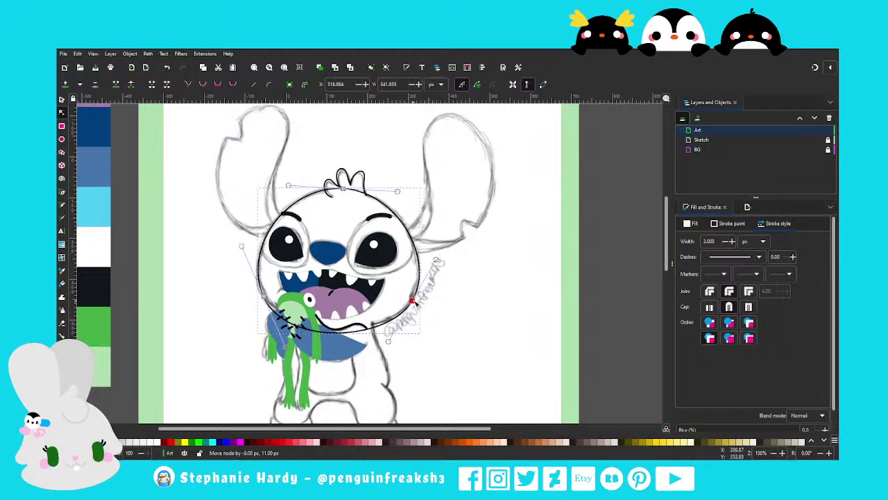
pyautogui.moveTo(438, 259); pyautogui.dragTo(438, 255)
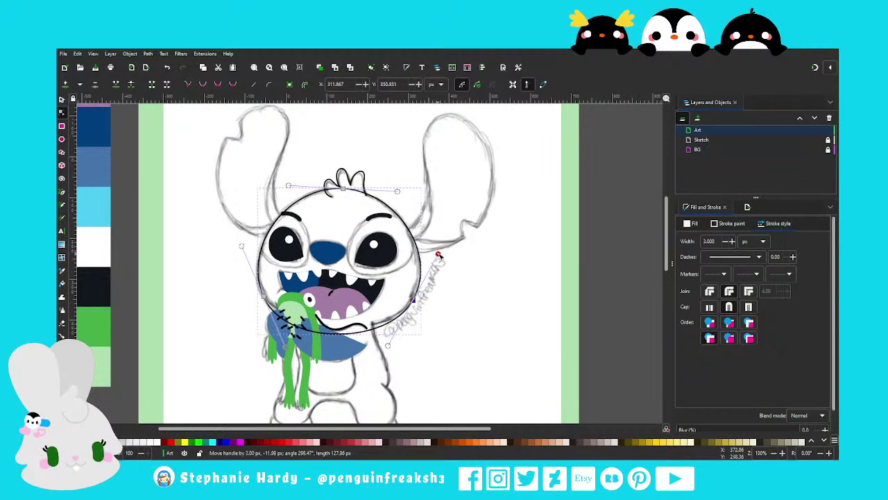
pyautogui.moveTo(414, 301); pyautogui.dragTo(414, 300)
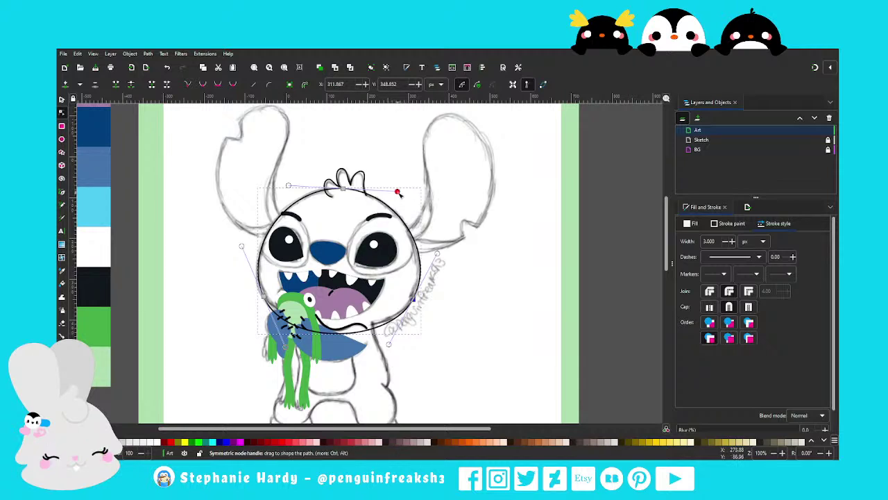
pyautogui.moveTo(399, 192); pyautogui.dragTo(398, 192)
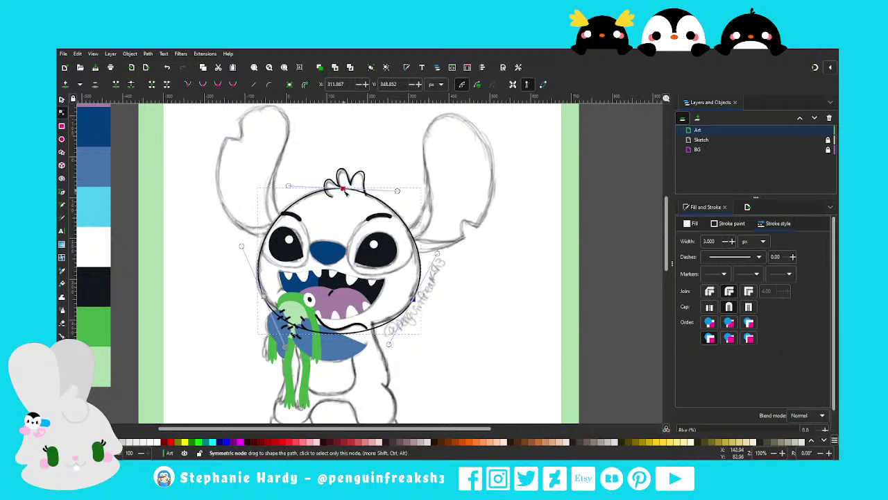
pyautogui.click(343, 188)
pyautogui.moveTo(397, 192); pyautogui.dragTo(398, 191)
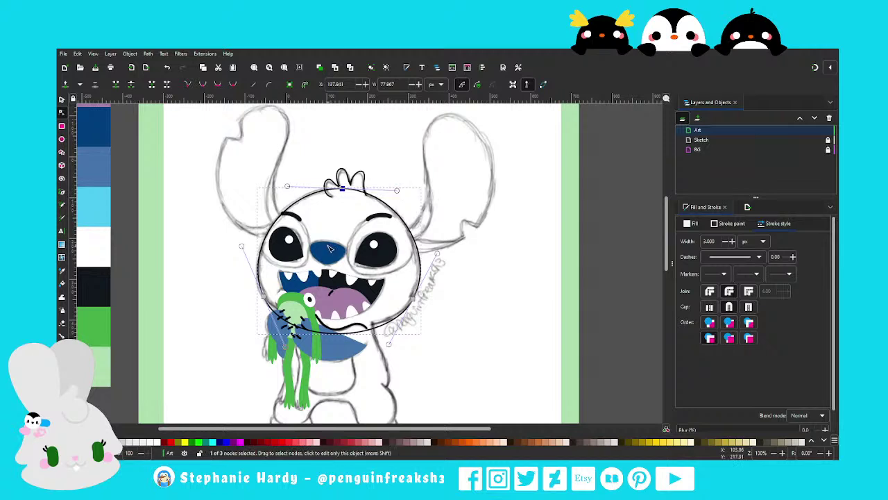
pyautogui.click(61, 100)
# Inspect the finished head outline by selecting and deselecting it
pyautogui.press('Escape')
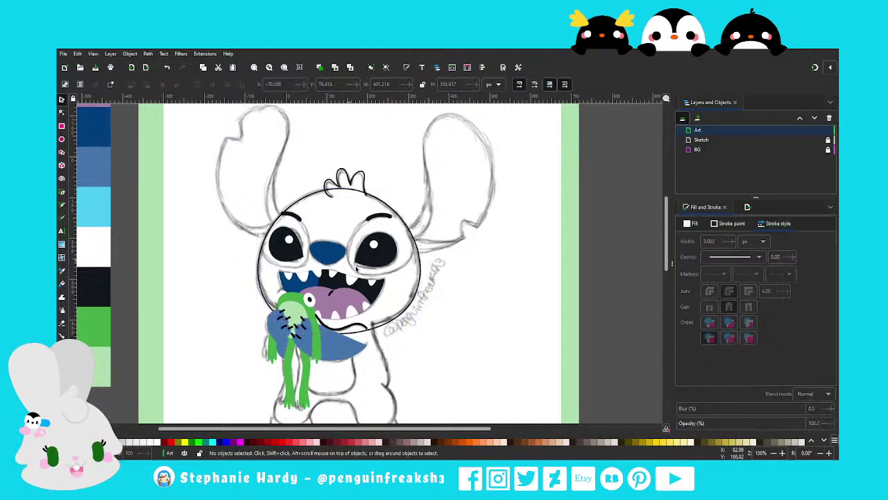
pyautogui.scroll(-1, 342, 277)
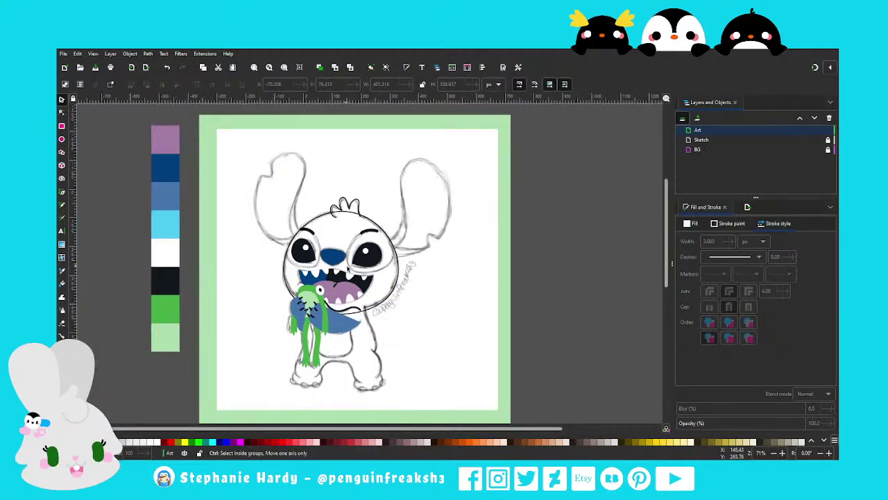
pyautogui.scroll(1, 386, 300)
pyautogui.click(374, 322)
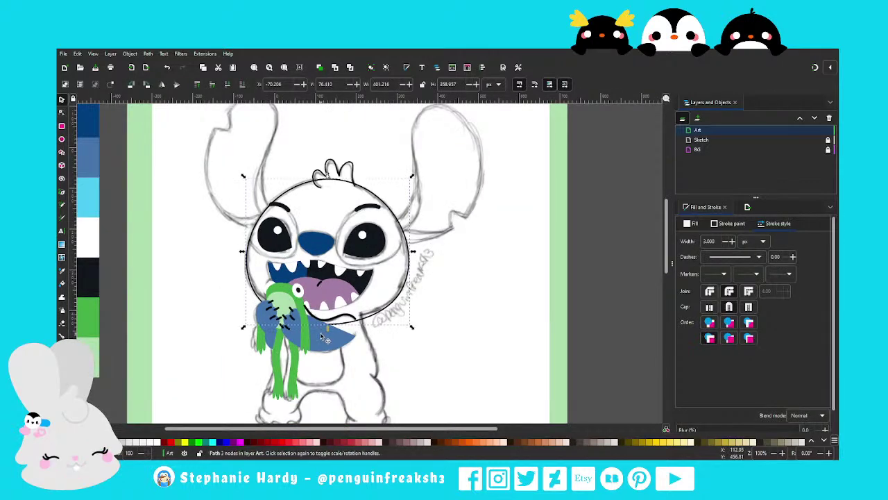
pyautogui.press('Escape')
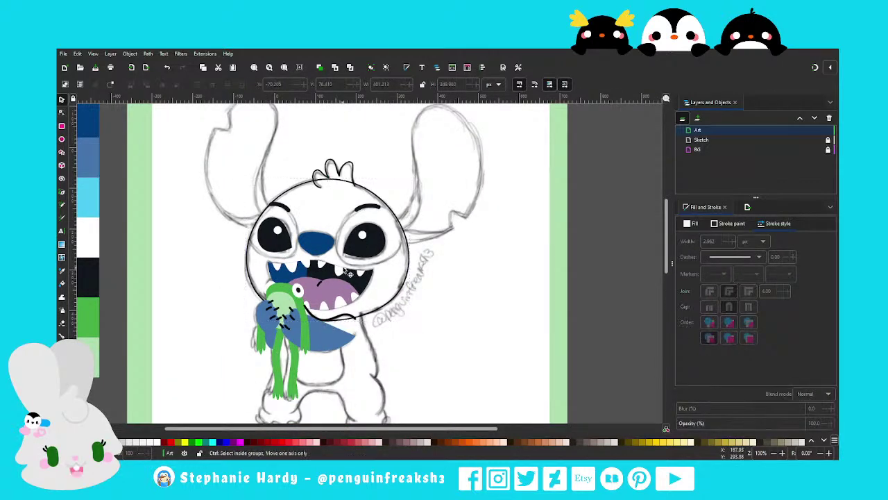
pyautogui.scroll(-1, 347, 375)
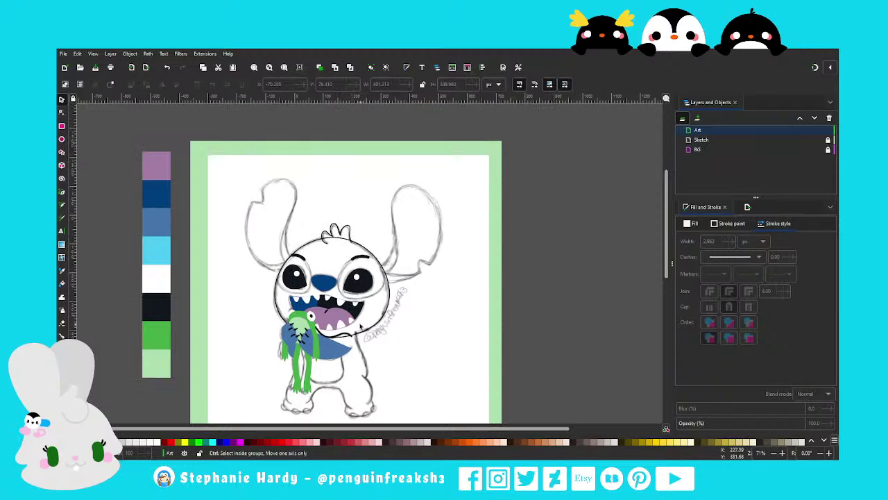
pyautogui.scroll(2, 359, 323)
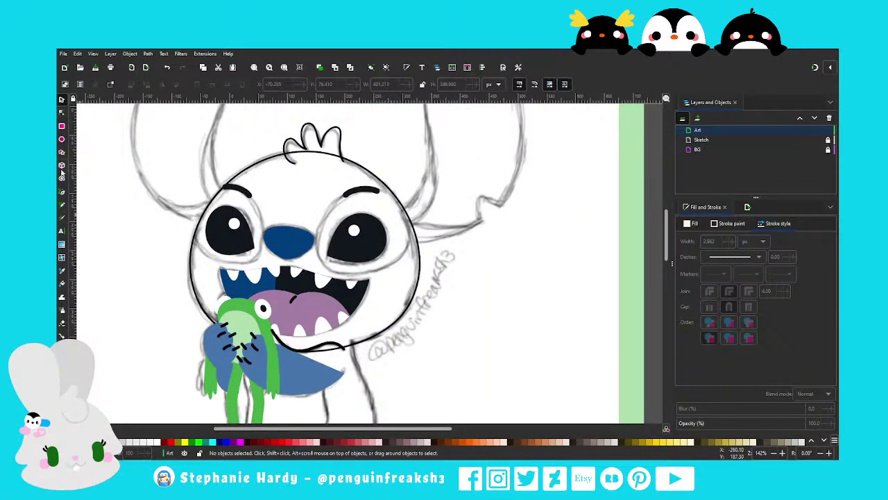
# Draw a closed triangle path around the left eye and turn its segments into curves
pyautogui.click(61, 192)
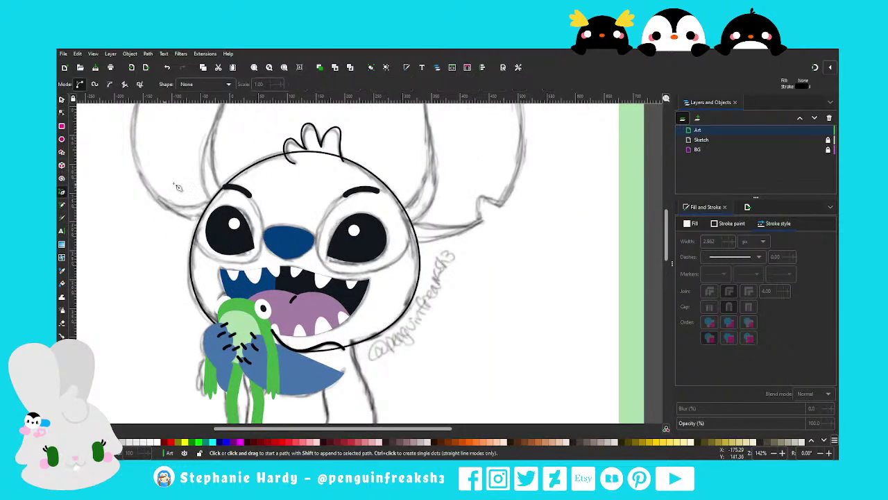
pyautogui.click(176, 222)
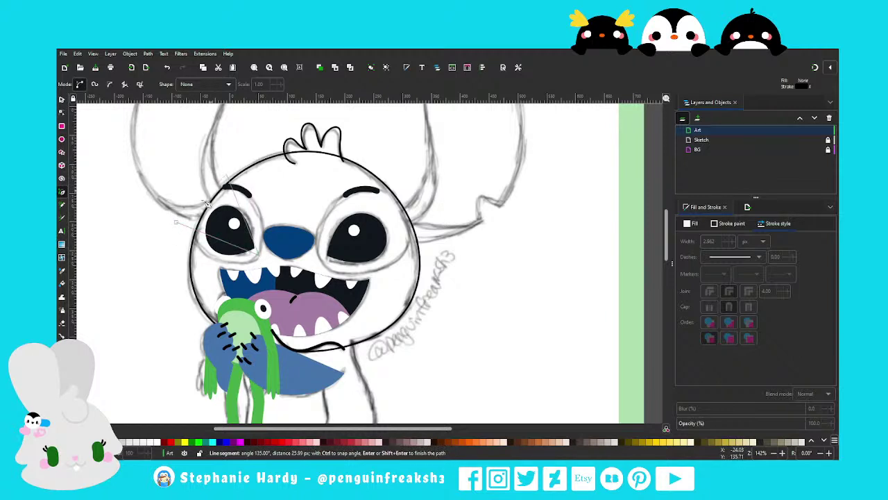
pyautogui.click(175, 222)
pyautogui.press('n')
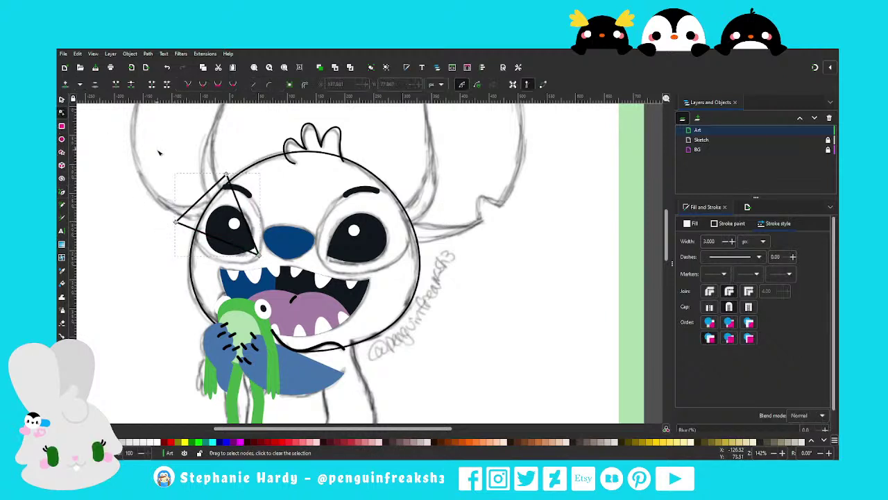
pyautogui.moveTo(157, 148); pyautogui.dragTo(239, 243)
pyautogui.click(218, 85)
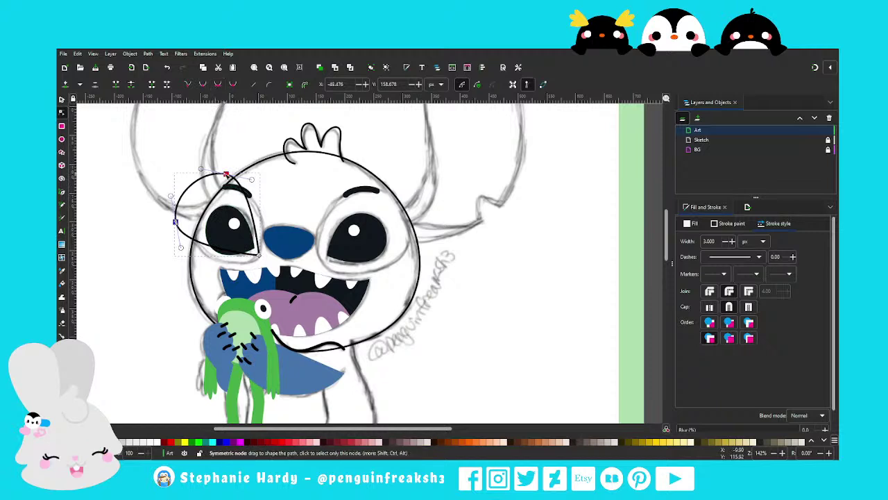
# Drag the left eye outline's nodes and handles to follow the sketched eye socket
pyautogui.moveTo(226, 175); pyautogui.dragTo(222, 184)
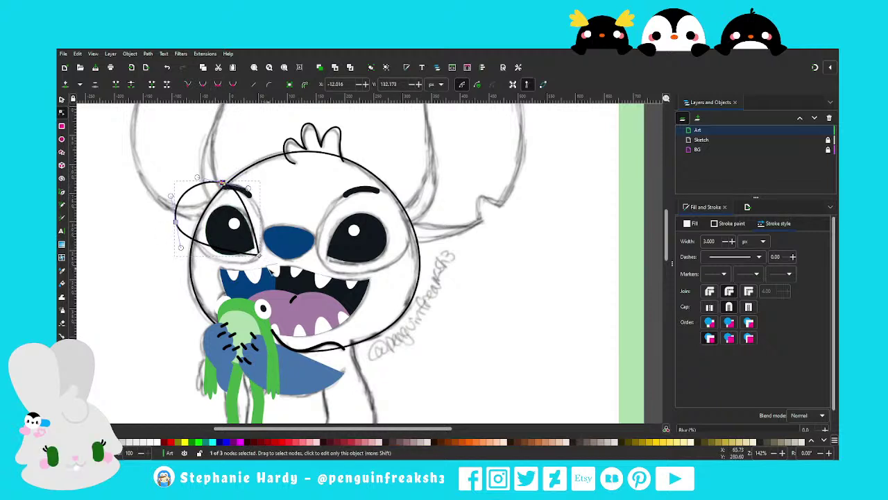
pyautogui.click(259, 255)
pyautogui.click(218, 84)
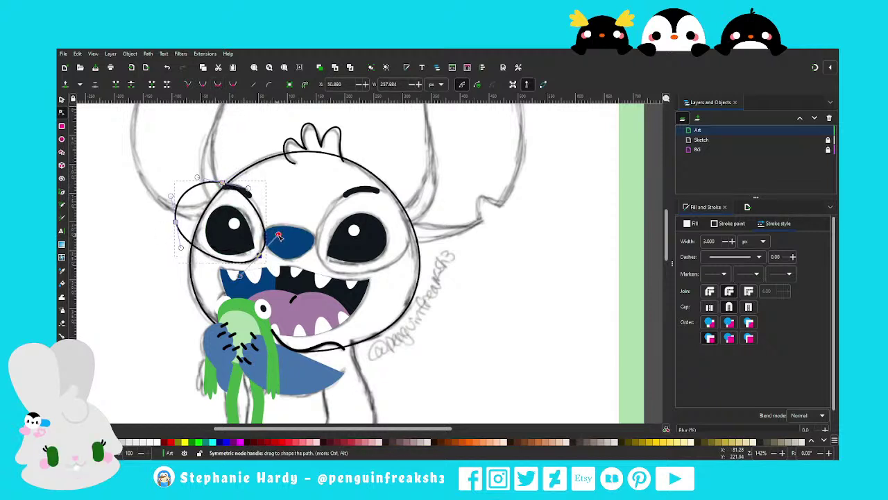
pyautogui.moveTo(259, 254); pyautogui.dragTo(255, 258)
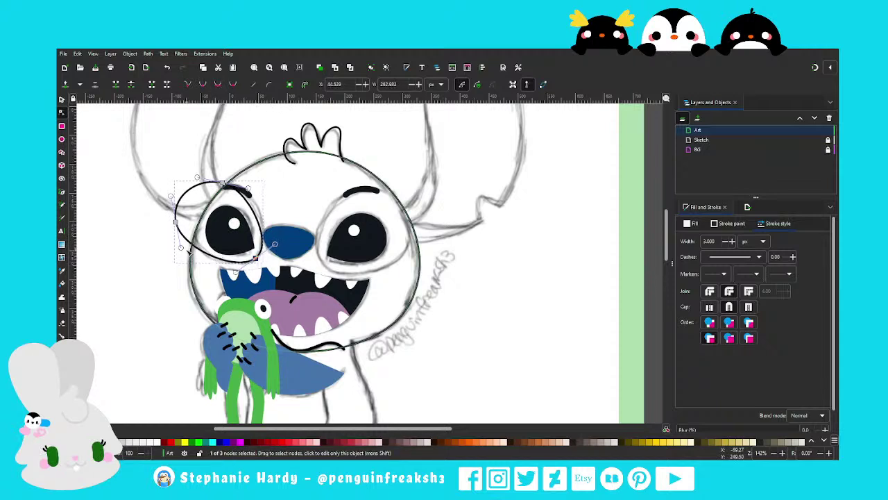
pyautogui.click(176, 222)
pyautogui.moveTo(176, 222)
pyautogui.mouseDown()
pyautogui.moveTo(181, 234)
pyautogui.moveTo(169, 200)
pyautogui.mouseUp()
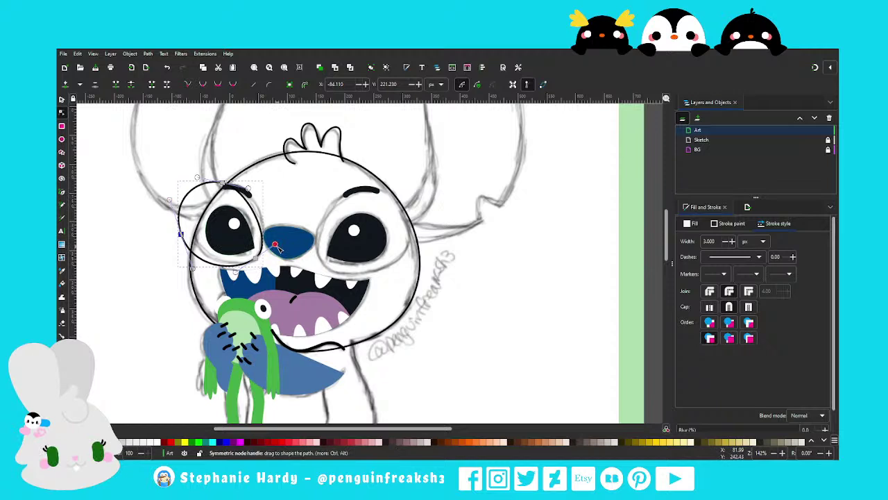
pyautogui.moveTo(275, 245); pyautogui.dragTo(271, 238)
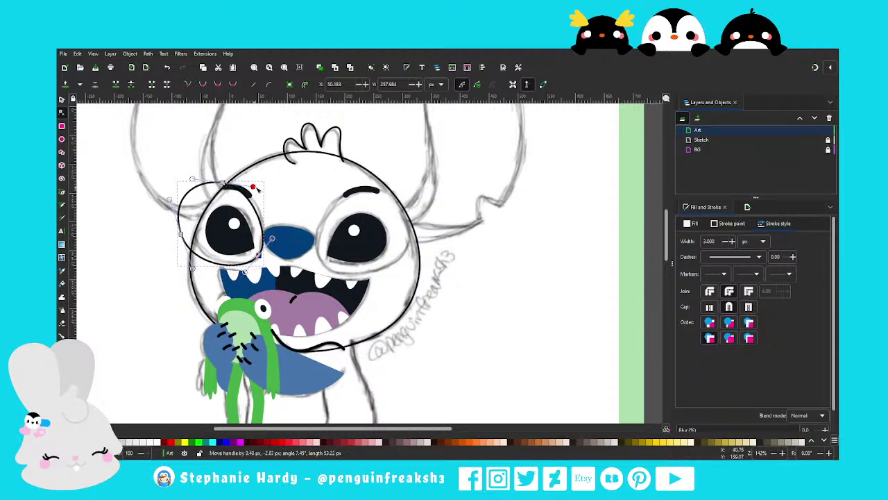
pyautogui.moveTo(250, 189)
pyautogui.mouseDown()
pyautogui.moveTo(257, 183)
pyautogui.moveTo(228, 188)
pyautogui.mouseUp()
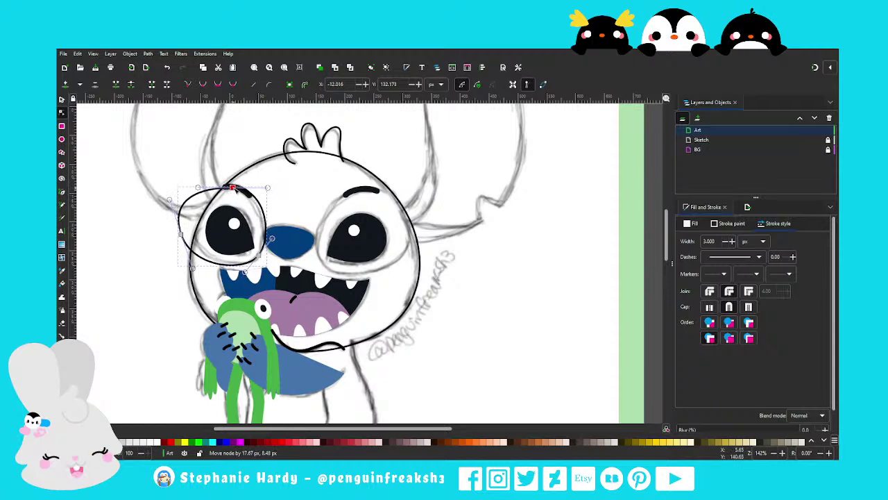
pyautogui.moveTo(263, 187); pyautogui.dragTo(261, 197)
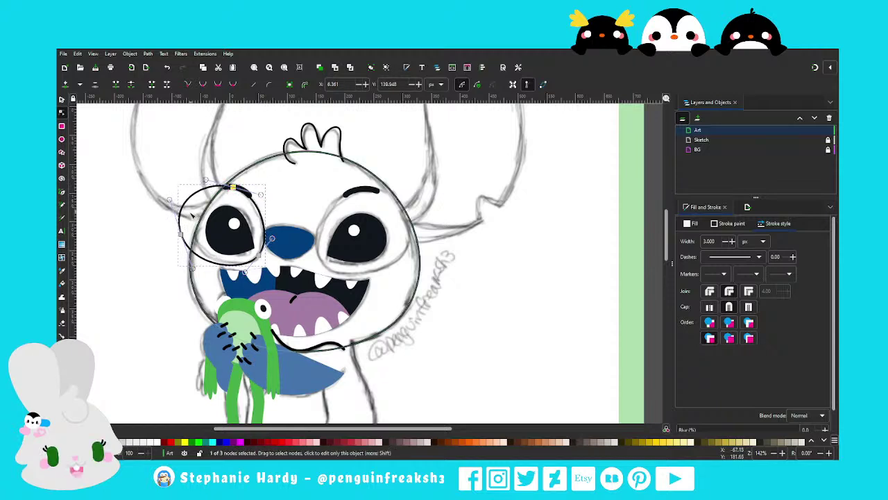
# Duplicate the left eye outline and move the copy over the right eye
pyautogui.press('s')
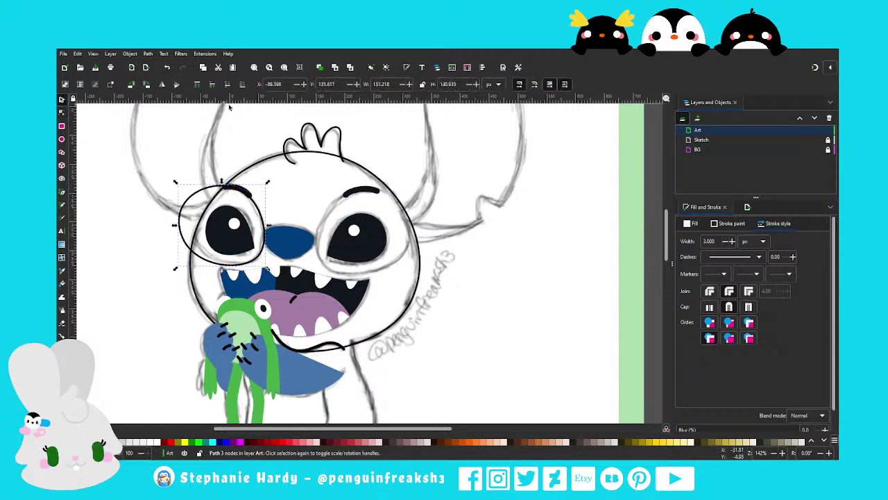
pyautogui.hotkey('ctrl', 'd')
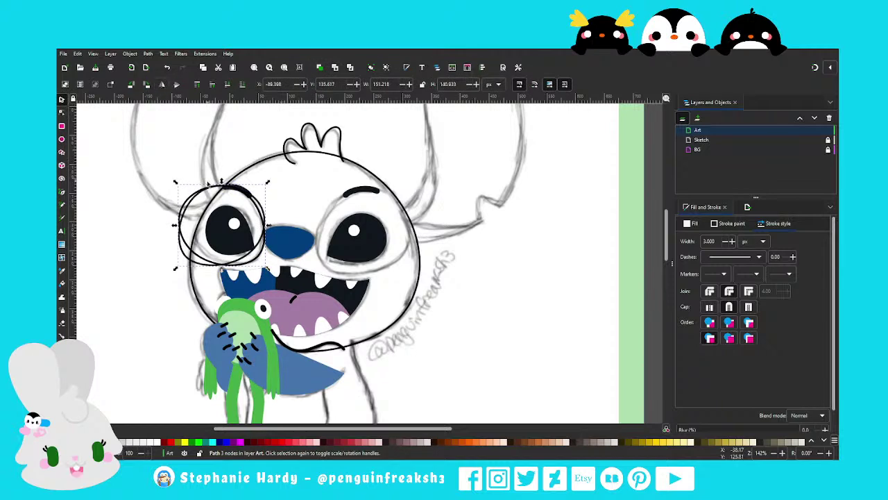
pyautogui.moveTo(200, 202); pyautogui.dragTo(337, 202)
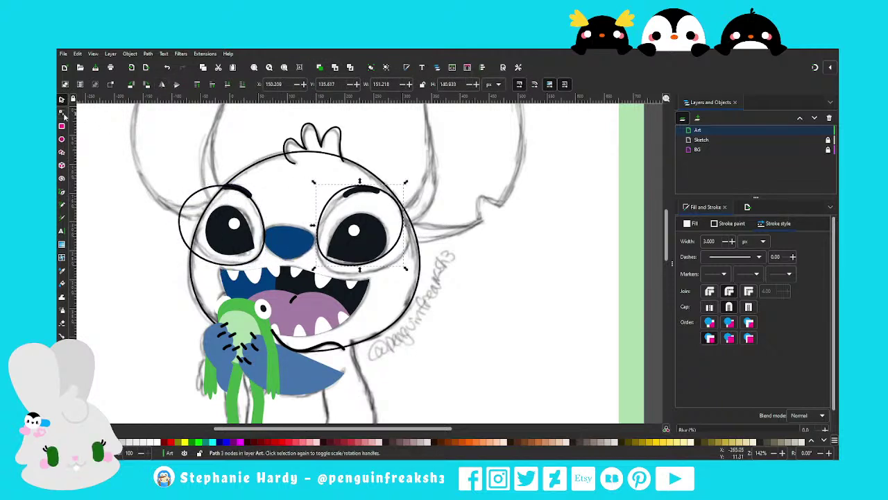
pyautogui.click(63, 113)
# Reshape the copy's nodes and curves to fit the right eye patch
pyautogui.click(356, 190)
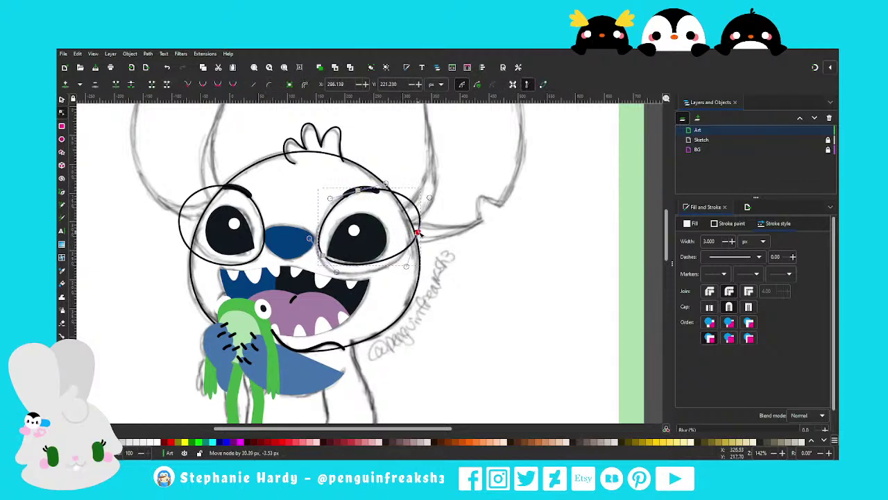
pyautogui.moveTo(401, 236); pyautogui.dragTo(419, 235)
pyautogui.moveTo(389, 183); pyautogui.dragTo(391, 185)
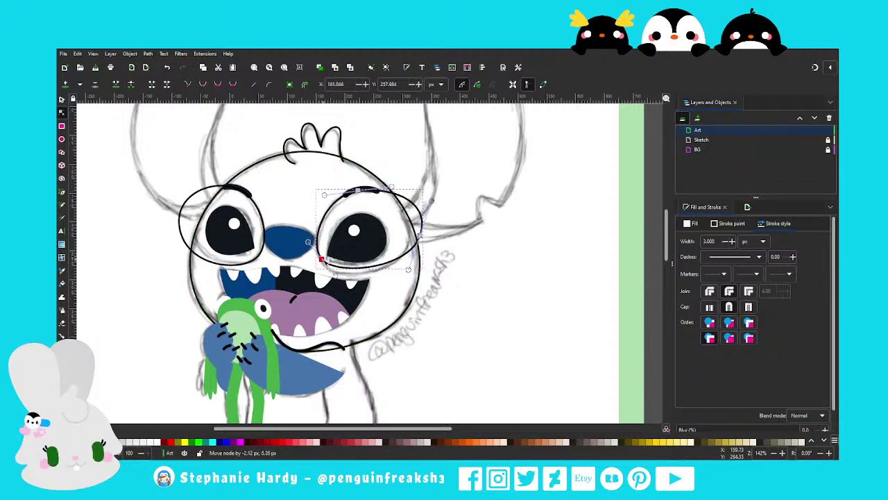
pyautogui.moveTo(419, 235); pyautogui.dragTo(417, 244)
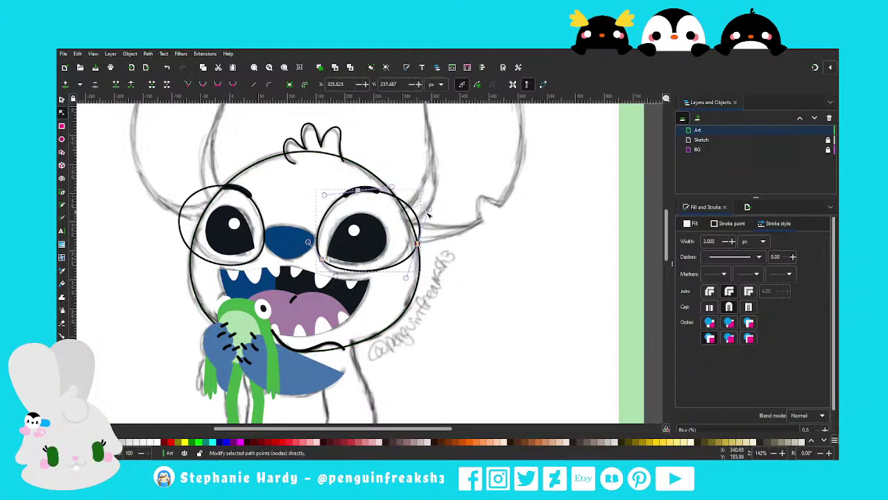
pyautogui.moveTo(428, 208); pyautogui.dragTo(435, 208)
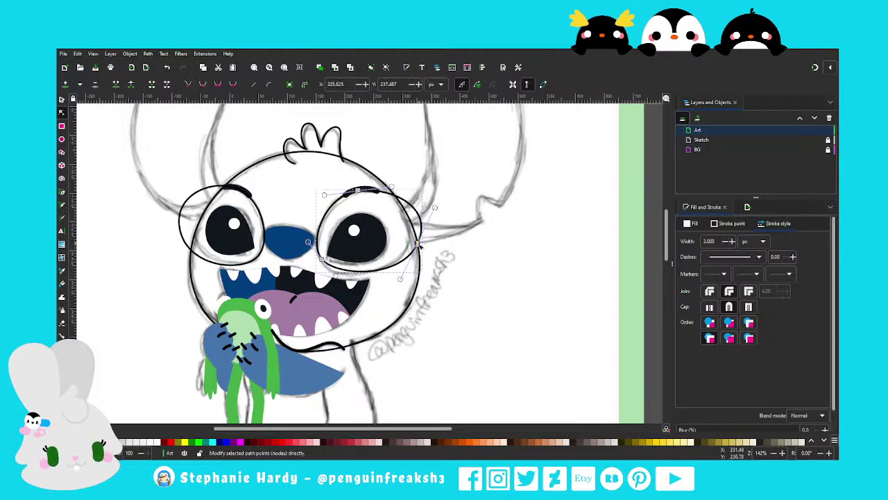
pyautogui.moveTo(418, 243); pyautogui.dragTo(410, 248)
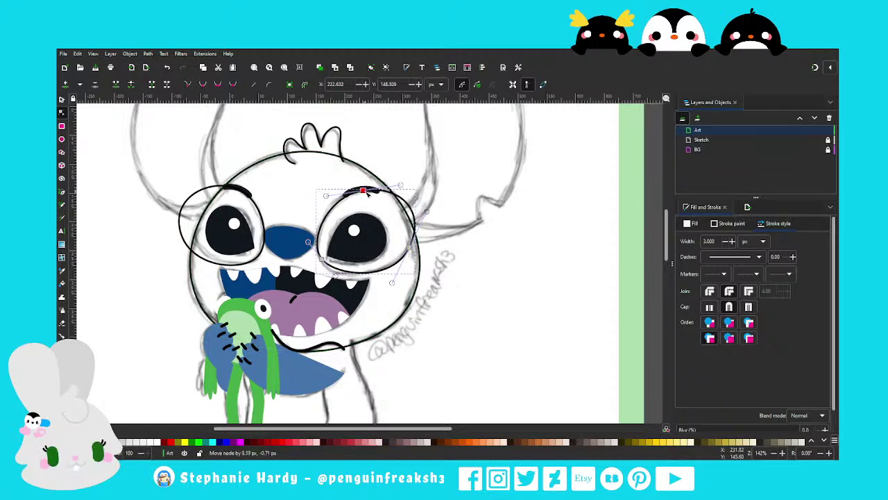
pyautogui.moveTo(359, 190); pyautogui.dragTo(398, 187)
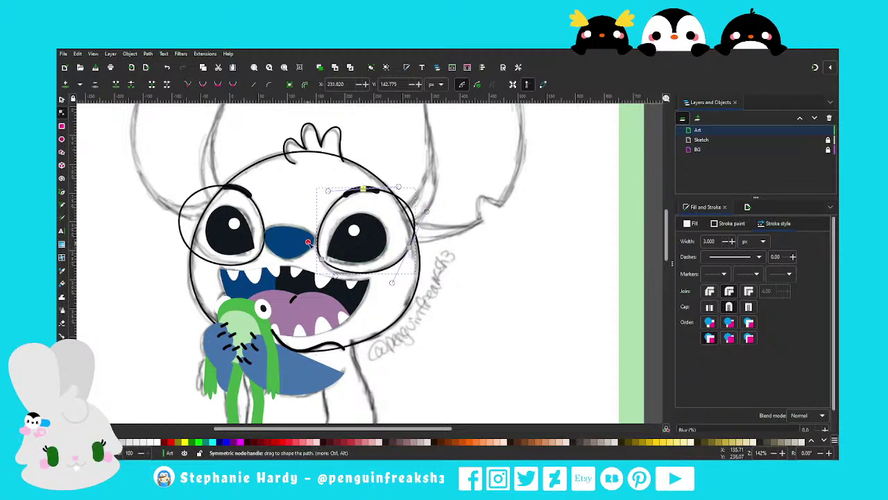
pyautogui.moveTo(308, 242); pyautogui.dragTo(311, 242)
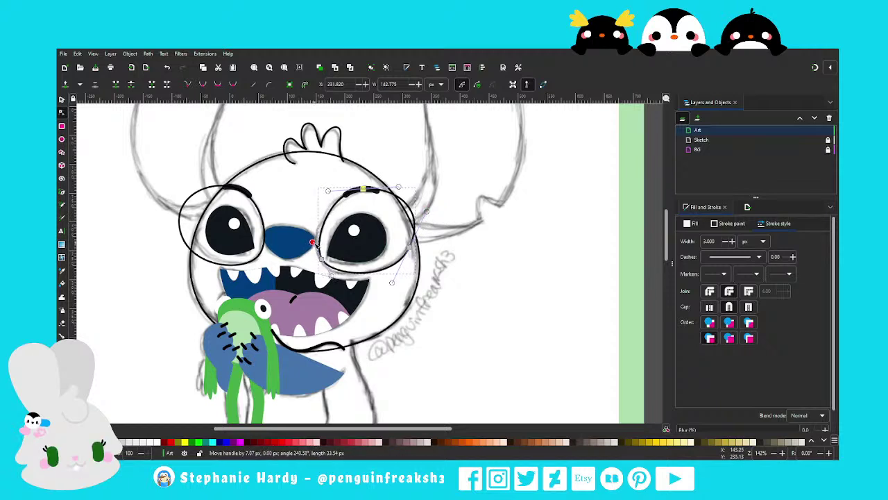
pyautogui.click(321, 259)
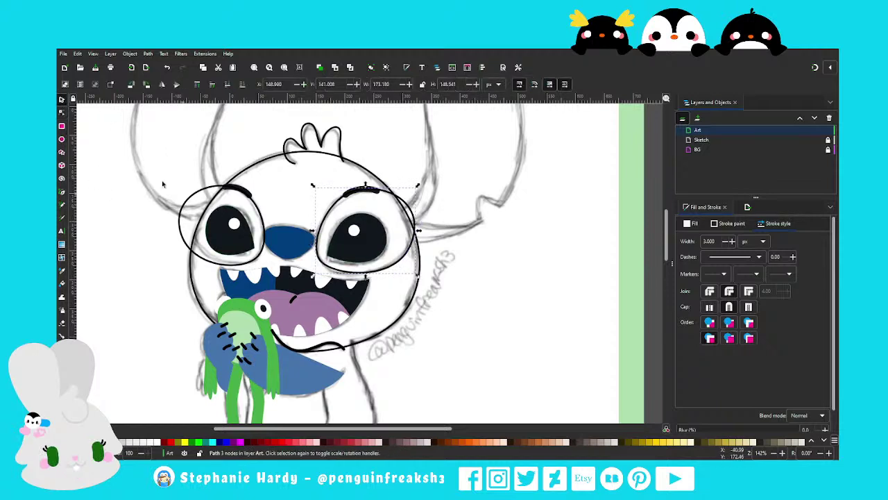
# Tweak the left eye outline's curve near the nose and clear the selection
pyautogui.click(265, 222)
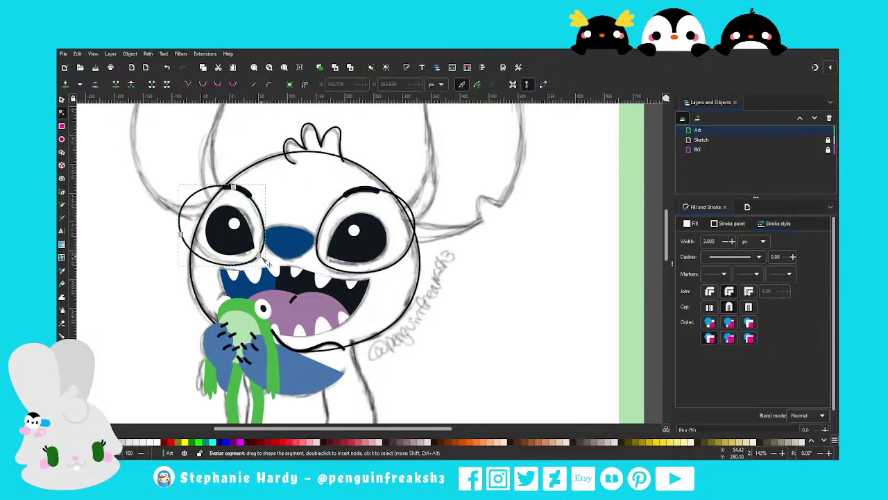
pyautogui.moveTo(275, 237); pyautogui.dragTo(269, 243)
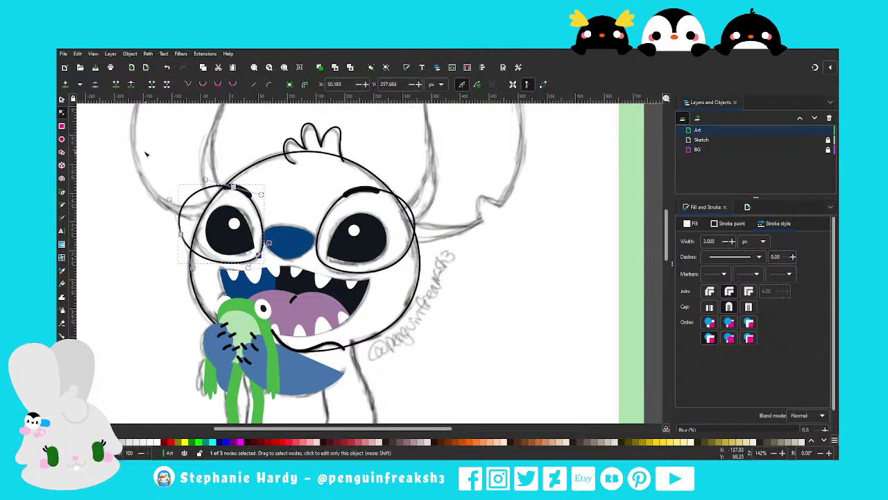
pyautogui.press('s')
pyautogui.click(104, 193)
# Rotate the blue nose by about -3.7° and nudge it slightly left
pyautogui.press('1')
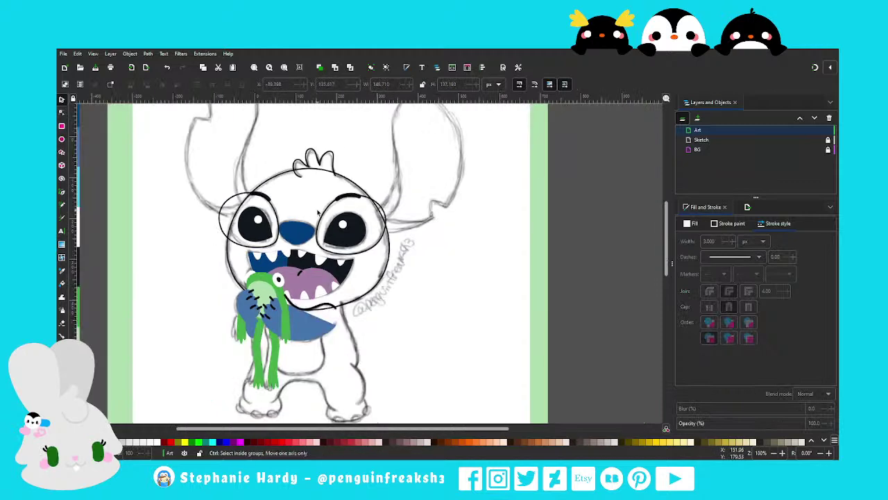
pyautogui.scroll(2, 300, 236)
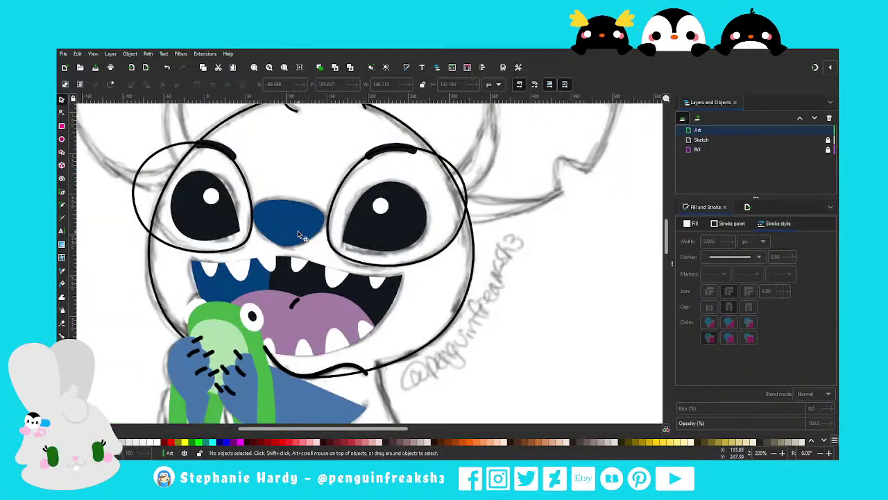
pyautogui.click(295, 235)
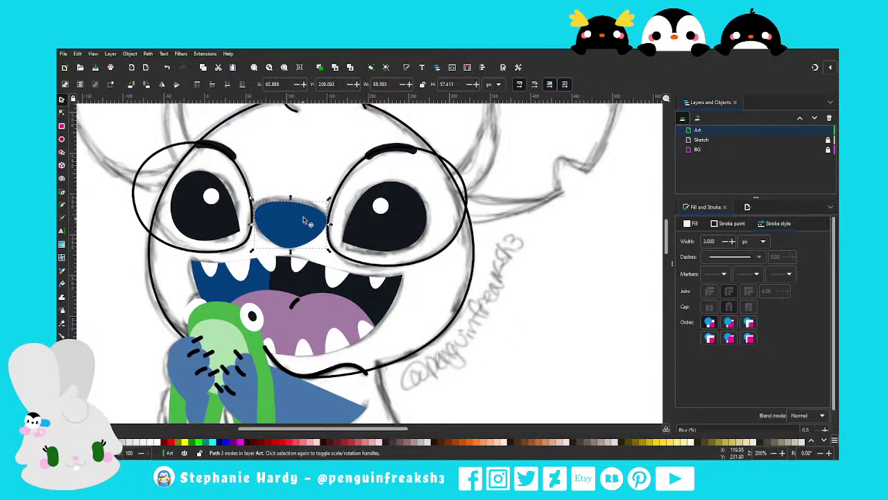
pyautogui.click(303, 221)
pyautogui.moveTo(328, 200); pyautogui.dragTo(326, 199)
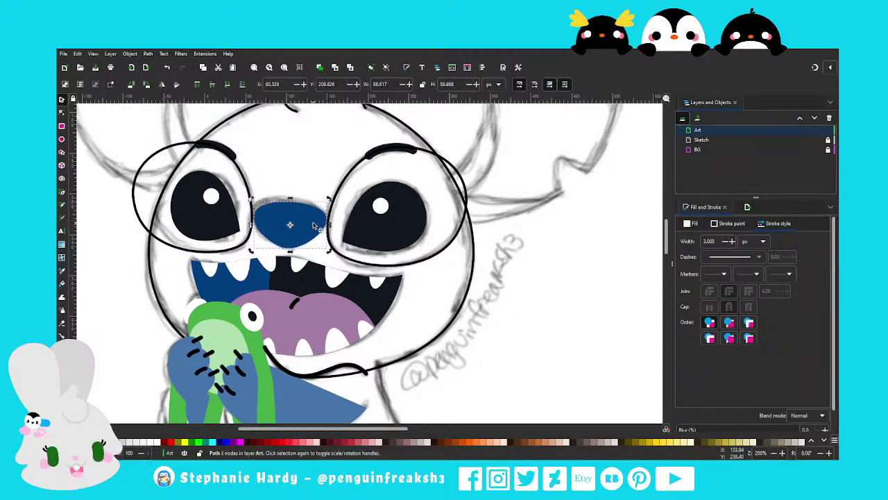
pyautogui.moveTo(310, 236); pyautogui.dragTo(310, 236)
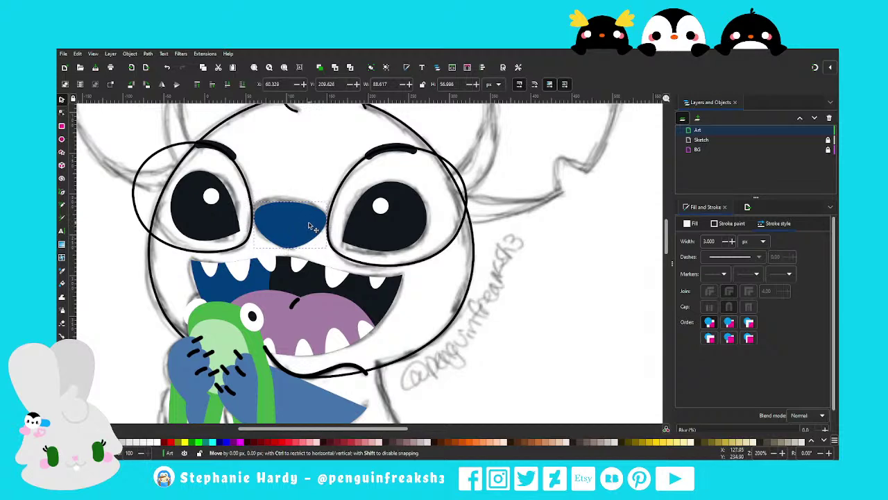
# Deselect the nose and select both eye outlines for a flat-colour fill
pyautogui.press('Escape')
pyautogui.press('-')
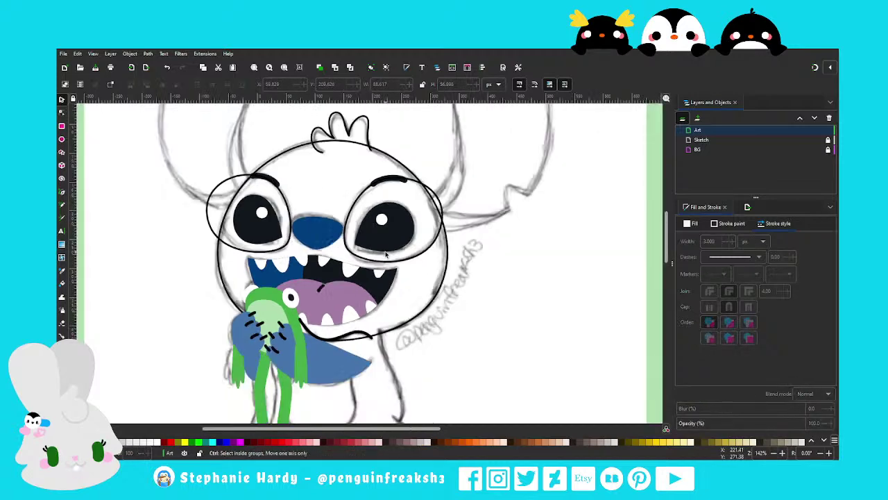
pyautogui.click(291, 206)
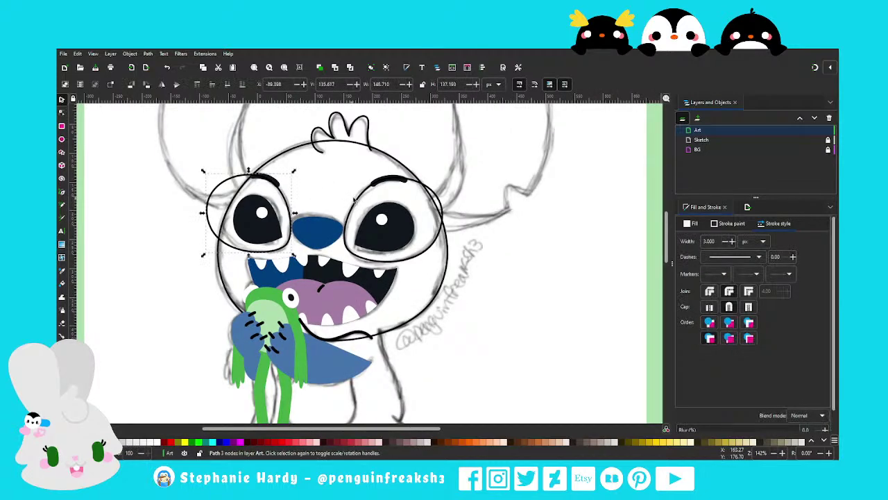
pyautogui.keyDown('shift'); pyautogui.click(361, 199); pyautogui.keyUp('shift')
# Fill the eye patches with the light blue swatch and lower them beneath the black pupils
pyautogui.click(729, 226)
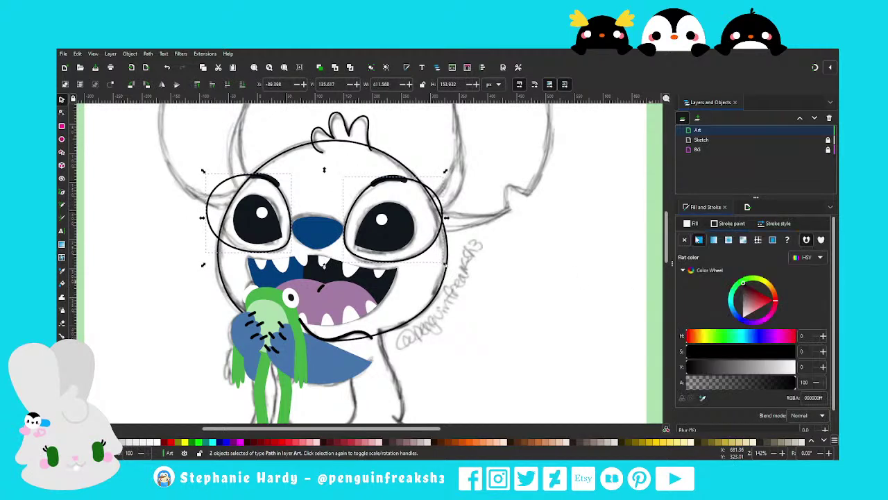
pyautogui.click(685, 240)
pyautogui.click(698, 240)
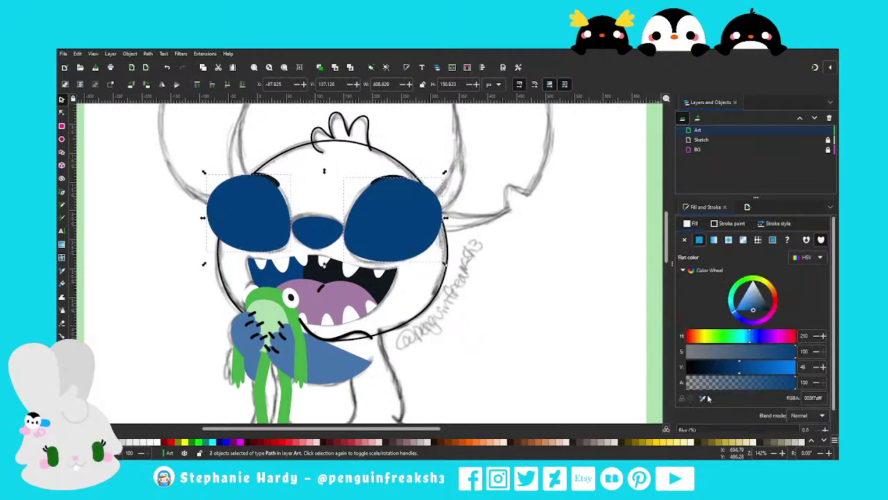
pyautogui.press('d')
pyautogui.press('-')
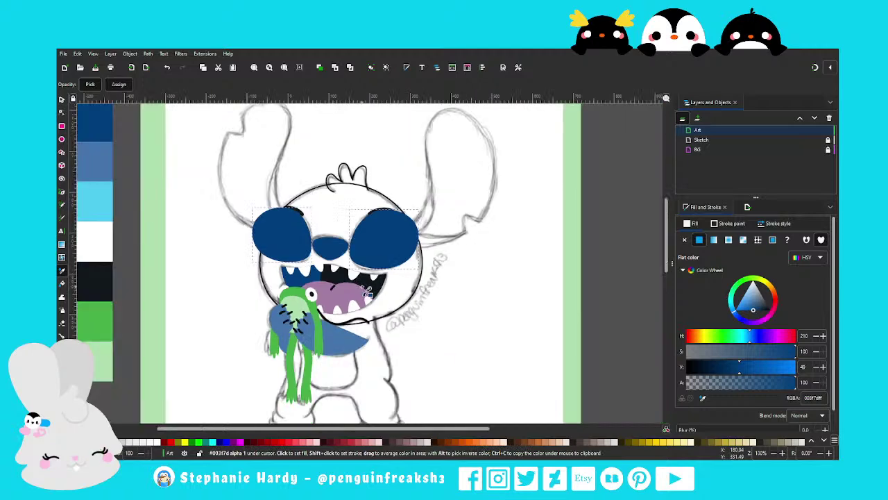
pyautogui.press('-')
pyautogui.click(171, 222)
pyautogui.press('+')
pyautogui.press('s')
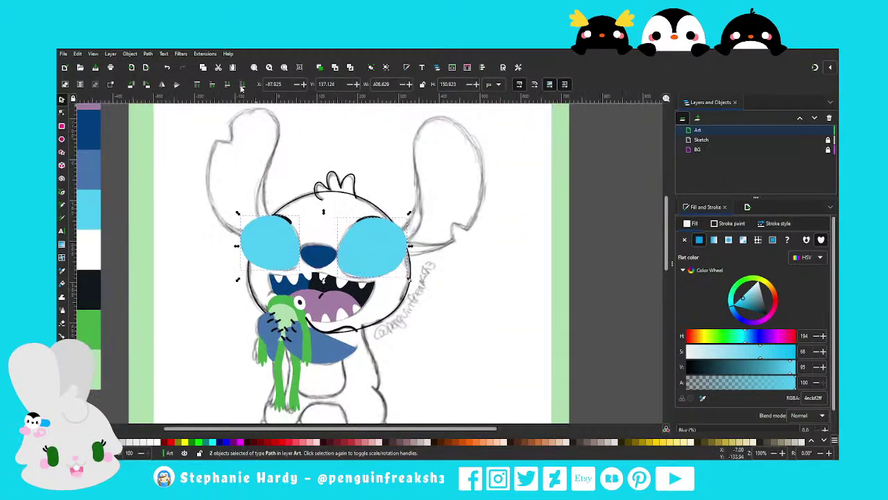
pyautogui.click(242, 85)
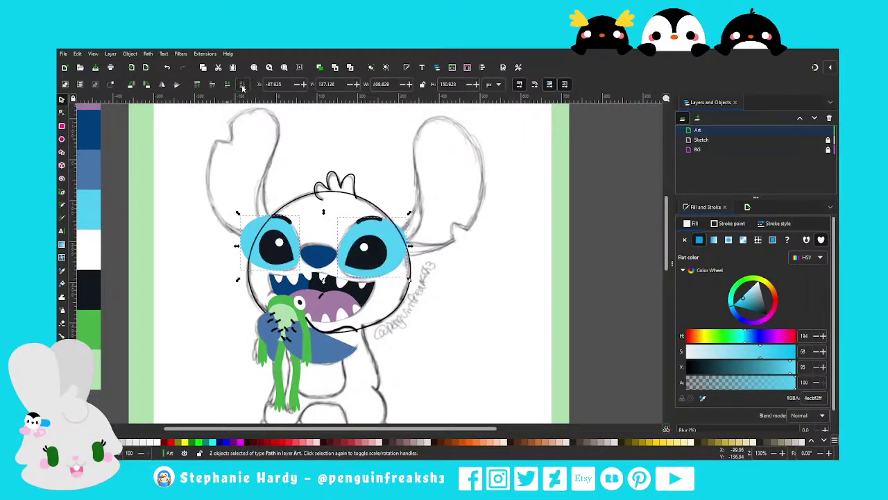
# Fill the head with the mid-blue swatch and lower it behind the face features
pyautogui.press('Tab')
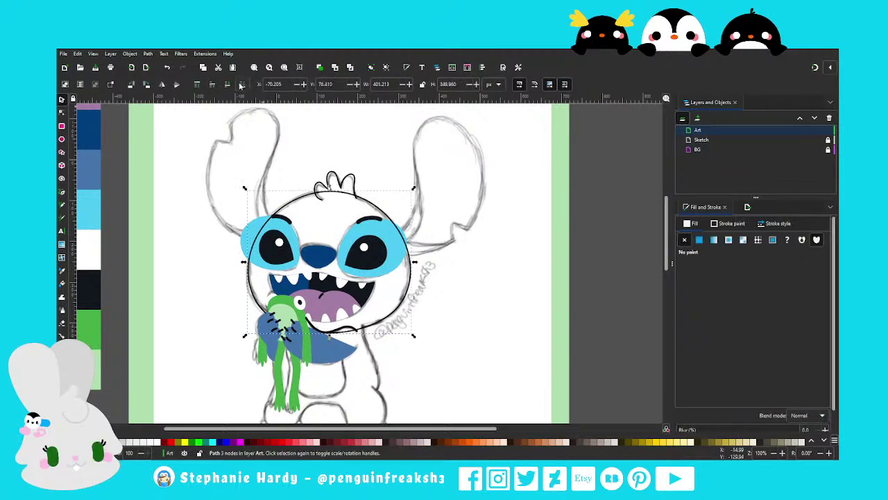
pyautogui.click(319, 68)
pyautogui.click(699, 239)
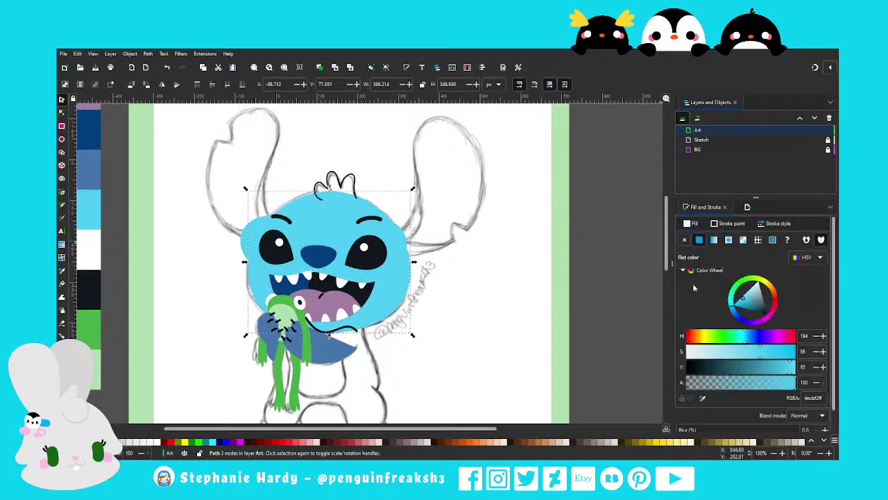
pyautogui.click(703, 399)
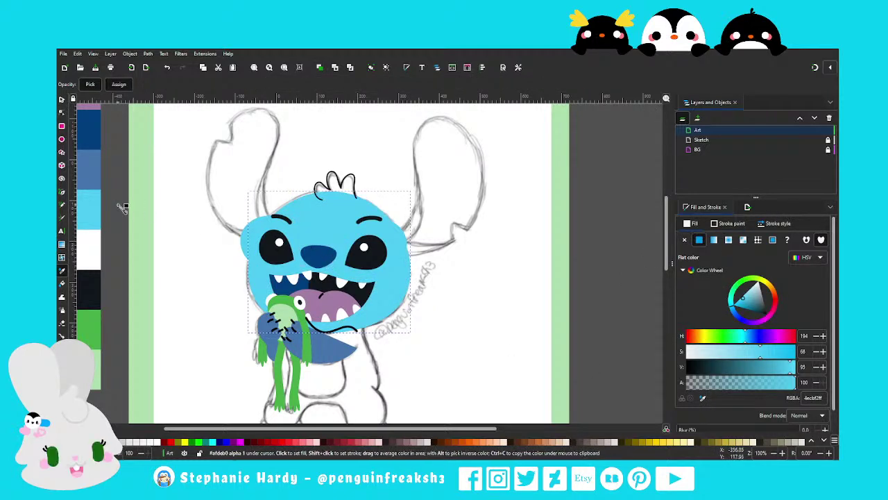
pyautogui.click(93, 169)
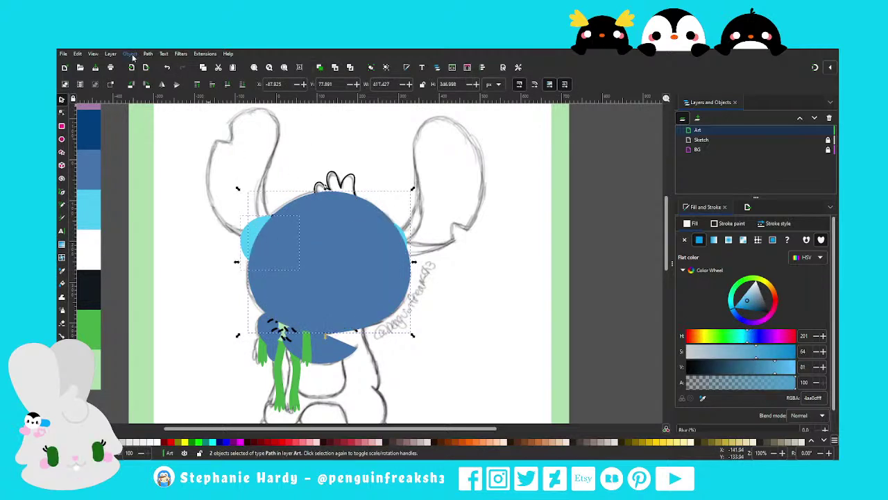
pyautogui.hotkey('ctrl', 'z')
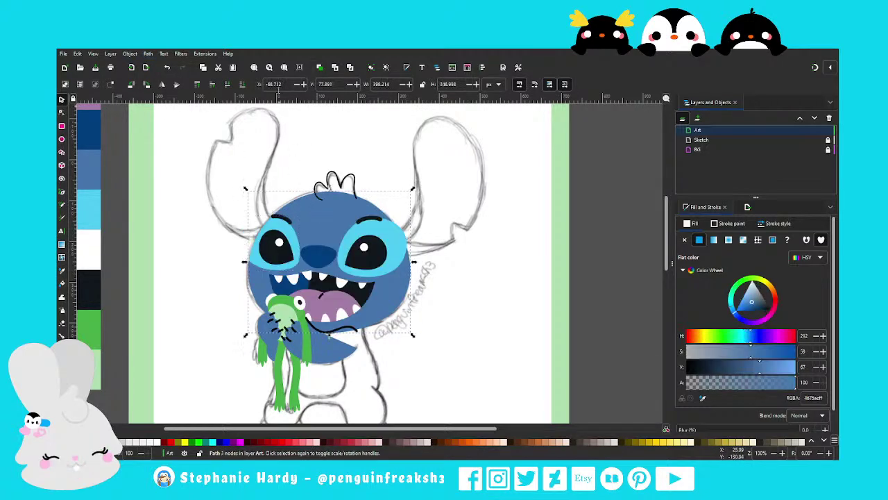
pyautogui.click(321, 67)
pyautogui.keyDown('shift'); pyautogui.click(398, 228); pyautogui.keyUp('shift')
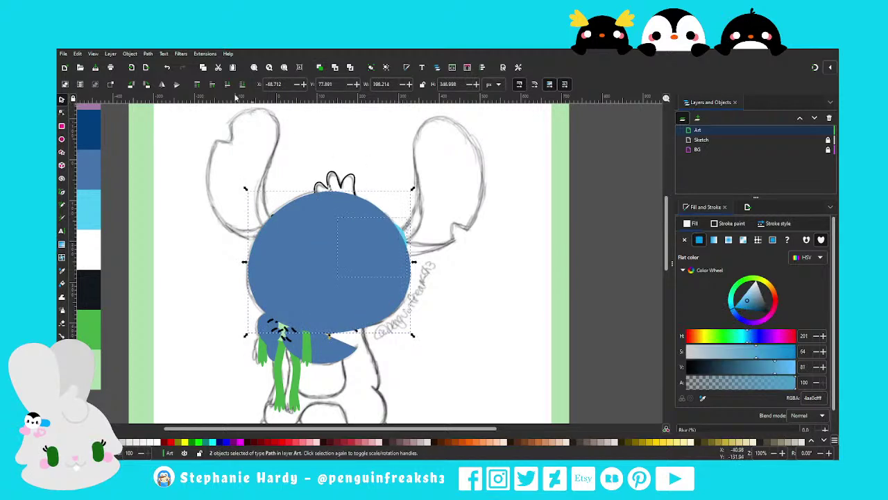
pyautogui.hotkey('ctrl', '*')
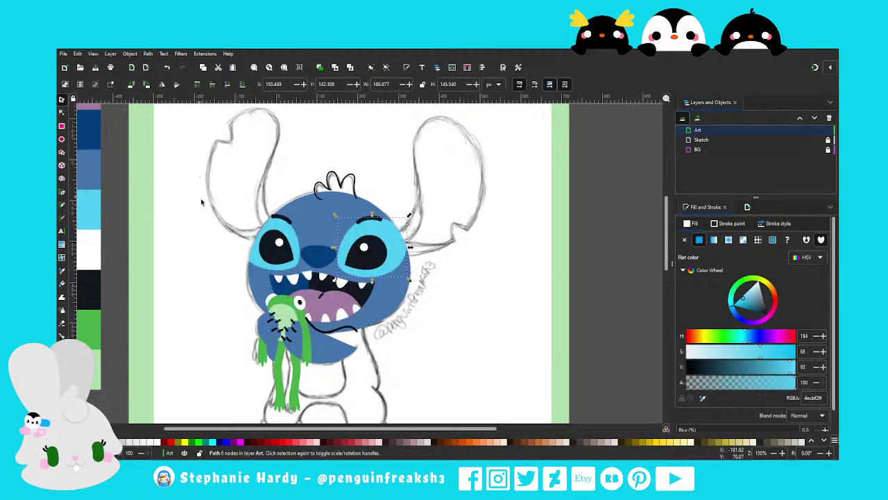
pyautogui.press('Escape')
# Raise the dark blue mouth shape, then undo so it stays behind the teeth and tongue
pyautogui.scroll(-1, 319, 244)
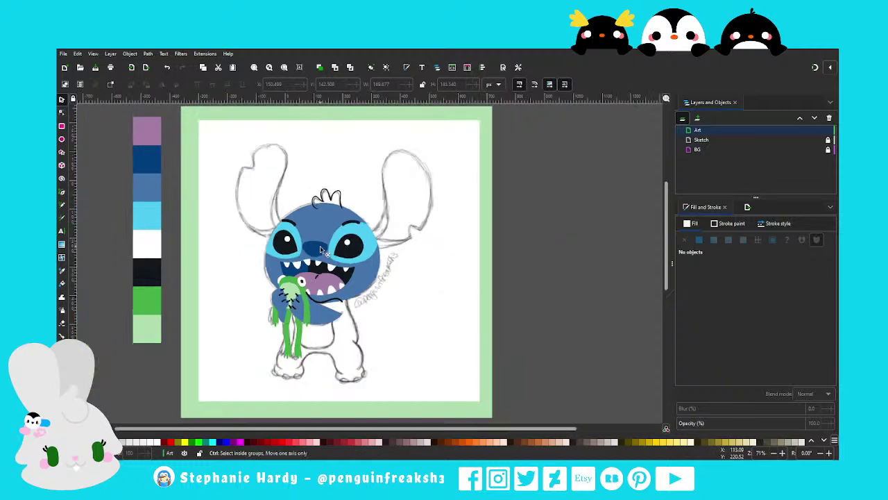
pyautogui.scroll(1, 332, 257)
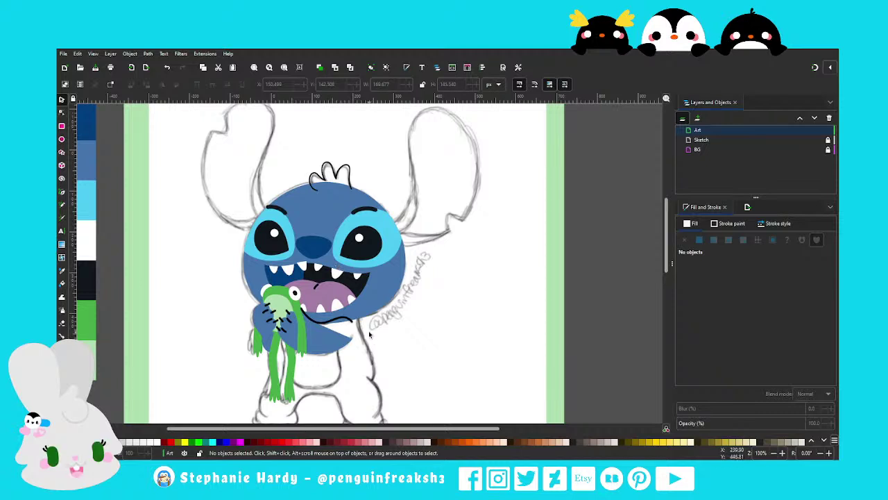
pyautogui.scroll(1, 295, 283)
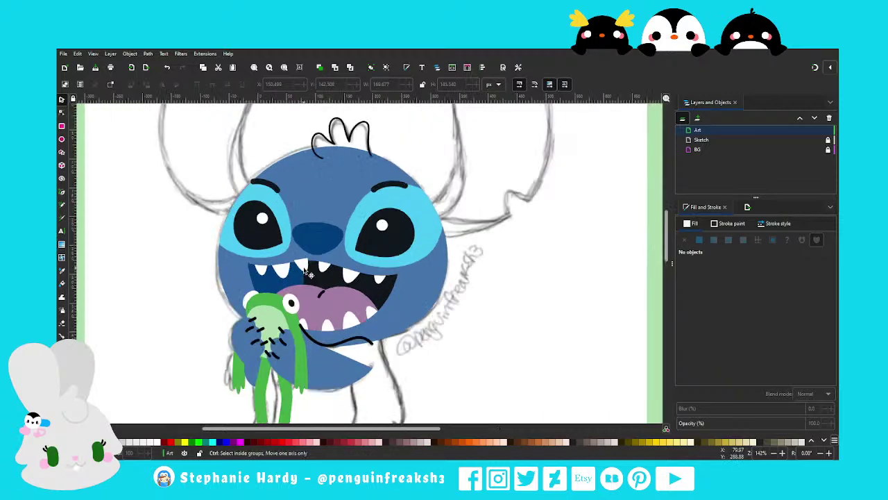
pyautogui.scroll(1, 292, 287)
pyautogui.click(291, 287)
pyautogui.press('Home')
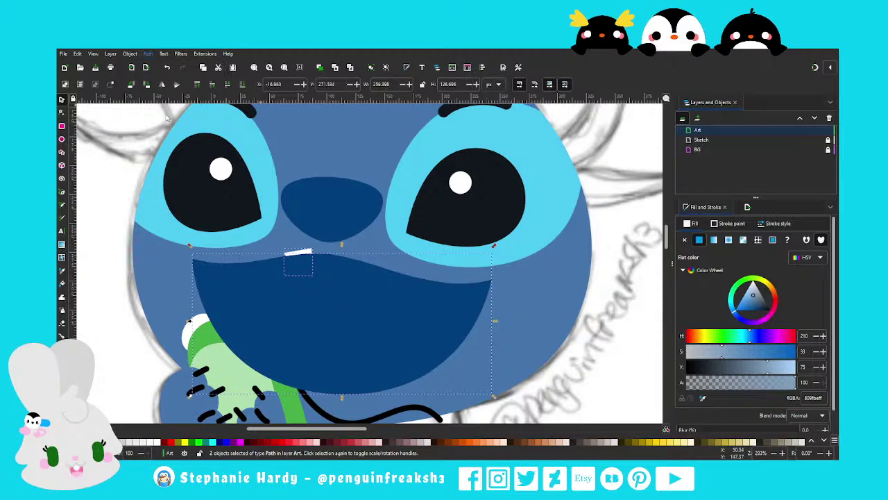
pyautogui.hotkey('ctrl', 'z')
pyautogui.press('Escape')
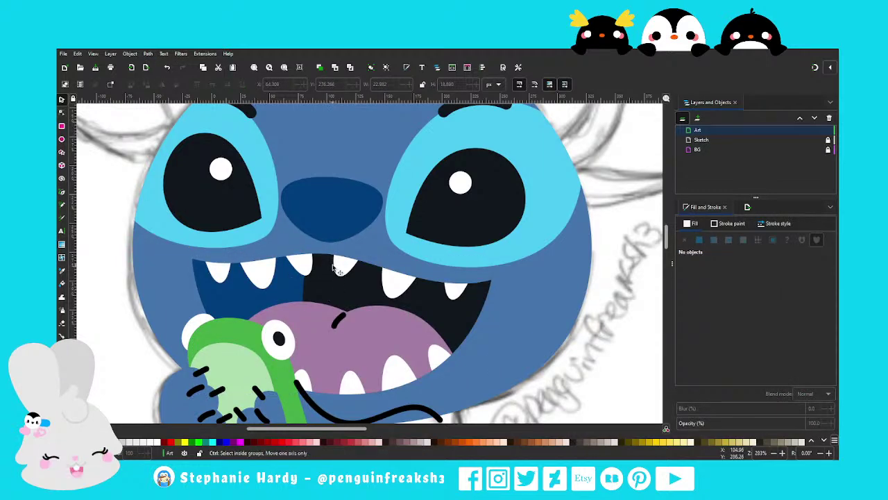
# Select the left eye's pupil and nudge it slightly left inside its eye patch
pyautogui.scroll(-1, 327, 297)
pyautogui.scroll(-1, 368, 309)
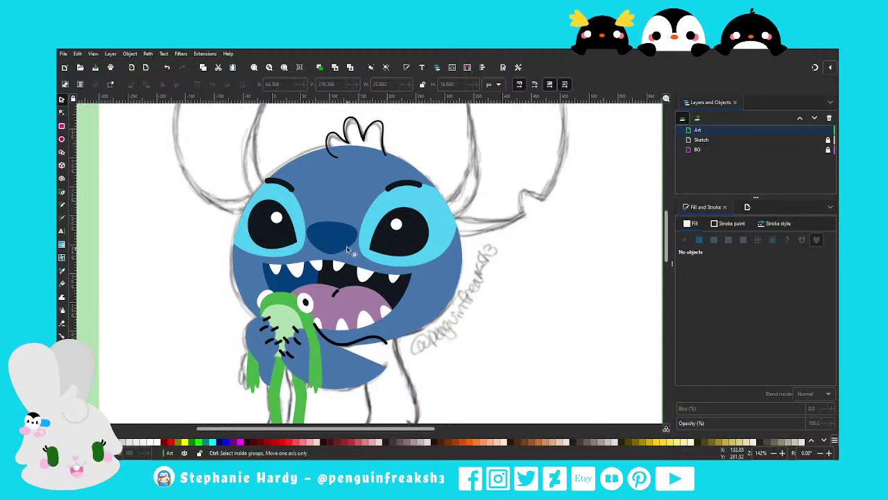
pyautogui.press('1')
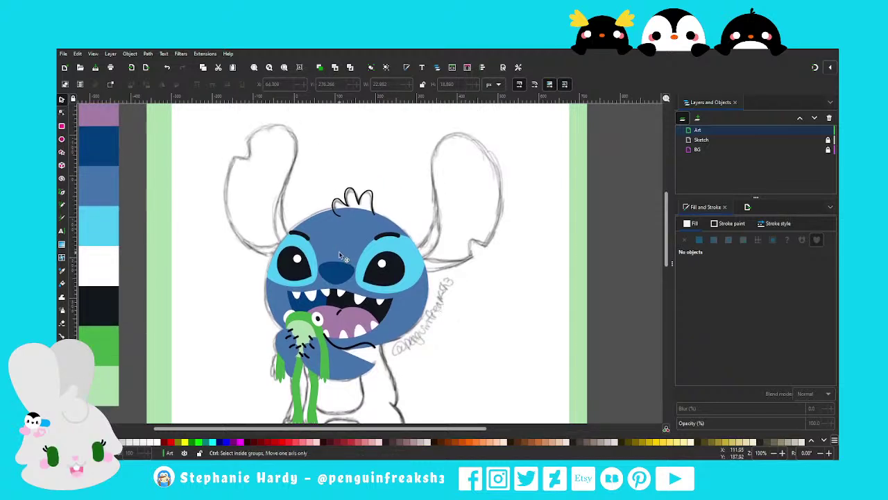
pyautogui.press('`')
pyautogui.moveTo(225, 220)
pyautogui.mouseDown()
pyautogui.moveTo(310, 305)
pyautogui.moveTo(292, 283)
pyautogui.mouseUp()
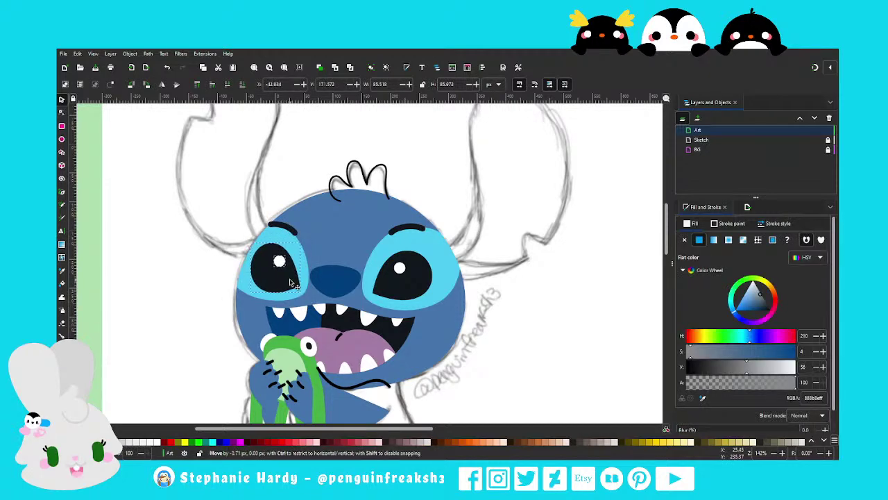
pyautogui.moveTo(290, 282); pyautogui.dragTo(291, 283)
pyautogui.press('Escape')
pyautogui.press('`')
pyautogui.scroll(-1, 331, 258)
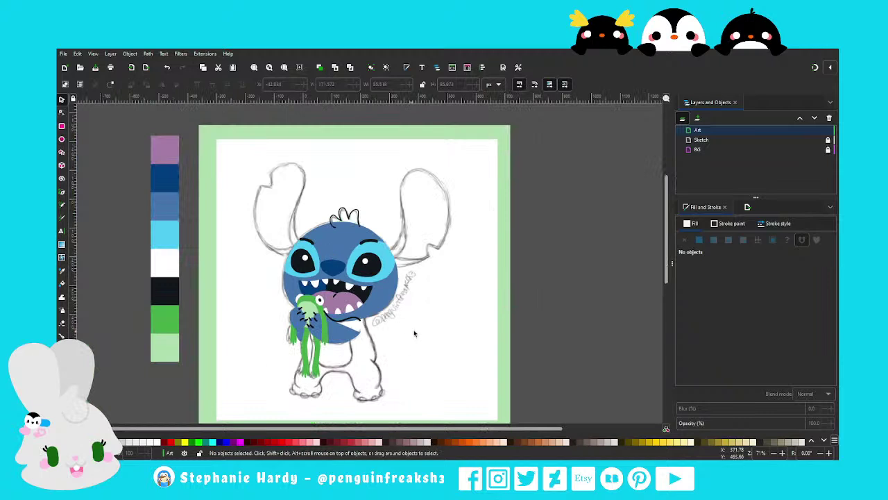
pyautogui.scroll(1, 412, 316)
pyautogui.press('1')
pyautogui.scroll(-1, 420, 317)
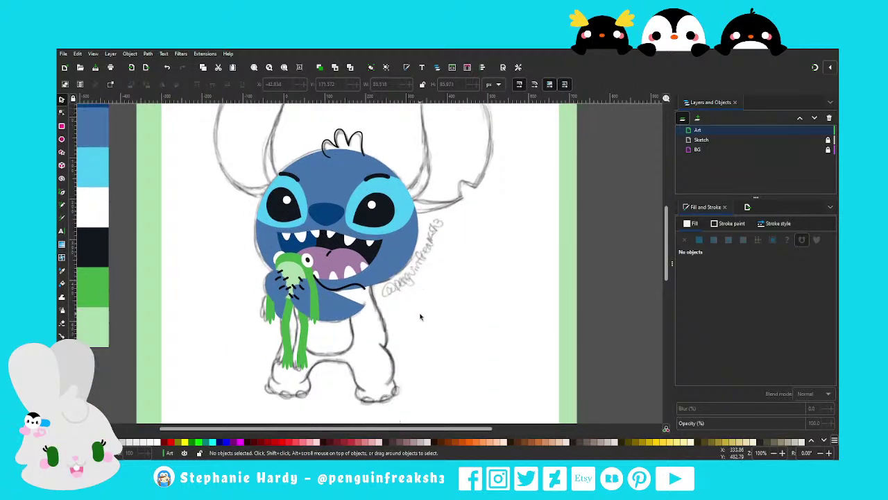
pyautogui.click(359, 137)
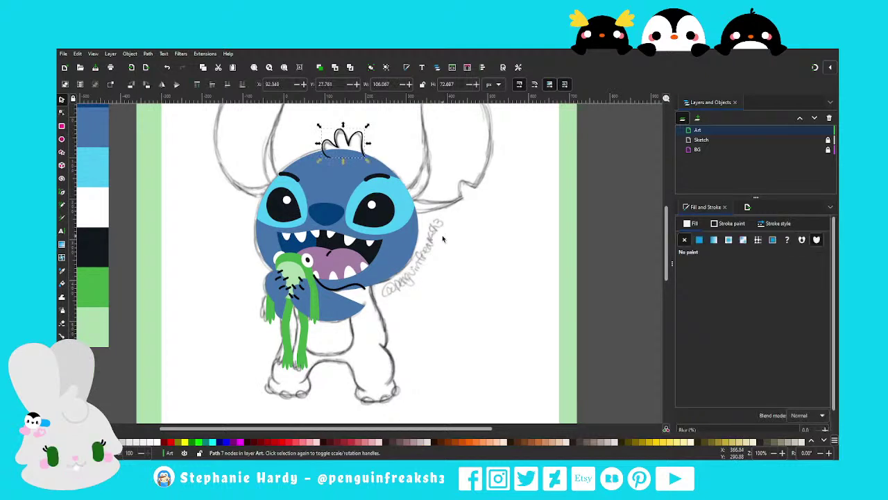
pyautogui.click(699, 240)
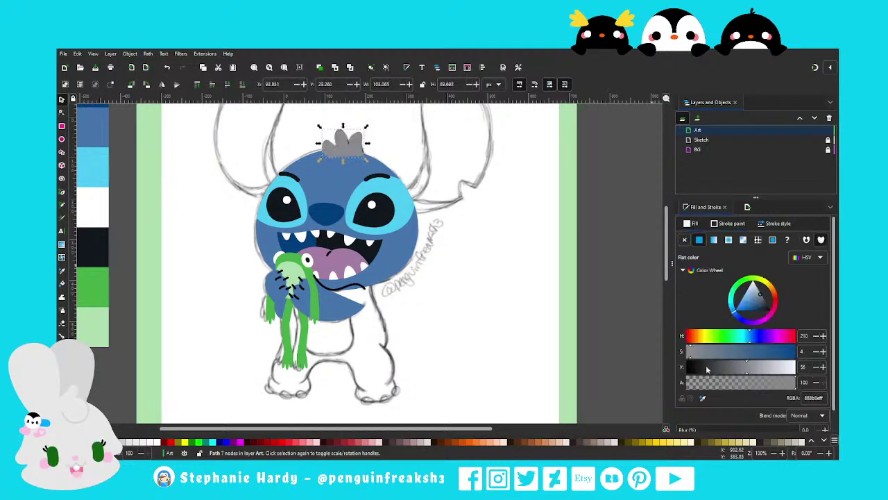
pyautogui.click(702, 398)
pyautogui.click(416, 217)
pyautogui.press('Escape')
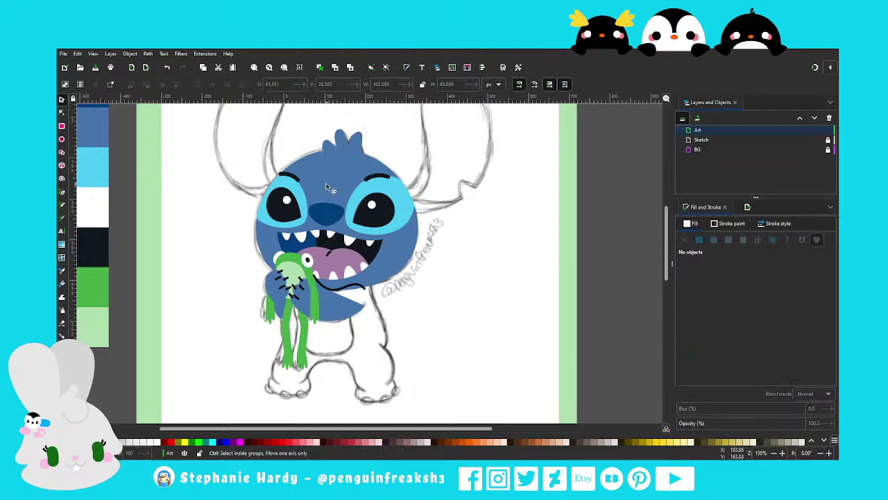
pyautogui.scroll(-1, 415, 261)
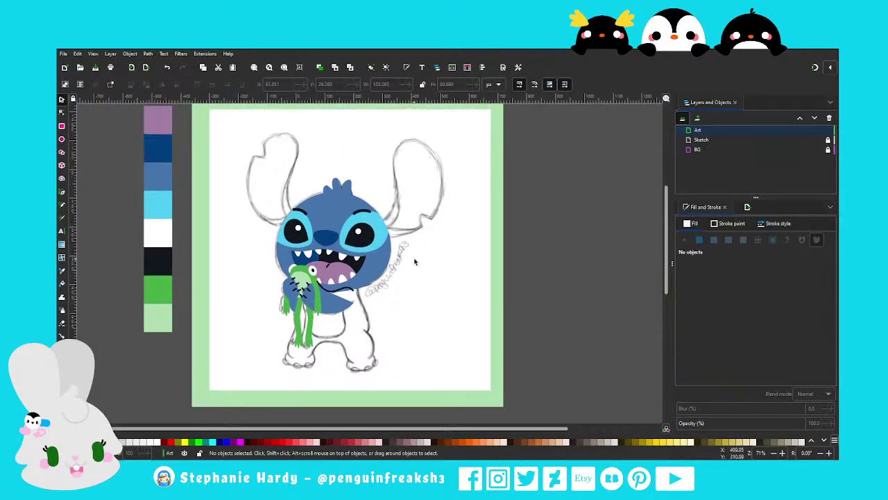
pyautogui.scroll(1, 352, 273)
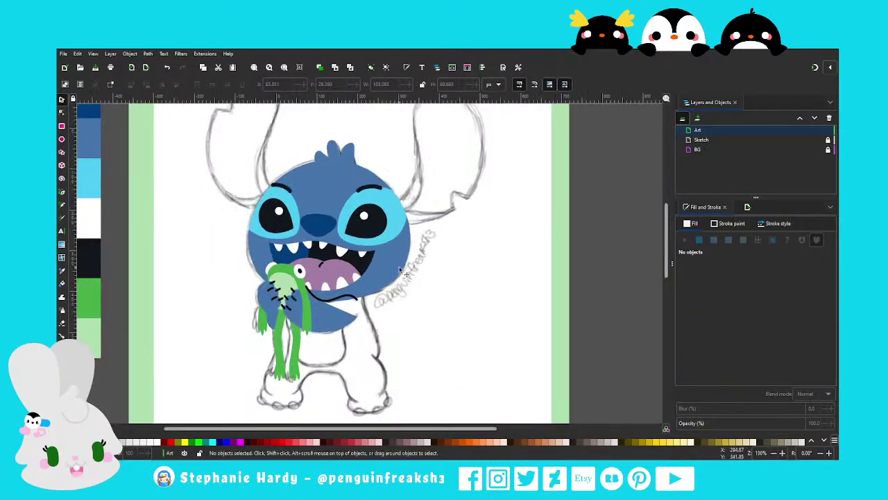
pyautogui.scroll(1, 401, 272)
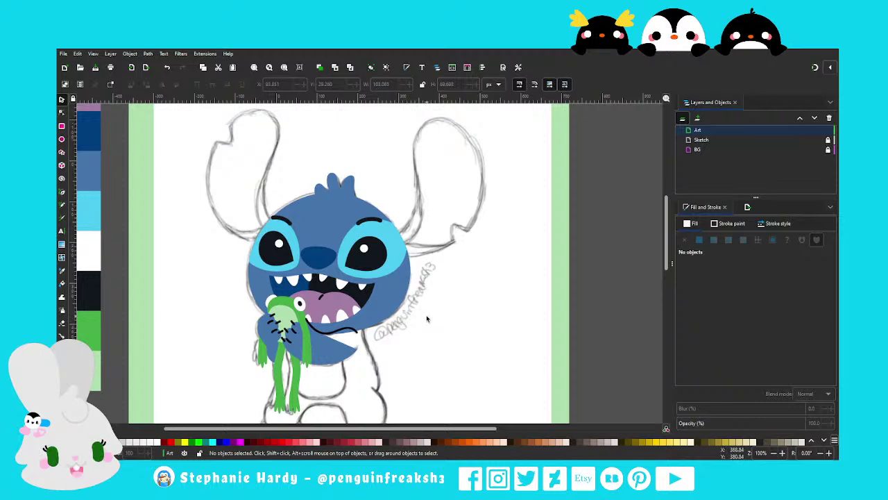
pyautogui.scroll(1, 338, 324)
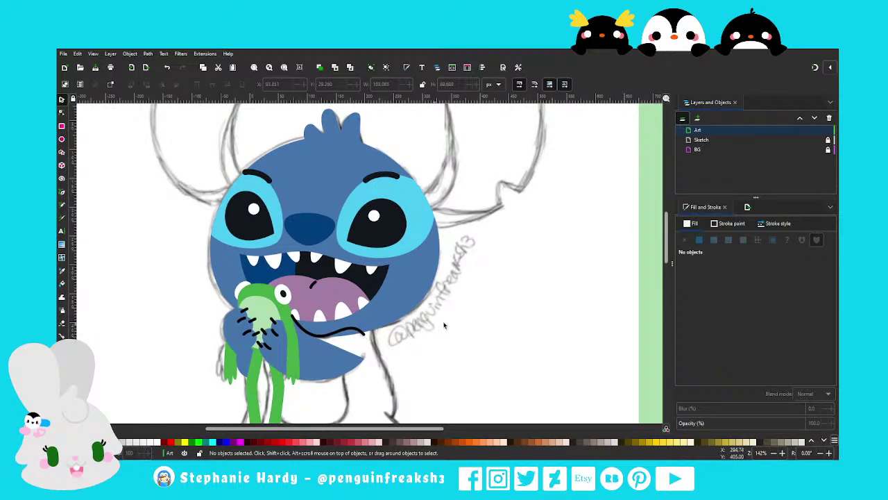
pyautogui.scroll(-1, 450, 323)
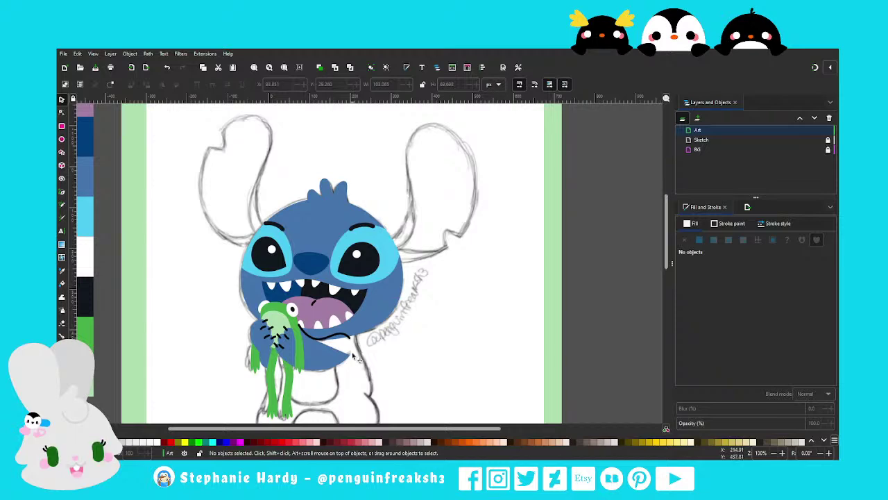
pyautogui.scroll(2, 254, 344)
pyautogui.scroll(-1, 254, 345)
pyautogui.scroll(-1, 254, 344)
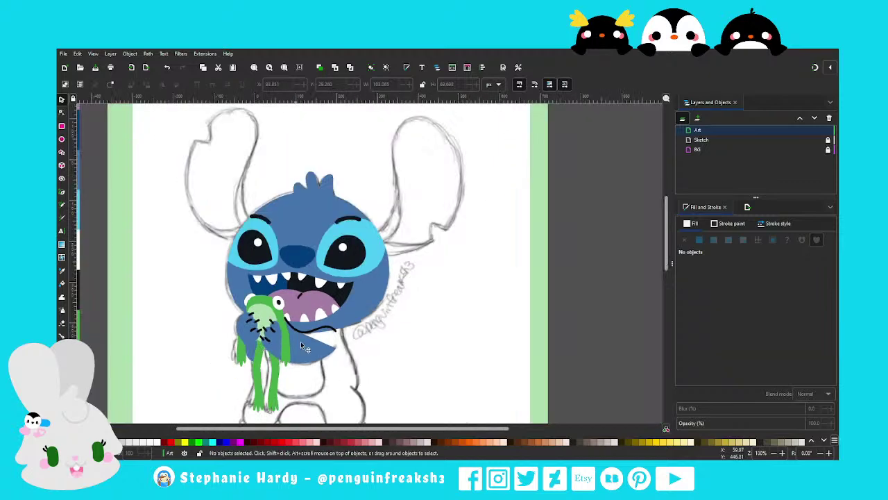
pyautogui.scroll(-1, 391, 348)
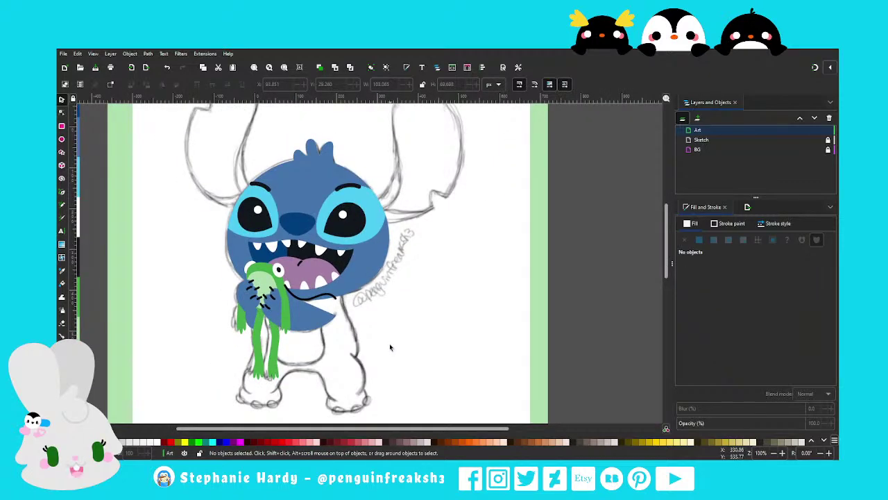
pyautogui.scroll(-1, 430, 288)
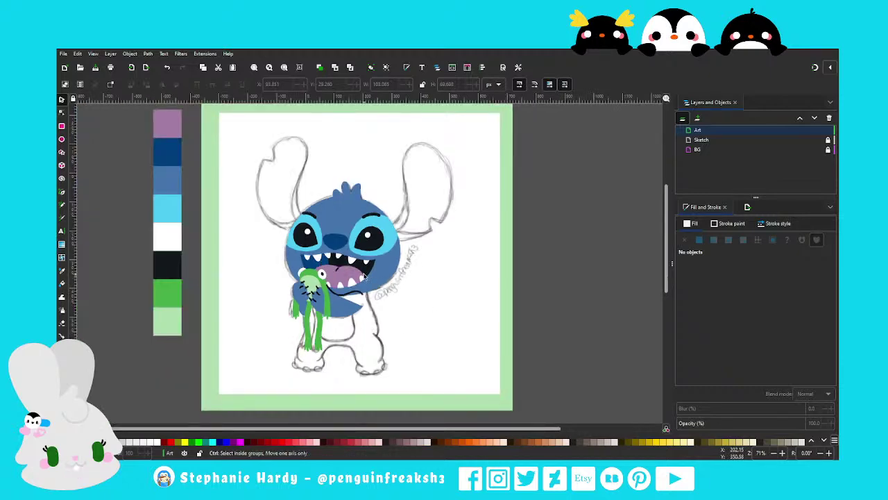
pyautogui.scroll(1, 368, 278)
pyautogui.scroll(1, 377, 238)
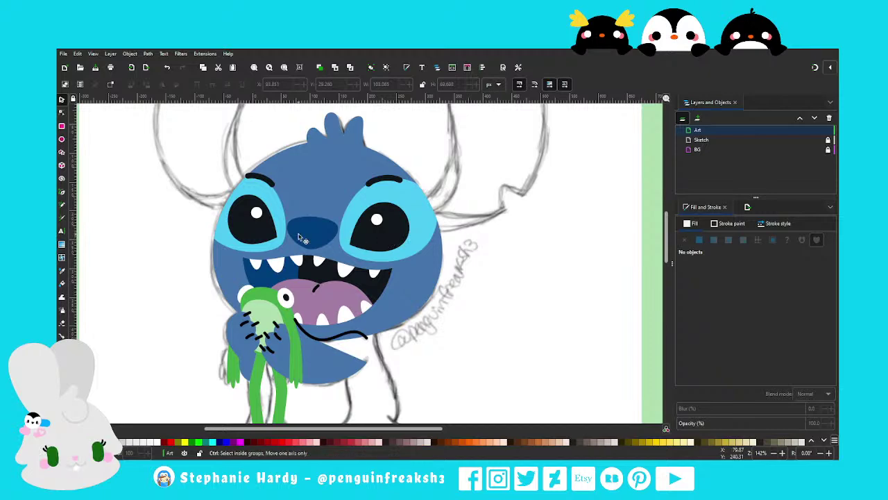
pyautogui.scroll(-1, 416, 242)
pyautogui.scroll(1, 426, 241)
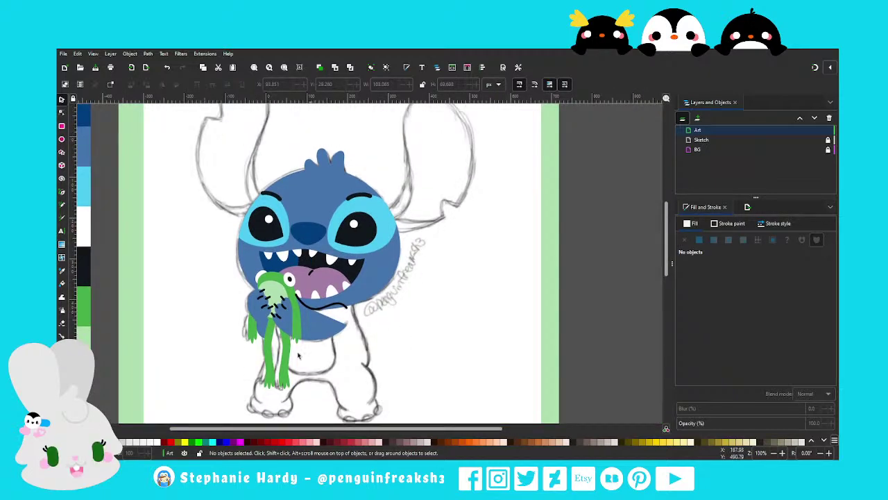
pyautogui.scroll(2, 264, 305)
pyautogui.scroll(2, 264, 293)
pyautogui.scroll(-2, 264, 293)
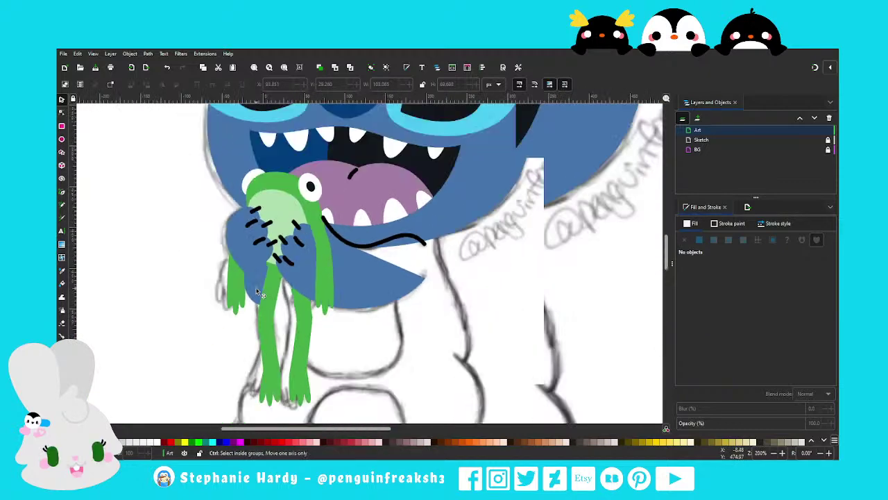
pyautogui.scroll(-1, 263, 293)
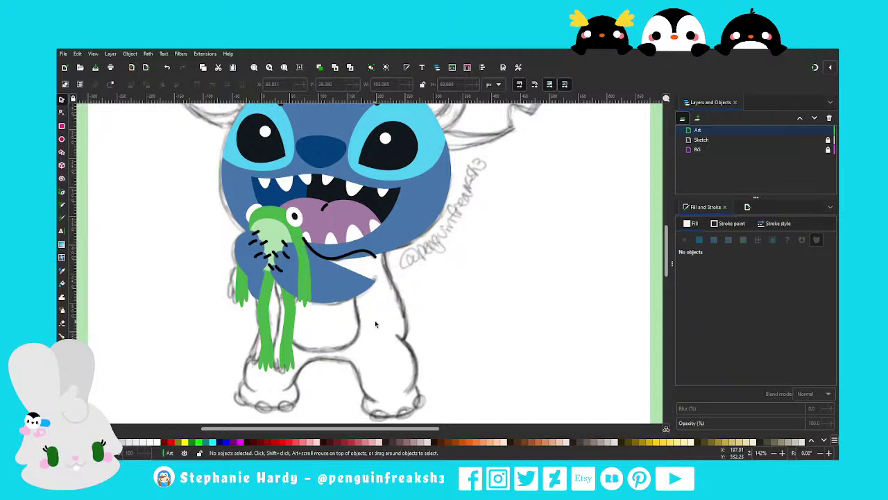
pyautogui.scroll(1, 378, 326)
pyautogui.scroll(1, 380, 327)
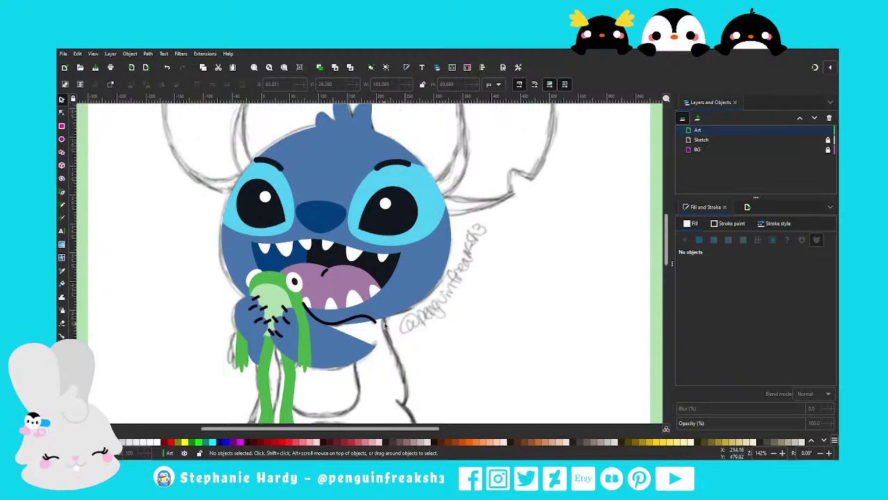
# Give the small mouth line the dark mouth colour sampled with the Dropper
pyautogui.click(323, 270)
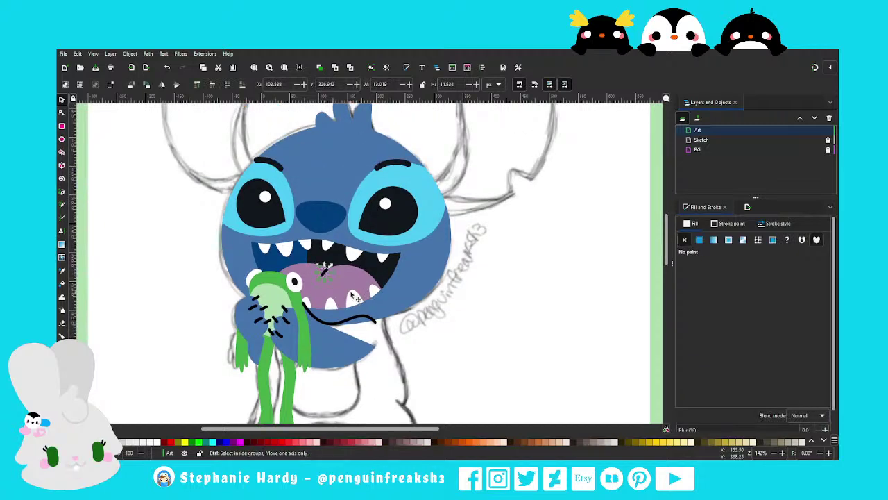
pyautogui.scroll(-1, 356, 301)
pyautogui.scroll(1, 423, 302)
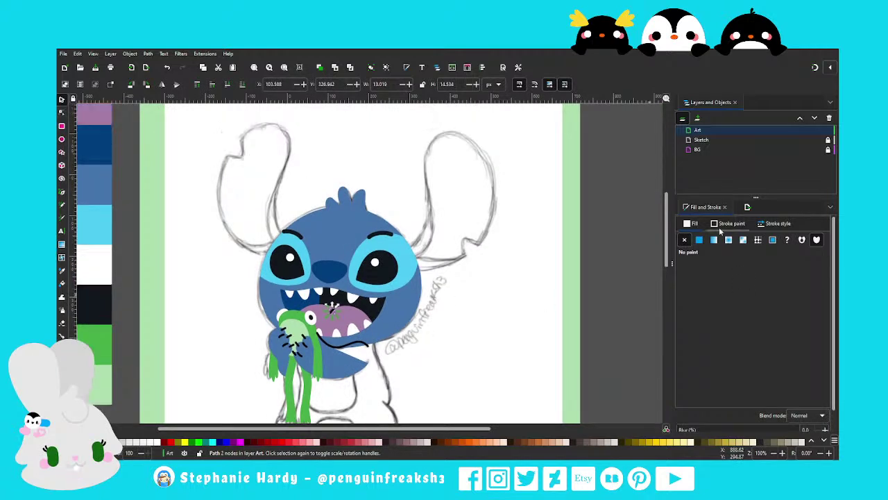
pyautogui.scroll(-1, 434, 309)
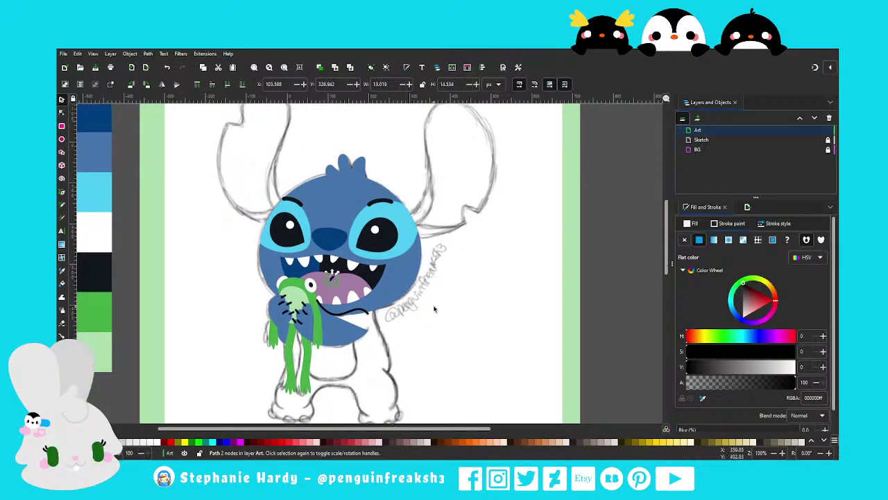
pyautogui.click(703, 399)
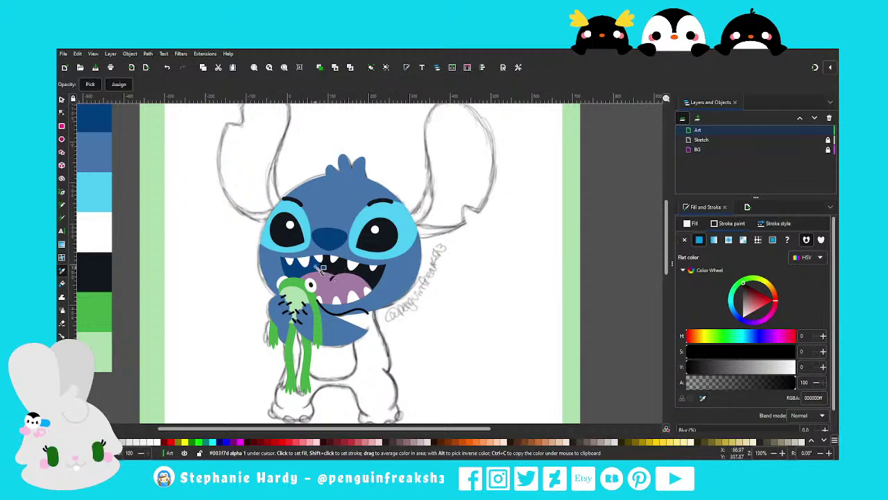
pyautogui.click(322, 268)
pyautogui.press('s')
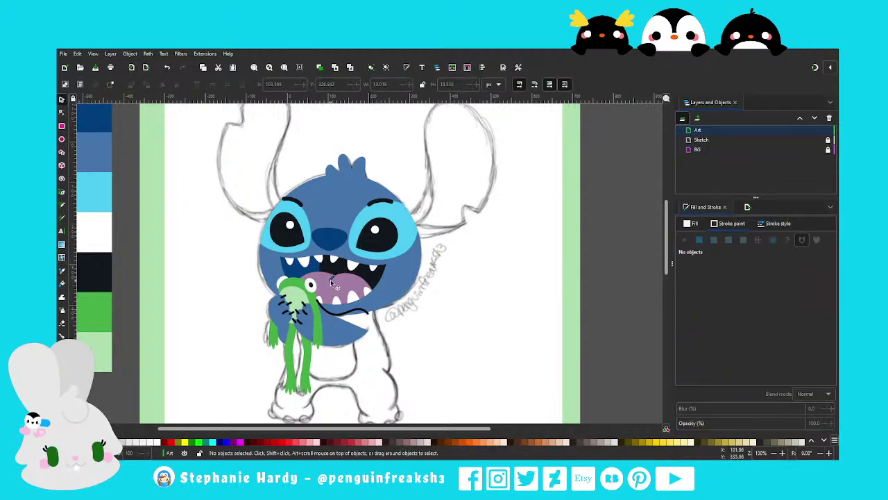
pyautogui.click(334, 281)
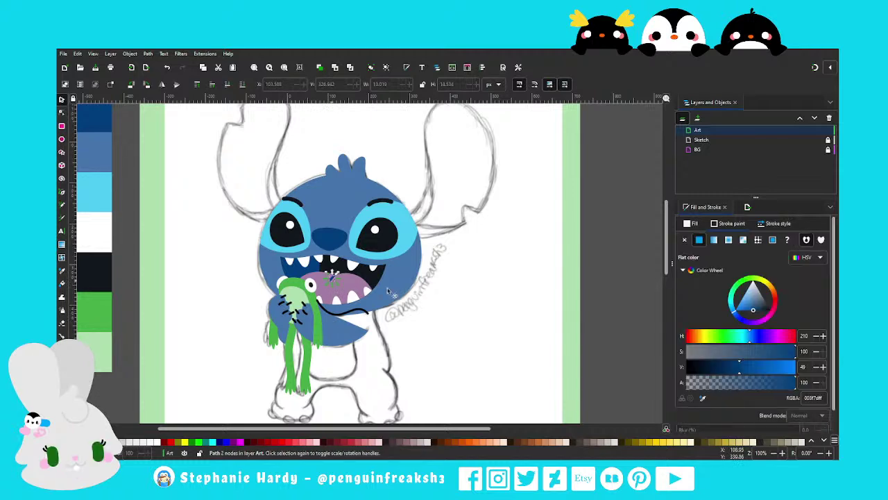
pyautogui.click(702, 399)
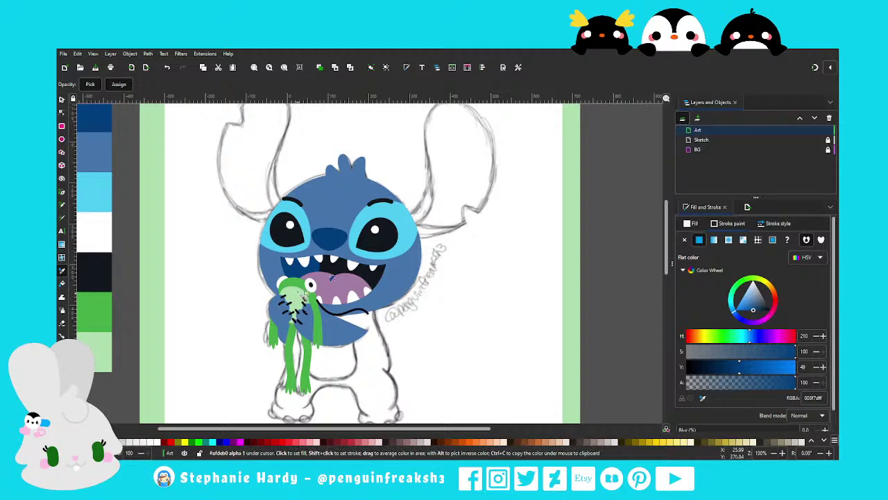
pyautogui.keyDown('ctrl'); pyautogui.scroll(2, 327, 286); pyautogui.keyUp('ctrl')
pyautogui.click(355, 252)
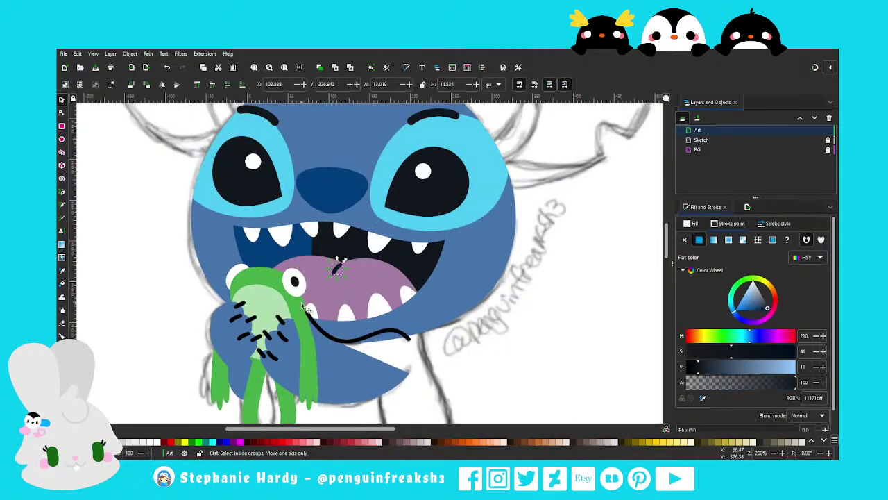
pyautogui.keyDown('ctrl'); pyautogui.scroll(-2, 333, 271); pyautogui.keyUp('ctrl')
pyautogui.press('s')
pyautogui.keyDown('ctrl'); pyautogui.scroll(4, 299, 277); pyautogui.keyUp('ctrl')
# Move the dark line onto the tongue and bend its nodes into a gentle hook
pyautogui.moveTo(272, 279); pyautogui.dragTo(284, 259)
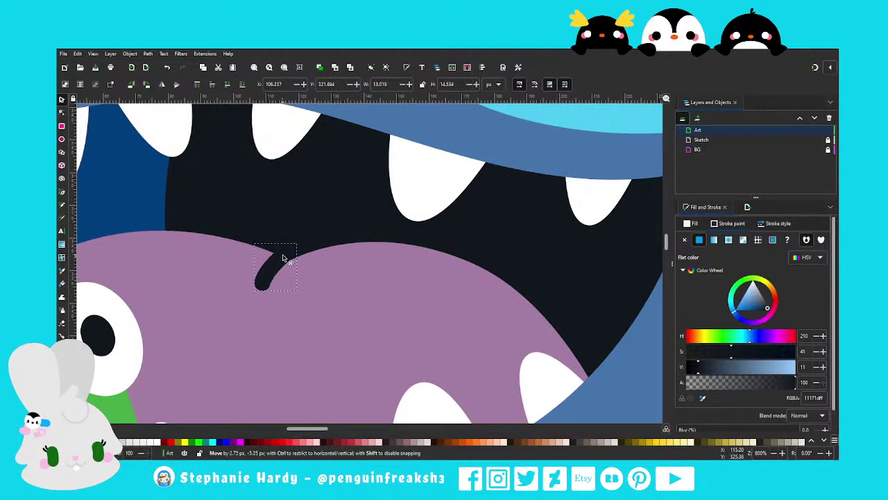
pyautogui.press('n')
pyautogui.moveTo(262, 283); pyautogui.dragTo(257, 292)
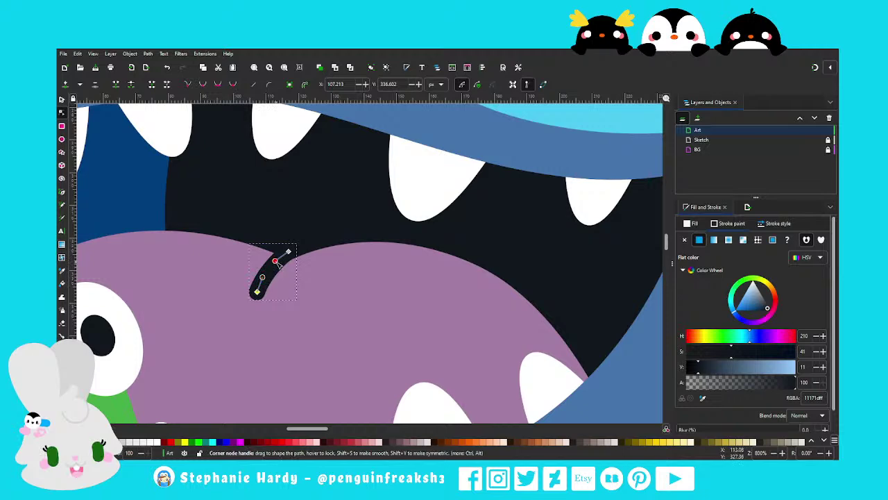
pyautogui.scroll(2, 317, 260)
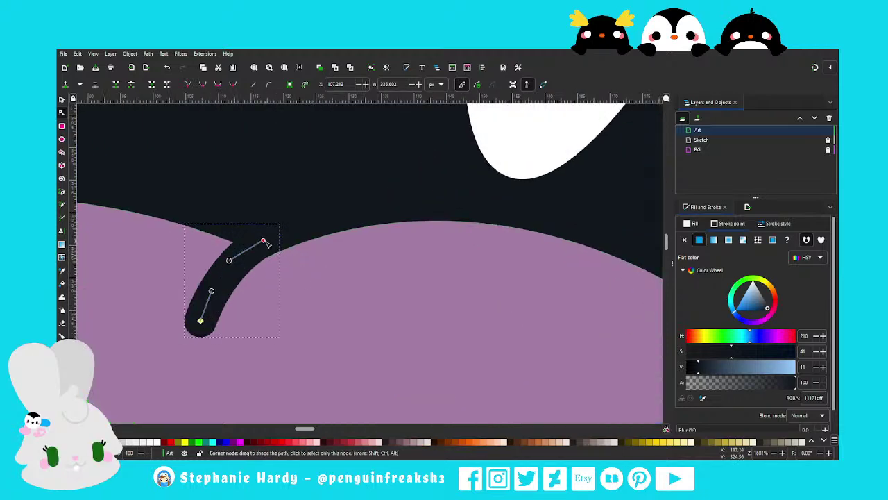
pyautogui.moveTo(263, 240); pyautogui.dragTo(268, 239)
pyautogui.scroll(-2, 281, 298)
pyautogui.scroll(-2, 267, 290)
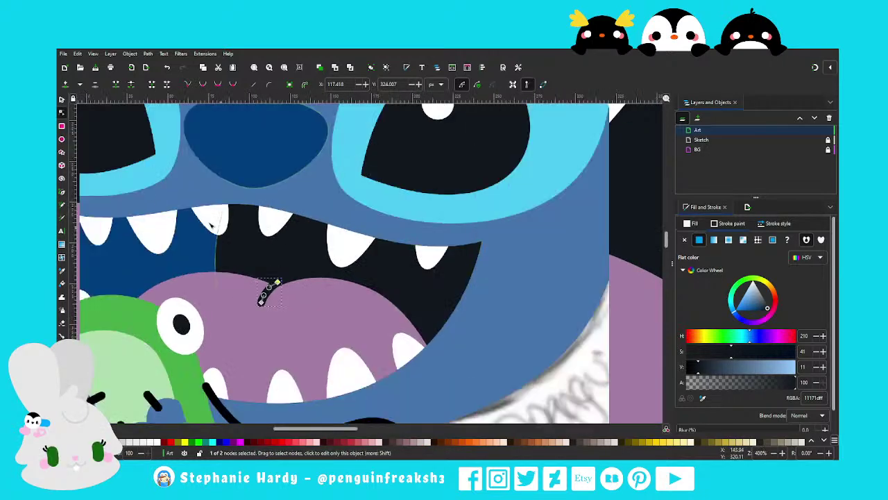
pyautogui.press('s')
pyautogui.scroll(-2, 312, 251)
# Deselect the mouth line, zoom out to the whole figure, and switch to the Pen (Bezier) tool
pyautogui.click(527, 312)
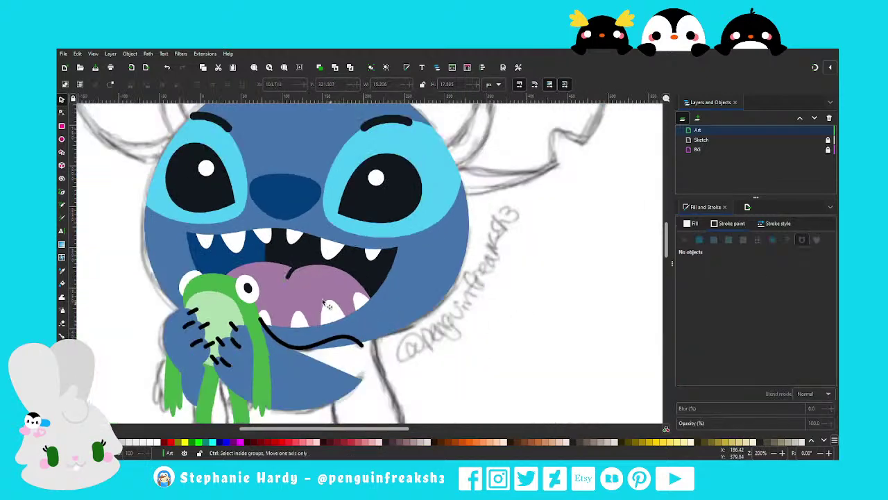
pyautogui.scroll(-1, 312, 298)
pyautogui.scroll(-1, 313, 299)
pyautogui.scroll(-1, 312, 295)
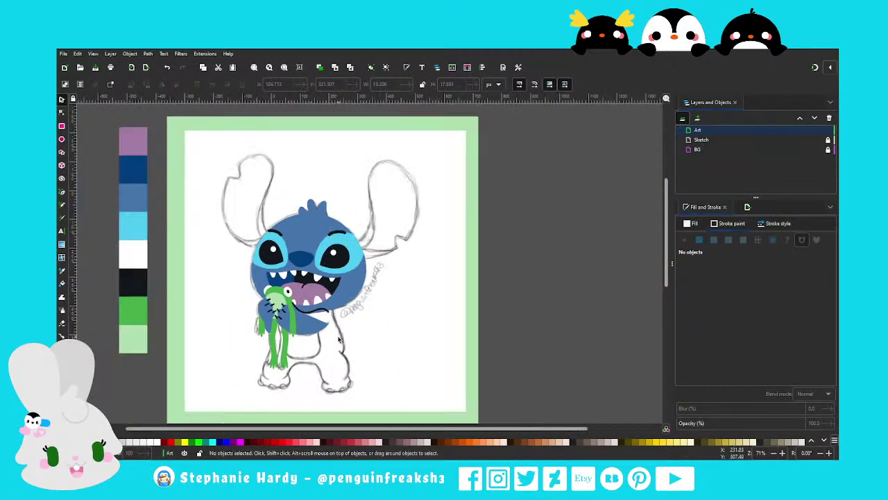
pyautogui.scroll(-1, 337, 340)
pyautogui.scroll(1, 337, 340)
pyautogui.scroll(1, 338, 340)
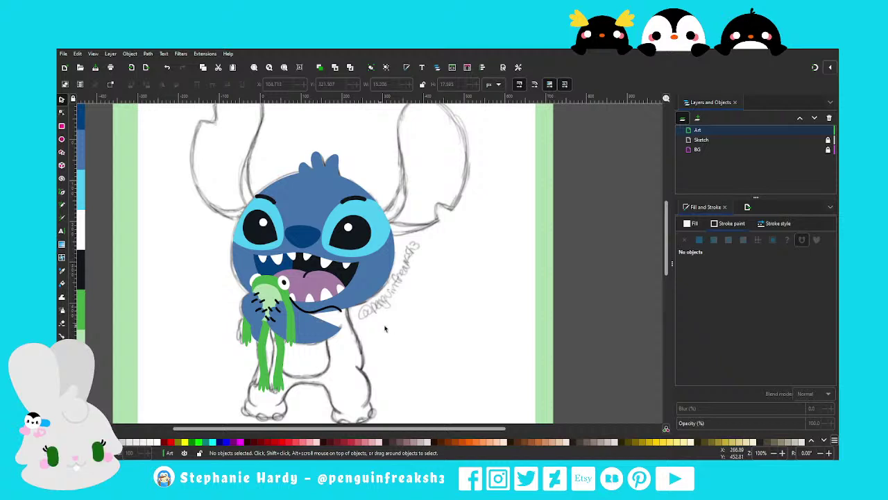
pyautogui.scroll(1, 385, 328)
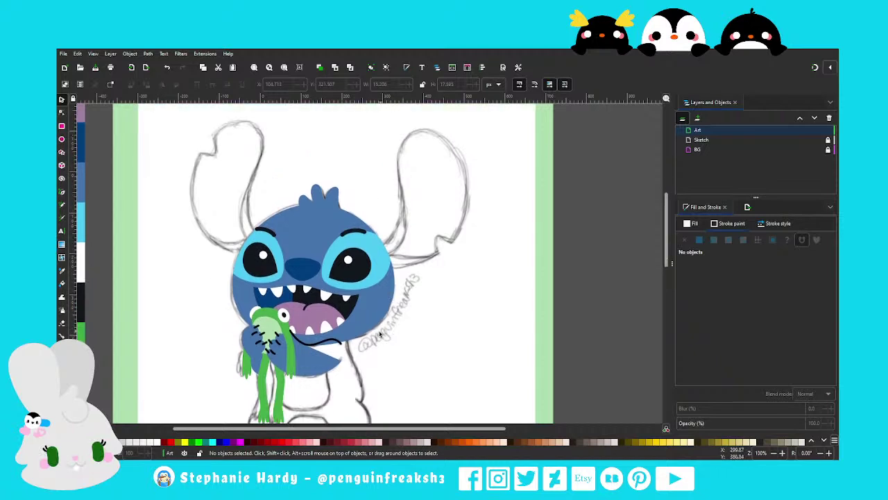
pyautogui.scroll(1, 380, 333)
pyautogui.click(62, 195)
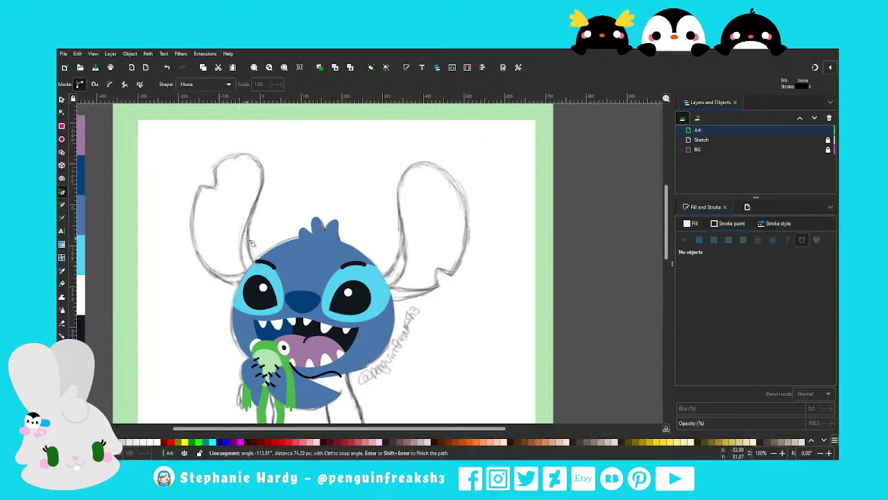
# Draw a closed six-point outline around the left ear from the head top to the tip
pyautogui.click(251, 251)
pyautogui.click(255, 157)
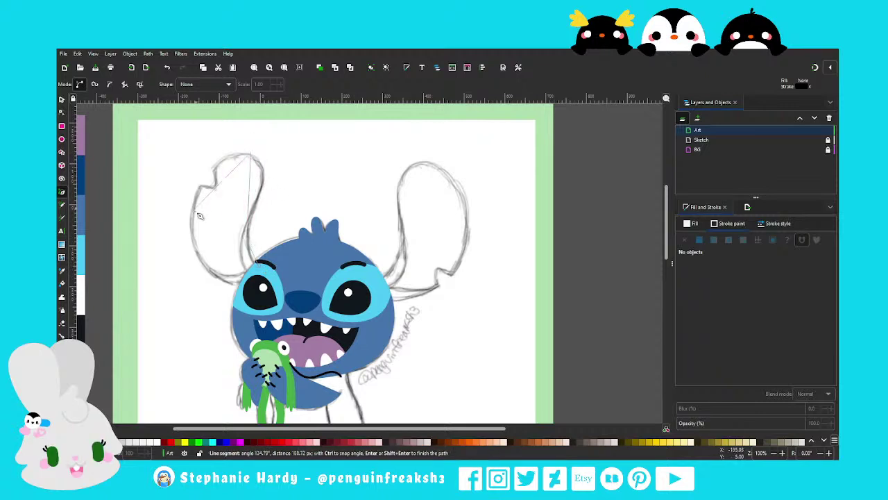
pyautogui.click(193, 229)
pyautogui.click(211, 257)
pyautogui.click(245, 287)
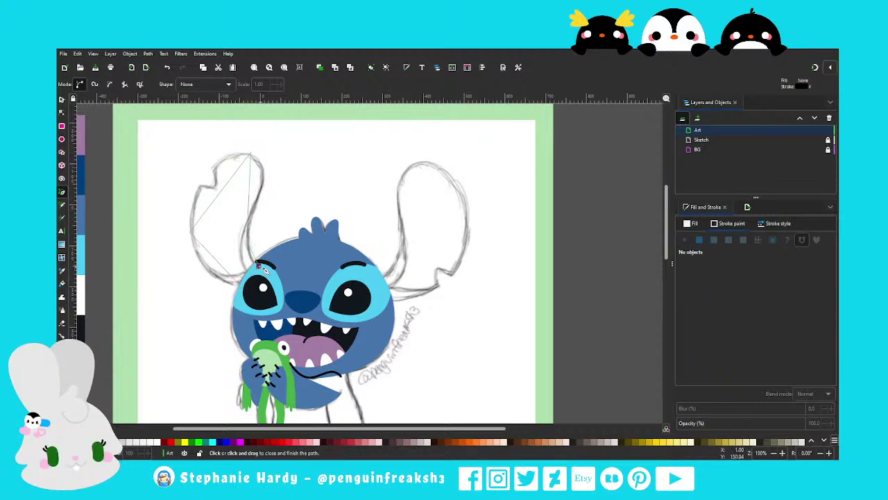
pyautogui.click(257, 263)
# Make the ear outline's nodes smooth and drag its curves to follow the sketch
pyautogui.click(61, 111)
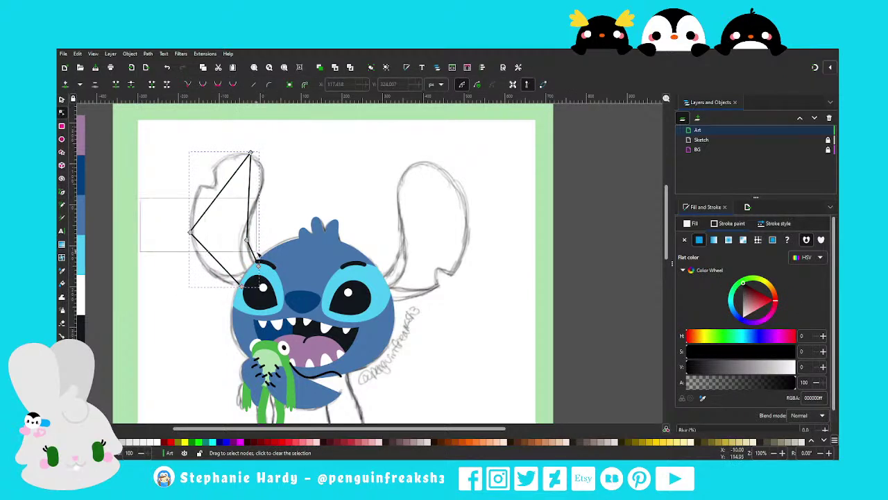
pyautogui.click(251, 152)
pyautogui.click(218, 84)
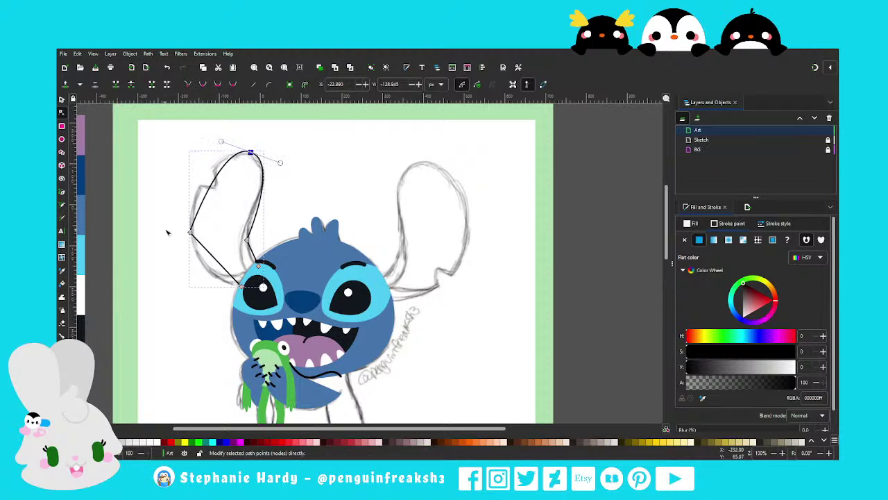
pyautogui.click(219, 85)
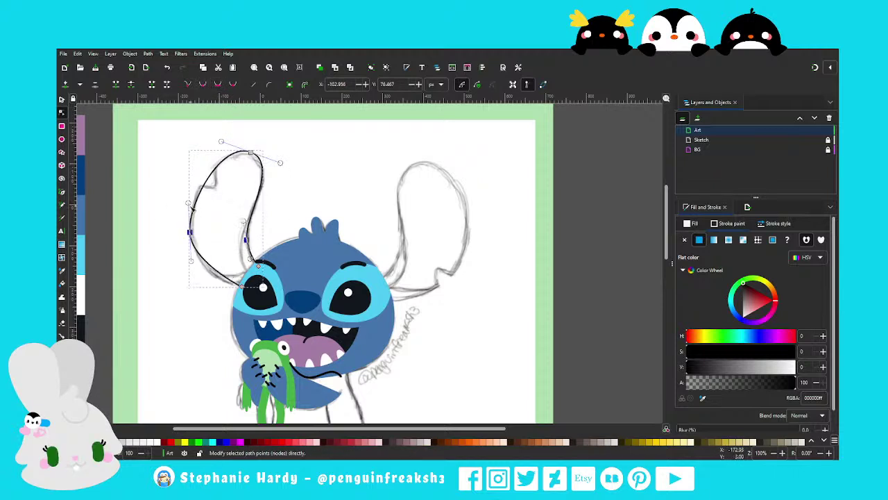
pyautogui.moveTo(233, 285); pyautogui.dragTo(225, 290)
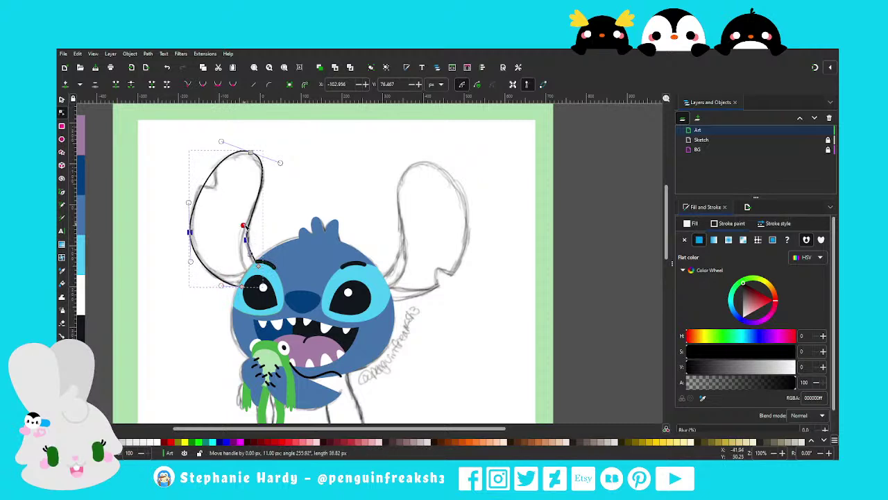
pyautogui.moveTo(188, 203); pyautogui.dragTo(194, 231)
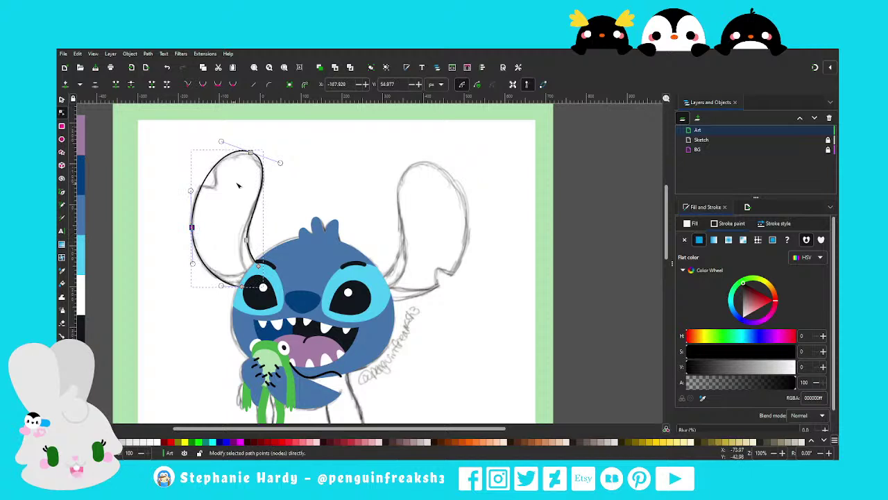
pyautogui.moveTo(280, 163); pyautogui.dragTo(278, 167)
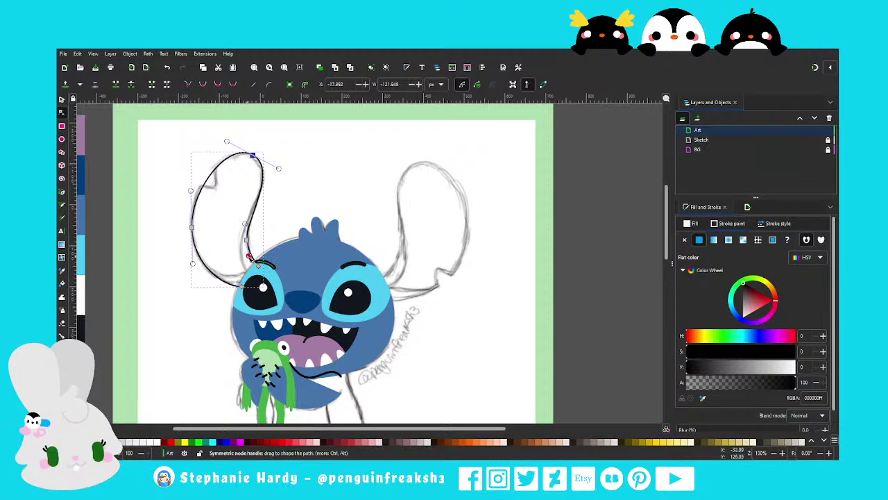
pyautogui.moveTo(249, 255); pyautogui.dragTo(247, 260)
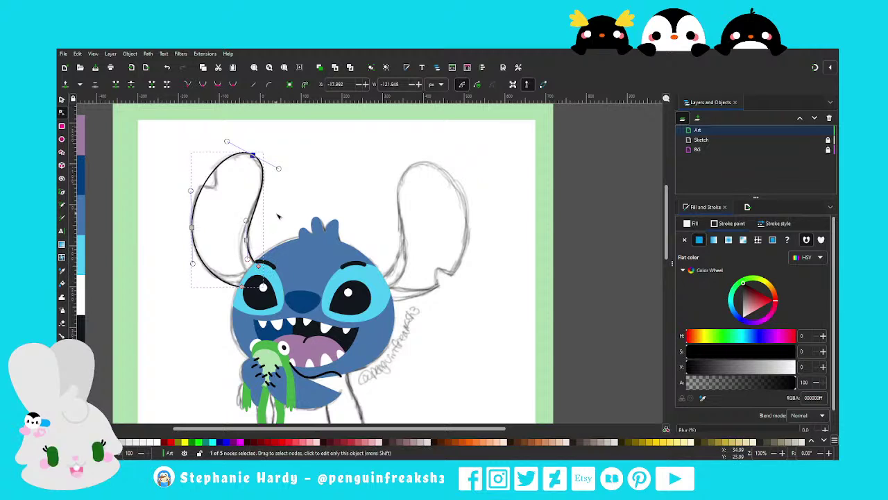
pyautogui.moveTo(190, 190); pyautogui.dragTo(188, 187)
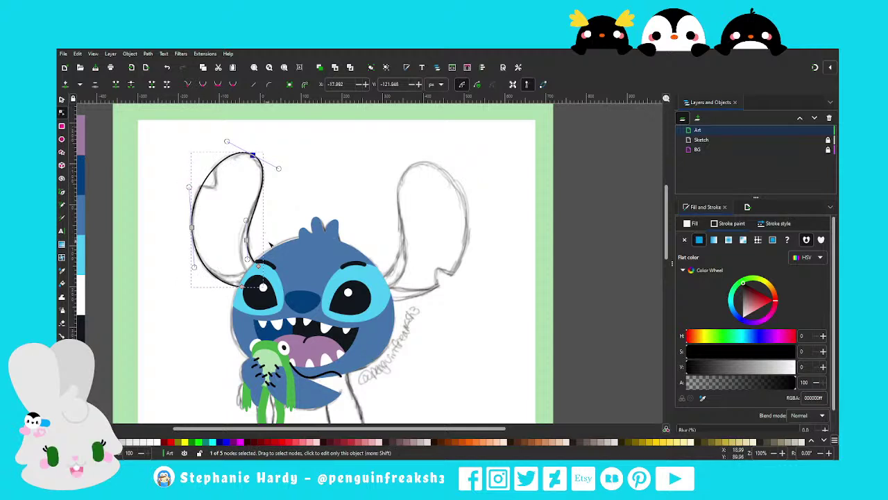
pyautogui.click(61, 192)
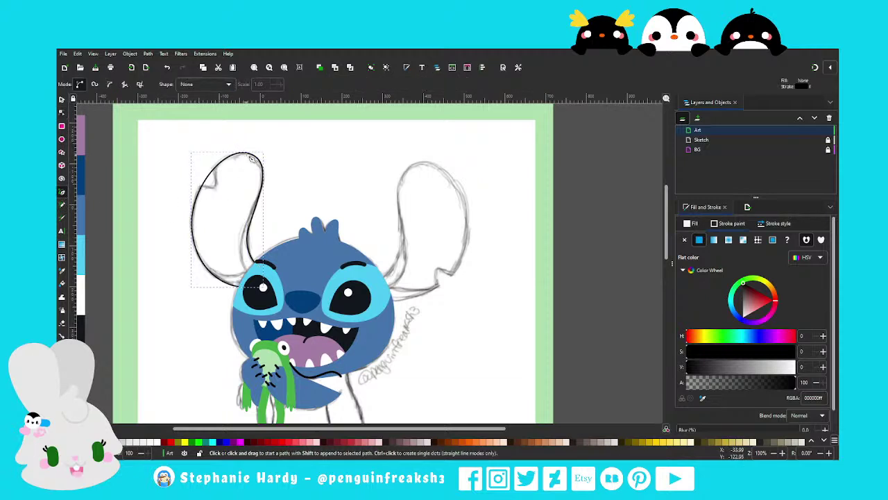
# Draw a small closed triangle at the left ear's tip and nudge one corner's curve
pyautogui.click(219, 192)
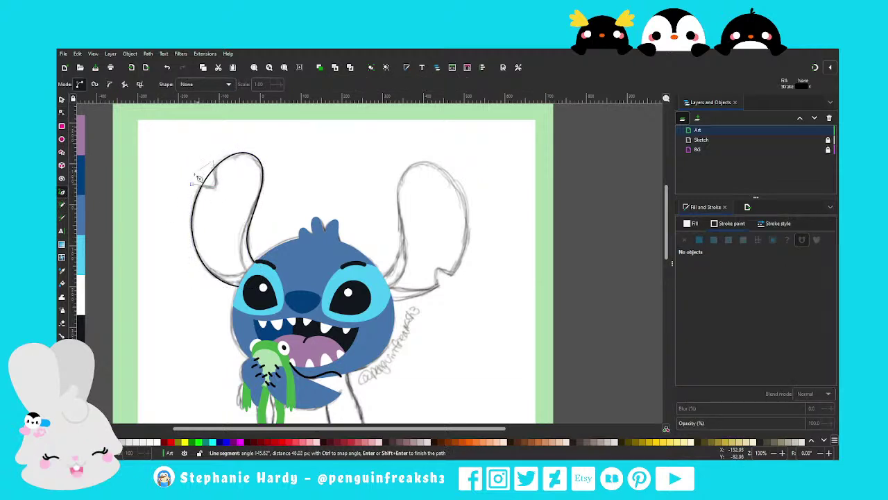
pyautogui.click(191, 183)
pyautogui.press('n')
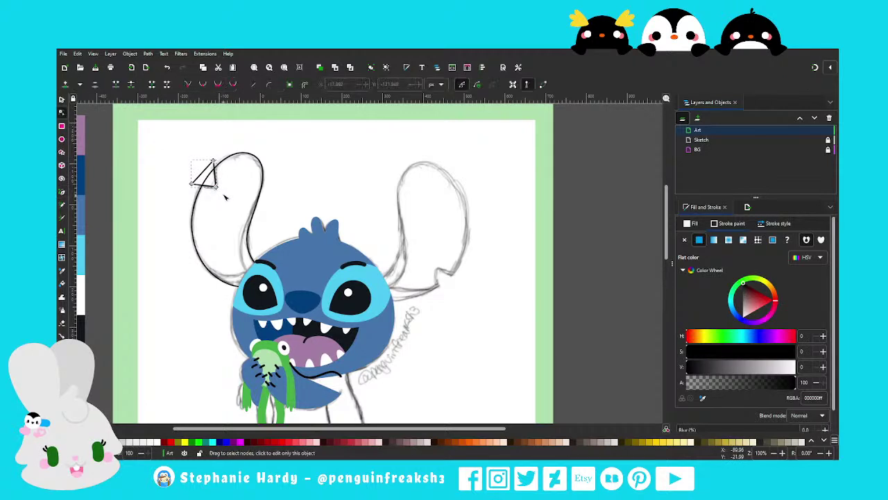
pyautogui.click(216, 185)
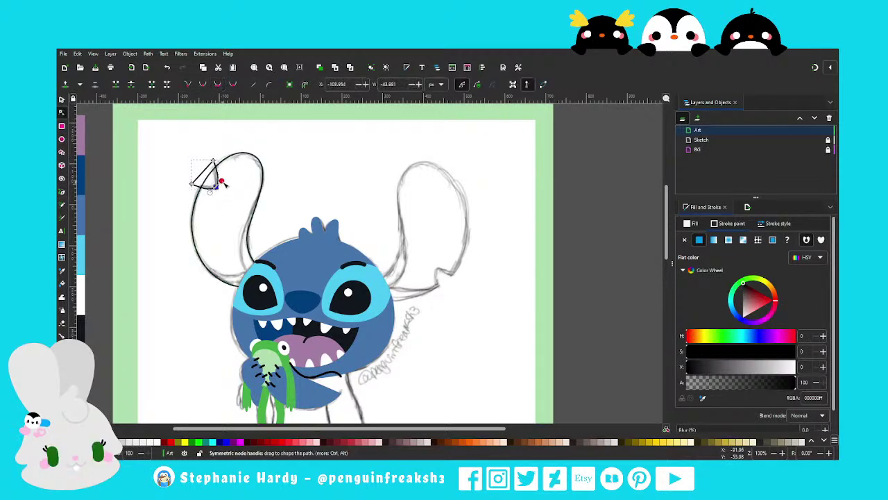
pyautogui.moveTo(223, 184); pyautogui.dragTo(223, 186)
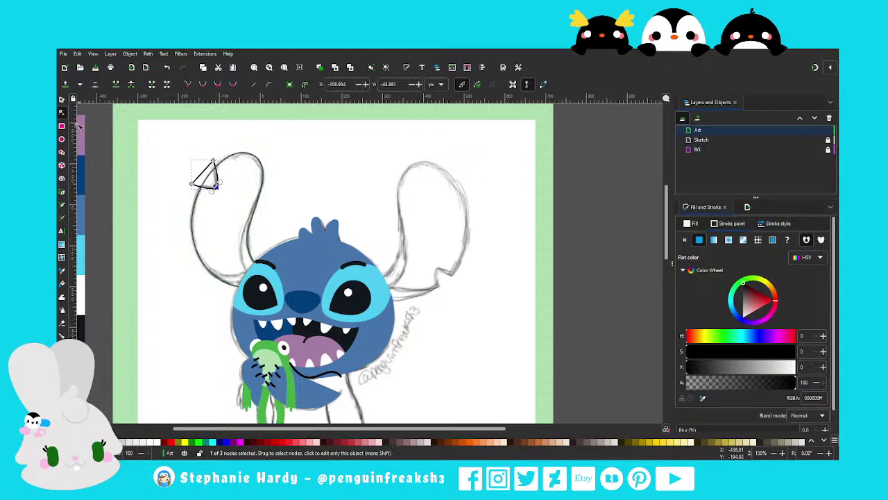
pyautogui.press('s')
pyautogui.press('Escape')
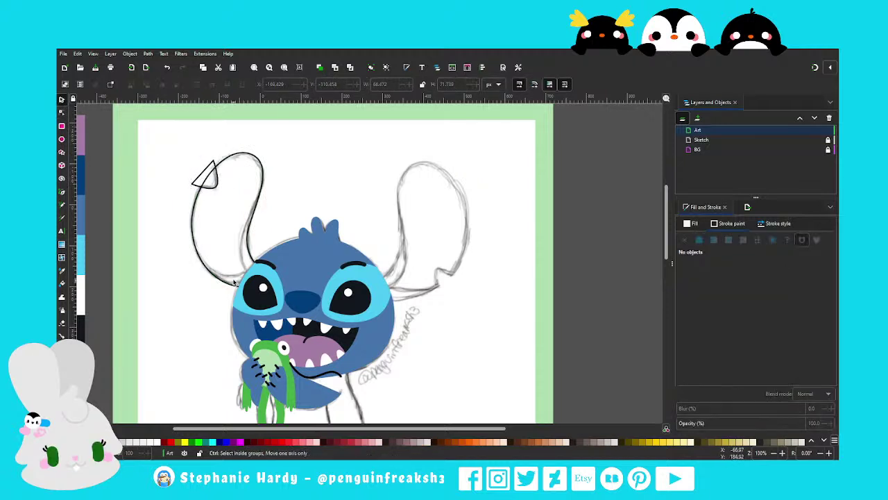
pyautogui.scroll(1, 233, 281)
pyautogui.click(62, 192)
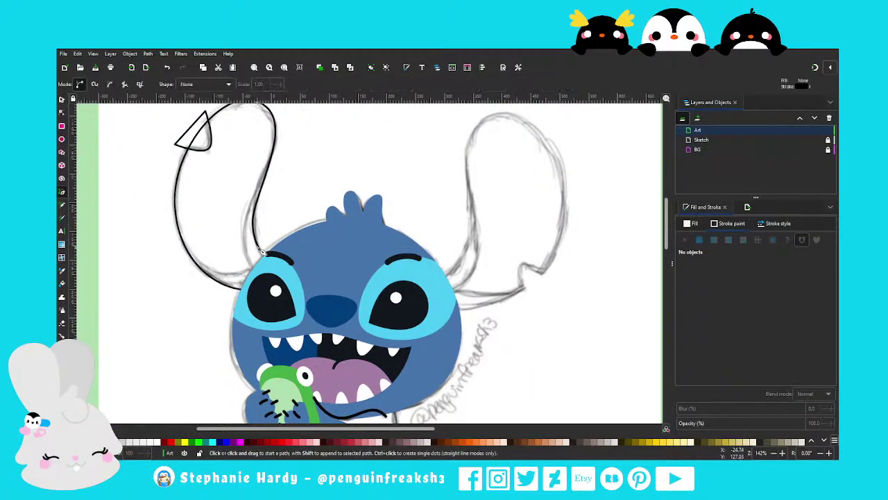
# Draw a closed six-sided polygon enclosing the left ear, from above the tip to the head
pyautogui.click(272, 164)
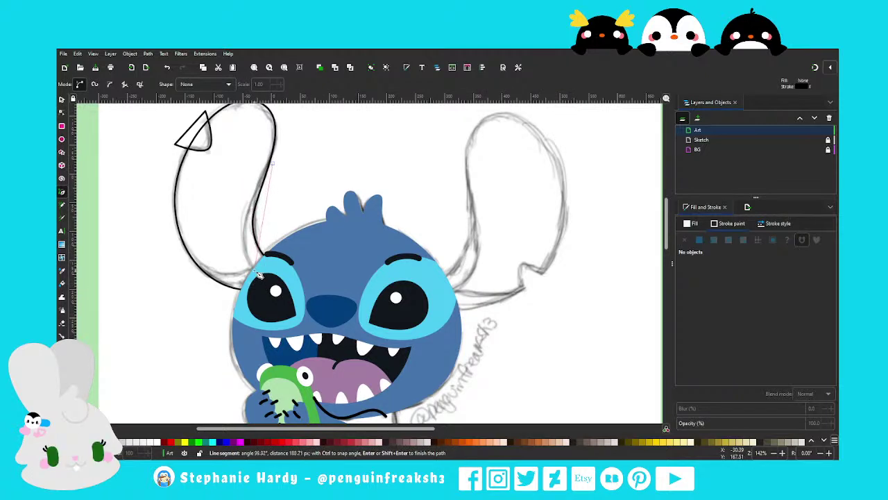
pyautogui.click(258, 275)
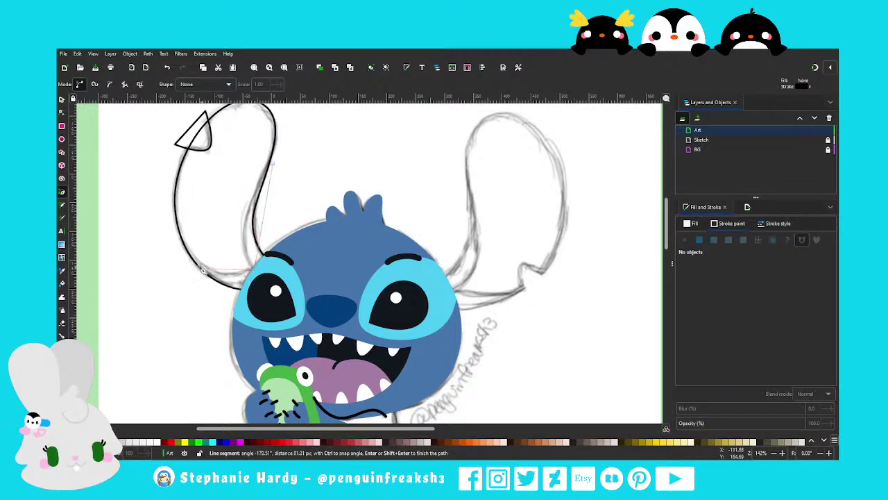
pyautogui.click(166, 247)
pyautogui.click(154, 149)
pyautogui.scroll(2, 188, 145)
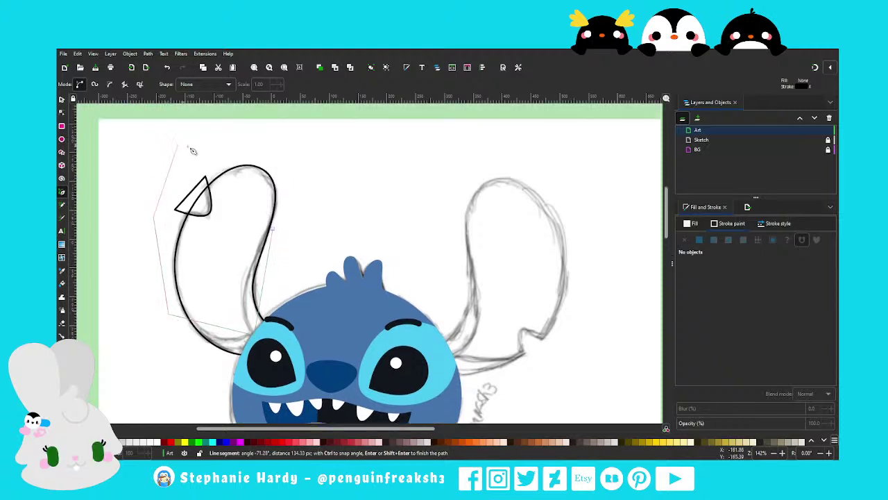
pyautogui.click(219, 146)
pyautogui.click(285, 158)
pyautogui.click(272, 227)
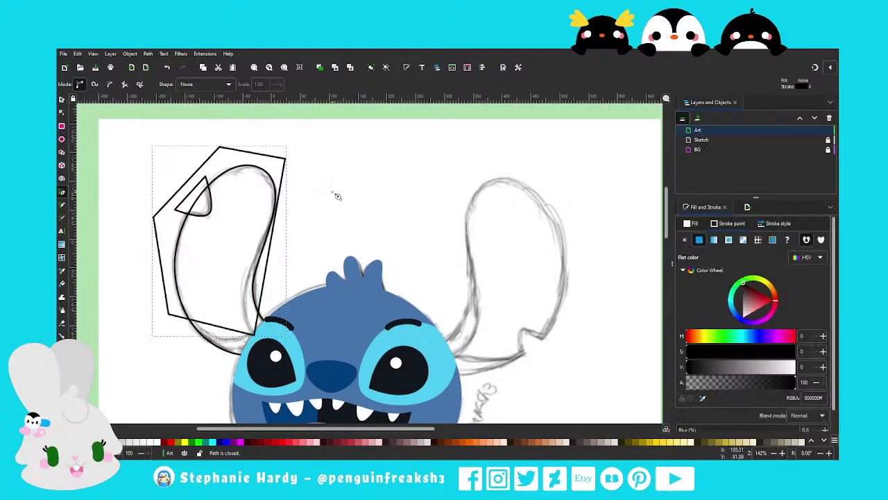
pyautogui.scroll(-1, 337, 195)
# Move the polygon's lower node down and curve its bottom edge along the head outline
pyautogui.press('n')
pyautogui.moveTo(273, 197); pyautogui.dragTo(281, 199)
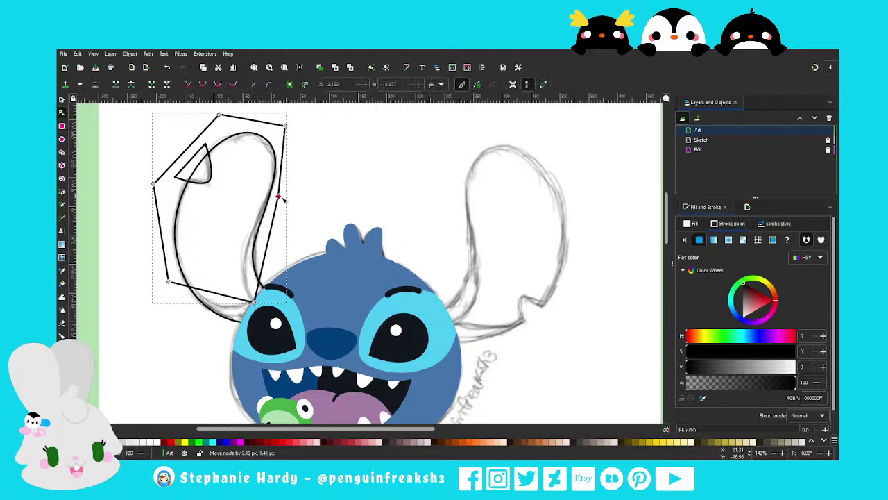
pyautogui.press('s')
pyautogui.press('1')
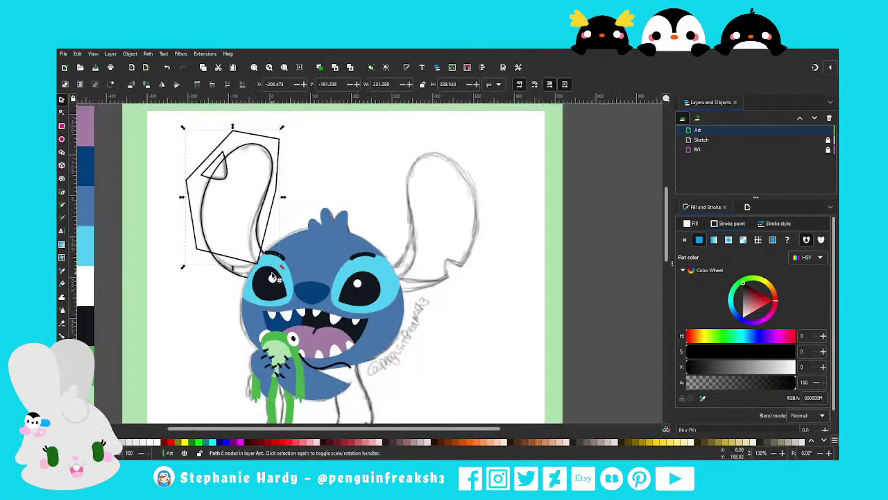
pyautogui.scroll(1, 231, 258)
pyautogui.click(62, 112)
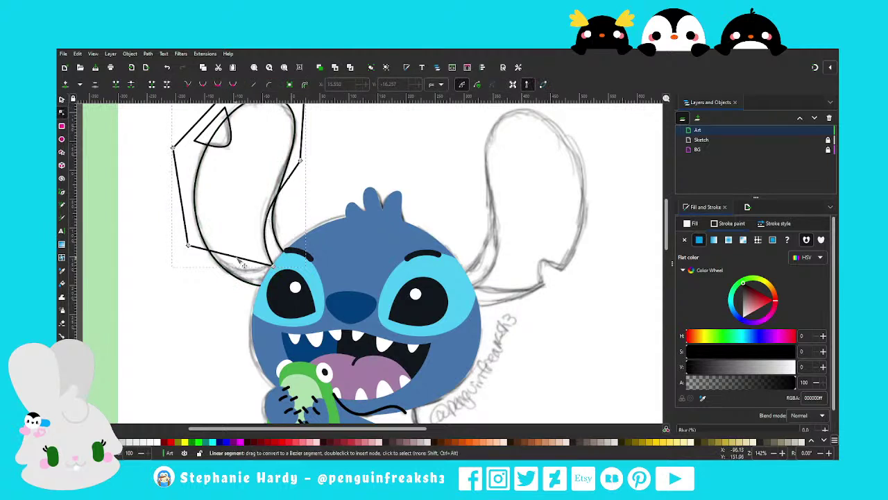
pyautogui.moveTo(271, 265); pyautogui.dragTo(272, 276)
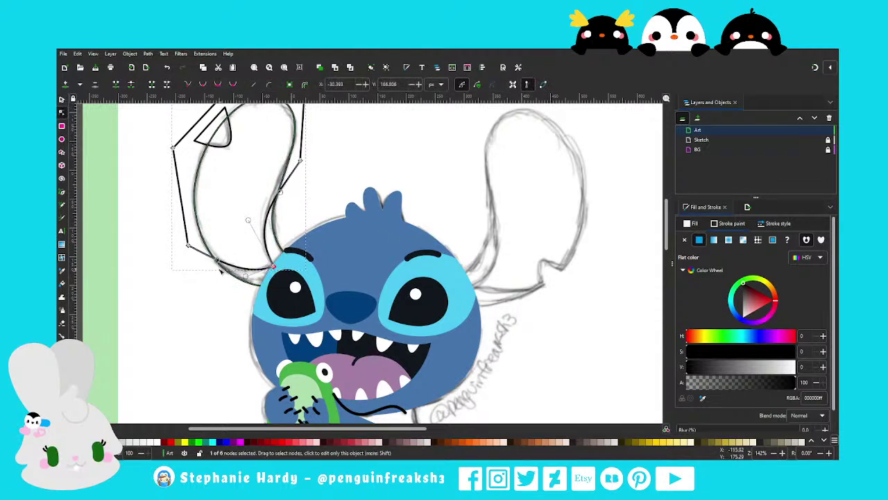
pyautogui.moveTo(208, 254)
pyautogui.mouseDown()
pyautogui.moveTo(207, 265)
pyautogui.moveTo(281, 181)
pyautogui.mouseUp()
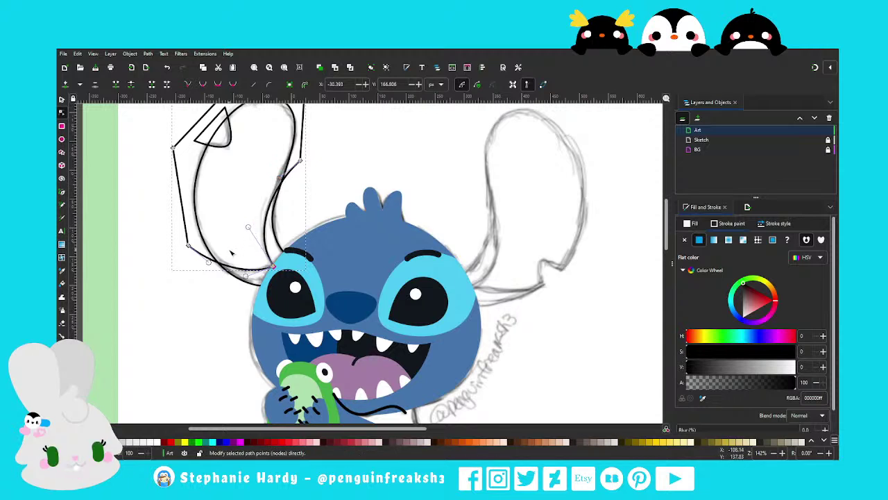
pyautogui.scroll(-1, 210, 275)
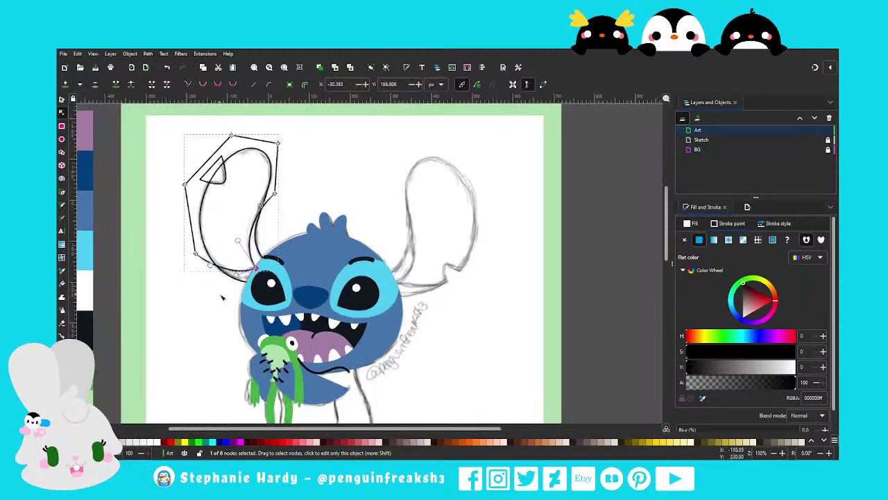
pyautogui.moveTo(234, 277); pyautogui.dragTo(240, 275)
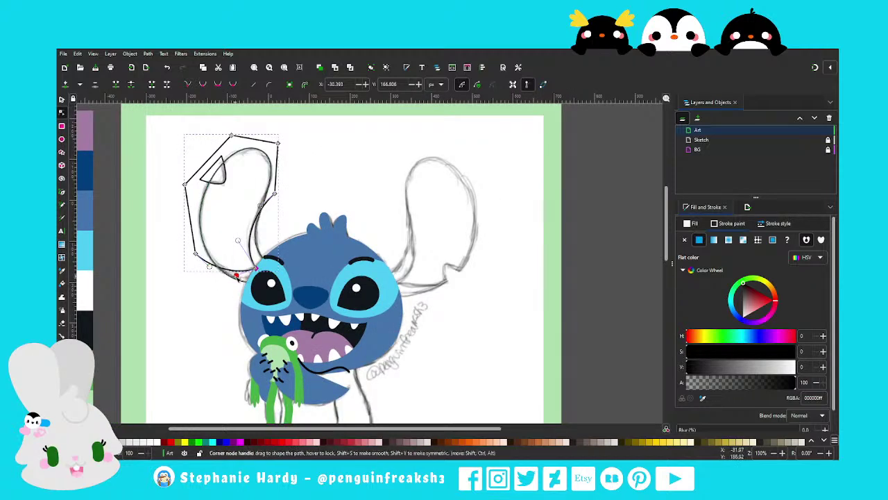
pyautogui.press('s')
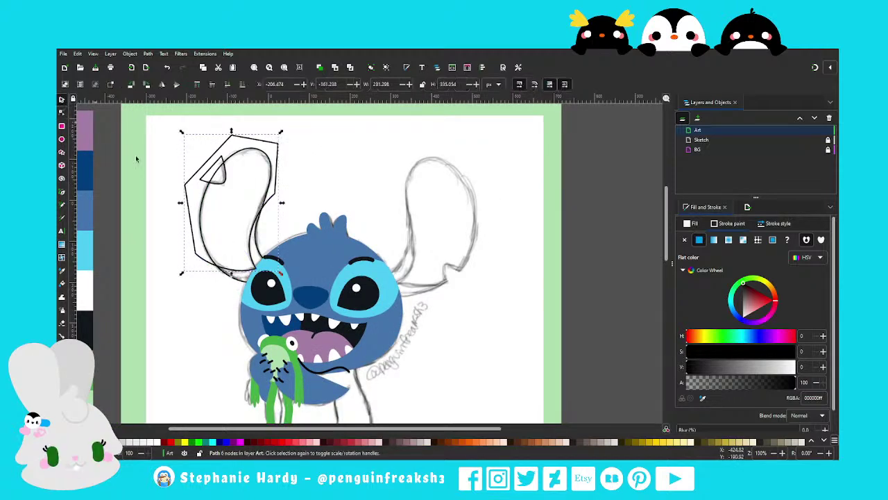
pyautogui.click(182, 306)
pyautogui.scroll(-1, 293, 268)
pyautogui.scroll(1, 294, 268)
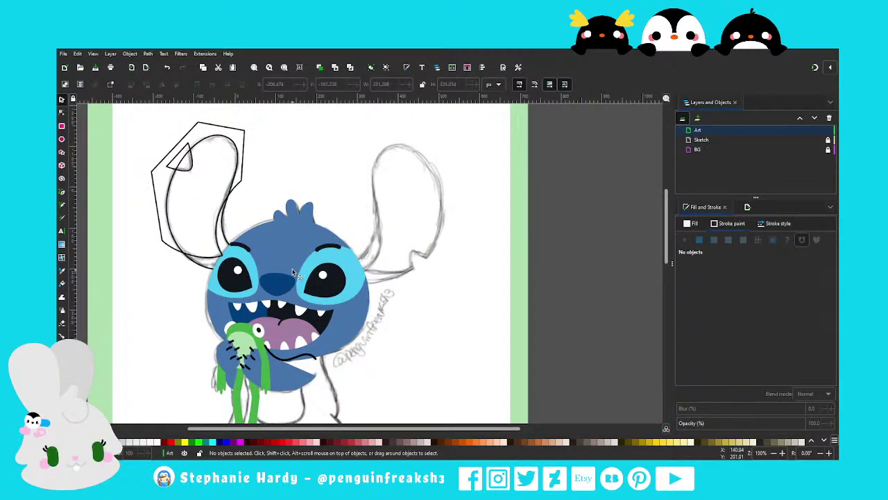
pyautogui.click(227, 238)
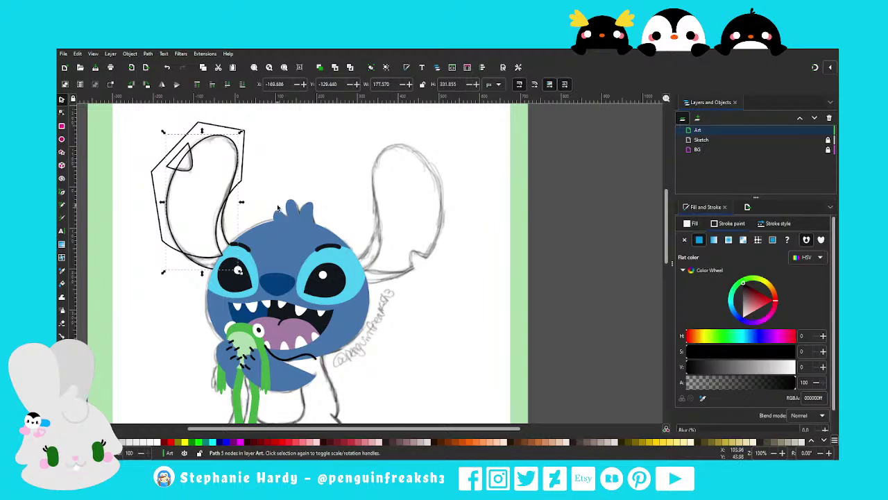
# Fill the left ear with the head's blue and subtract the triangle (Ctrl+-) to notch the tip
pyautogui.keyDown('ctrl'); pyautogui.scroll(-1, 277, 207); pyautogui.keyUp('ctrl')
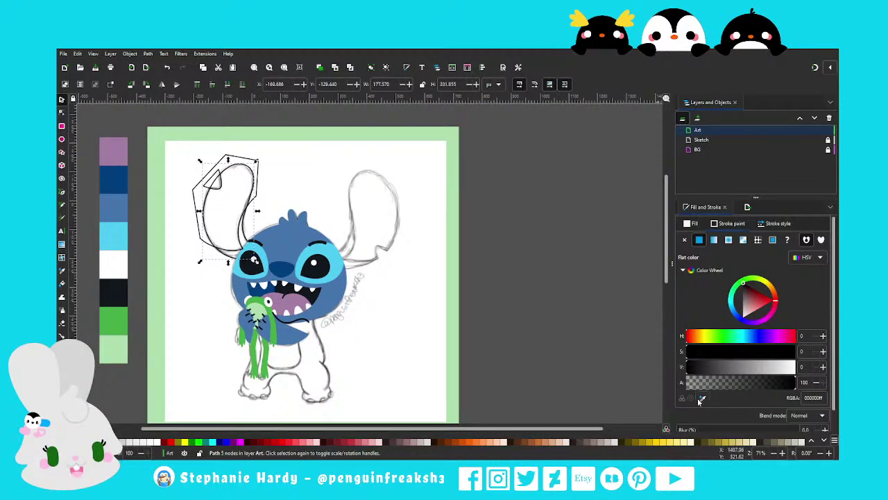
pyautogui.click(699, 239)
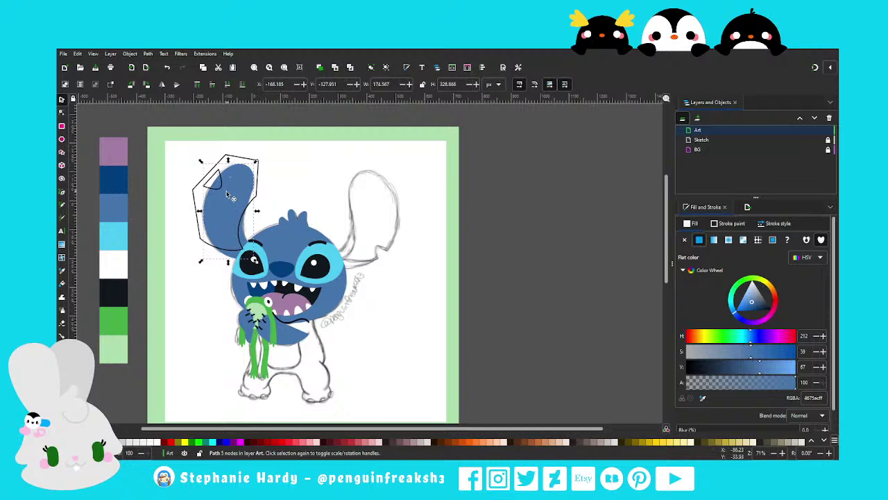
pyautogui.keyDown('ctrl'); pyautogui.scroll(1, 226, 194); pyautogui.keyUp('ctrl')
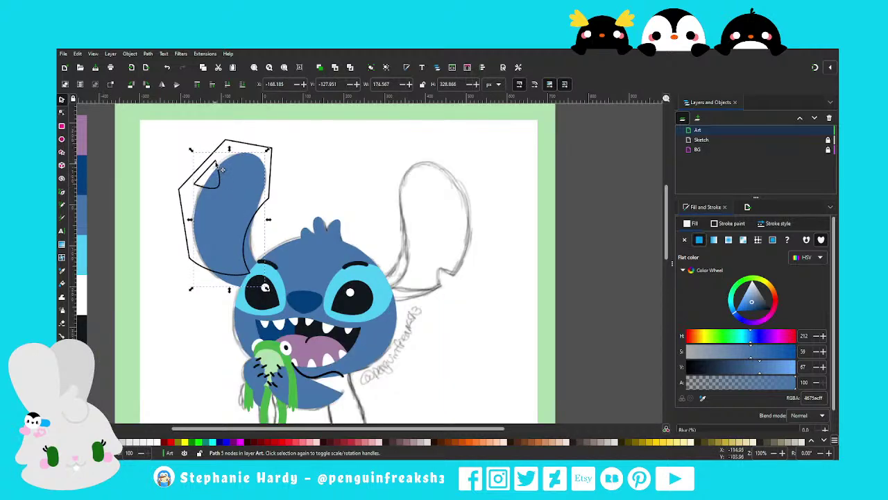
pyautogui.click(221, 167)
pyautogui.click(700, 240)
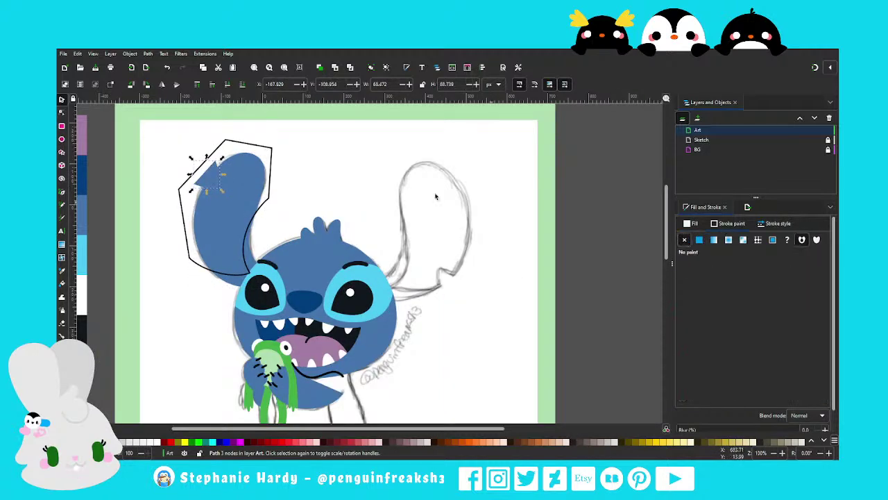
pyautogui.keyDown('shift'); pyautogui.click(244, 184); pyautogui.keyUp('shift')
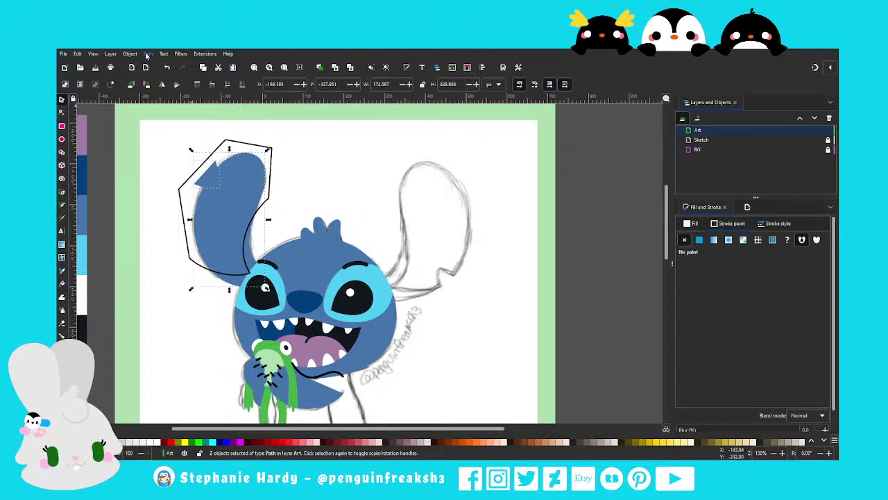
pyautogui.hotkey('ctrl', '-')
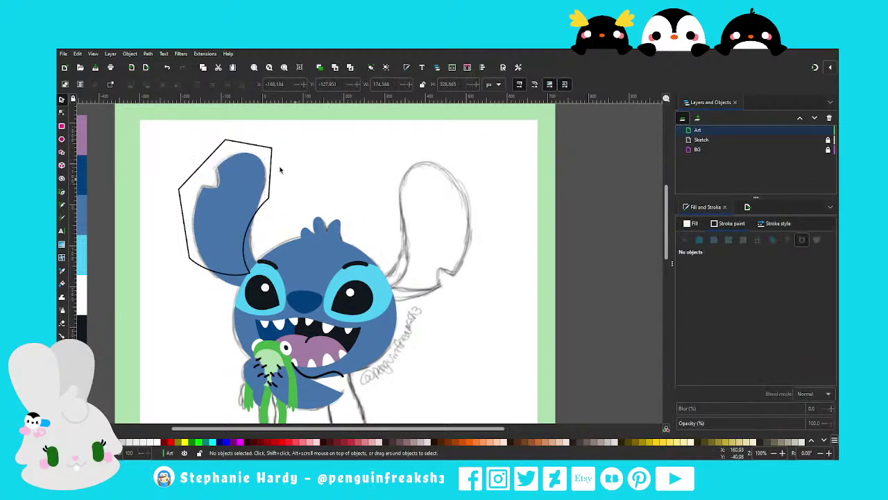
pyautogui.click(700, 240)
pyautogui.press('-')
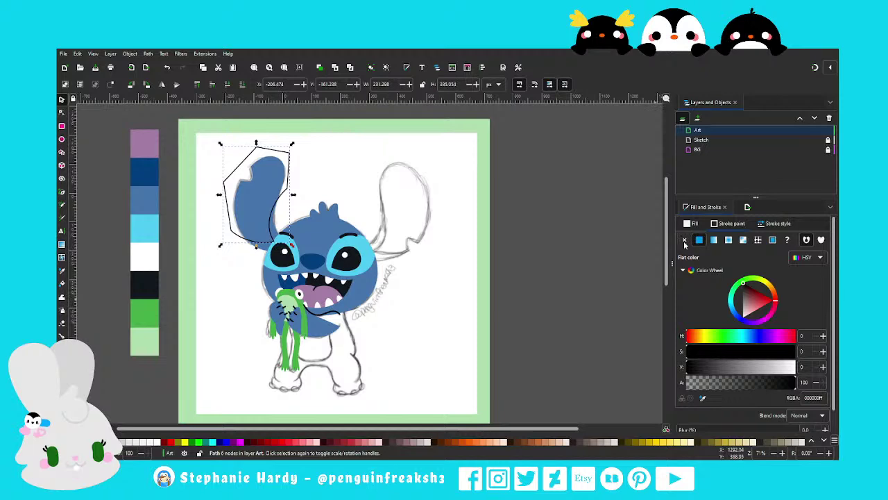
# Fill the enclosing left-ear shape with the purple swatch
pyautogui.click(699, 239)
pyautogui.click(703, 398)
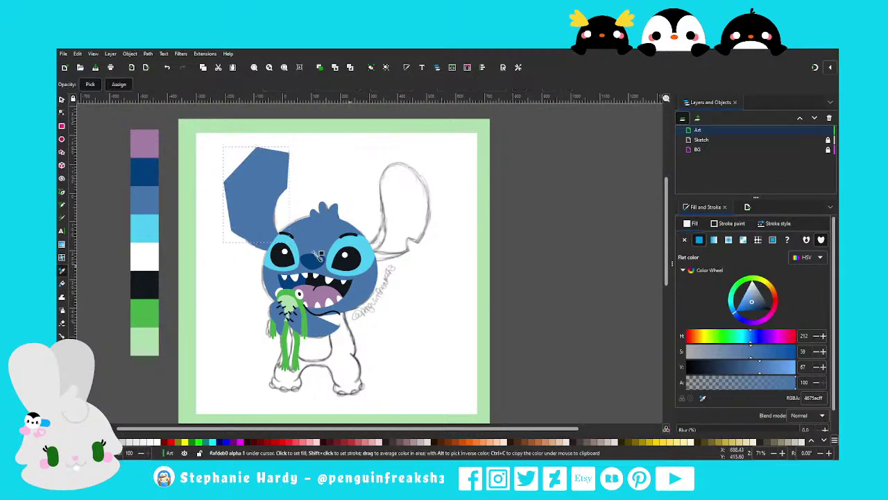
pyautogui.click(144, 142)
pyautogui.scroll(1, 290, 196)
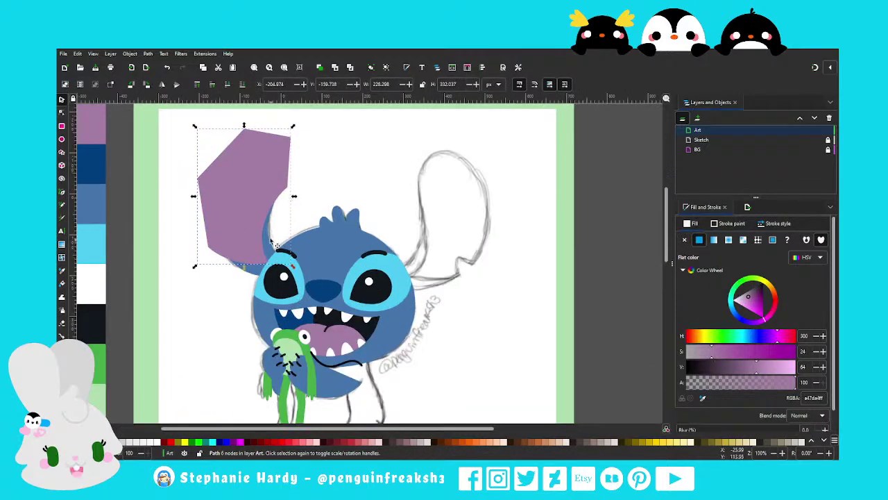
# Raise the blue ear above the purple shape and intersect the two into a purple inner ear
pyautogui.click(276, 243)
pyautogui.click(319, 67)
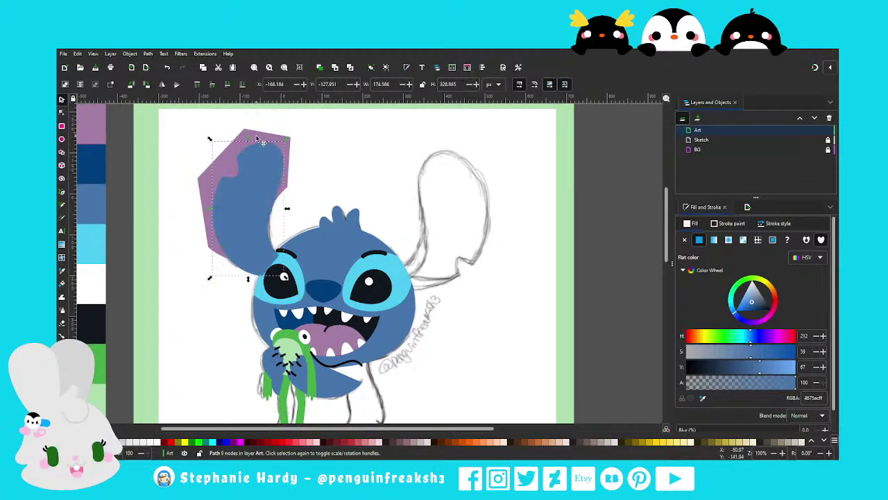
pyautogui.keyDown('shift'); pyautogui.click(264, 139); pyautogui.keyUp('shift')
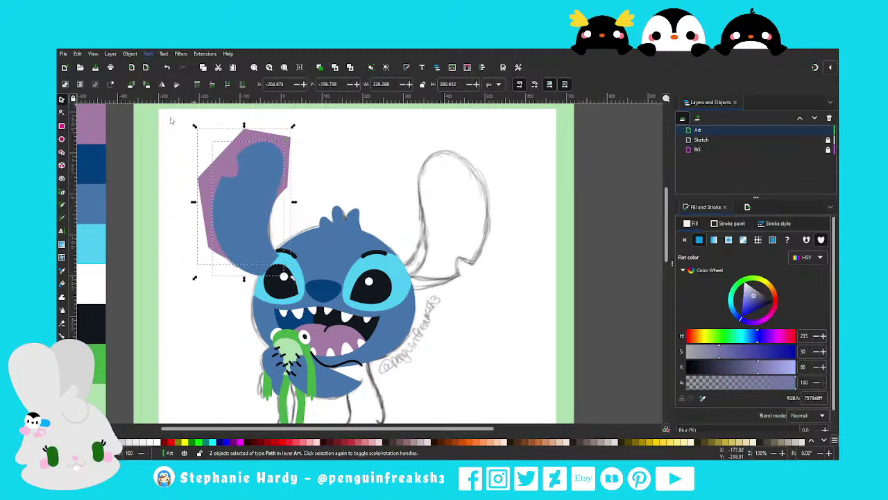
pyautogui.hotkey('ctrl', '*')
pyautogui.press('Escape')
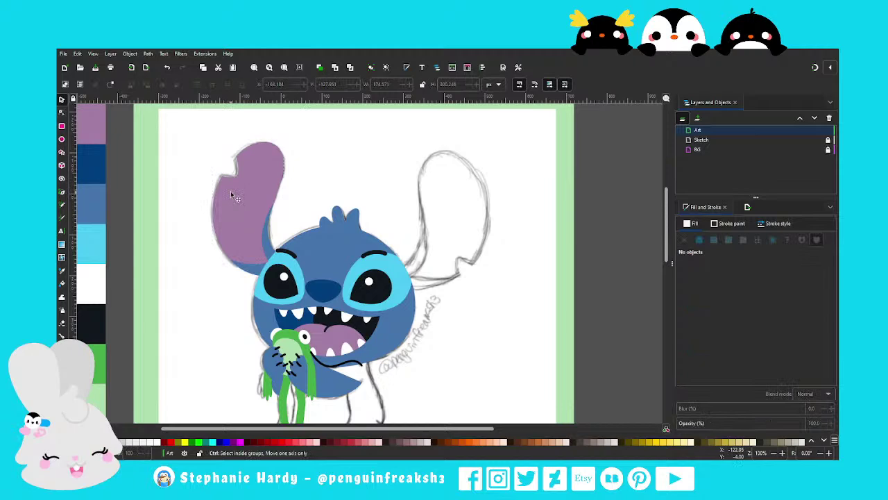
# Check the new purple ear's paths, then deselect and zoom around the page
pyautogui.click(254, 222)
pyautogui.keyDown('shift'); pyautogui.click(272, 243); pyautogui.keyUp('shift')
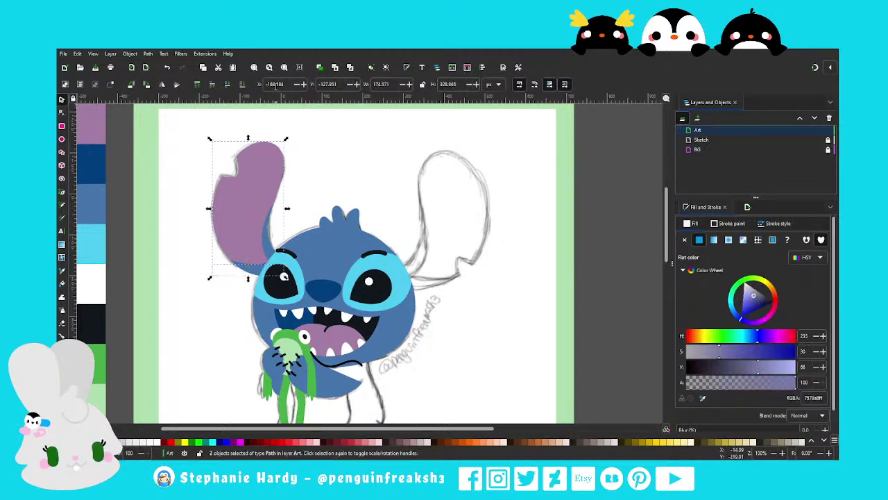
pyautogui.press('Escape')
pyautogui.scroll(-2, 311, 174)
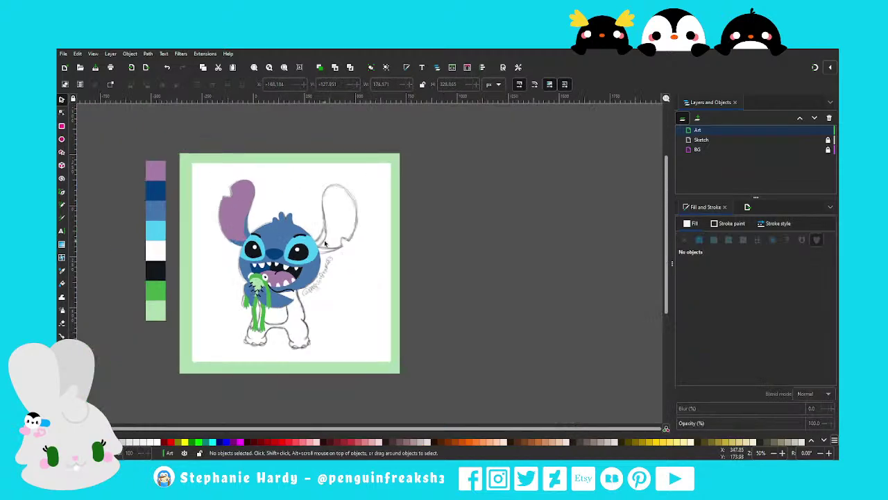
pyautogui.scroll(1, 255, 237)
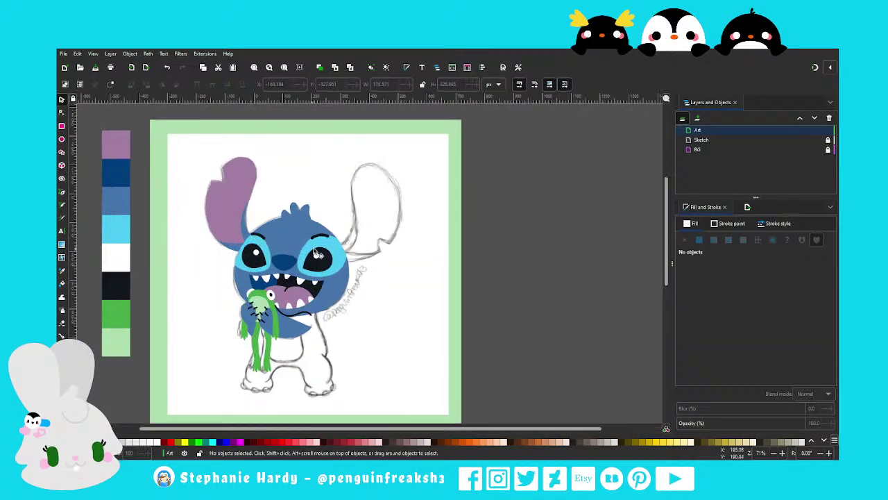
pyautogui.scroll(1, 264, 231)
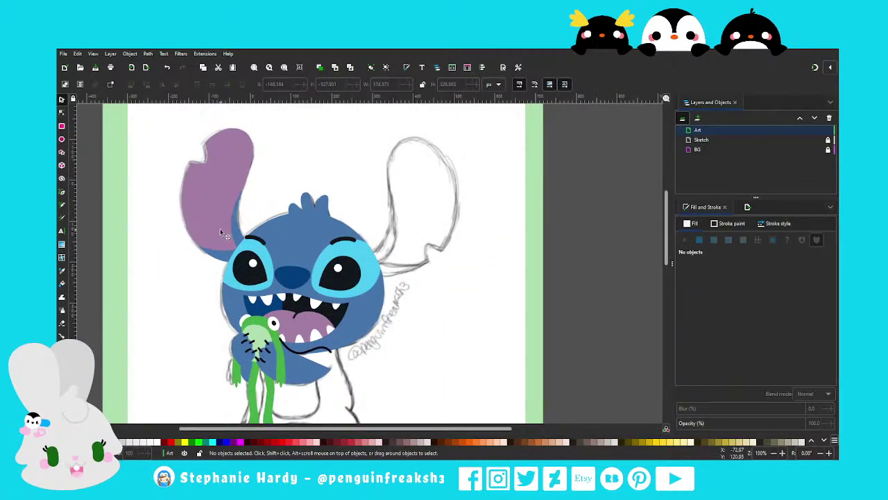
# Mirror the purple ear, then move and rotate it over the right ear sketch
pyautogui.click(243, 235)
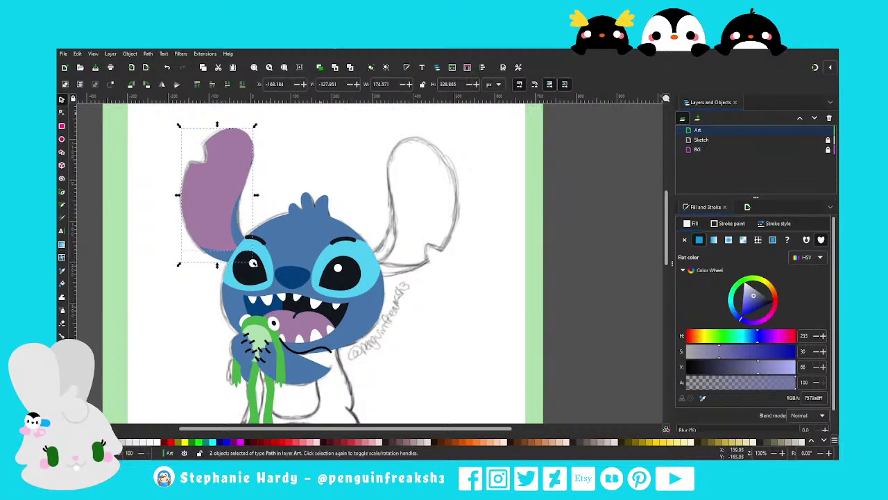
pyautogui.click(162, 84)
pyautogui.moveTo(236, 215); pyautogui.dragTo(423, 215)
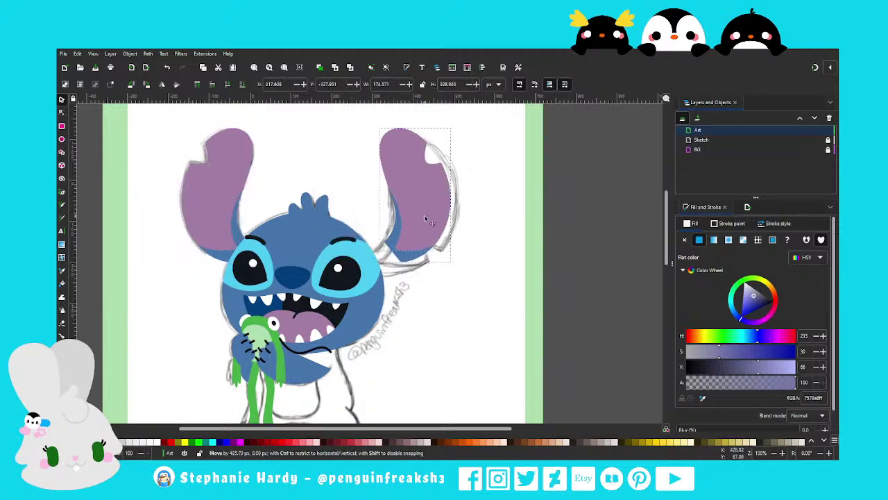
pyautogui.moveTo(443, 126); pyautogui.dragTo(454, 143)
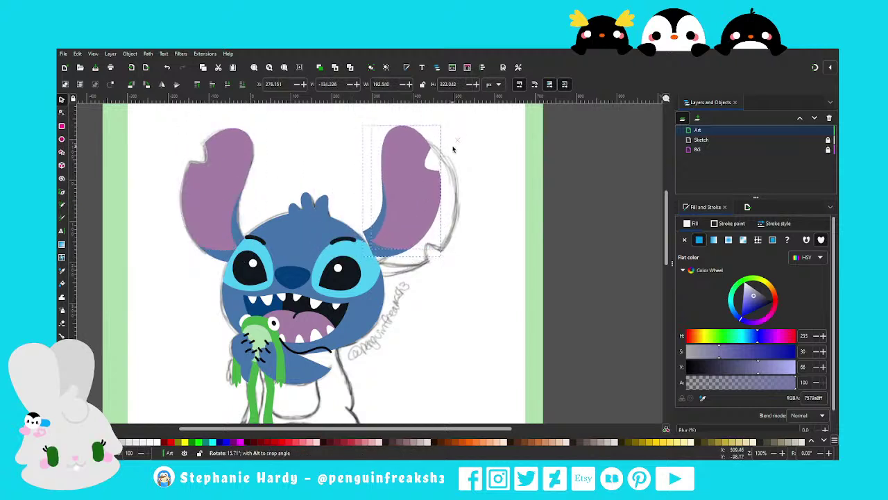
pyautogui.moveTo(422, 188)
pyautogui.mouseDown()
pyautogui.moveTo(424, 220)
pyautogui.moveTo(430, 208)
pyautogui.mouseUp()
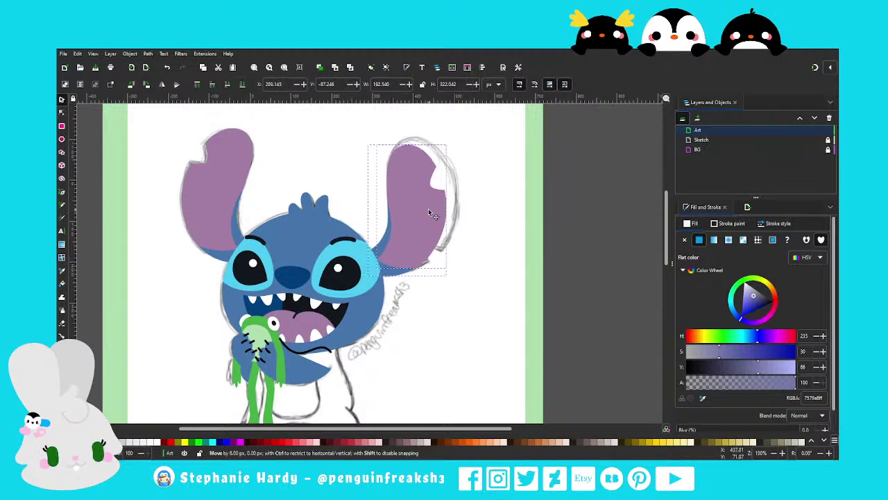
pyautogui.press('Escape')
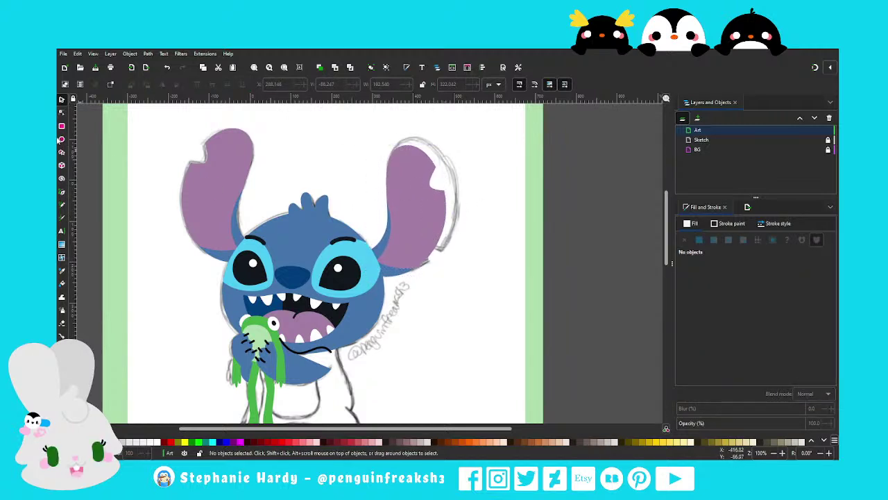
# Delete the notch nodes on the right ear to smooth its outer edge
pyautogui.press('n')
pyautogui.click(443, 208)
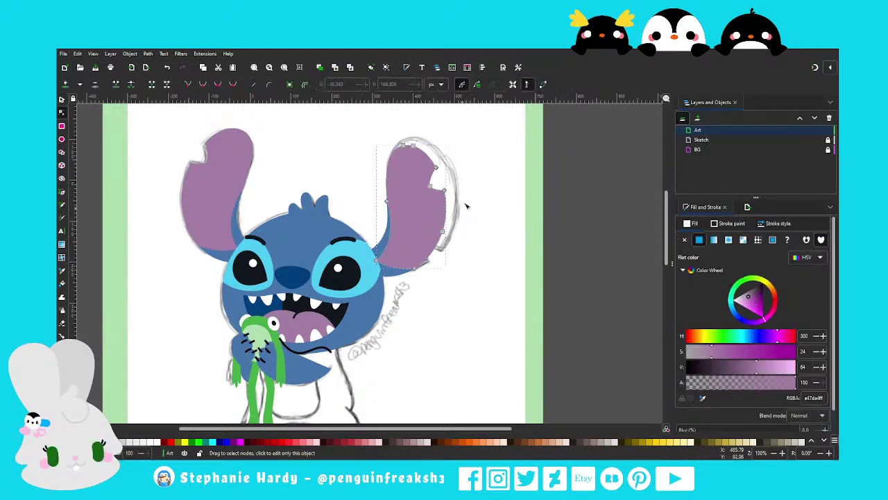
pyautogui.click(429, 184)
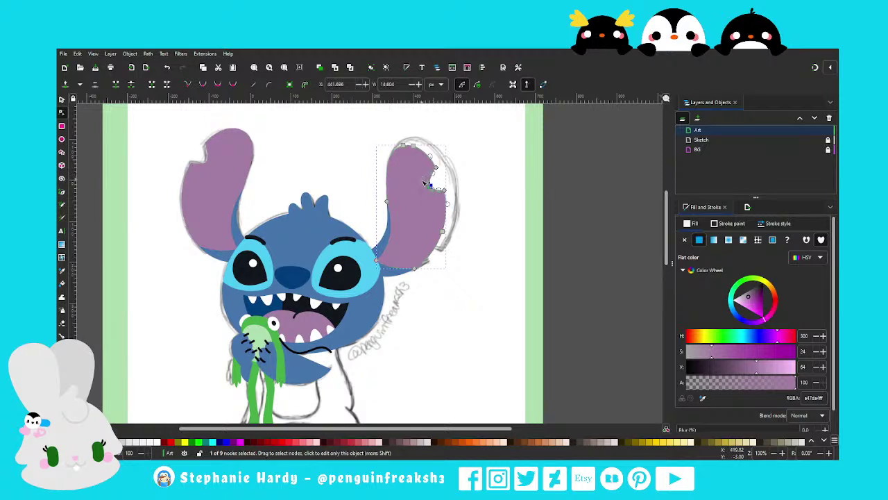
pyautogui.press('Escape')
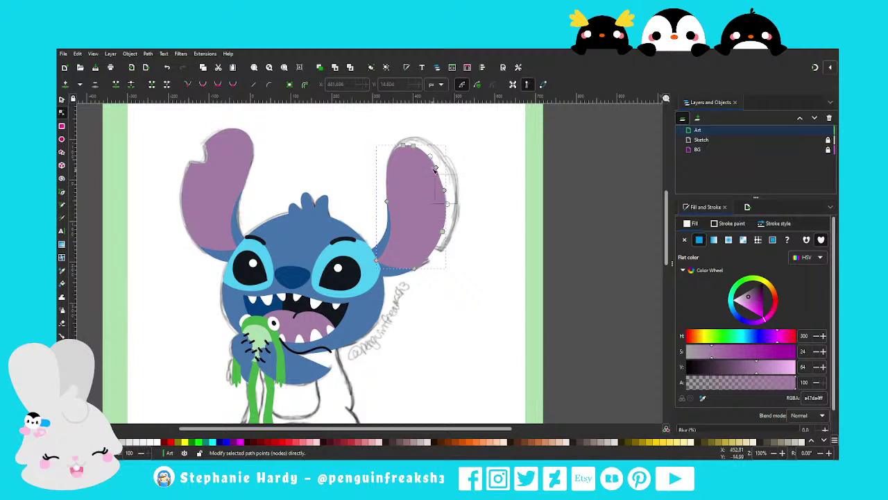
pyautogui.moveTo(459, 201); pyautogui.dragTo(431, 161)
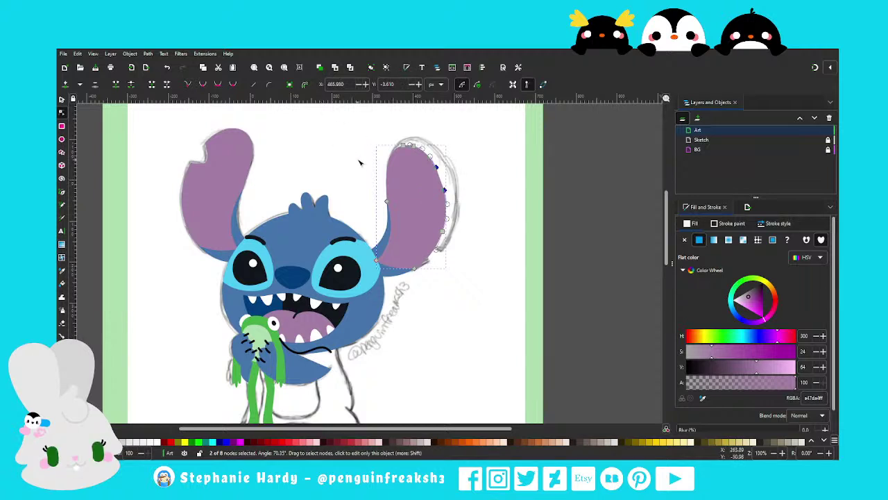
pyautogui.press('Escape')
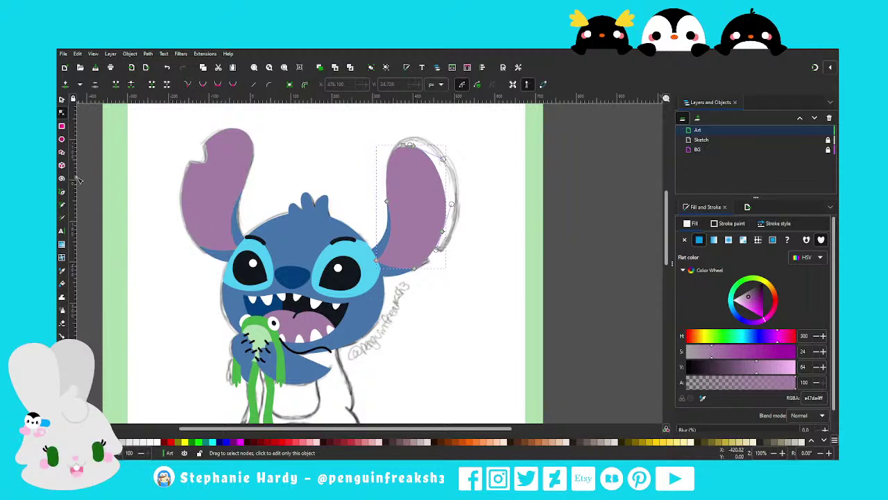
# Draw a small triangle near the top of the left ear and curve its lower-right edge
pyautogui.click(62, 192)
pyautogui.scroll(1, 208, 145)
pyautogui.scroll(1, 212, 136)
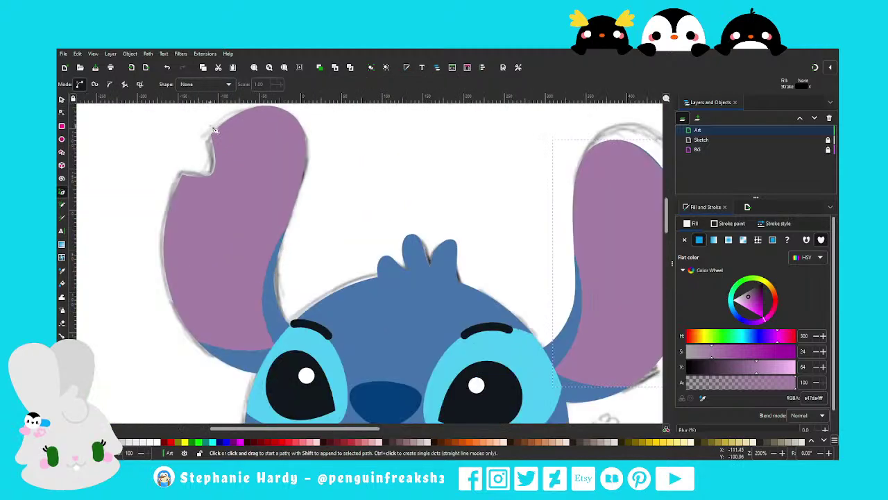
pyautogui.click(206, 126)
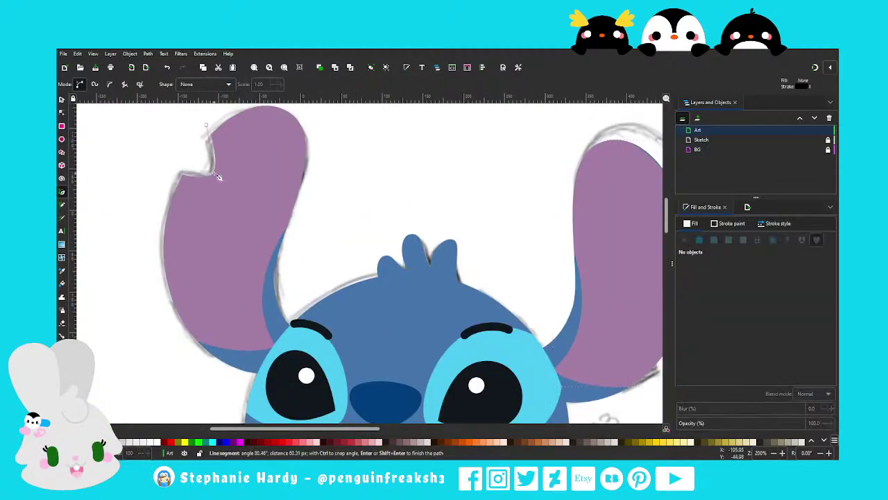
pyautogui.click(215, 174)
pyautogui.click(175, 174)
pyautogui.click(206, 126)
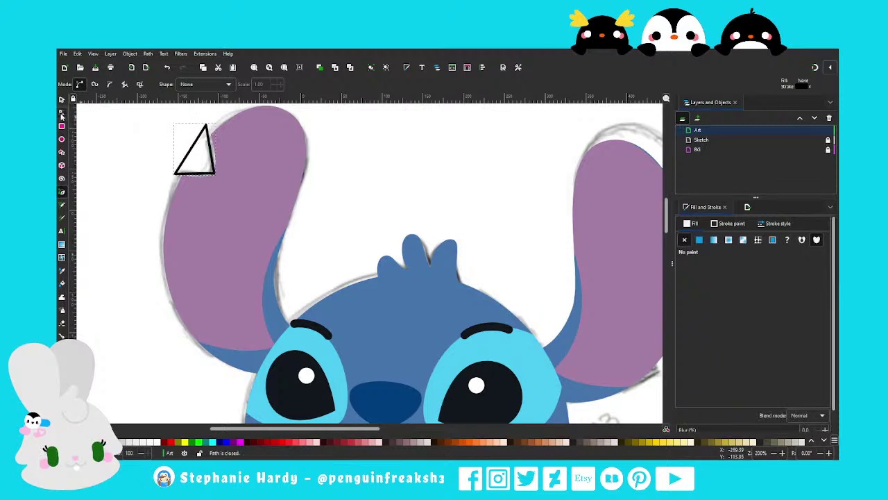
pyautogui.click(62, 113)
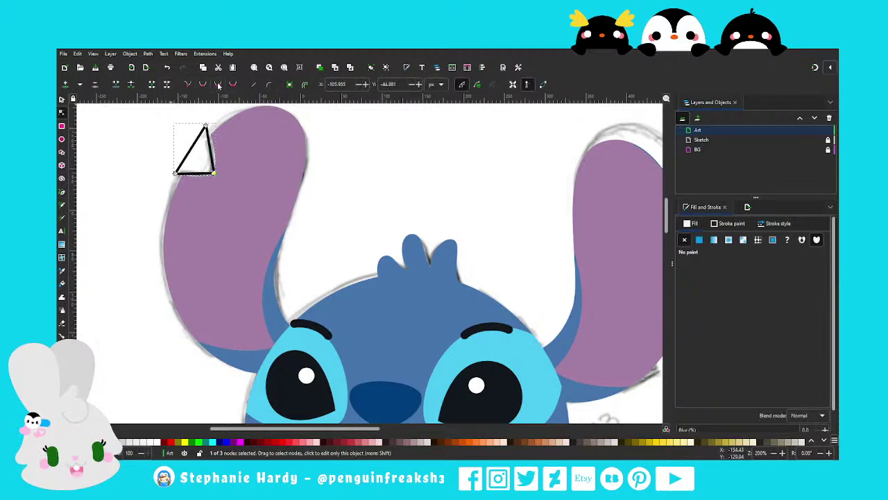
pyautogui.scroll(2, 224, 139)
pyautogui.moveTo(222, 174); pyautogui.dragTo(224, 175)
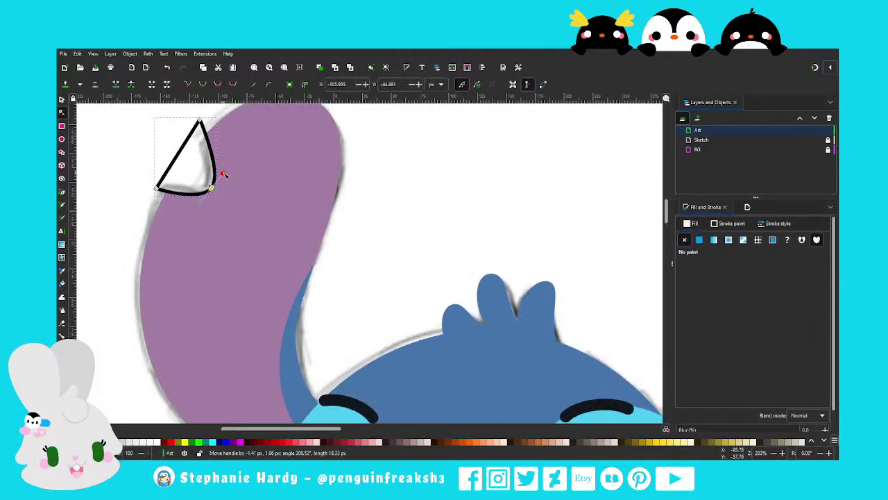
# Remove the triangle's outline and move it beside the right ear's lower edge
pyautogui.click(62, 99)
pyautogui.keyDown('ctrl'); pyautogui.scroll(-1, 153, 139); pyautogui.keyUp('ctrl')
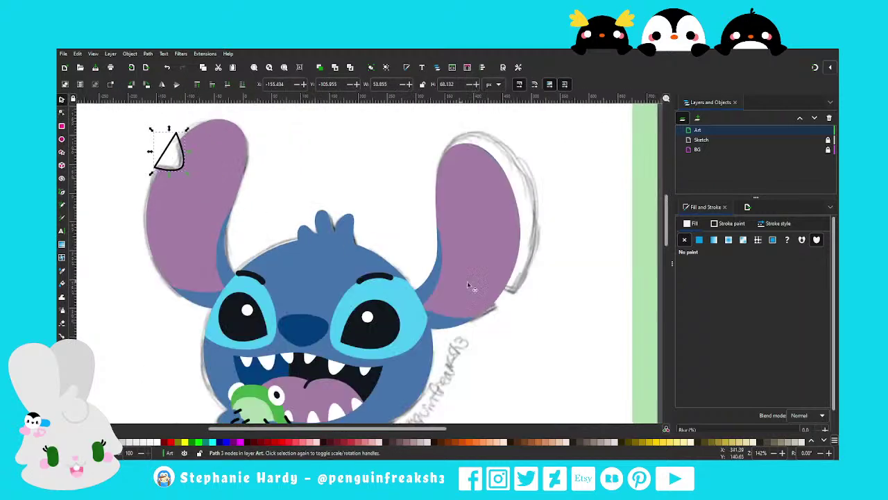
pyautogui.click(699, 240)
pyautogui.click(728, 223)
pyautogui.click(684, 240)
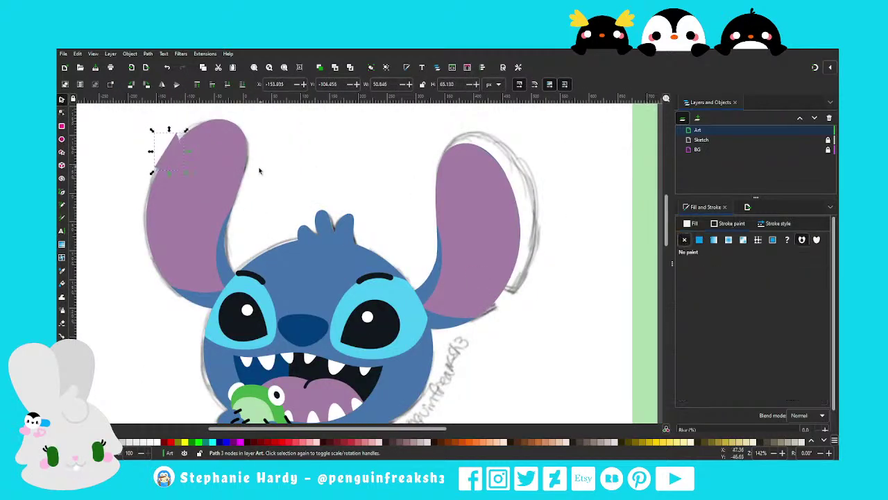
pyautogui.moveTo(173, 166); pyautogui.dragTo(526, 310)
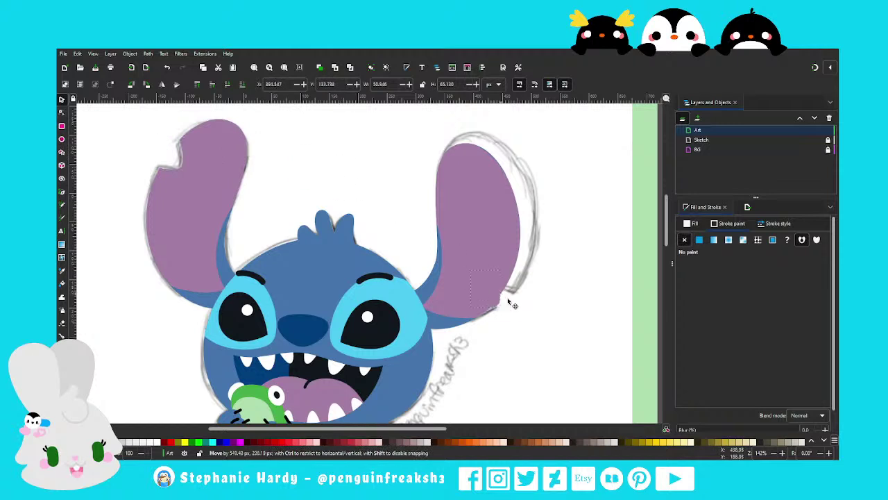
pyautogui.scroll(-1, 561, 242)
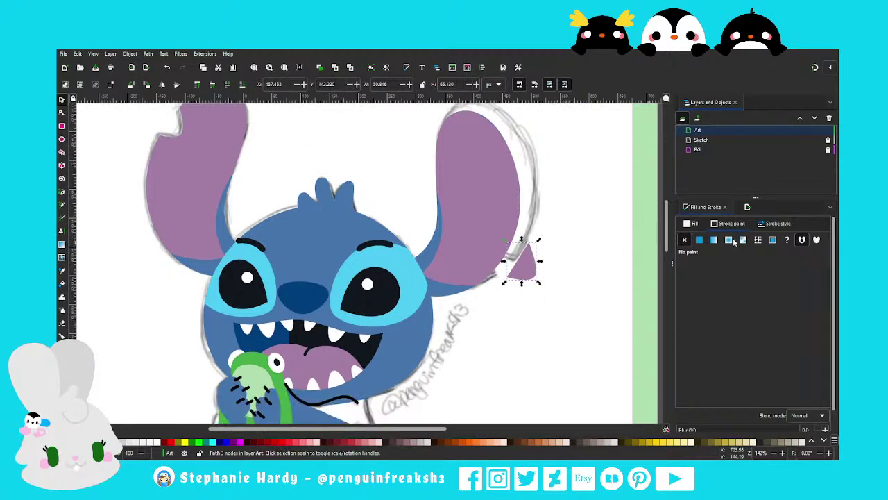
# Fill the triangle with light blue from Stitch's face, mirror it and rotate it about 64 degrees
pyautogui.click(699, 239)
pyautogui.click(702, 398)
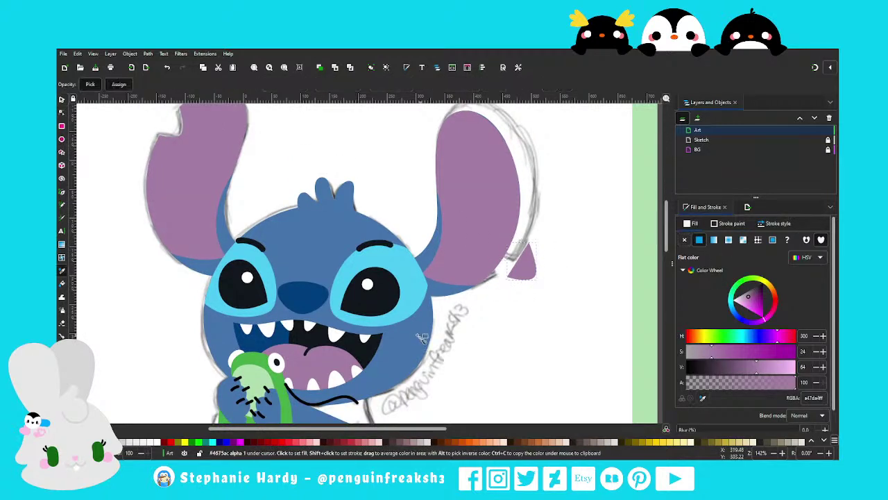
pyautogui.click(421, 299)
pyautogui.click(161, 84)
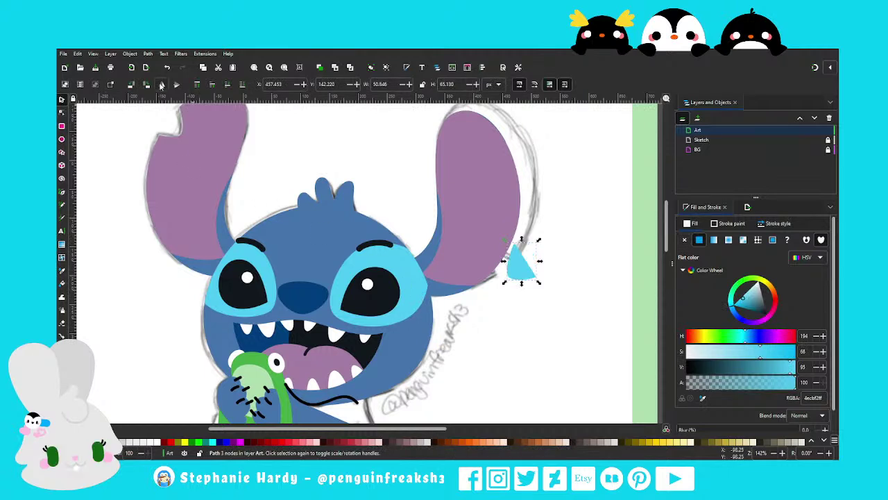
pyautogui.click(519, 264)
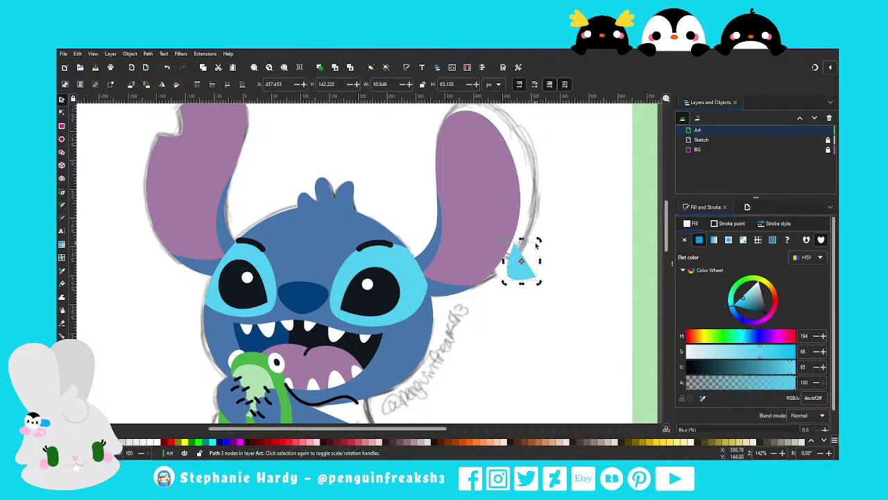
pyautogui.moveTo(539, 240)
pyautogui.mouseDown()
pyautogui.moveTo(544, 265)
pyautogui.moveTo(509, 259)
pyautogui.moveTo(513, 270)
pyautogui.mouseUp()
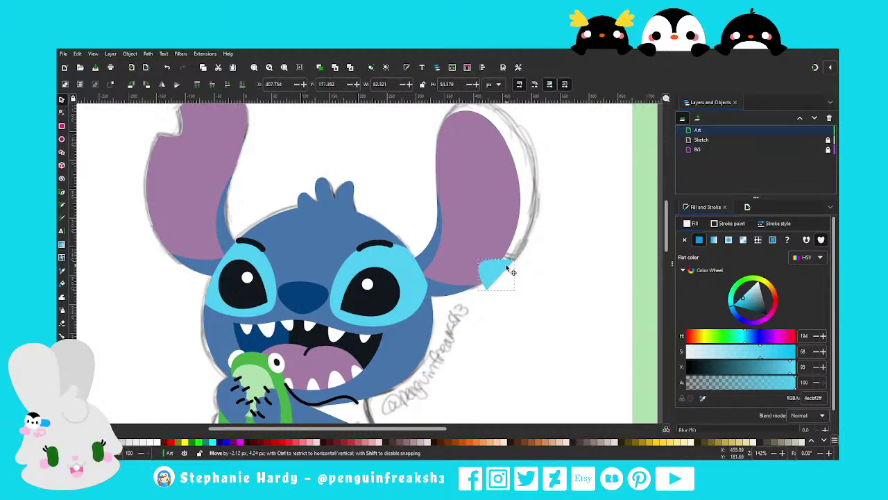
pyautogui.click(513, 270)
# Drag the triangle's left corner onto the right ear's edge
pyautogui.click(62, 113)
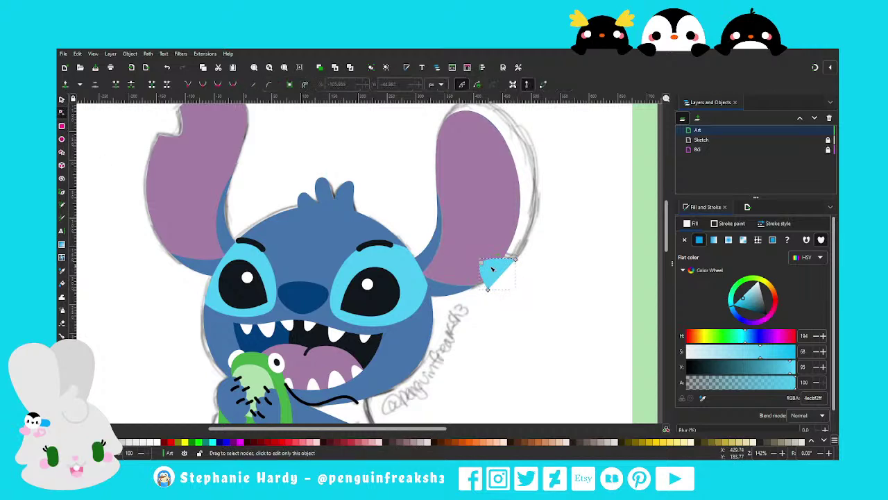
pyautogui.moveTo(483, 269); pyautogui.dragTo(487, 262)
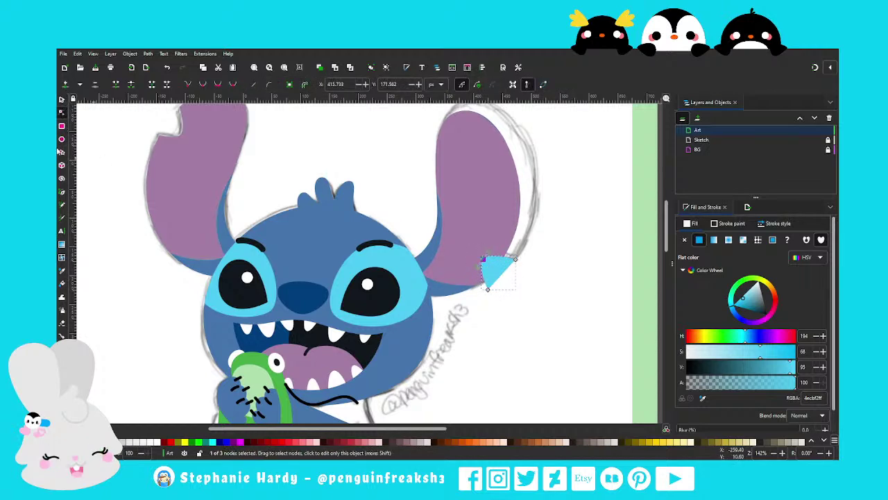
pyautogui.press('s')
pyautogui.keyDown('ctrl'); pyautogui.scroll(-1, 285, 247); pyautogui.keyUp('ctrl')
pyautogui.keyDown('ctrl'); pyautogui.scroll(1, 444, 246); pyautogui.keyUp('ctrl')
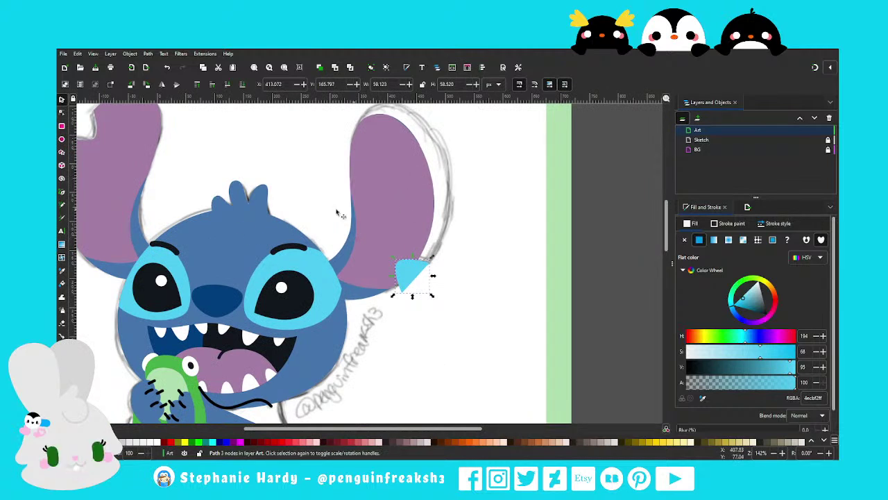
# Delete three extra points from the right purple ear's outer edge
pyautogui.click(62, 112)
pyautogui.click(394, 204)
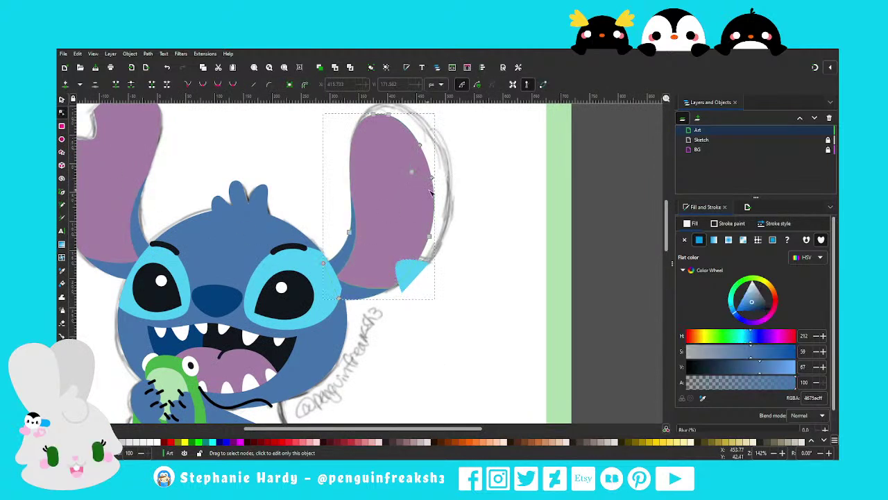
pyautogui.moveTo(450, 200); pyautogui.dragTo(398, 141)
pyautogui.press('Delete')
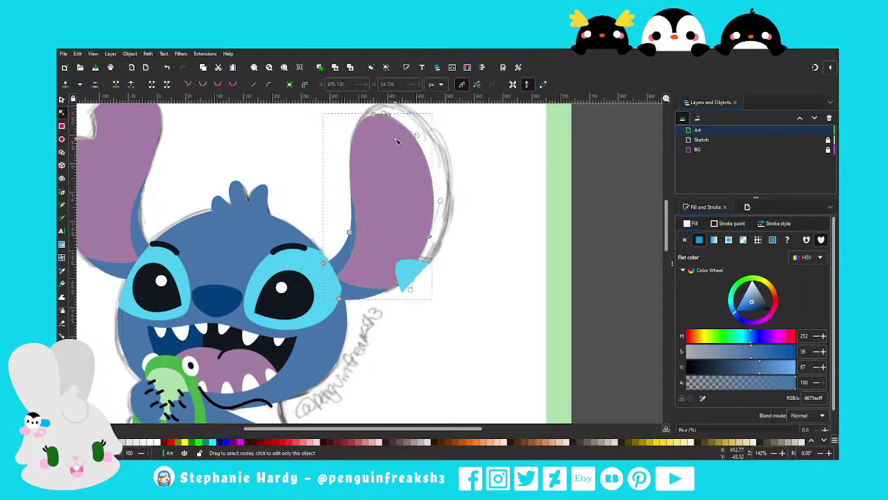
pyautogui.click(61, 100)
pyautogui.press('Escape')
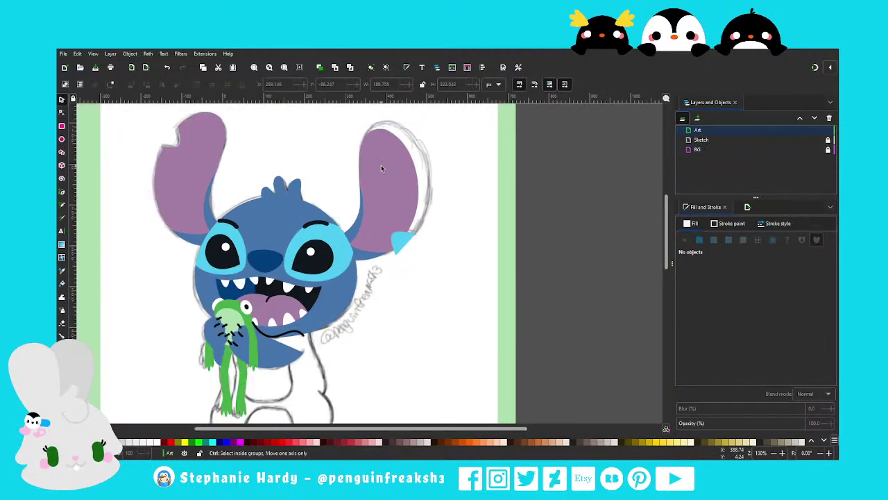
# Select the light-blue triangle and purple ear, apply an intersection, then undo it
pyautogui.scroll(-1, 387, 169)
pyautogui.scroll(1, 397, 262)
pyautogui.click(406, 231)
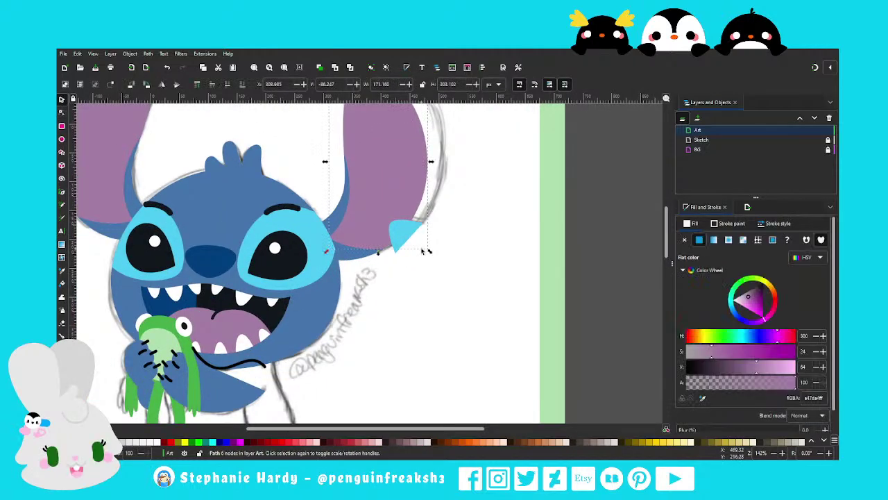
pyautogui.keyDown('shift'); pyautogui.click(387, 188); pyautogui.keyUp('shift')
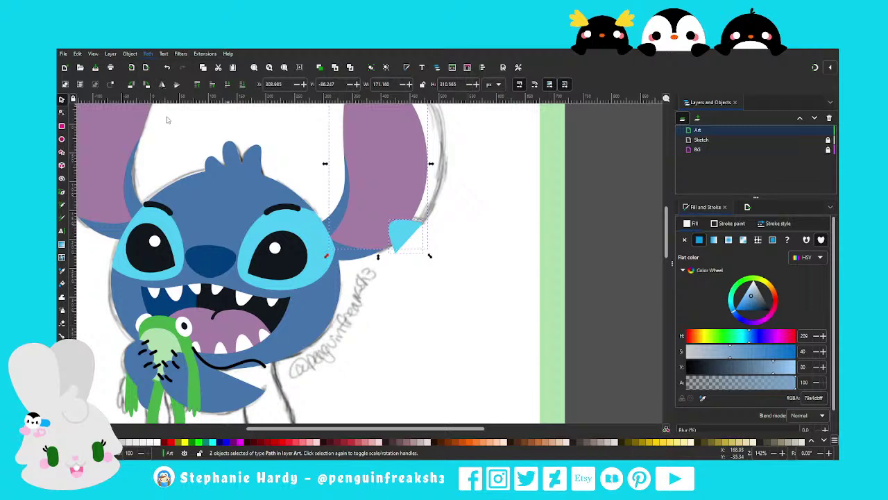
pyautogui.hotkey('ctrl', '*')
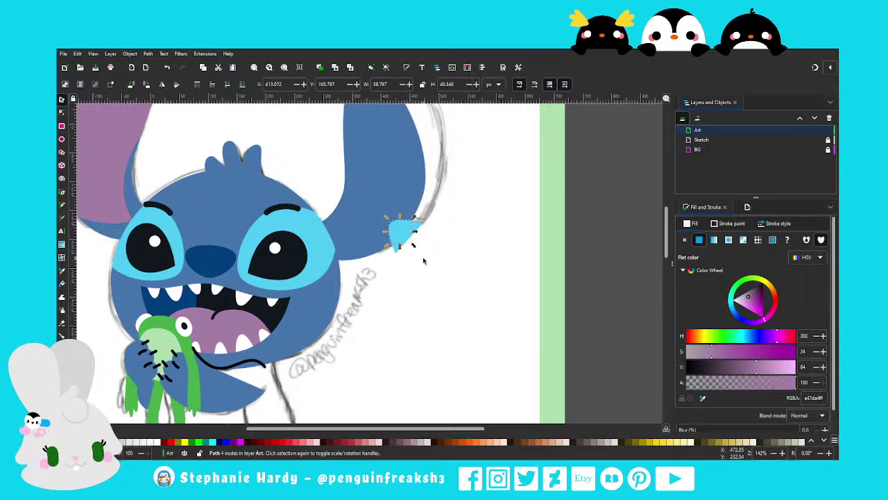
pyautogui.hotkey('ctrl', 'z')
# Try selecting the purple ear and the triangle together, then clear the selection
pyautogui.click(402, 205)
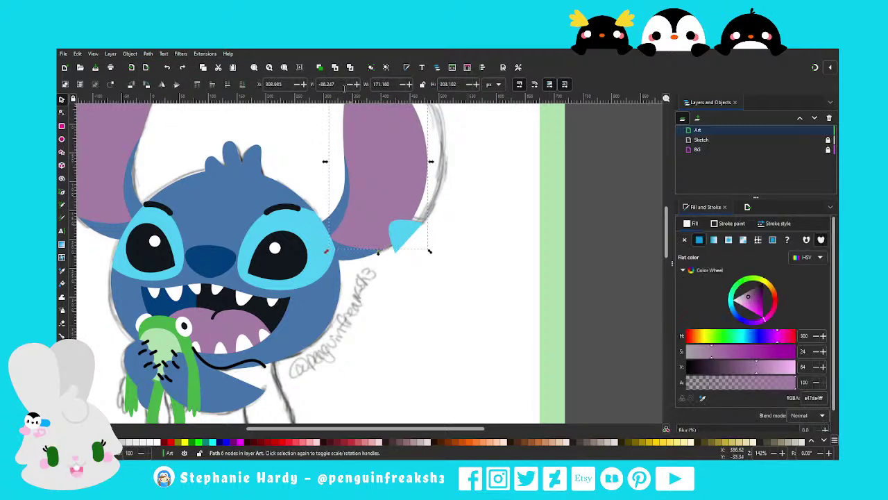
pyautogui.keyDown('shift'); pyautogui.click(413, 236); pyautogui.keyUp('shift')
pyautogui.keyDown('shift'); pyautogui.click(416, 235); pyautogui.keyUp('shift')
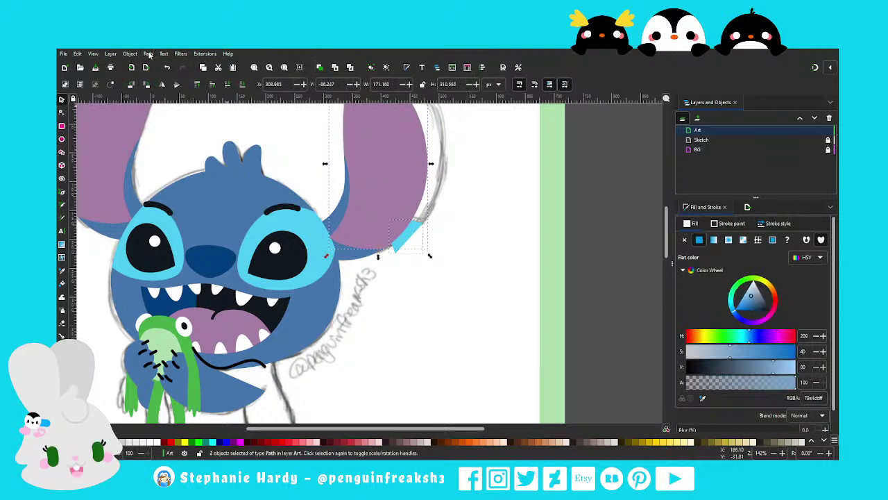
pyautogui.keyDown('shift'); pyautogui.click(347, 238); pyautogui.keyUp('shift')
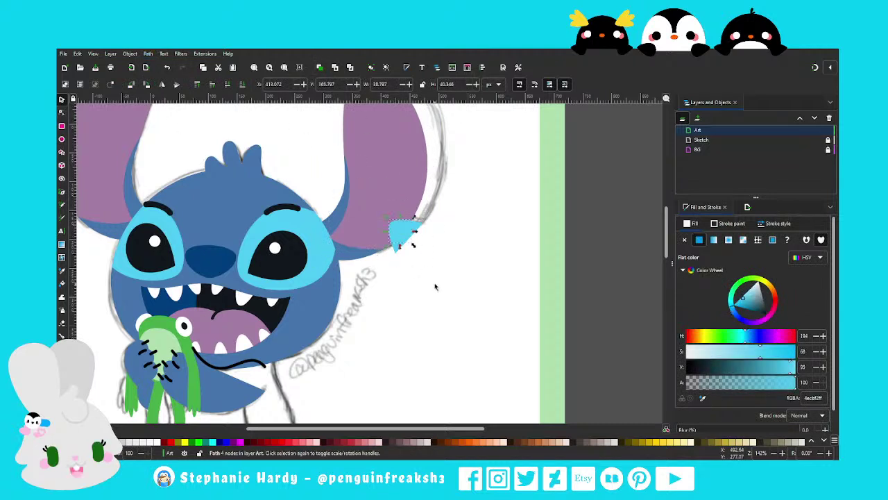
pyautogui.click(435, 287)
pyautogui.click(353, 254)
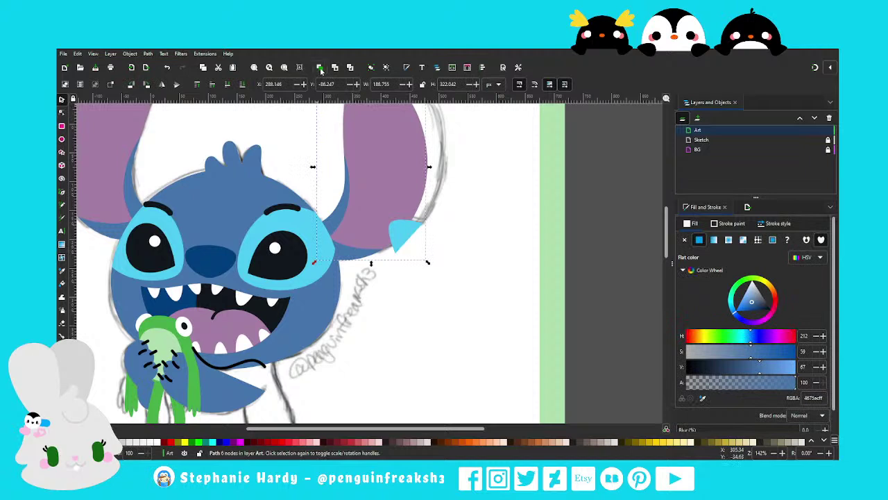
pyautogui.click(320, 68)
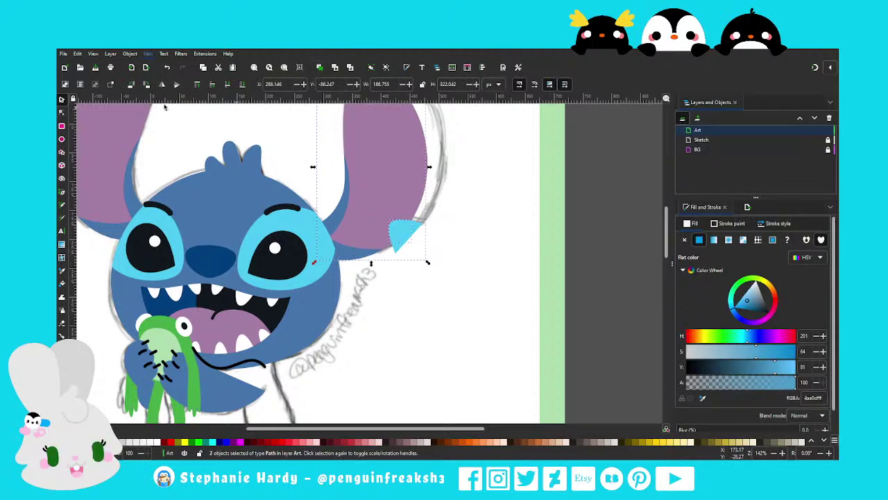
pyautogui.click(452, 301)
# Delete the selected light-blue triangle, then select and review the right purple ear
pyautogui.click(408, 236)
pyautogui.press('Delete')
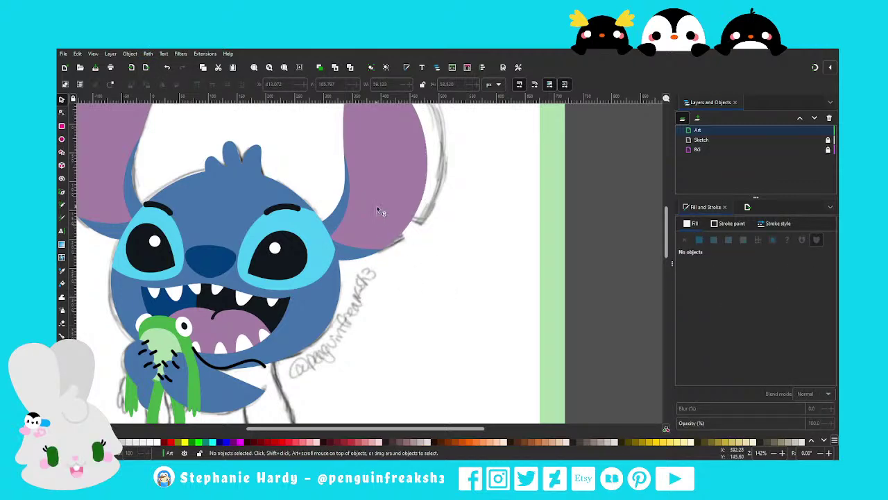
pyautogui.click(429, 209)
pyautogui.scroll(-2, 409, 268)
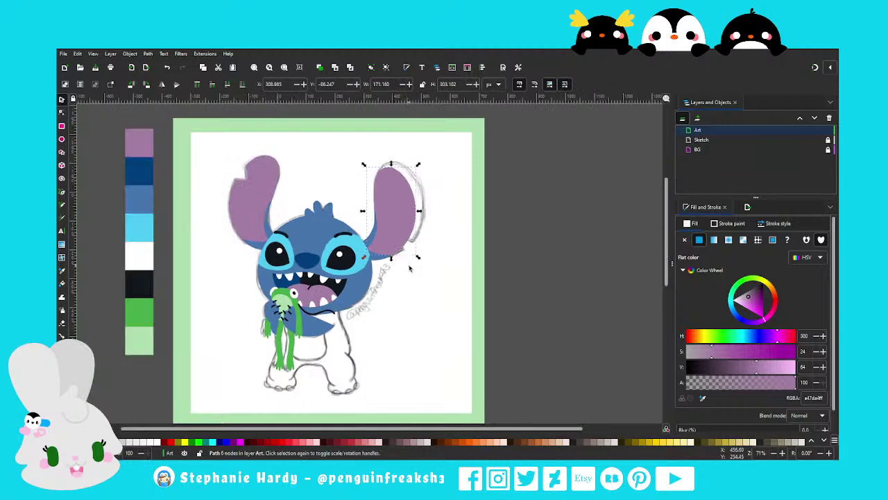
pyautogui.scroll(1, 444, 229)
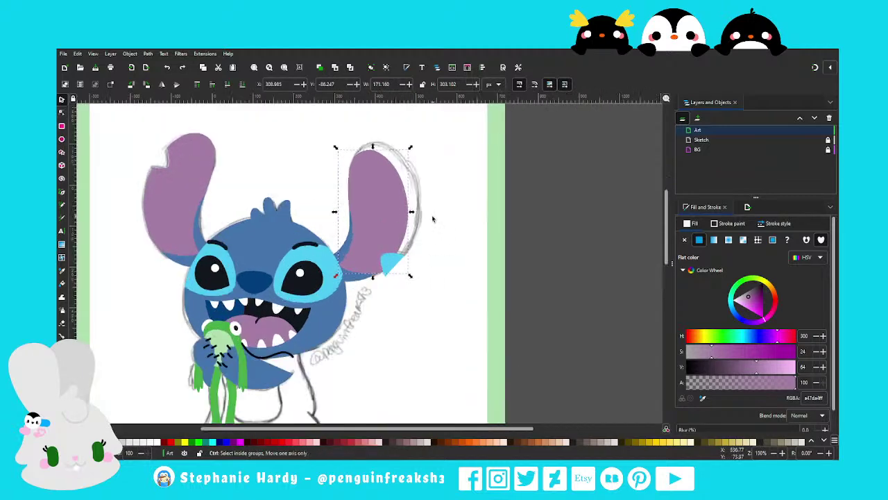
pyautogui.click(407, 294)
pyautogui.scroll(1, 399, 257)
pyautogui.scroll(1, 420, 244)
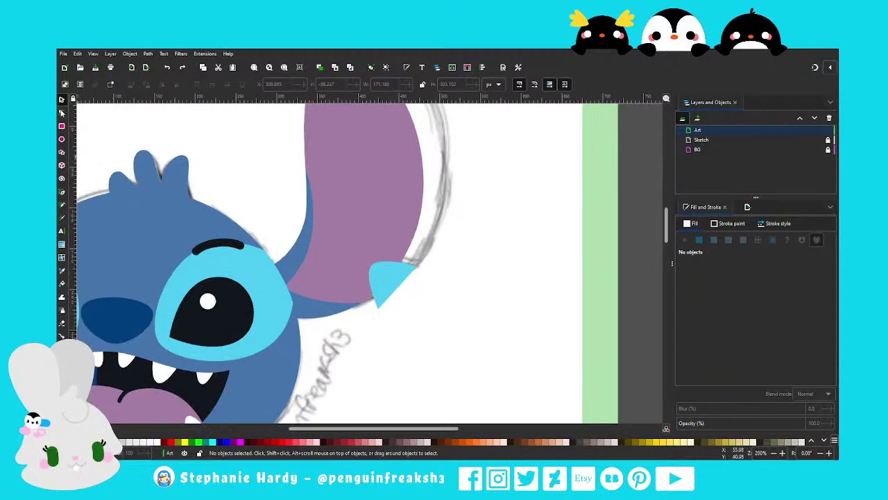
# Select the purple ear and light-blue triangle and subtract the triangle with Difference (Ctrl+-)
pyautogui.click(61, 113)
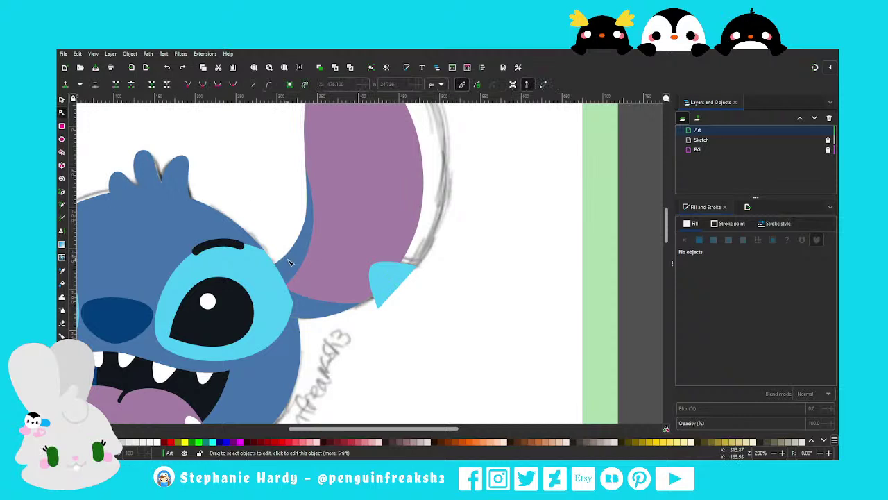
pyautogui.click(290, 262)
pyautogui.click(61, 99)
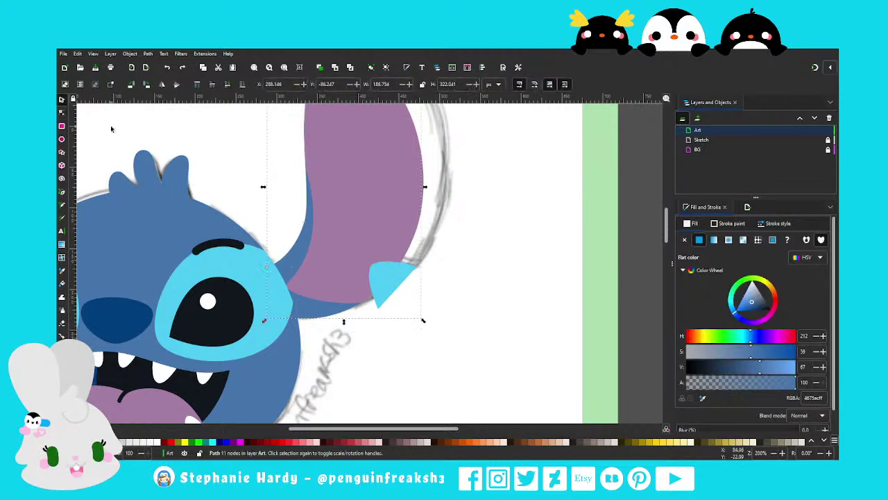
pyautogui.click(332, 269)
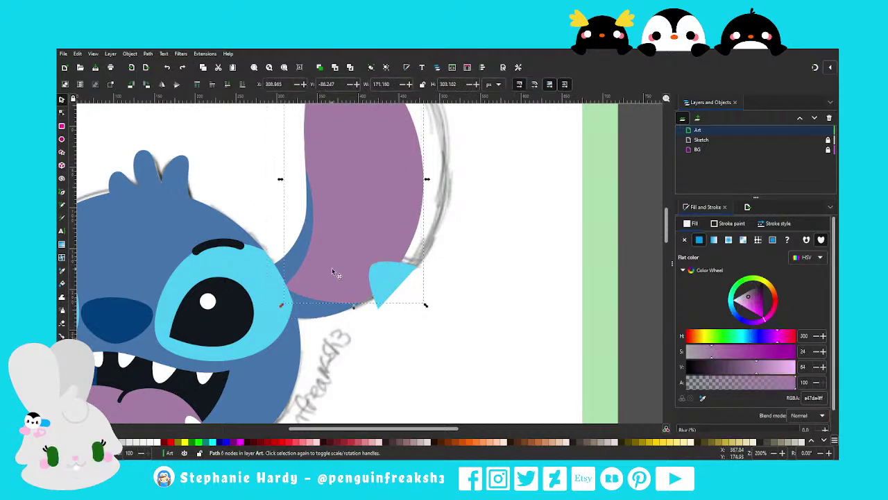
pyautogui.keyDown('shift'); pyautogui.click(394, 281); pyautogui.keyUp('shift')
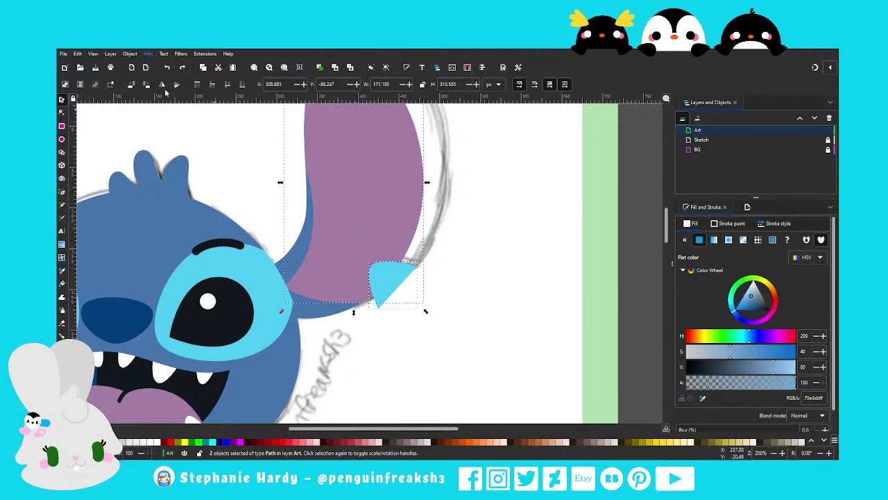
pyautogui.hotkey('ctrl', '-')
pyautogui.press('Escape')
pyautogui.scroll(-1, 456, 288)
# Save the Stitch drawing with Ctrl+S and zoom around to review the notched ears
pyautogui.scroll(-1, 456, 288)
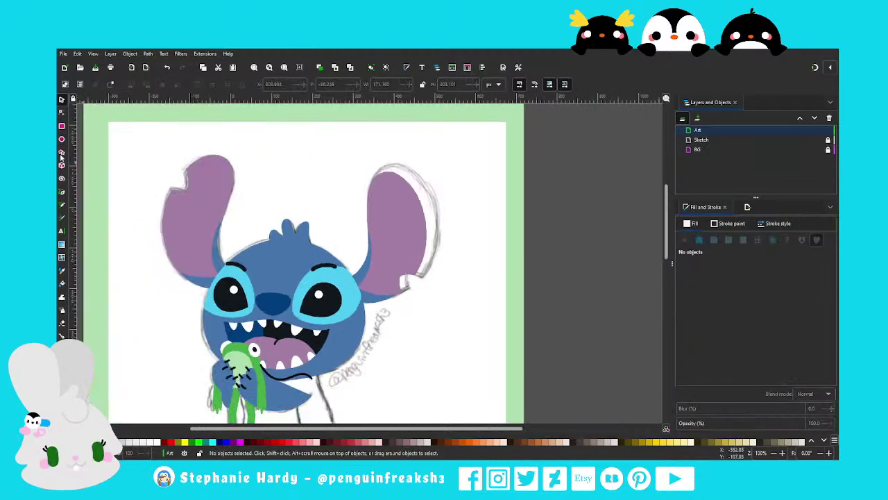
pyautogui.hotkey('ctrl', 's')
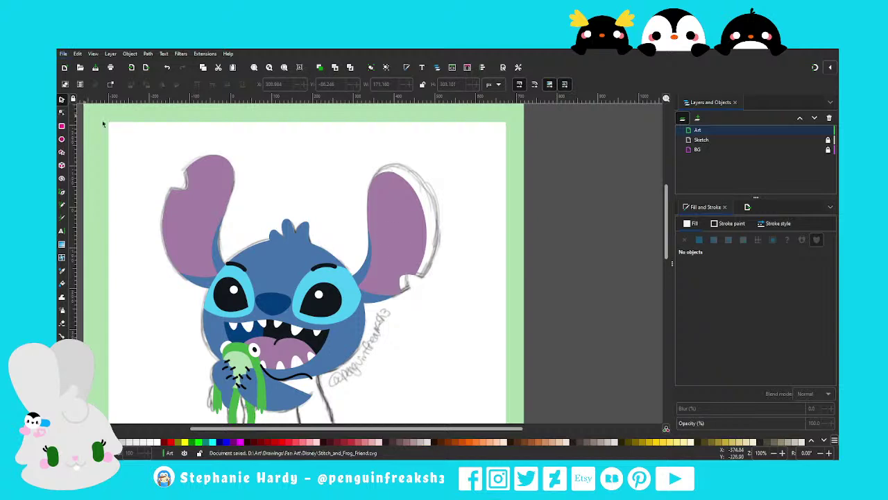
pyautogui.scroll(-1, 479, 262)
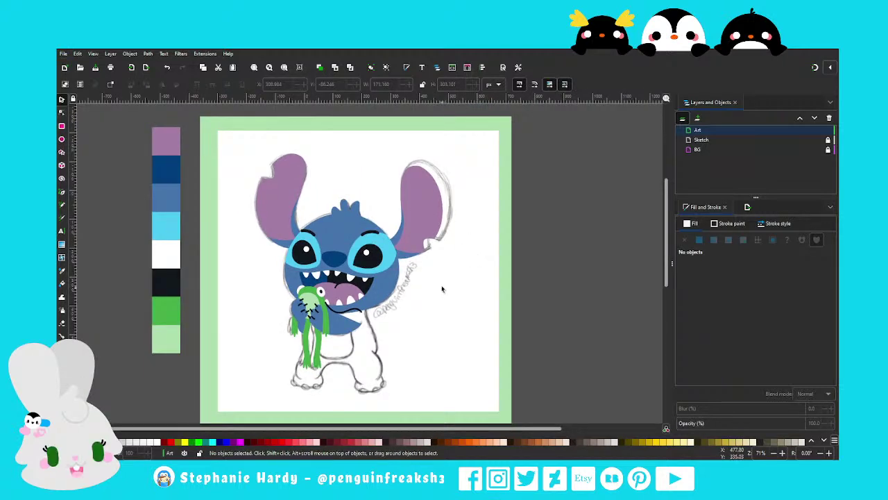
pyautogui.scroll(-1, 442, 289)
pyautogui.scroll(1, 422, 278)
pyautogui.scroll(-1, 341, 243)
pyautogui.scroll(1, 333, 297)
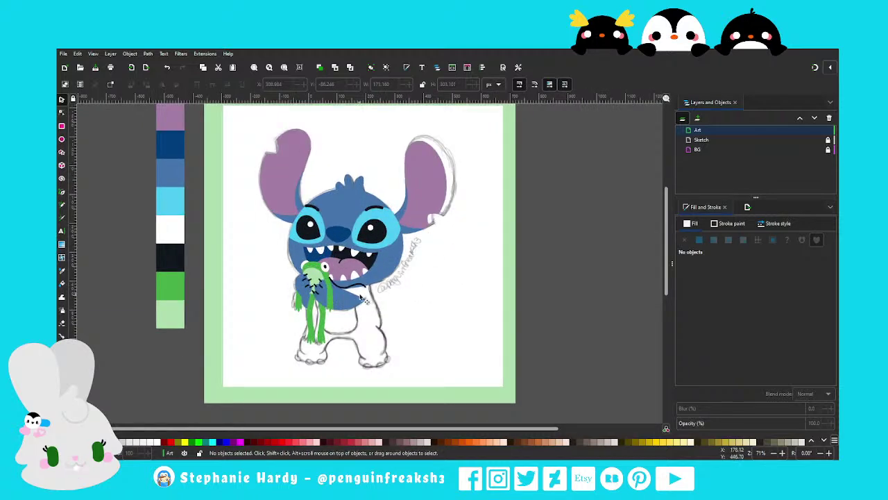
pyautogui.scroll(1, 355, 315)
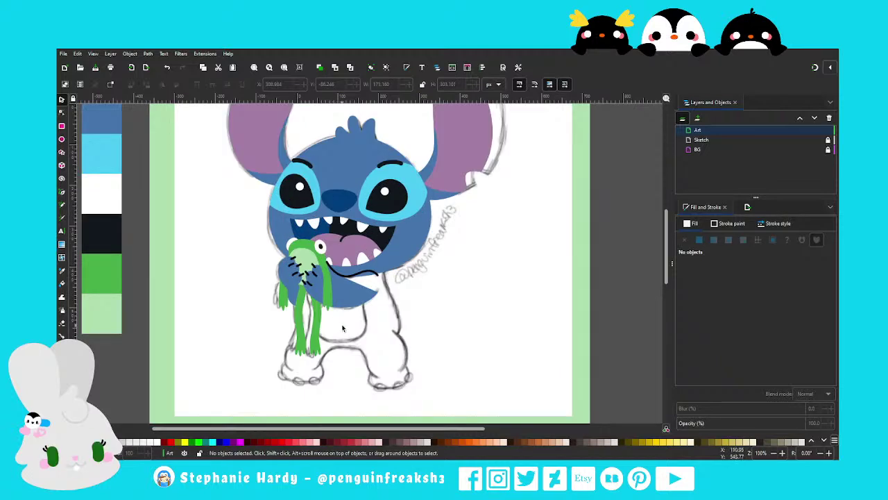
pyautogui.scroll(1, 342, 329)
pyautogui.scroll(1, 340, 326)
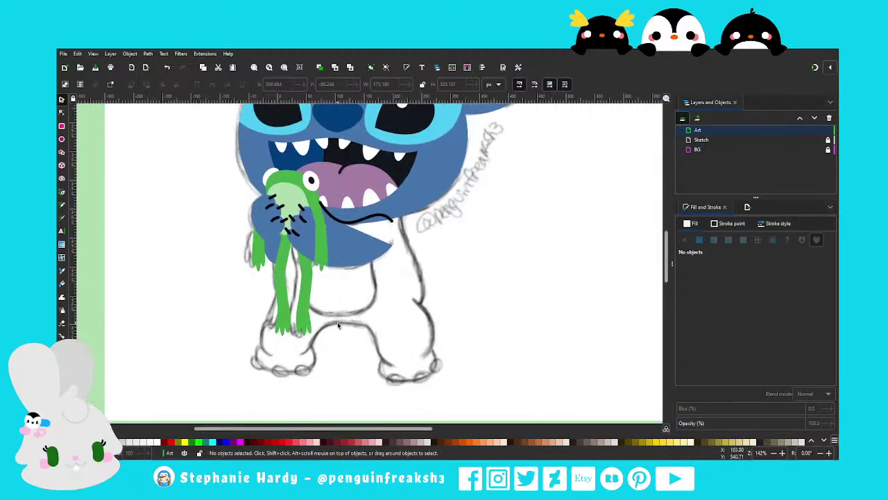
# Draw a closed triangle path from below the frog's mouth down onto the belly
pyautogui.click(63, 194)
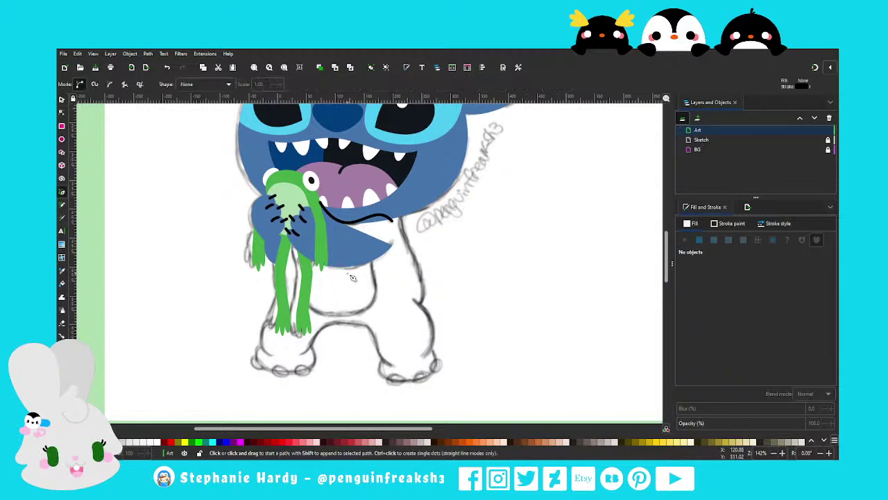
pyautogui.click(310, 237)
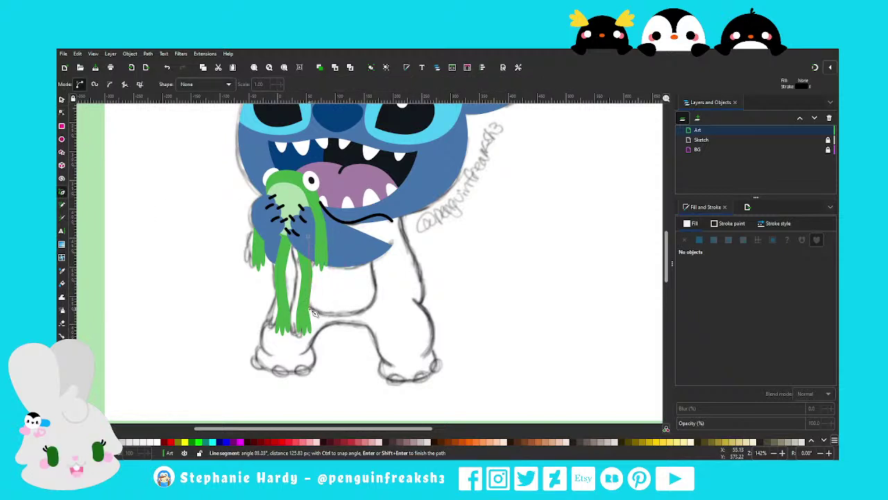
pyautogui.click(340, 313)
pyautogui.click(371, 249)
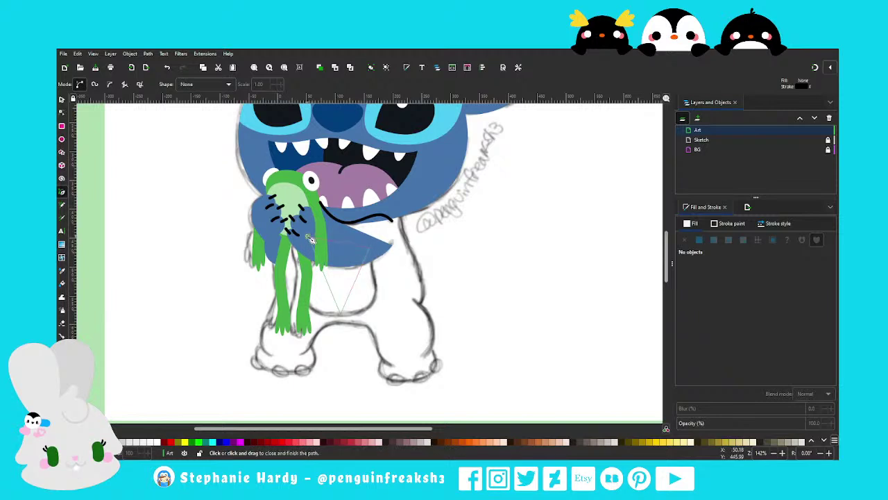
pyautogui.click(310, 237)
pyautogui.press('n')
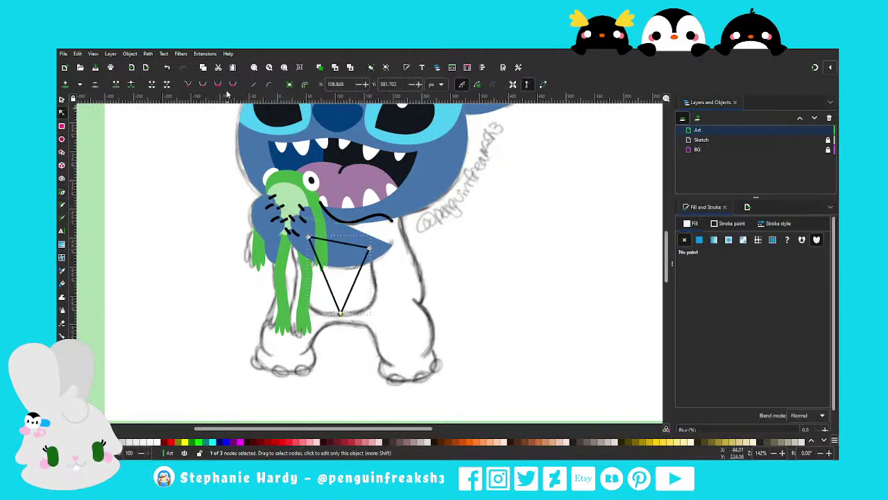
# Make the bottom node smooth and drag the sides into a U-shaped arm curve
pyautogui.click(217, 84)
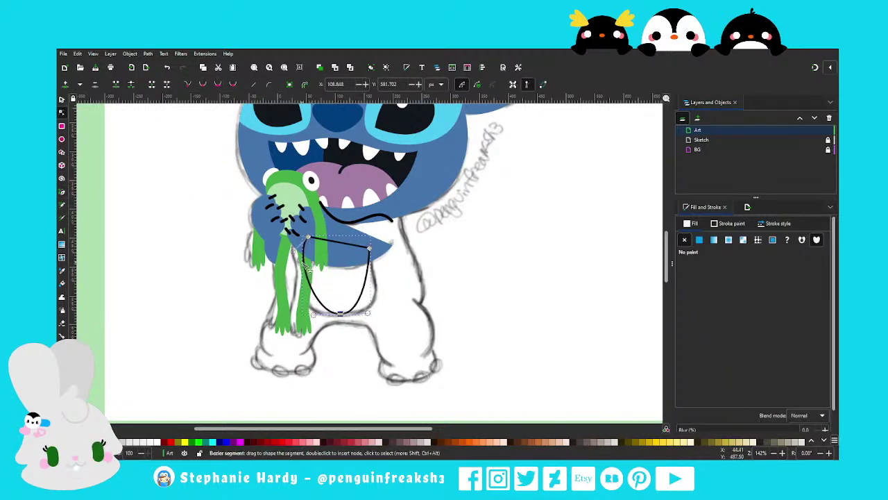
pyautogui.moveTo(317, 277); pyautogui.dragTo(300, 272)
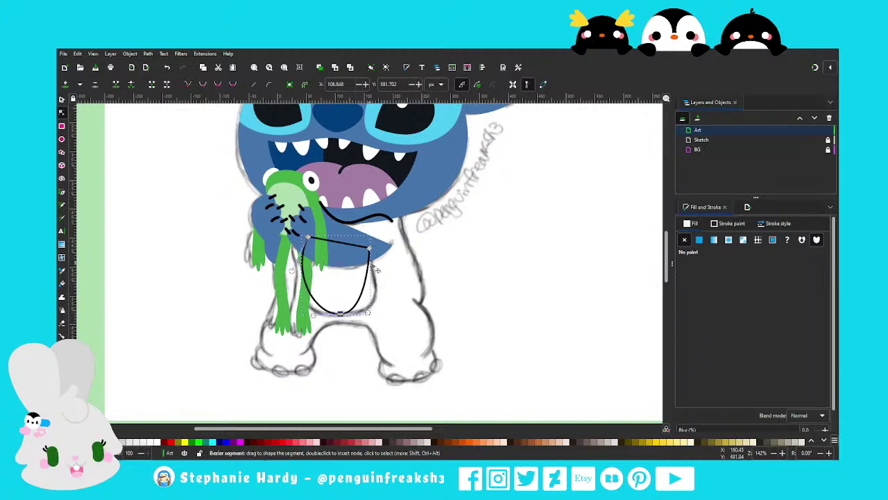
pyautogui.moveTo(368, 284); pyautogui.dragTo(374, 269)
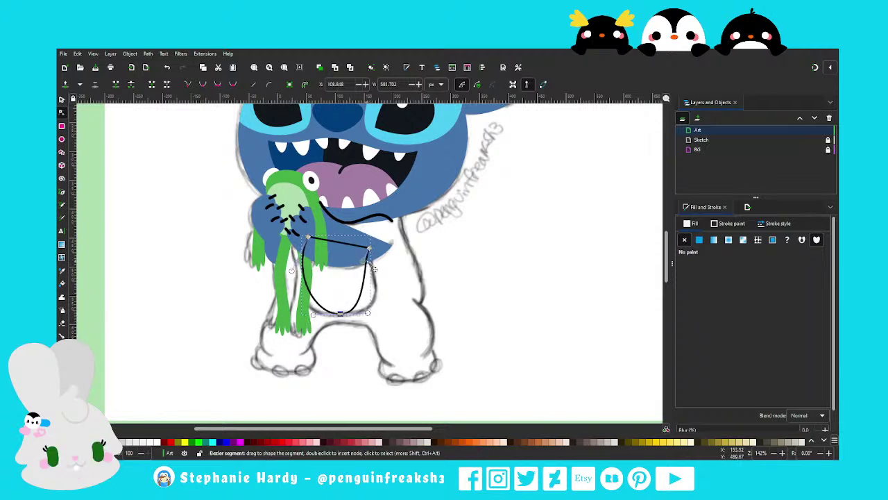
pyautogui.moveTo(368, 312)
pyautogui.mouseDown()
pyautogui.moveTo(388, 311)
pyautogui.moveTo(345, 316)
pyautogui.moveTo(395, 313)
pyautogui.mouseUp()
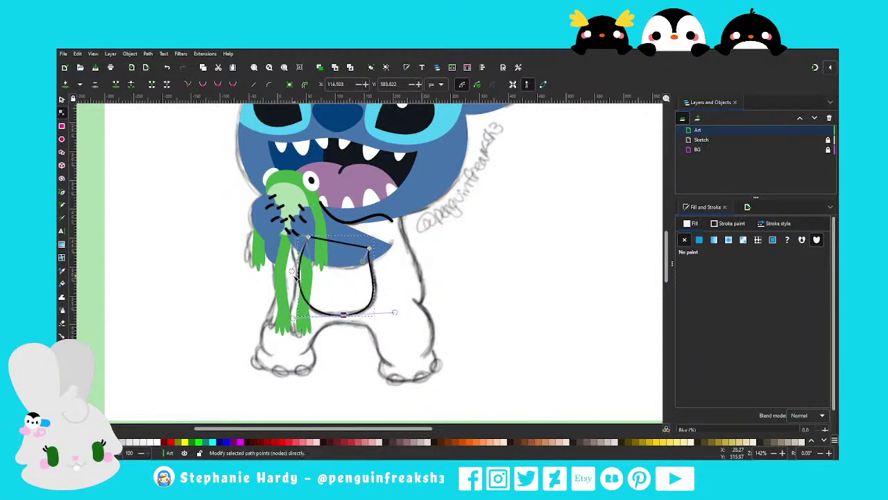
pyautogui.moveTo(310, 238); pyautogui.dragTo(306, 239)
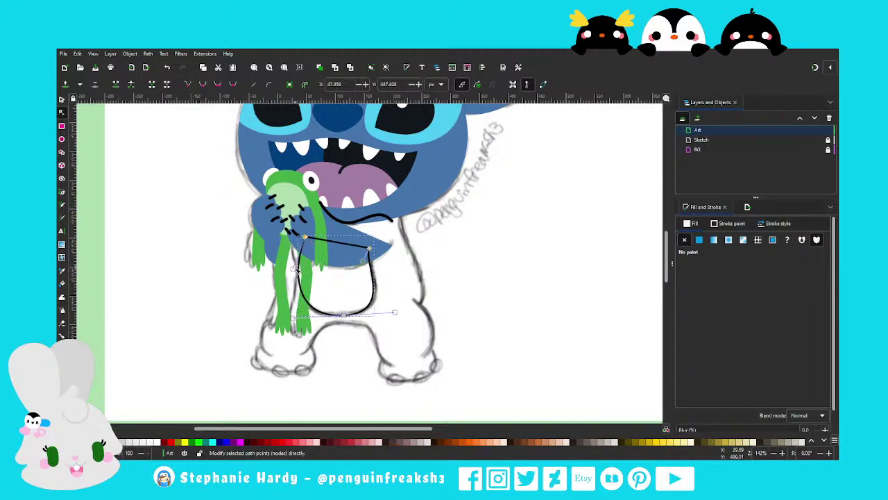
pyautogui.click(61, 101)
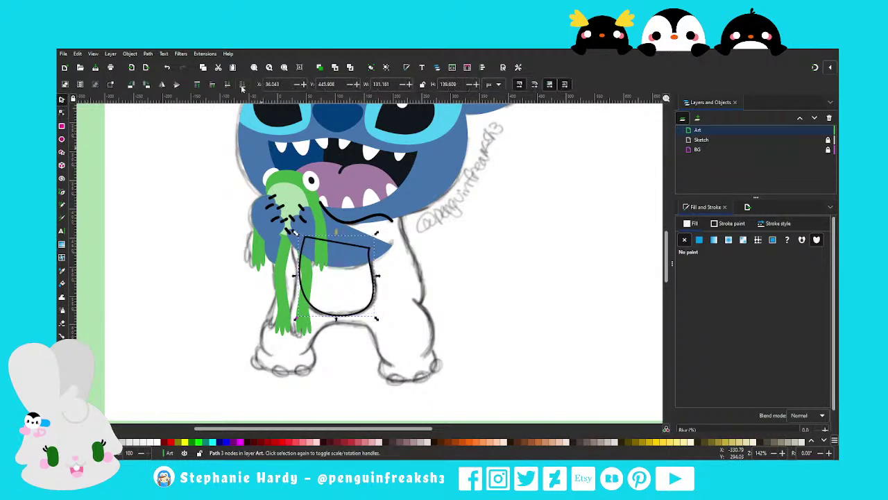
pyautogui.click(194, 277)
pyautogui.press('1')
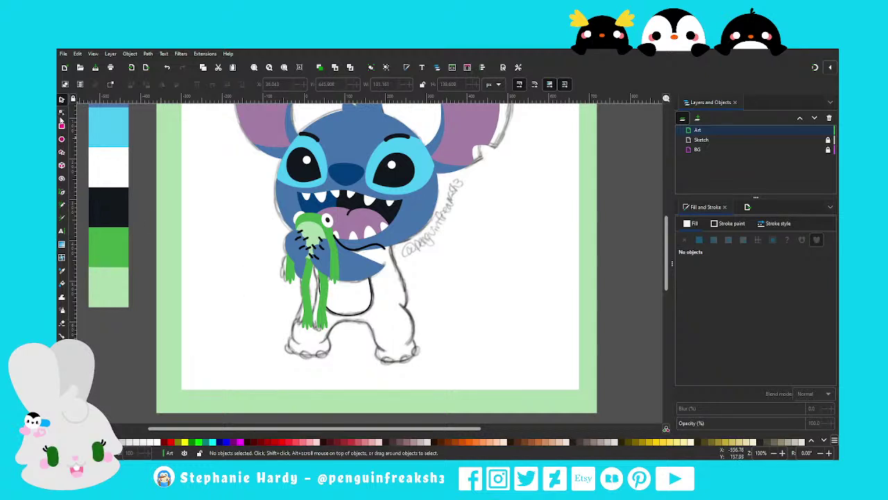
# Raise the arm shape's bottom point slightly and deselect to review it
pyautogui.click(61, 112)
pyautogui.click(351, 315)
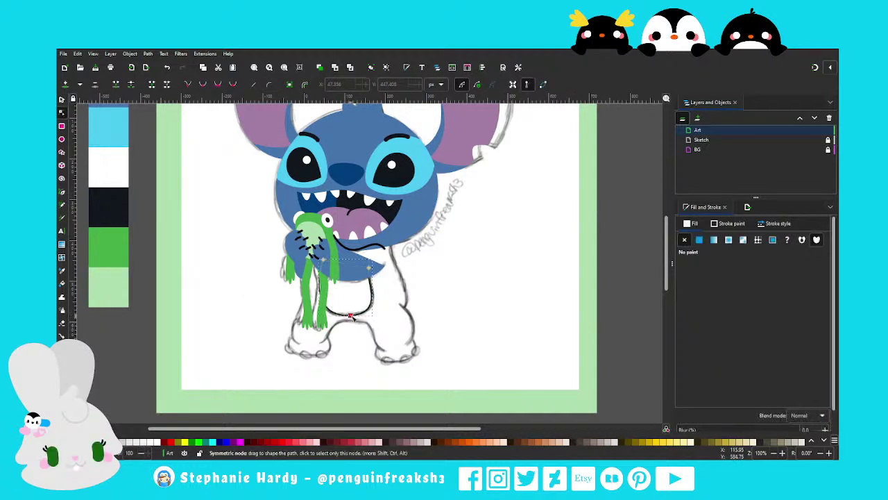
pyautogui.click(350, 316)
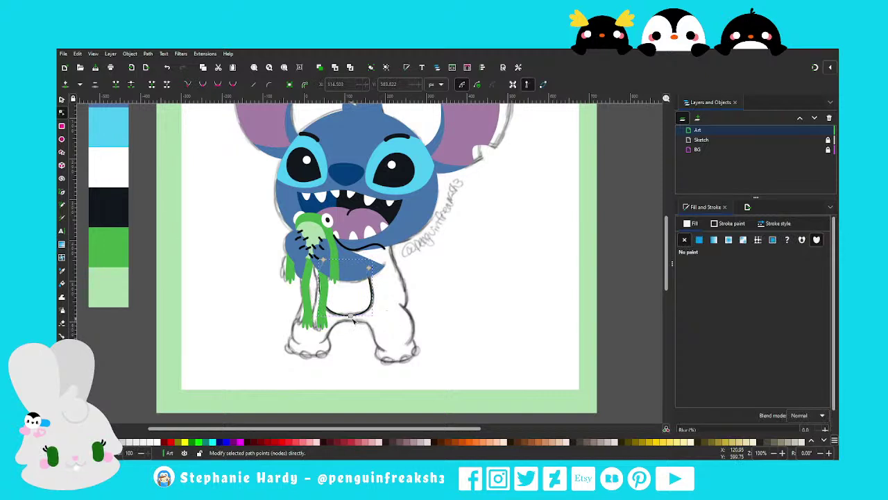
pyautogui.moveTo(351, 315); pyautogui.dragTo(351, 312)
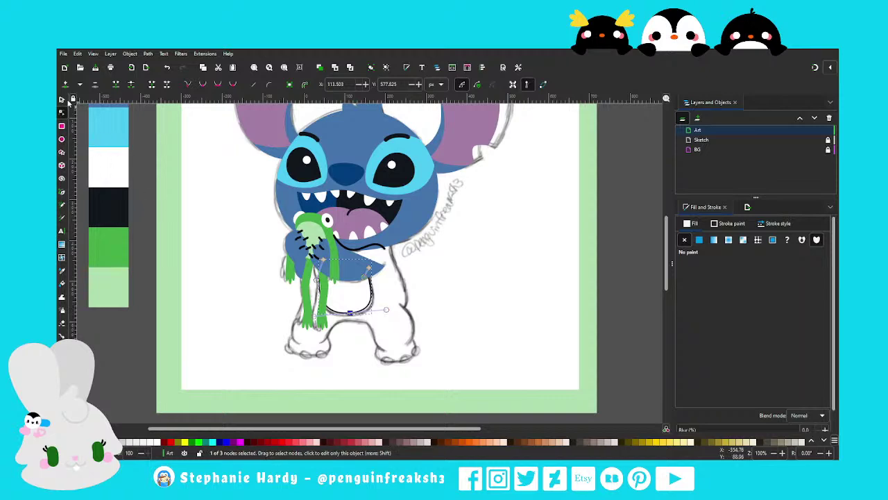
pyautogui.click(61, 99)
pyautogui.click(216, 252)
pyautogui.scroll(-1, 389, 327)
pyautogui.scroll(1, 394, 334)
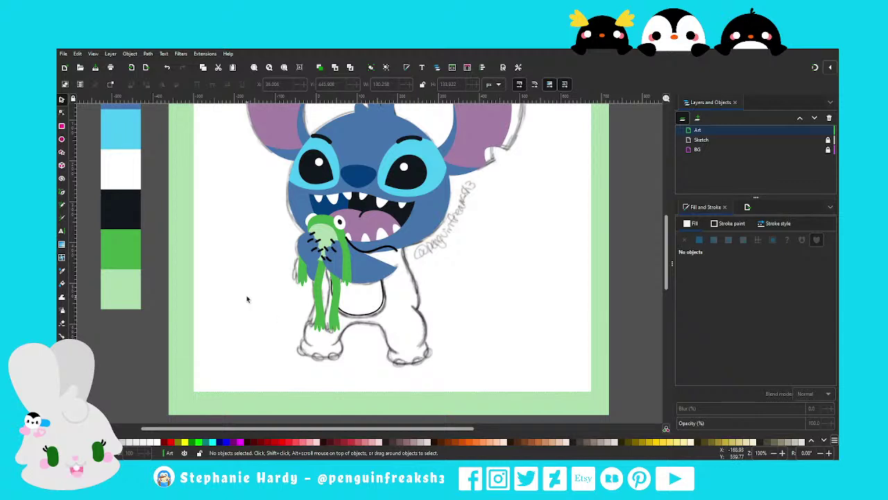
# Draw a closed five-point outline for the torso below Stitch's head
pyautogui.click(61, 191)
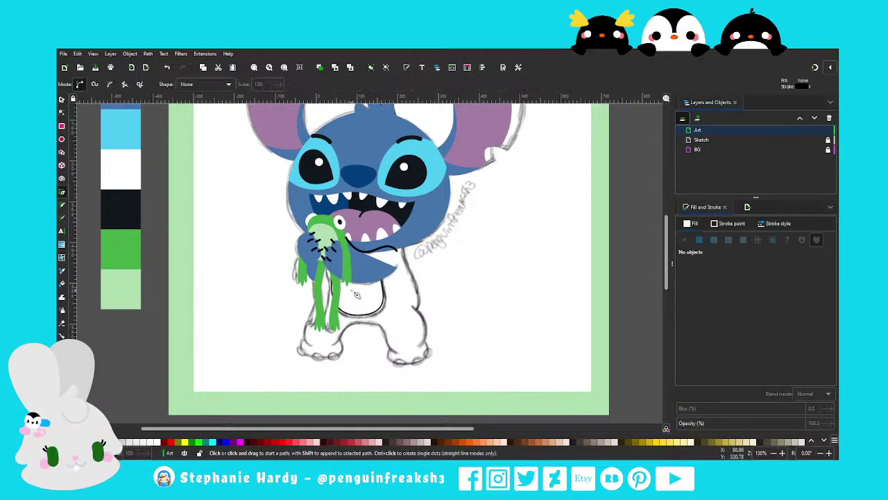
pyautogui.scroll(-1, 305, 297)
pyautogui.scroll(1, 351, 298)
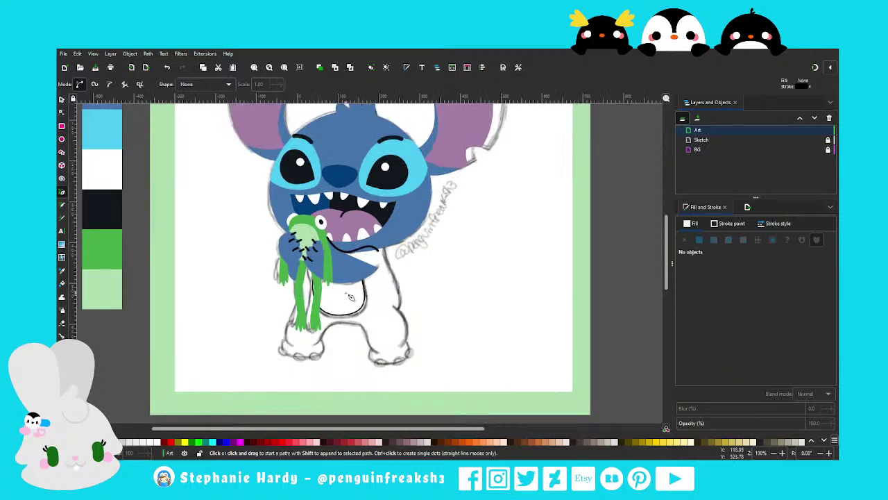
pyautogui.scroll(1, 351, 298)
pyautogui.click(400, 223)
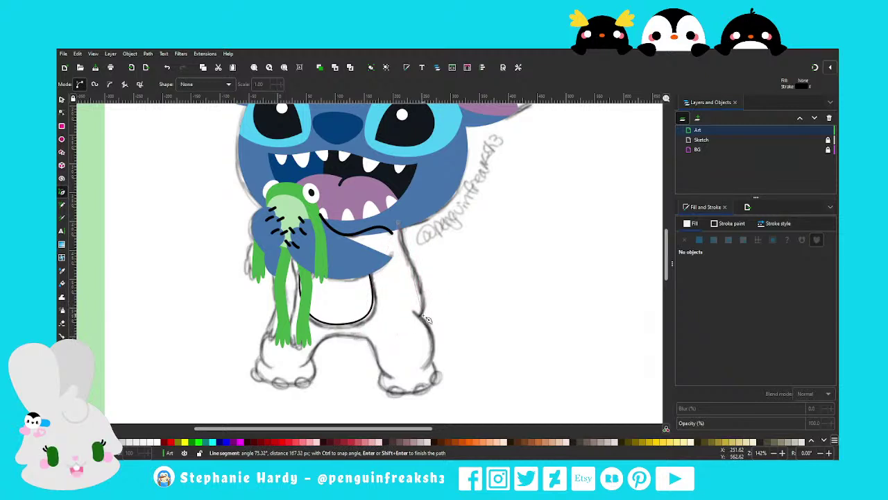
pyautogui.click(418, 313)
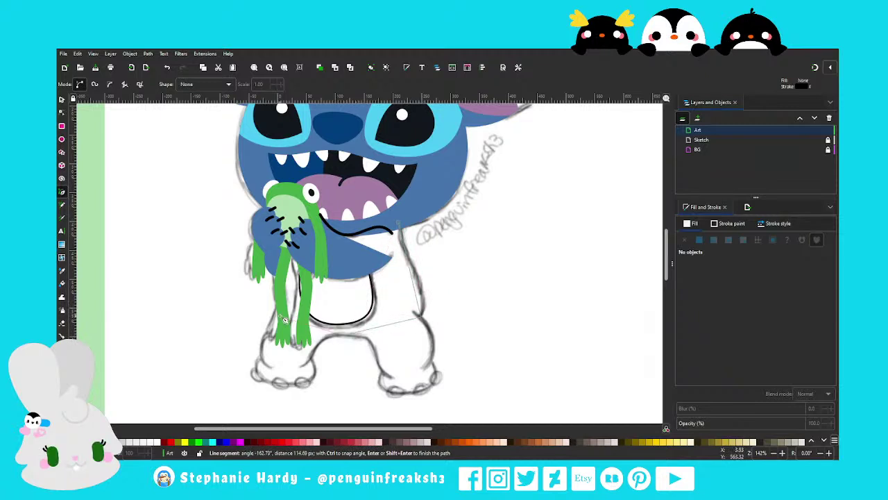
pyautogui.click(344, 333)
pyautogui.click(282, 313)
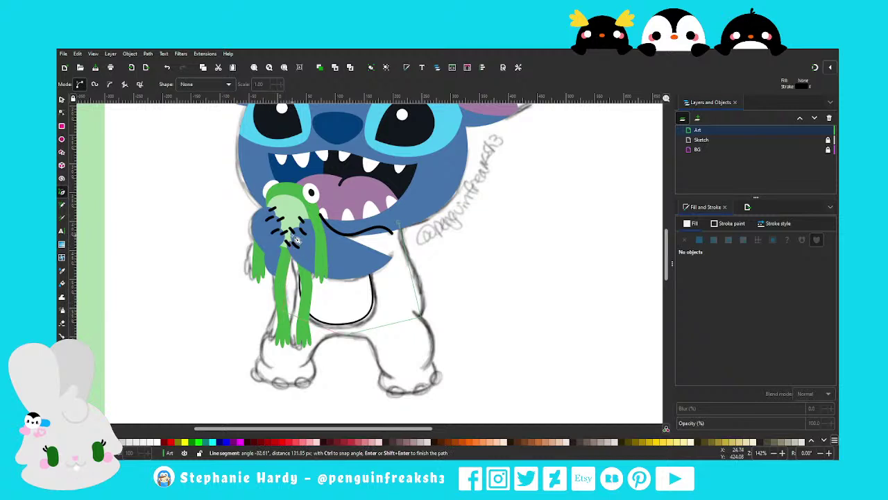
pyautogui.click(292, 233)
pyautogui.click(394, 224)
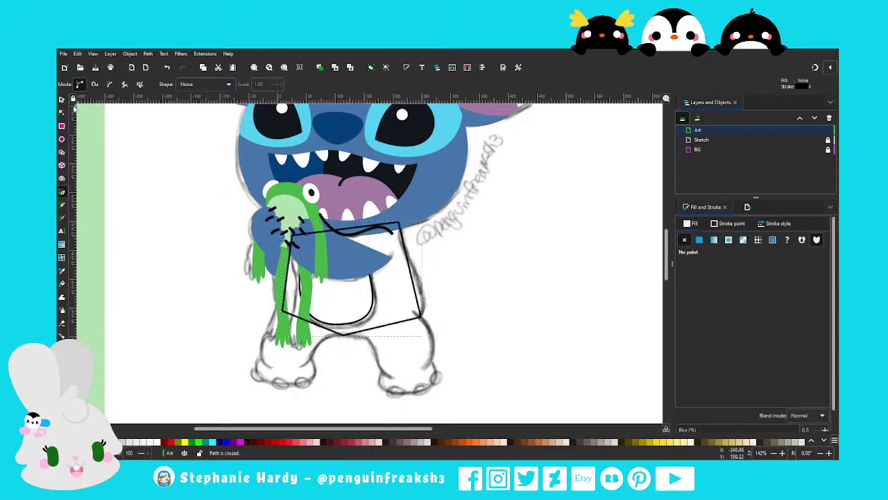
# Convert the outline's bottom-right nodes into smooth curve nodes
pyautogui.click(61, 99)
pyautogui.click(61, 112)
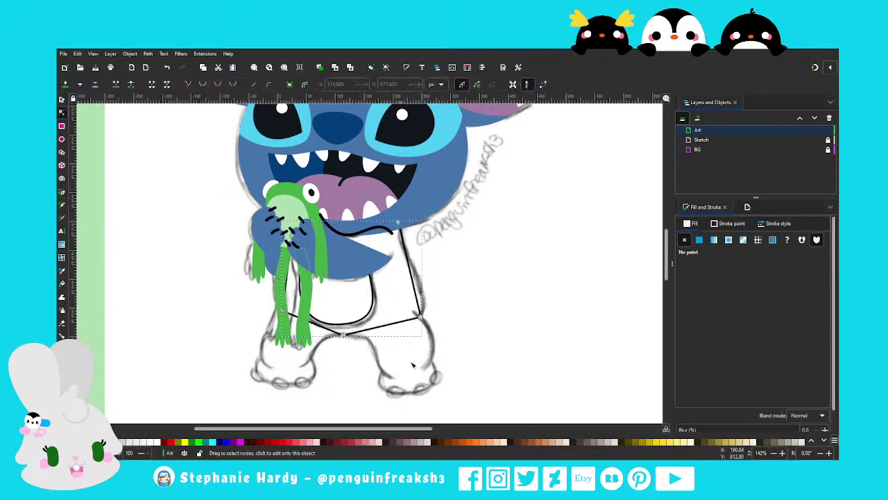
pyautogui.moveTo(448, 383); pyautogui.dragTo(332, 308)
pyautogui.click(219, 84)
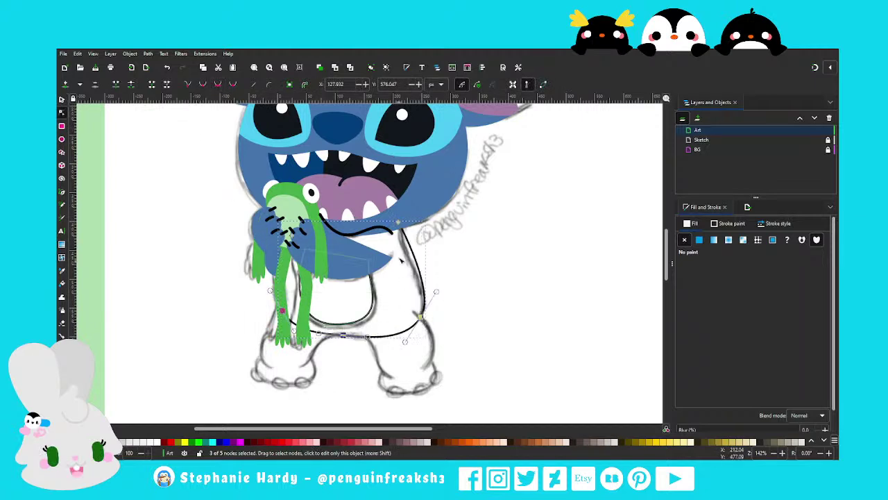
# Reshape the outline so its right side and bottom curve match the sketched belly
pyautogui.moveTo(397, 230); pyautogui.dragTo(396, 248)
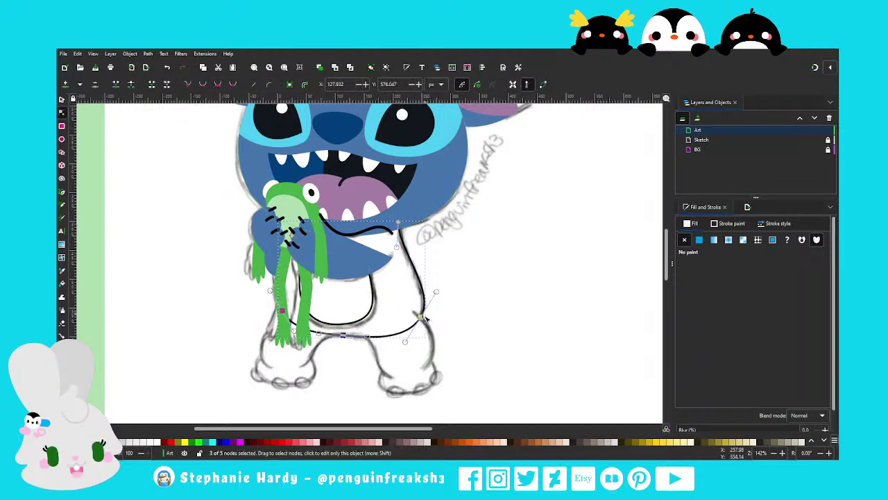
pyautogui.moveTo(421, 320); pyautogui.dragTo(431, 282)
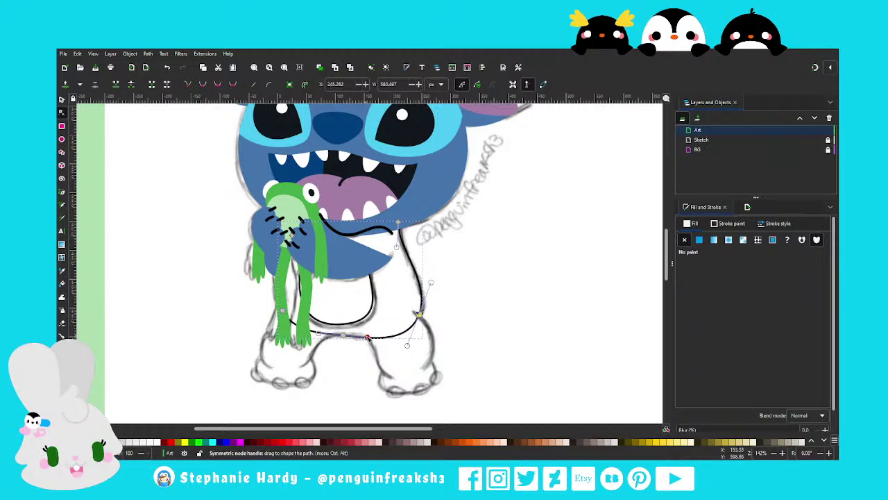
pyautogui.moveTo(367, 336); pyautogui.dragTo(371, 332)
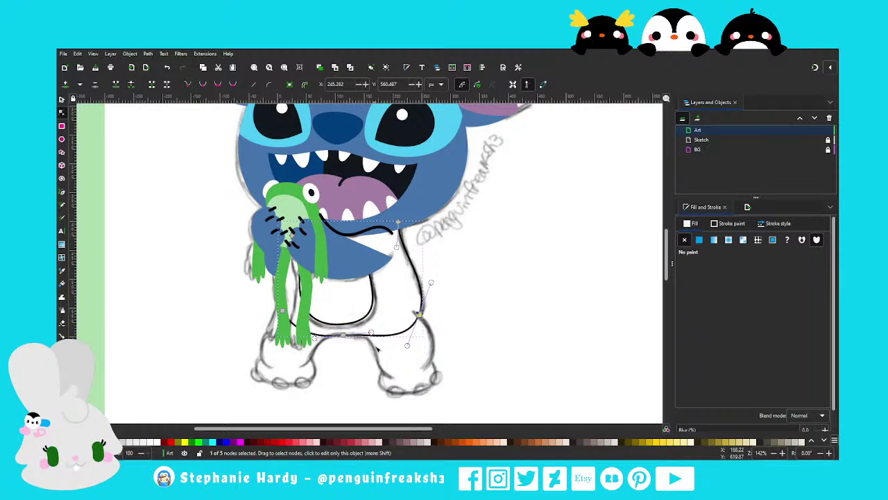
pyautogui.moveTo(397, 245); pyautogui.dragTo(396, 258)
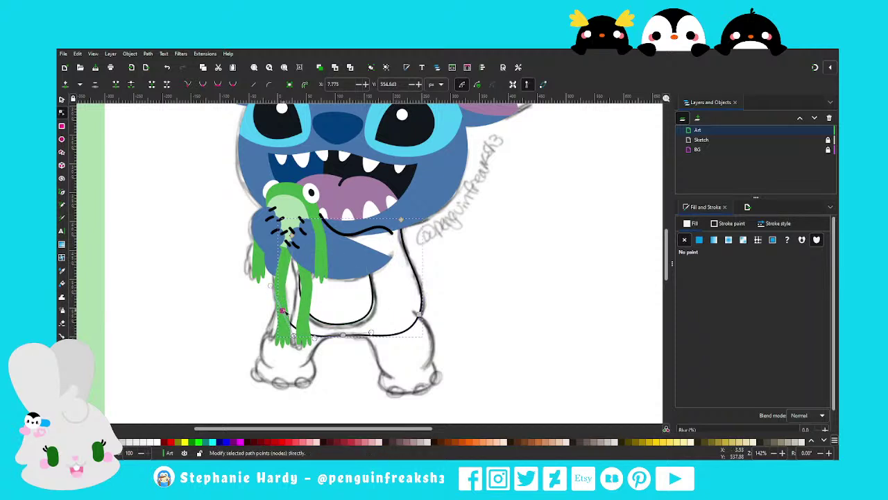
pyautogui.moveTo(282, 310); pyautogui.dragTo(282, 308)
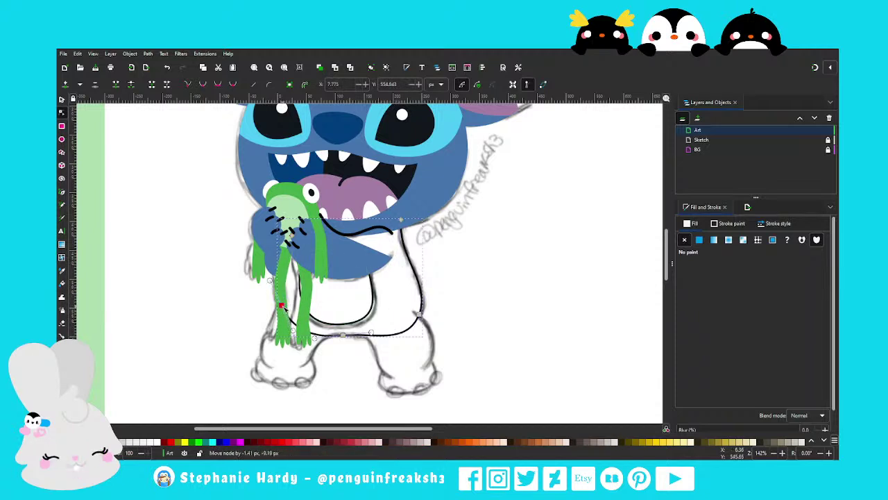
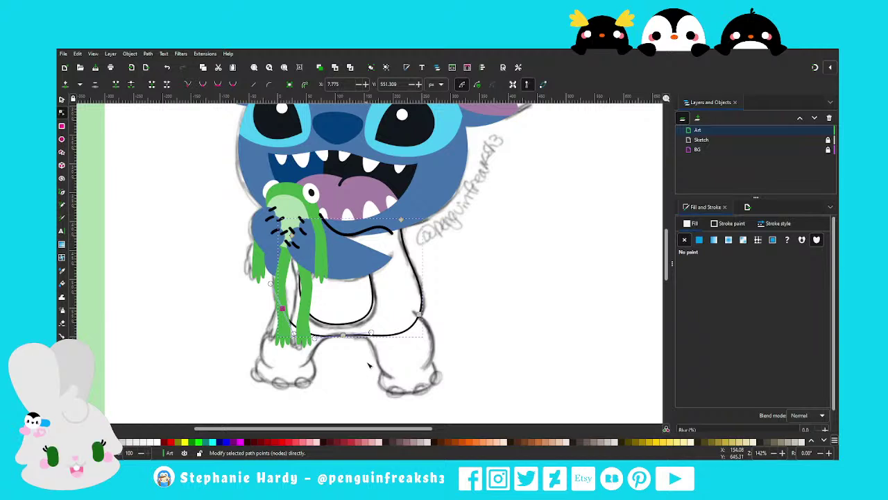
# Trace the right leg and foot as a closed four-point Pen path
pyautogui.scroll(-1, 364, 363)
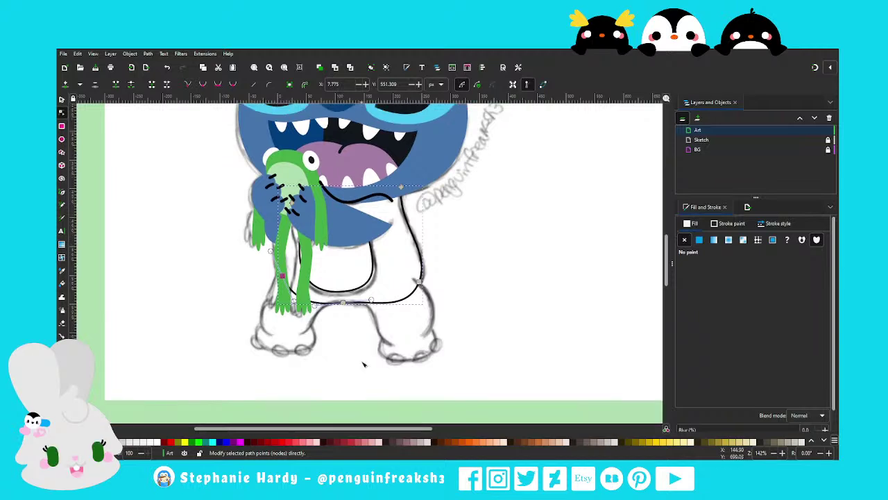
pyautogui.click(62, 192)
pyautogui.scroll(1, 399, 331)
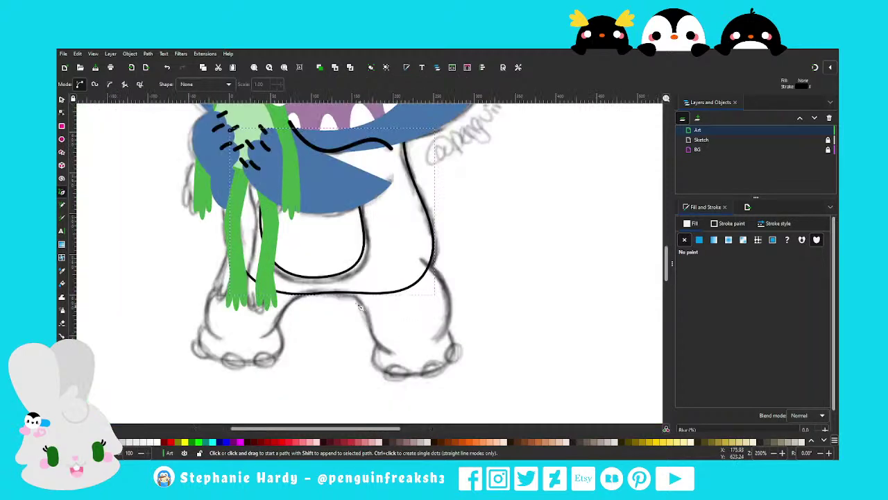
pyautogui.click(430, 266)
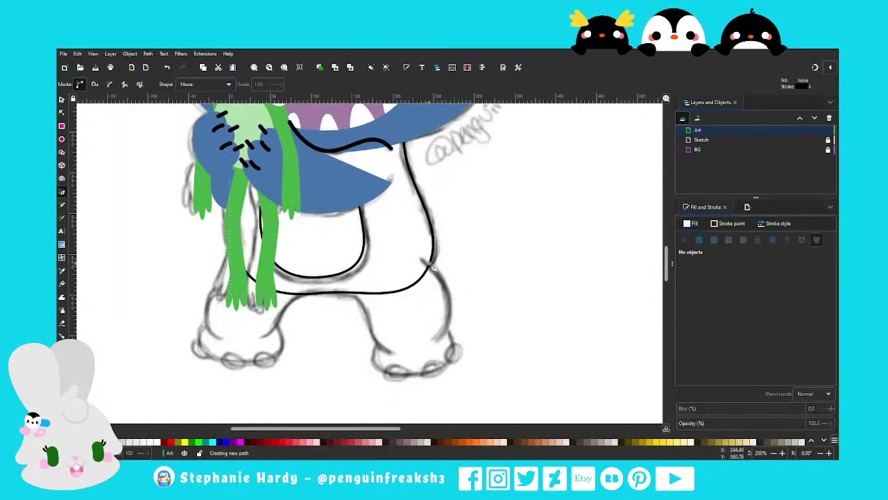
pyautogui.click(457, 365)
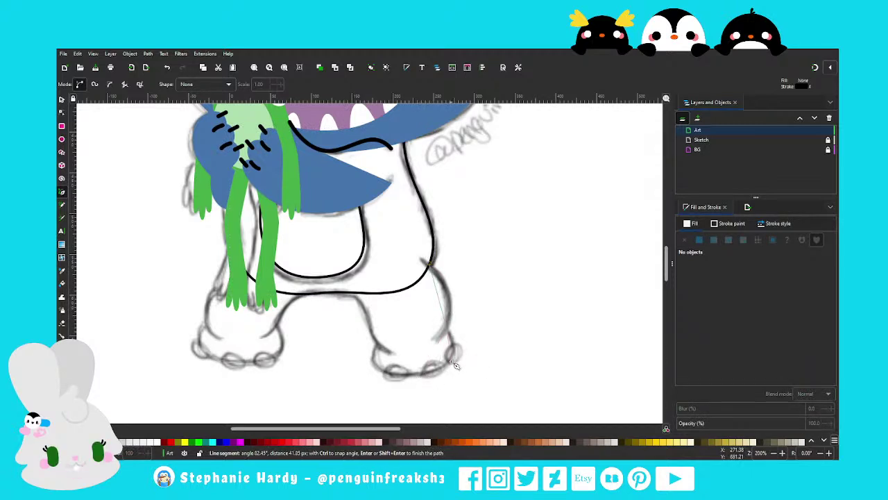
pyautogui.click(389, 374)
pyautogui.click(346, 297)
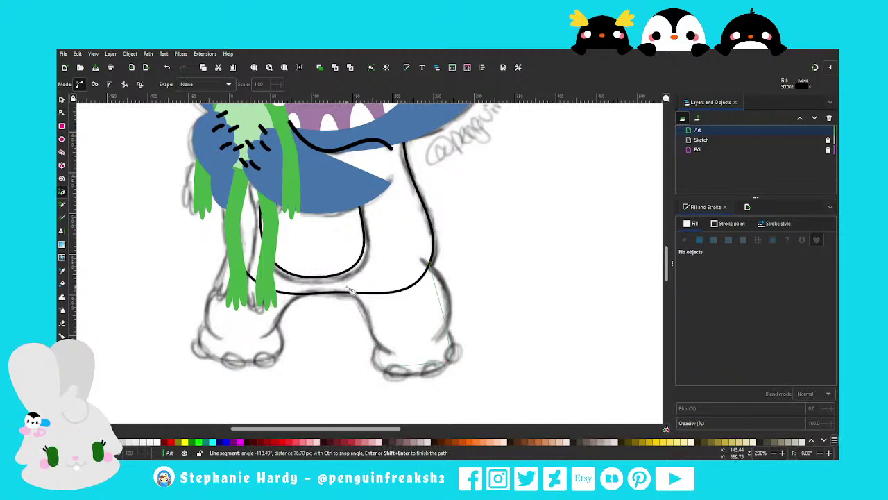
pyautogui.click(429, 265)
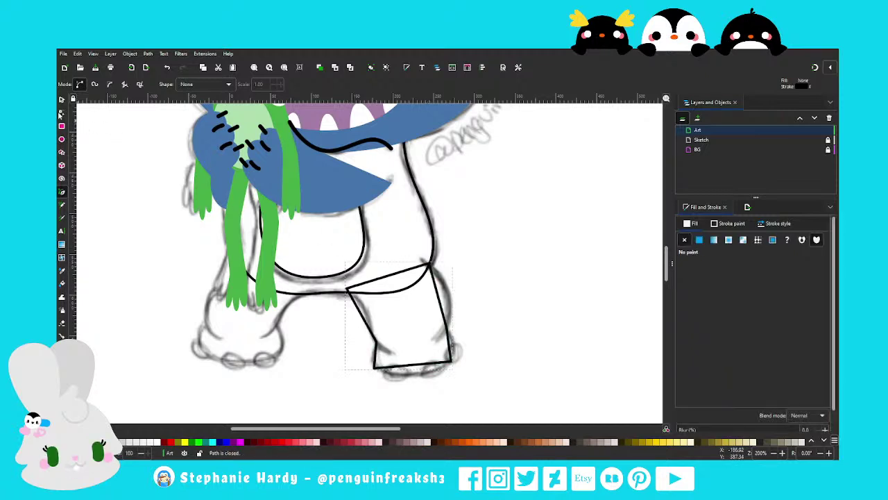
# Curve the leg's edges and smooth the bottom nodes to round the foot
pyautogui.press('n')
pyautogui.moveTo(433, 277); pyautogui.dragTo(434, 272)
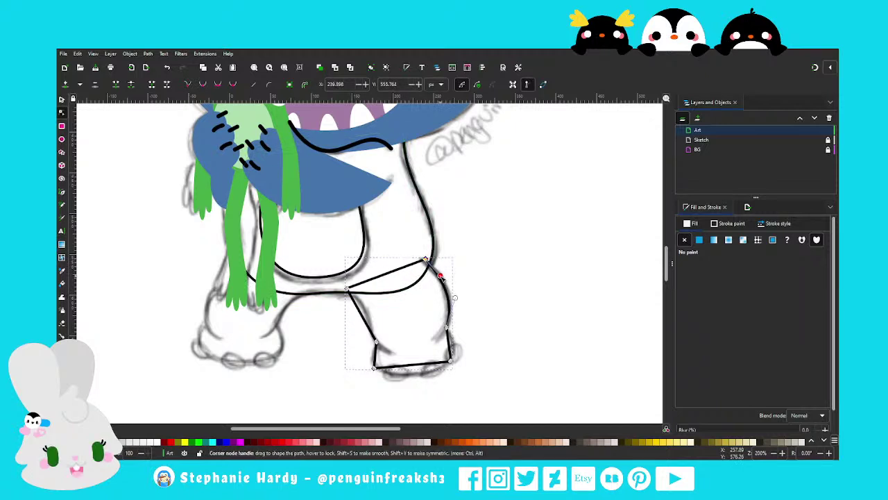
pyautogui.moveTo(435, 272); pyautogui.dragTo(444, 272)
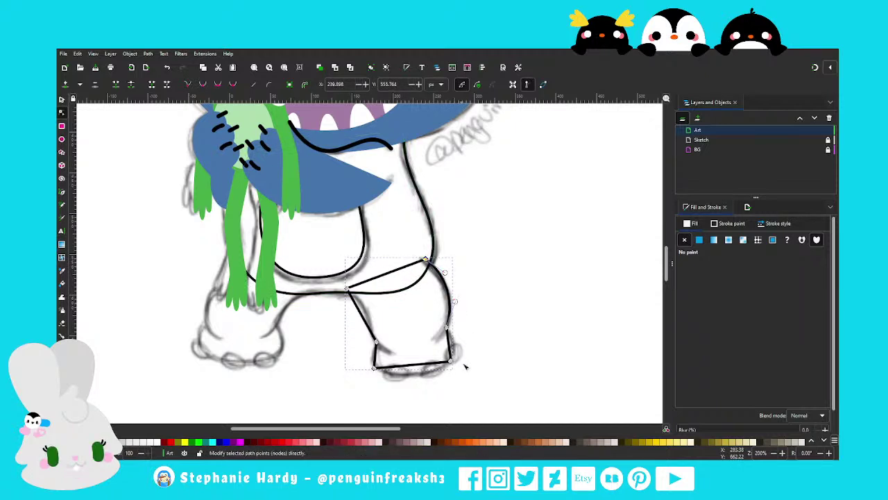
pyautogui.moveTo(465, 381)
pyautogui.mouseDown()
pyautogui.moveTo(365, 371)
pyautogui.moveTo(366, 357)
pyautogui.mouseUp()
pyautogui.click(221, 84)
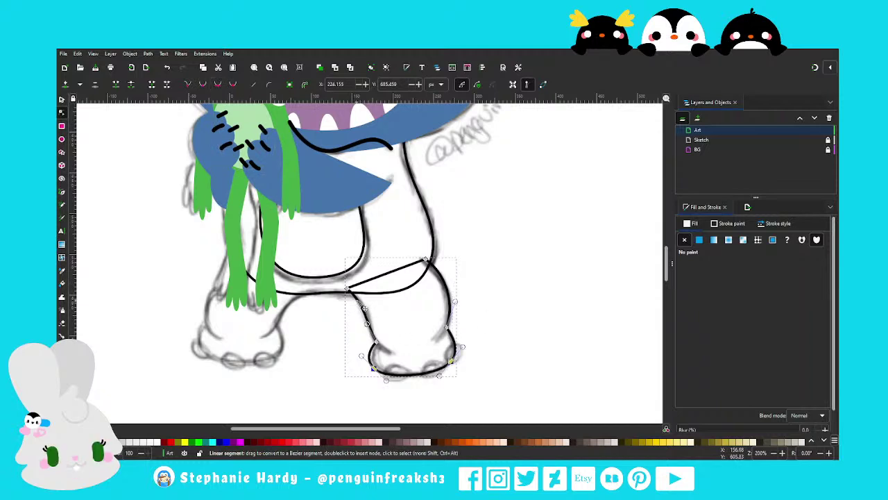
pyautogui.moveTo(367, 319); pyautogui.dragTo(361, 328)
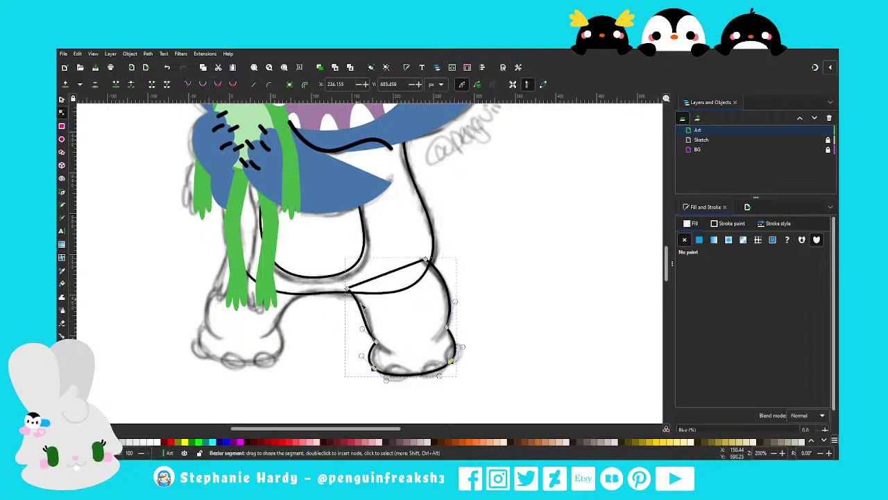
pyautogui.moveTo(455, 304); pyautogui.dragTo(454, 307)
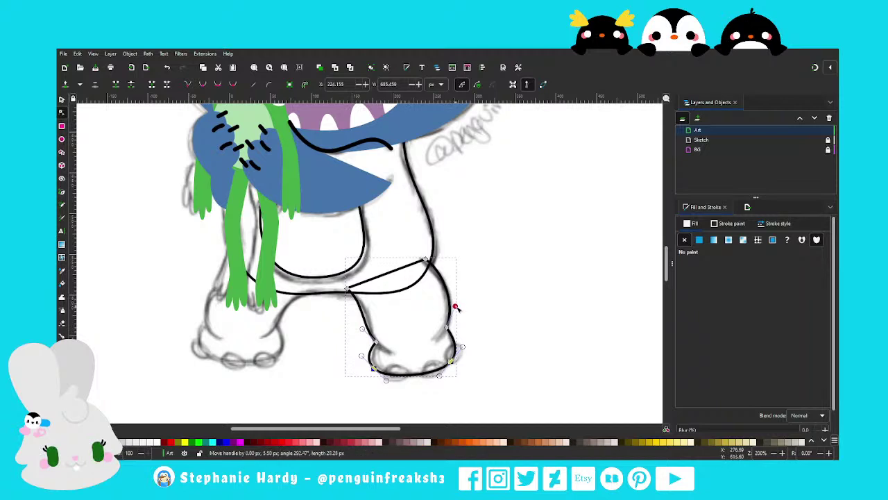
pyautogui.moveTo(372, 368); pyautogui.dragTo(377, 370)
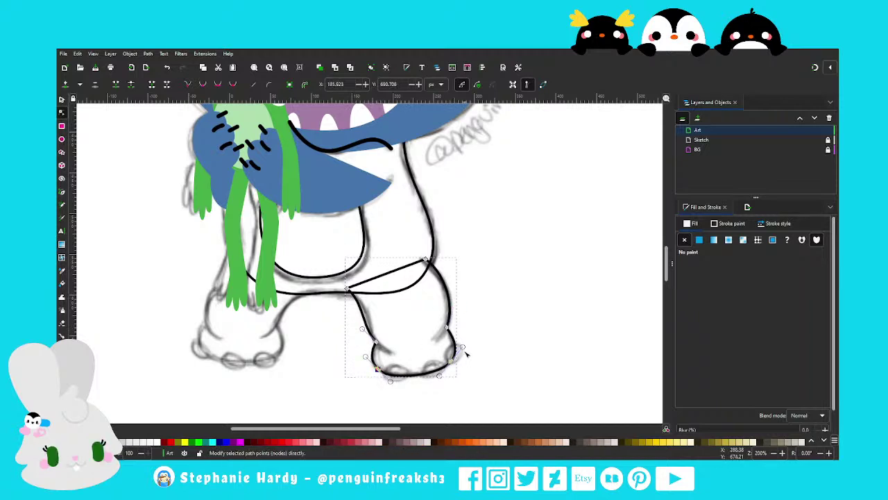
pyautogui.moveTo(463, 347); pyautogui.dragTo(460, 347)
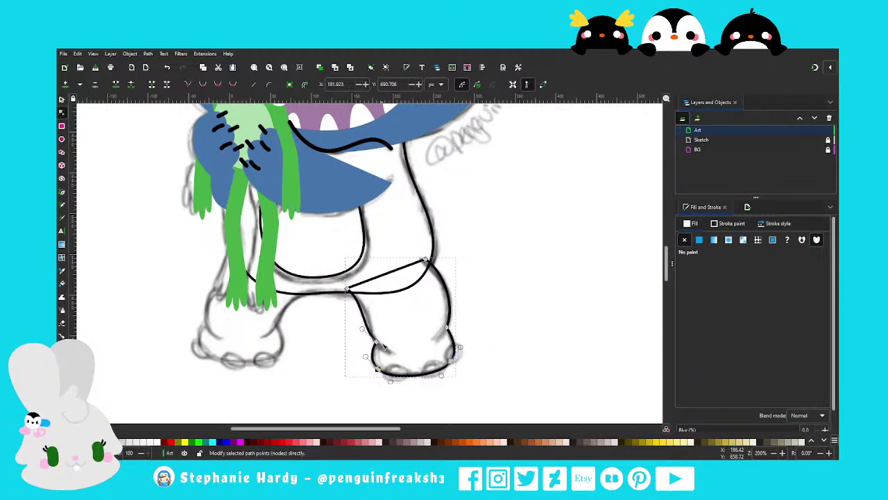
pyautogui.keyDown('ctrl'); pyautogui.scroll(-1, 382, 341); pyautogui.keyUp('ctrl')
pyautogui.click(61, 99)
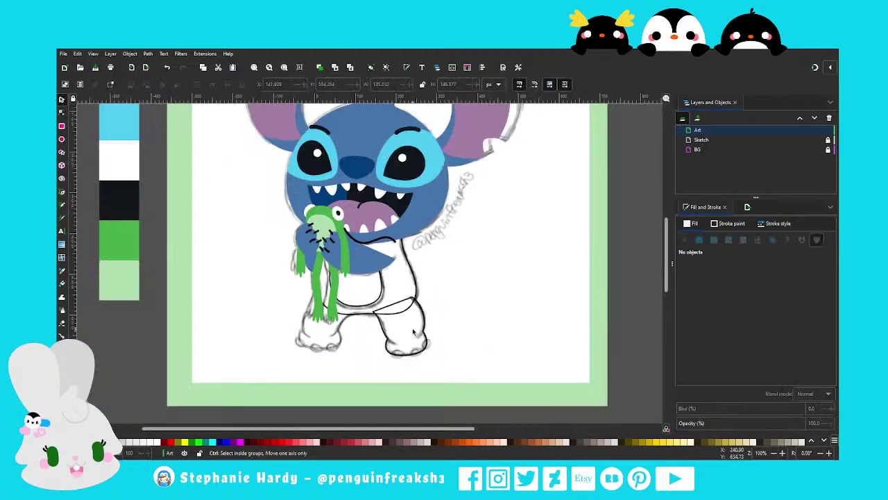
# Draw an oval toe pad under the foot, coloured the nose's dark blue
pyautogui.keyDown('ctrl'); pyautogui.scroll(-1, 412, 368); pyautogui.keyUp('ctrl')
pyautogui.scroll(1, 413, 368)
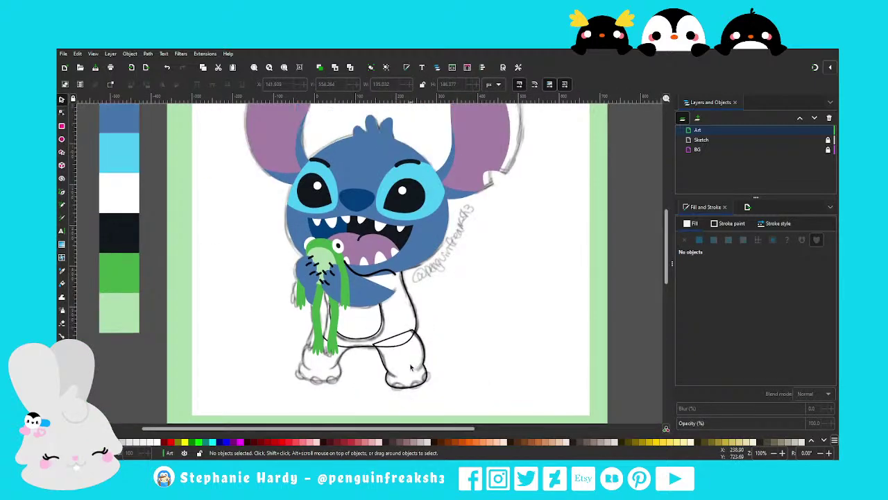
pyautogui.keyDown('ctrl'); pyautogui.scroll(-1, 386, 292); pyautogui.keyUp('ctrl')
pyautogui.keyDown('ctrl'); pyautogui.scroll(1, 371, 303); pyautogui.keyUp('ctrl')
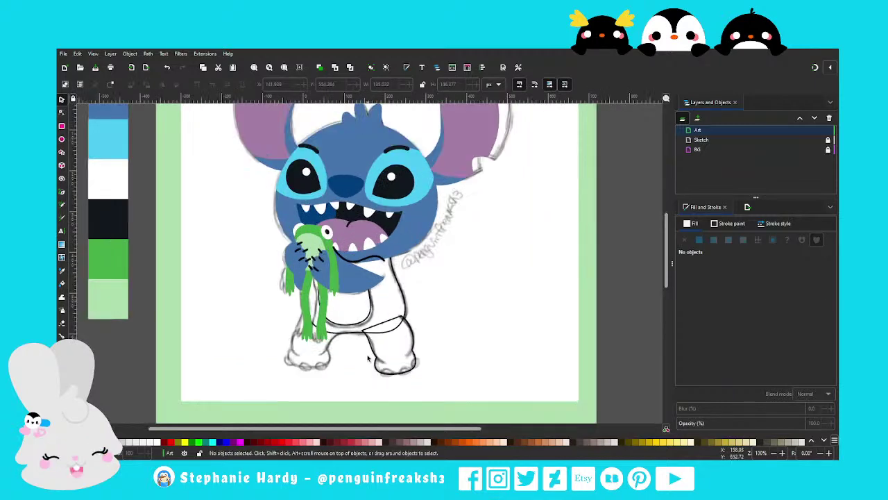
pyautogui.keyDown('ctrl'); pyautogui.scroll(1, 363, 379); pyautogui.keyUp('ctrl')
pyautogui.keyDown('ctrl'); pyautogui.scroll(1, 337, 345); pyautogui.keyUp('ctrl')
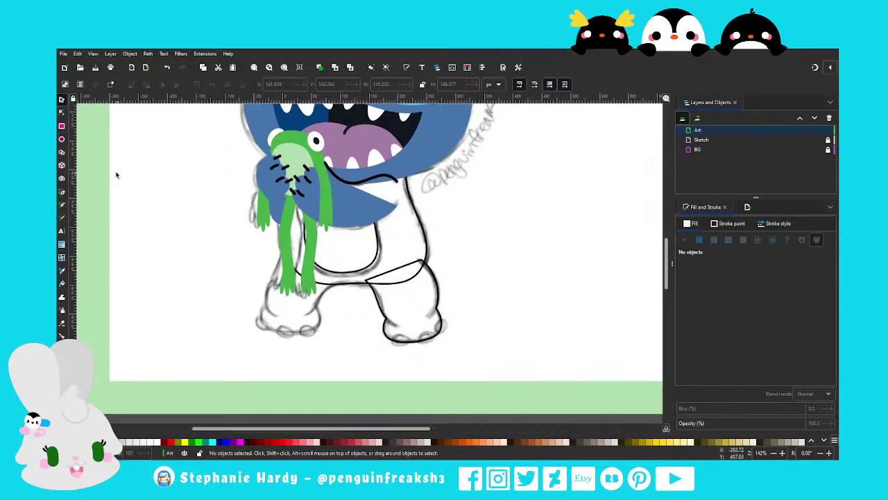
pyautogui.click(61, 138)
pyautogui.moveTo(373, 328); pyautogui.dragTo(406, 351)
pyautogui.keyDown('ctrl'); pyautogui.scroll(-1, 414, 361); pyautogui.keyUp('ctrl')
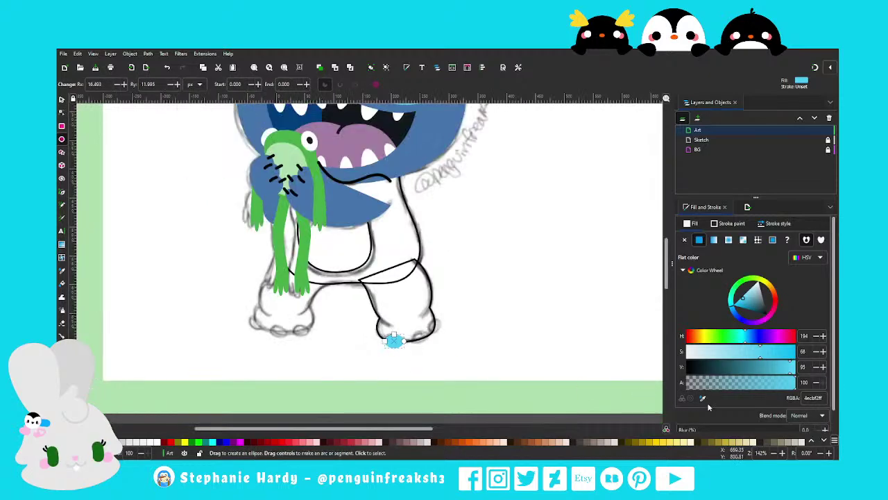
pyautogui.press('d')
pyautogui.scroll(1, 456, 251)
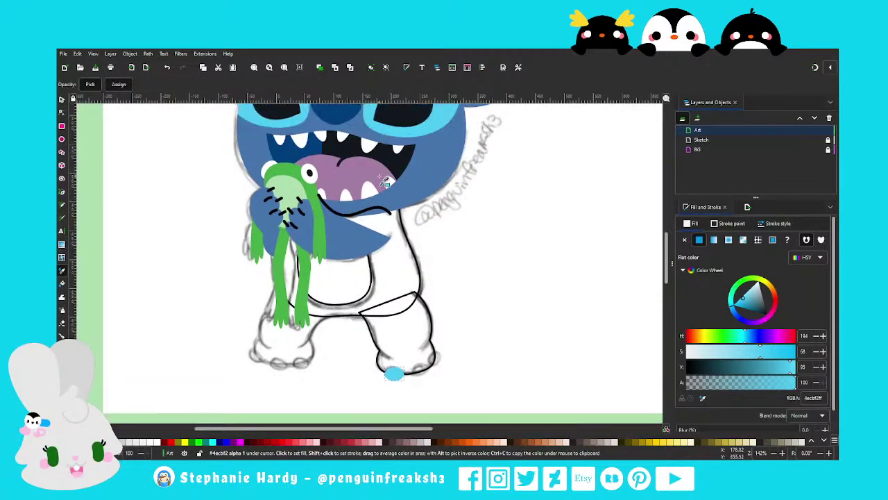
pyautogui.keyDown('ctrl'); pyautogui.scroll(-1, 456, 252); pyautogui.keyUp('ctrl')
pyautogui.click(352, 127)
pyautogui.press('e')
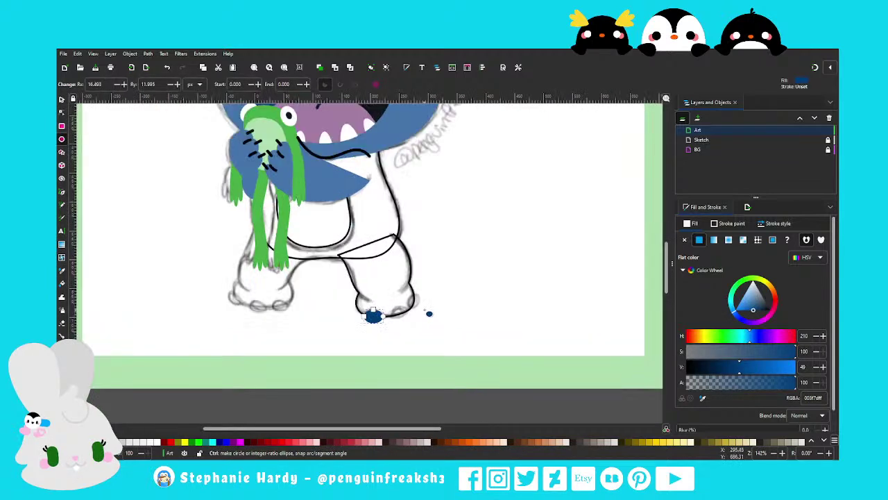
pyautogui.scroll(1, 429, 313)
# Duplicate the pad twice, moving and rotating each copy along the foot
pyautogui.press('s')
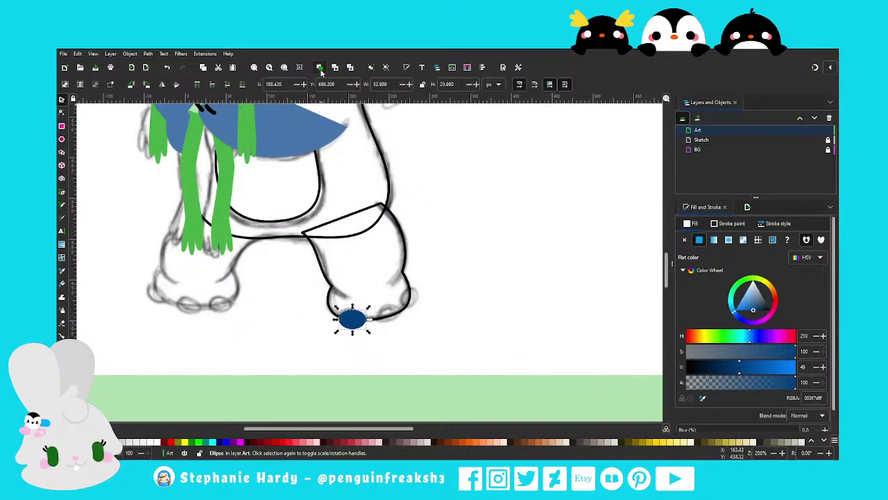
pyautogui.hotkey('ctrl', 'd')
pyautogui.moveTo(358, 319)
pyautogui.mouseDown()
pyautogui.moveTo(390, 314)
pyautogui.moveTo(374, 307)
pyautogui.moveTo(412, 315)
pyautogui.mouseUp()
pyautogui.click(390, 314)
pyautogui.click(393, 313)
pyautogui.click(398, 314)
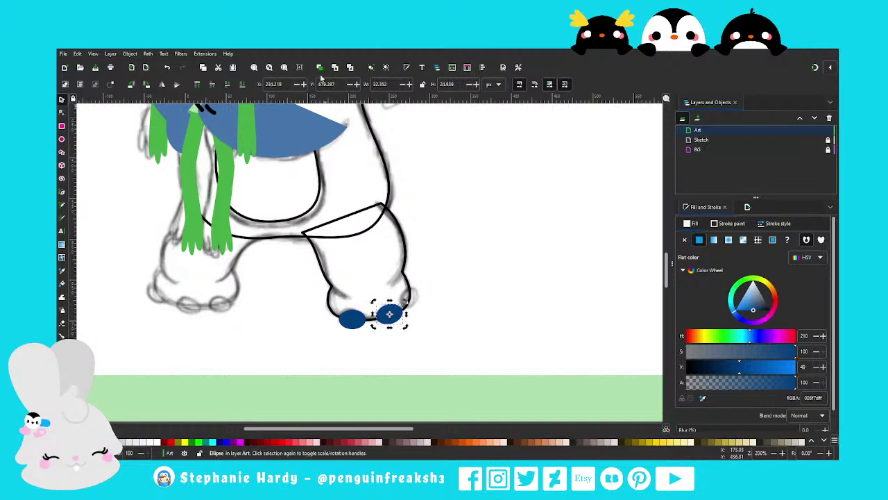
pyautogui.hotkey('ctrl', 'd')
pyautogui.moveTo(409, 316)
pyautogui.mouseDown()
pyautogui.moveTo(428, 296)
pyautogui.moveTo(421, 282)
pyautogui.mouseUp()
pyautogui.click(408, 295)
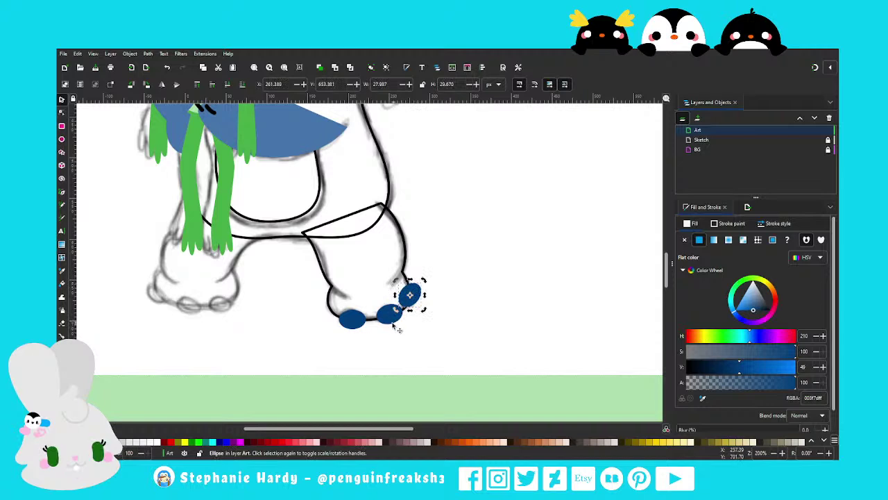
# Fine-tune the three toe pads' positions and tilts to follow the foot
pyautogui.moveTo(388, 323)
pyautogui.mouseDown()
pyautogui.moveTo(347, 324)
pyautogui.moveTo(429, 299)
pyautogui.moveTo(380, 321)
pyautogui.mouseUp()
pyautogui.click(348, 317)
pyautogui.click(390, 320)
pyautogui.click(379, 318)
pyautogui.click(410, 303)
pyautogui.click(430, 332)
pyautogui.keyDown('ctrl'); pyautogui.scroll(-1, 431, 326); pyautogui.keyUp('ctrl')
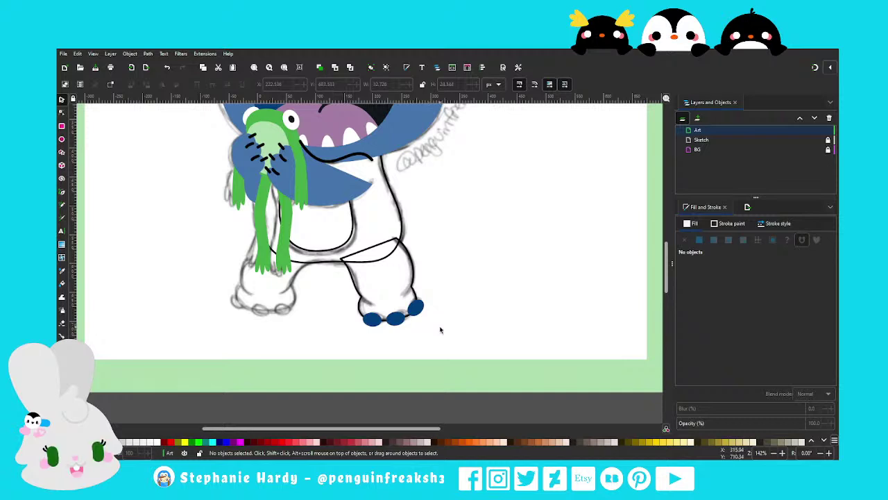
# Move the leg outline's top node slightly down and to the left
pyautogui.click(62, 112)
pyautogui.click(410, 245)
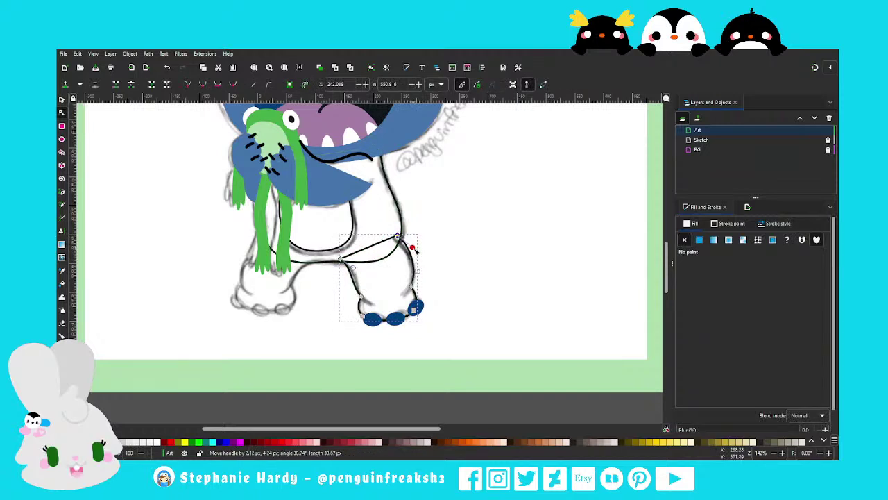
pyautogui.moveTo(397, 236); pyautogui.dragTo(393, 239)
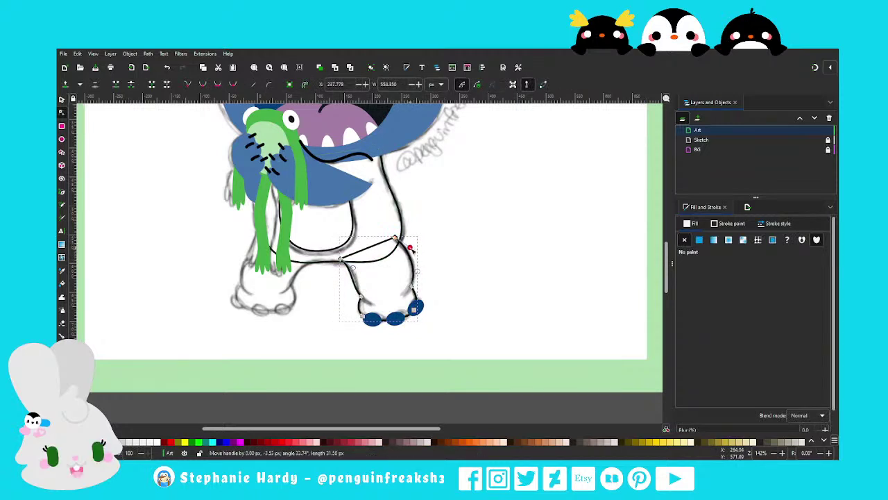
pyautogui.press('s')
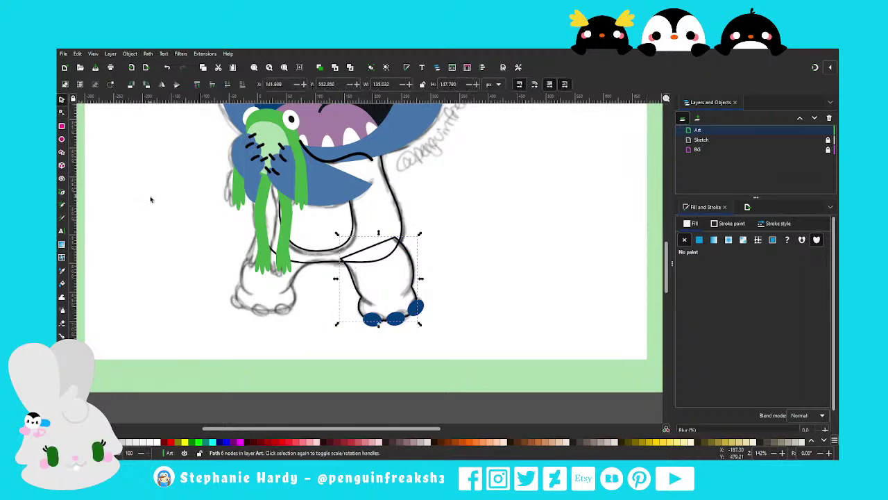
pyautogui.press('Escape')
# Rotate a small black stroke onto the foot and copy it to the foot's left side
pyautogui.scroll(-2, 382, 333)
pyautogui.scroll(1, 402, 316)
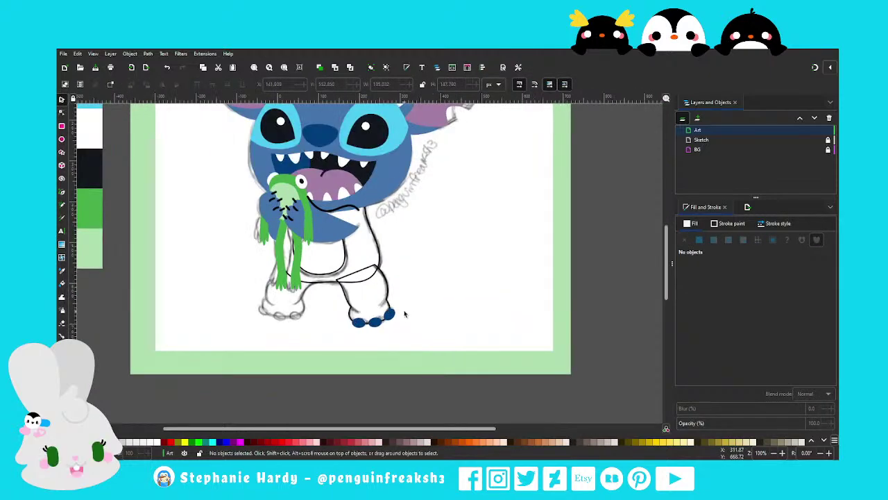
pyautogui.scroll(1, 399, 302)
pyautogui.click(247, 182)
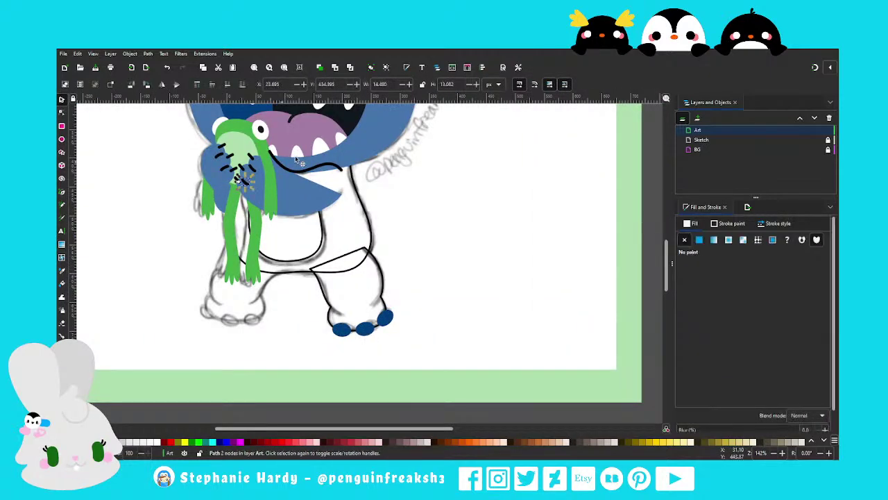
pyautogui.press('Escape')
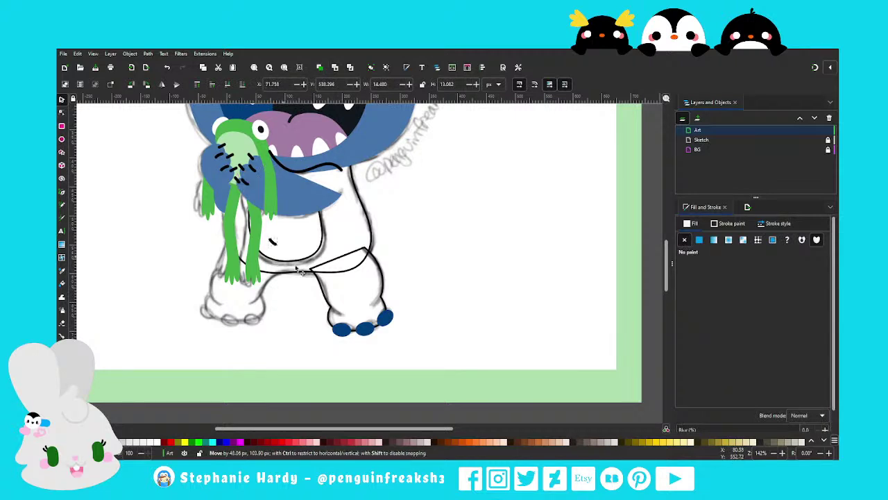
pyautogui.scroll(2, 377, 315)
pyautogui.click(357, 294)
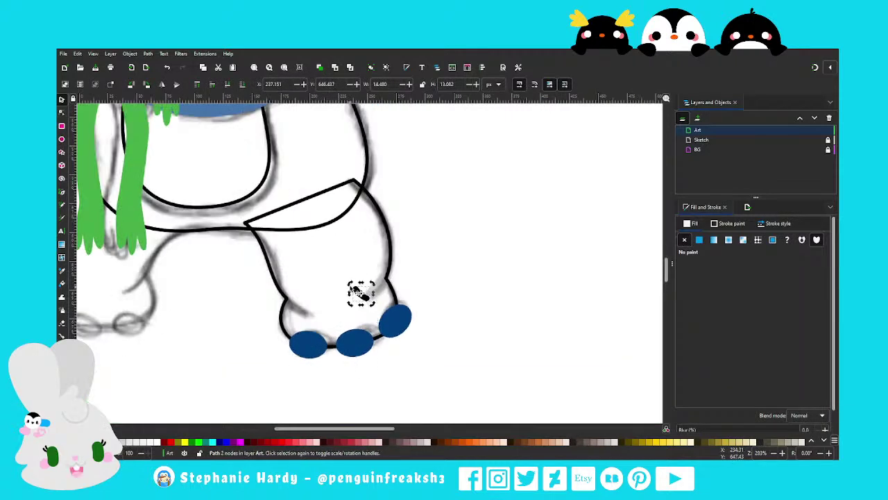
pyautogui.moveTo(367, 286)
pyautogui.mouseDown()
pyautogui.moveTo(349, 299)
pyautogui.moveTo(387, 284)
pyautogui.mouseUp()
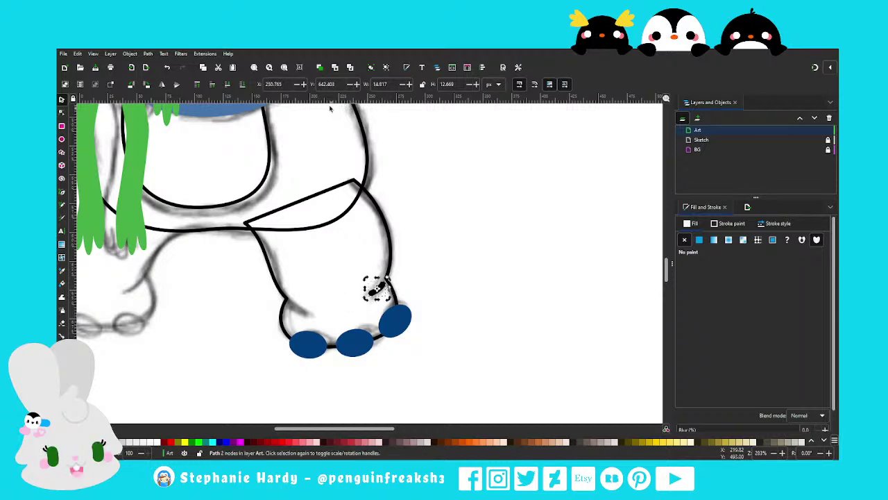
pyautogui.hotkey('ctrl', 'd')
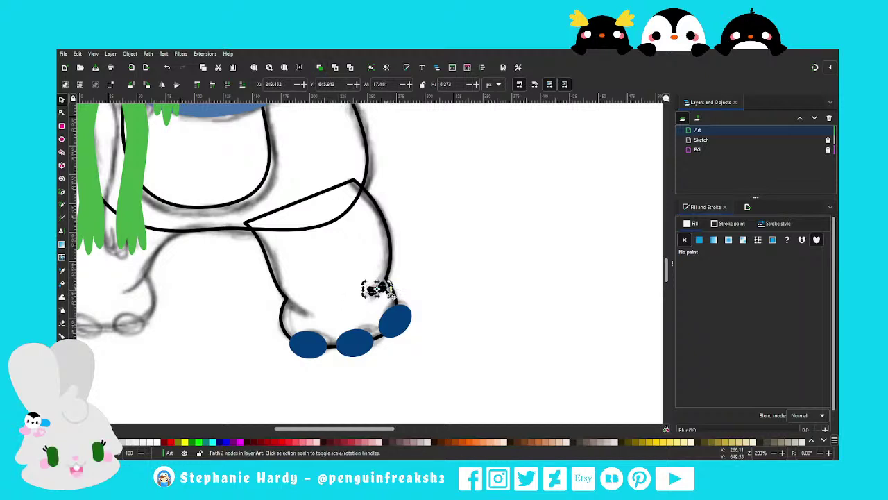
pyautogui.moveTo(386, 292); pyautogui.dragTo(299, 309)
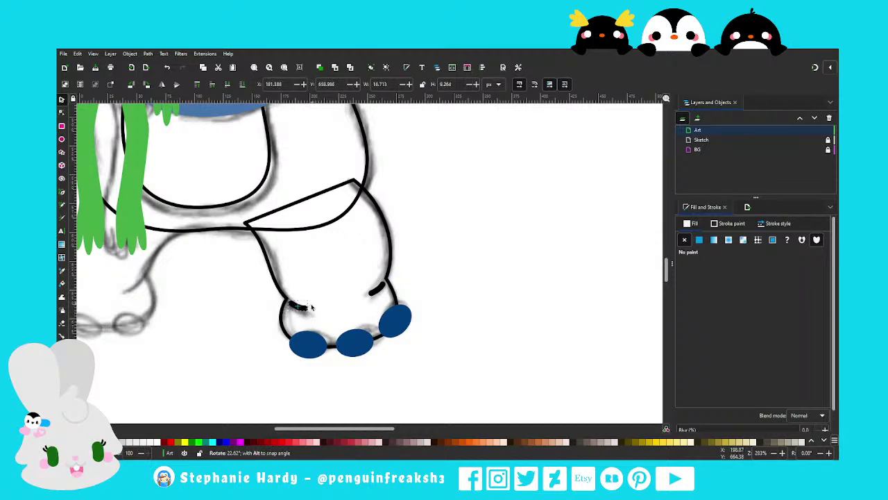
pyautogui.press('Escape')
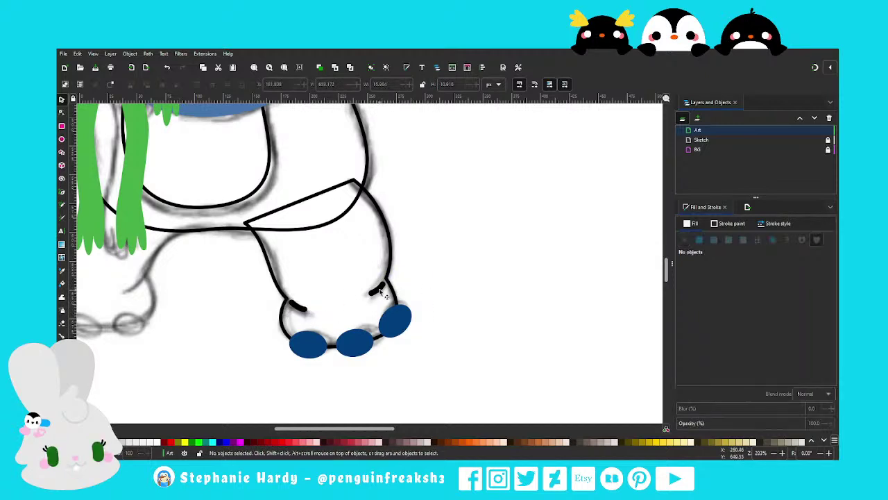
# Tilt the right toe stroke slightly
pyautogui.keyDown('ctrl'); pyautogui.scroll(1, 399, 290); pyautogui.keyUp('ctrl')
pyautogui.click(266, 317)
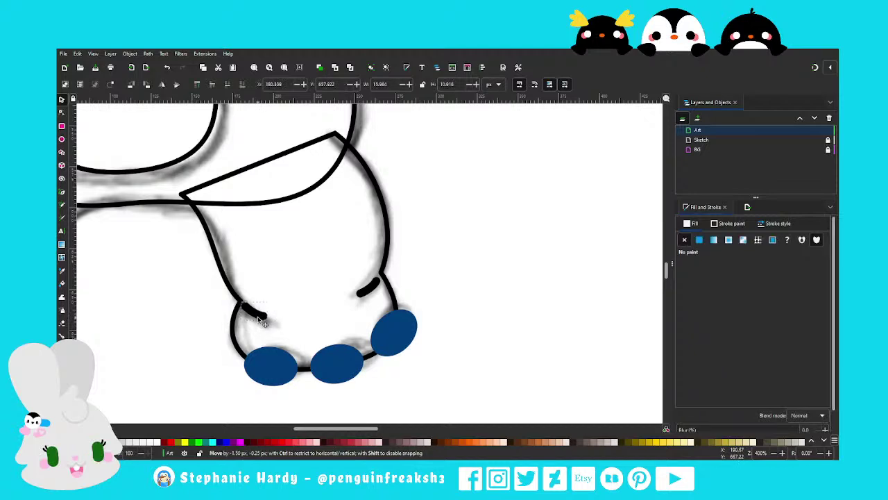
pyautogui.click(378, 284)
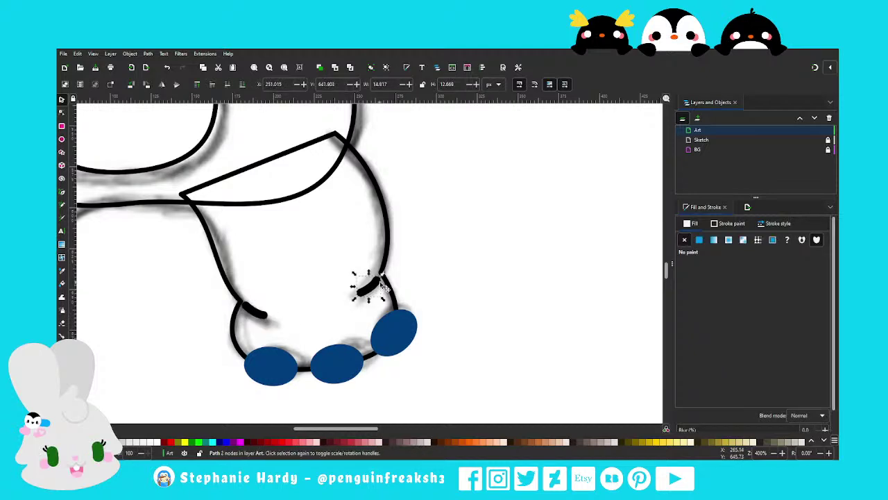
pyautogui.click(379, 286)
pyautogui.moveTo(384, 271); pyautogui.dragTo(425, 274)
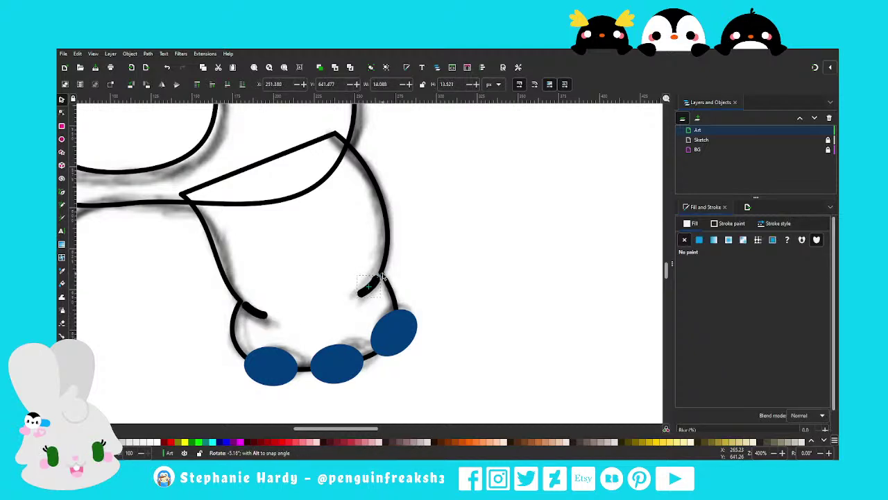
pyautogui.click(426, 274)
pyautogui.scroll(-2, 444, 309)
pyautogui.scroll(-1, 443, 311)
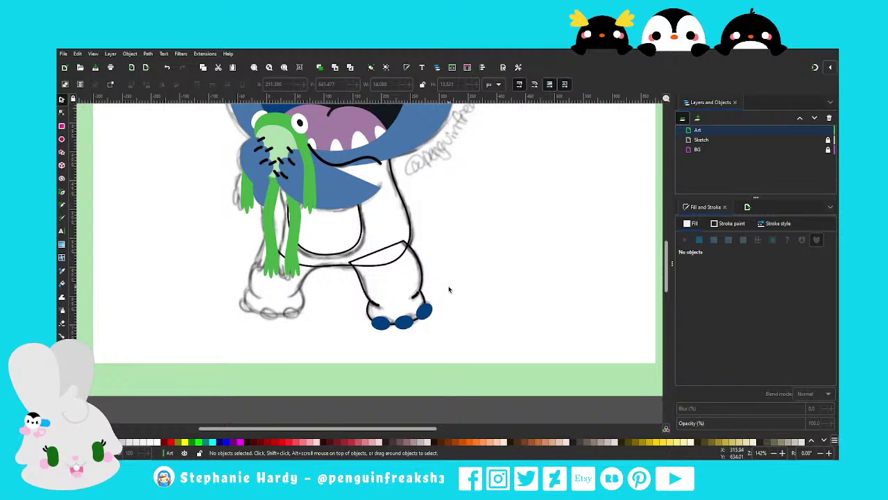
pyautogui.scroll(1, 446, 309)
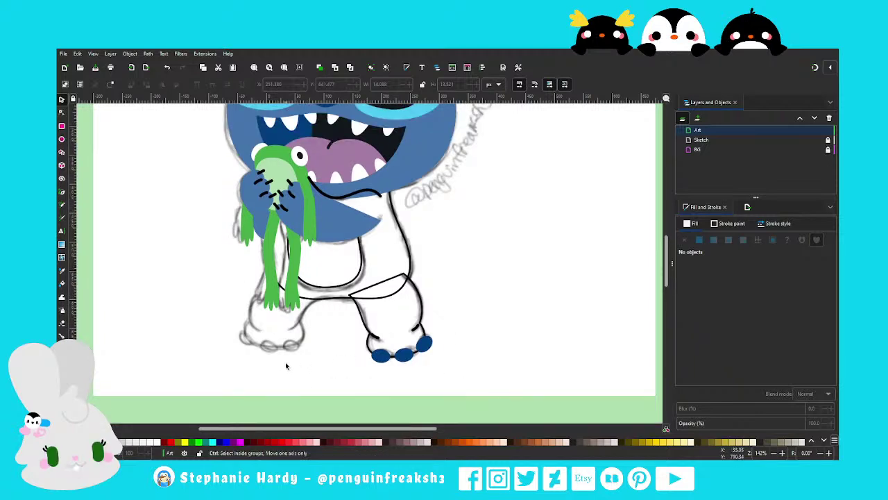
pyautogui.keyDown('ctrl'); pyautogui.scroll(1, 288, 362); pyautogui.keyUp('ctrl')
# Duplicate the leg and foot, mirror horizontally, move left and raise it
pyautogui.moveTo(529, 382); pyautogui.dragTo(355, 222)
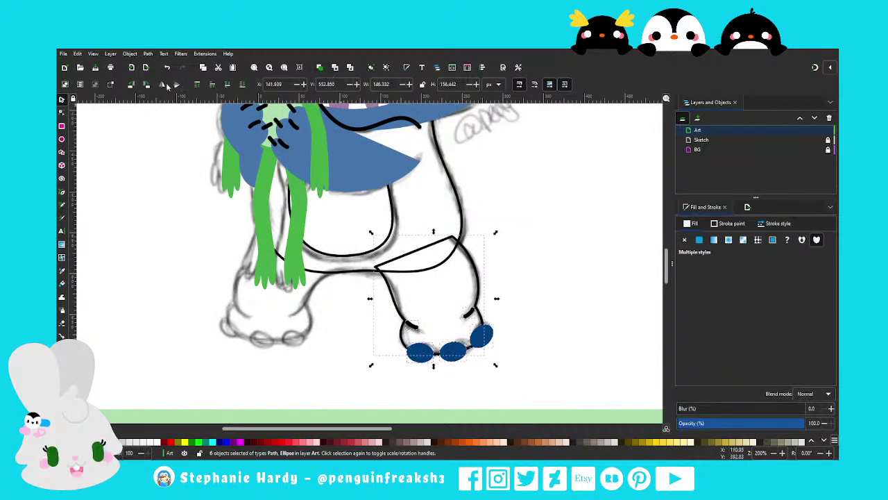
pyautogui.hotkey('ctrl', 'd')
pyautogui.press('h')
pyautogui.moveTo(494, 271); pyautogui.dragTo(340, 271)
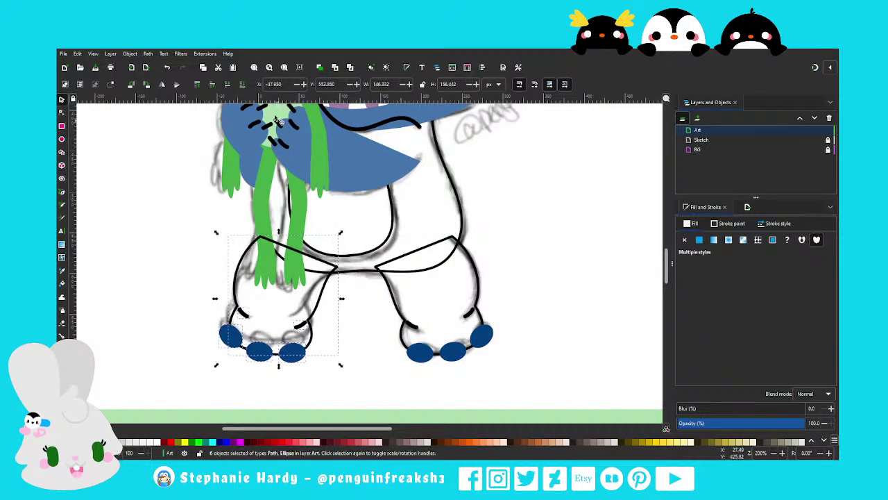
pyautogui.click(241, 85)
pyautogui.press('-')
# Zoom out and inspect the mirrored left foot's toe pads
pyautogui.press('Escape')
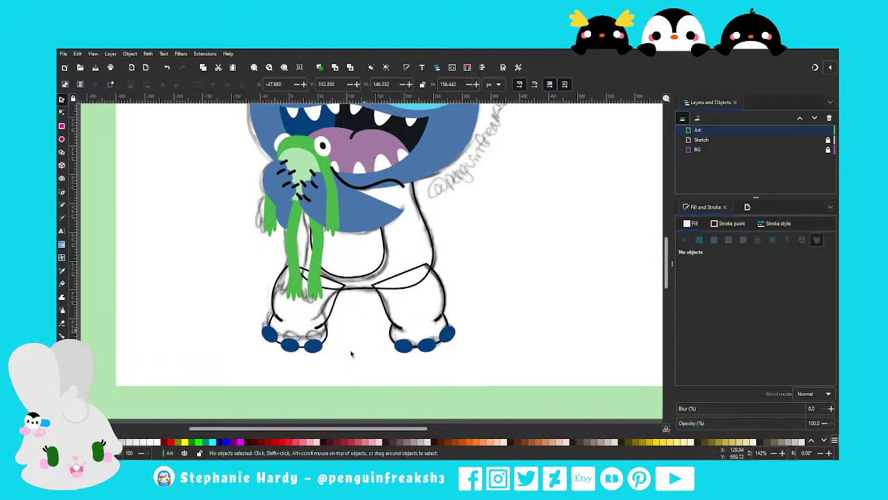
pyautogui.press('-')
pyautogui.scroll(1, 342, 350)
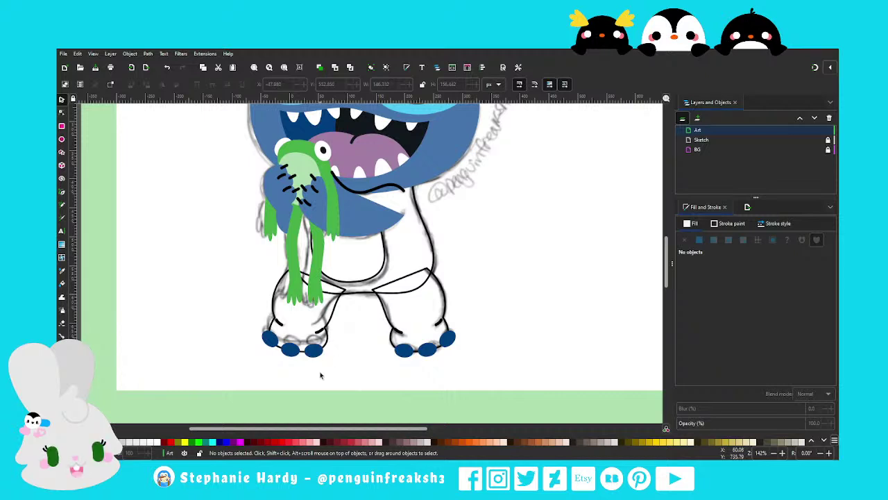
pyautogui.scroll(2, 309, 371)
pyautogui.click(281, 336)
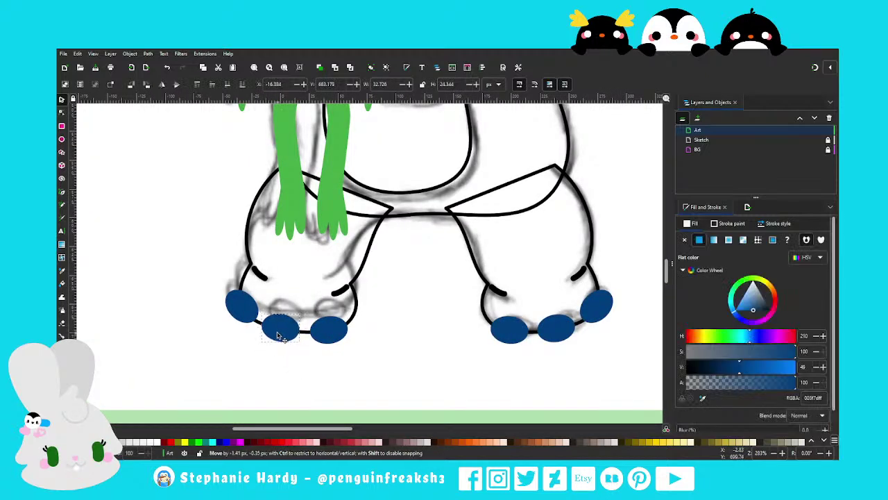
pyautogui.click(281, 337)
pyautogui.click(277, 367)
pyautogui.scroll(-1, 321, 369)
pyautogui.scroll(-1, 321, 370)
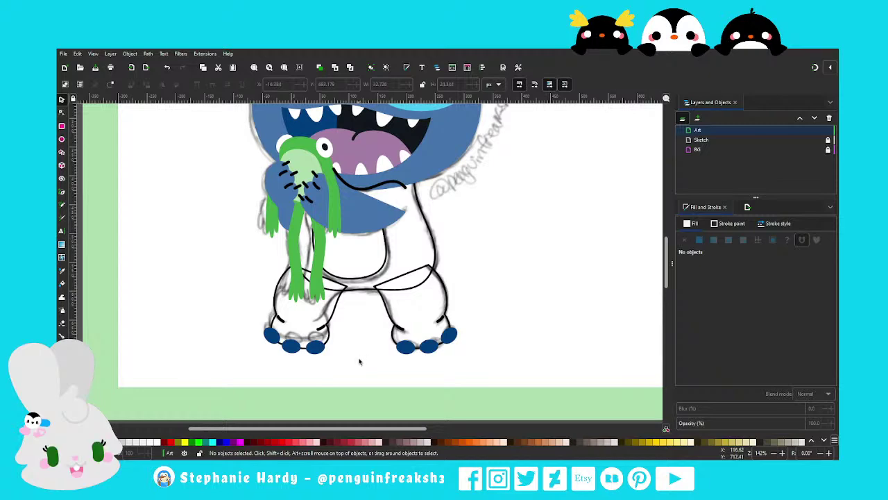
pyautogui.scroll(-3, 356, 358)
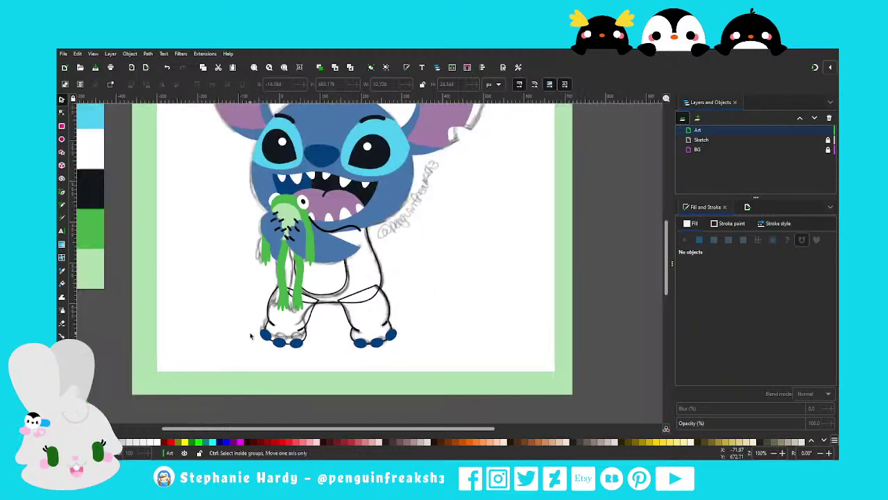
pyautogui.scroll(3, 316, 332)
pyautogui.scroll(-1, 316, 332)
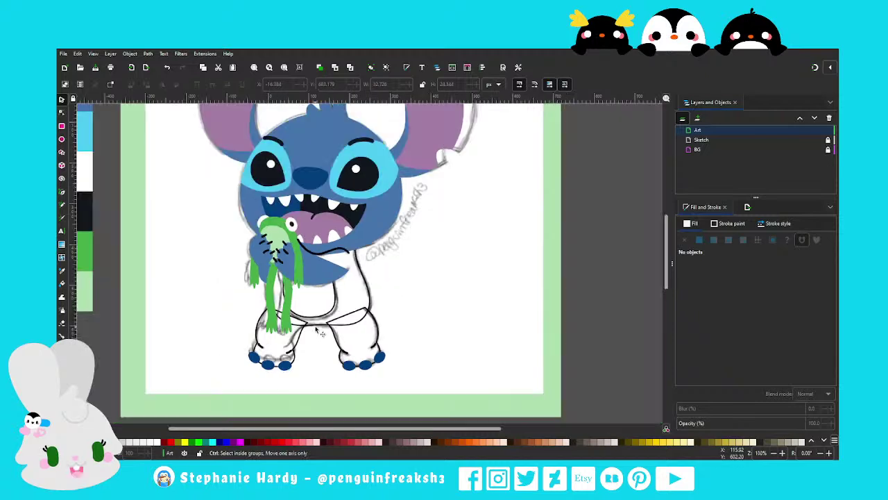
# Fill the torso with the sampled body blue and remove its outline
pyautogui.click(359, 263)
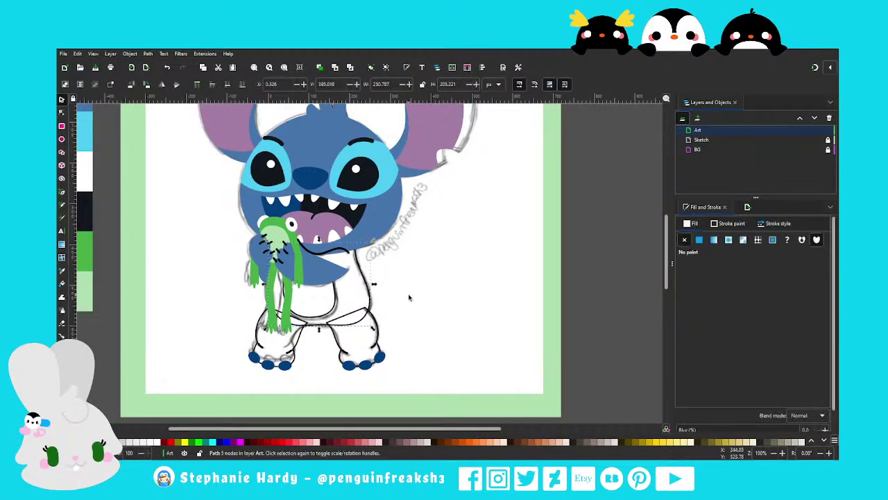
pyautogui.click(699, 239)
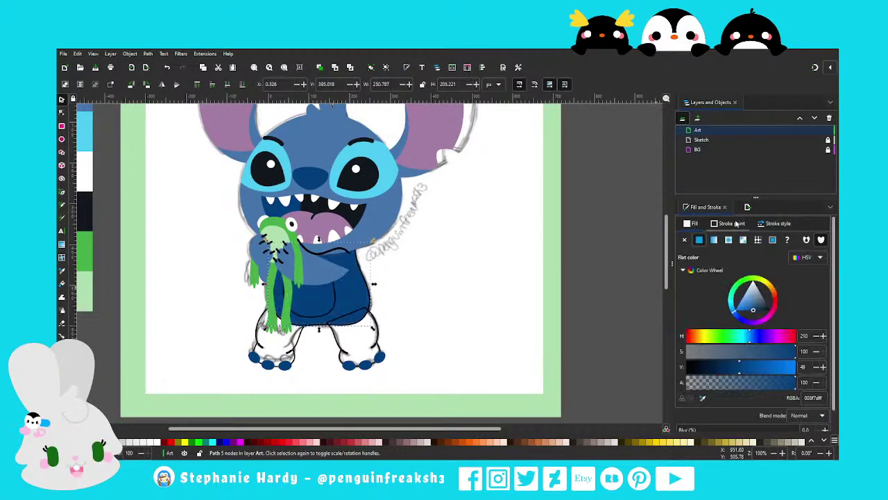
pyautogui.click(737, 223)
pyautogui.click(684, 239)
pyautogui.click(695, 223)
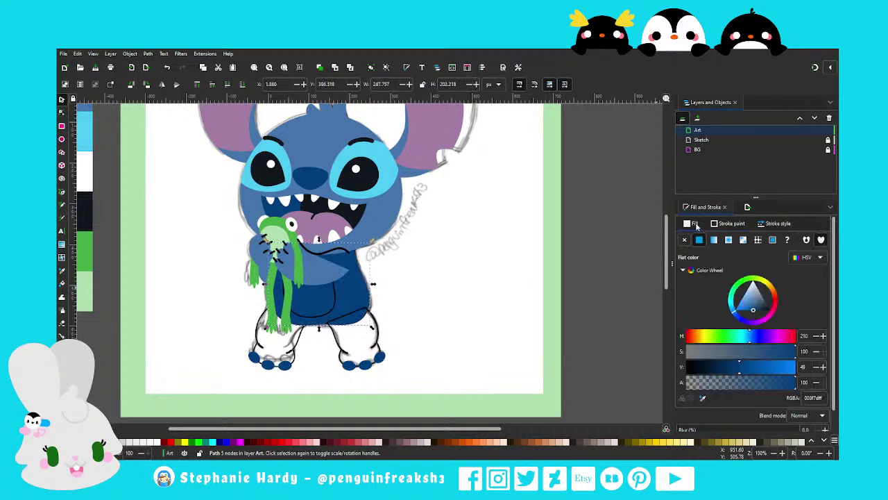
pyautogui.click(703, 398)
pyautogui.click(385, 208)
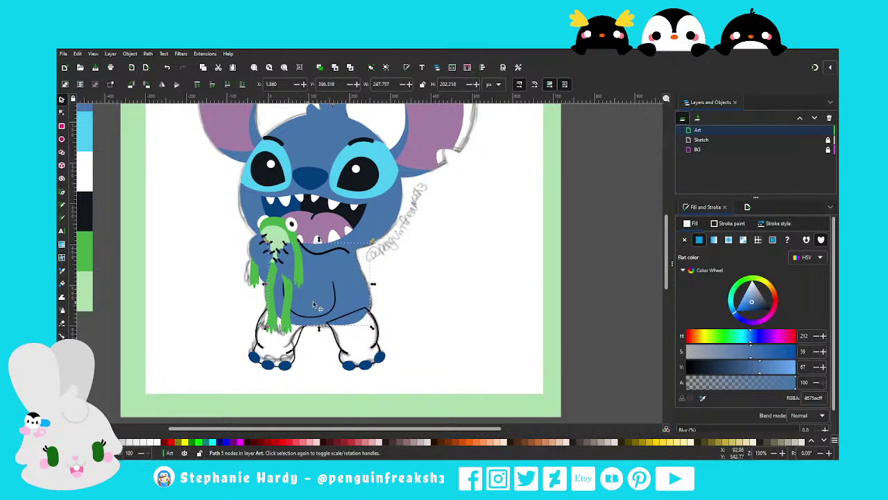
# Fill the belly patch with light blue and widen it to about 108%
pyautogui.click(335, 290)
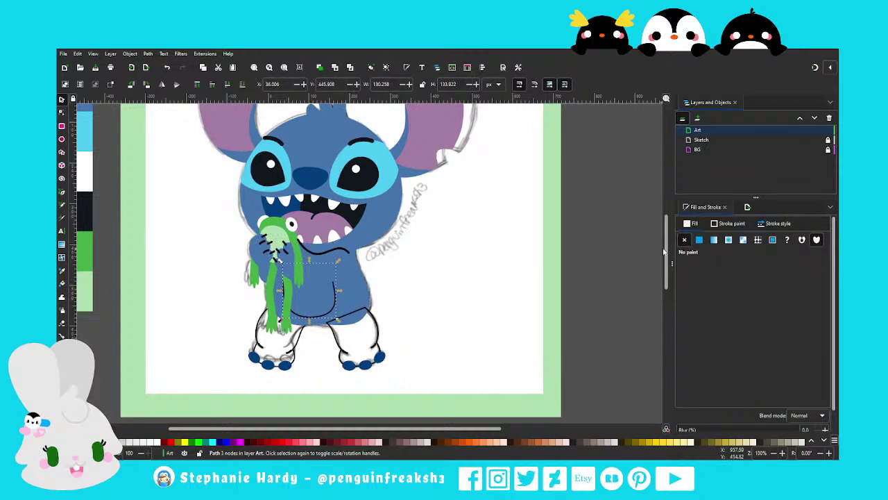
pyautogui.click(700, 239)
pyautogui.hotkey('ctrl', 'shift', 'v')
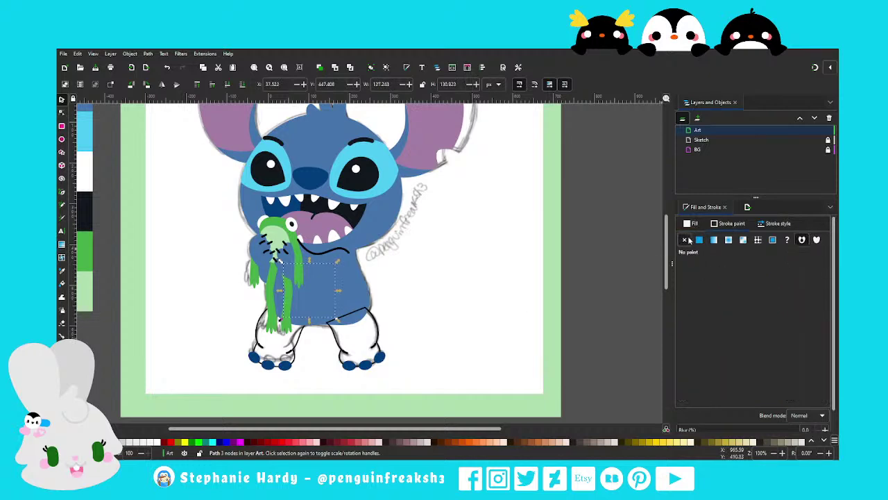
pyautogui.click(703, 399)
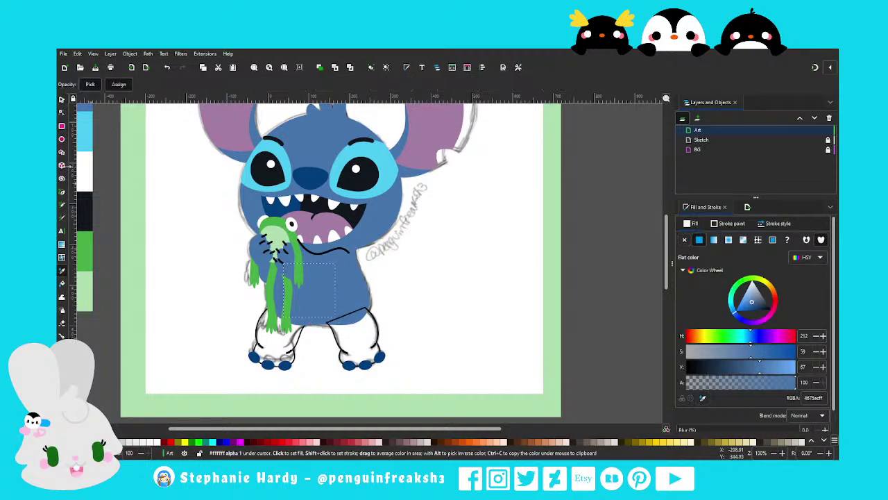
pyautogui.click(86, 122)
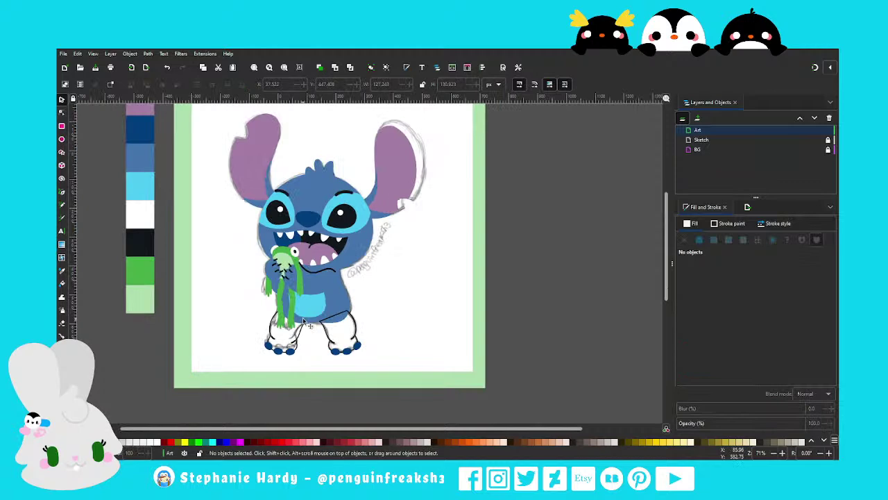
pyautogui.moveTo(270, 280); pyautogui.dragTo(264, 280)
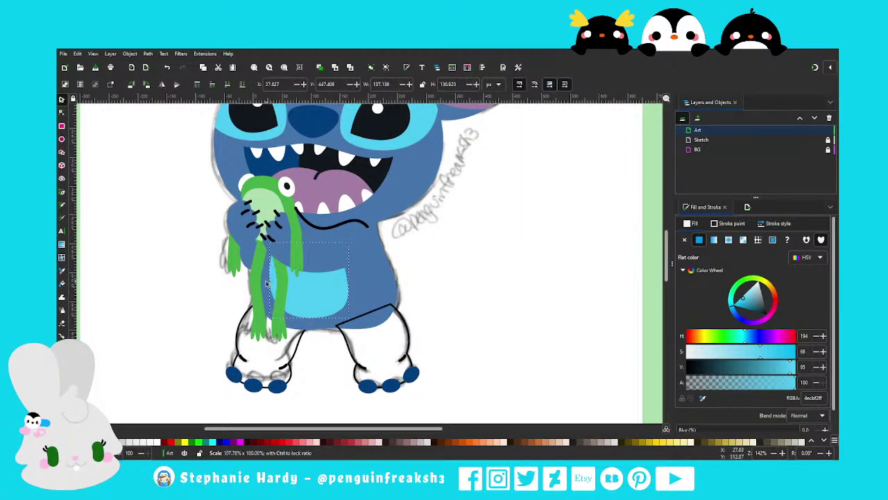
pyautogui.press('Escape')
pyautogui.press('1')
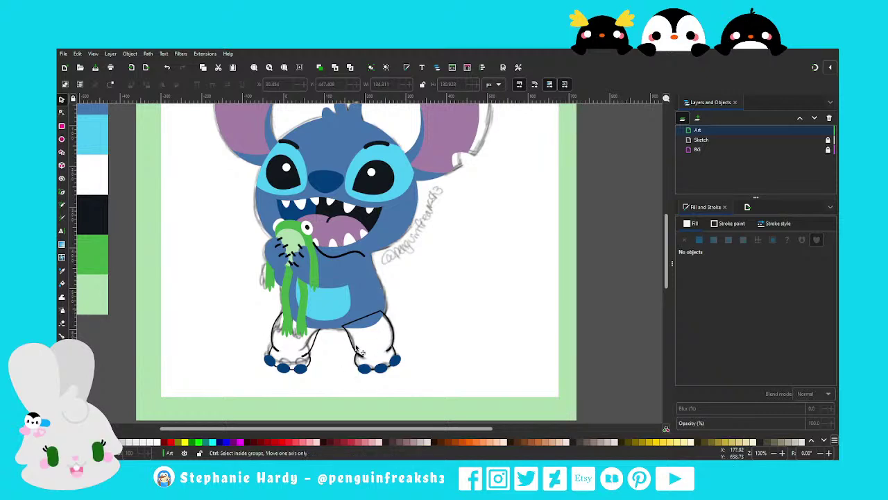
# Fill both leg shapes with the sampled body blue
pyautogui.keyDown('ctrl'); pyautogui.scroll(1, 357, 353); pyautogui.keyUp('ctrl')
pyautogui.hotkey('ctrl', 'a')
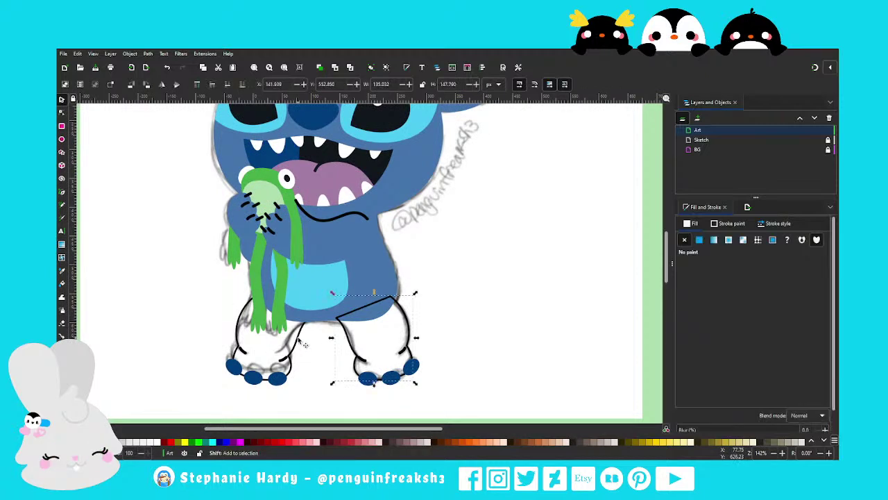
pyautogui.click(698, 240)
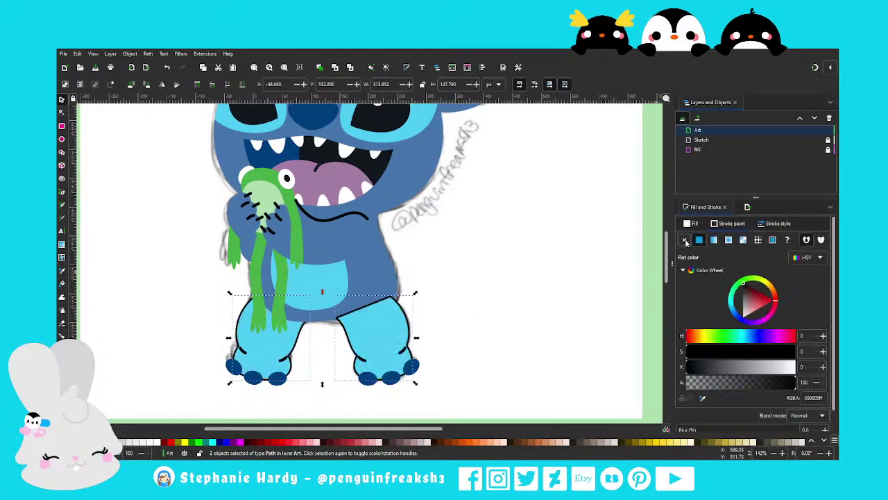
pyautogui.click(702, 398)
pyautogui.click(375, 236)
pyautogui.click(452, 317)
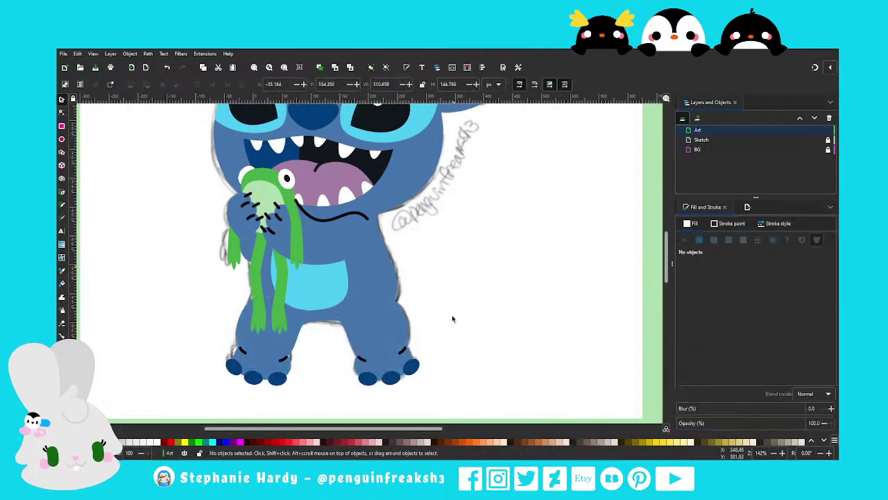
pyautogui.keyDown('ctrl'); pyautogui.scroll(-1, 323, 331); pyautogui.keyUp('ctrl')
pyautogui.keyDown('ctrl'); pyautogui.scroll(1, 324, 367); pyautogui.keyUp('ctrl')
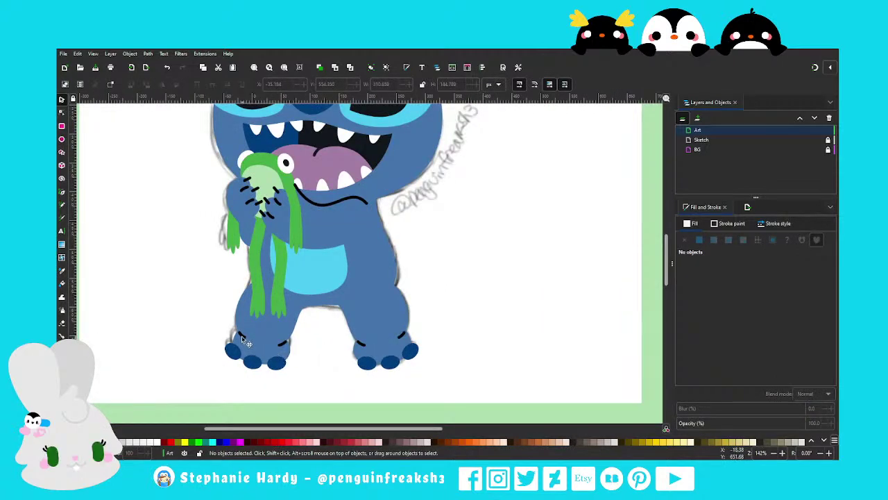
# Select the toe lines on both feet and sample dark blue for their stroke
pyautogui.moveTo(306, 355); pyautogui.dragTo(230, 323)
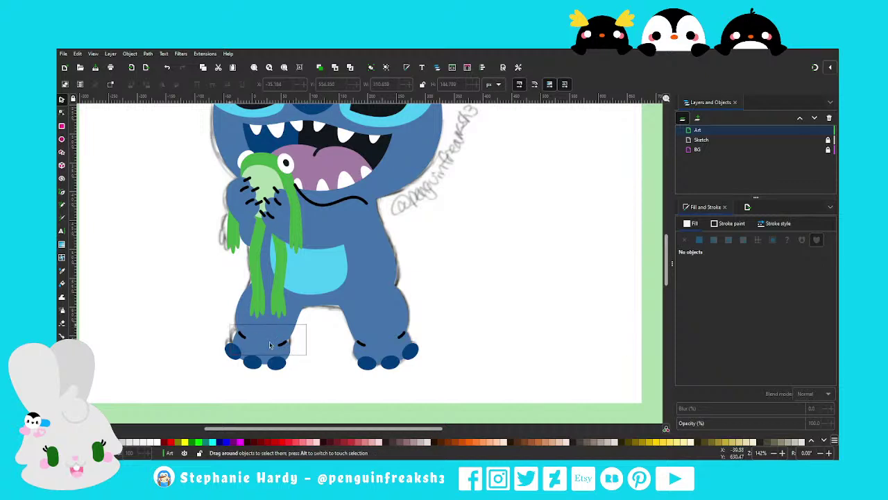
pyautogui.keyDown('ctrl'); pyautogui.scroll(-1, 334, 345); pyautogui.keyUp('ctrl')
pyautogui.moveTo(322, 320); pyautogui.dragTo(437, 361)
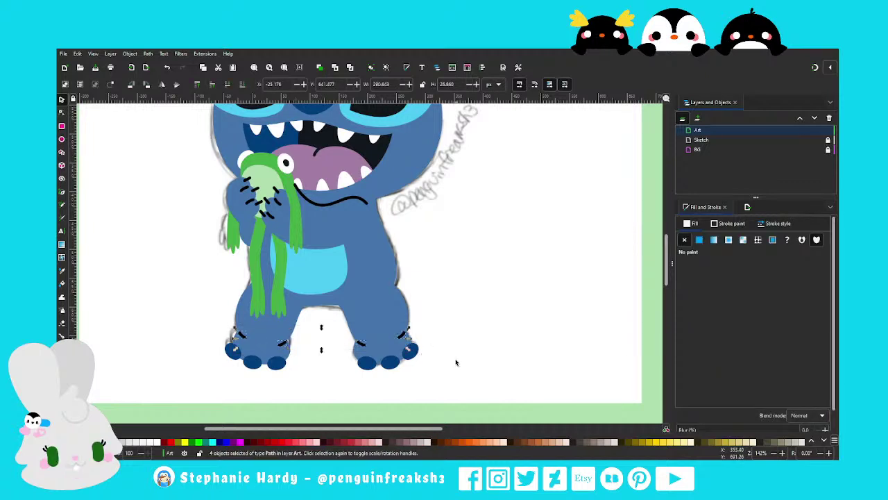
pyautogui.keyDown('ctrl'); pyautogui.scroll(-1, 449, 366); pyautogui.keyUp('ctrl')
pyautogui.scroll(1, 462, 357)
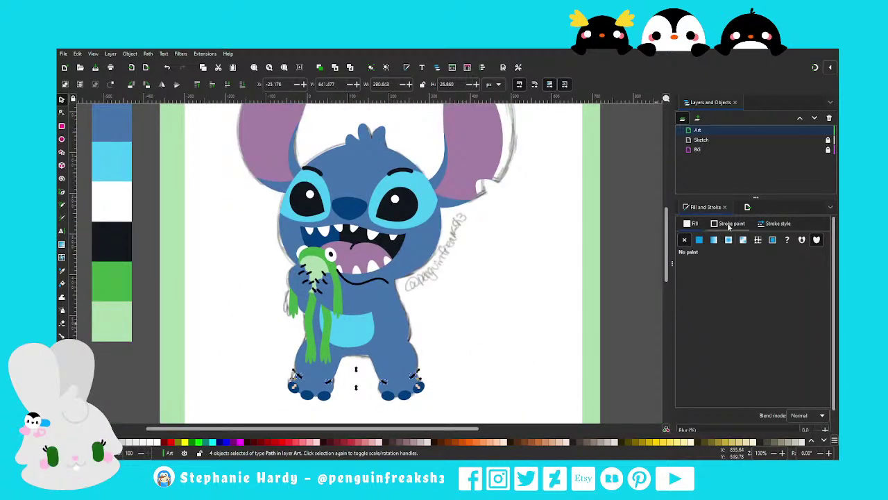
pyautogui.click(729, 227)
pyautogui.click(702, 401)
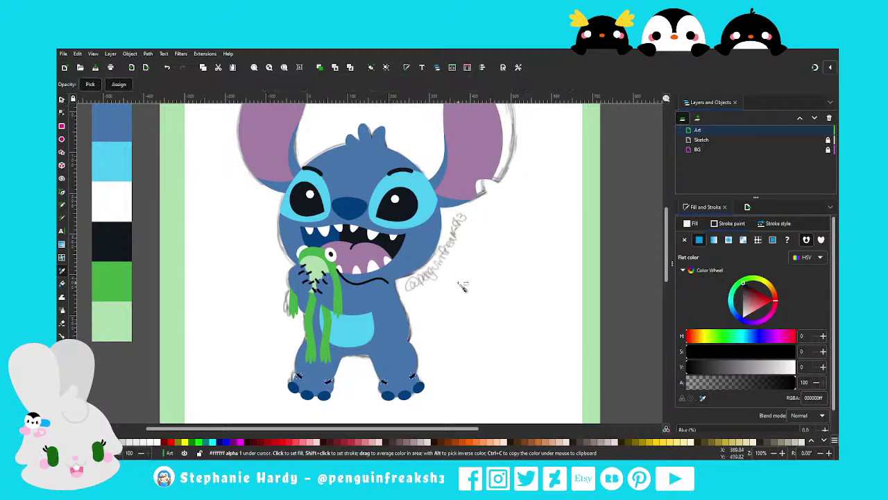
pyautogui.press('s')
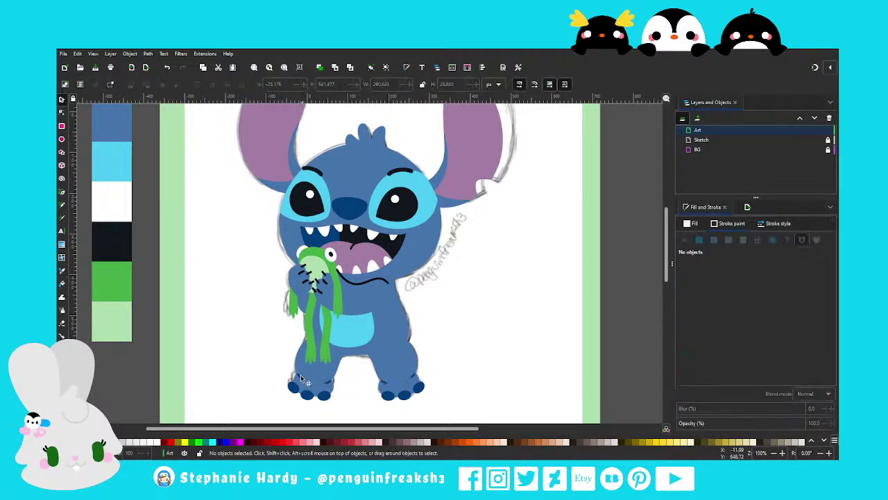
pyautogui.keyDown('ctrl'); pyautogui.scroll(-1, 255, 341); pyautogui.keyUp('ctrl')
pyautogui.keyDown('ctrl'); pyautogui.scroll(1, 364, 362); pyautogui.keyUp('ctrl')
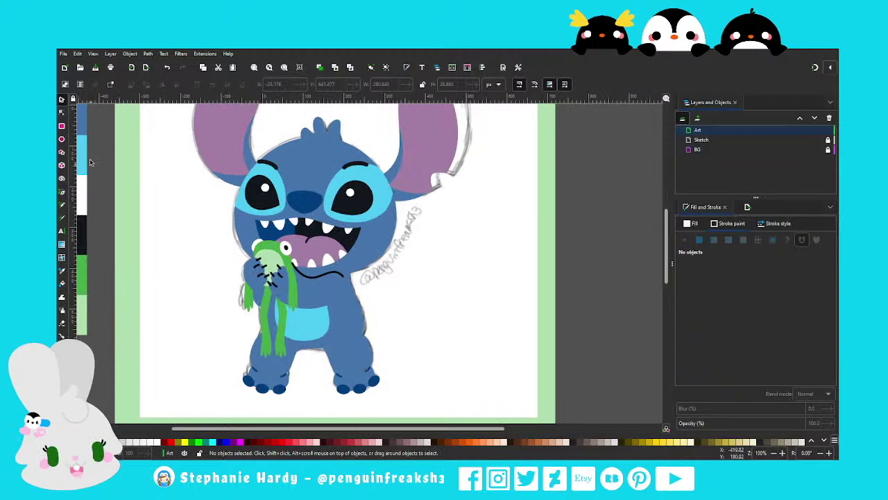
# Raise the top-right node of Stitch's leg path slightly
pyautogui.click(62, 113)
pyautogui.click(355, 372)
pyautogui.keyDown('ctrl'); pyautogui.scroll(2, 355, 371); pyautogui.keyUp('ctrl')
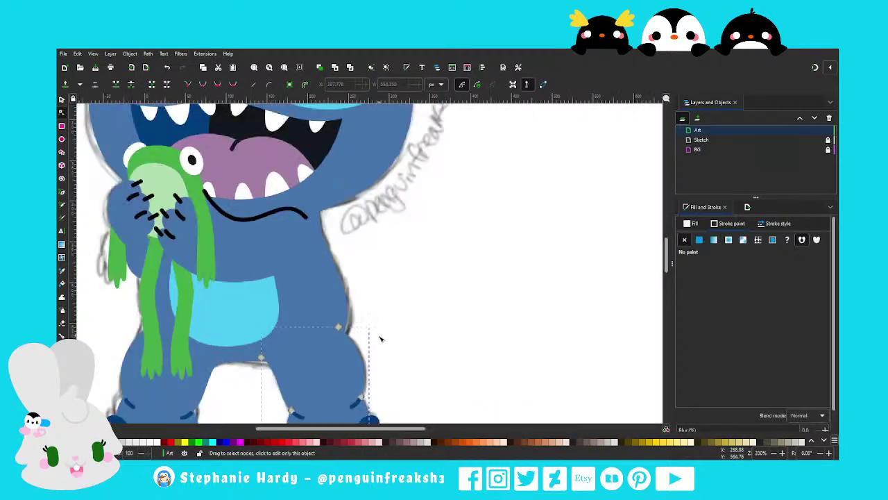
pyautogui.moveTo(340, 327); pyautogui.dragTo(340, 322)
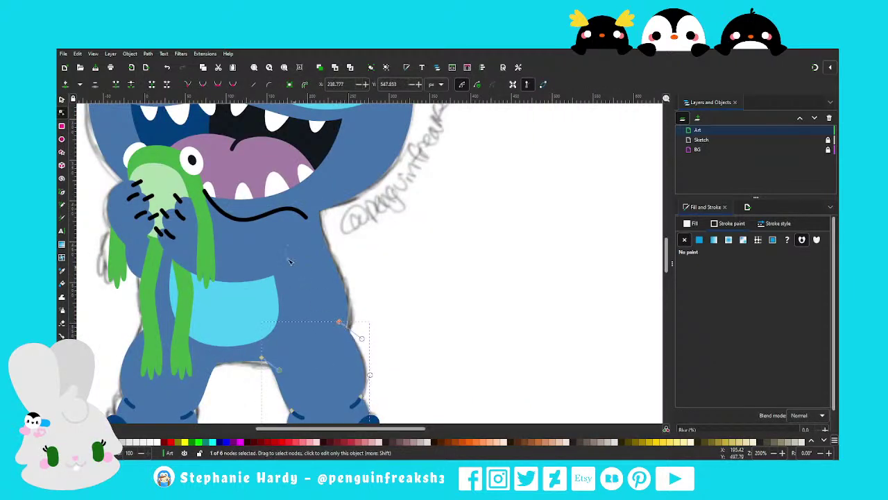
pyautogui.press('s')
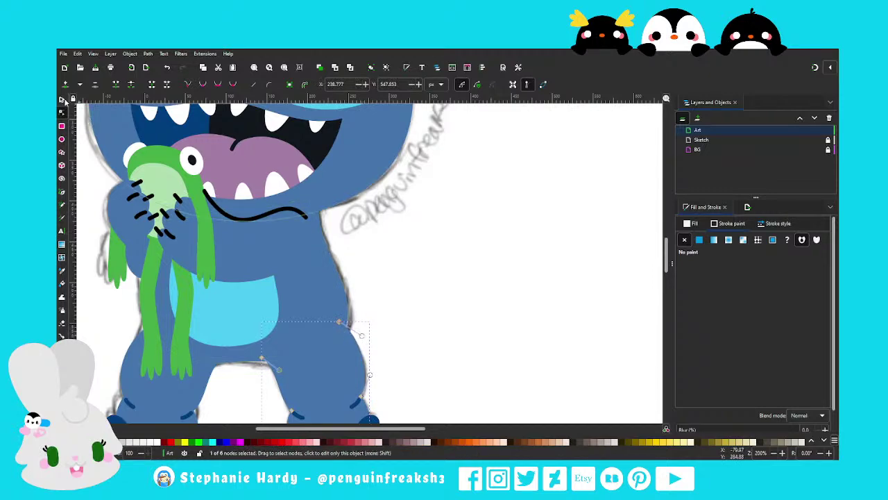
pyautogui.click(423, 340)
pyautogui.keyDown('ctrl'); pyautogui.scroll(-2, 424, 341); pyautogui.keyUp('ctrl')
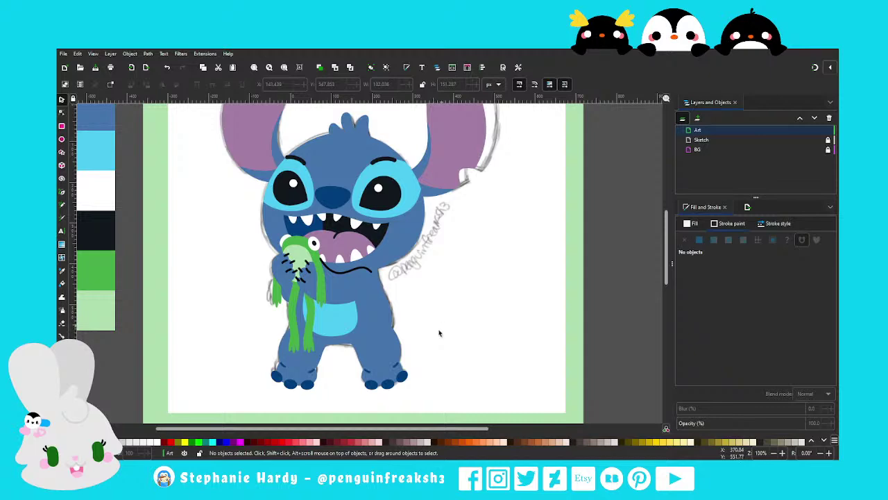
pyautogui.scroll(1, 438, 333)
pyautogui.scroll(1, 306, 340)
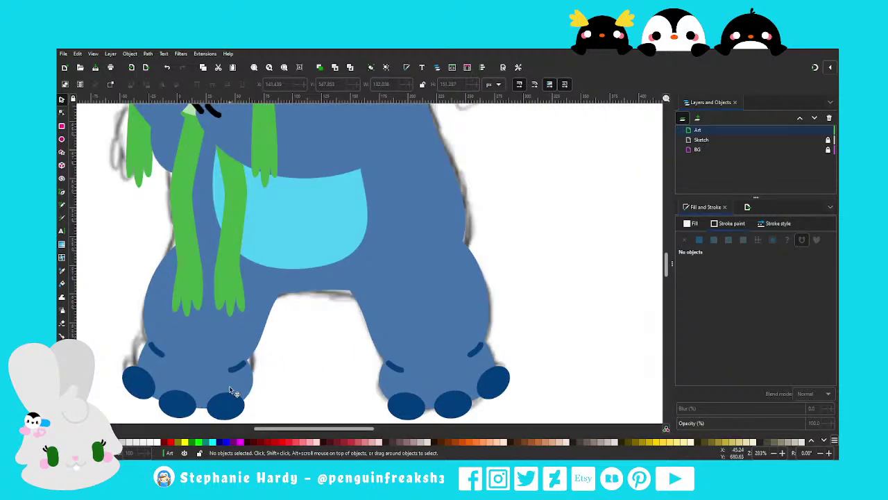
# Place a copy of a dark blue toe line on the inner leg and curve it into a crease
pyautogui.click(239, 364)
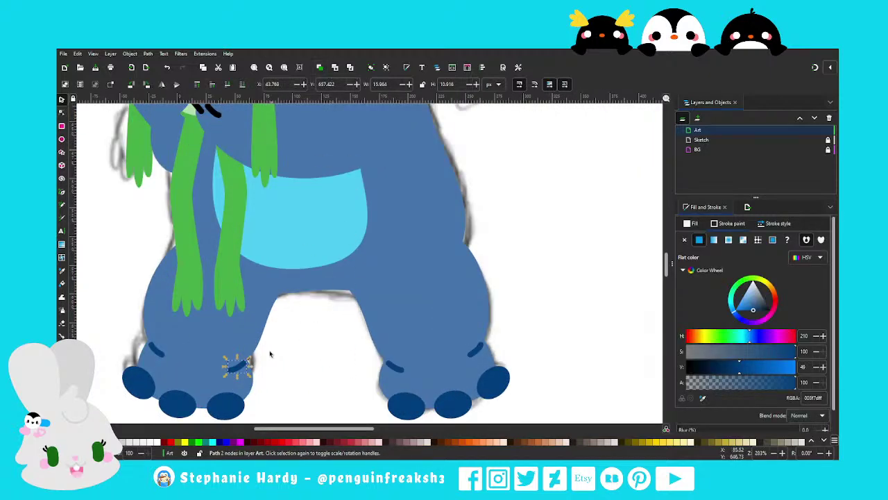
pyautogui.moveTo(247, 367)
pyautogui.mouseDown()
pyautogui.moveTo(283, 303)
pyautogui.moveTo(268, 297)
pyautogui.moveTo(241, 310)
pyautogui.mouseUp()
pyautogui.press('n')
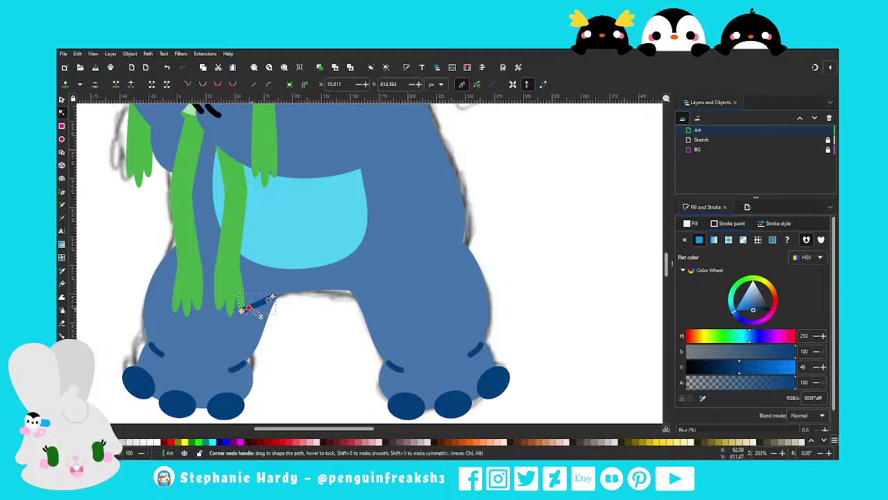
pyautogui.scroll(2, 279, 314)
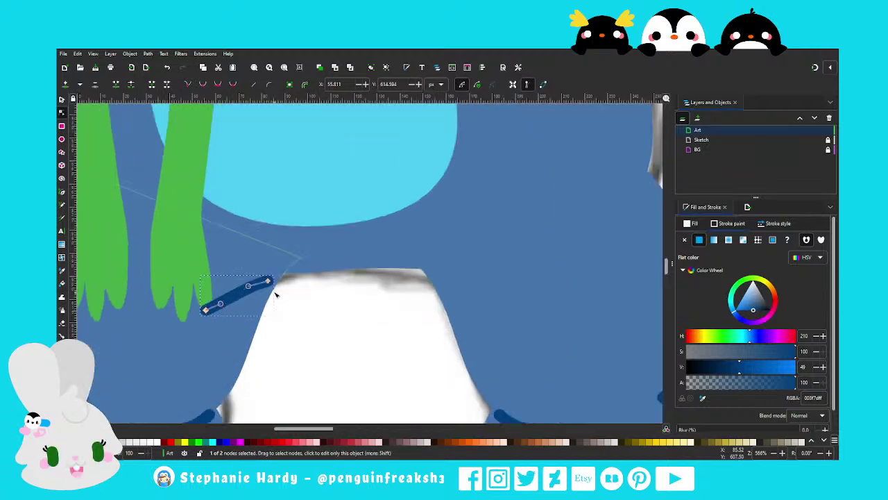
pyautogui.moveTo(264, 283)
pyautogui.mouseDown()
pyautogui.moveTo(276, 275)
pyautogui.moveTo(247, 284)
pyautogui.mouseUp()
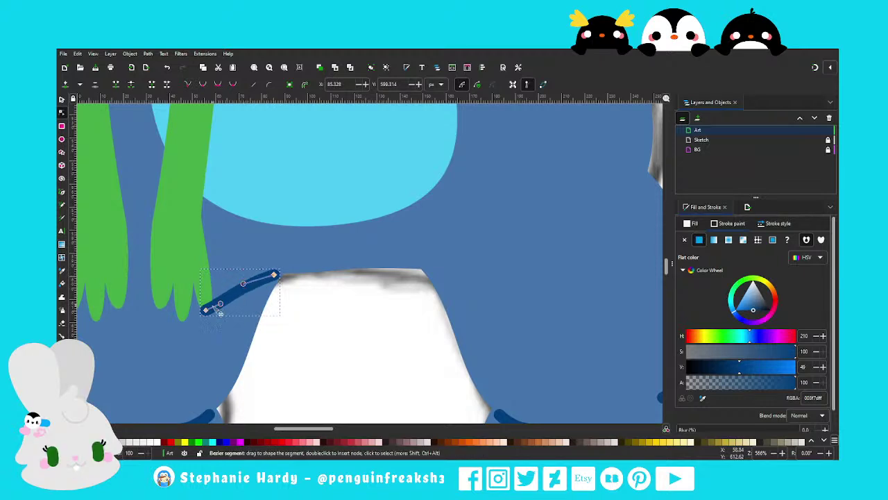
pyautogui.moveTo(206, 309); pyautogui.dragTo(254, 281)
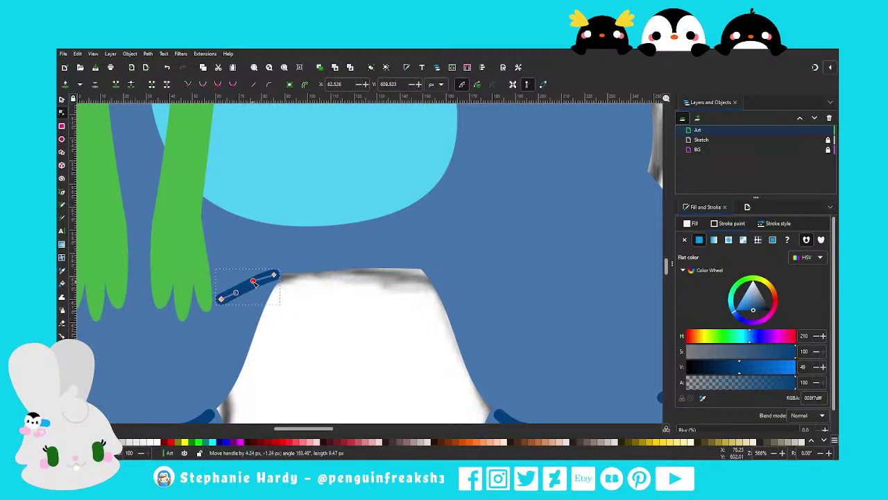
pyautogui.scroll(-2, 313, 312)
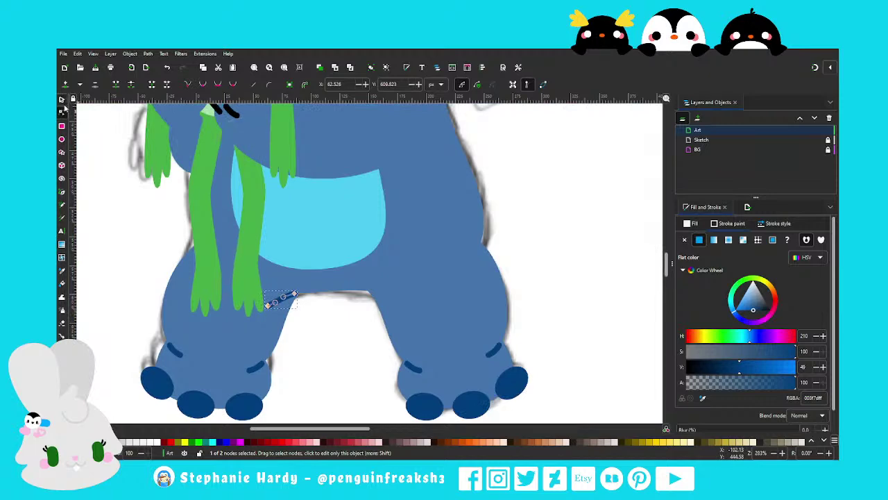
pyautogui.click(61, 99)
pyautogui.click(287, 327)
pyautogui.scroll(-1, 287, 327)
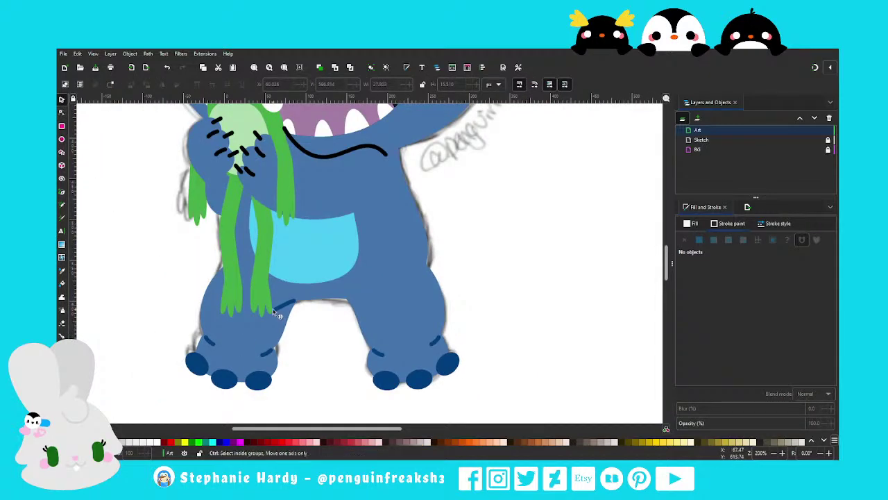
pyautogui.scroll(2, 278, 316)
# Adjust the curve of the dark blue leg crease slightly
pyautogui.click(64, 114)
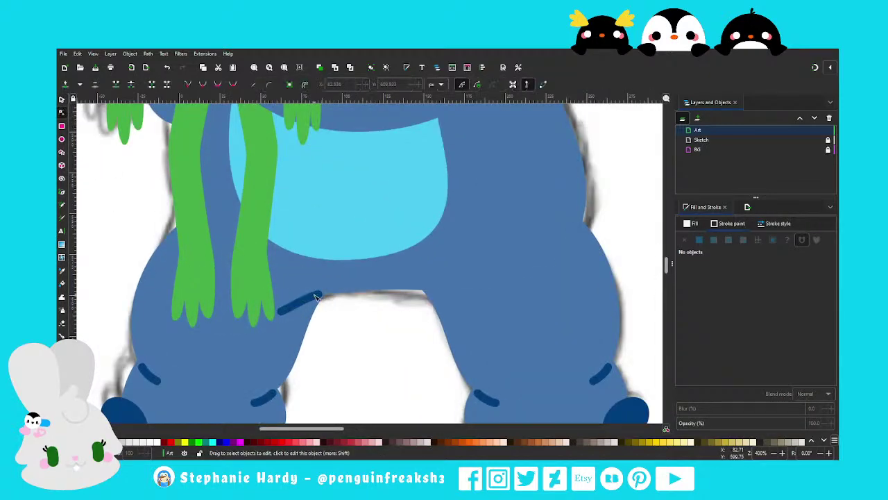
pyautogui.click(308, 300)
pyautogui.moveTo(307, 299); pyautogui.dragTo(296, 309)
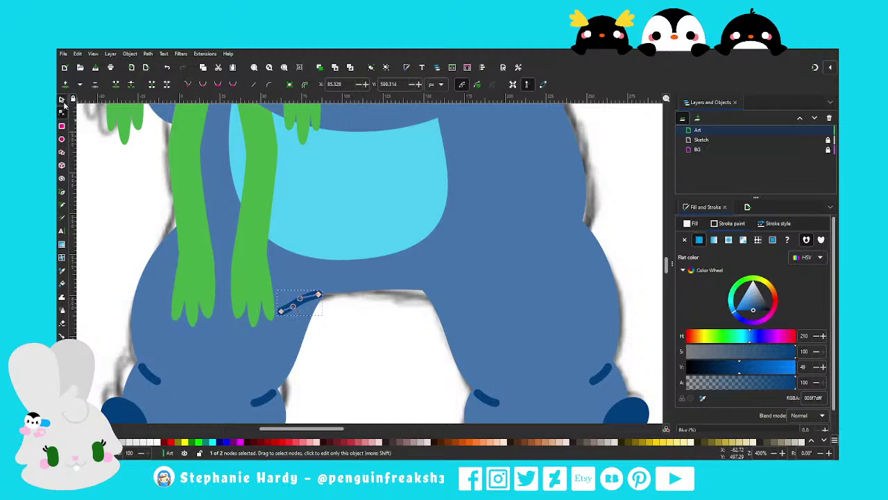
pyautogui.click(62, 100)
pyautogui.press('Escape')
pyautogui.keyDown('ctrl'); pyautogui.scroll(-3, 281, 327); pyautogui.keyUp('ctrl')
pyautogui.keyDown('ctrl'); pyautogui.scroll(-1, 307, 341); pyautogui.keyUp('ctrl')
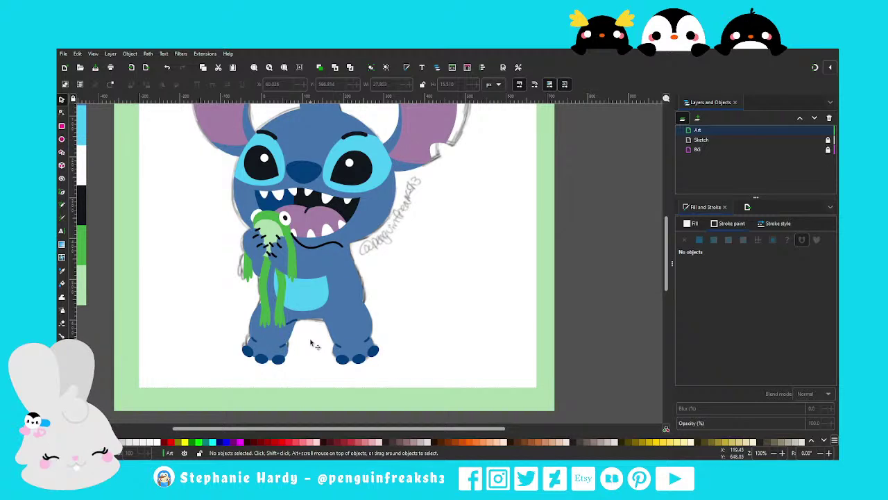
pyautogui.keyDown('ctrl'); pyautogui.scroll(1, 358, 235); pyautogui.keyUp('ctrl')
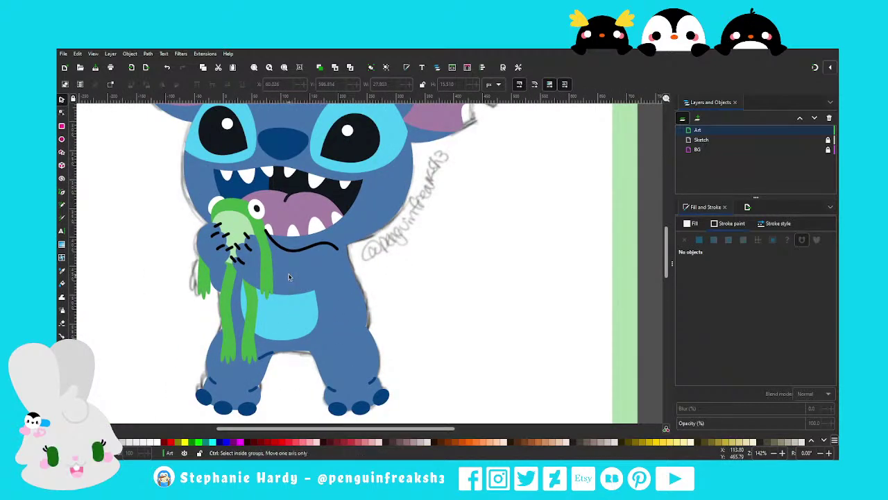
pyautogui.keyDown('ctrl'); pyautogui.scroll(1, 294, 277); pyautogui.keyUp('ctrl')
# Move a small black stroke onto Stitch's chest, slant it, lengthen it and curve it
pyautogui.click(230, 255)
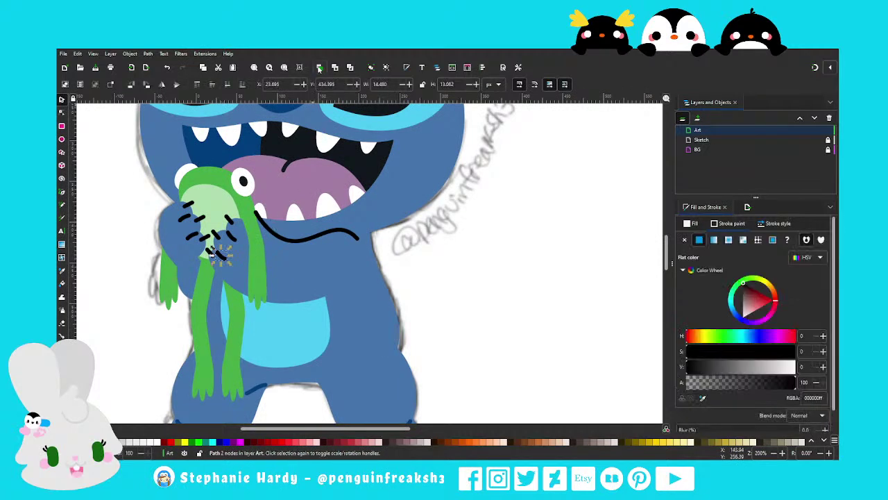
pyautogui.moveTo(215, 251)
pyautogui.mouseDown()
pyautogui.moveTo(328, 303)
pyautogui.moveTo(329, 257)
pyautogui.mouseUp()
pyautogui.click(328, 303)
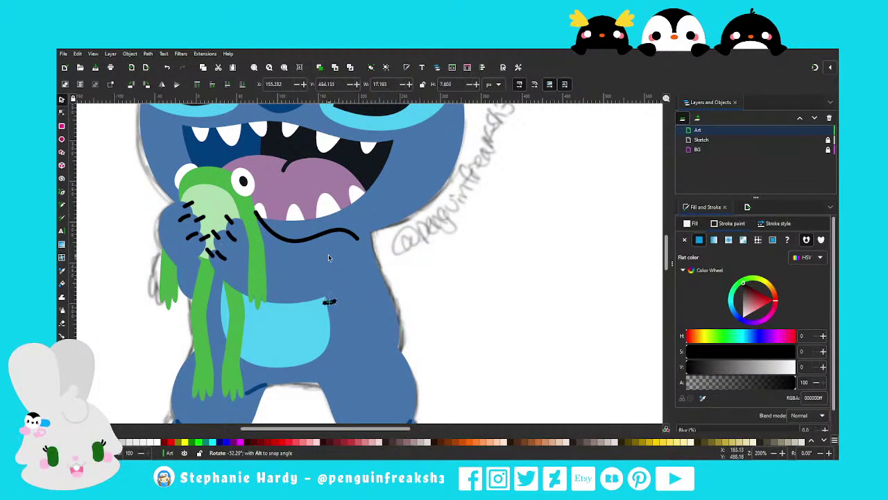
pyautogui.doubleClick(327, 300)
pyautogui.keyDown('ctrl'); pyautogui.scroll(2, 305, 300); pyautogui.keyUp('ctrl')
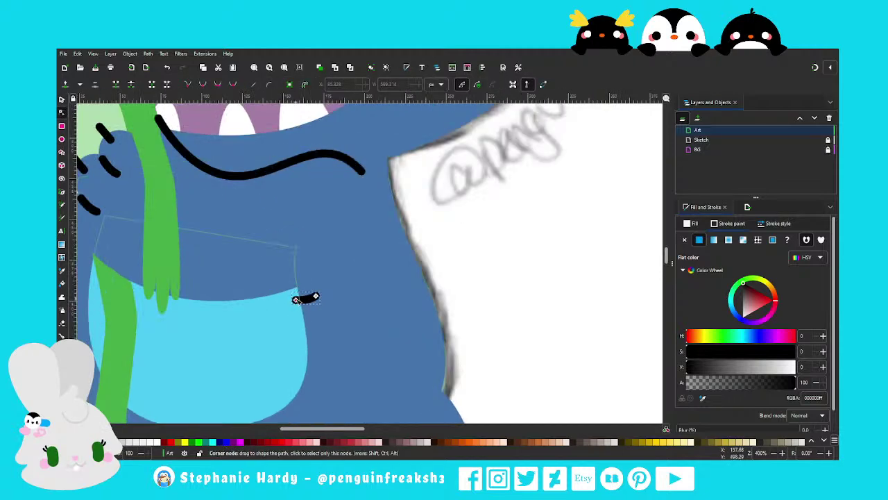
pyautogui.moveTo(316, 297); pyautogui.dragTo(361, 259)
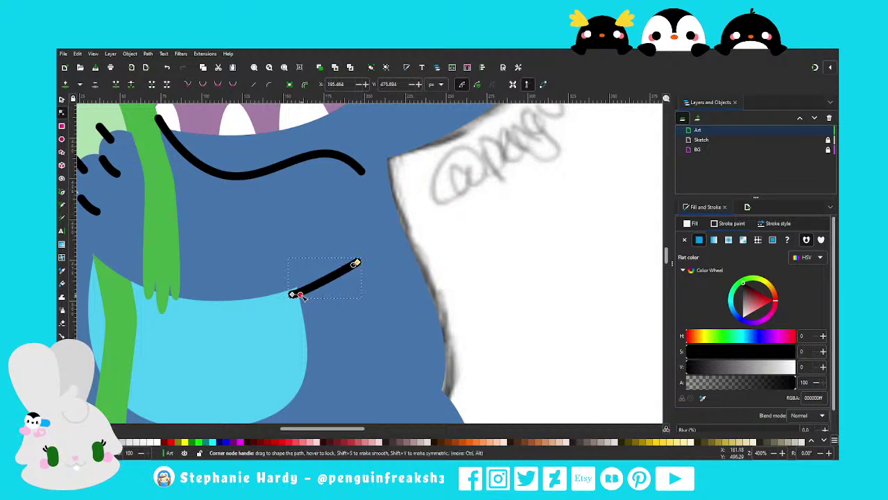
pyautogui.moveTo(300, 295); pyautogui.dragTo(343, 278)
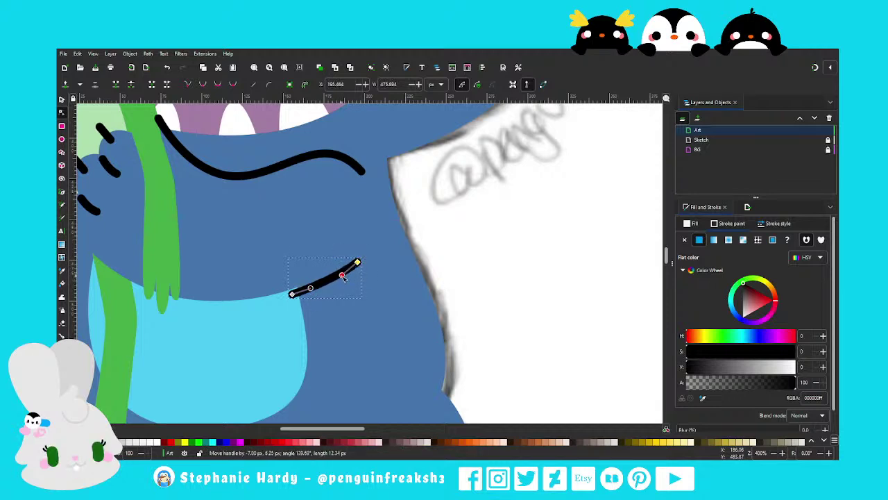
pyautogui.scroll(1, 316, 269)
pyautogui.moveTo(283, 306); pyautogui.dragTo(308, 296)
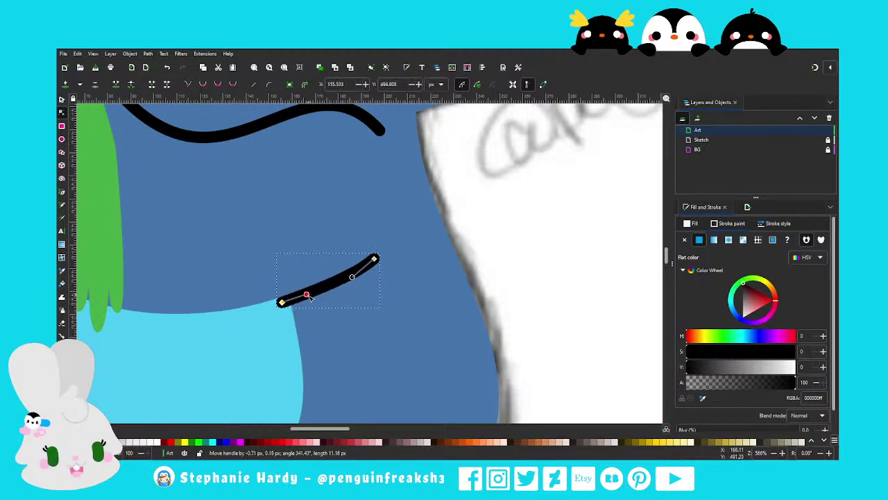
pyautogui.moveTo(352, 277); pyautogui.dragTo(347, 279)
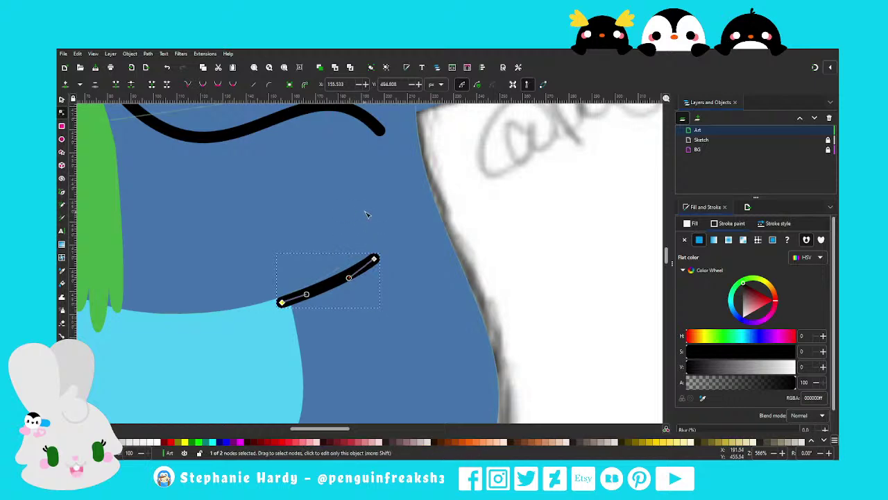
pyautogui.scroll(-1, 366, 213)
pyautogui.scroll(-2, 427, 256)
pyautogui.scroll(-2, 427, 256)
# Refine the chest stroke's end node and fine-tune its curve
pyautogui.press('s')
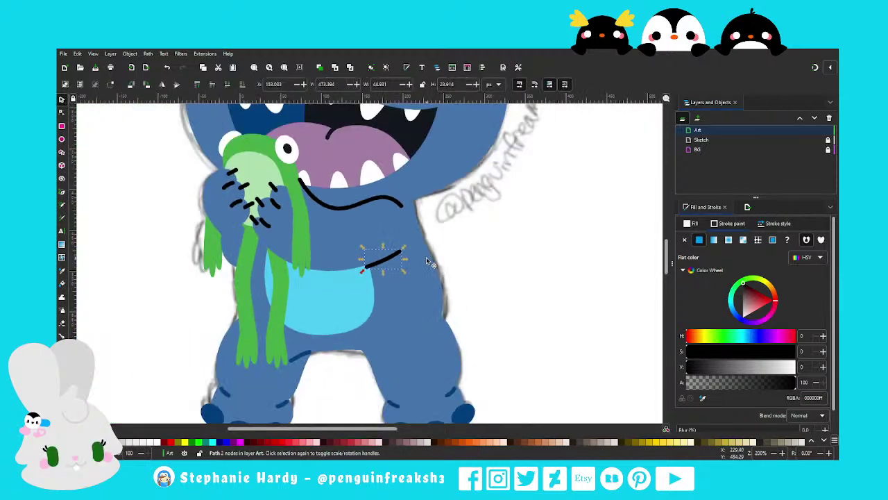
pyautogui.scroll(2, 426, 256)
pyautogui.scroll(2, 142, 157)
pyautogui.click(61, 112)
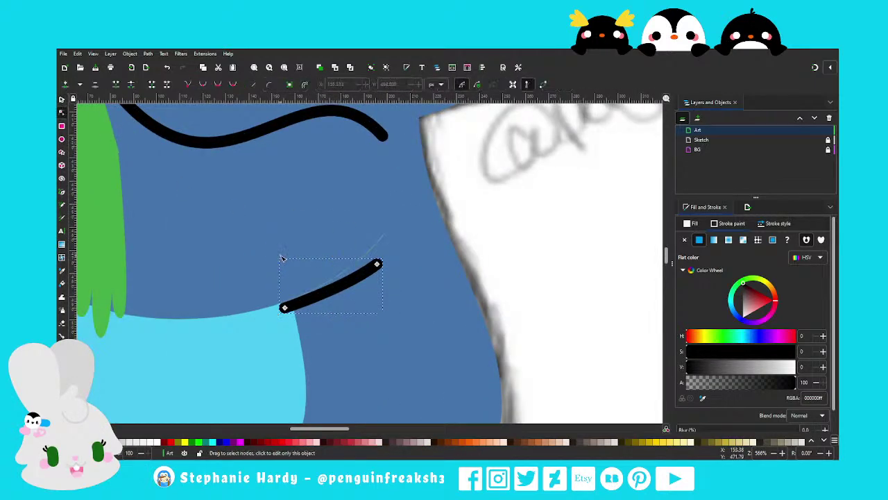
pyautogui.moveTo(283, 308); pyautogui.dragTo(299, 303)
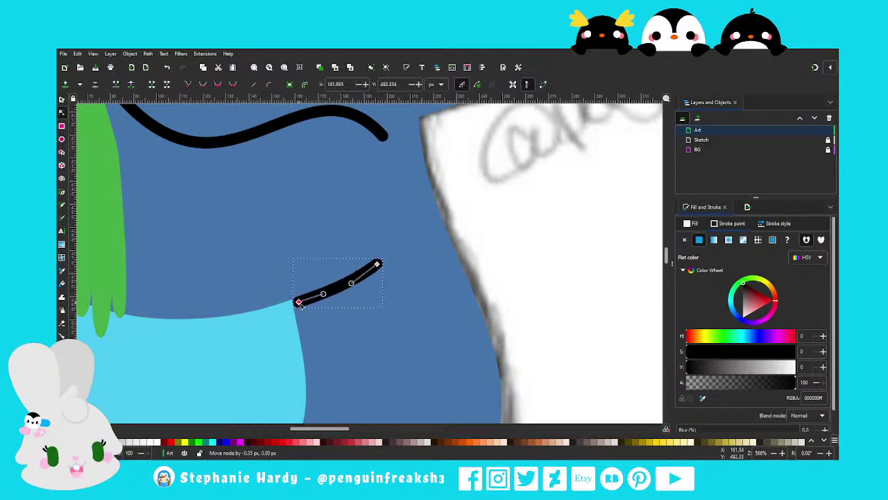
pyautogui.moveTo(323, 292); pyautogui.dragTo(321, 294)
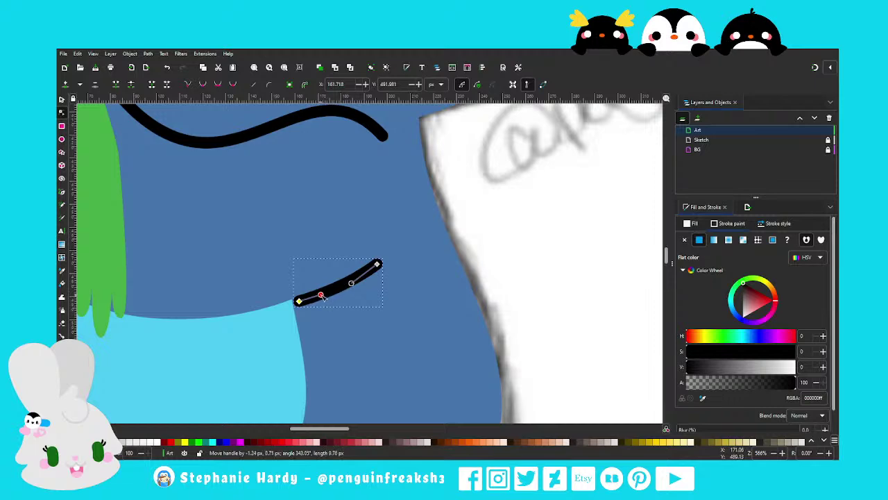
pyautogui.scroll(-1, 303, 241)
pyautogui.click(61, 99)
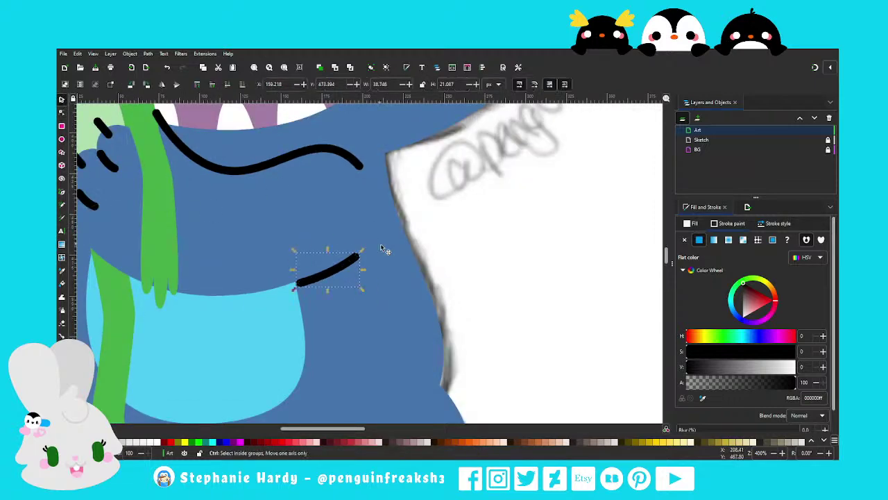
pyautogui.scroll(-2, 374, 243)
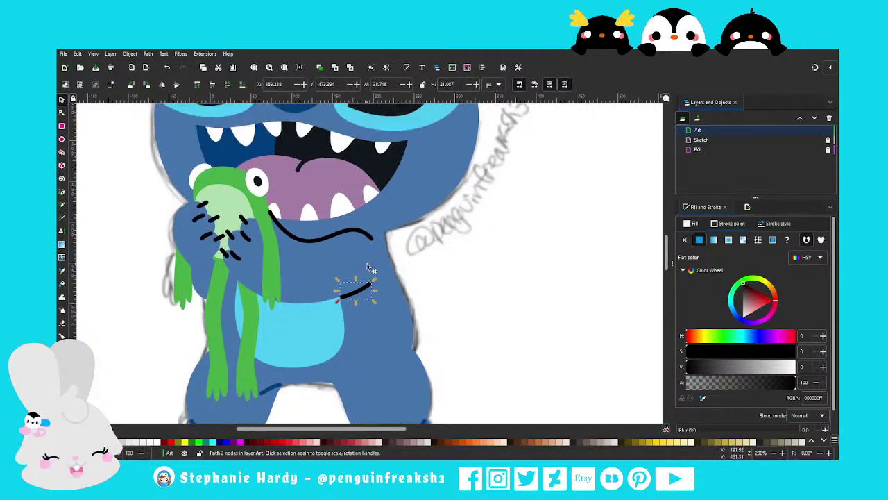
# Recolour the belly crease to Stitch's dark blue using the Fill and Stroke dropper
pyautogui.click(702, 398)
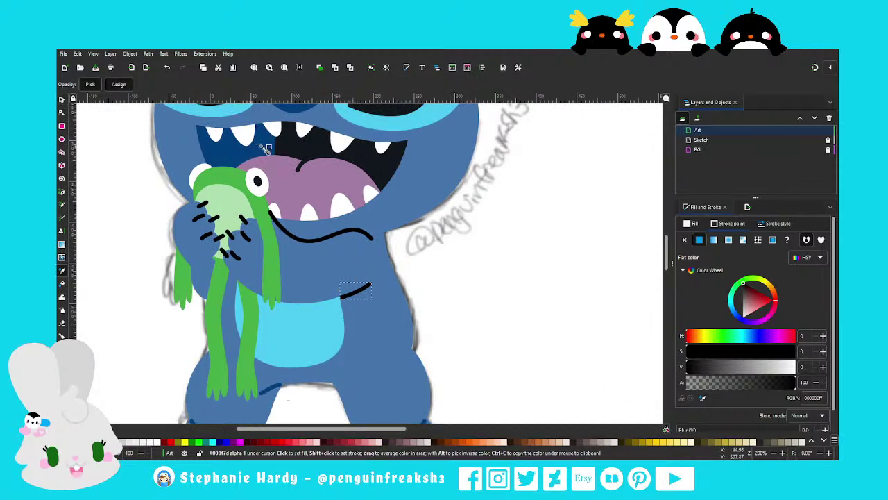
pyautogui.keyDown('shift'); pyautogui.click(277, 389); pyautogui.keyUp('shift')
pyautogui.press('s')
pyautogui.press('Escape')
pyautogui.scroll(-1, 277, 315)
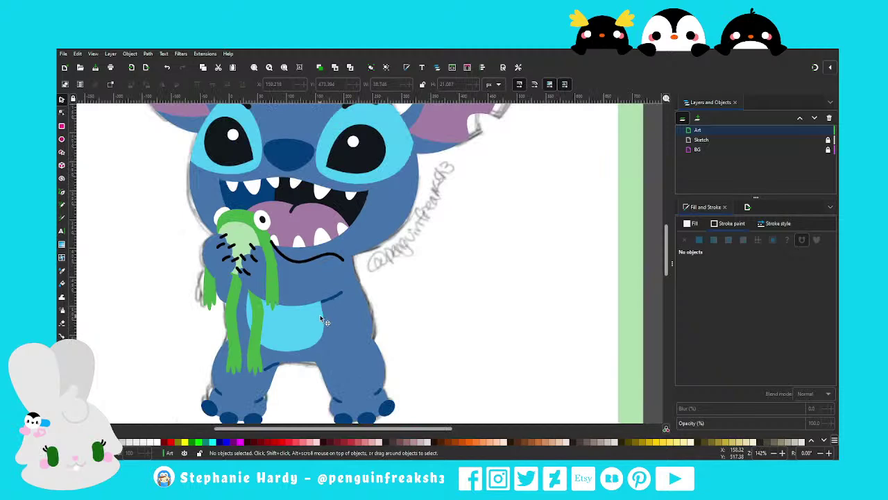
pyautogui.scroll(2, 228, 250)
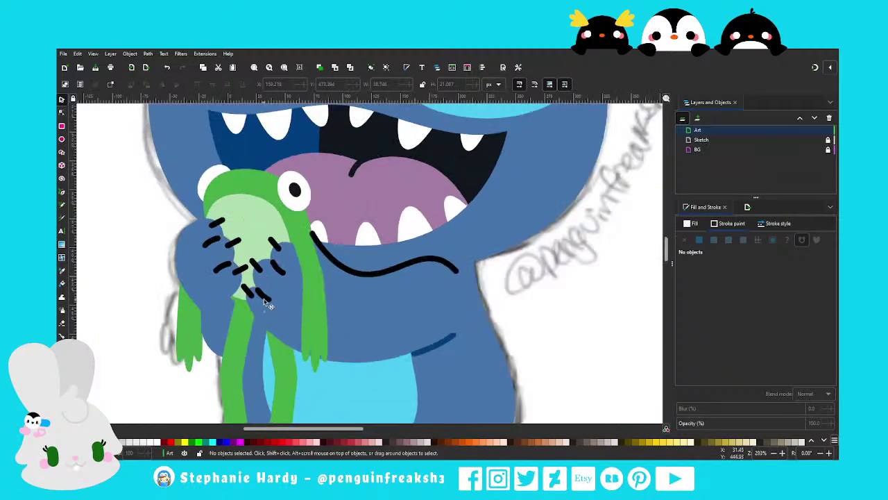
# Give the black finger lines on Stitch's hand the same dark blue
pyautogui.moveTo(269, 305); pyautogui.dragTo(281, 281)
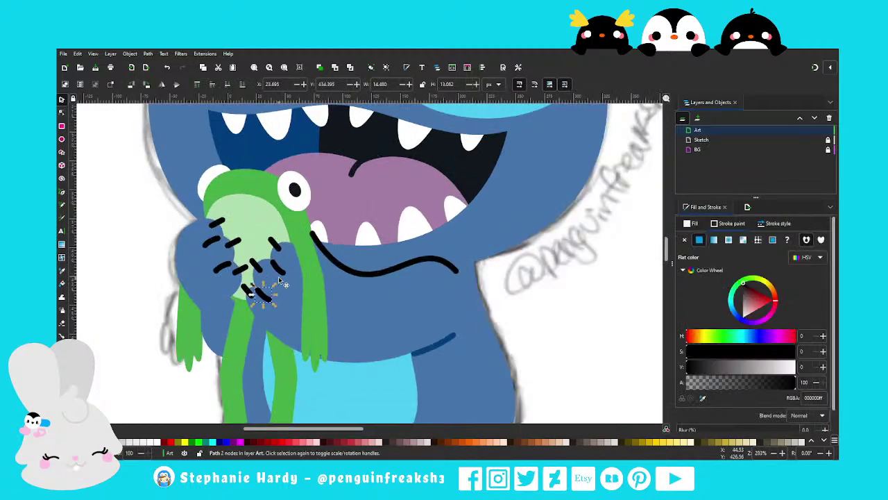
pyautogui.keyDown('shift'); pyautogui.click(215, 243); pyautogui.keyUp('shift')
pyautogui.scroll(-1, 177, 240)
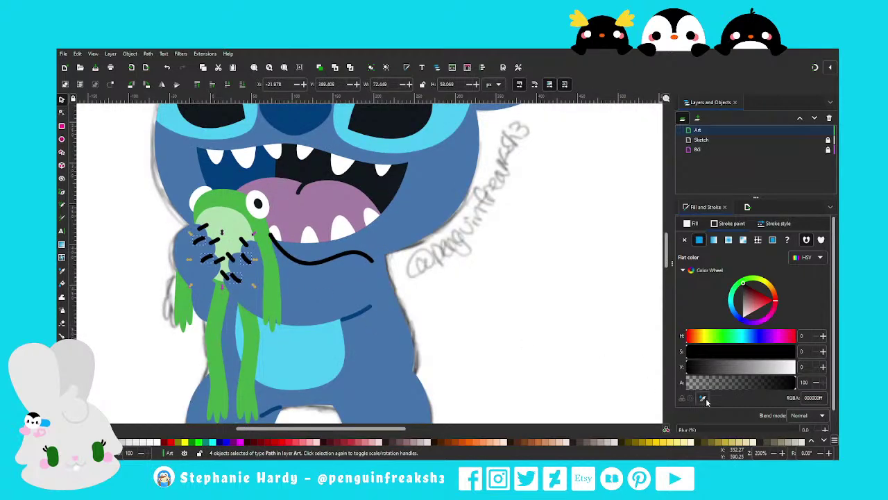
pyautogui.click(534, 347)
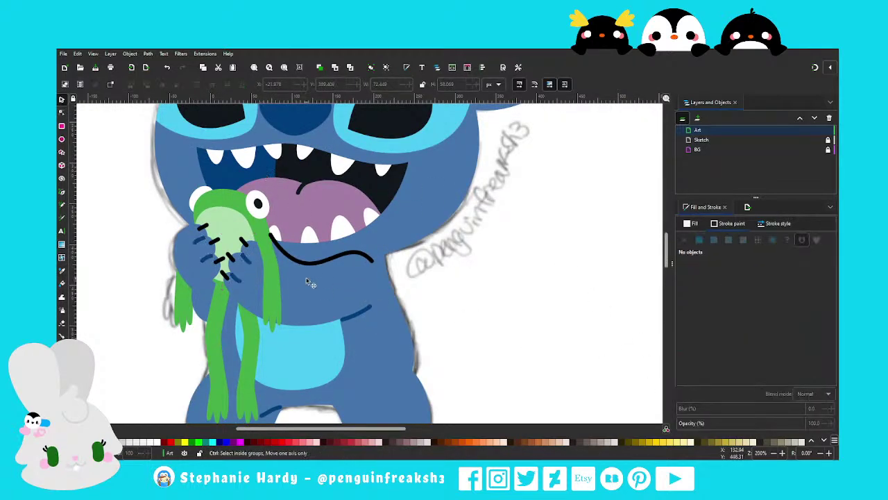
pyautogui.keyDown('ctrl'); pyautogui.scroll(-3, 386, 284); pyautogui.keyUp('ctrl')
pyautogui.keyDown('ctrl'); pyautogui.scroll(1, 386, 284); pyautogui.keyUp('ctrl')
pyautogui.keyDown('ctrl'); pyautogui.scroll(1, 388, 286); pyautogui.keyUp('ctrl')
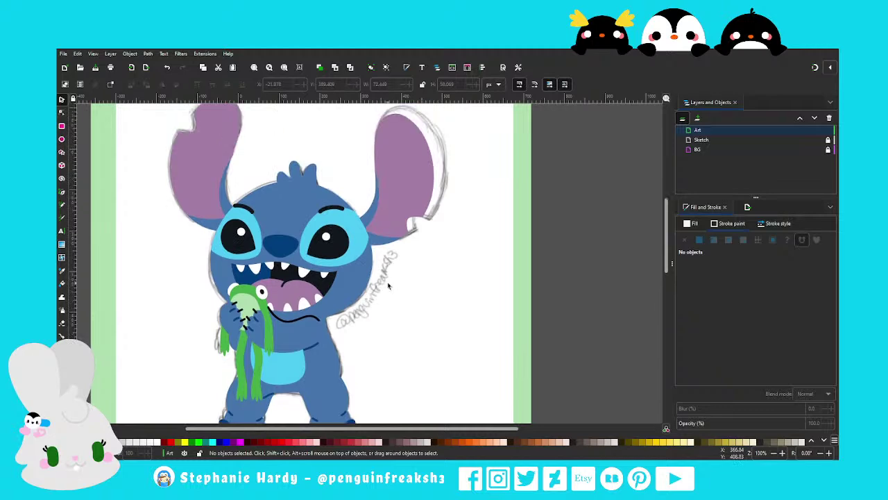
pyautogui.keyDown('ctrl'); pyautogui.scroll(-1, 388, 284); pyautogui.keyUp('ctrl')
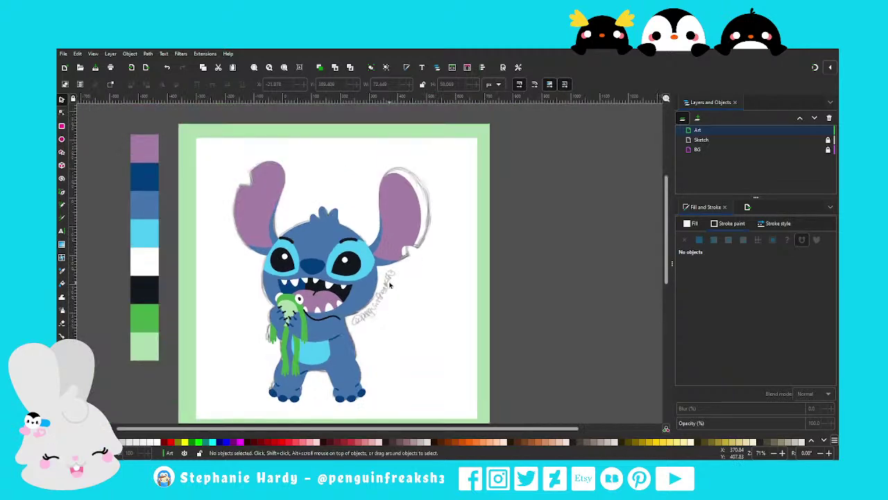
pyautogui.keyDown('ctrl'); pyautogui.scroll(2, 300, 315); pyautogui.keyUp('ctrl')
pyautogui.keyDown('ctrl'); pyautogui.scroll(1, 309, 315); pyautogui.keyUp('ctrl')
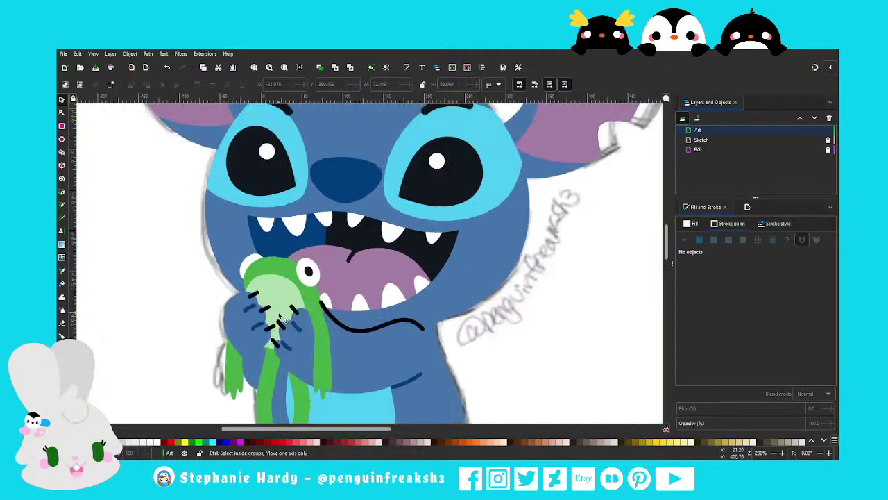
pyautogui.keyDown('ctrl'); pyautogui.scroll(1, 250, 360); pyautogui.keyUp('ctrl')
# Reselect the hand's finger lines, including the lower one, to check them, then deselect
pyautogui.moveTo(253, 294); pyautogui.dragTo(278, 340)
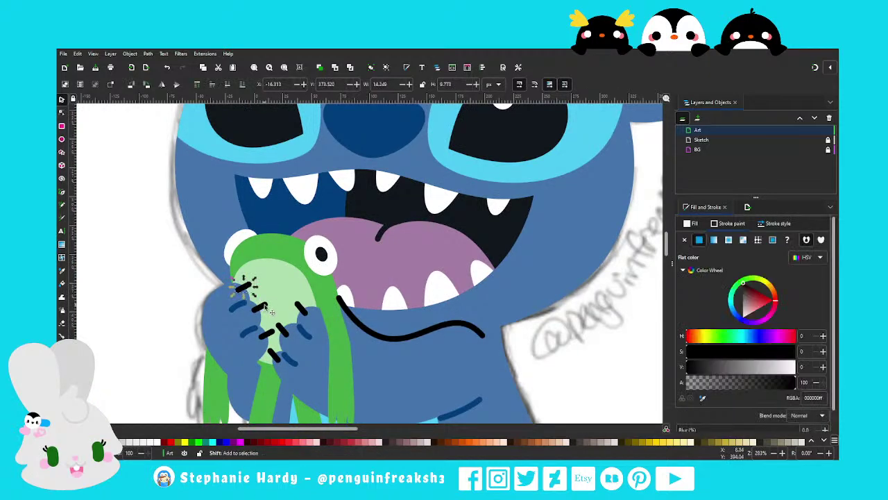
pyautogui.keyDown('shift'); pyautogui.click(281, 366); pyautogui.keyUp('shift')
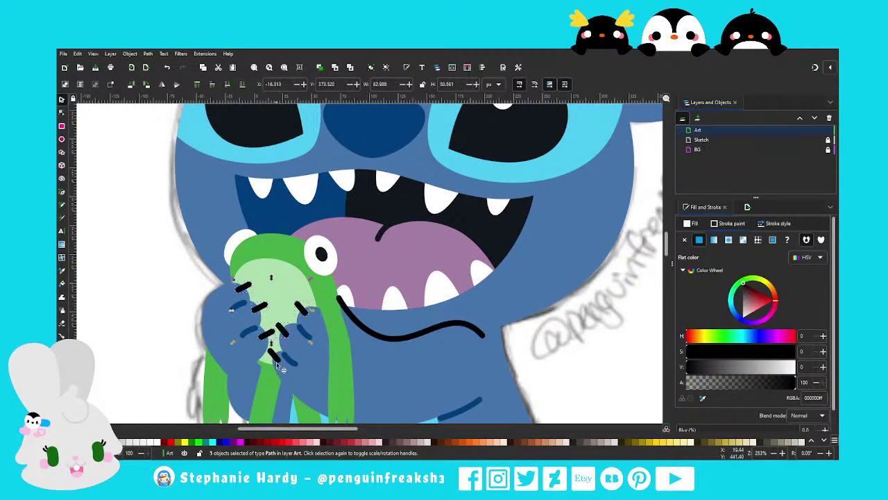
pyautogui.keyDown('ctrl'); pyautogui.scroll(-1, 236, 346); pyautogui.keyUp('ctrl')
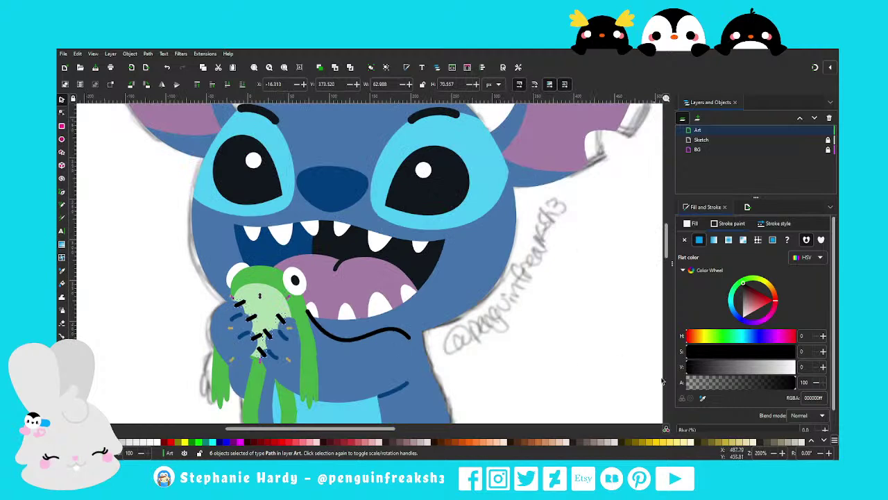
pyautogui.press('Escape')
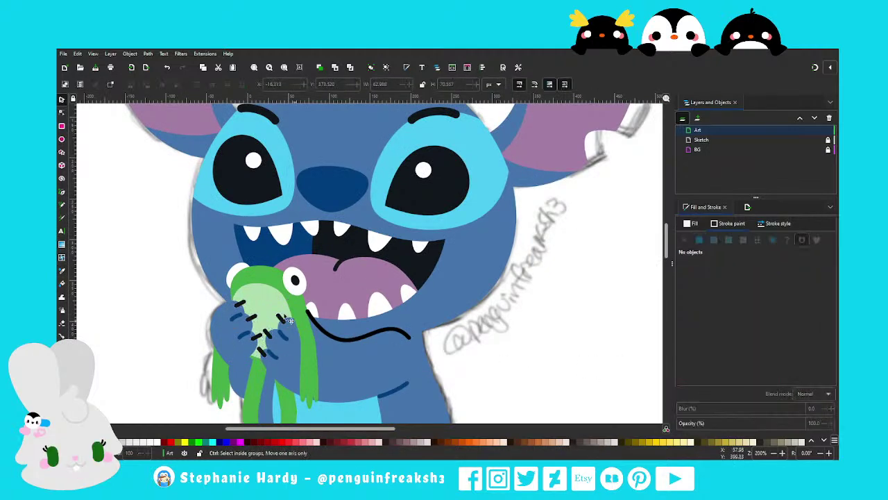
pyautogui.keyDown('ctrl'); pyautogui.scroll(-1, 254, 300); pyautogui.keyUp('ctrl')
pyautogui.keyDown('ctrl'); pyautogui.scroll(-1, 254, 300); pyautogui.keyUp('ctrl')
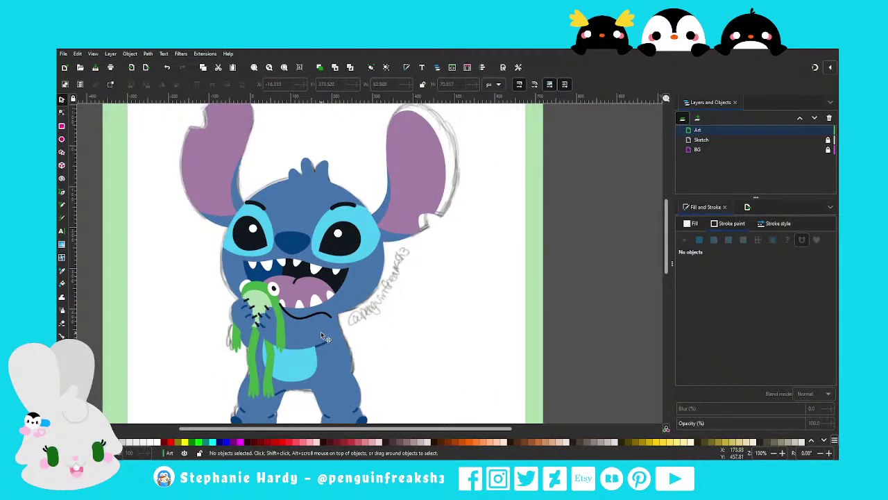
pyautogui.keyDown('ctrl'); pyautogui.scroll(1, 250, 312); pyautogui.keyUp('ctrl')
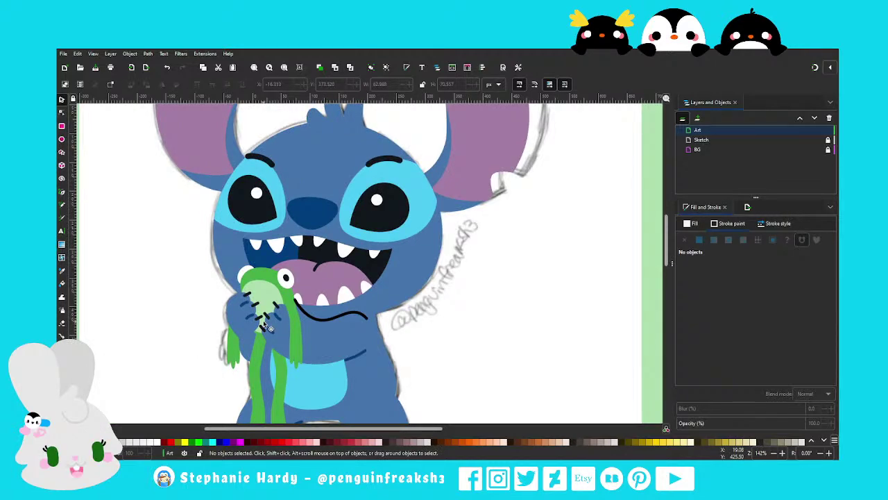
pyautogui.keyDown('ctrl'); pyautogui.scroll(1, 285, 319); pyautogui.keyUp('ctrl')
pyautogui.keyDown('ctrl'); pyautogui.scroll(1, 286, 319); pyautogui.keyUp('ctrl')
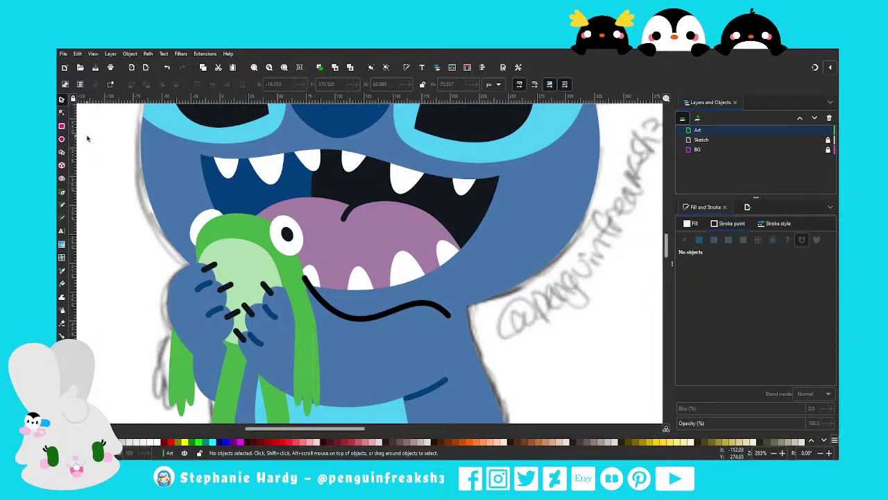
pyautogui.click(61, 113)
pyautogui.keyDown('ctrl'); pyautogui.scroll(1, 204, 294); pyautogui.keyUp('ctrl')
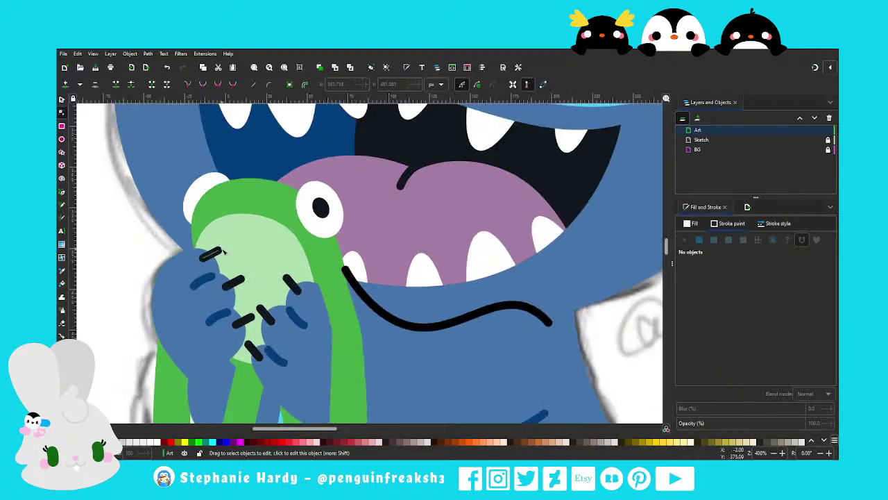
pyautogui.click(217, 253)
pyautogui.keyDown('shift'); pyautogui.click(234, 281); pyautogui.keyUp('shift')
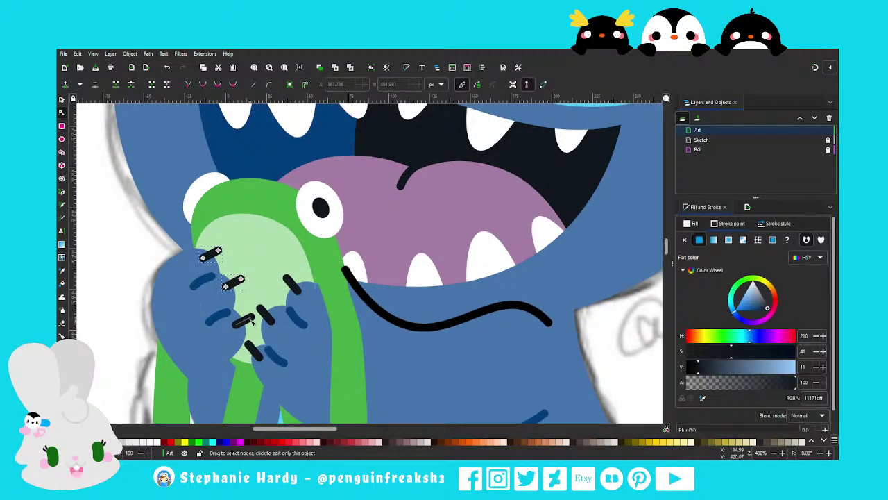
pyautogui.keyDown('shift'); pyautogui.click(244, 320); pyautogui.keyUp('shift')
pyautogui.keyDown('shift'); pyautogui.click(254, 352); pyautogui.keyUp('shift')
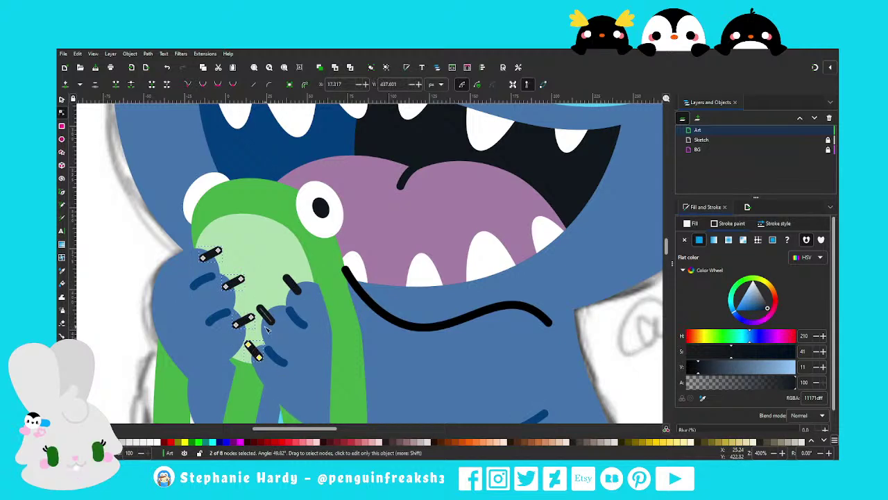
pyautogui.moveTo(211, 236); pyautogui.dragTo(235, 261)
pyautogui.keyDown('shift'); pyautogui.click(238, 280); pyautogui.keyUp('shift')
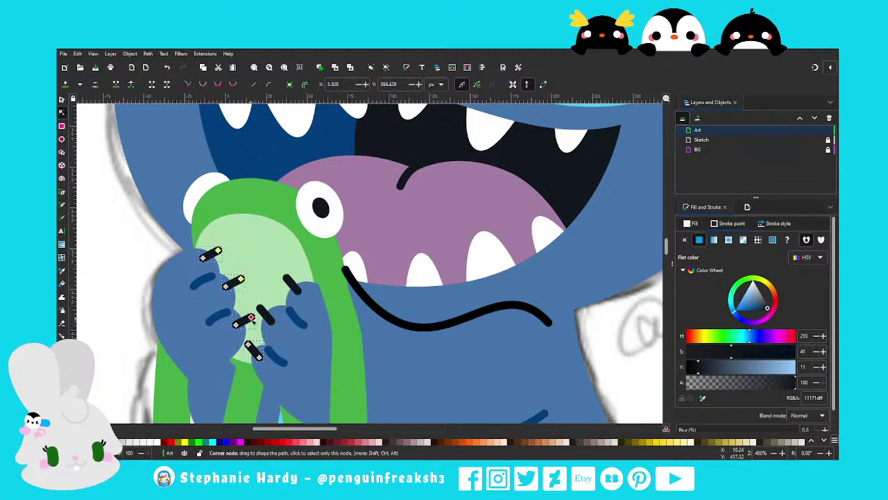
pyautogui.keyDown('shift'); pyautogui.click(251, 319); pyautogui.keyUp('shift')
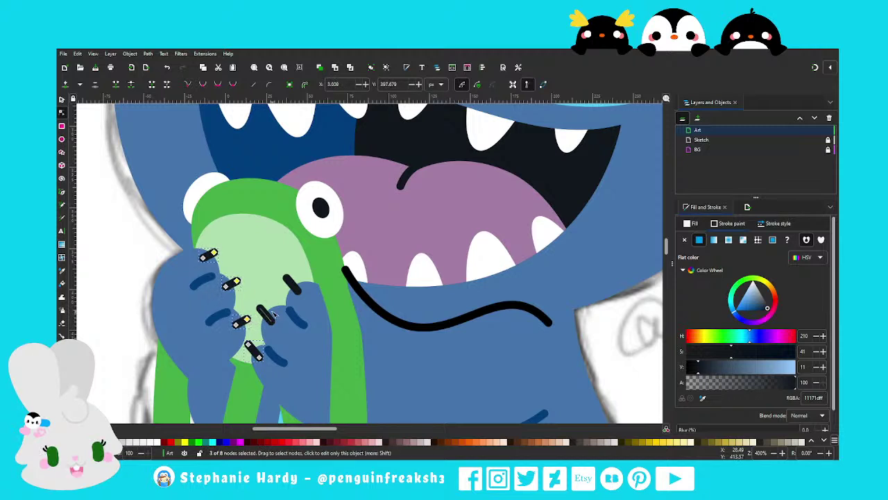
pyautogui.click(267, 313)
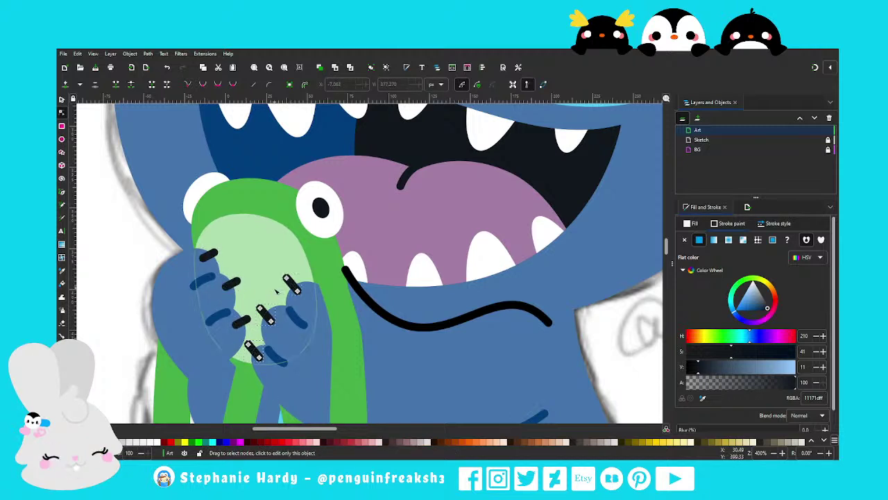
pyautogui.moveTo(296, 291)
pyautogui.mouseDown()
pyautogui.moveTo(255, 267)
pyautogui.moveTo(266, 315)
pyautogui.mouseUp()
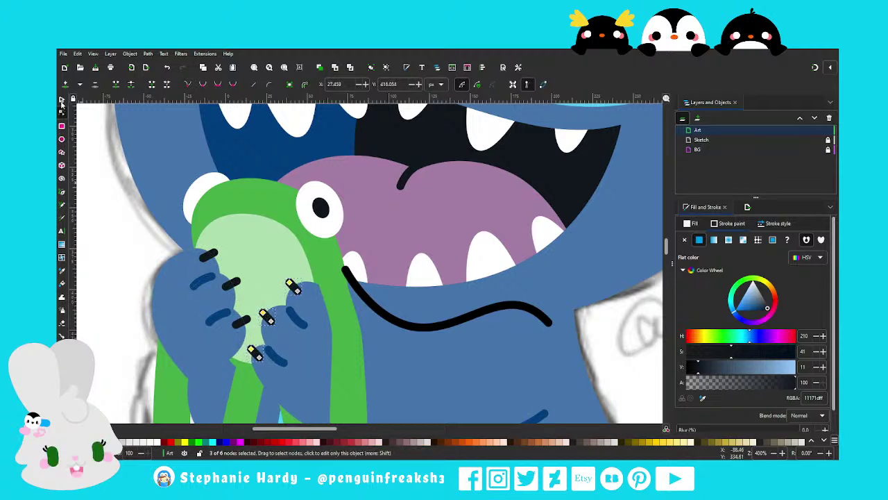
pyautogui.click(61, 100)
pyautogui.press('Escape')
pyautogui.scroll(-3, 265, 272)
pyautogui.scroll(1, 264, 271)
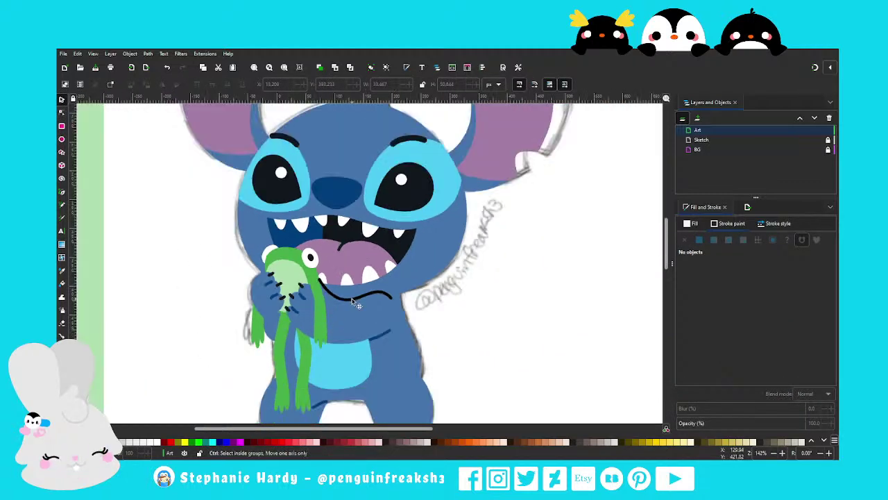
# Drag the left eyebrow's Bezier handle to give it a slightly rounder arch
pyautogui.scroll(-1, 351, 186)
pyautogui.scroll(-1, 257, 278)
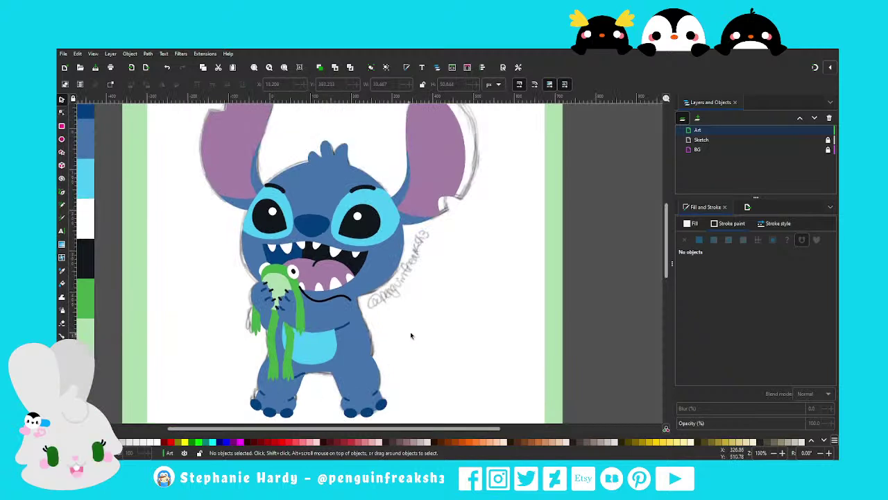
pyautogui.scroll(-1, 331, 259)
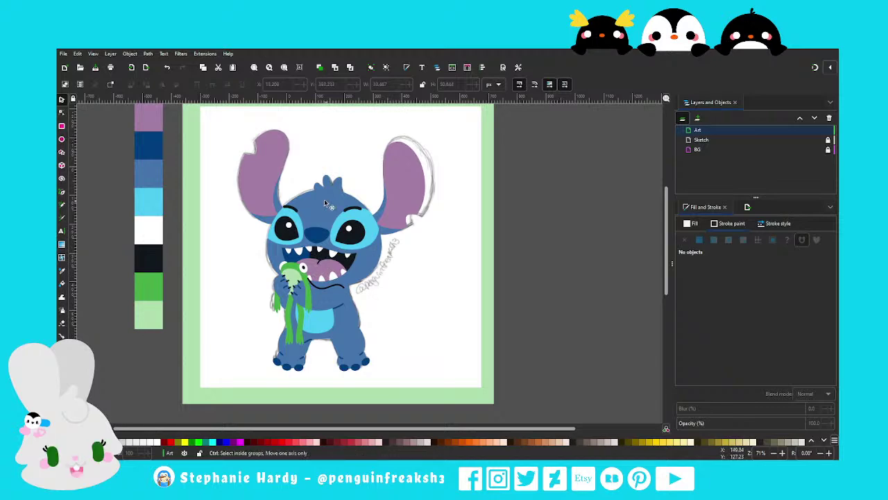
pyautogui.scroll(4, 324, 202)
pyautogui.press('n')
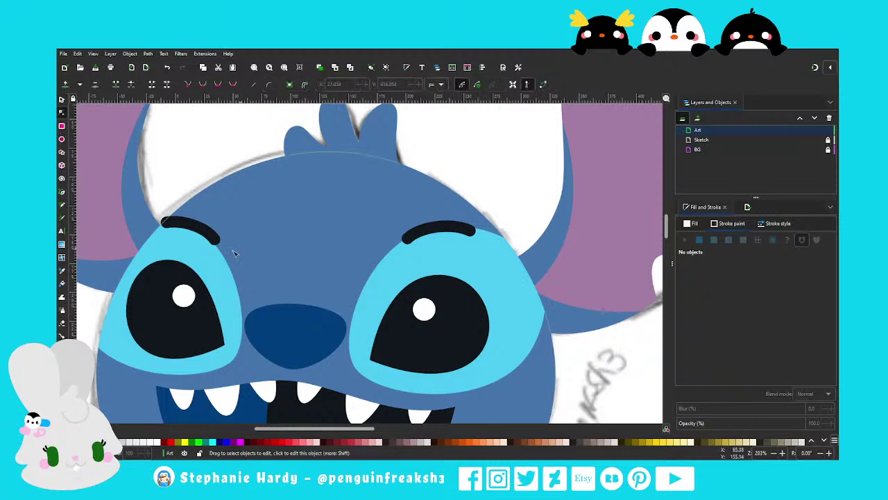
pyautogui.click(210, 238)
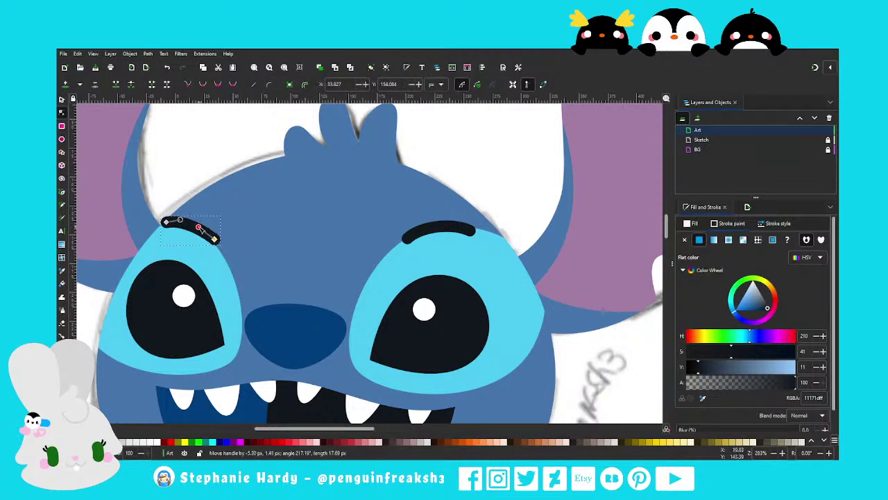
pyautogui.moveTo(204, 227); pyautogui.dragTo(202, 227)
pyautogui.press('s')
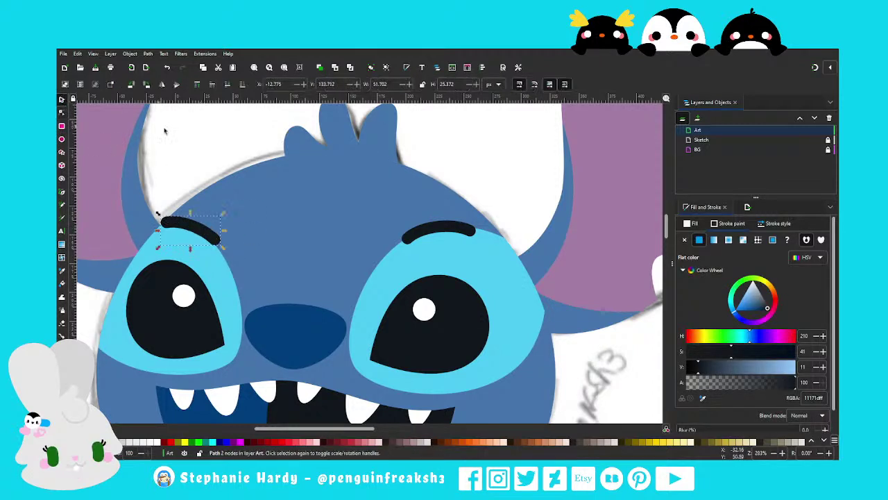
pyautogui.press('Escape')
pyautogui.scroll(-2, 339, 240)
pyautogui.scroll(-2, 338, 240)
# Zoom in on Stitch's face and select the black smile curve
pyautogui.scroll(-1, 388, 270)
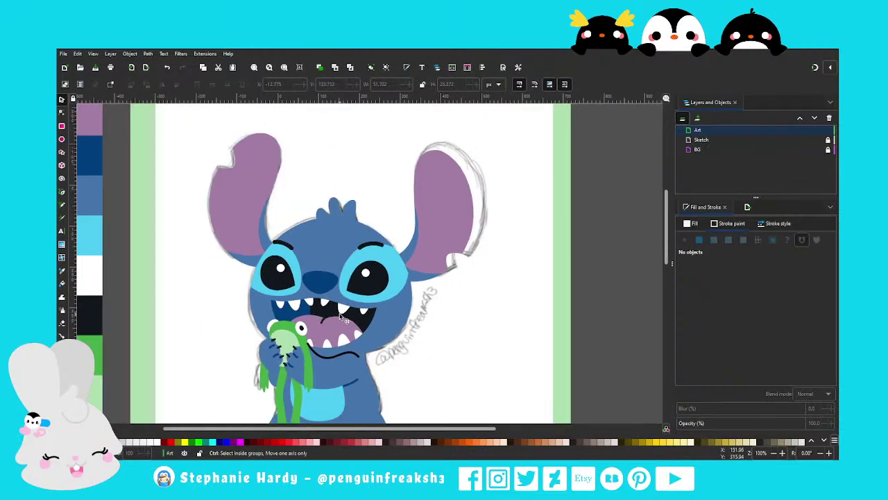
pyautogui.scroll(-1, 437, 305)
pyautogui.scroll(-1, 391, 347)
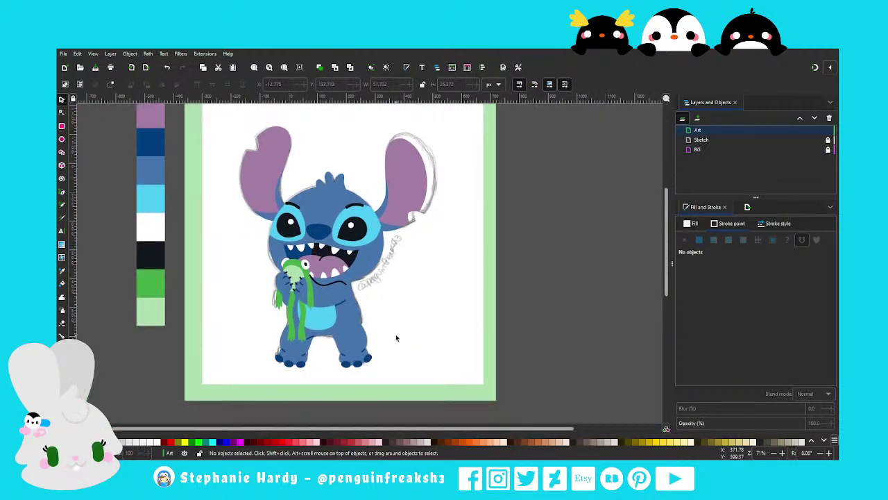
pyautogui.scroll(1, 347, 327)
pyautogui.scroll(1, 305, 338)
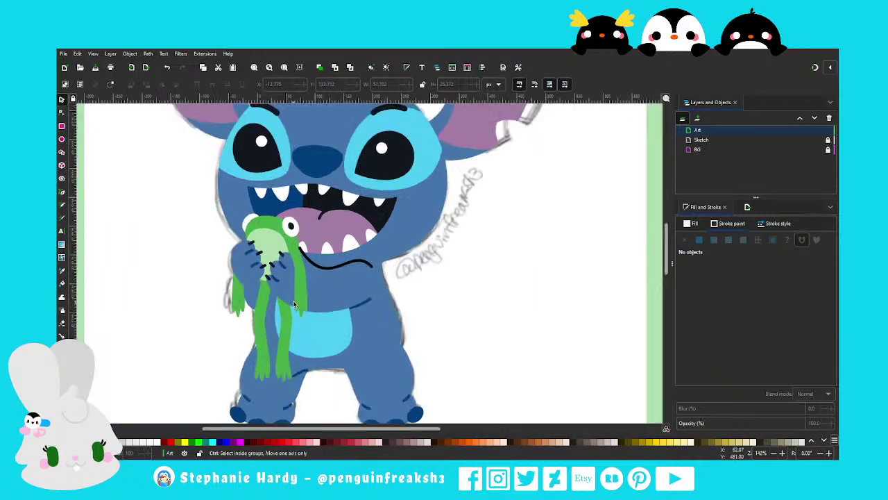
pyautogui.scroll(1, 319, 286)
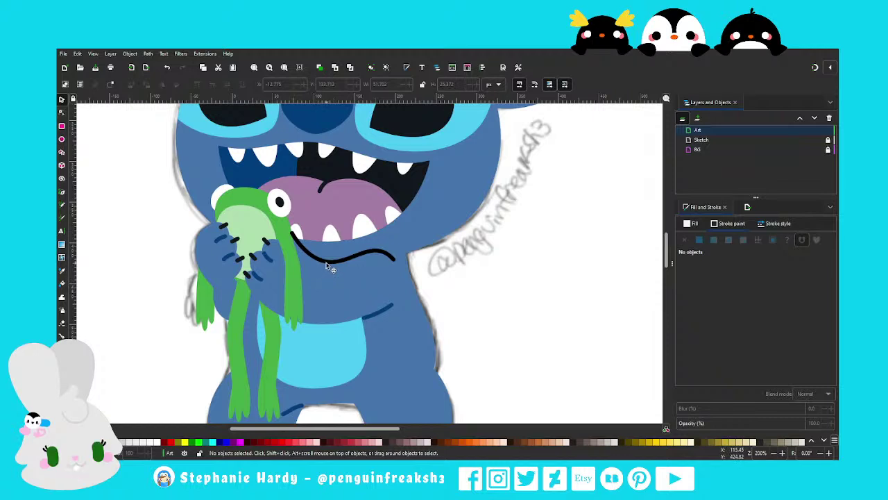
pyautogui.click(329, 262)
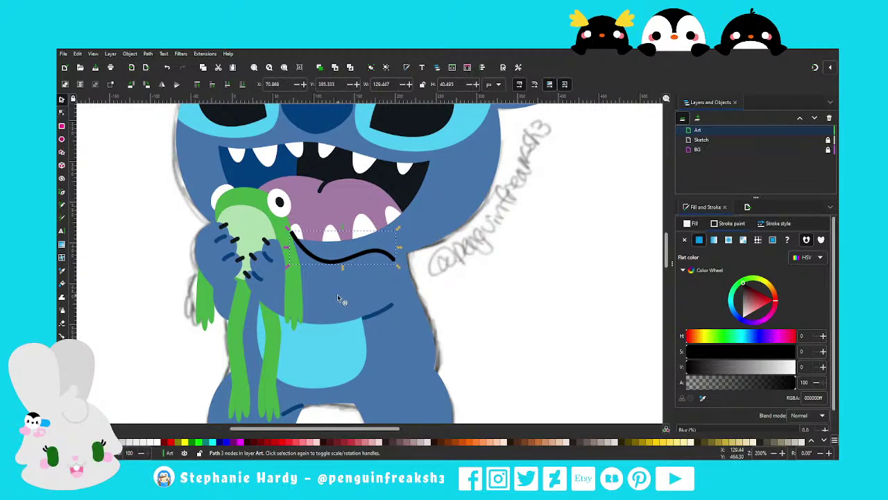
pyautogui.scroll(-1, 338, 299)
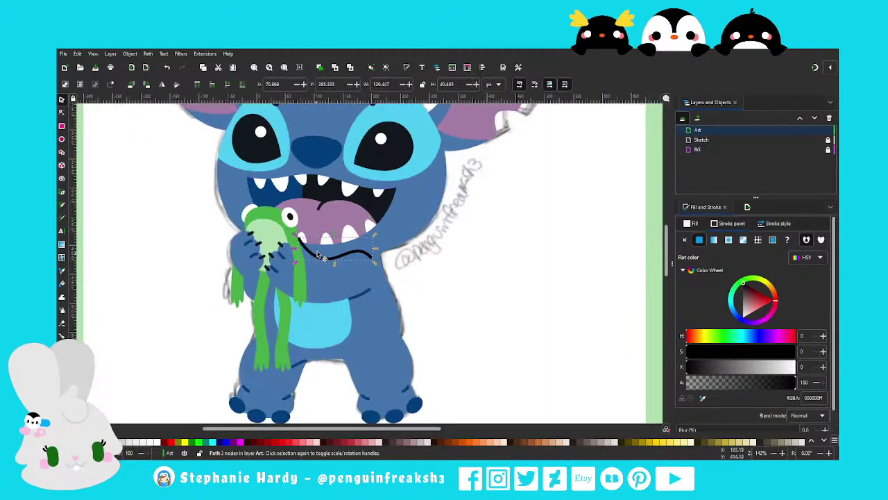
pyautogui.scroll(2, 330, 260)
pyautogui.scroll(1, 311, 249)
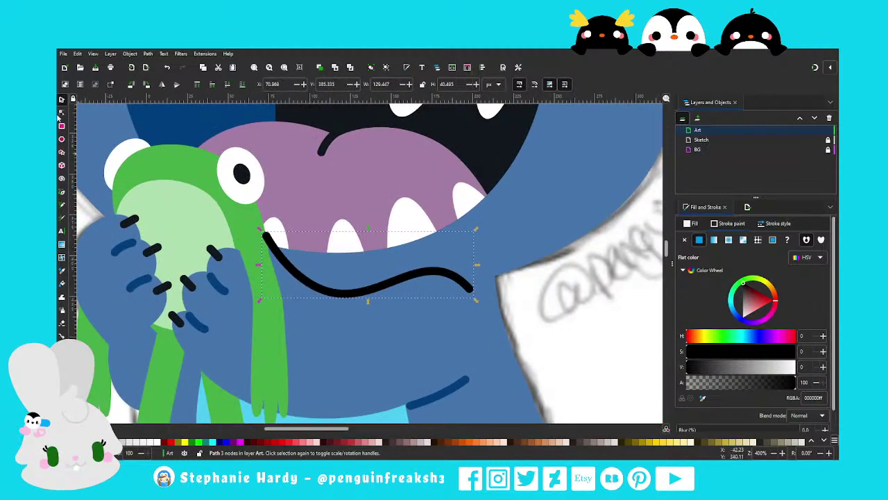
# Move the smile's left end node down-right, refine its bend, and zoom out to the page
pyautogui.click(61, 112)
pyautogui.moveTo(264, 234)
pyautogui.mouseDown()
pyautogui.moveTo(296, 261)
pyautogui.moveTo(274, 251)
pyautogui.mouseUp()
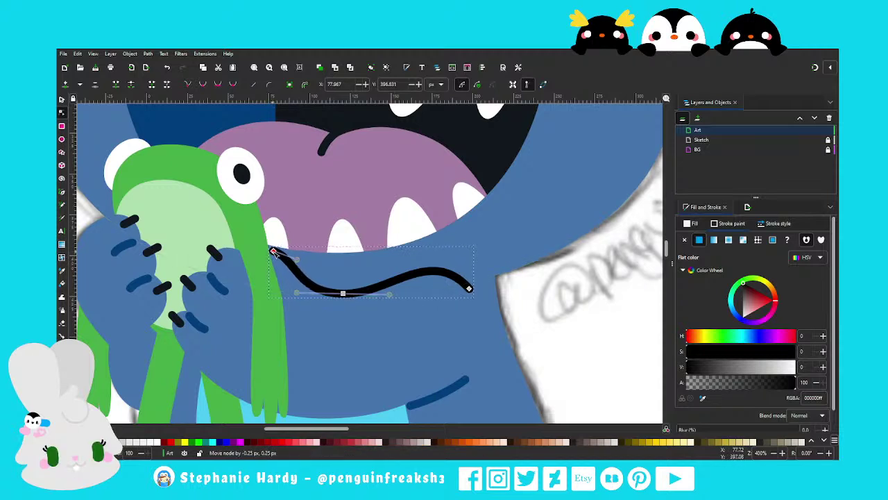
pyautogui.keyDown('ctrl'); pyautogui.scroll(-1, 328, 265); pyautogui.keyUp('ctrl')
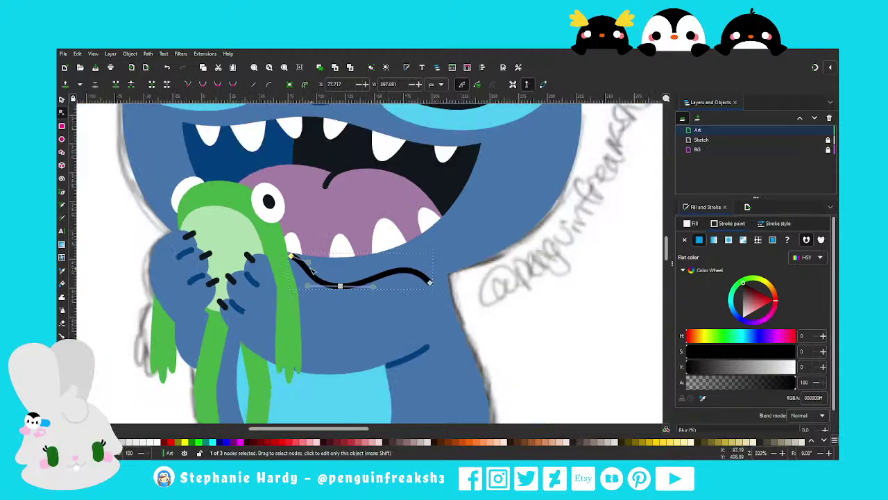
pyautogui.moveTo(305, 260); pyautogui.dragTo(310, 267)
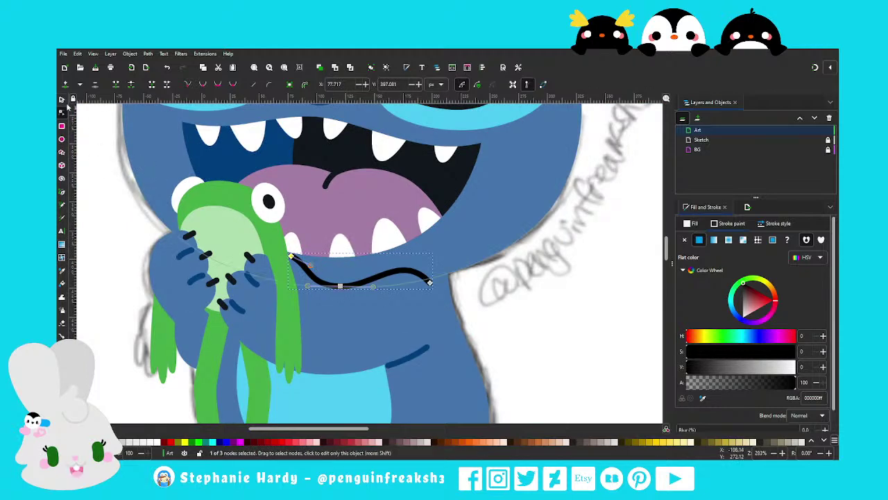
pyautogui.press('s')
pyautogui.press('-')
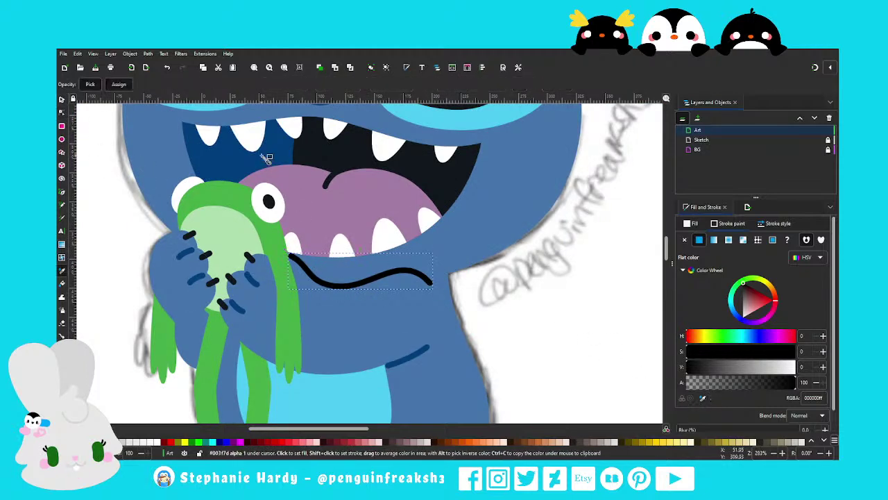
pyautogui.press('Escape')
pyautogui.press('-')
pyautogui.press('-')
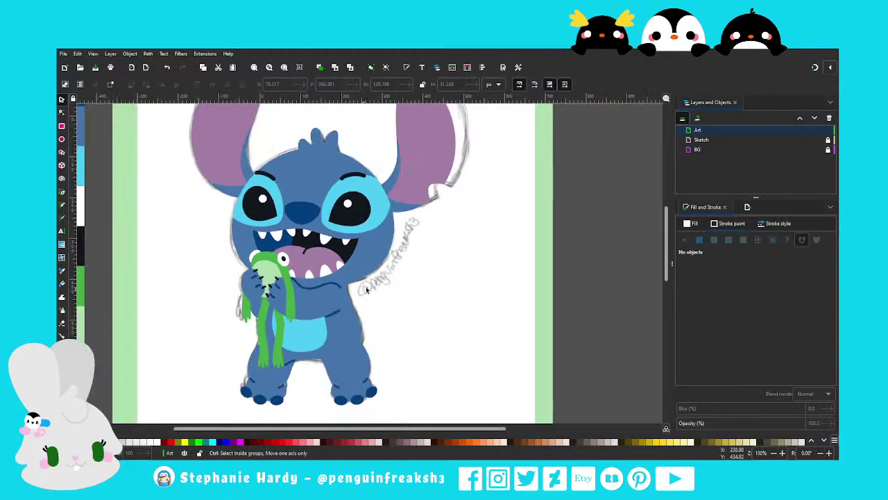
pyautogui.press('-')
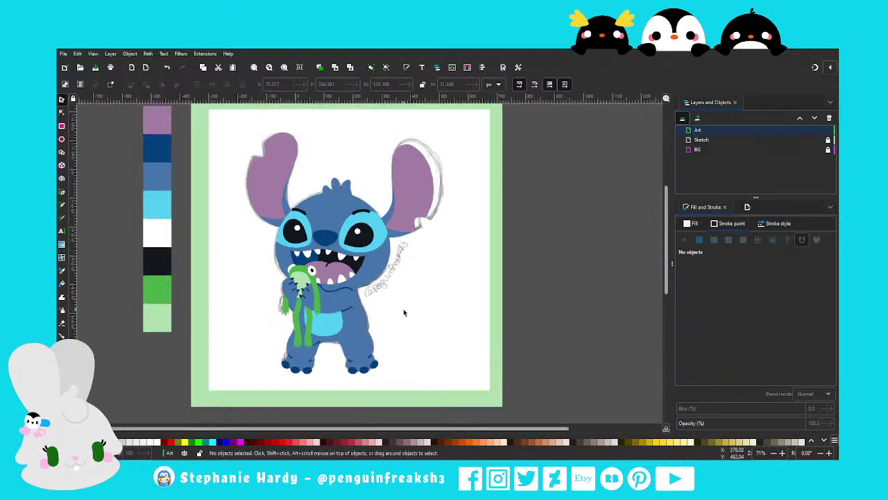
# Duplicate the small dark-blue foot stroke and move the copy onto the leg's outer edge
pyautogui.scroll(2, 403, 313)
pyautogui.scroll(-1, 406, 318)
pyautogui.scroll(1, 406, 318)
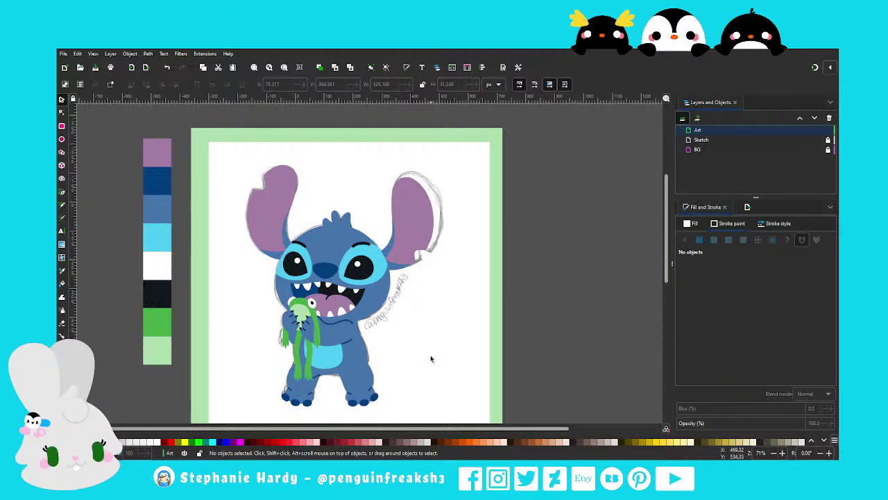
pyautogui.scroll(-1, 409, 351)
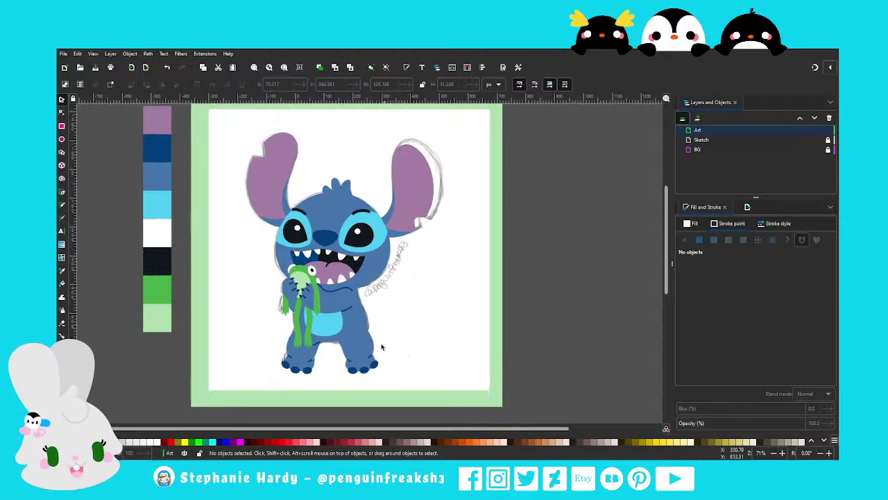
pyautogui.scroll(2, 372, 340)
pyautogui.scroll(1, 372, 340)
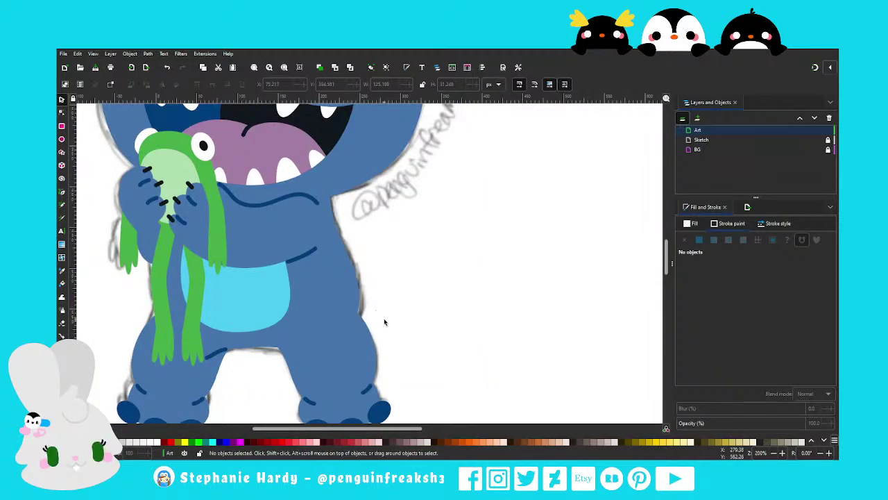
pyautogui.scroll(-1, 385, 321)
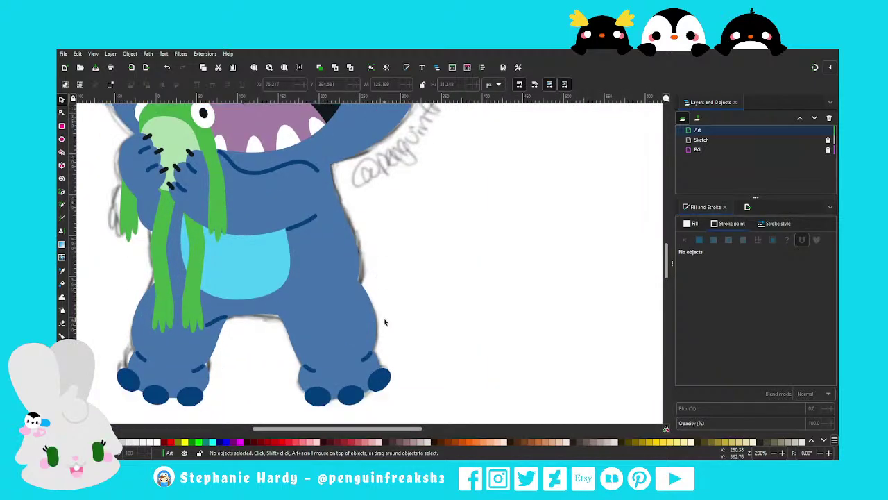
pyautogui.scroll(1, 352, 334)
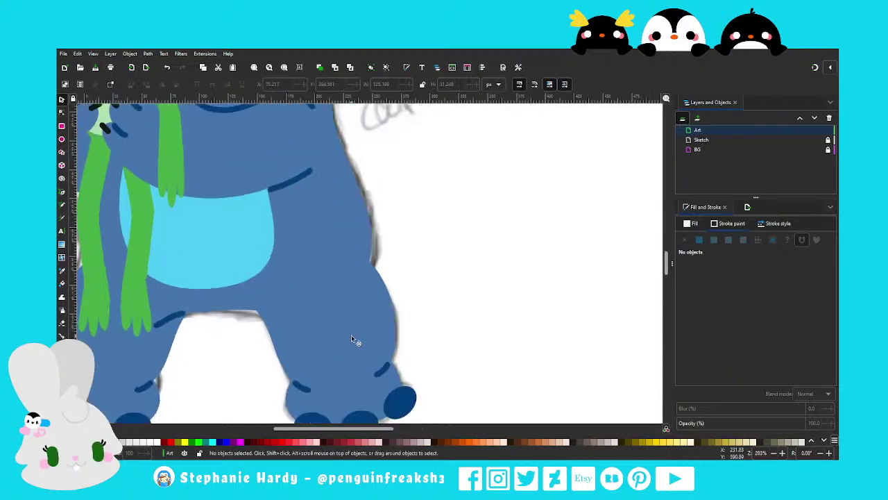
pyautogui.scroll(1, 351, 337)
pyautogui.click(381, 401)
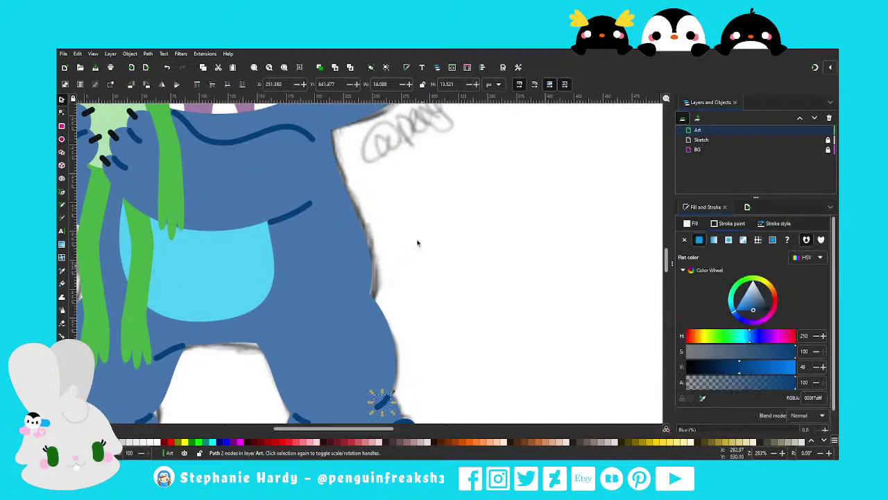
pyautogui.click(320, 67)
pyautogui.moveTo(385, 403); pyautogui.dragTo(357, 286)
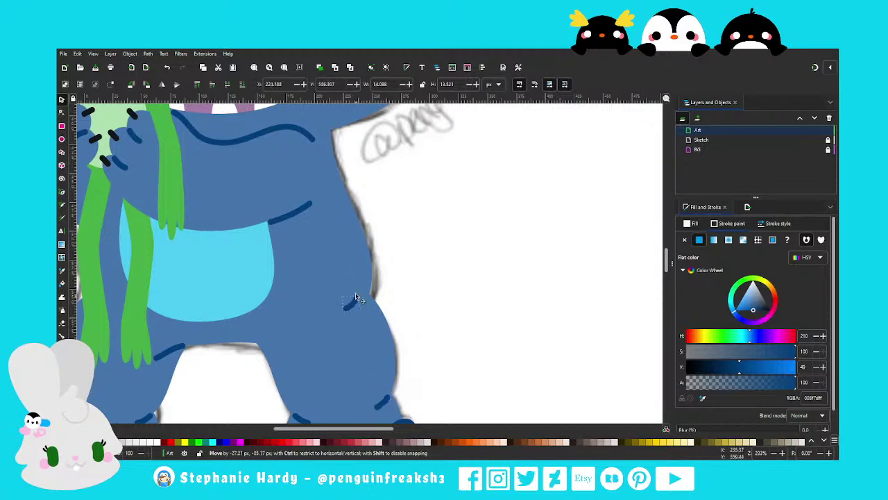
# Rotate the copied fur stroke slightly steeper and deselect it
pyautogui.click(357, 285)
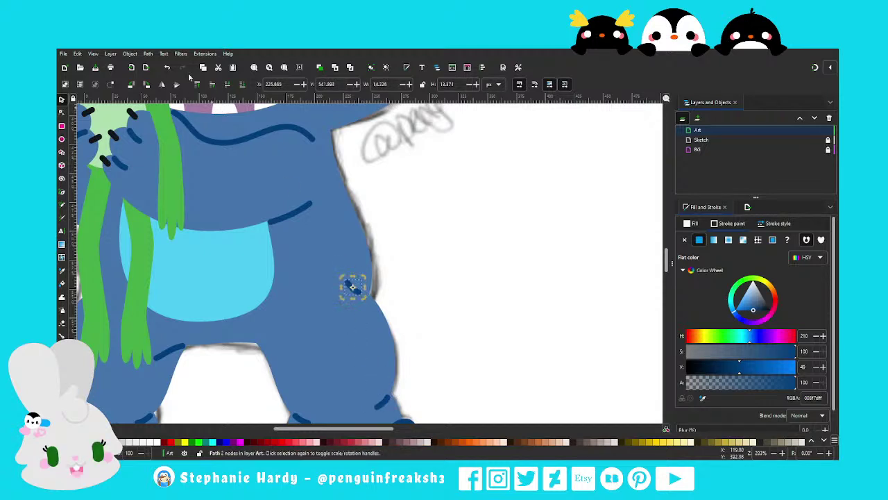
pyautogui.moveTo(366, 299)
pyautogui.mouseDown()
pyautogui.moveTo(374, 290)
pyautogui.moveTo(359, 299)
pyautogui.mouseUp()
pyautogui.scroll(1, 374, 290)
pyautogui.scroll(1, 375, 290)
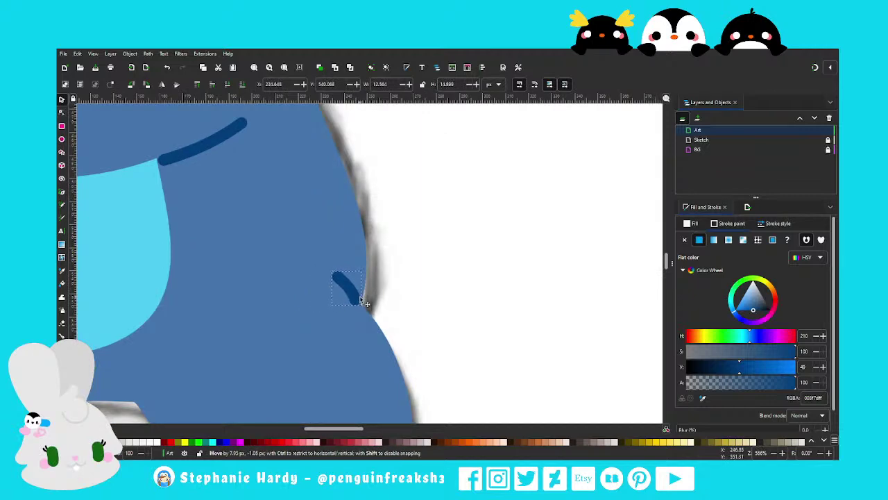
pyautogui.click(399, 280)
pyautogui.scroll(-1, 398, 280)
# Make the mouth's left-corner node smooth and adjust its upper and lower curve handles
pyautogui.scroll(-2, 403, 274)
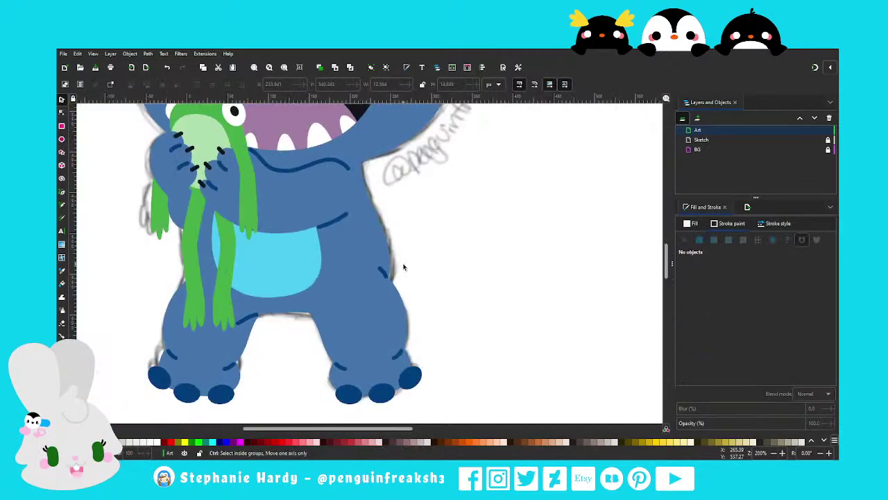
pyautogui.scroll(-2, 402, 272)
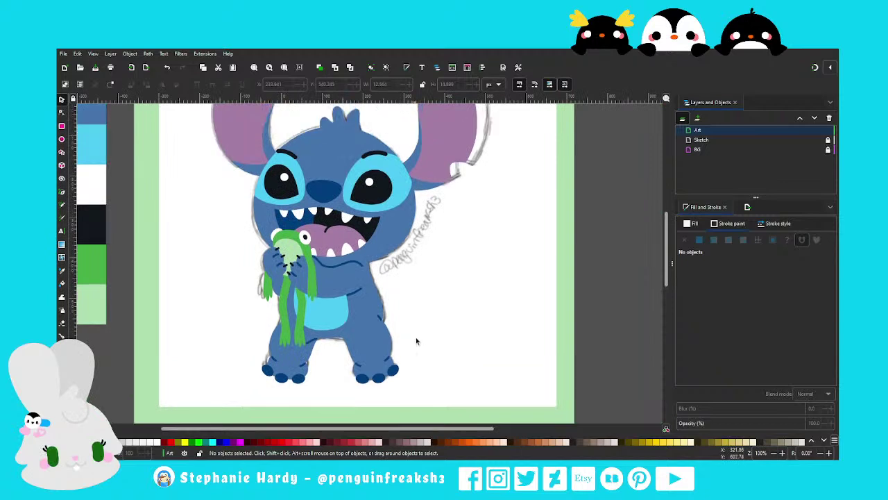
pyautogui.scroll(1, 423, 334)
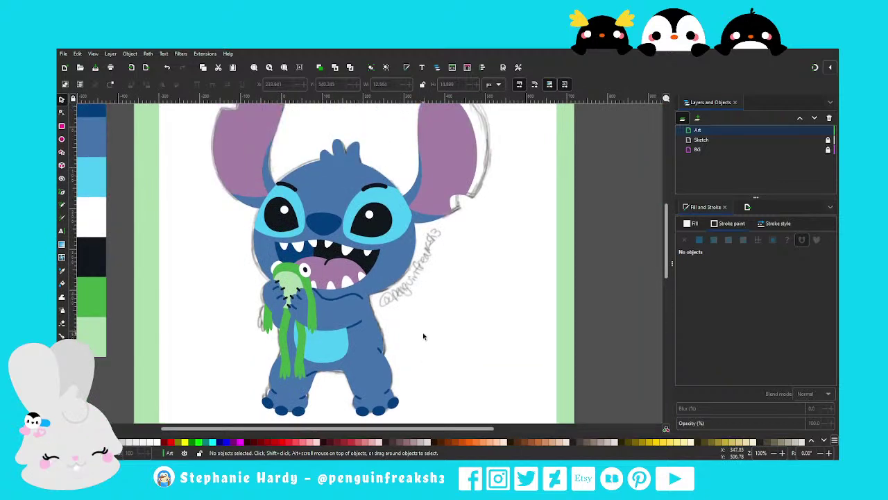
pyautogui.scroll(2, 351, 256)
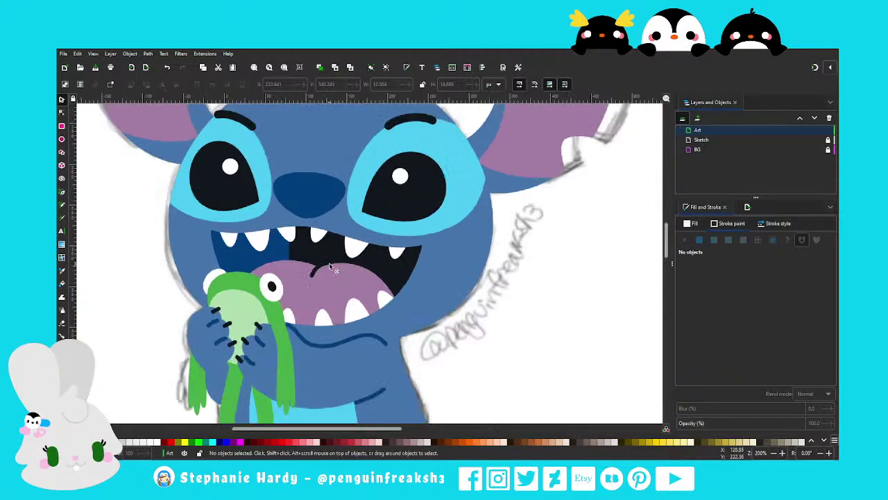
pyautogui.press('n')
pyautogui.click(311, 254)
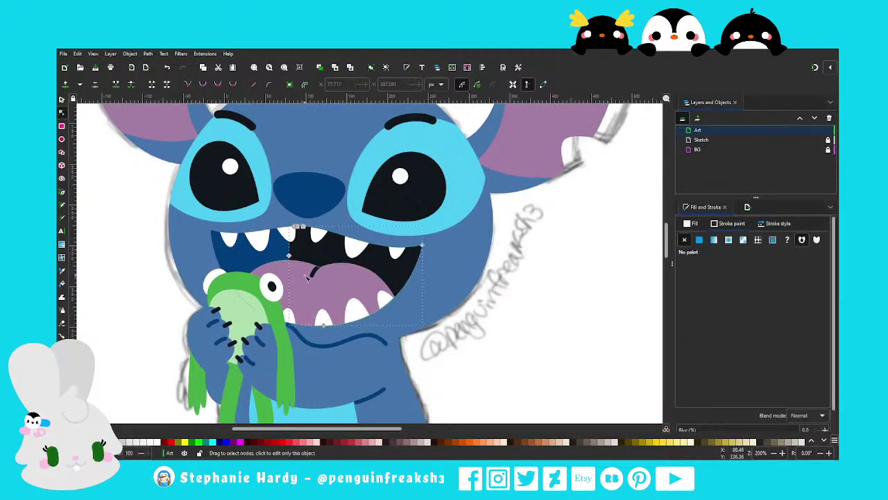
pyautogui.click(279, 255)
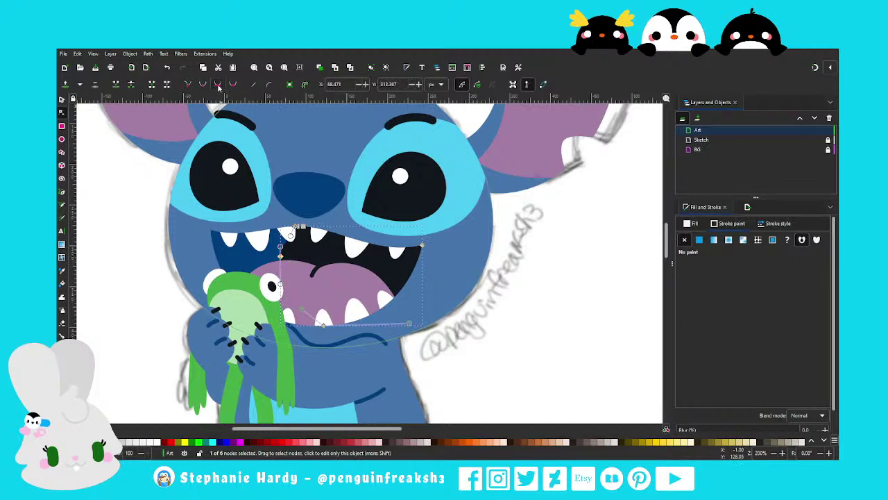
pyautogui.hotkey('shift', 's')
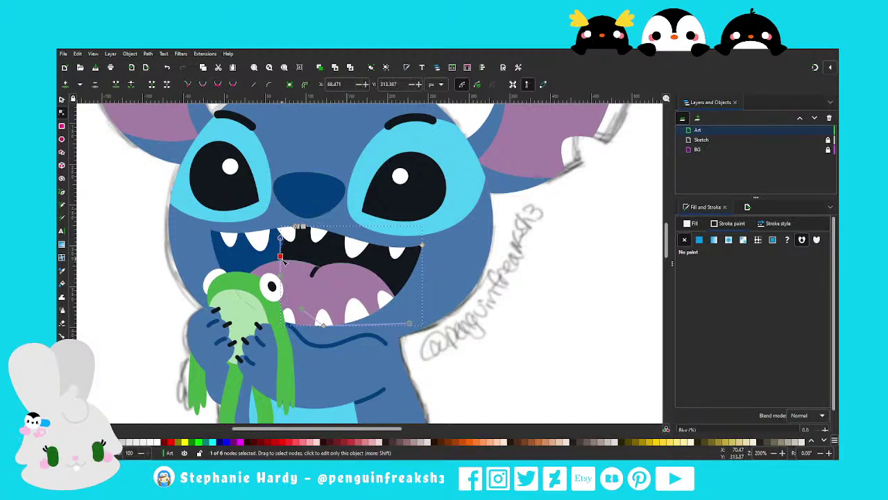
pyautogui.moveTo(280, 238); pyautogui.dragTo(277, 239)
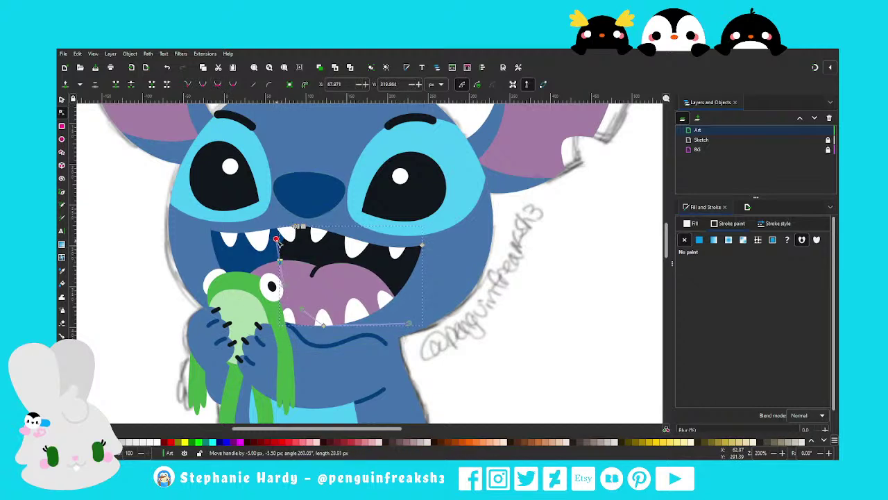
pyautogui.moveTo(300, 308); pyautogui.dragTo(297, 313)
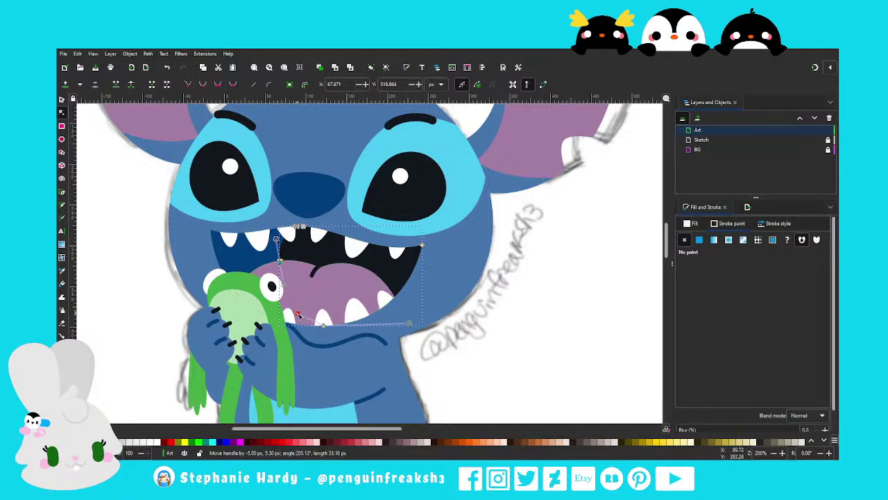
# Move the mouth's left-corner node upward to straighten the mouth's left edge
pyautogui.press('-')
pyautogui.press('s')
pyautogui.press('Escape')
pyautogui.press('-')
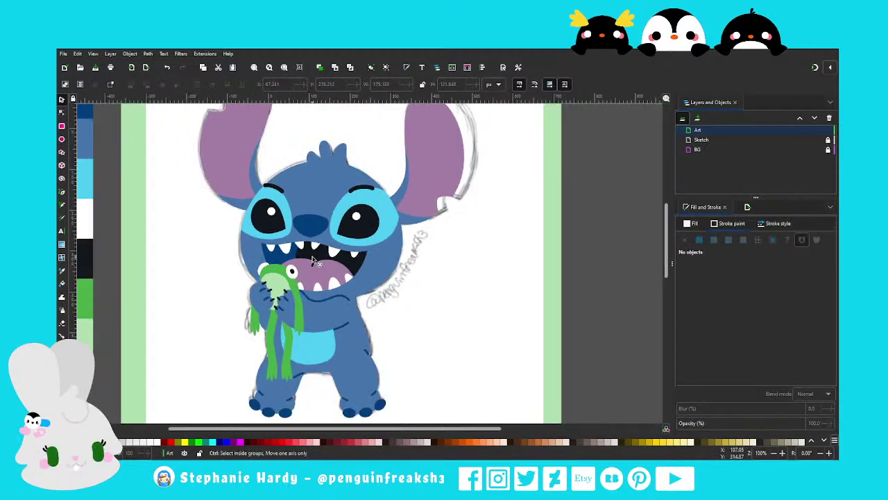
pyautogui.scroll(2, 314, 261)
pyautogui.scroll(1, 312, 257)
pyautogui.press('n')
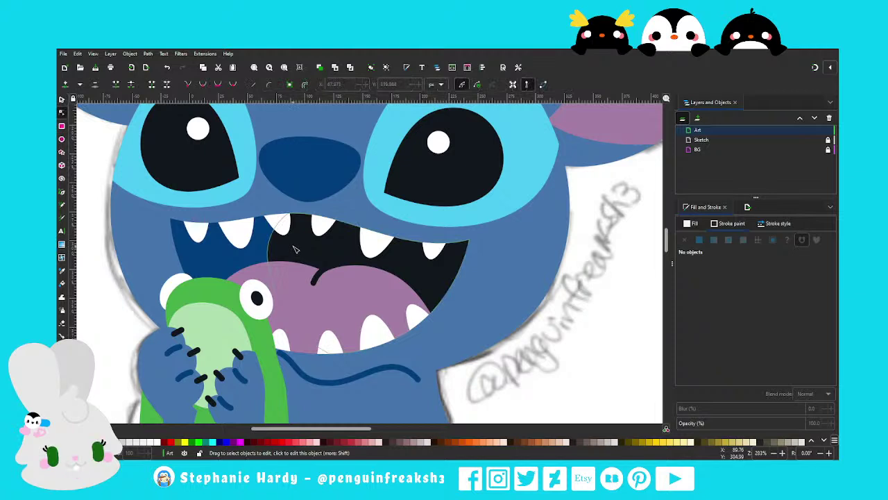
pyautogui.click(295, 249)
pyautogui.click(268, 265)
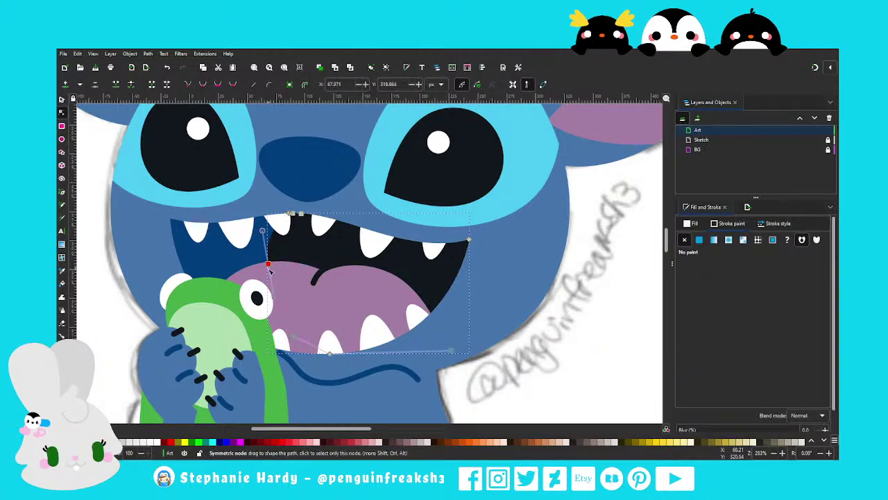
pyautogui.moveTo(269, 267); pyautogui.dragTo(262, 231)
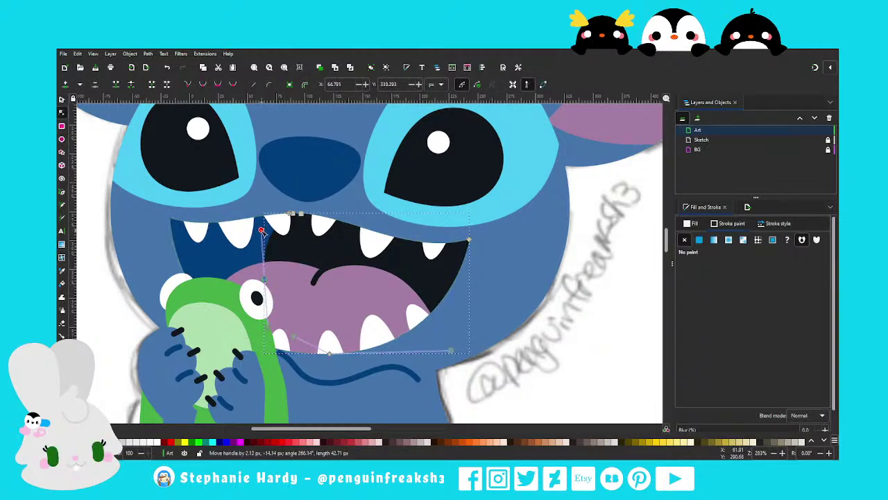
pyautogui.press('s')
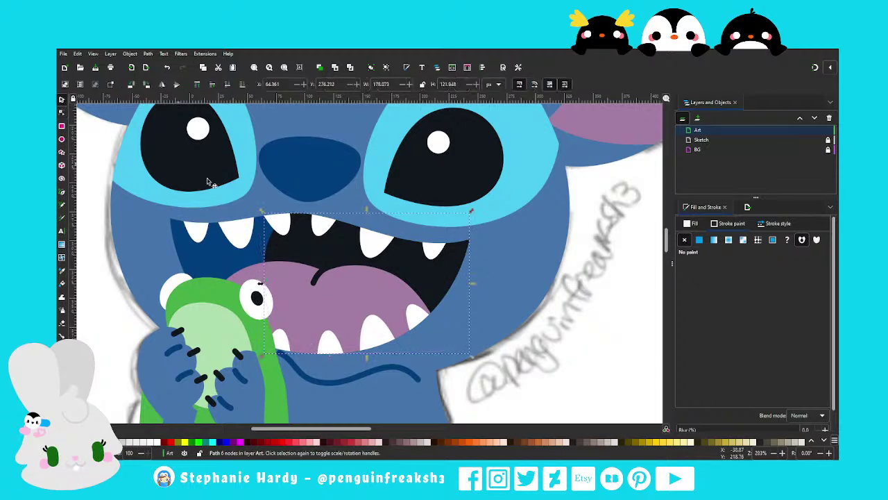
pyautogui.scroll(-1, 317, 254)
pyautogui.scroll(-1, 326, 263)
# Hide the Sketch layer in Layers and Objects
pyautogui.press('Escape')
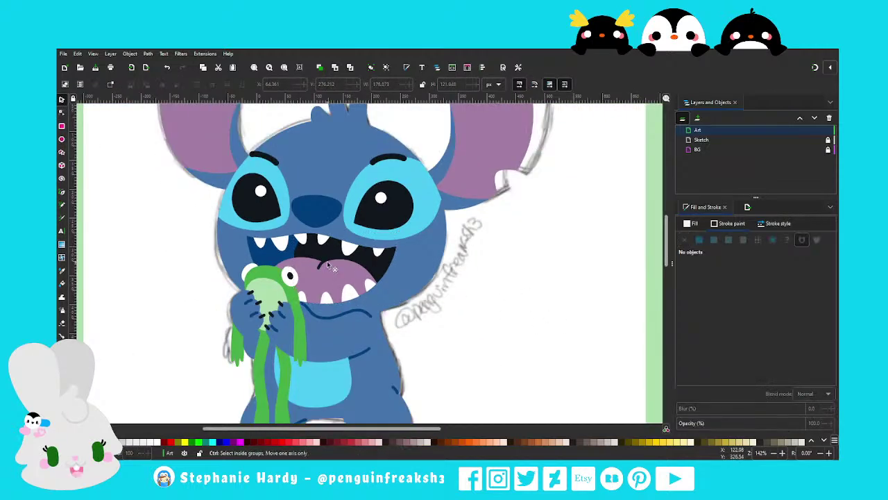
pyautogui.scroll(-1, 328, 266)
pyautogui.scroll(-1, 329, 266)
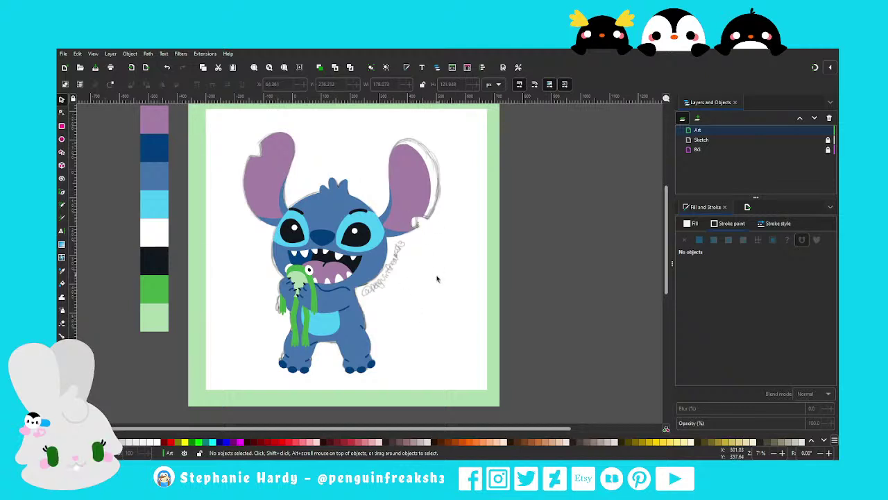
pyautogui.moveTo(763, 139)
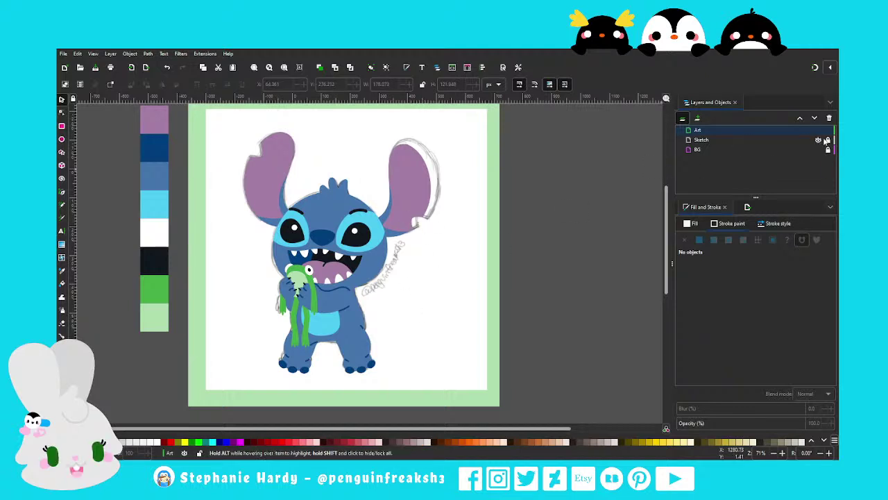
pyautogui.click(820, 141)
pyautogui.press('-')
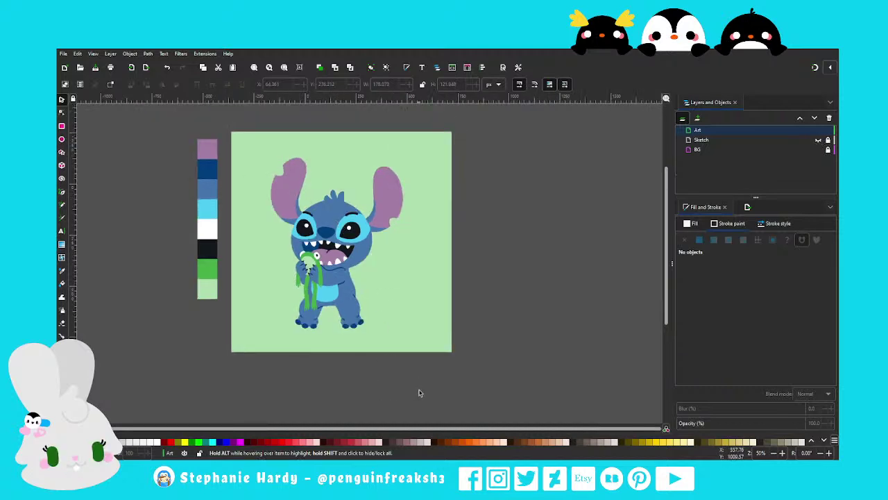
# Select all of Stitch's parts and shift him slightly to the right
pyautogui.moveTo(420, 389); pyautogui.dragTo(265, 159)
pyautogui.moveTo(331, 219); pyautogui.dragTo(338, 219)
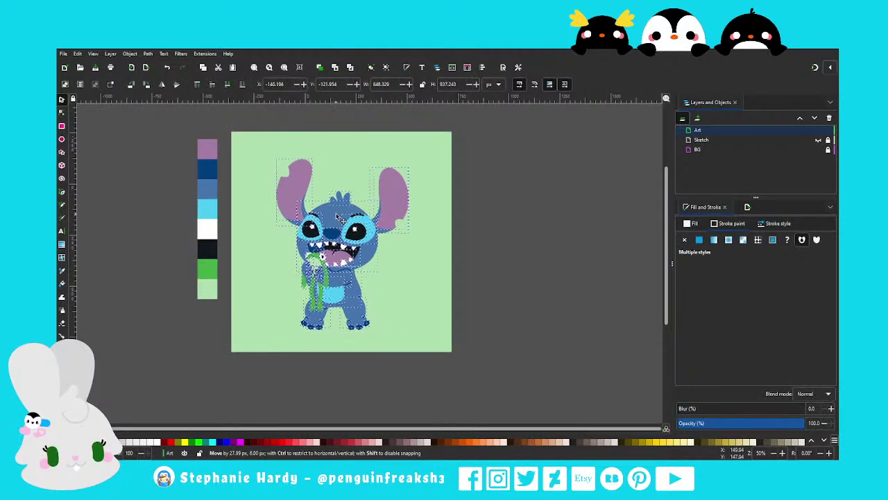
pyautogui.press('Escape')
pyautogui.press('+')
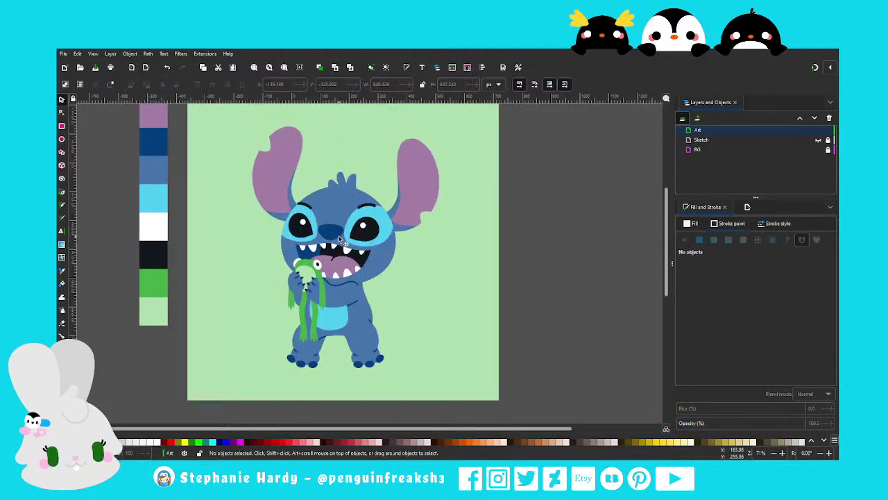
pyautogui.press('-')
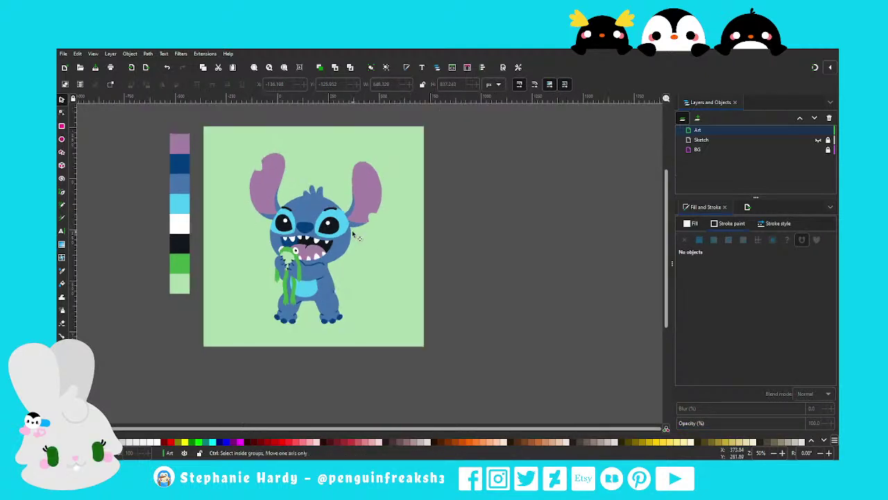
pyautogui.press('+')
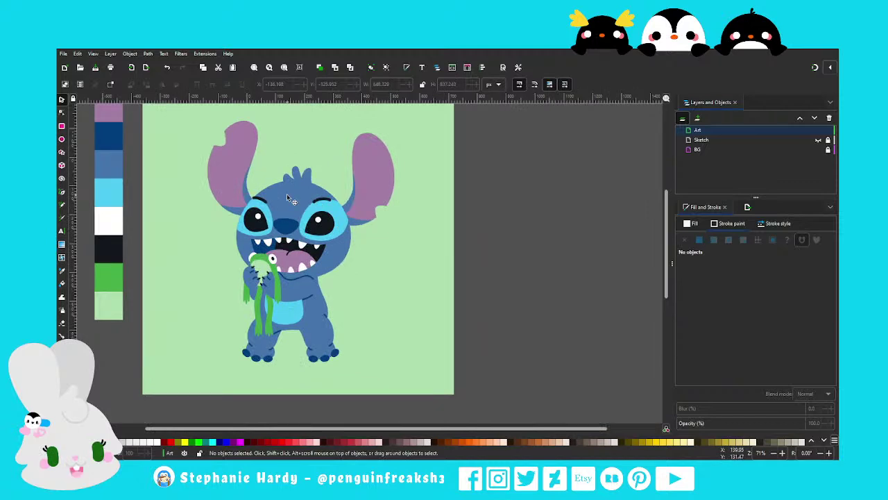
# Rotate both right-ear pieces about −5° and raise them up-left against Stitch's head
pyautogui.press('+')
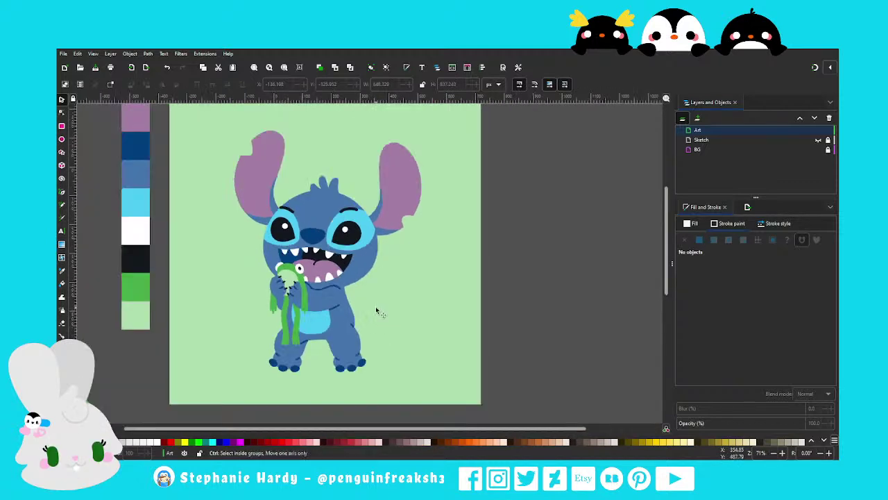
pyautogui.press('-')
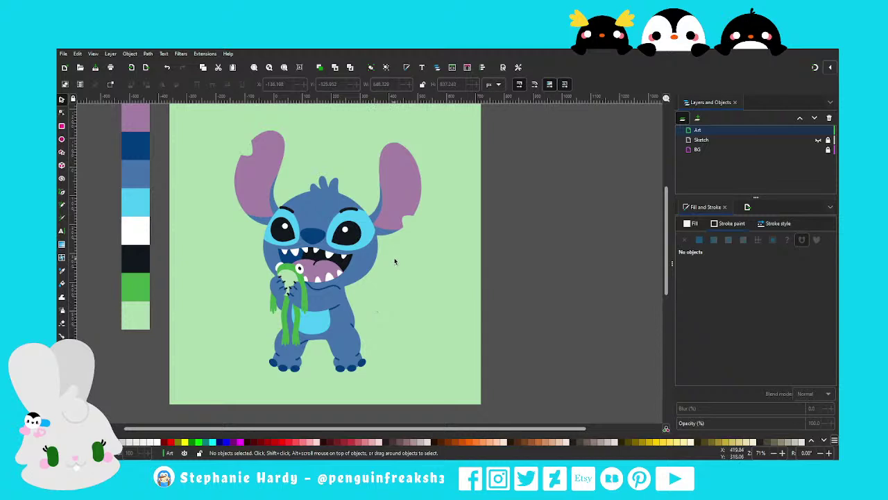
pyautogui.click(401, 179)
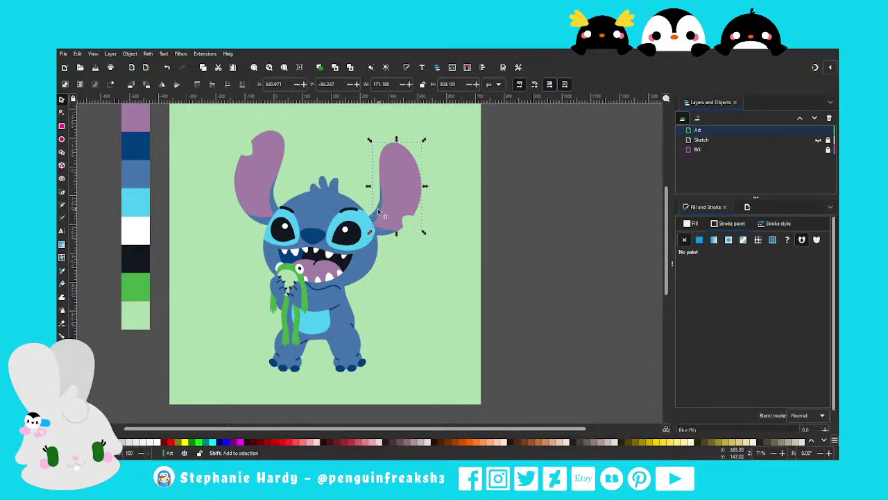
pyautogui.press('Escape')
pyautogui.click(395, 198)
pyautogui.click(394, 239)
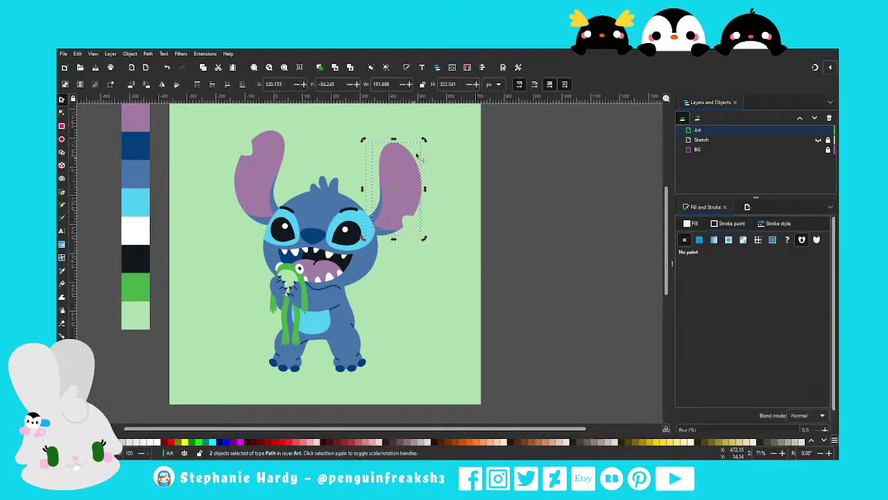
pyautogui.moveTo(424, 139); pyautogui.dragTo(416, 139)
pyautogui.moveTo(417, 198); pyautogui.dragTo(410, 189)
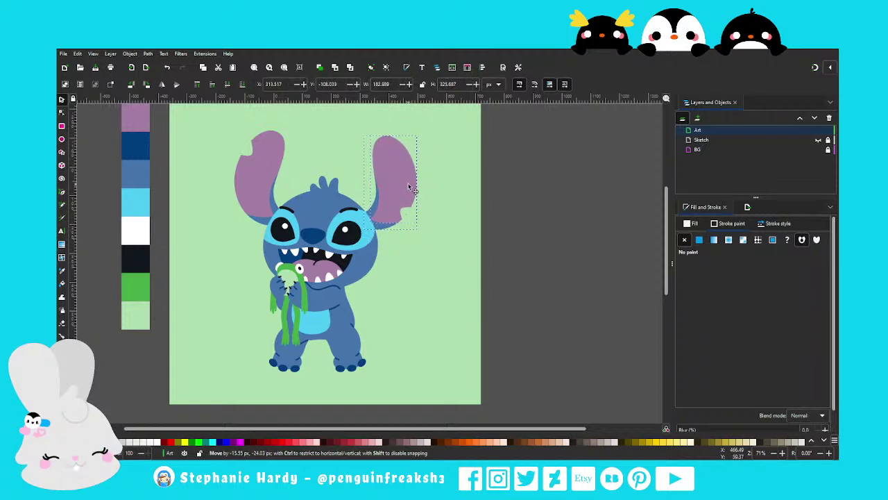
pyautogui.moveTo(410, 189); pyautogui.dragTo(408, 186)
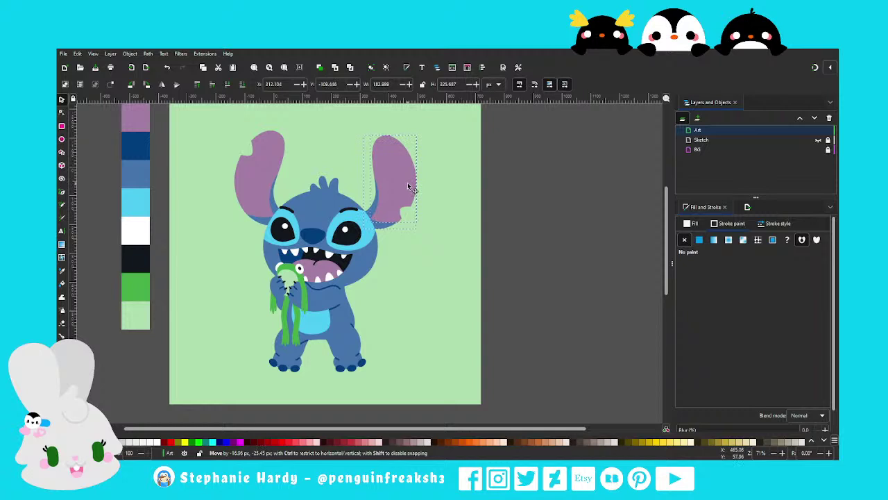
pyautogui.press('Escape')
pyautogui.scroll(-1, 366, 218)
pyautogui.scroll(1, 382, 245)
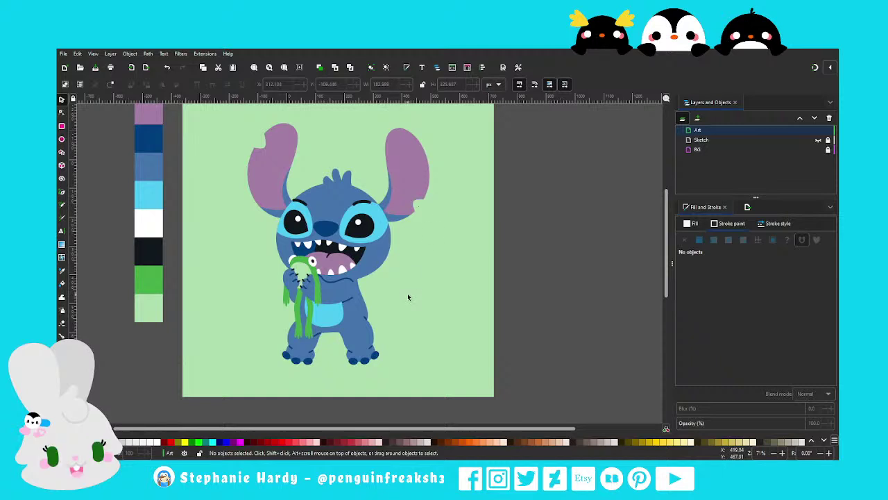
pyautogui.keyDown('ctrl'); pyautogui.scroll(3, 466, 212); pyautogui.keyUp('ctrl')
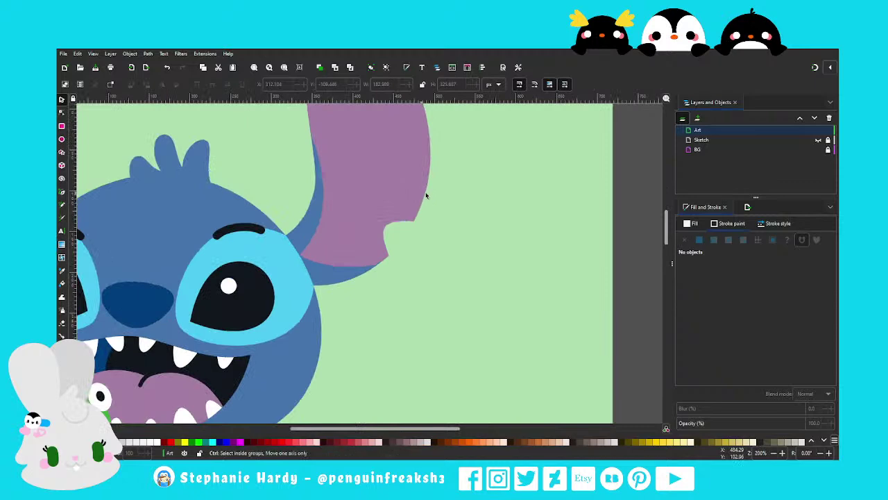
pyautogui.keyDown('ctrl'); pyautogui.scroll(-3, 426, 195); pyautogui.keyUp('ctrl')
pyautogui.press('n')
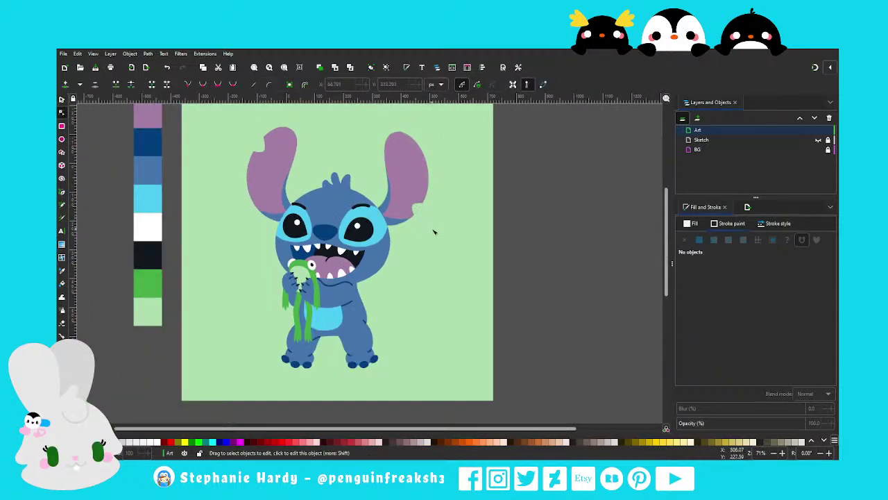
pyautogui.keyDown('ctrl'); pyautogui.scroll(3, 433, 231); pyautogui.keyUp('ctrl')
pyautogui.click(410, 205)
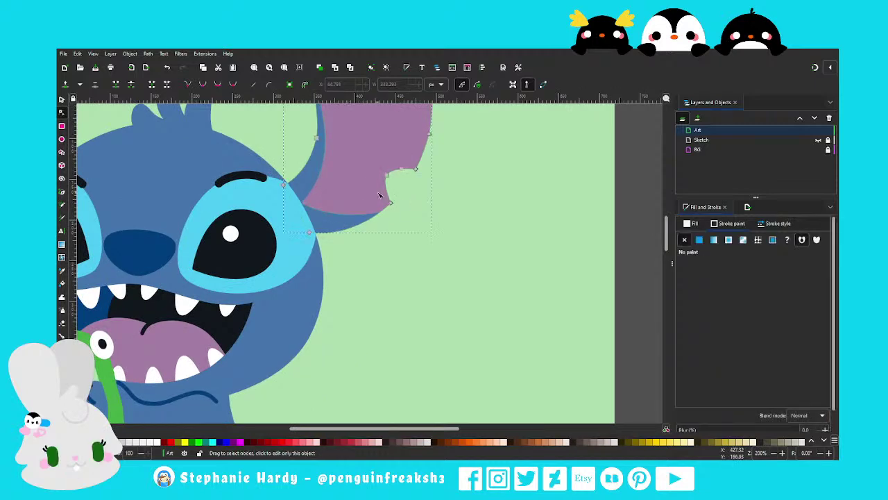
pyautogui.keyDown('ctrl'); pyautogui.scroll(-2, 420, 215); pyautogui.keyUp('ctrl')
pyautogui.keyDown('ctrl'); pyautogui.scroll(-2, 420, 215); pyautogui.keyUp('ctrl')
pyautogui.keyDown('ctrl'); pyautogui.scroll(1, 426, 218); pyautogui.keyUp('ctrl')
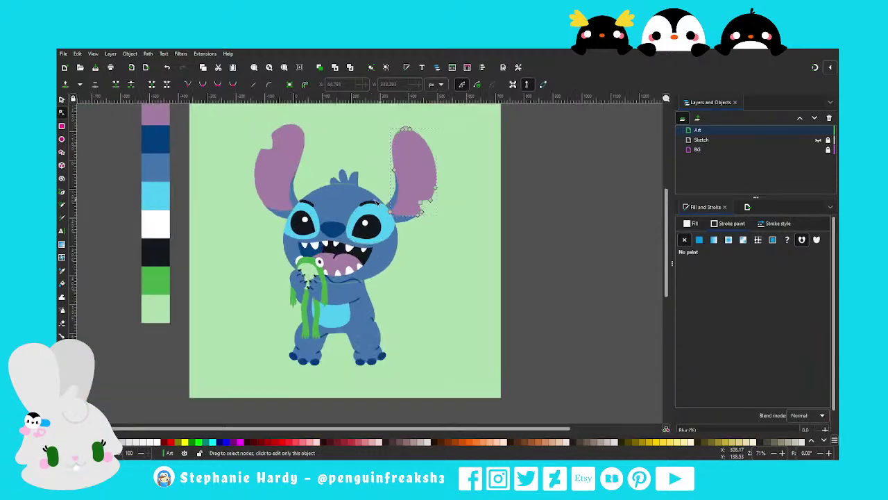
pyautogui.press('s')
pyautogui.click(528, 256)
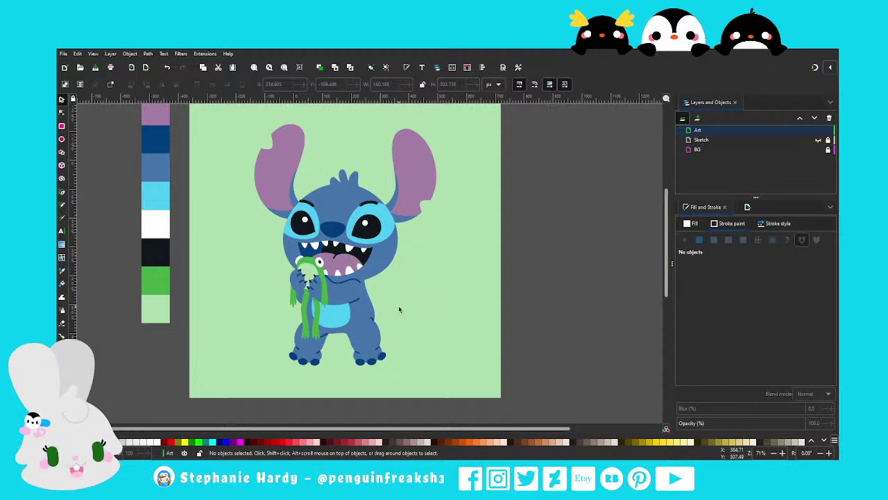
pyautogui.scroll(2, 447, 292)
pyautogui.scroll(-2, 447, 292)
pyautogui.scroll(1, 667, 262)
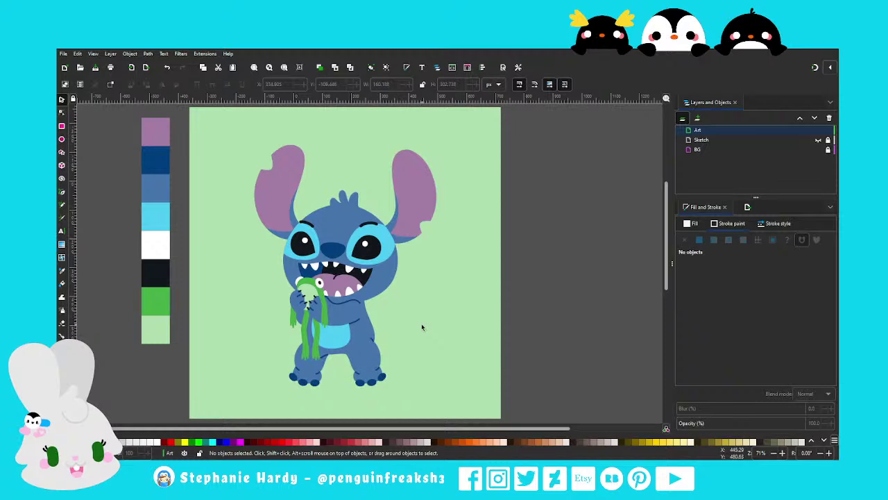
pyautogui.scroll(-1, 421, 293)
pyautogui.scroll(1, 425, 295)
pyautogui.keyDown('ctrl'); pyautogui.scroll(1, 332, 337); pyautogui.keyUp('ctrl')
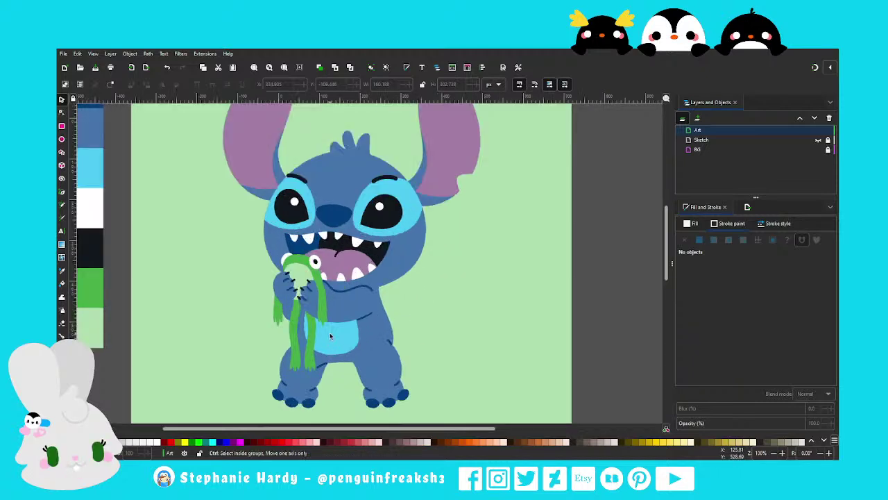
pyautogui.keyDown('ctrl'); pyautogui.scroll(-1, 331, 337); pyautogui.keyUp('ctrl')
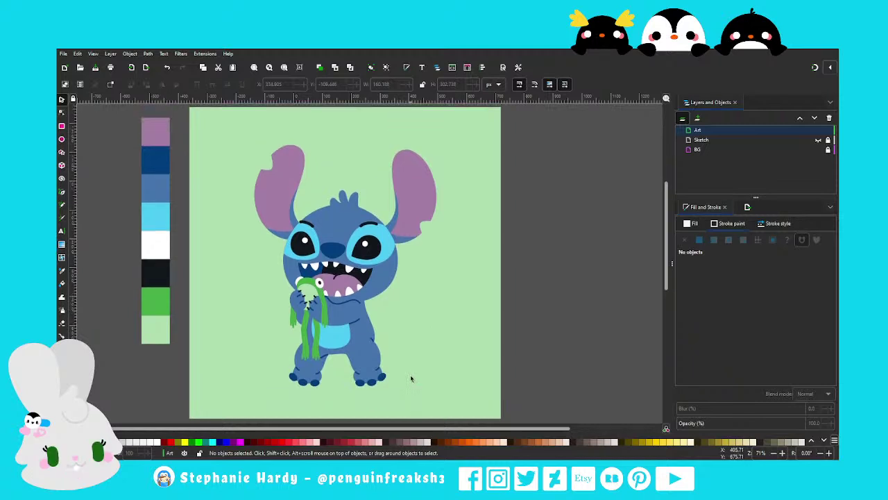
# Rotate the right-side ear slightly back and move it about 10 px right and down
pyautogui.click(420, 181)
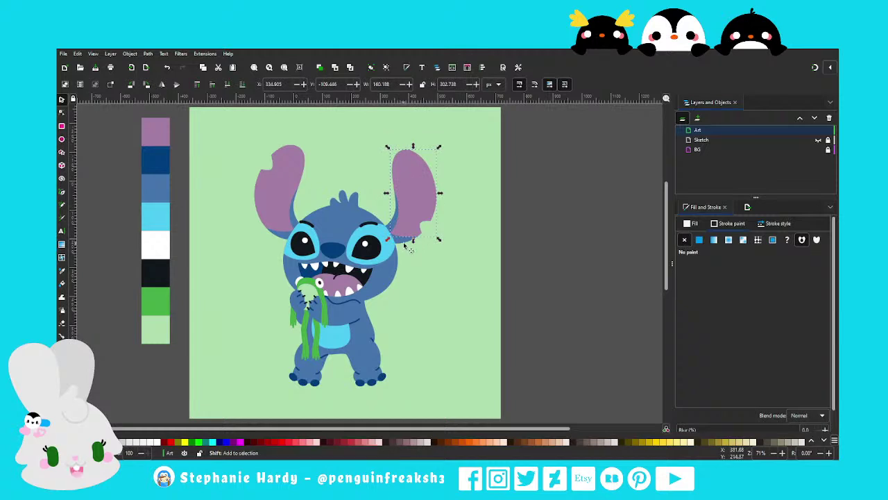
pyautogui.click(416, 196)
pyautogui.moveTo(439, 147); pyautogui.dragTo(442, 155)
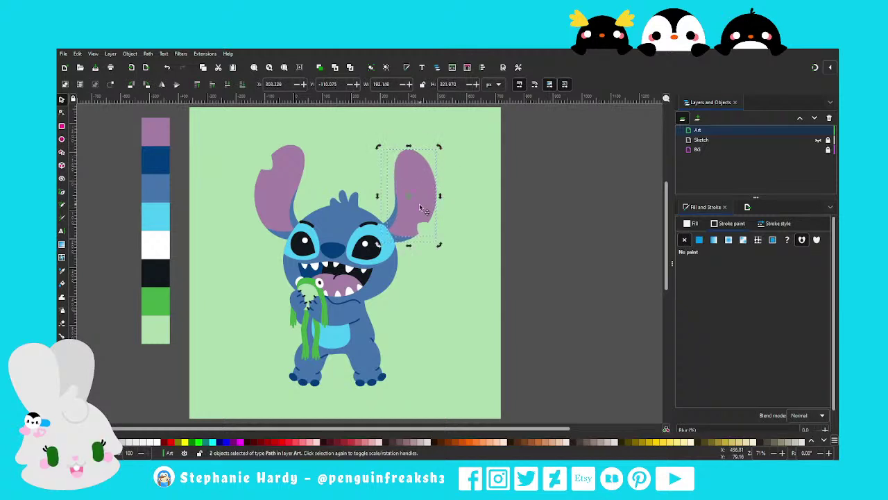
pyautogui.moveTo(420, 208); pyautogui.dragTo(426, 214)
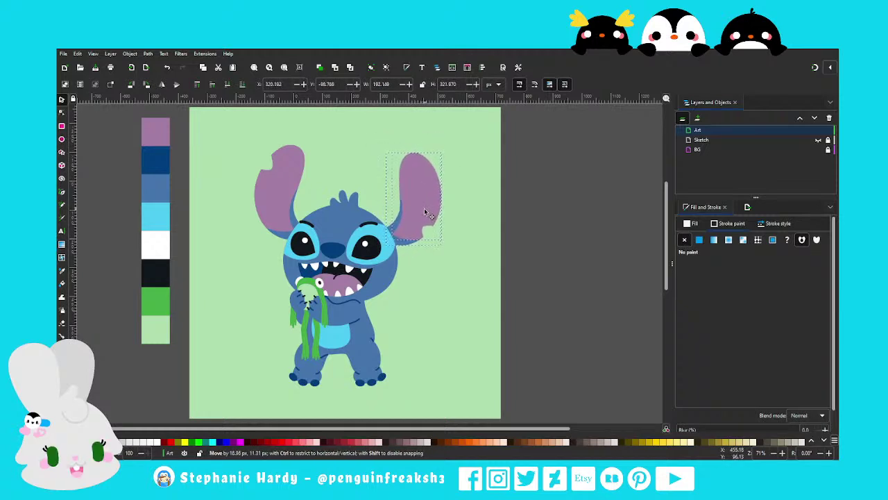
pyautogui.press('Escape')
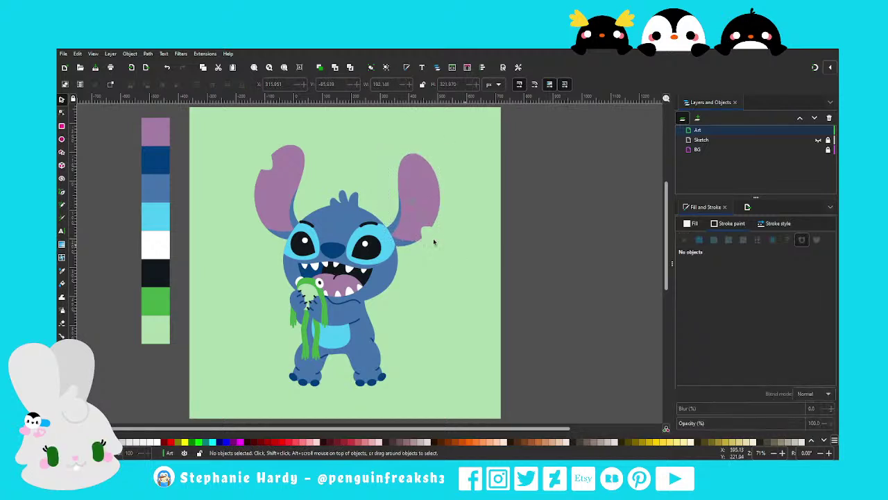
pyautogui.press('-')
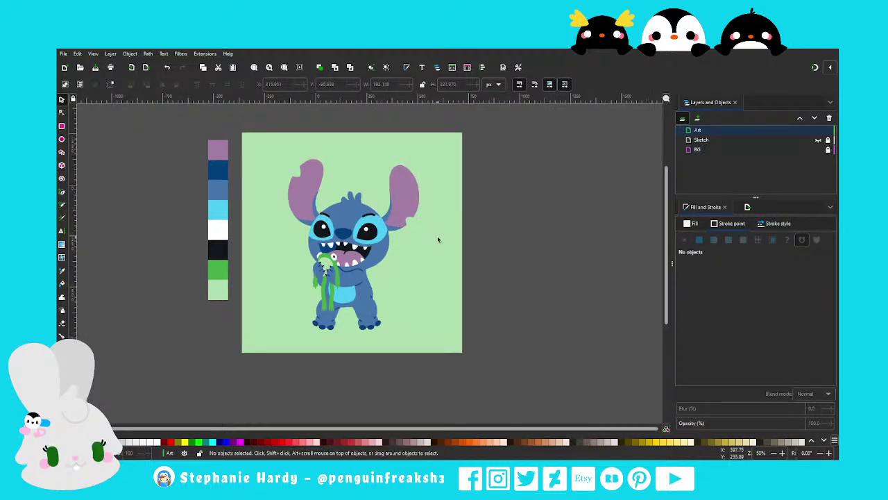
# Mirror the whole Stitch figure horizontally
pyautogui.moveTo(264, 123); pyautogui.dragTo(443, 361)
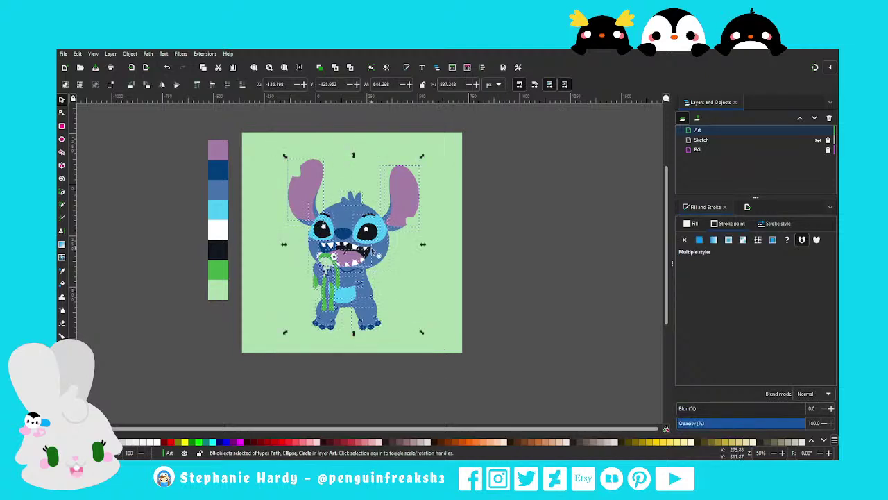
pyautogui.click(161, 83)
pyautogui.press('Escape')
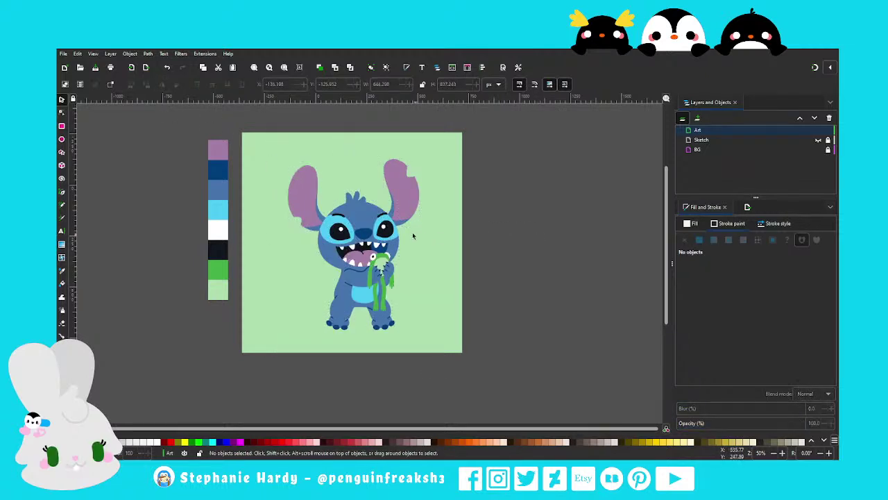
pyautogui.scroll(1, 374, 201)
# Tilt the left ear slightly and shift it up and to the right
pyautogui.click(279, 199)
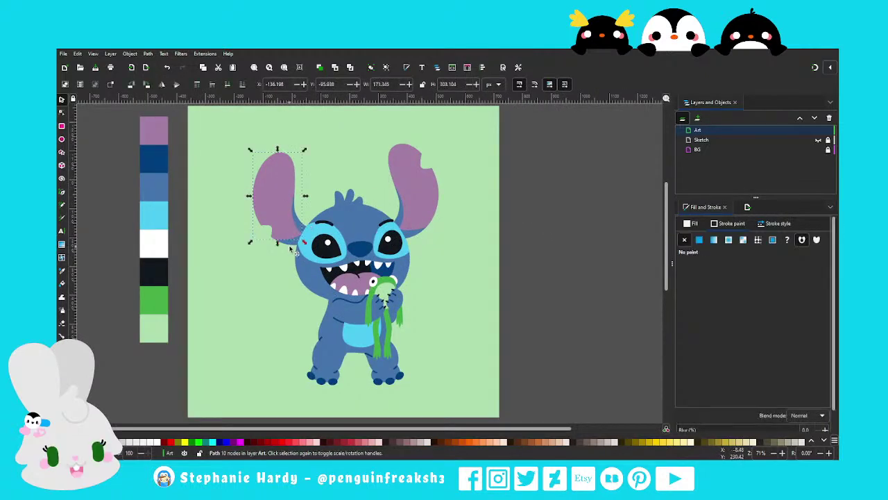
pyautogui.click(279, 199)
pyautogui.moveTo(311, 150); pyautogui.dragTo(316, 158)
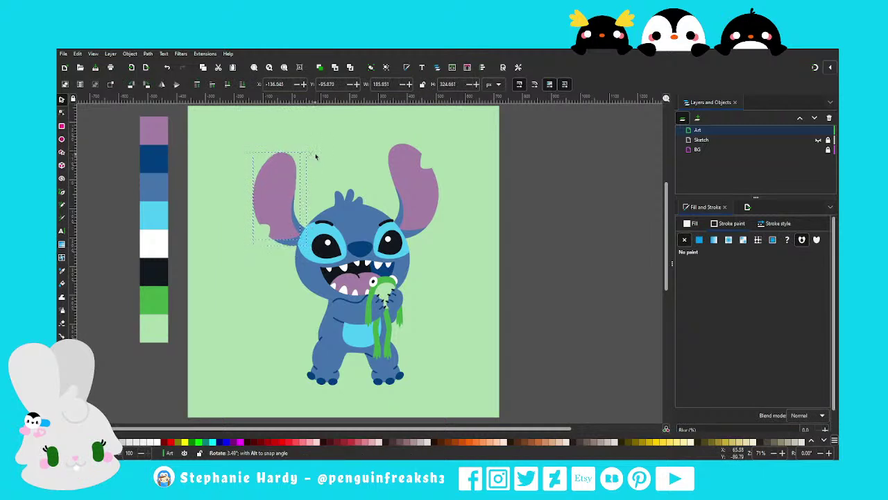
pyautogui.moveTo(285, 186); pyautogui.dragTo(291, 179)
pyautogui.press('Escape')
pyautogui.keyDown('ctrl'); pyautogui.scroll(-1, 355, 149); pyautogui.keyUp('ctrl')
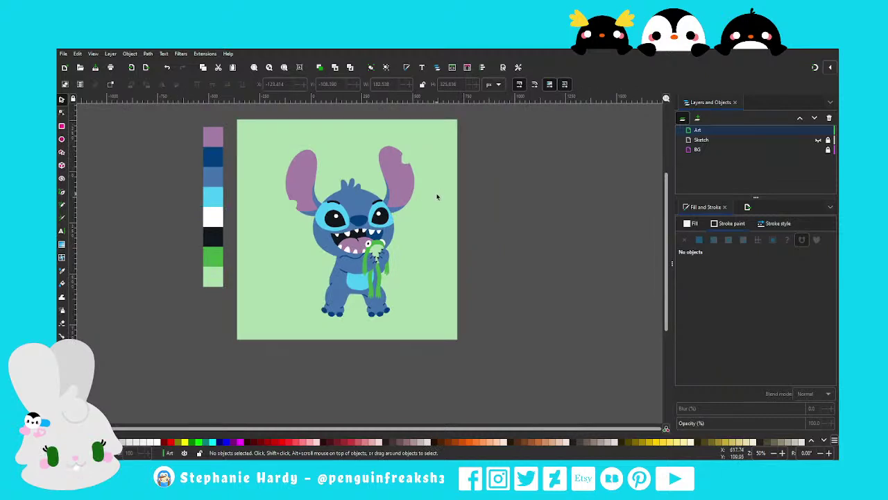
# Select the entire Stitch character again and flip it horizontally
pyautogui.moveTo(434, 373)
pyautogui.mouseDown()
pyautogui.moveTo(416, 373)
pyautogui.moveTo(280, 140)
pyautogui.mouseUp()
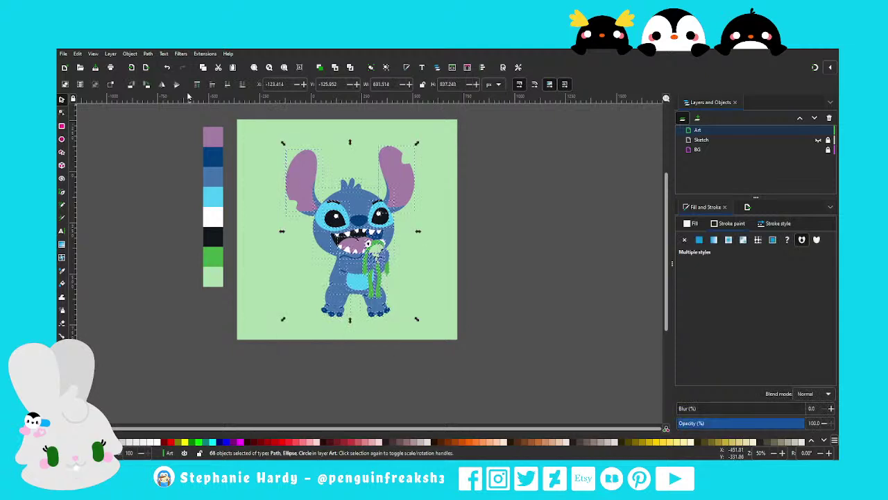
pyautogui.click(161, 84)
pyautogui.click(508, 254)
pyautogui.scroll(1, 379, 238)
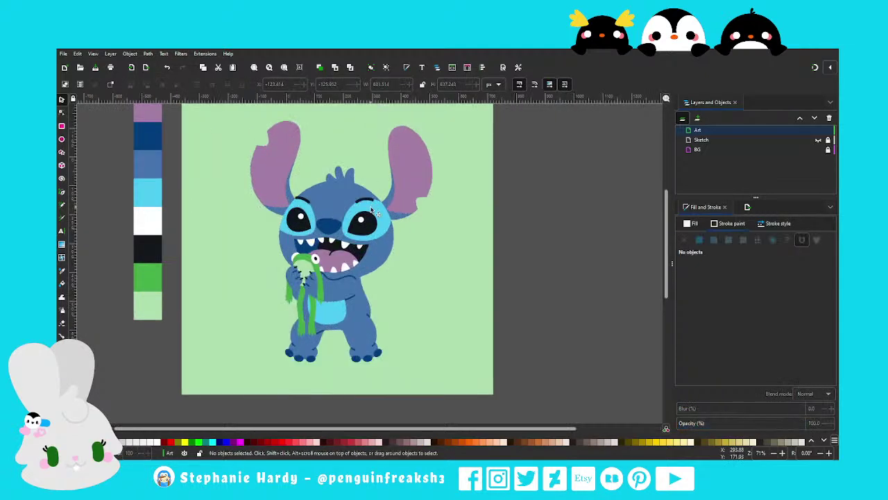
pyautogui.scroll(1, 388, 243)
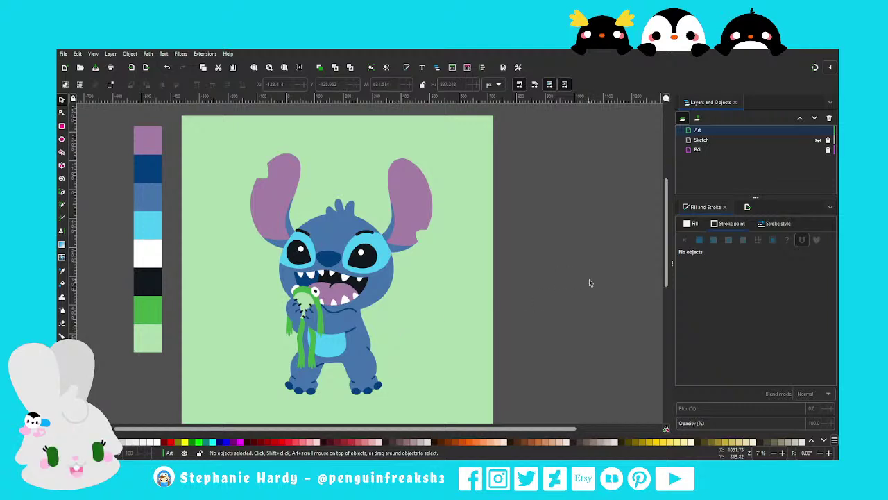
pyautogui.moveTo(666, 209); pyautogui.dragTo(666, 211)
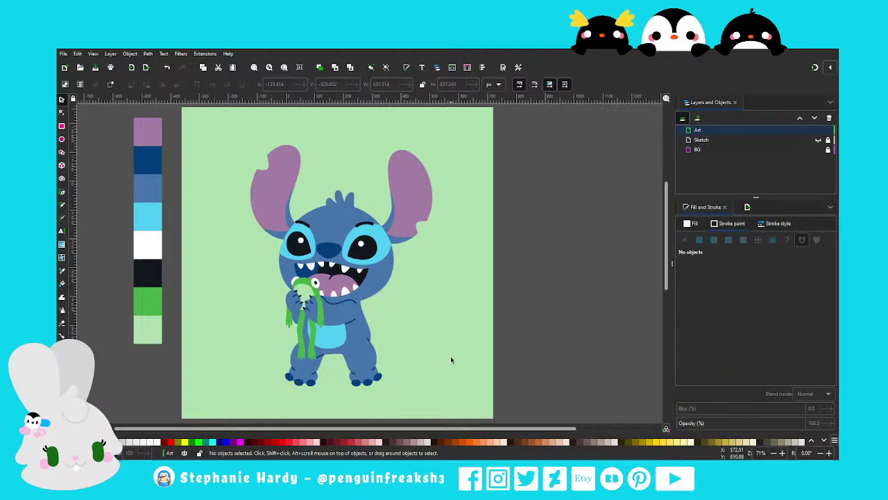
pyautogui.keyDown('ctrl'); pyautogui.scroll(1, 406, 291); pyautogui.keyUp('ctrl')
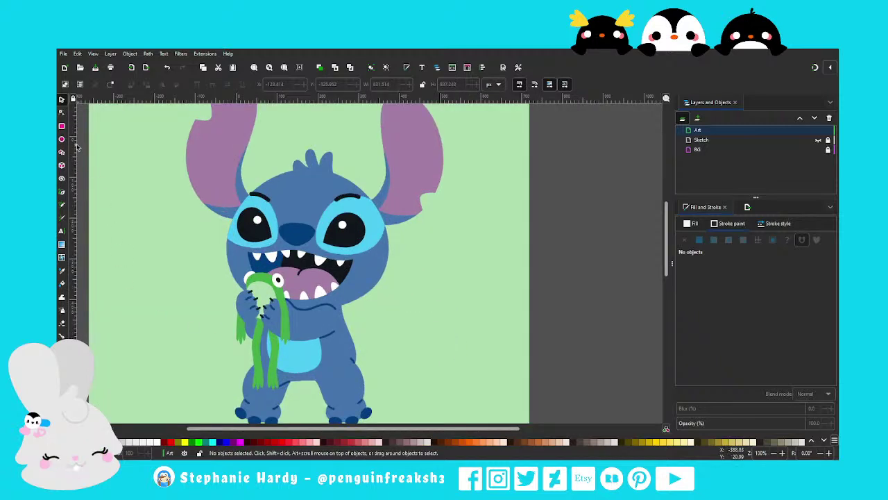
# Add the artist's social handle as stroke-free text beside Stitch with letter spacing 3
pyautogui.click(62, 232)
pyautogui.click(376, 323)
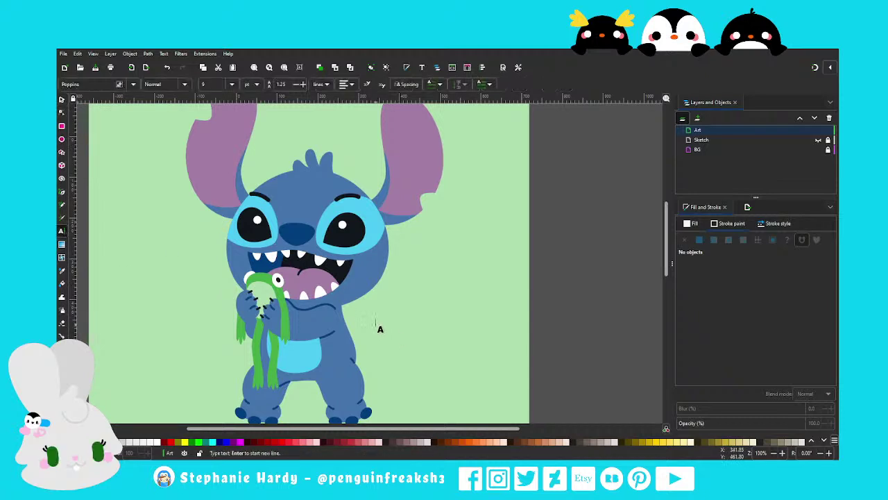
pyautogui.write('Stit')
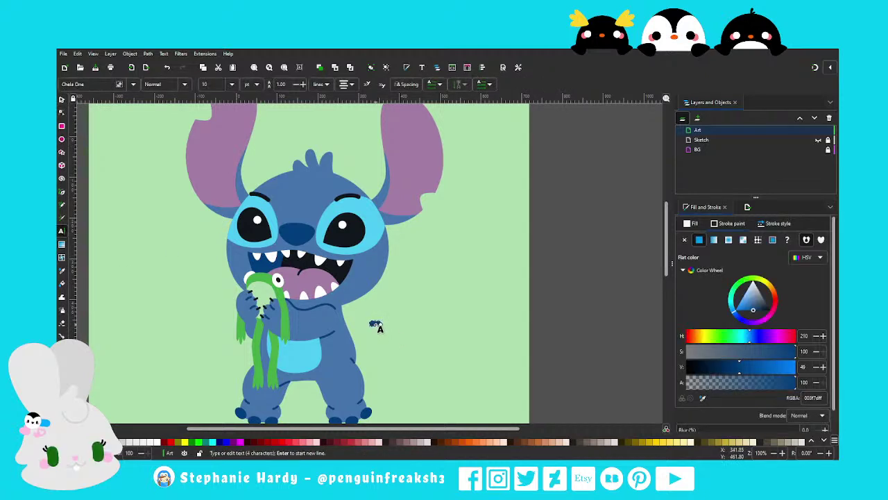
pyautogui.write('oves pi')
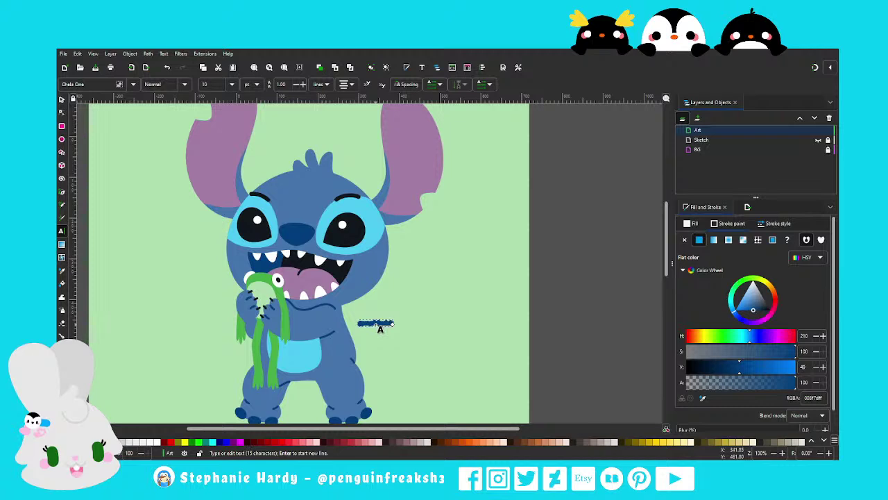
pyautogui.write('c')
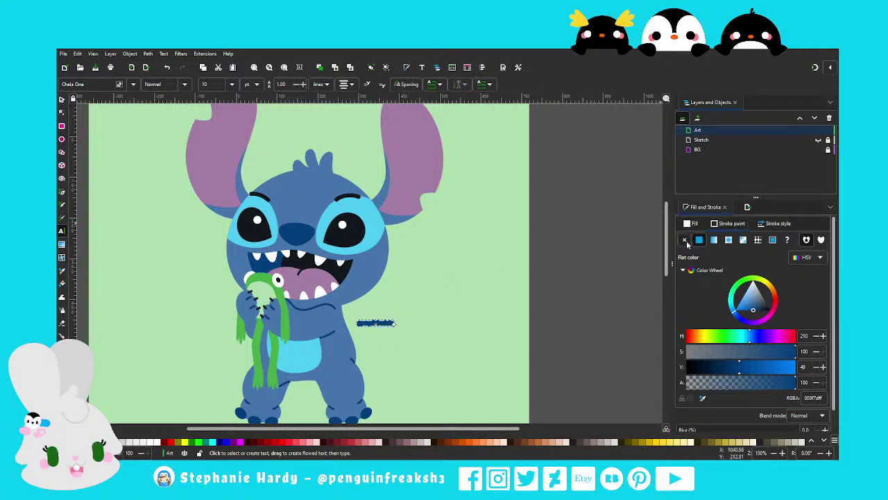
pyautogui.click(684, 239)
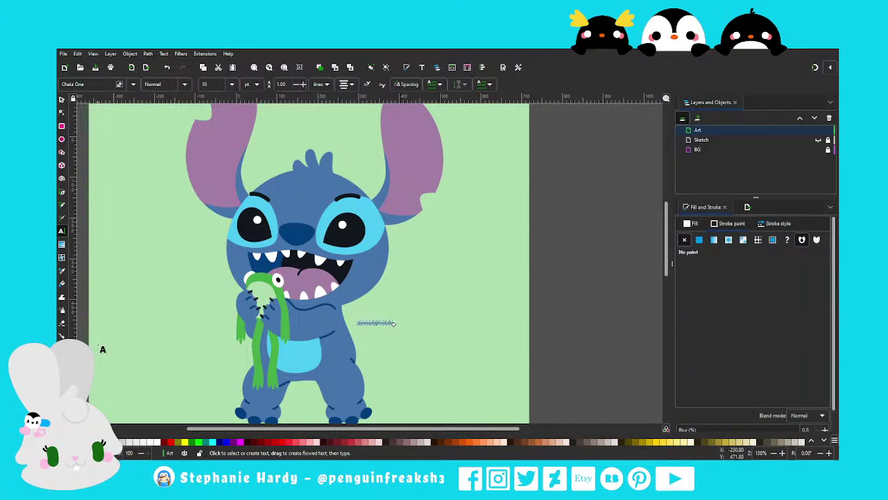
pyautogui.click(408, 84)
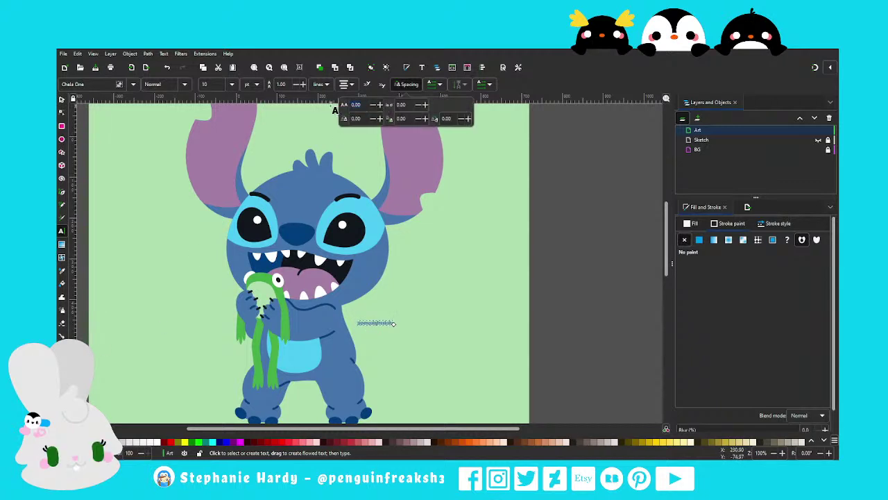
pyautogui.write('3')
pyautogui.press('Return')
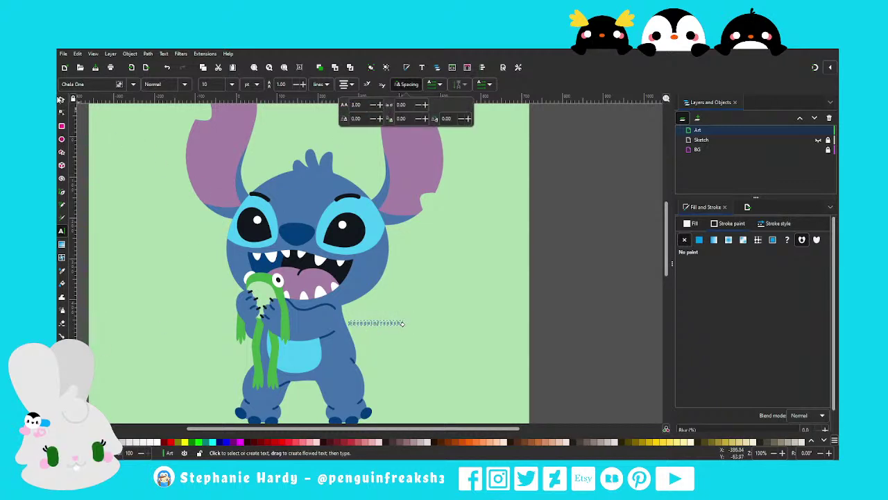
pyautogui.click(61, 100)
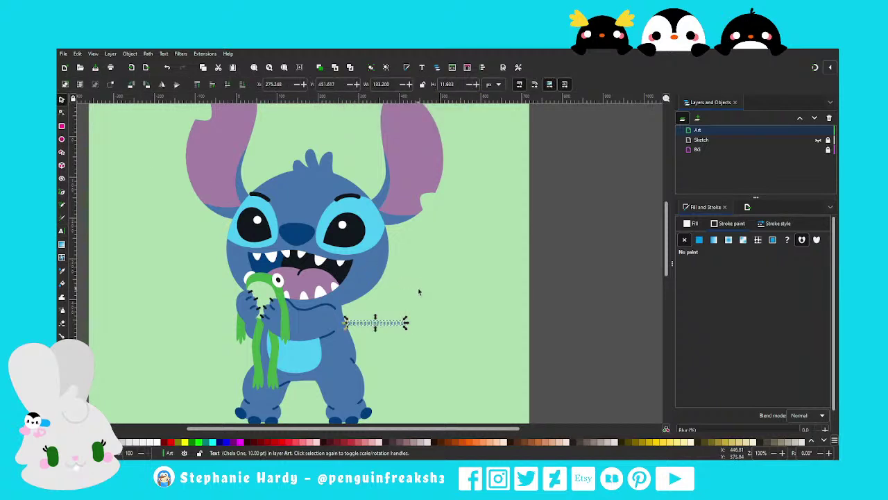
pyautogui.keyDown('ctrl'); pyautogui.scroll(1, 388, 331); pyautogui.keyUp('ctrl')
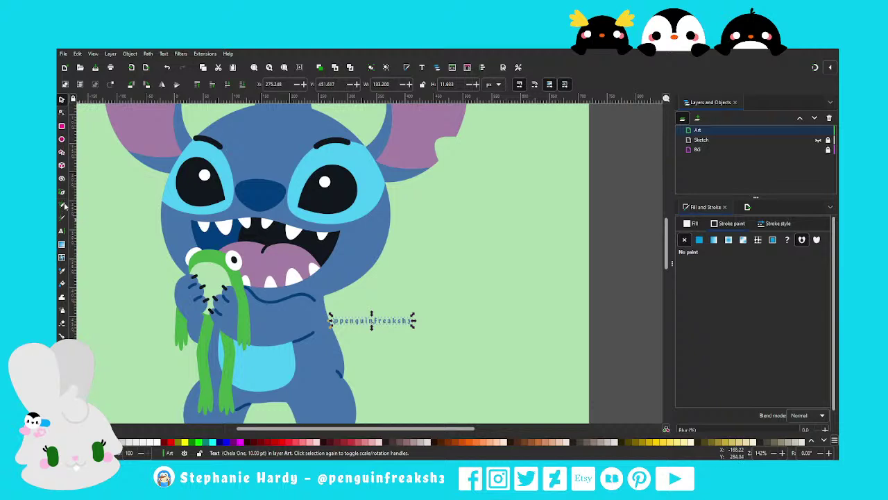
pyautogui.click(64, 206)
# Draw a curved guide line along Stitch's cheek and fit the signature text onto it
pyautogui.click(377, 277)
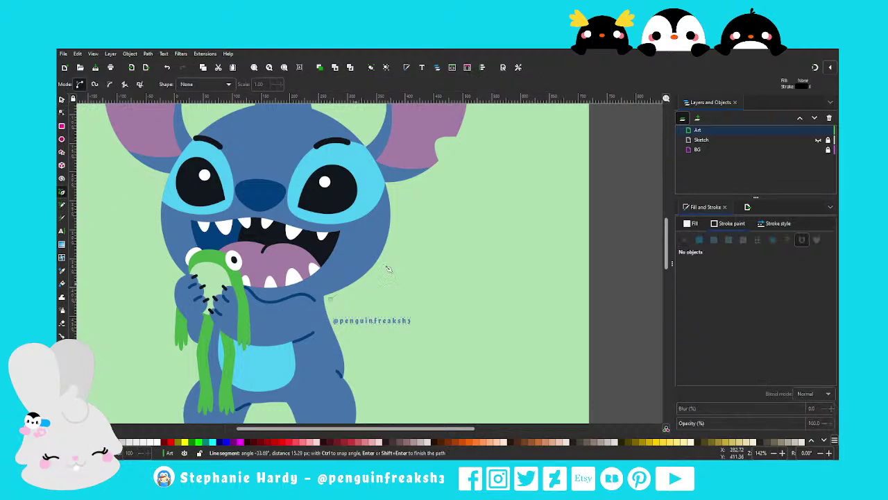
pyautogui.doubleClick(396, 241)
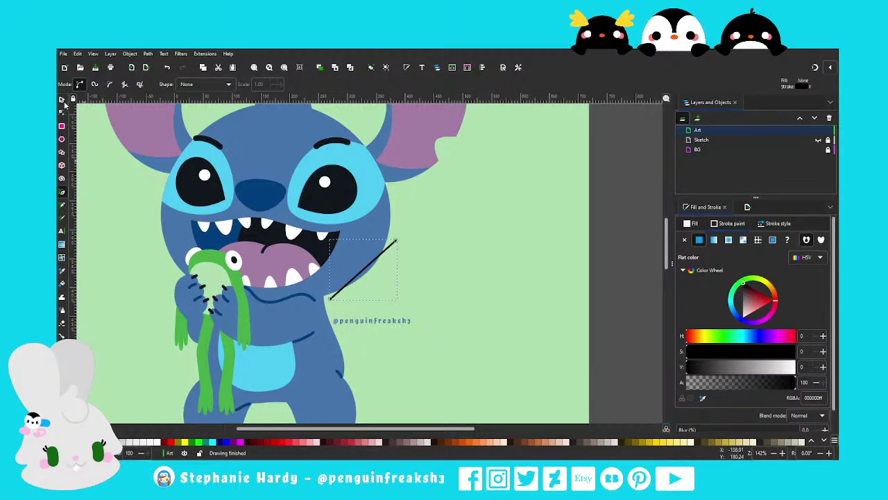
pyautogui.click(61, 112)
pyautogui.moveTo(363, 269); pyautogui.dragTo(375, 285)
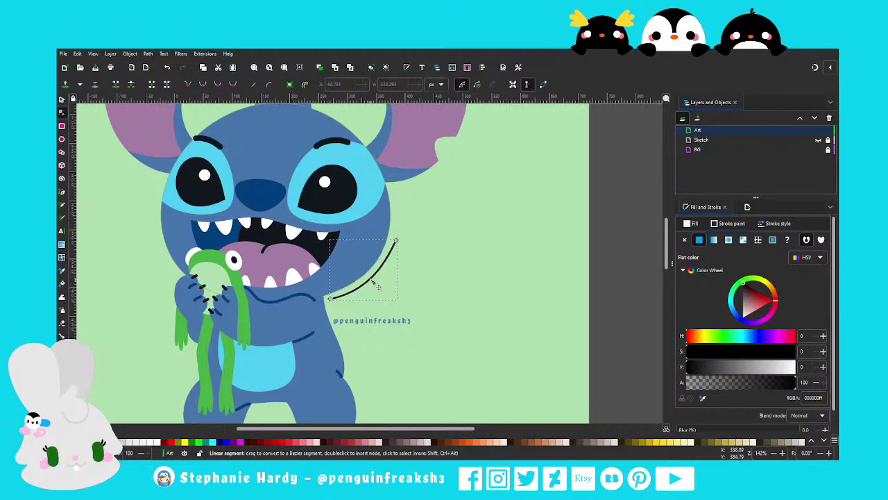
pyautogui.press('s')
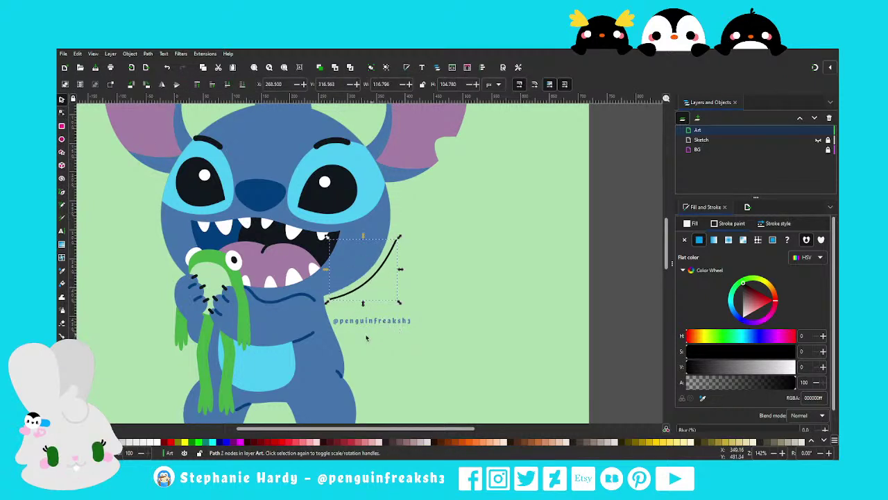
pyautogui.keyDown('shift'); pyautogui.click(389, 322); pyautogui.keyUp('shift')
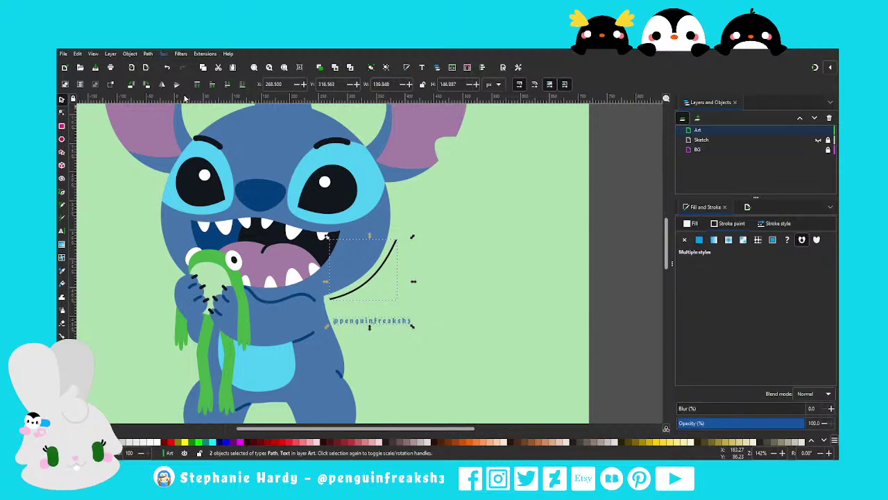
pyautogui.click(61, 112)
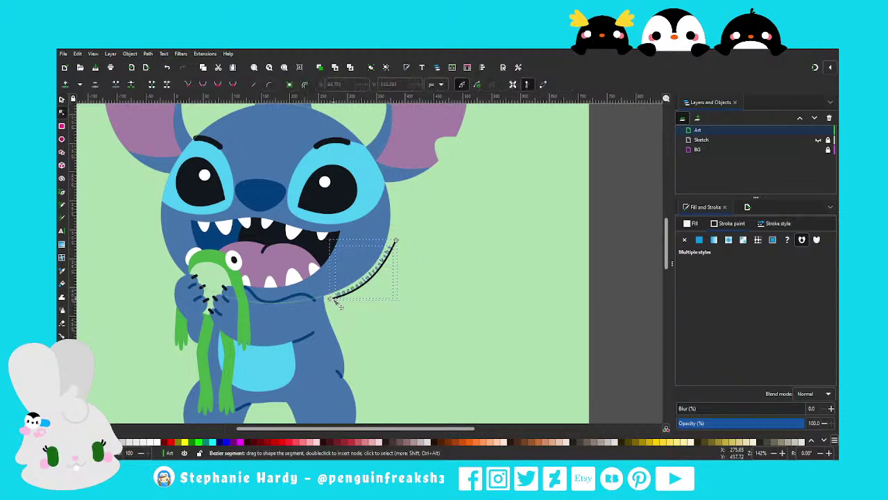
pyautogui.click(328, 302)
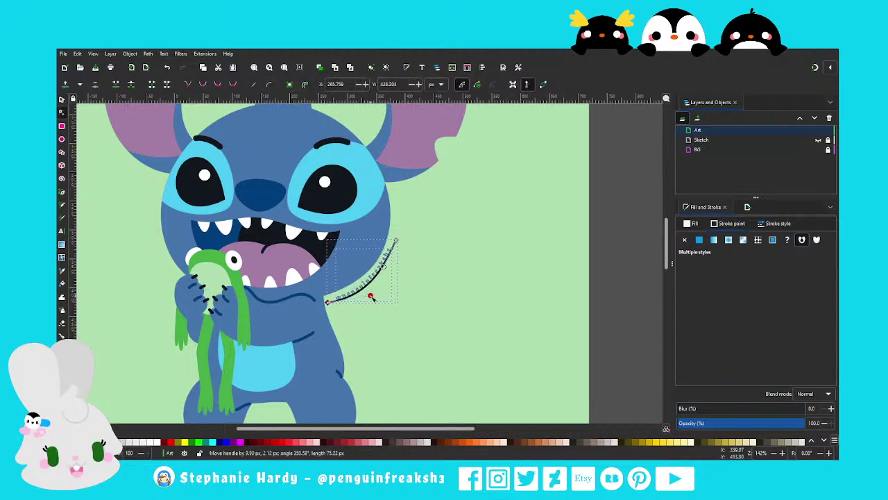
pyautogui.moveTo(383, 266); pyautogui.dragTo(396, 241)
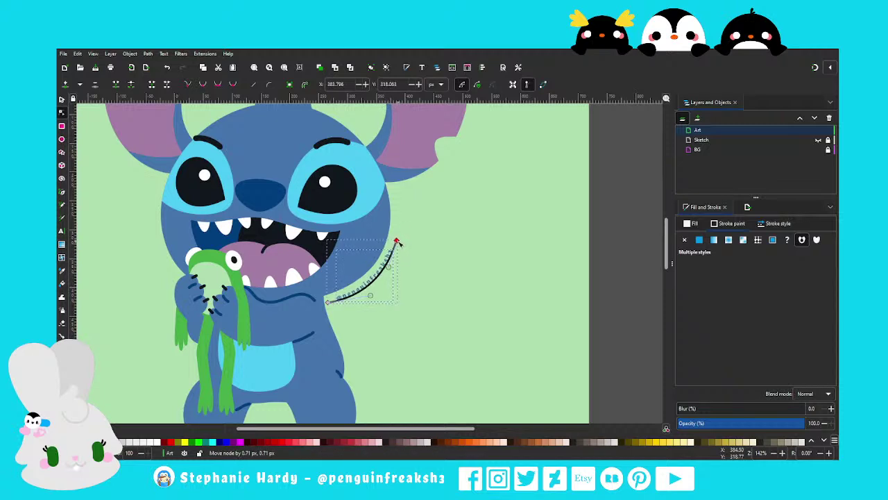
pyautogui.moveTo(328, 302); pyautogui.dragTo(331, 300)
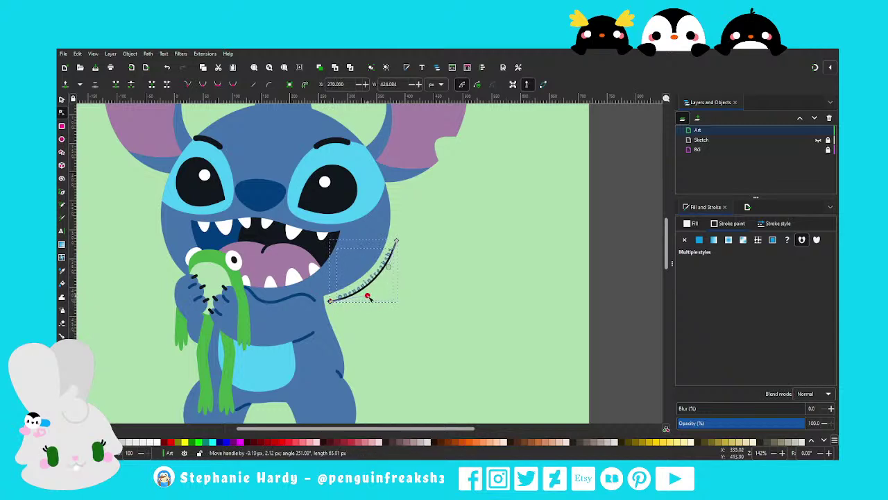
# Set the guide curve's opacity to 0 so it becomes invisible
pyautogui.press('s')
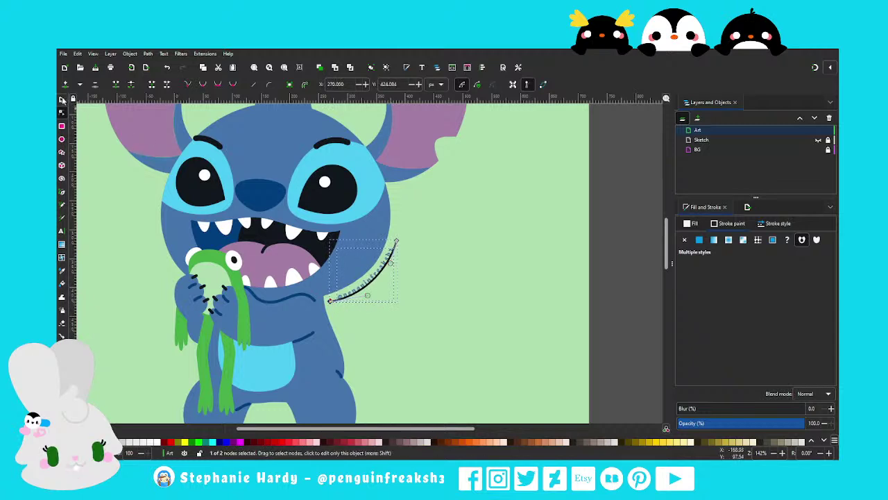
pyautogui.click(486, 258)
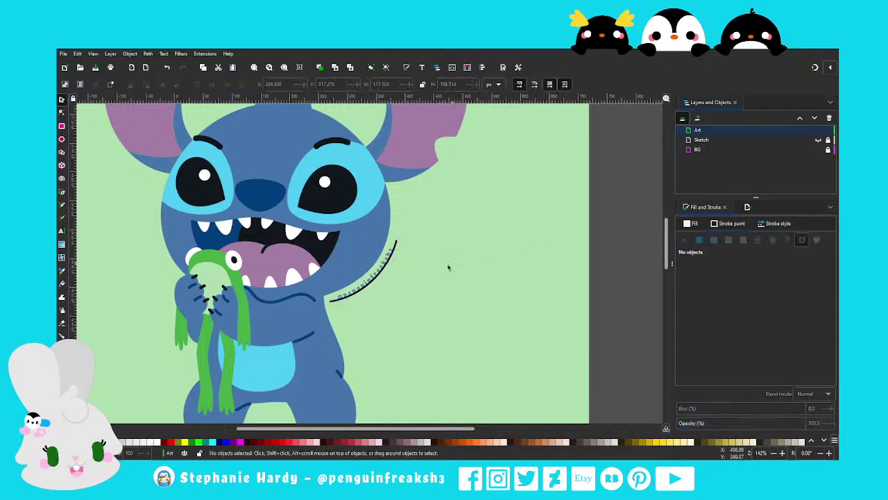
pyautogui.click(397, 243)
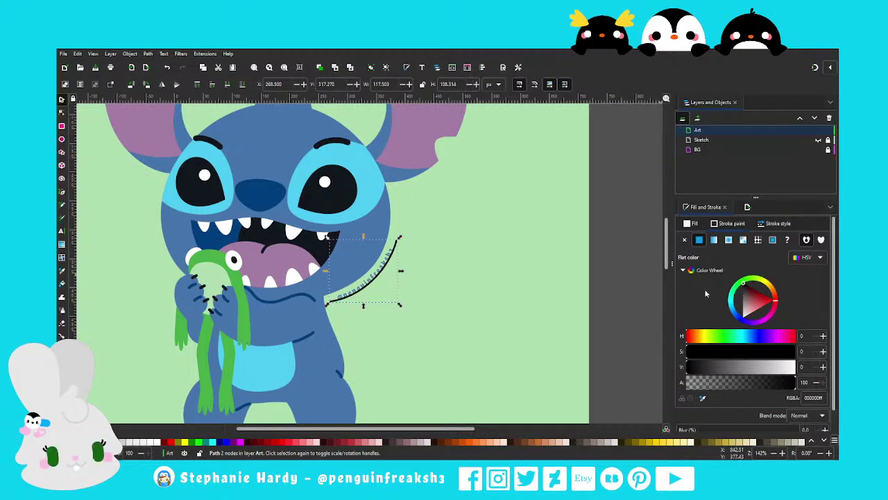
pyautogui.scroll(-1, 705, 292)
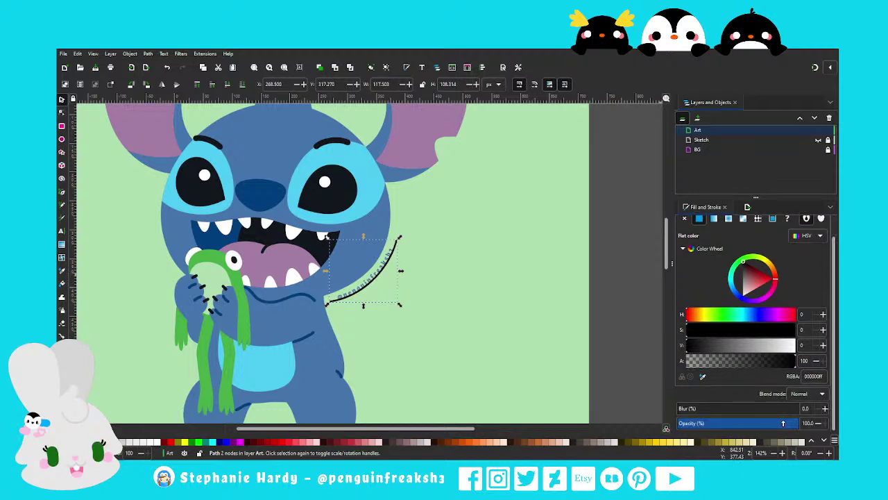
pyautogui.moveTo(783, 422); pyautogui.dragTo(680, 423)
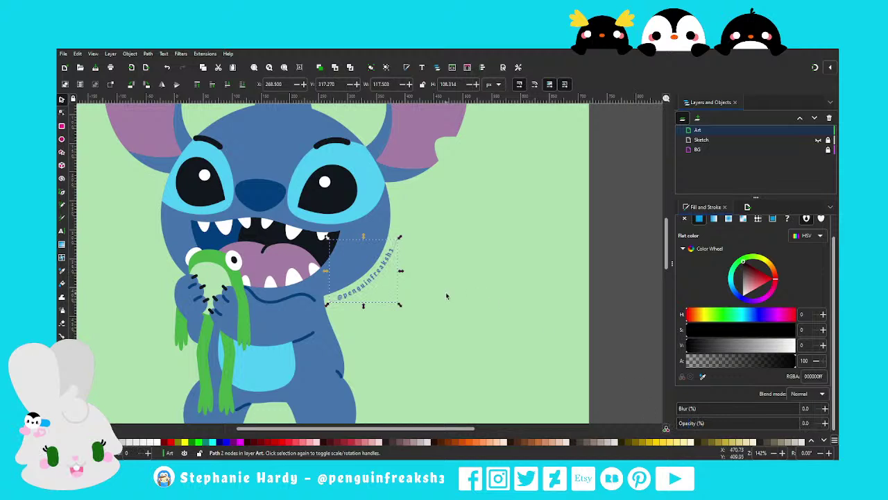
pyautogui.click(438, 324)
pyautogui.keyDown('ctrl'); pyautogui.scroll(-2, 438, 313); pyautogui.keyUp('ctrl')
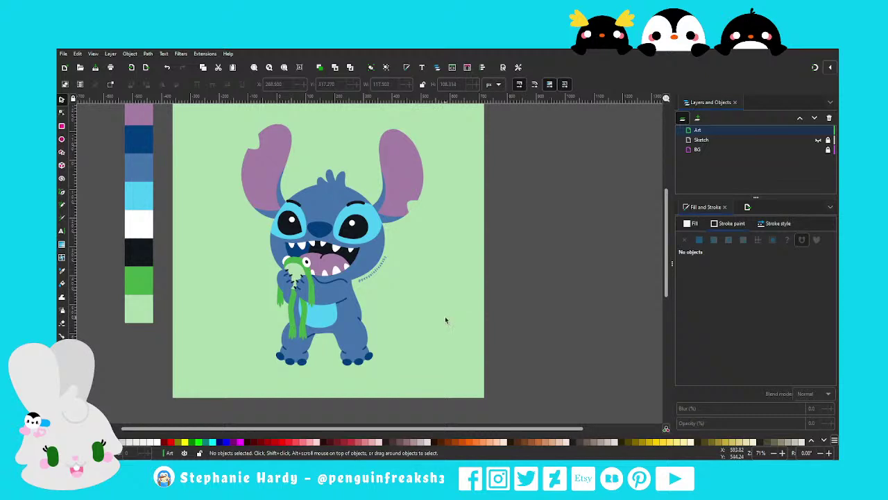
pyautogui.moveTo(667, 229); pyautogui.dragTo(667, 225)
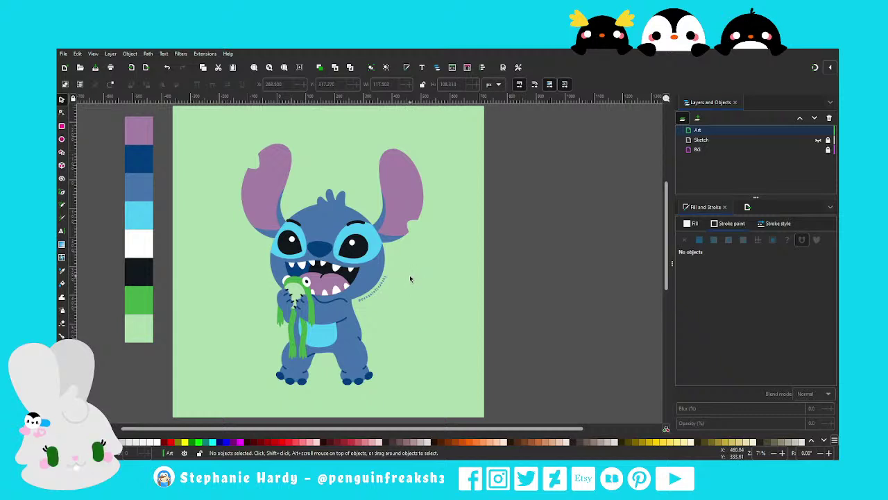
pyautogui.scroll(-1, 352, 274)
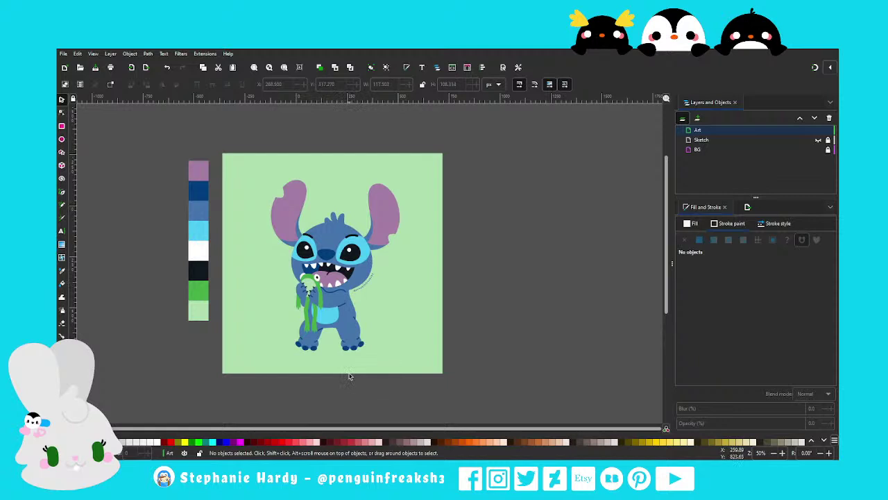
pyautogui.scroll(1, 322, 308)
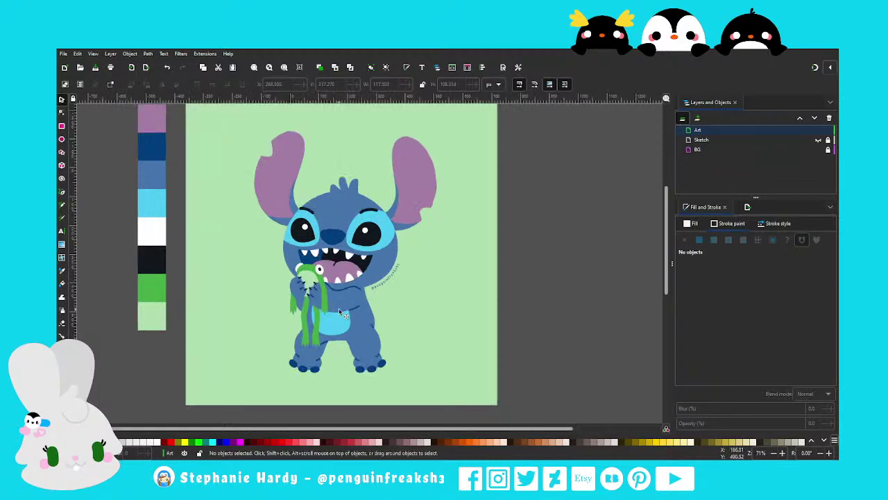
pyautogui.scroll(-1, 338, 313)
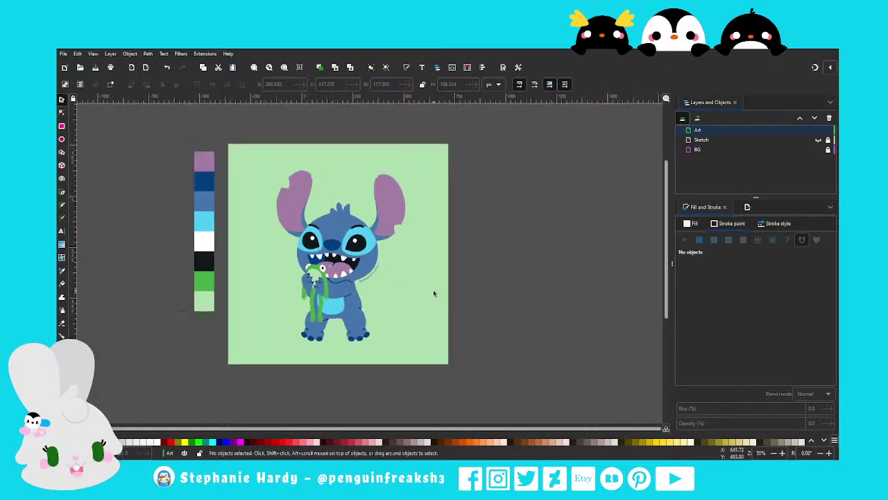
pyautogui.scroll(4, 333, 215)
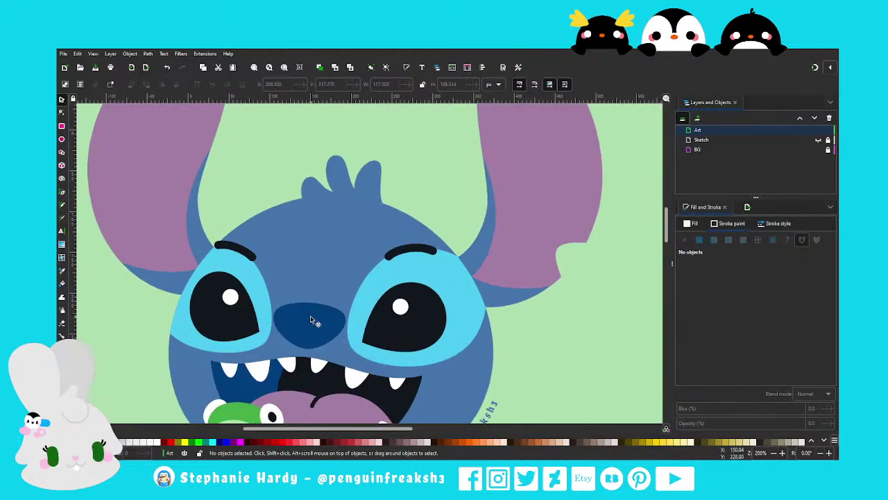
# Draw a short line on Stitch's head and bend it into a curve
pyautogui.click(62, 192)
pyautogui.click(296, 197)
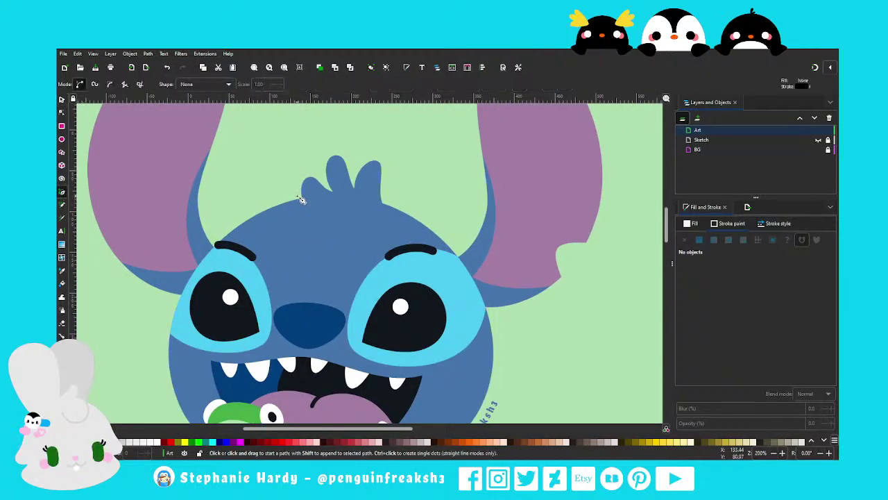
pyautogui.doubleClick(322, 217)
pyautogui.scroll(1, 323, 220)
pyautogui.scroll(1, 319, 223)
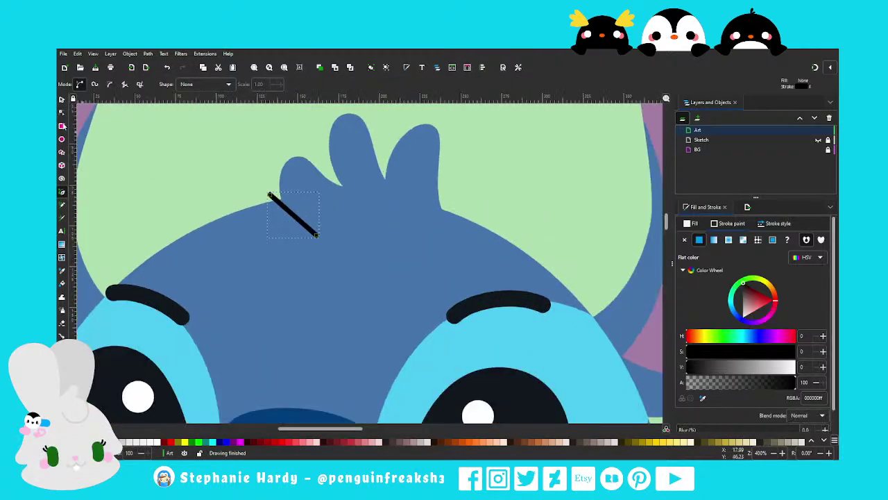
pyautogui.press('n')
pyautogui.moveTo(271, 195); pyautogui.dragTo(274, 192)
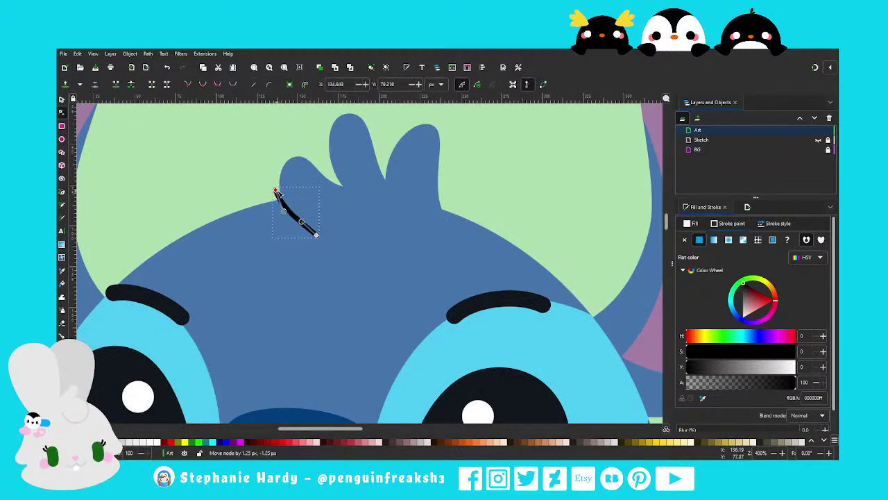
pyautogui.moveTo(301, 222); pyautogui.dragTo(297, 229)
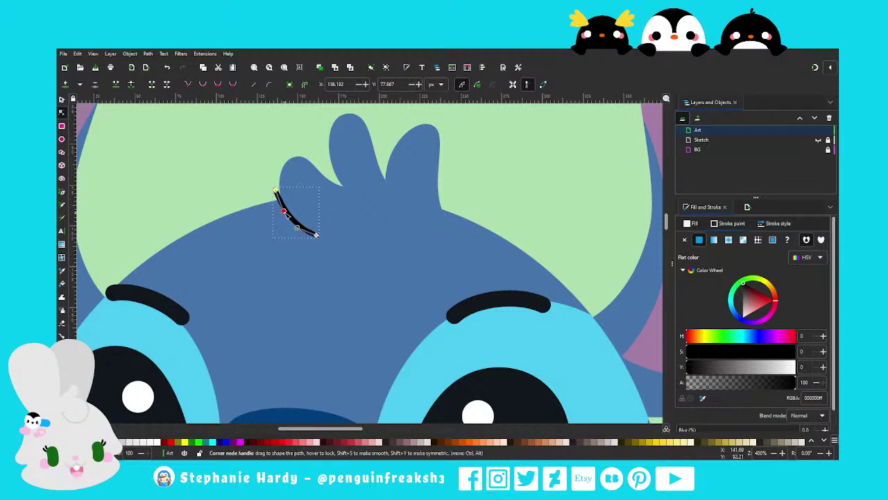
# Refine the hair stroke's top endpoint and lower handle
pyautogui.click(302, 196)
pyautogui.scroll(1, 302, 195)
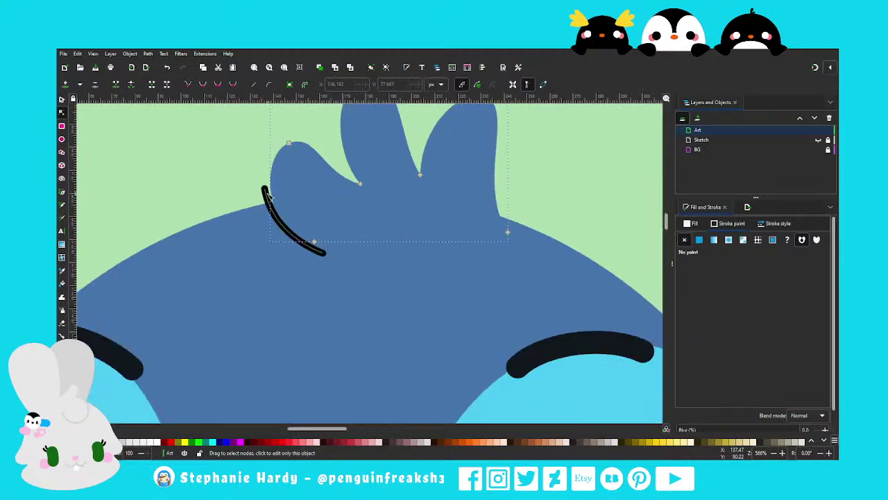
pyautogui.click(273, 201)
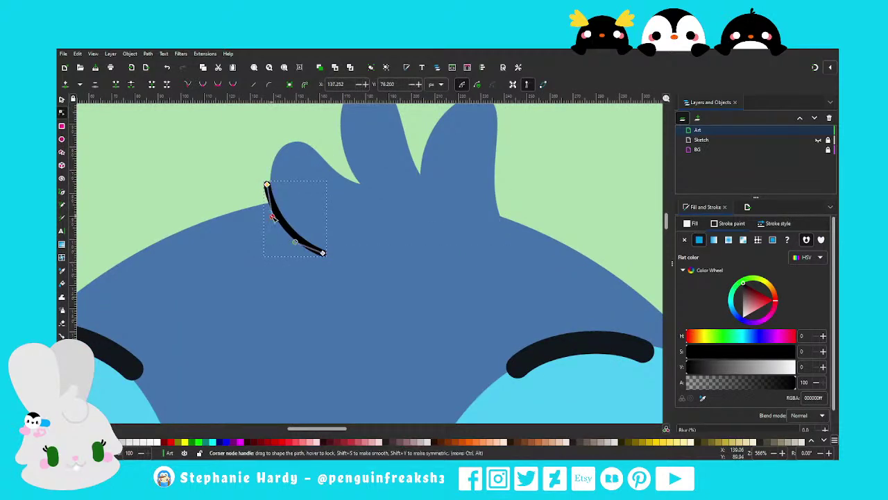
pyautogui.click(266, 185)
pyautogui.scroll(2, 284, 190)
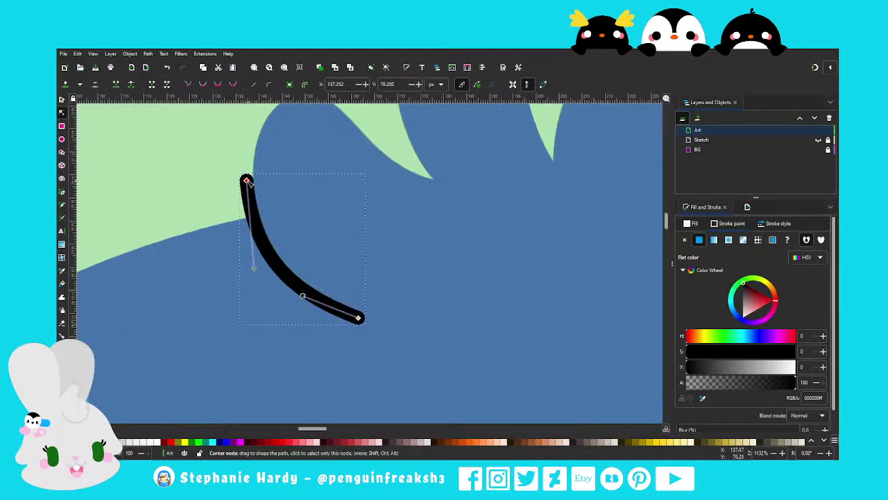
pyautogui.moveTo(246, 180); pyautogui.dragTo(246, 182)
pyautogui.scroll(-2, 329, 213)
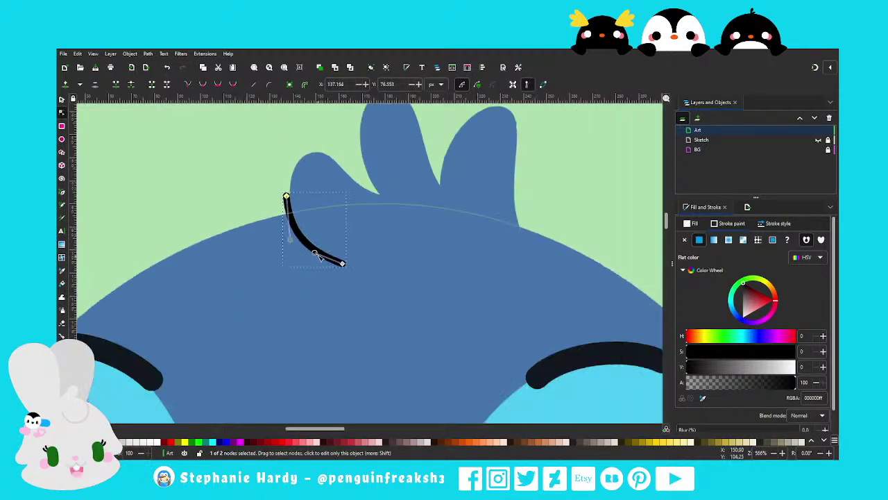
pyautogui.moveTo(315, 254); pyautogui.dragTo(318, 262)
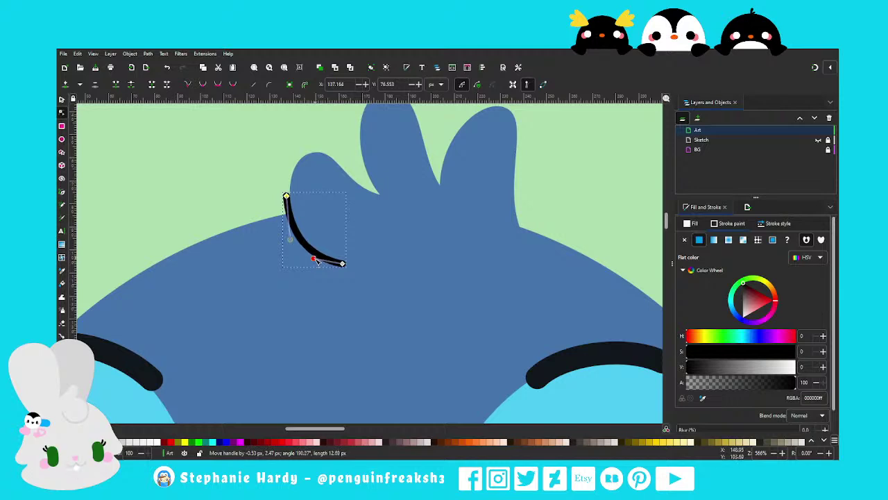
pyautogui.press('s')
# Reposition the stroke's ends and smooth it into a gentle arch beside the tuft
pyautogui.scroll(-1, 334, 180)
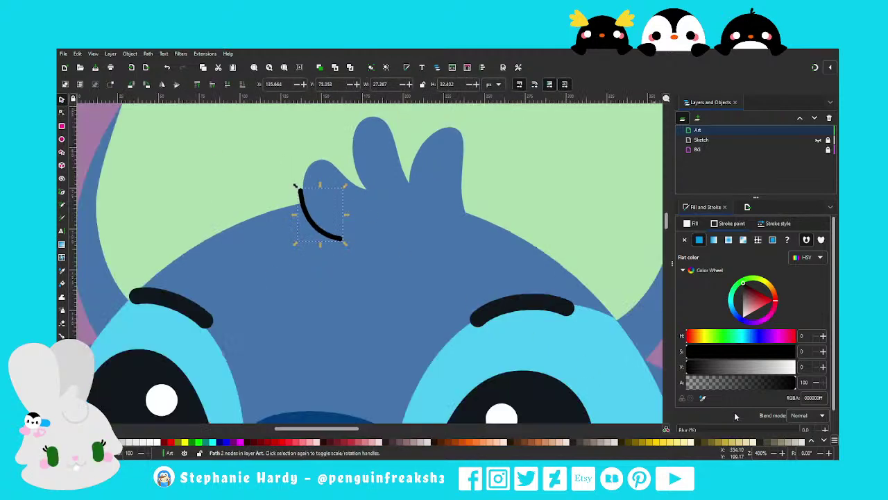
pyautogui.scroll(2, 304, 194)
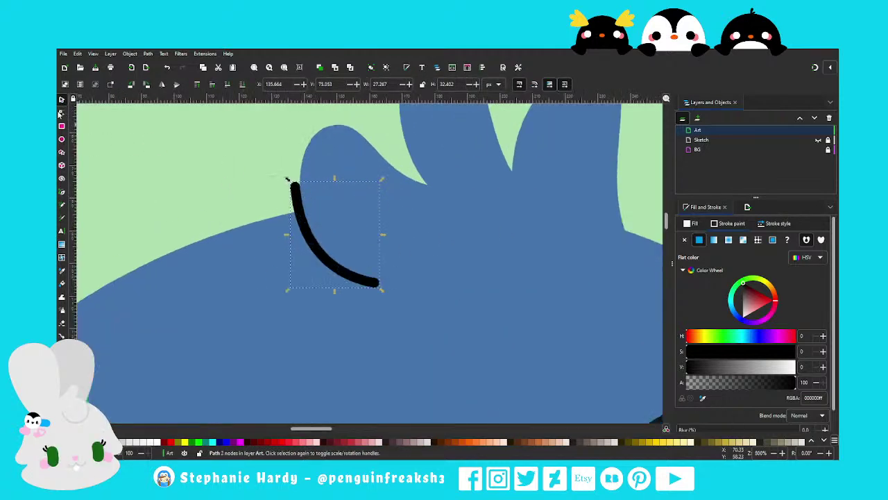
pyautogui.click(61, 113)
pyautogui.moveTo(293, 184); pyautogui.dragTo(303, 217)
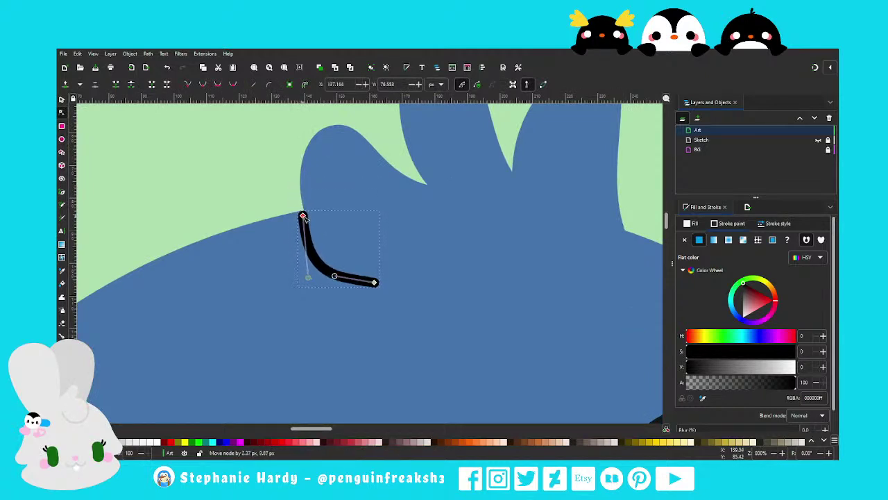
pyautogui.moveTo(308, 278); pyautogui.dragTo(316, 245)
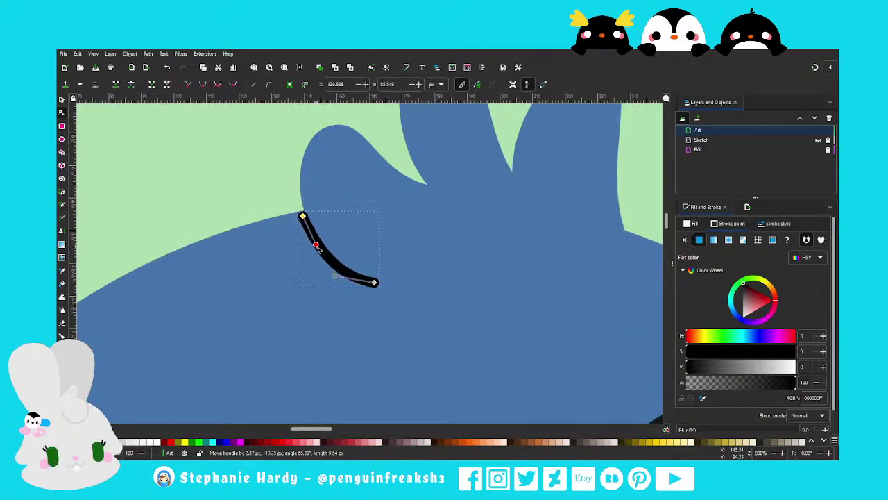
pyautogui.moveTo(374, 282); pyautogui.dragTo(374, 267)
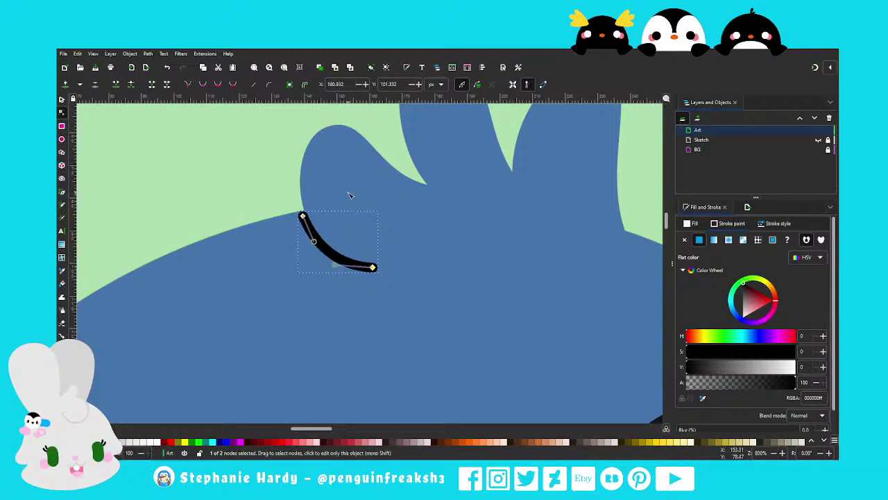
pyautogui.scroll(-3, 350, 195)
# Colour the hair stroke with the nose's dark blue using the Dropper
pyautogui.click(703, 398)
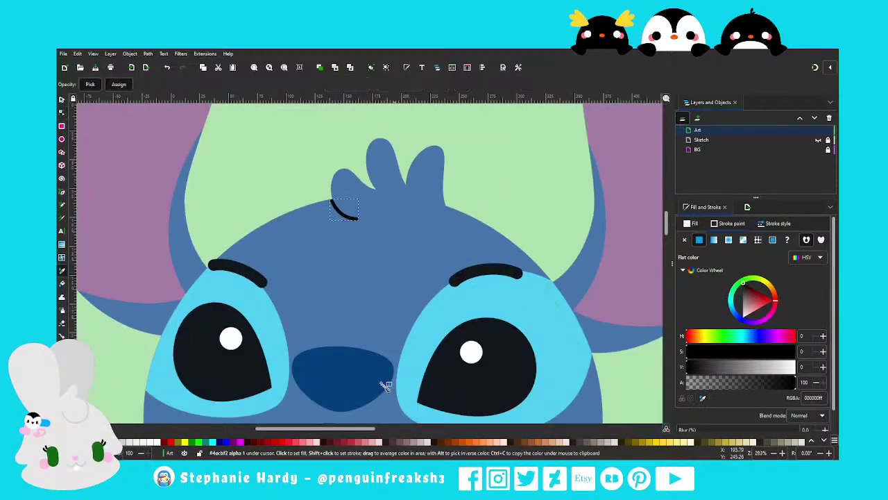
pyautogui.click(387, 385)
pyautogui.press('n')
pyautogui.scroll(-1, 307, 182)
pyautogui.scroll(-1, 303, 181)
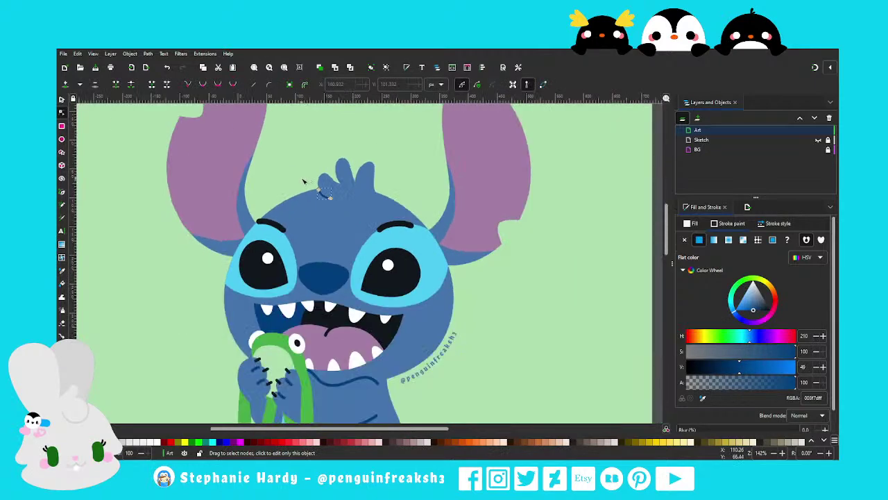
pyautogui.scroll(-1, 371, 168)
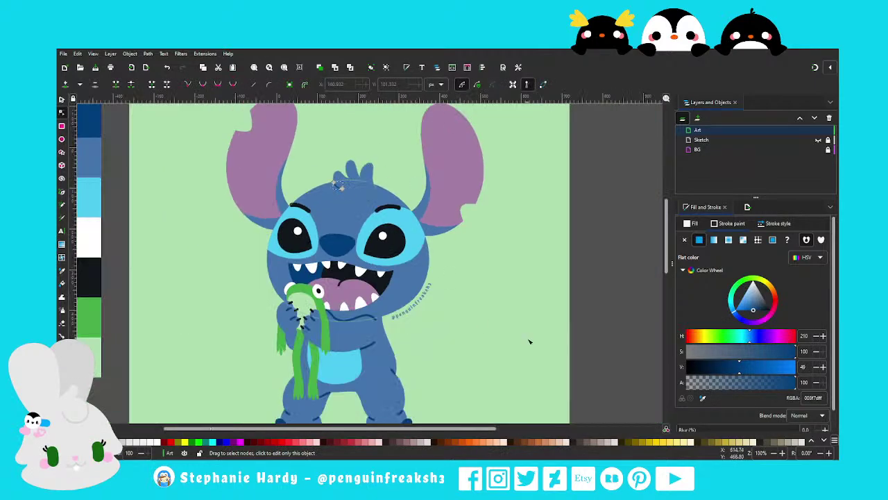
# Set the hair stroke's width to 5 px
pyautogui.click(776, 224)
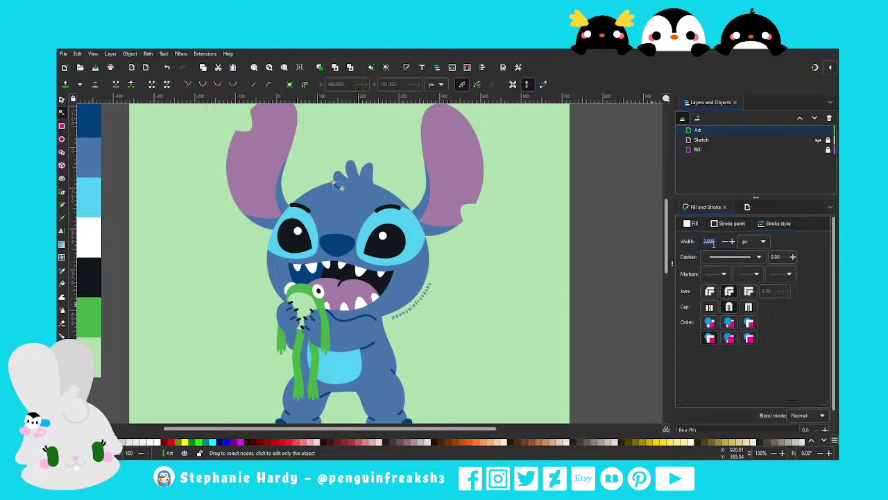
pyautogui.write('5')
pyautogui.press('Return')
pyautogui.press('s')
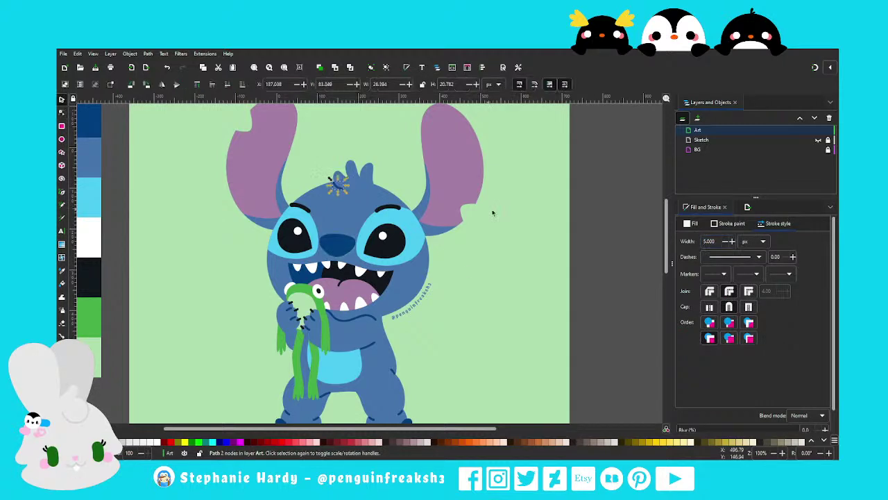
pyautogui.press('Escape')
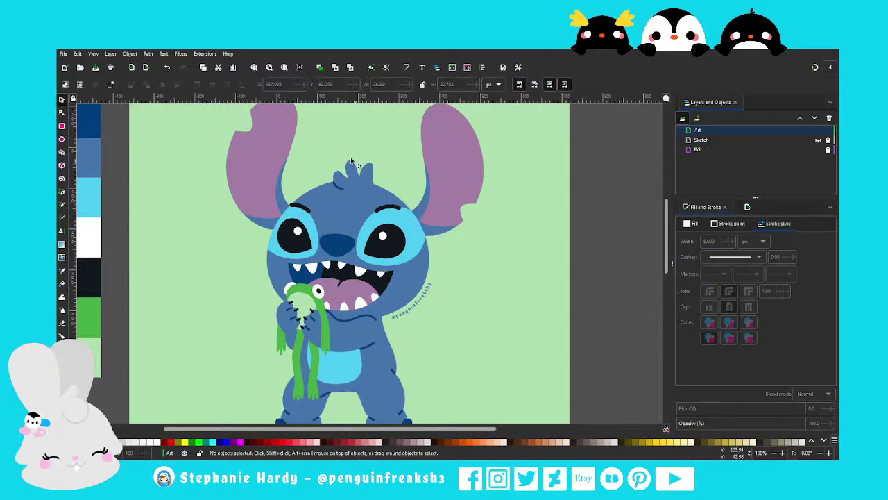
pyautogui.keyDown('ctrl'); pyautogui.scroll(-1, 409, 236); pyautogui.keyUp('ctrl')
pyautogui.scroll(1, 451, 269)
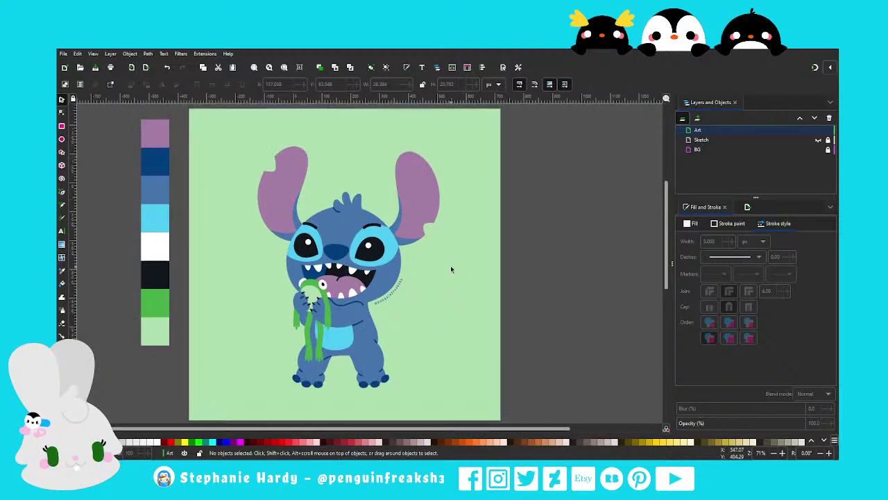
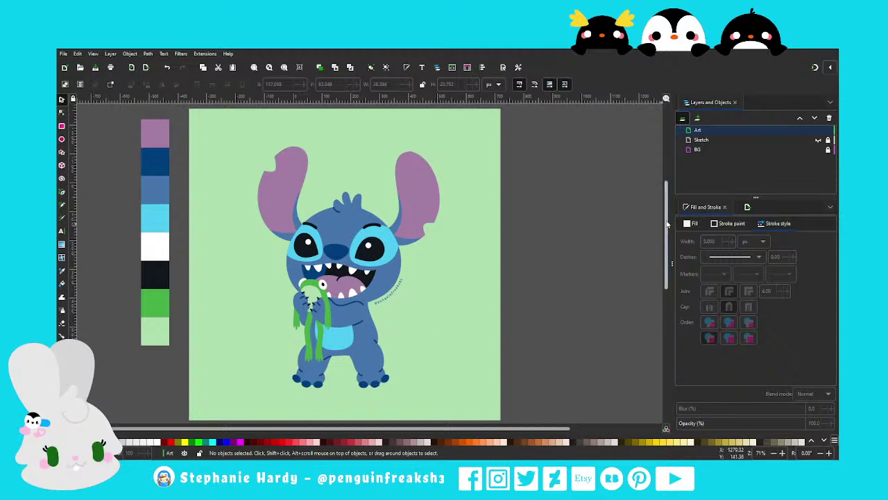
# Nudge a node on the frog's green drip path with the Node tool
pyautogui.scroll(-1, 612, 230)
pyautogui.scroll(-1, 415, 255)
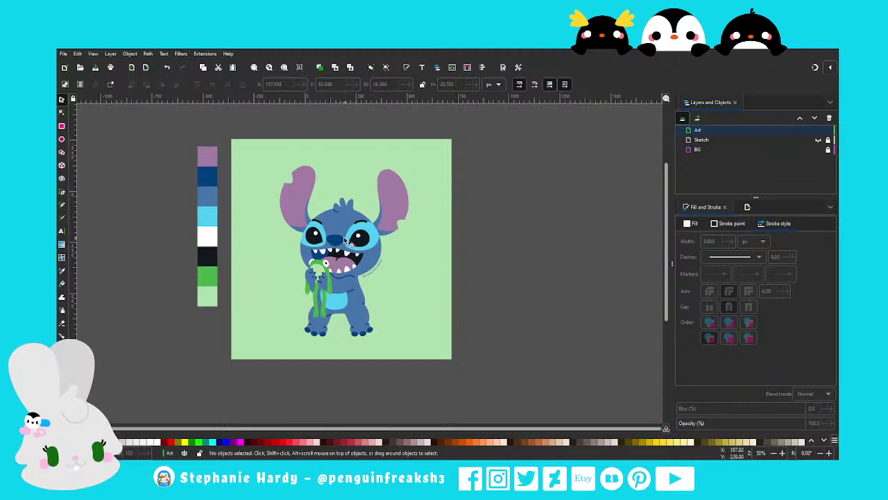
pyautogui.scroll(1, 344, 240)
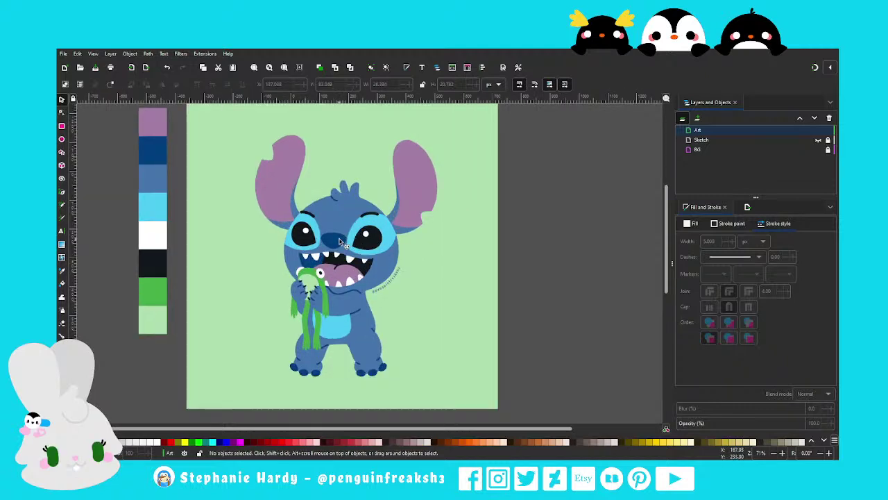
pyautogui.scroll(1, 340, 240)
pyautogui.scroll(-1, 339, 240)
pyautogui.keyDown('ctrl'); pyautogui.scroll(1, 338, 215); pyautogui.keyUp('ctrl')
pyautogui.keyDown('ctrl'); pyautogui.scroll(-1, 338, 215); pyautogui.keyUp('ctrl')
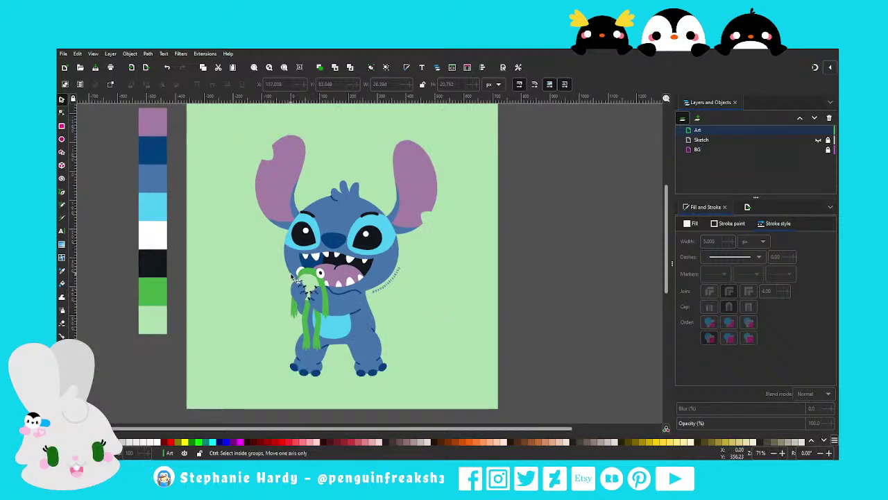
pyautogui.keyDown('ctrl'); pyautogui.scroll(-1, 388, 303); pyautogui.keyUp('ctrl')
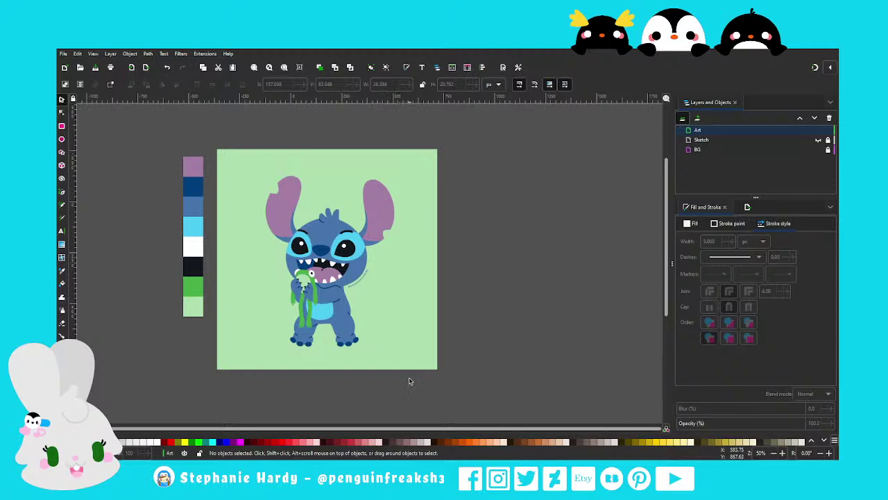
pyautogui.scroll(2, 310, 297)
pyautogui.scroll(-1, 340, 312)
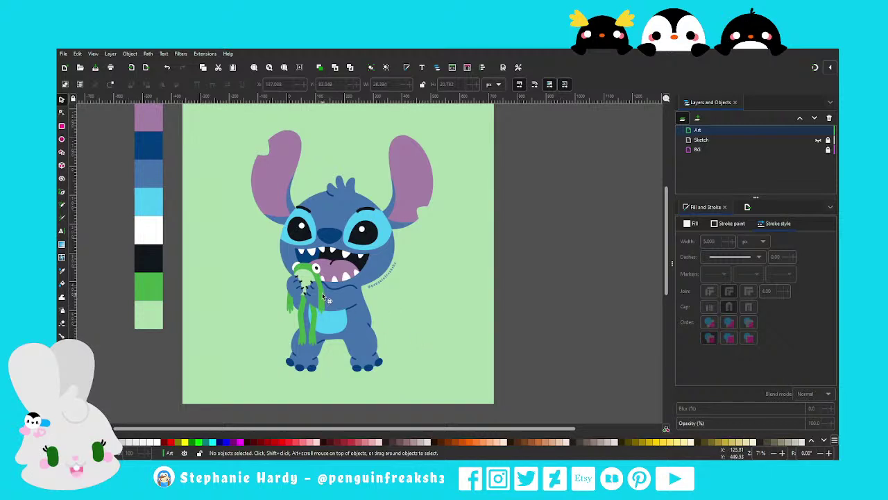
pyautogui.scroll(-1, 322, 295)
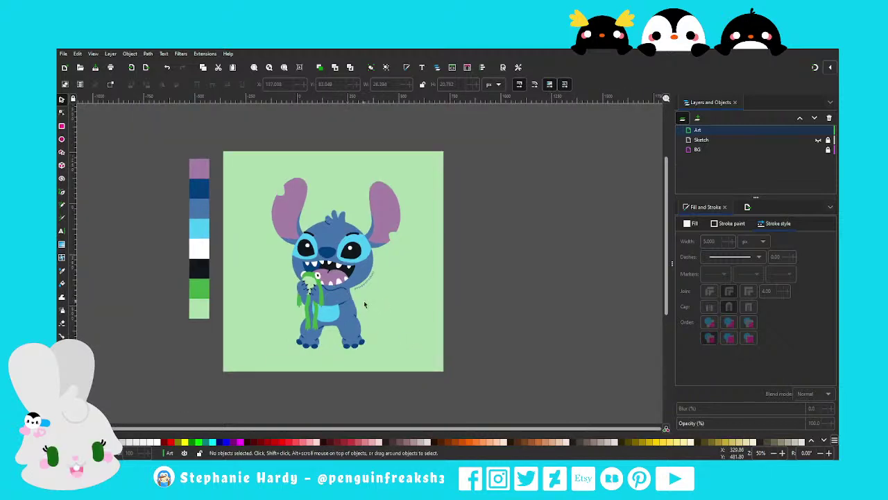
pyautogui.scroll(1, 379, 309)
pyautogui.scroll(1, 397, 254)
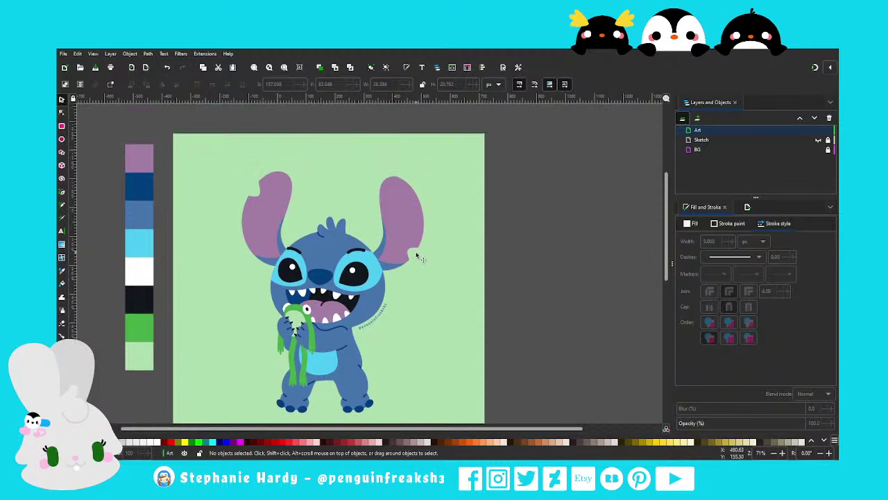
pyautogui.scroll(-1, 417, 257)
pyautogui.scroll(-1, 413, 257)
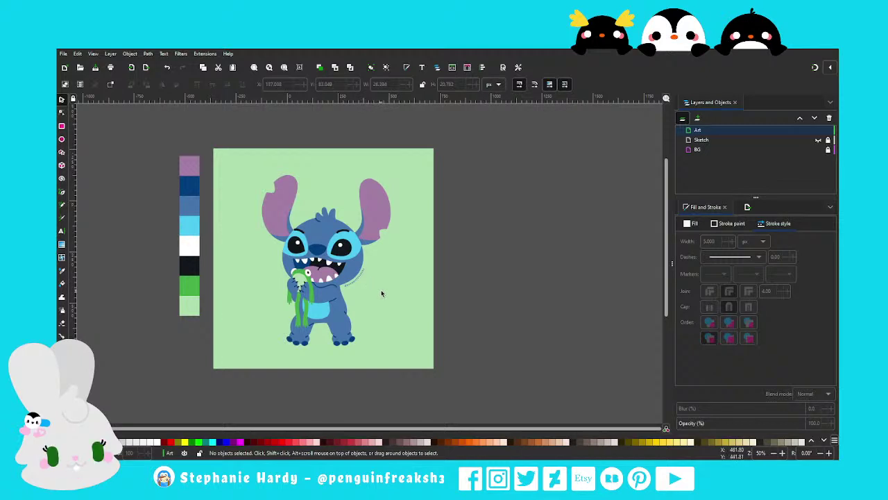
pyautogui.keyDown('ctrl'); pyautogui.scroll(1, 325, 307); pyautogui.keyUp('ctrl')
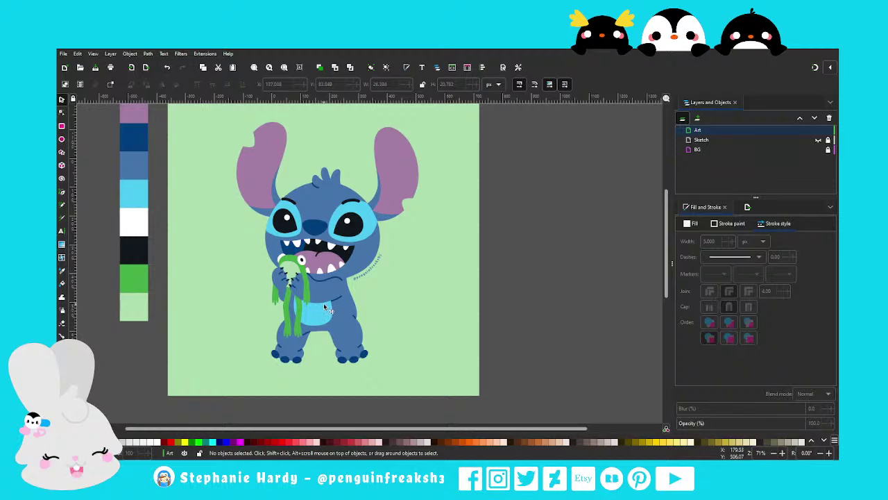
pyautogui.keyDown('ctrl'); pyautogui.scroll(1, 319, 286); pyautogui.keyUp('ctrl')
pyautogui.keyDown('ctrl'); pyautogui.scroll(2, 286, 261); pyautogui.keyUp('ctrl')
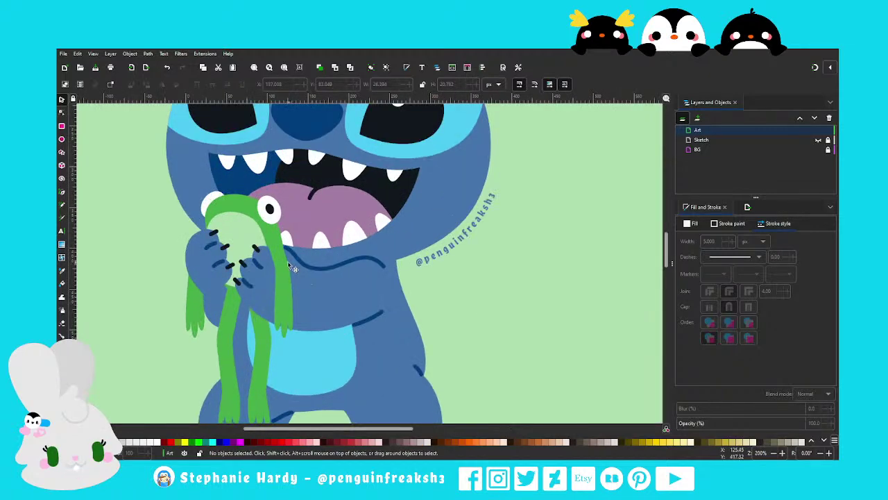
pyautogui.keyDown('ctrl'); pyautogui.scroll(-1, 292, 267); pyautogui.keyUp('ctrl')
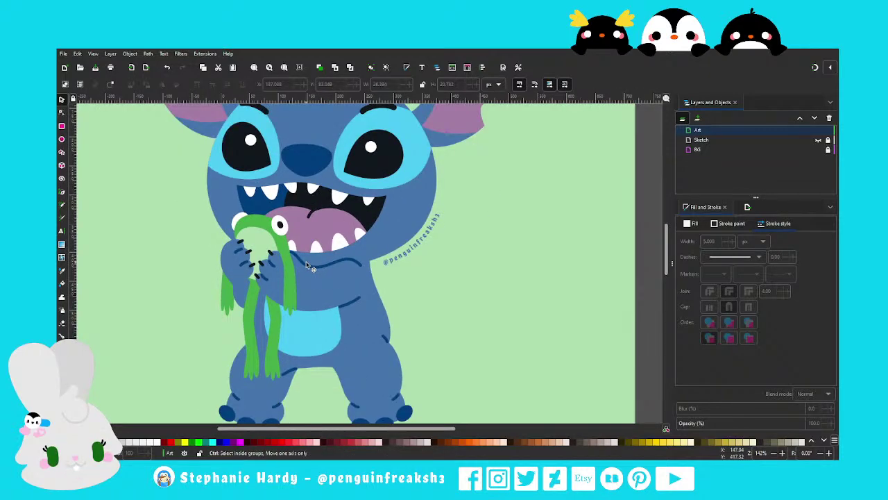
pyautogui.click(293, 278)
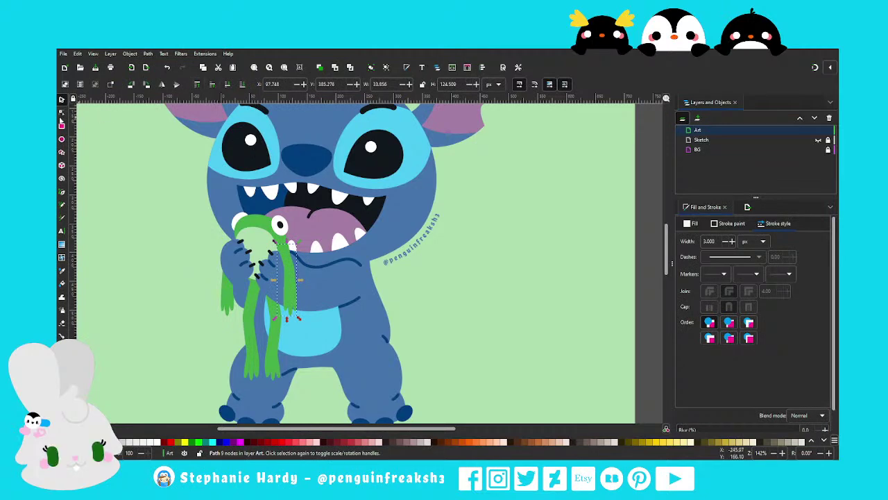
pyautogui.click(61, 113)
pyautogui.keyDown('ctrl'); pyautogui.scroll(4, 306, 257); pyautogui.keyUp('ctrl')
pyautogui.moveTo(239, 327); pyautogui.dragTo(240, 326)
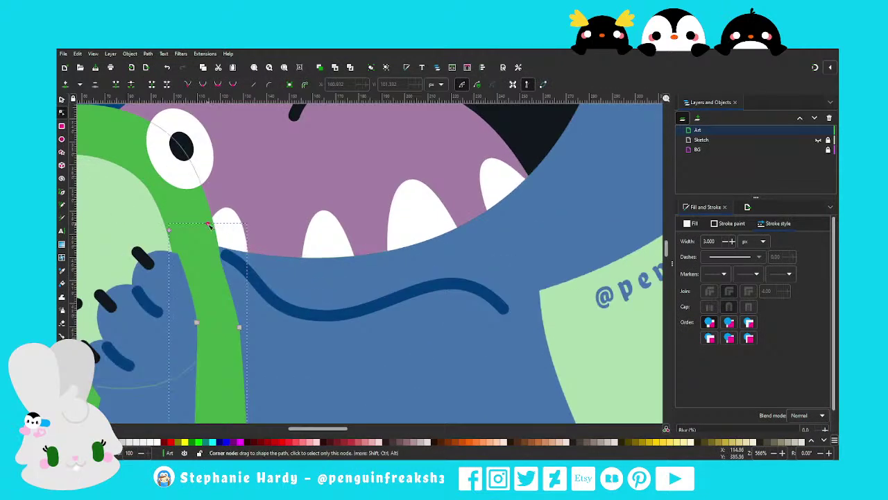
pyautogui.moveTo(212, 224); pyautogui.dragTo(212, 224)
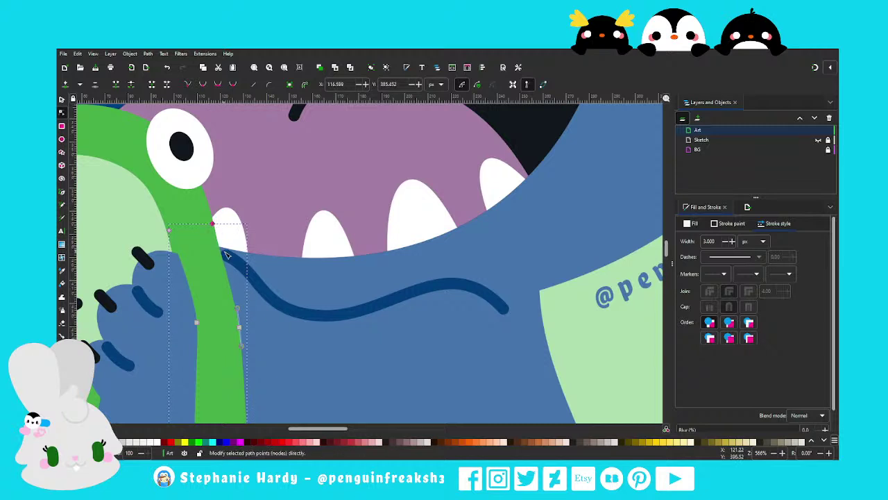
# Extend the blue mouth line's left endpoint up-left to meet the drip, then deselect
pyautogui.click(226, 255)
pyautogui.moveTo(223, 254); pyautogui.dragTo(216, 252)
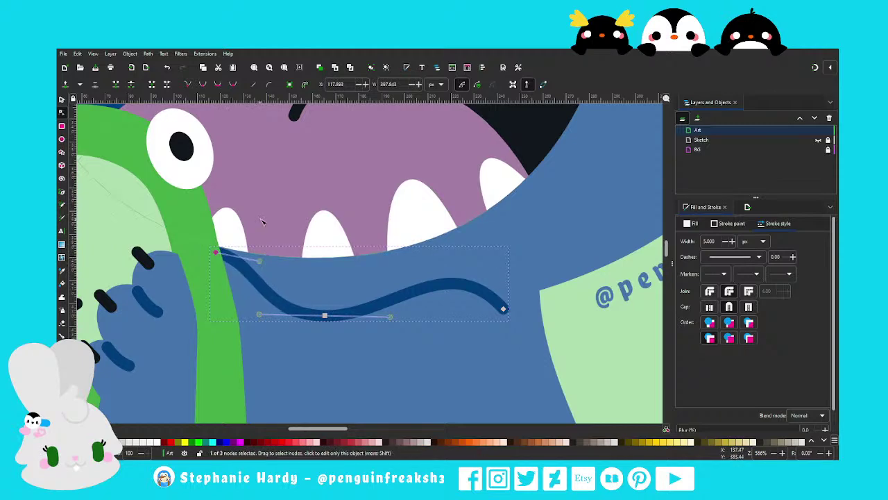
pyautogui.scroll(-3, 262, 222)
pyautogui.press('s')
pyautogui.press('Escape')
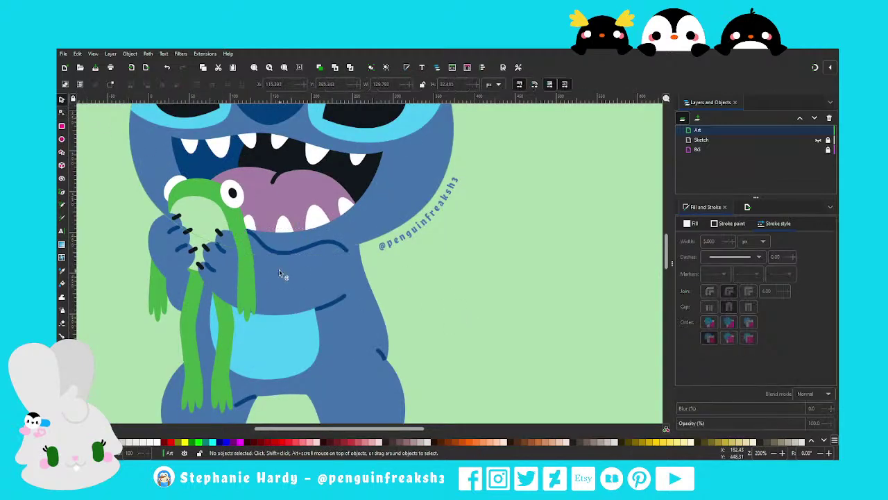
pyautogui.scroll(-3, 279, 272)
pyautogui.hscroll(-2, 347, 291)
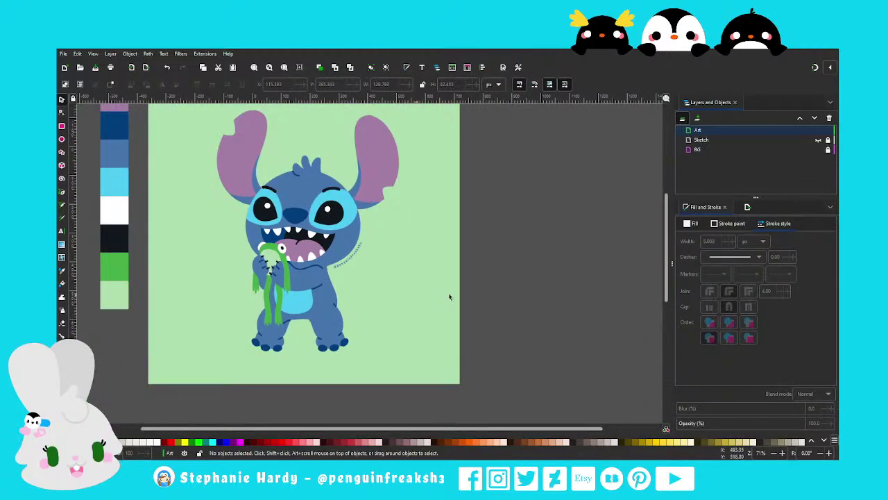
pyautogui.moveTo(667, 268); pyautogui.dragTo(667, 256)
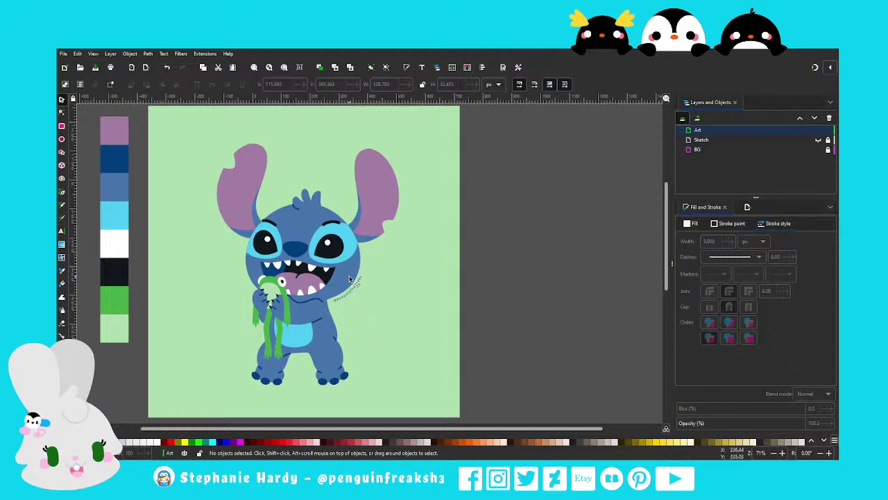
pyautogui.keyDown('ctrl'); pyautogui.scroll(-1, 391, 280); pyautogui.keyUp('ctrl')
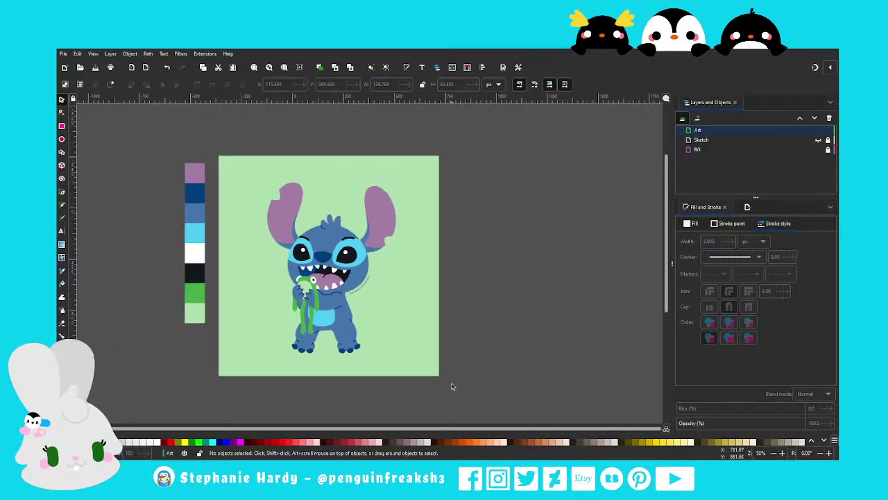
# Scale the whole Stitch drawing up about 110% to roughly 740 px wide and shift it higher
pyautogui.moveTo(444, 379); pyautogui.dragTo(249, 167)
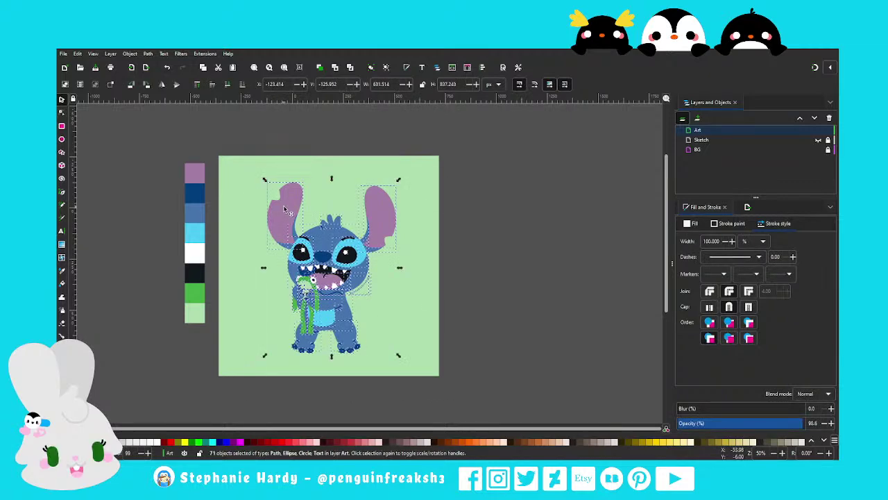
pyautogui.moveTo(399, 182); pyautogui.dragTo(416, 170)
pyautogui.moveTo(347, 262); pyautogui.dragTo(347, 259)
pyautogui.click(382, 301)
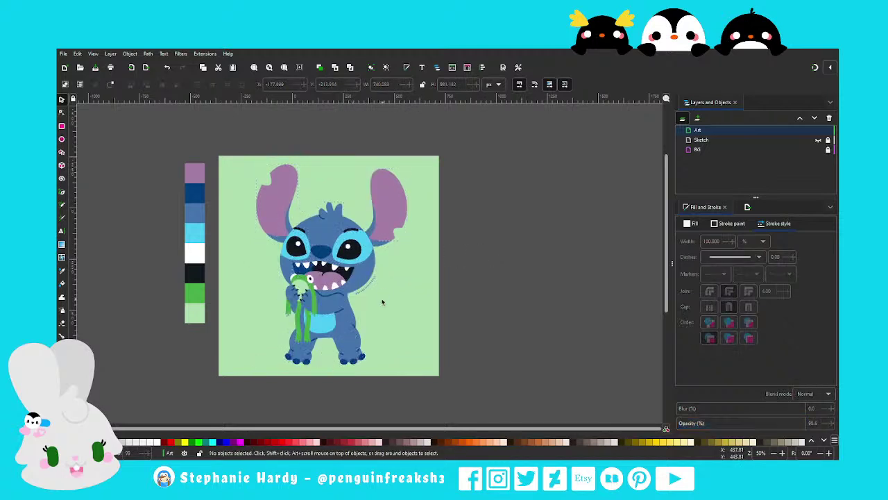
# Save the drawing as Stitch_and_Frog_Friend.svg
pyautogui.keyDown('ctrl'); pyautogui.scroll(1, 329, 281); pyautogui.keyUp('ctrl')
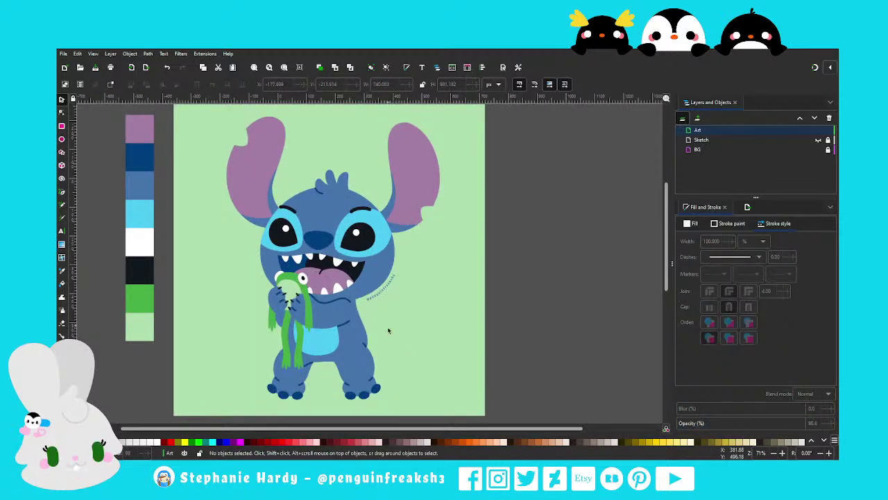
pyautogui.keyDown('ctrl'); pyautogui.scroll(-1, 388, 329); pyautogui.keyUp('ctrl')
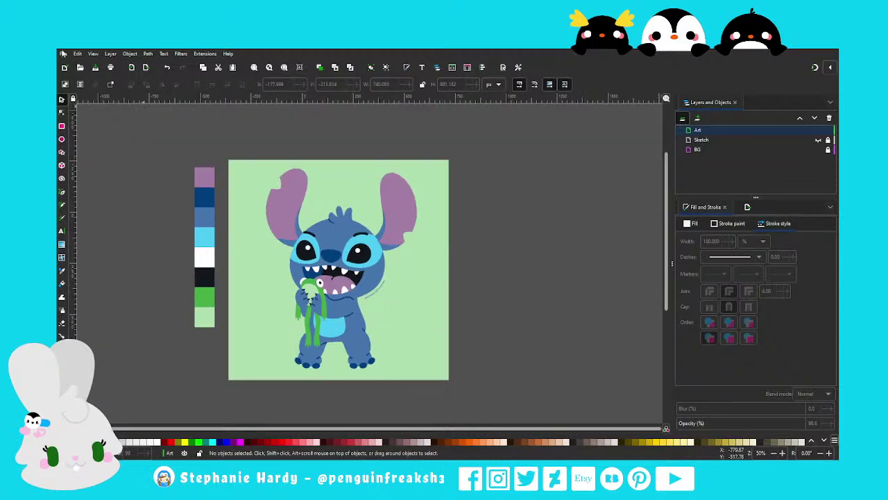
pyautogui.hotkey('ctrl', 's')
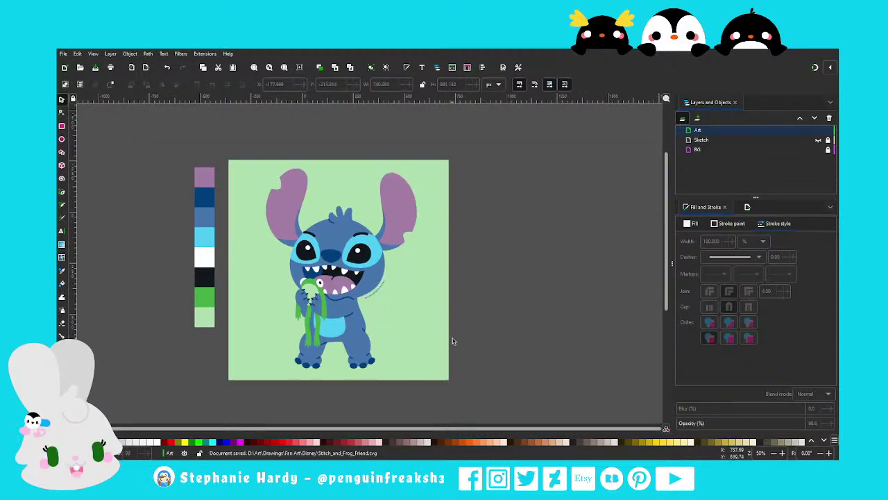
pyautogui.keyDown('ctrl'); pyautogui.scroll(1, 329, 388); pyautogui.keyUp('ctrl')
pyautogui.keyDown('ctrl'); pyautogui.scroll(1, 330, 393); pyautogui.keyUp('ctrl')
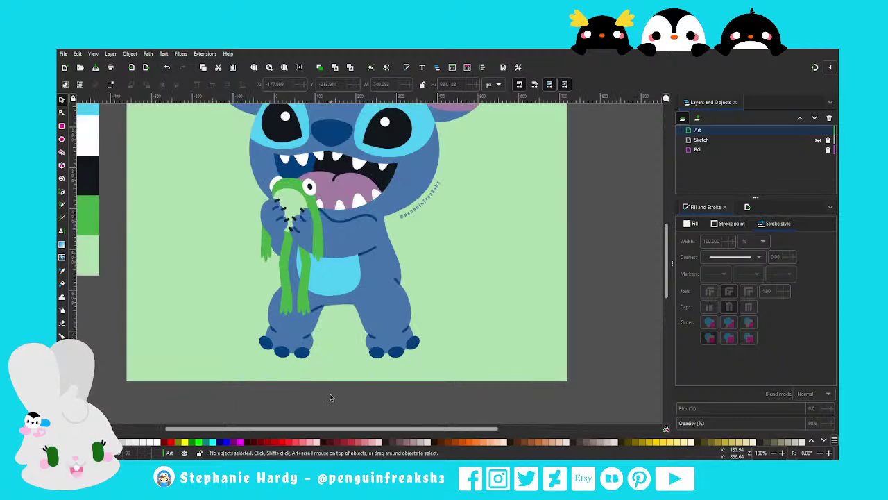
pyautogui.moveTo(338, 383); pyautogui.dragTo(248, 274)
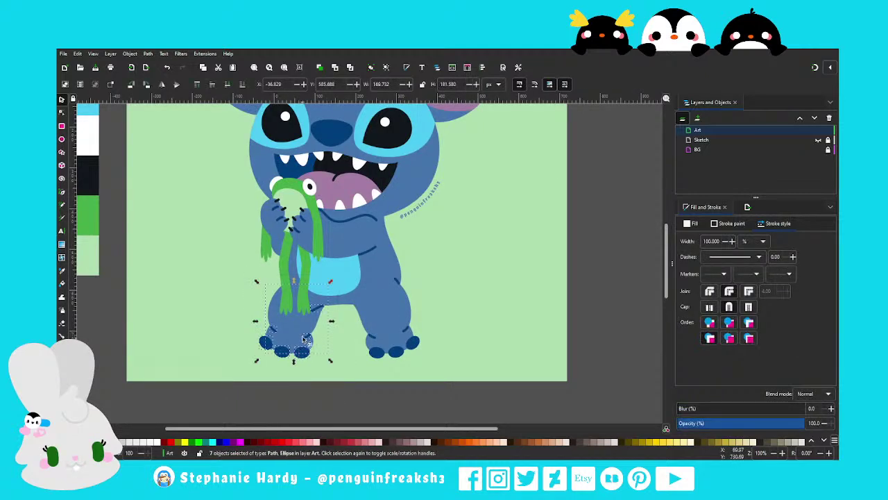
# Raise the lower left leg a few pixels and move the thigh crease line lower and left
pyautogui.moveTo(304, 329); pyautogui.dragTo(303, 324)
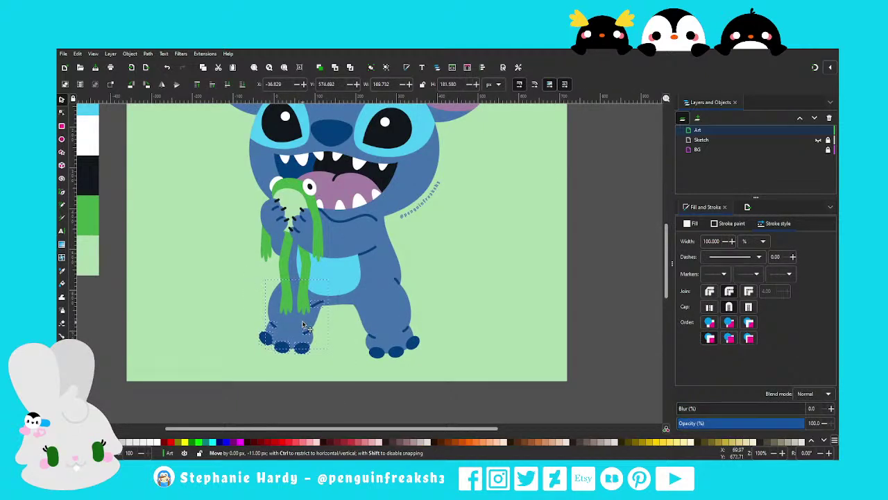
pyautogui.click(337, 321)
pyautogui.keyDown('ctrl'); pyautogui.scroll(2, 328, 307); pyautogui.keyUp('ctrl')
pyautogui.moveTo(336, 296); pyautogui.dragTo(327, 309)
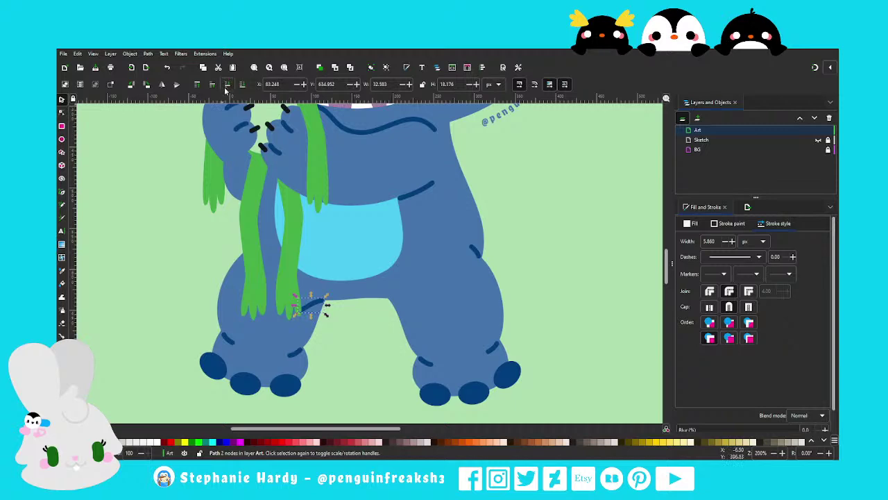
pyautogui.press('Escape')
pyautogui.scroll(-1, 337, 349)
pyautogui.scroll(-1, 341, 358)
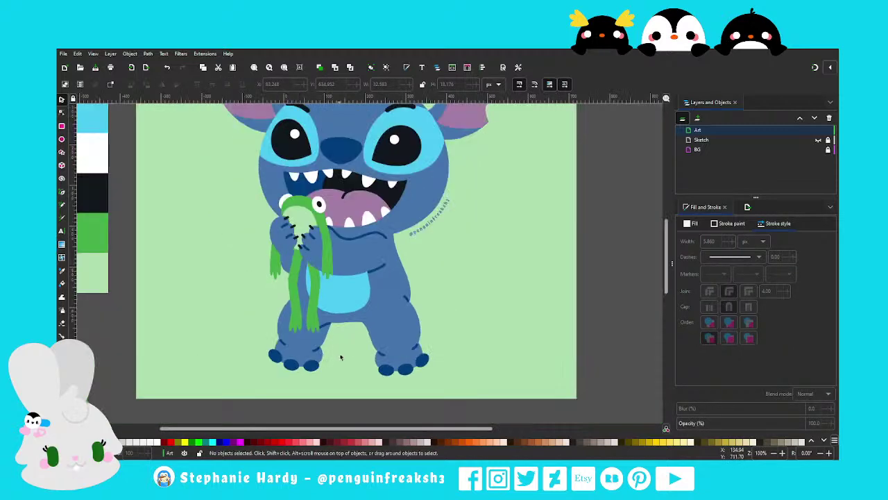
pyautogui.scroll(-1, 340, 364)
pyautogui.scroll(-1, 334, 375)
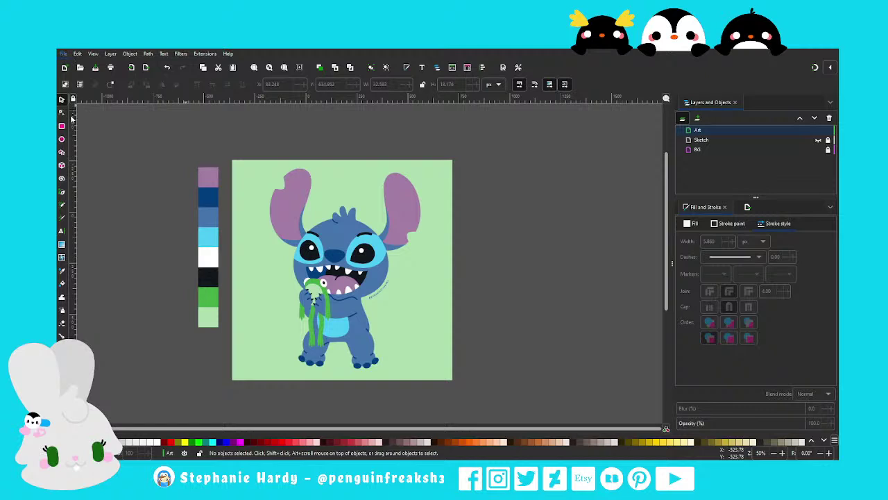
# Save Stitch_and_Frog_Friend.svg with Ctrl+S
pyautogui.hotkey('ctrl', 's')
# Rubber-band select all the Stitch artwork, then deselect it
pyautogui.moveTo(436, 398)
pyautogui.mouseDown()
pyautogui.moveTo(274, 161)
pyautogui.moveTo(263, 162)
pyautogui.mouseUp()
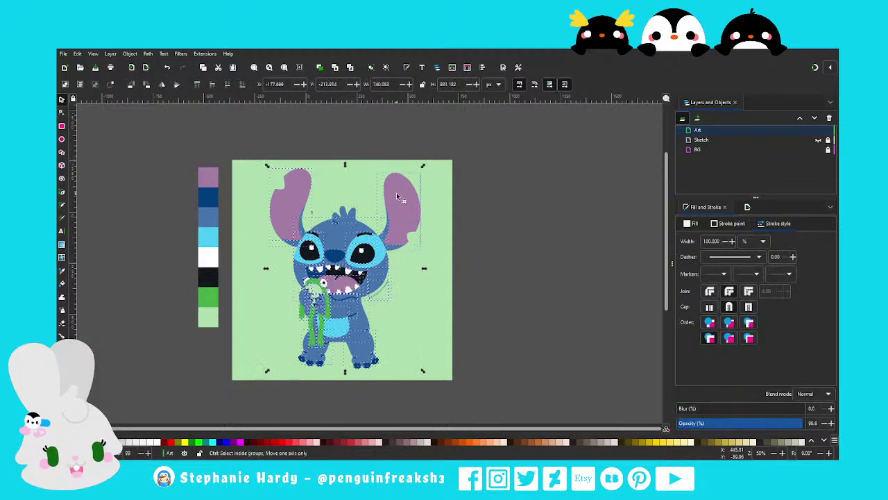
pyautogui.moveTo(398, 197); pyautogui.dragTo(397, 199)
pyautogui.click(414, 277)
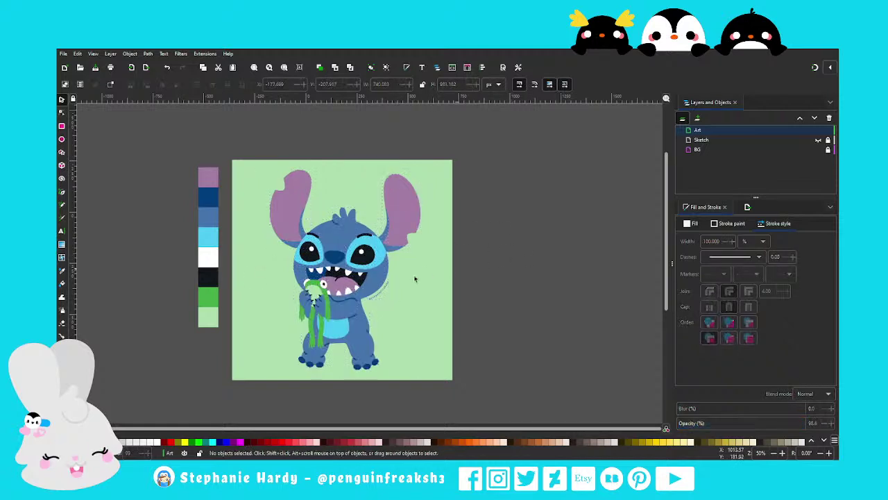
pyautogui.keyDown('ctrl'); pyautogui.scroll(-1, 276, 222); pyautogui.keyUp('ctrl')
pyautogui.keyDown('ctrl'); pyautogui.scroll(1, 413, 249); pyautogui.keyUp('ctrl')
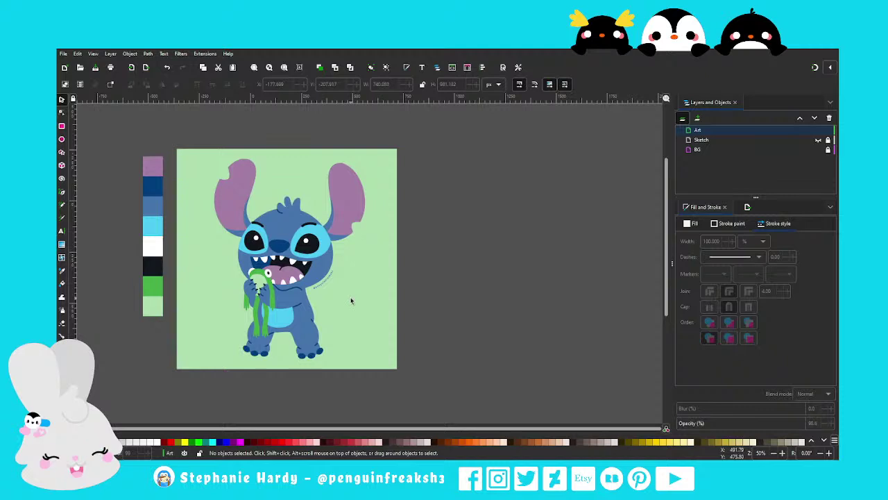
pyautogui.keyDown('ctrl'); pyautogui.scroll(1, 194, 254); pyautogui.keyUp('ctrl')
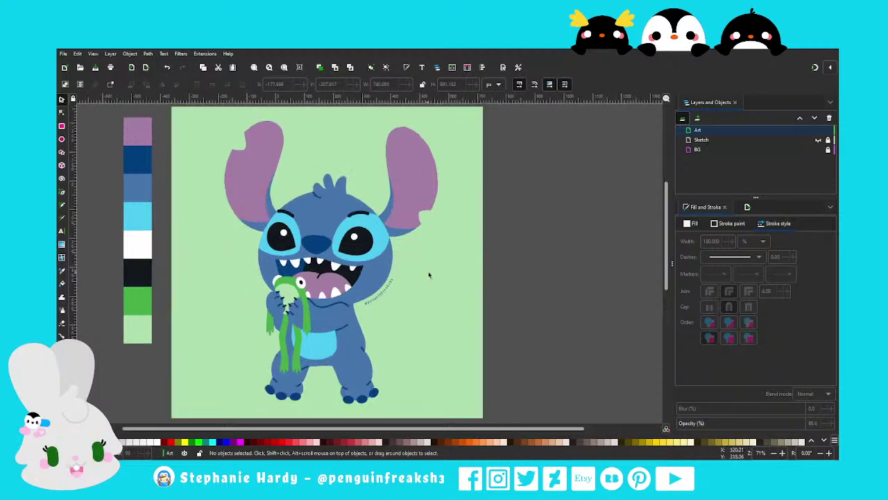
pyautogui.keyDown('ctrl'); pyautogui.scroll(-1, 341, 266); pyautogui.keyUp('ctrl')
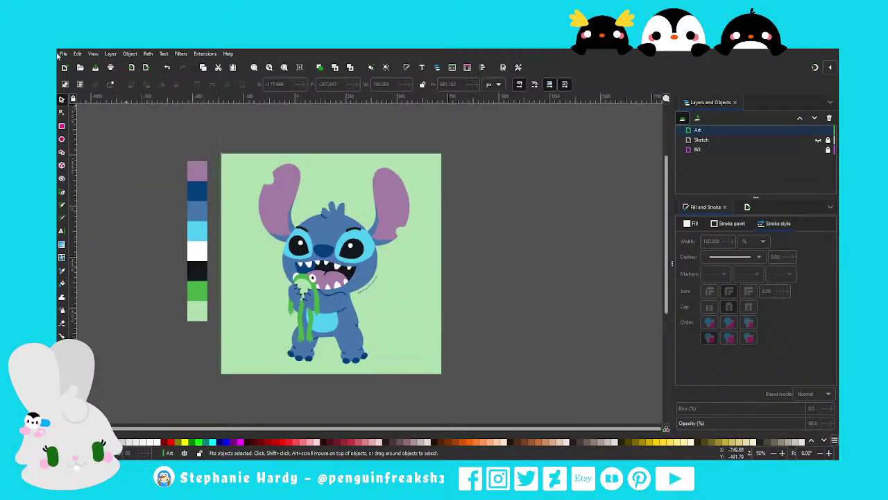
# Save the finished artwork to Stitch_and_Frog_Friend.svg
pyautogui.hotkey('ctrl', 's')
pyautogui.scroll(-1, 239, 267)
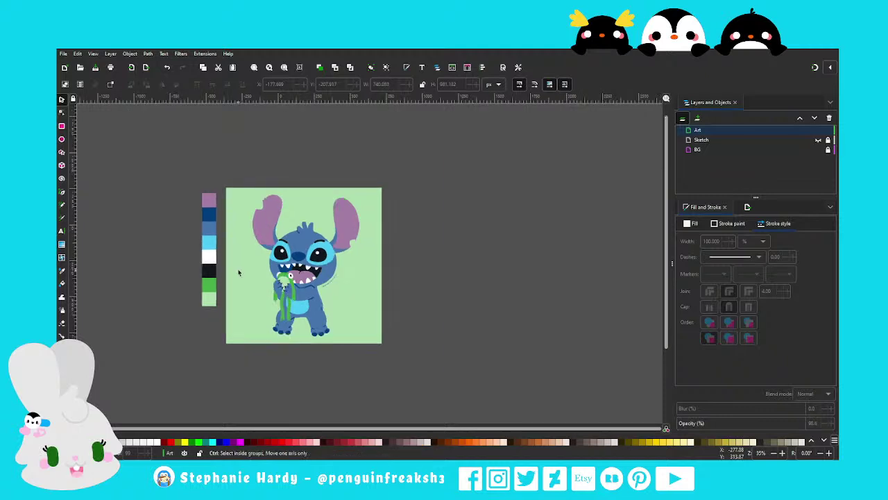
pyautogui.scroll(1, 418, 316)
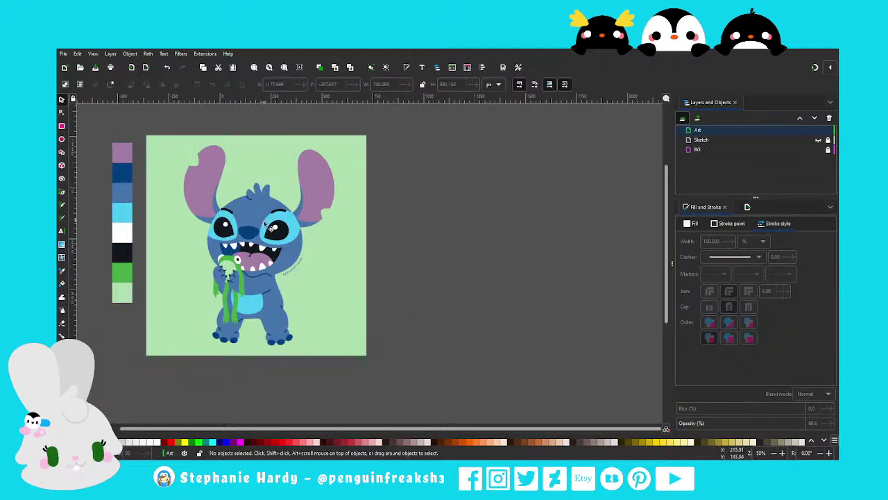
pyautogui.scroll(1, 266, 223)
pyautogui.scroll(-2, 313, 274)
pyautogui.scroll(2, 343, 280)
pyautogui.scroll(-1, 350, 250)
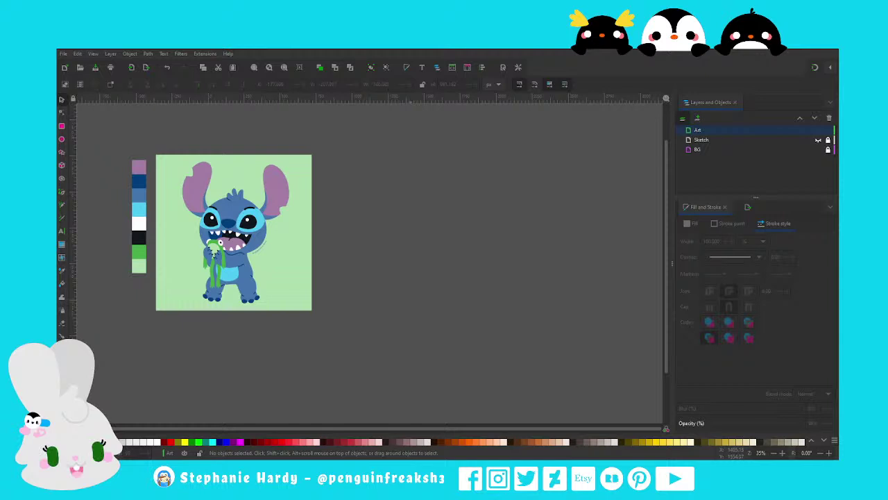
pyautogui.click(360, 313)
# Import the child drawing of Stitch and friends, enlarge it, and place it right of the artwork
pyautogui.moveTo(247, 236)
pyautogui.mouseDown()
pyautogui.moveTo(395, 347)
pyautogui.moveTo(395, 207)
pyautogui.mouseUp()
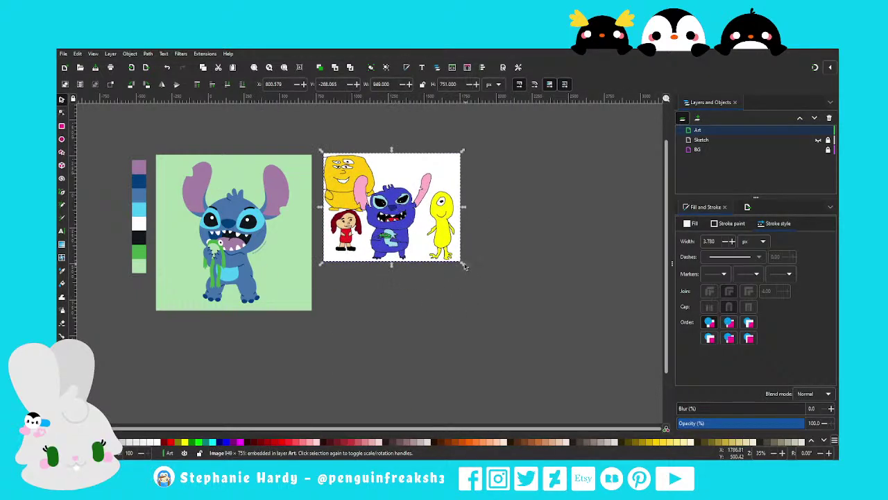
pyautogui.moveTo(463, 265); pyautogui.dragTo(524, 311)
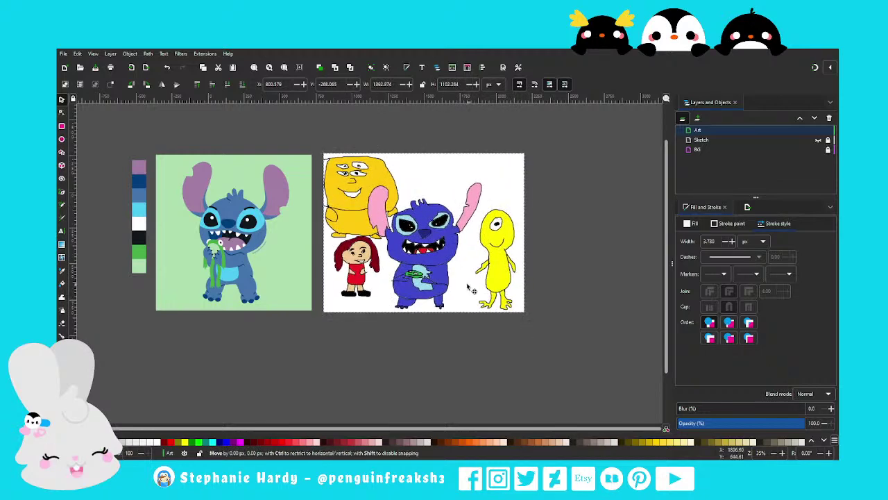
pyautogui.moveTo(469, 289); pyautogui.dragTo(465, 289)
pyautogui.click(536, 329)
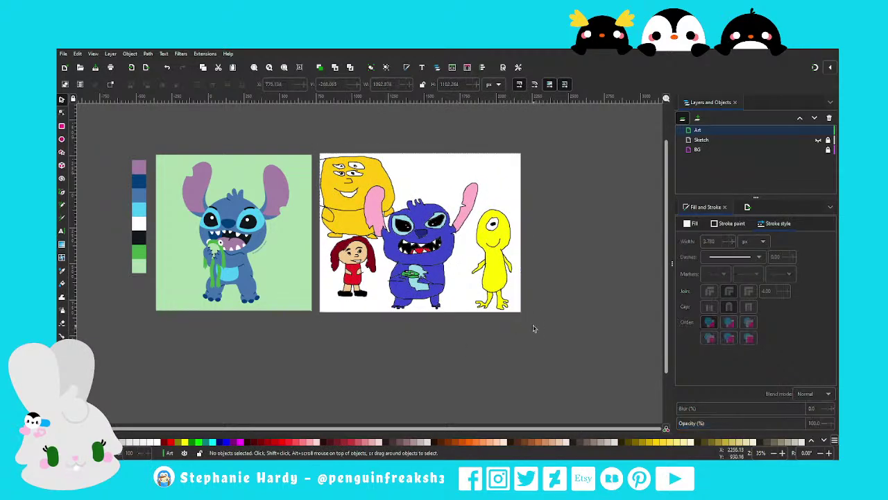
pyautogui.keyDown('ctrl'); pyautogui.scroll(2, 420, 279); pyautogui.keyUp('ctrl')
pyautogui.keyDown('ctrl'); pyautogui.scroll(1, 418, 277); pyautogui.keyUp('ctrl')
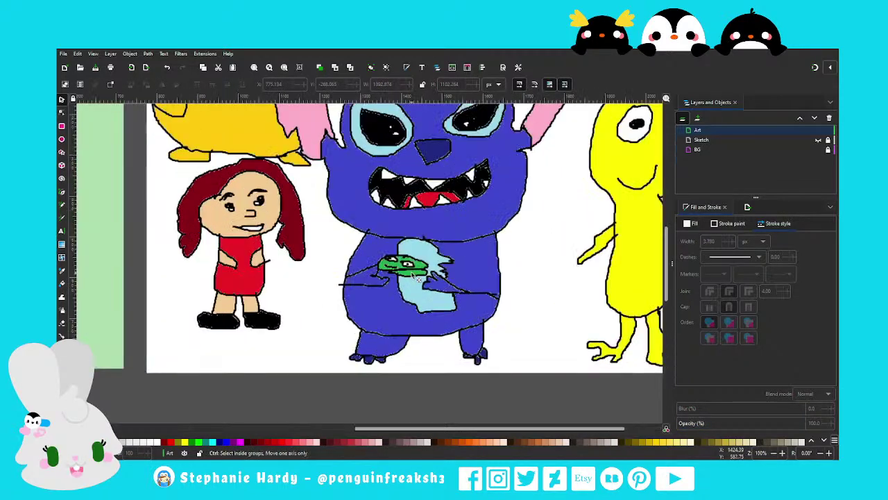
pyautogui.keyDown('ctrl'); pyautogui.scroll(2, 419, 277); pyautogui.keyUp('ctrl')
pyautogui.keyDown('ctrl'); pyautogui.scroll(1, 410, 274); pyautogui.keyUp('ctrl')
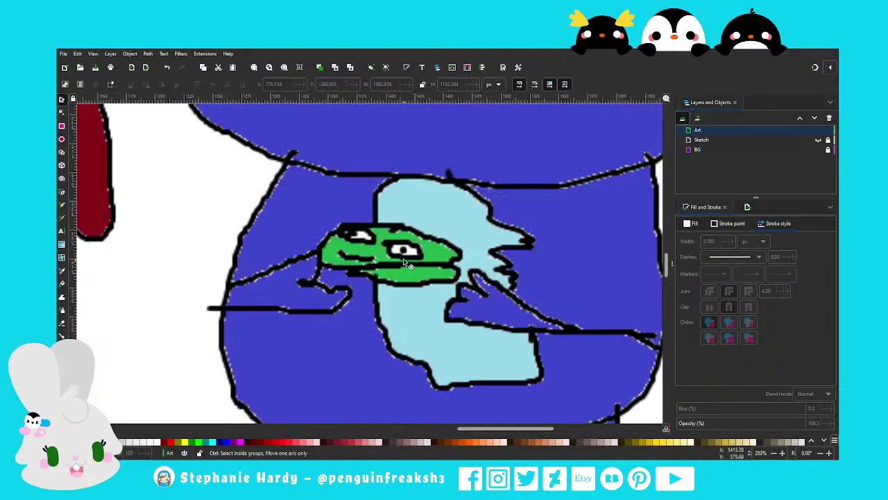
pyautogui.keyDown('ctrl'); pyautogui.scroll(1, 403, 242); pyautogui.keyUp('ctrl')
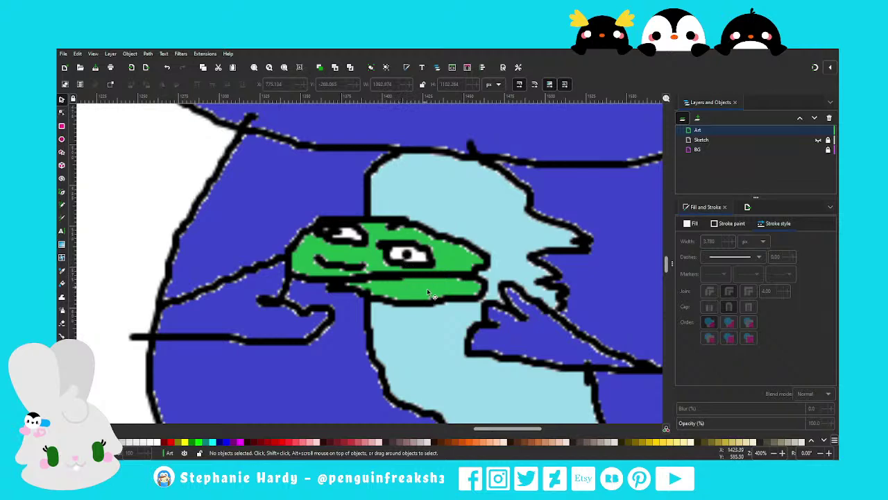
pyautogui.keyDown('ctrl'); pyautogui.scroll(-1, 393, 288); pyautogui.keyUp('ctrl')
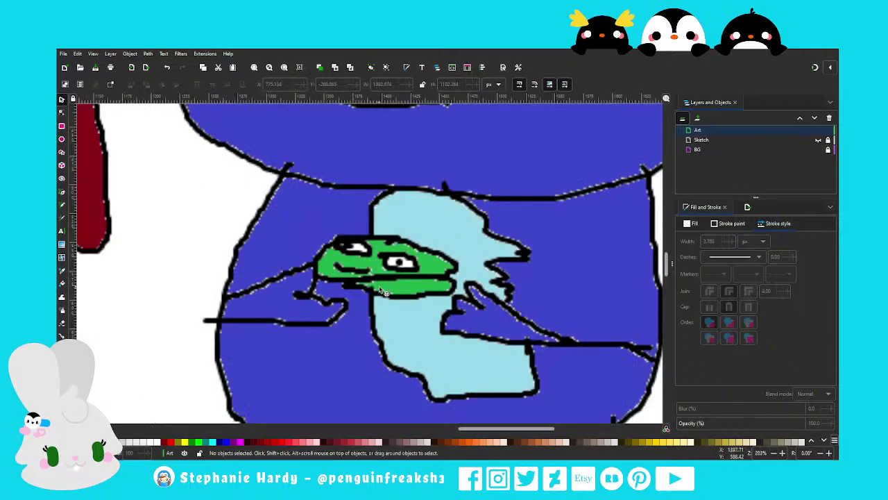
pyautogui.keyDown('ctrl'); pyautogui.scroll(-2, 384, 290); pyautogui.keyUp('ctrl')
pyautogui.keyDown('ctrl'); pyautogui.scroll(-2, 395, 281); pyautogui.keyUp('ctrl')
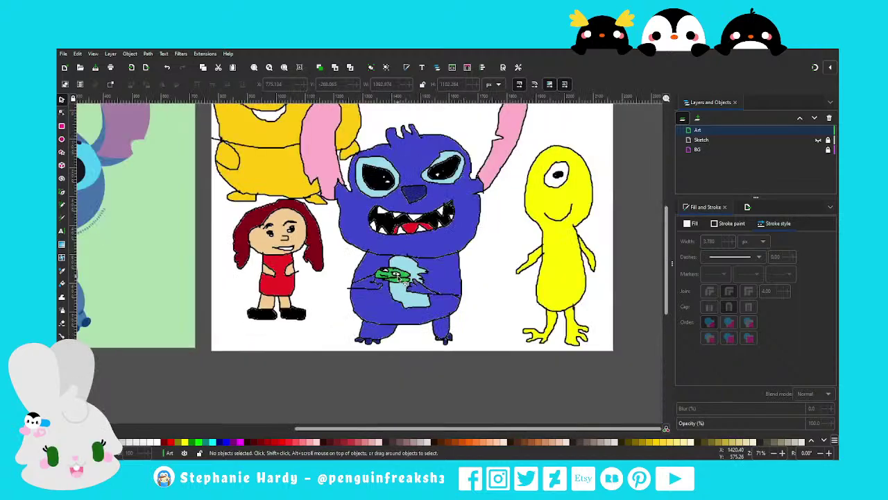
pyautogui.keyDown('ctrl'); pyautogui.scroll(-1, 387, 273); pyautogui.keyUp('ctrl')
pyautogui.scroll(1, 391, 281)
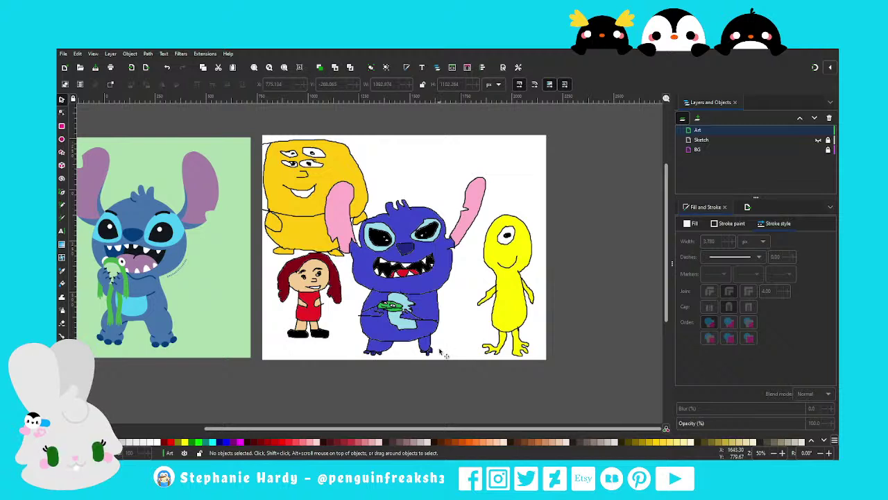
pyautogui.keyDown('ctrl'); pyautogui.scroll(-1, 244, 283); pyautogui.keyUp('ctrl')
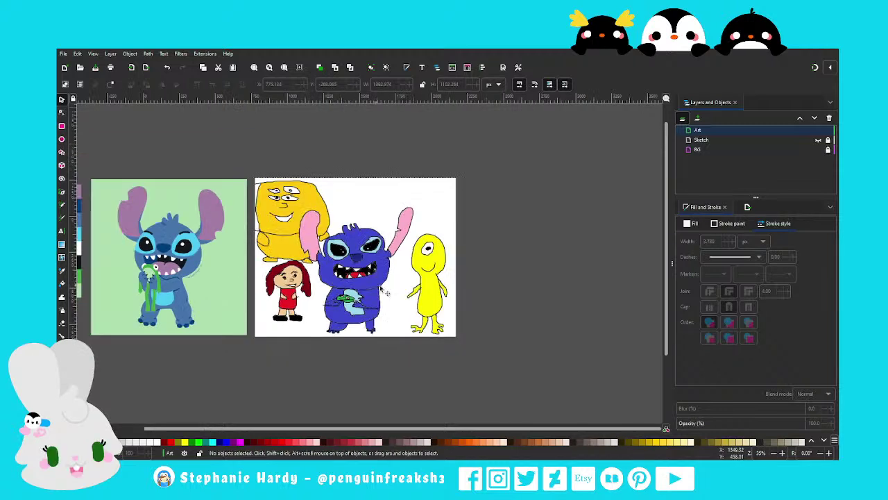
pyautogui.keyDown('ctrl'); pyautogui.scroll(1, 367, 350); pyautogui.keyUp('ctrl')
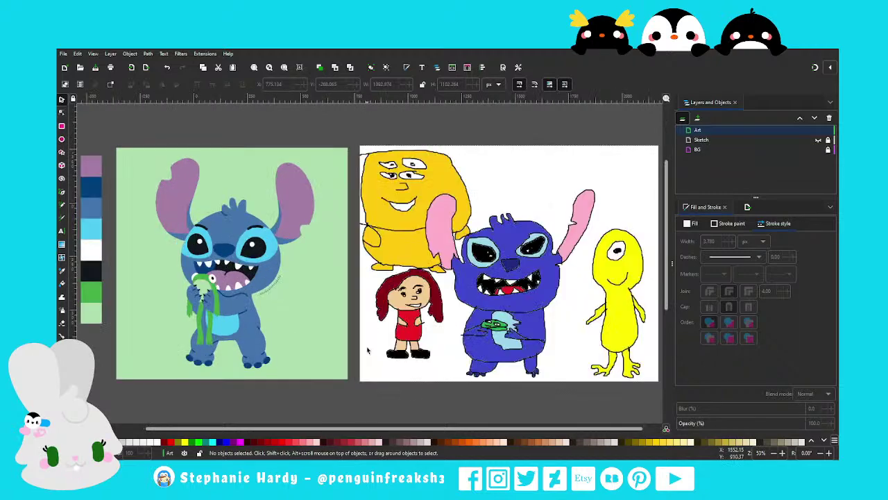
pyautogui.moveTo(444, 432); pyautogui.dragTo(453, 432)
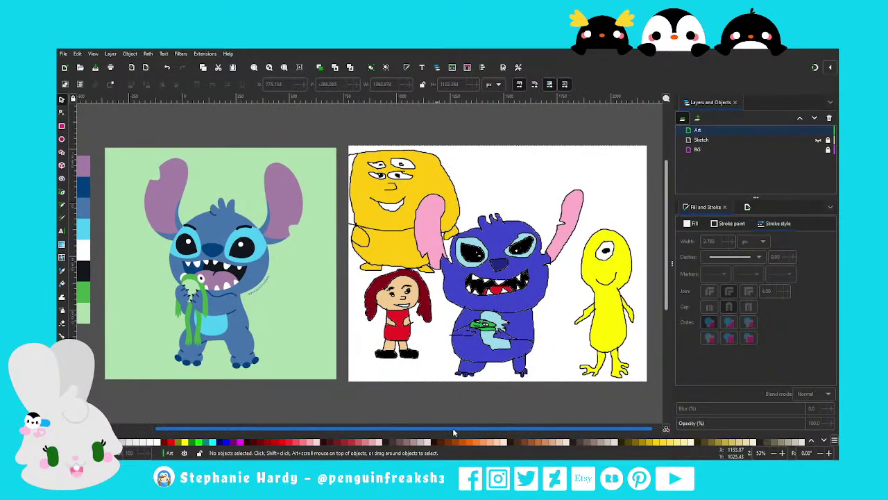